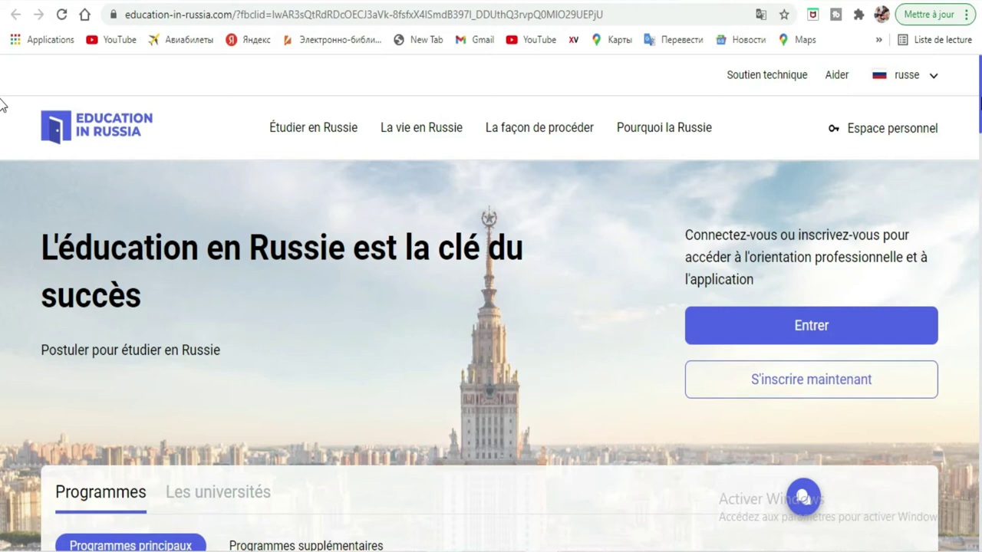
Open the 'Processus d'admission' page under 'La façon de procéder' and scroll to its five numbered steps
scroll(1, 103, "down", 3)
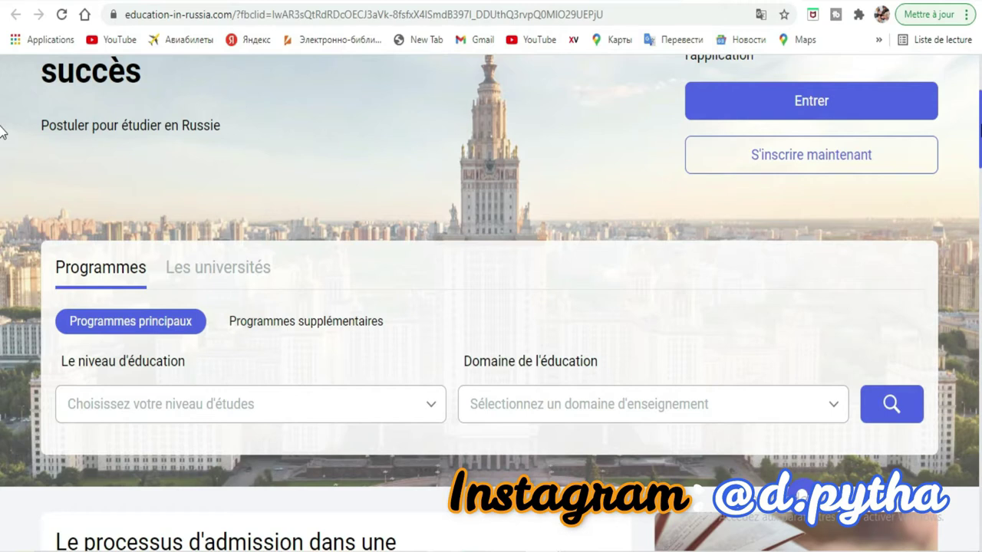
scroll(3, 115, "up", 3)
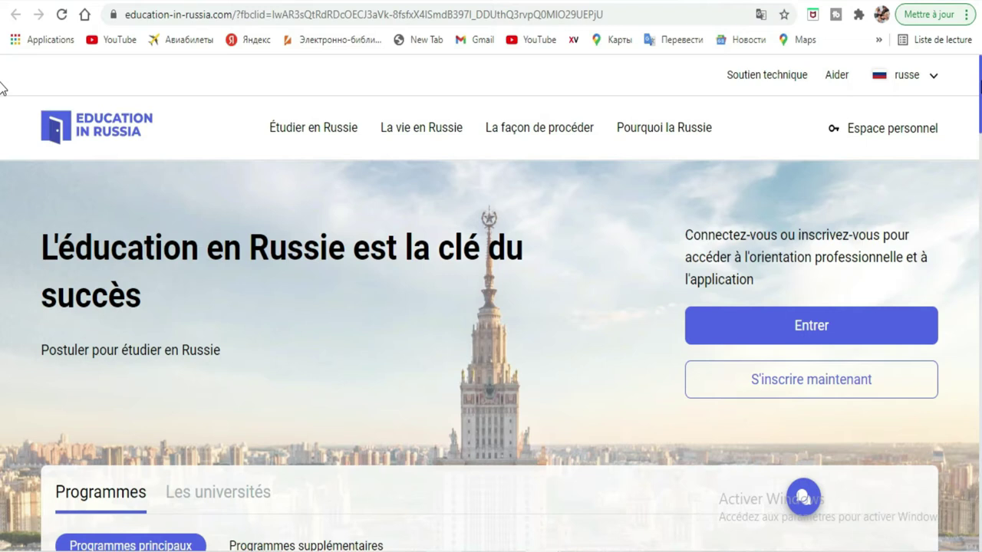
scroll(1, 92, "down", 2)
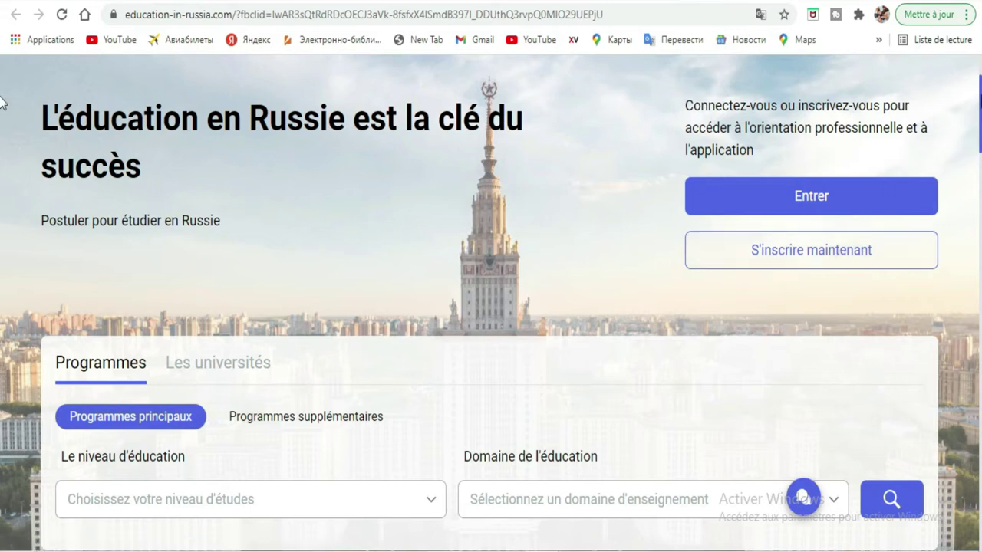
scroll(3, 107, "down", 1)
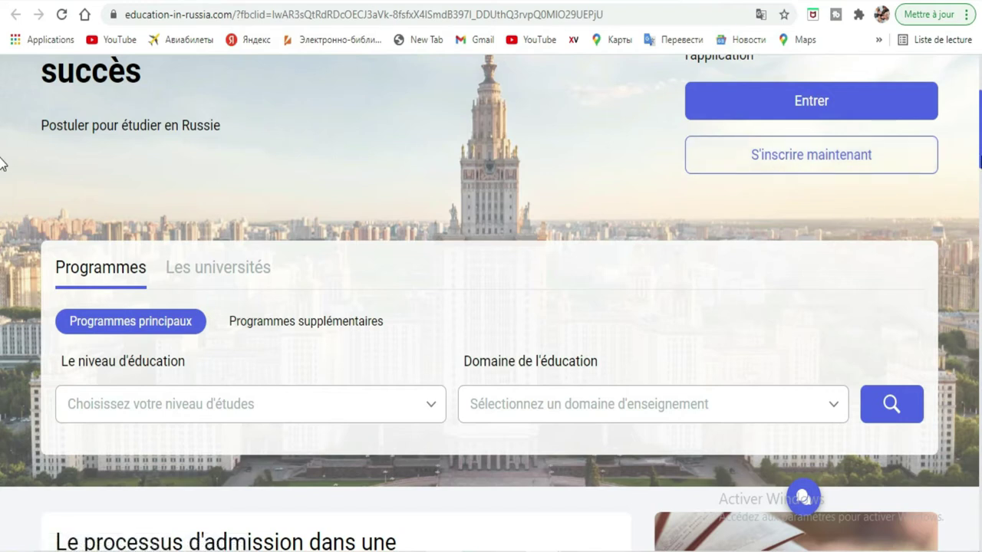
scroll(1, 163, "up", 3)
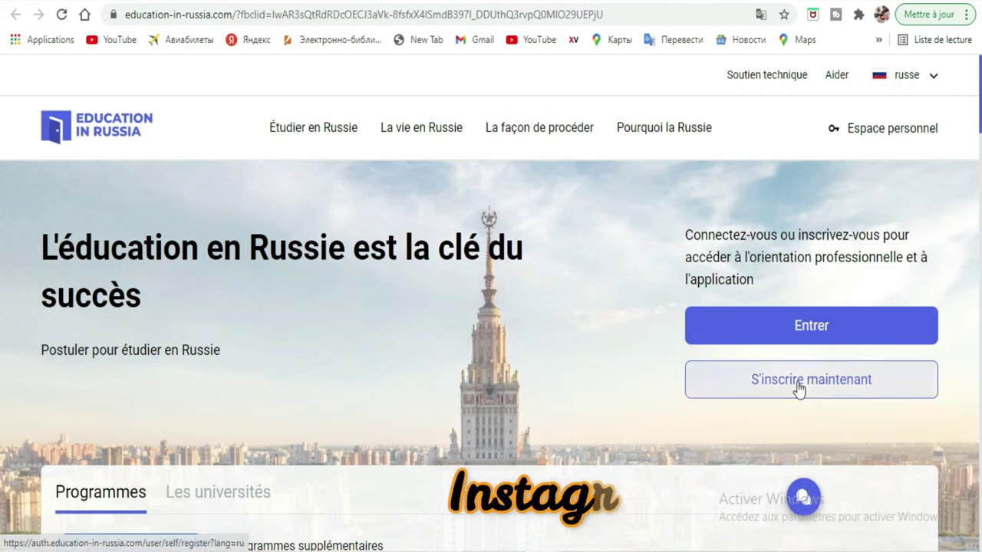
left_click(545, 141)
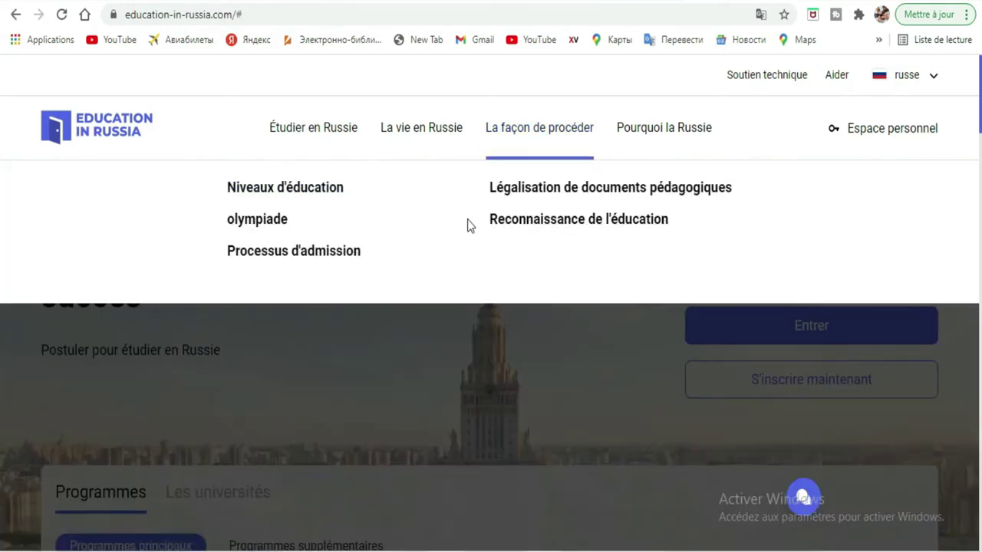
left_click(342, 260)
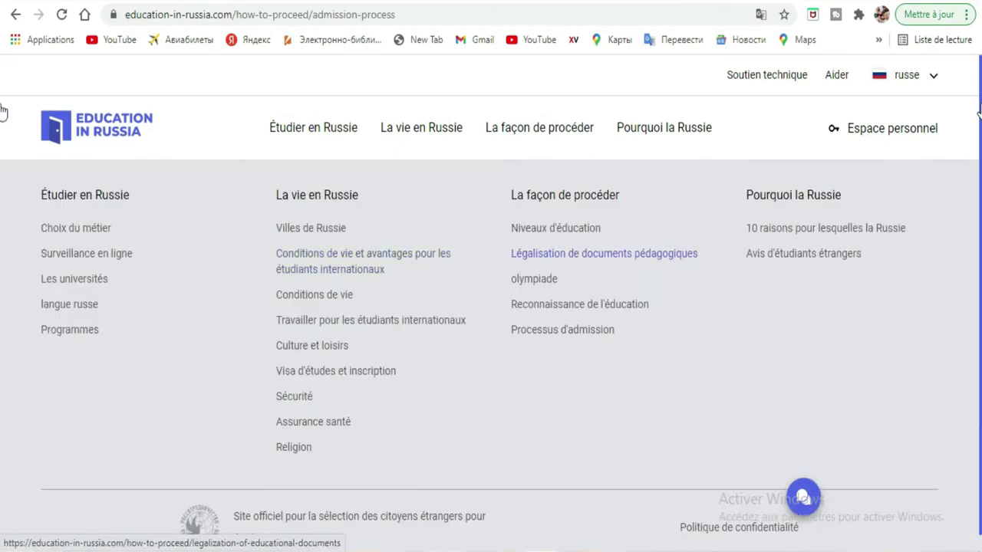
scroll(0, 111, "down", 4)
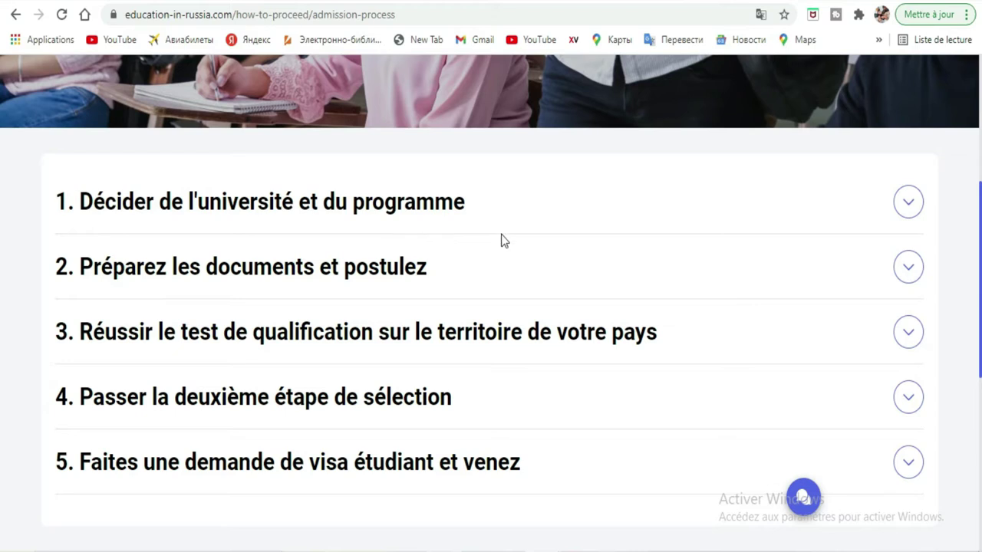
Expand '1. Décider de l'université et du programme' and read about choosing at most 6 universities
left_click(905, 209)
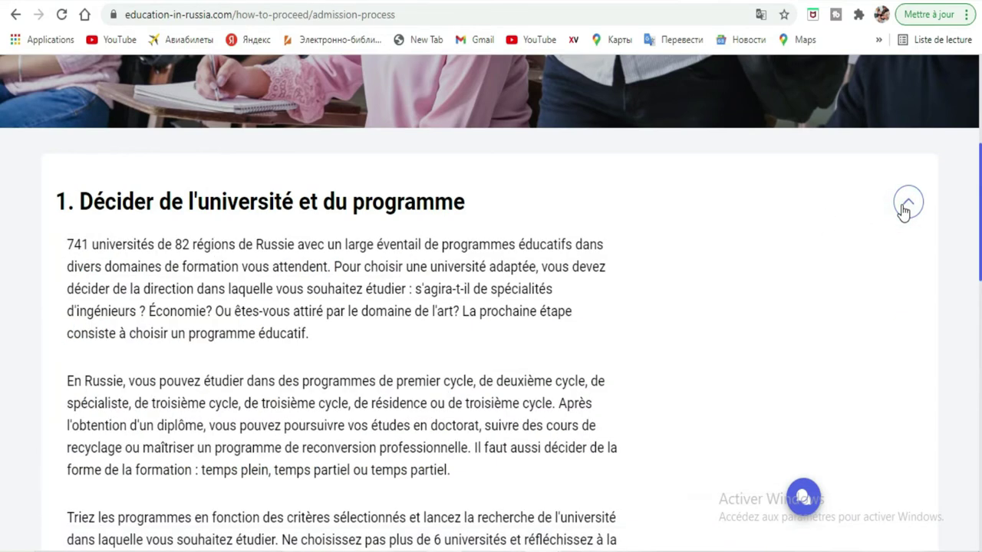
scroll(3, 303, "down", 3)
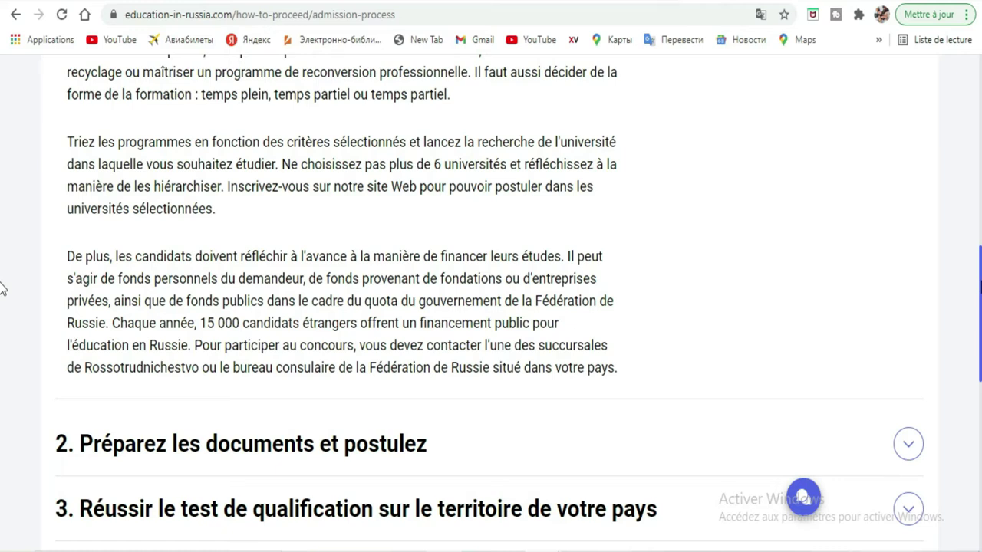
scroll(2, 288, "down", 2)
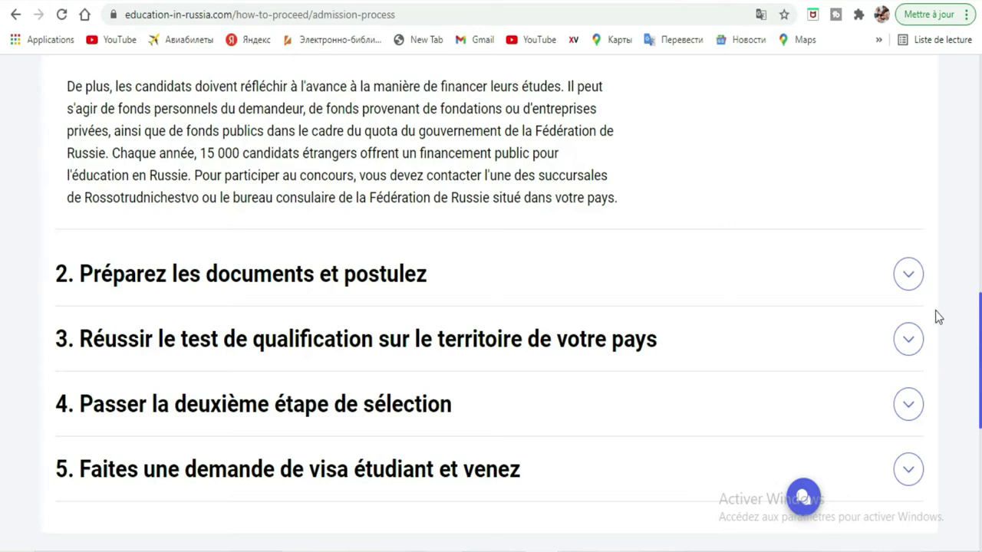
Expand '2. Préparez les documents et postulez' to reveal the list of required documents
left_click(908, 276)
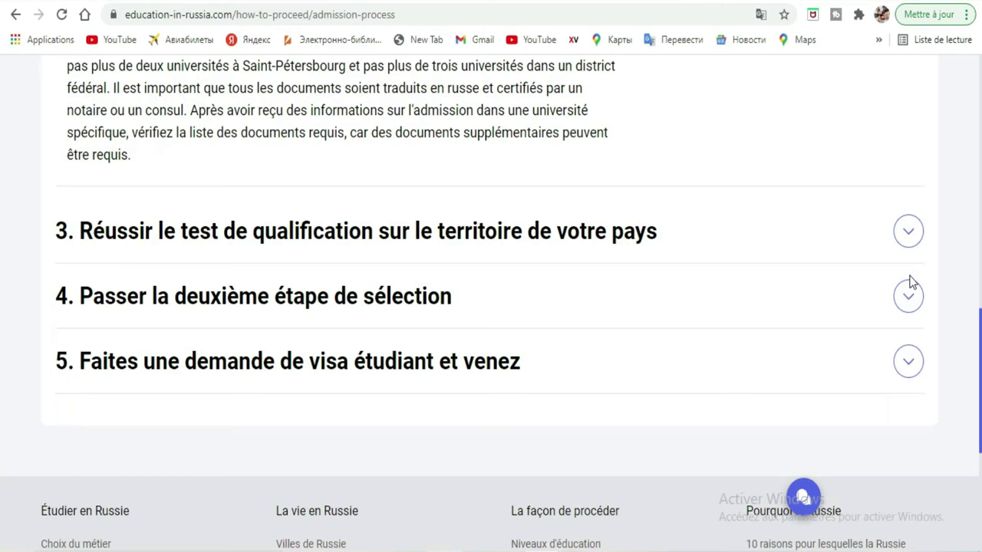
left_click_drag(974, 393, 976, 299)
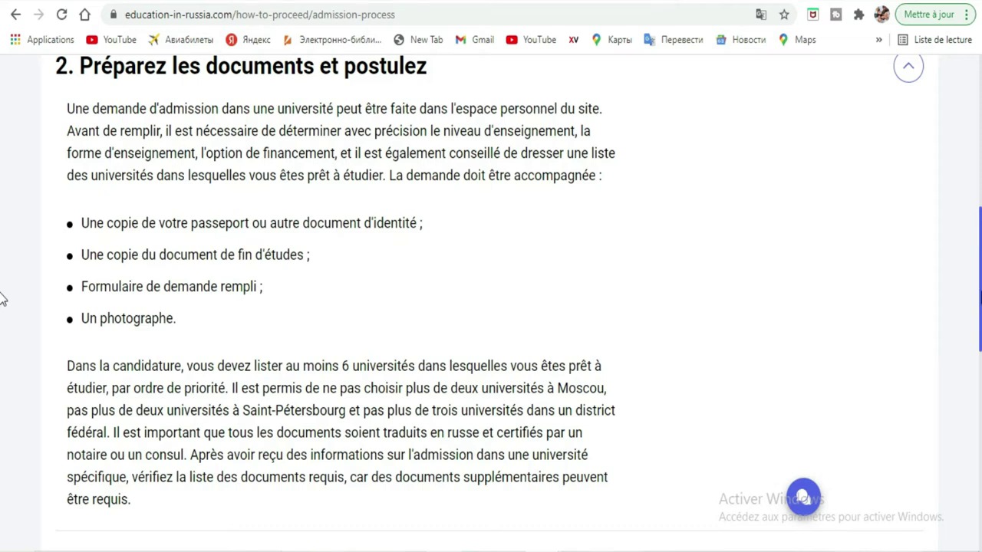
scroll(2, 295, "up", 1)
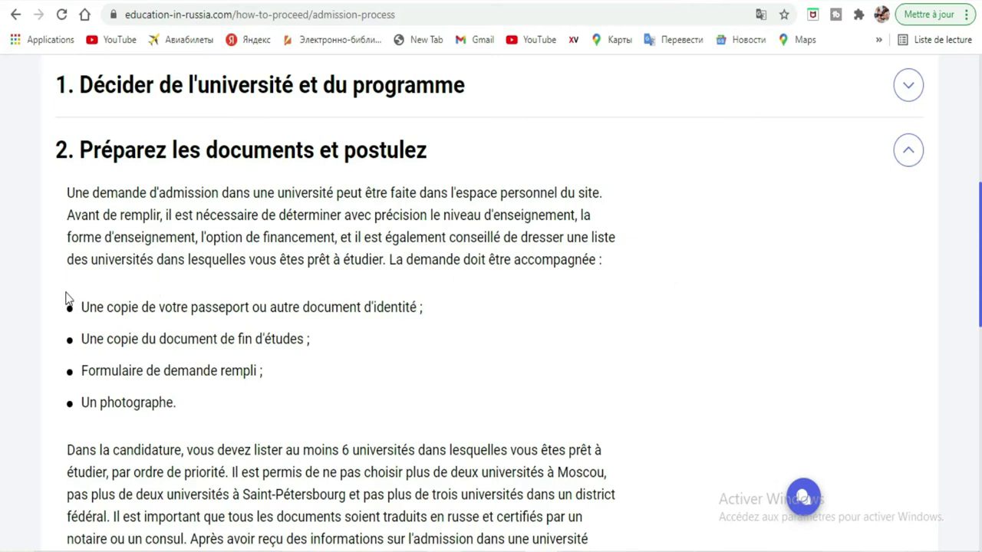
Highlight the passport copy and school-leaving certificate requirements in step 2
left_click_drag(83, 301, 456, 287)
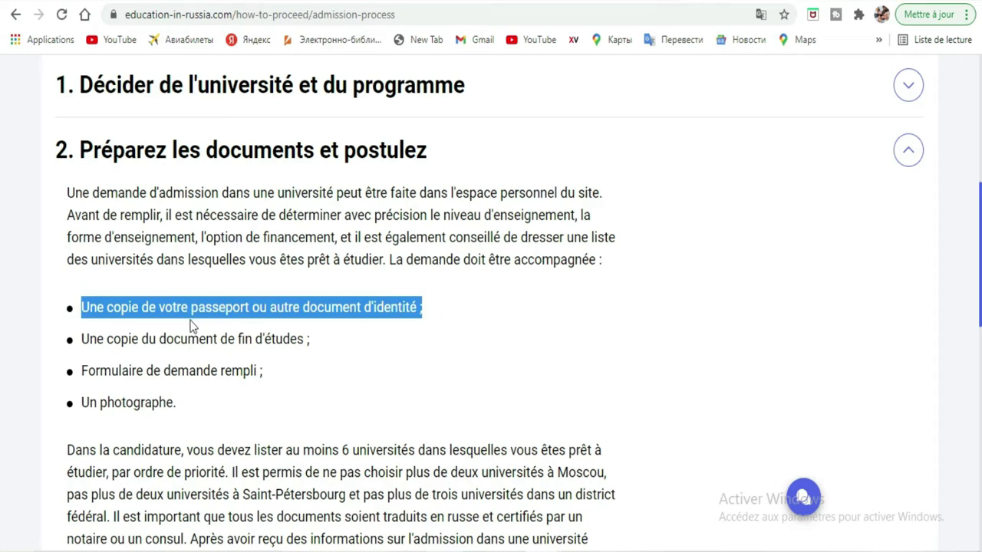
left_click(244, 311)
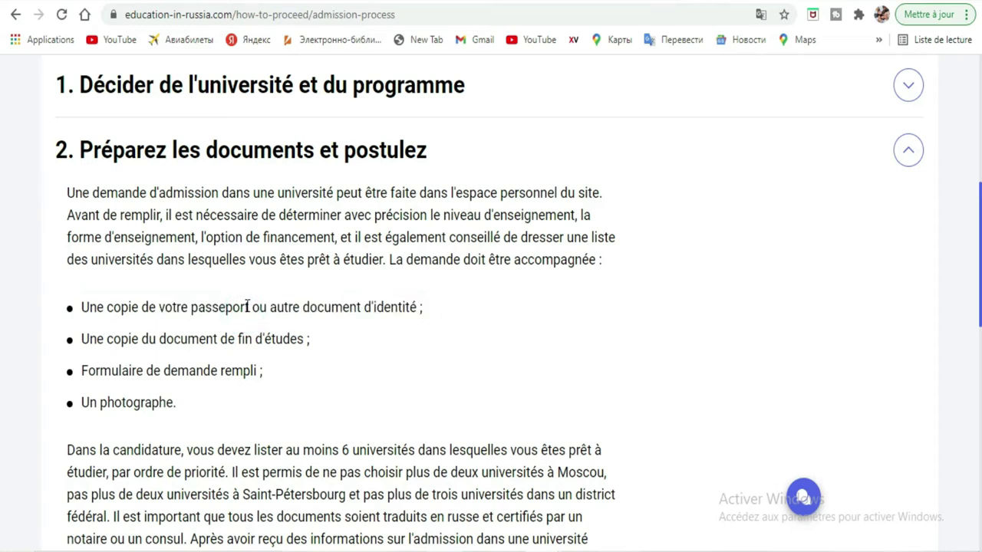
left_click_drag(249, 307, 112, 300)
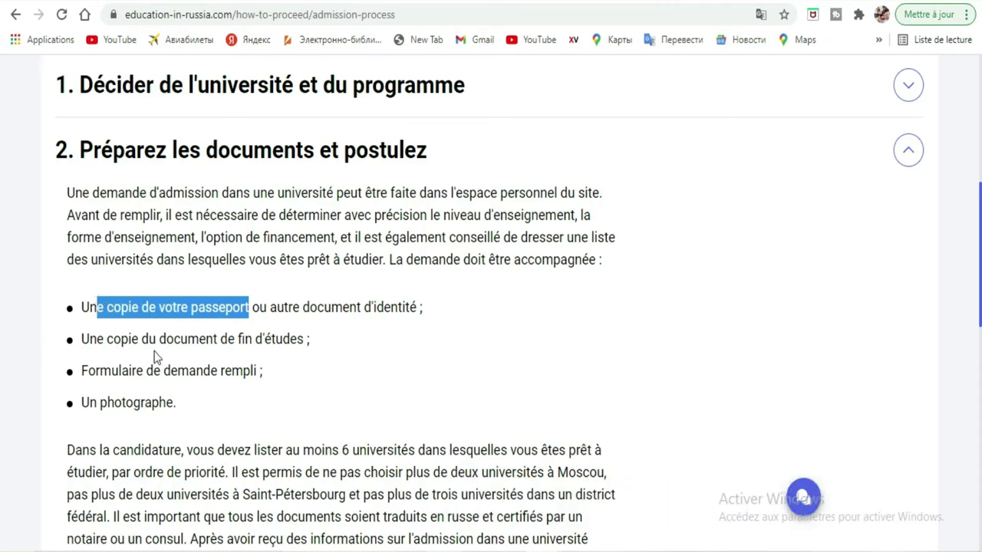
left_click_drag(320, 342, 55, 341)
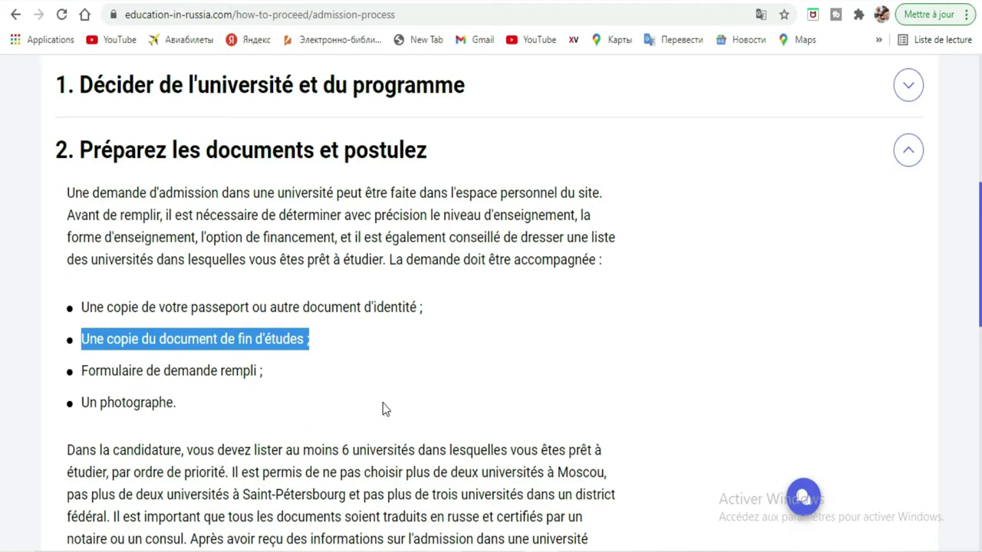
Highlight the sentence saying all documents must be translated into Russian
scroll(3, 327, "down", 4)
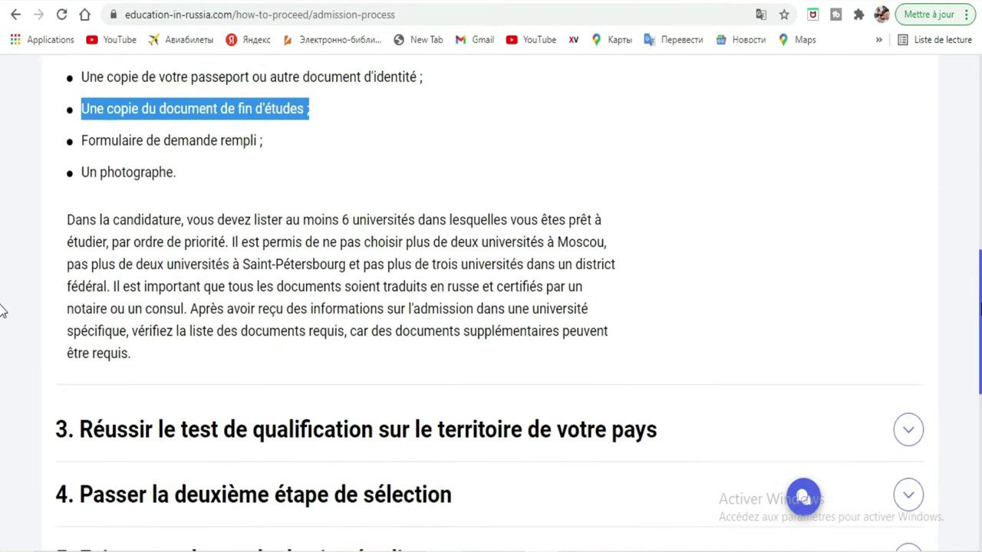
scroll(2, 329, "down", 1)
scroll(2, 332, "up", 1)
scroll(3, 330, "up", 2)
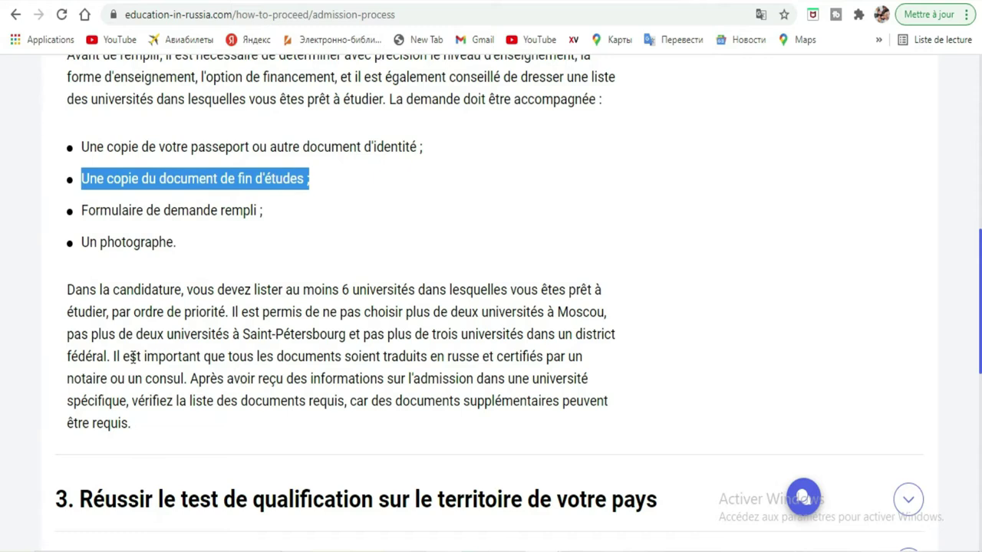
left_click_drag(112, 356, 482, 356)
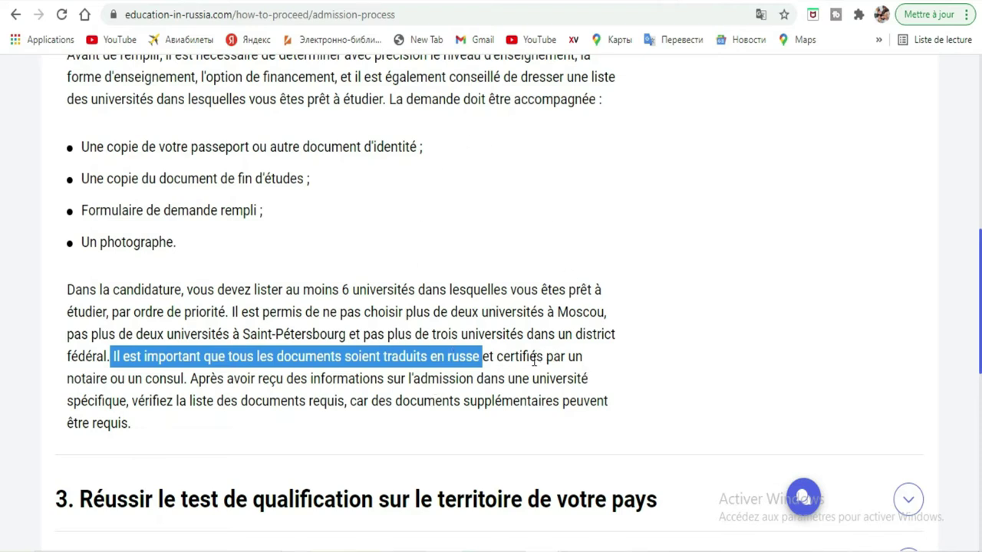
Extend the highlight through 'et certifiés' so the full translation and certification requirement is selected
left_click_drag(544, 355, 114, 358)
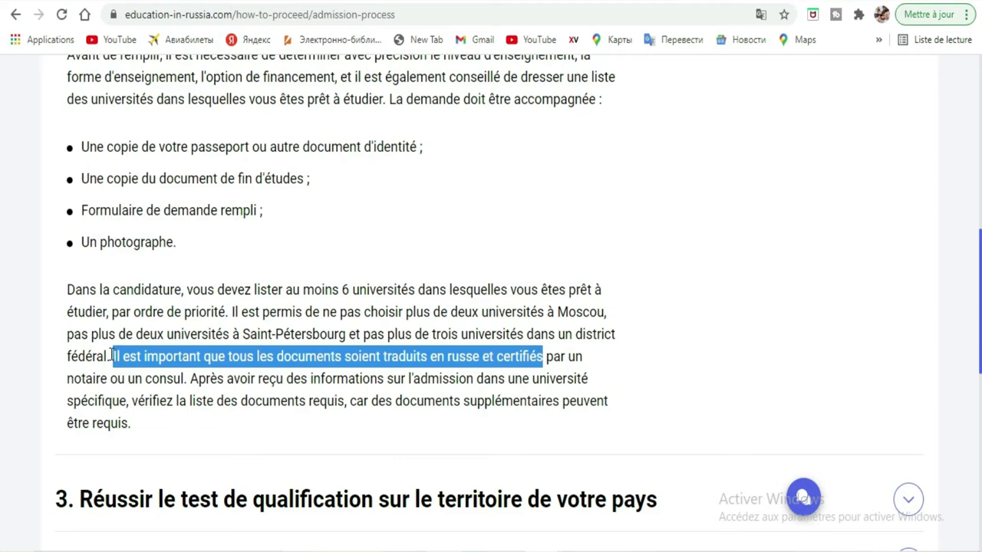
scroll(3, 305, "down", 2)
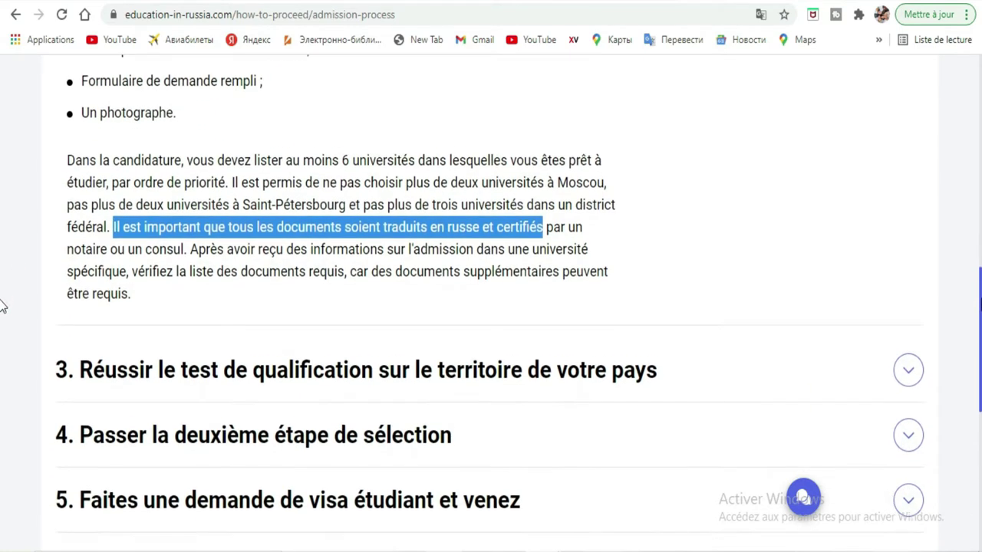
scroll(3, 305, "down", 1)
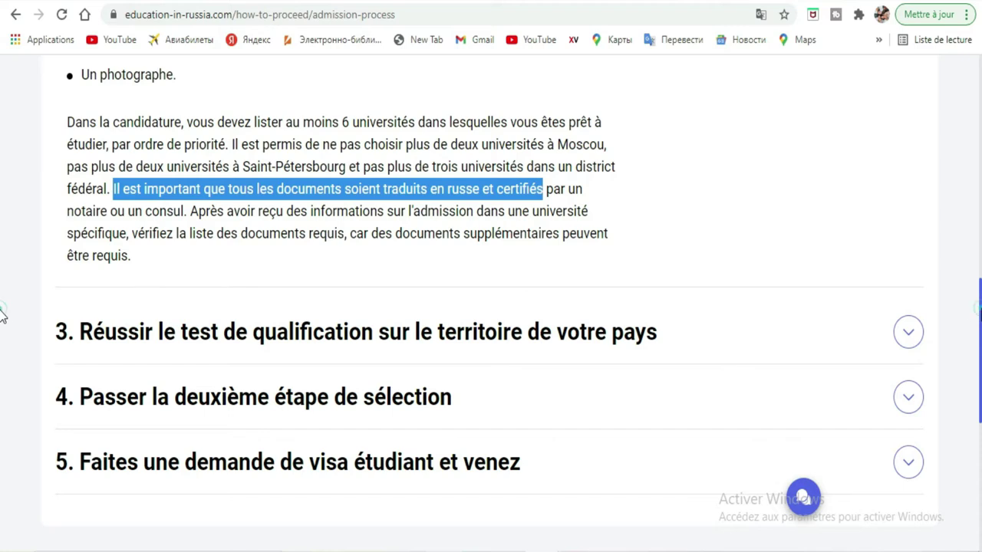
scroll(3, 315, "up", 2)
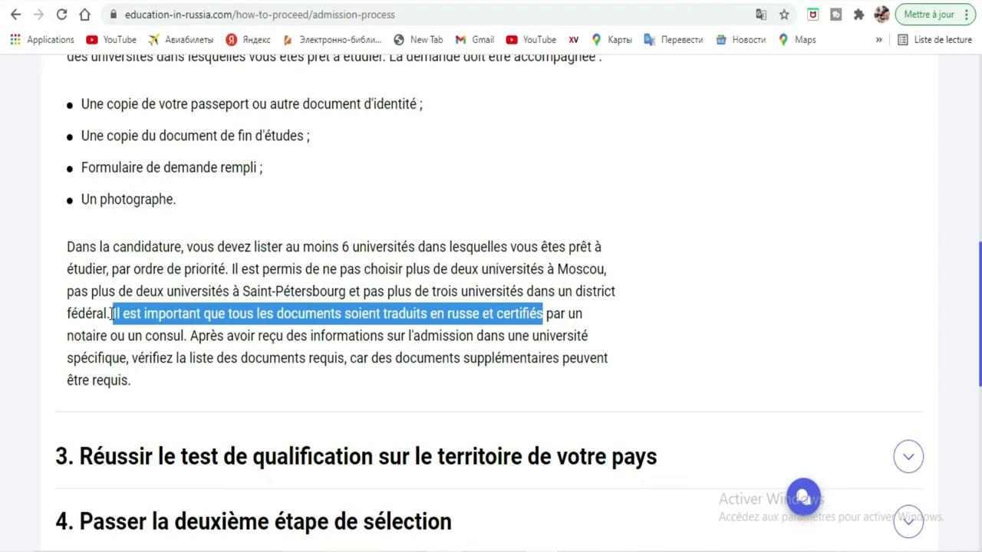
left_click(617, 311)
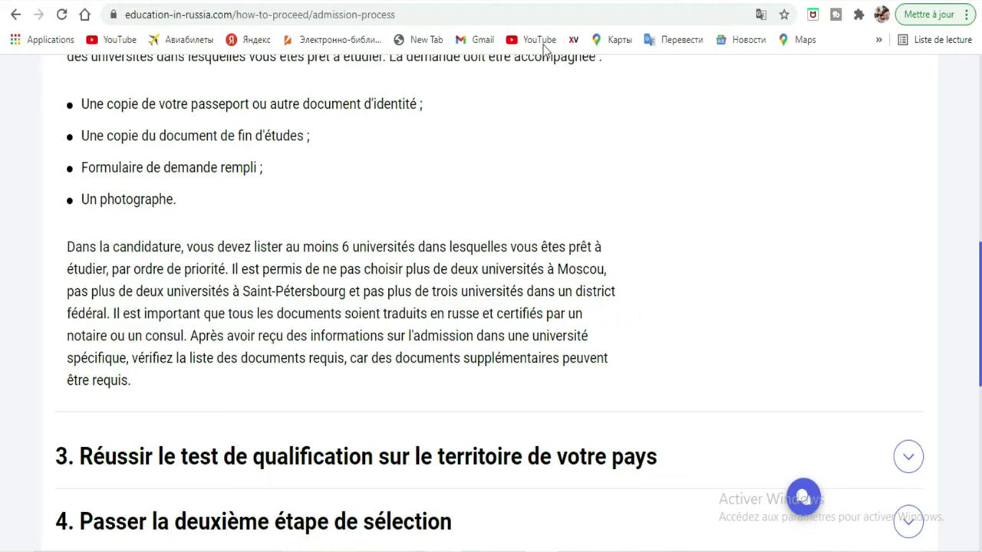
scroll(2, 343, "up", 1)
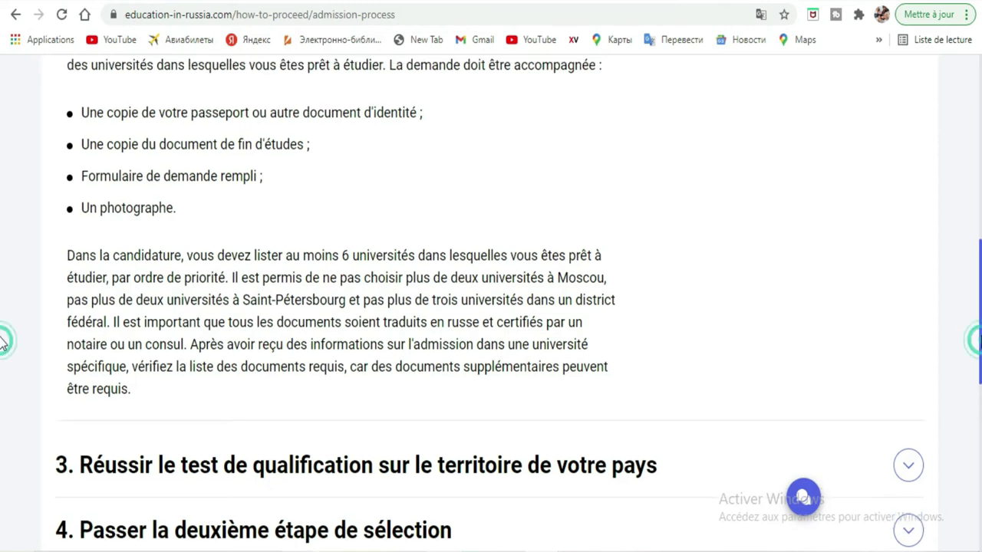
scroll(3, 343, "up", 3)
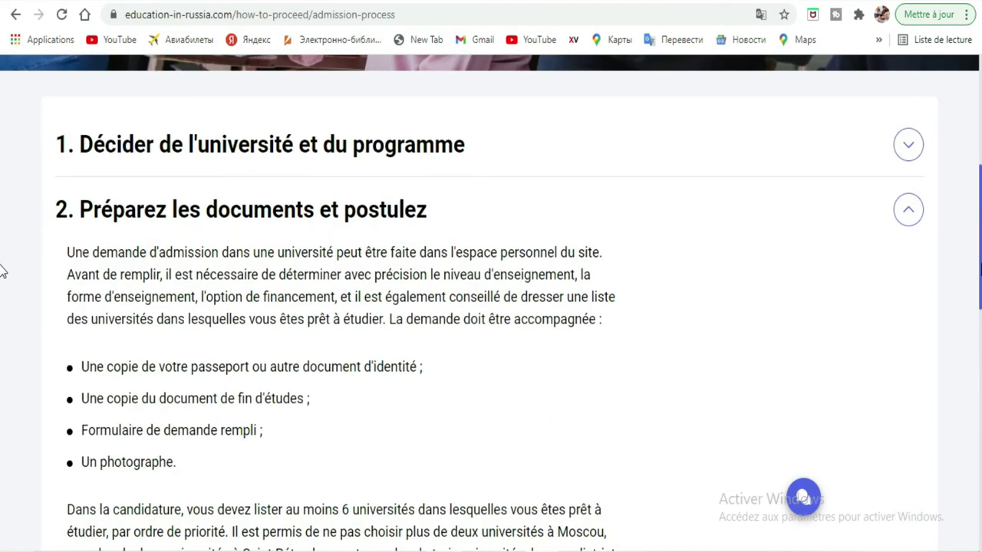
scroll(2, 271, "down", 3)
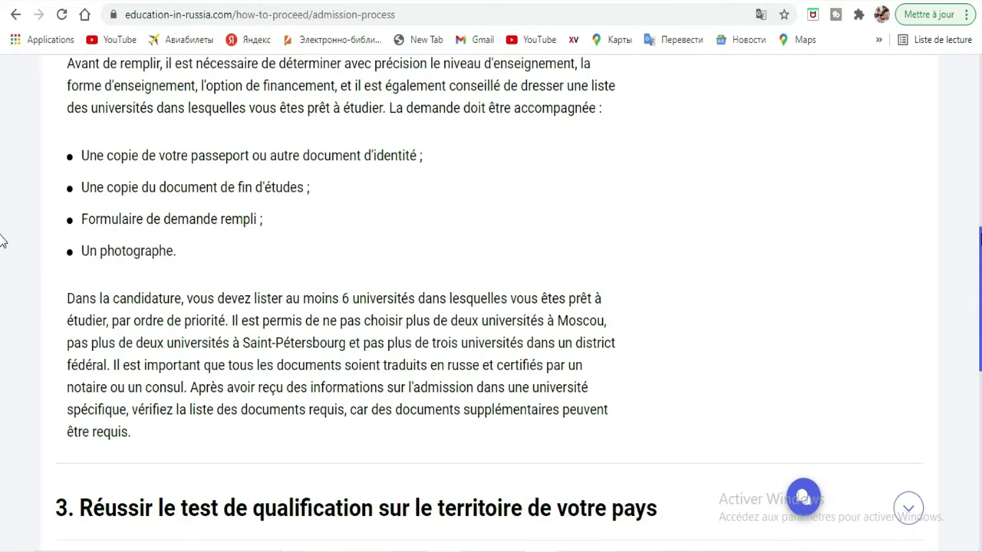
scroll(3, 306, "down", 1)
scroll(3, 307, "down", 2)
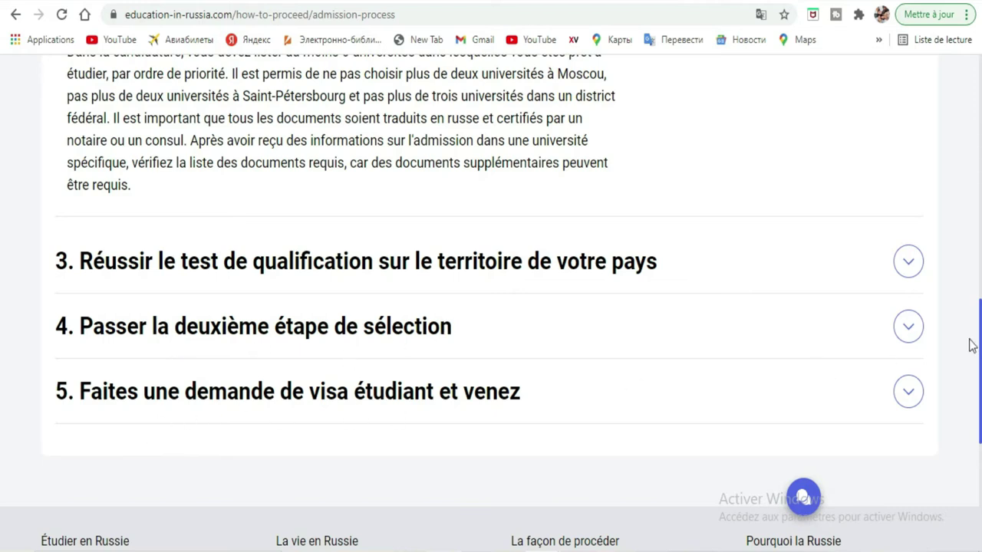
scroll(3, 381, "down", 3)
scroll(2, 351, "up", 10)
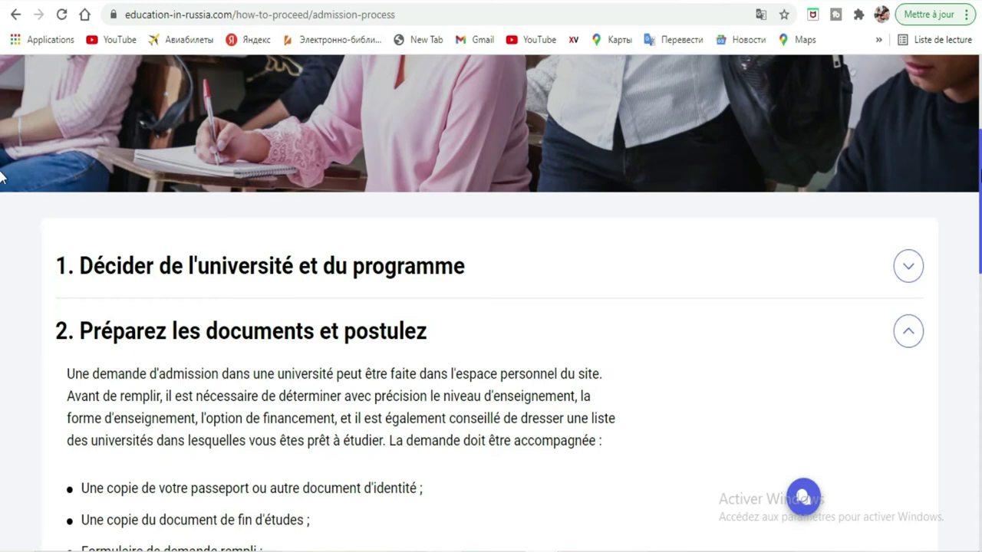
scroll(3, 157, "up", 2)
scroll(977, 129, "up", 2)
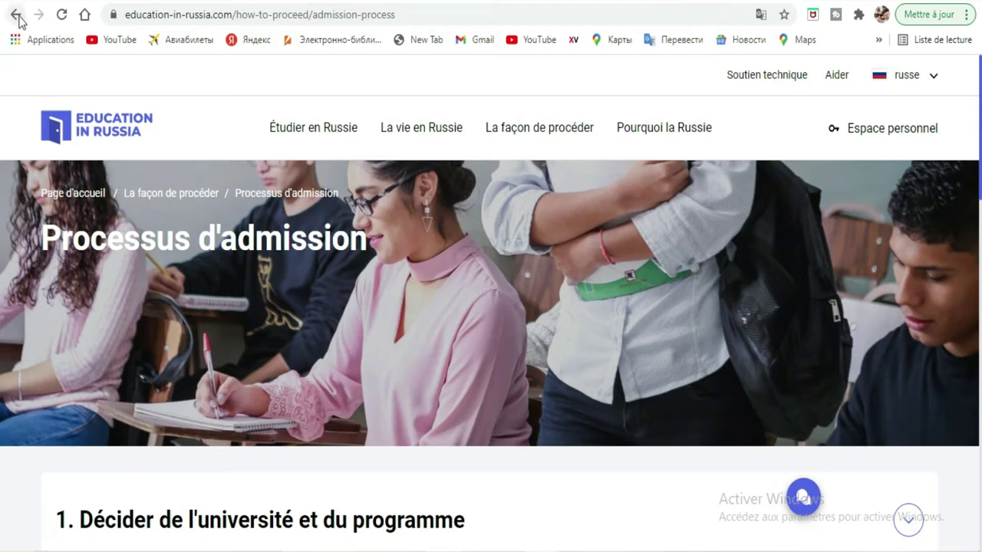
left_click(278, 129)
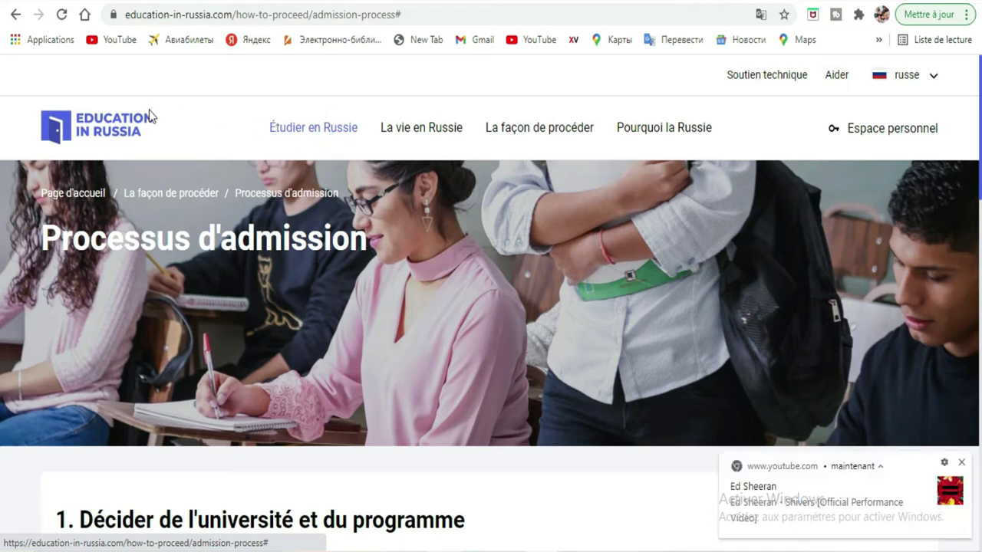
left_click(961, 463)
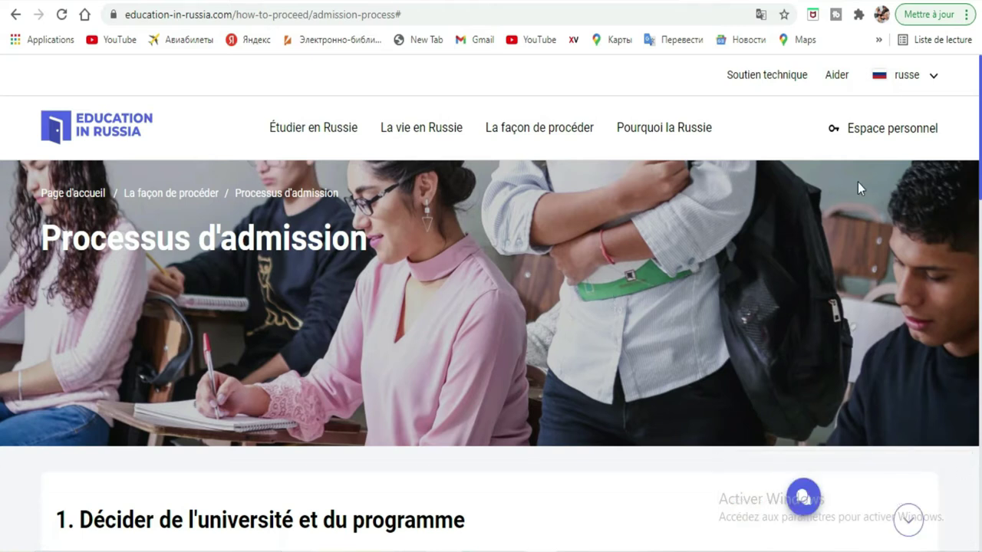
Go to the 'Espace personnel' sign-in page and switch to creating a new account
left_click(870, 128)
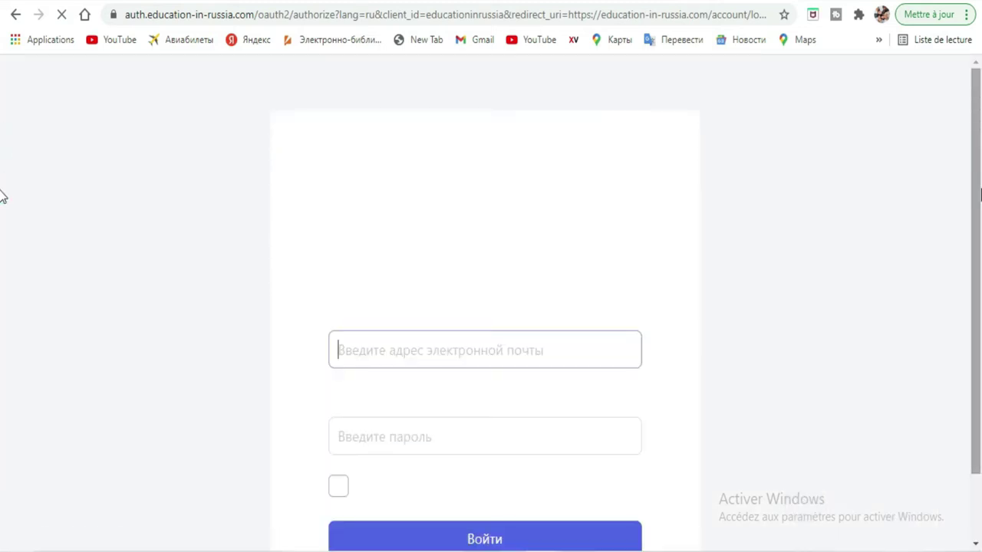
scroll(3, 230, "down", 1)
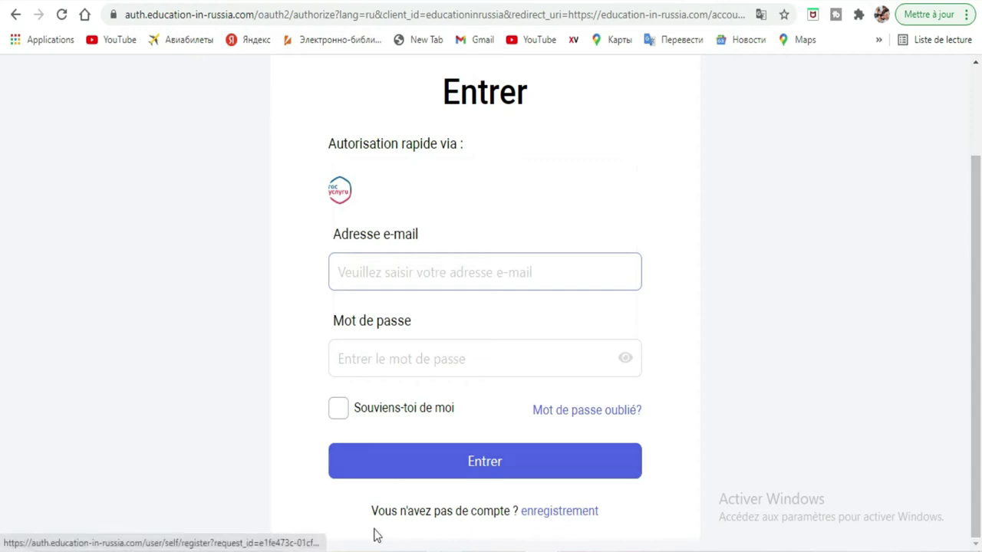
left_click(564, 513)
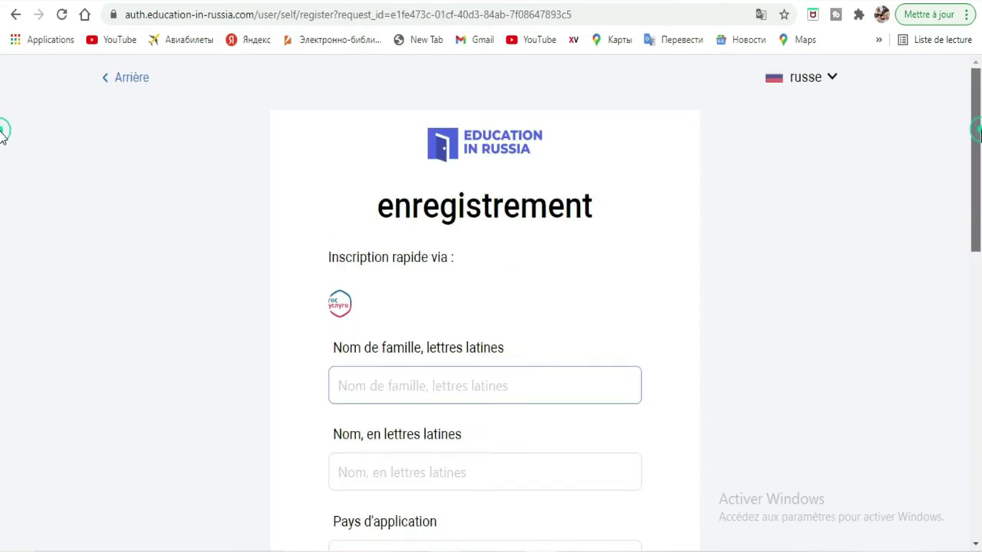
Enter the applicant's surname and first name in Latin letters on the registration form
scroll(3, 184, "down", 3)
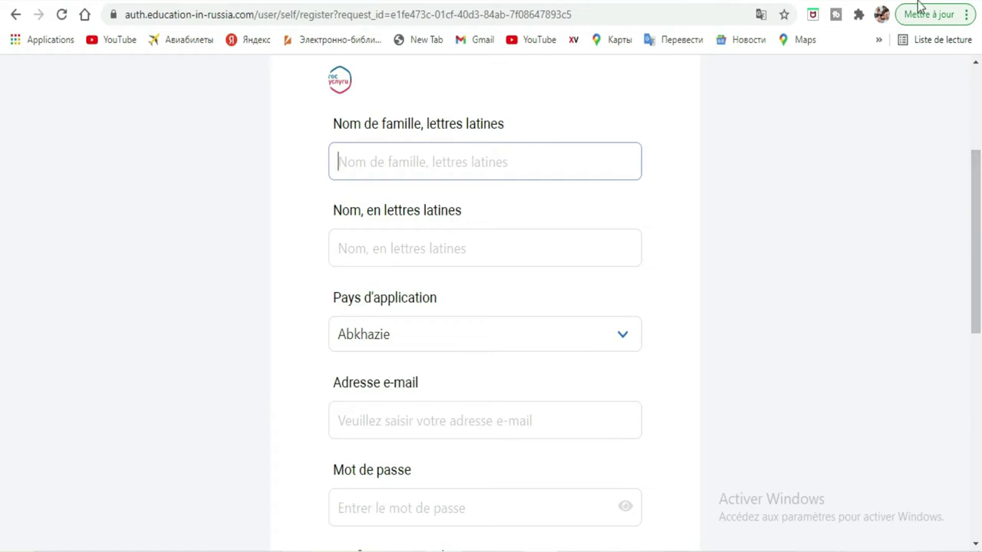
left_click(579, 166)
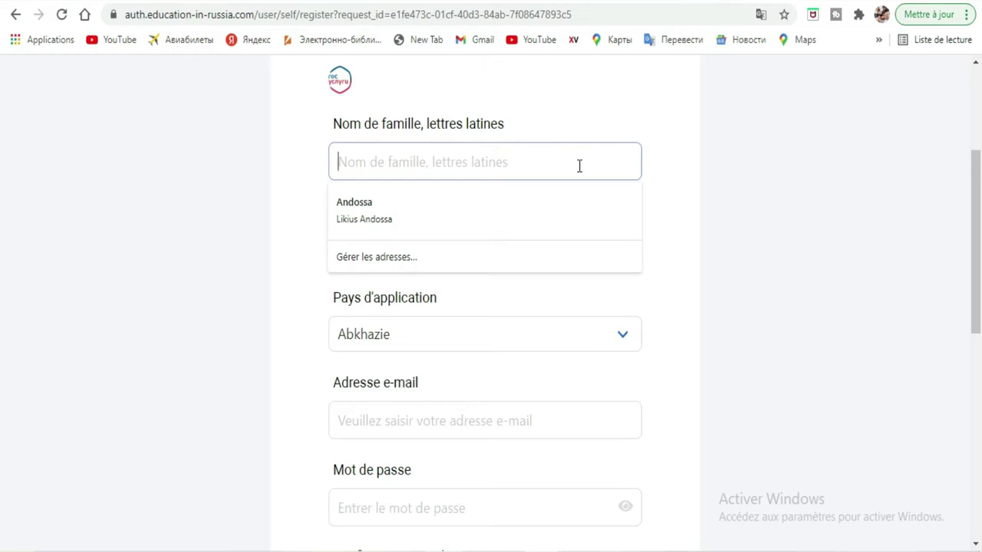
type("g")
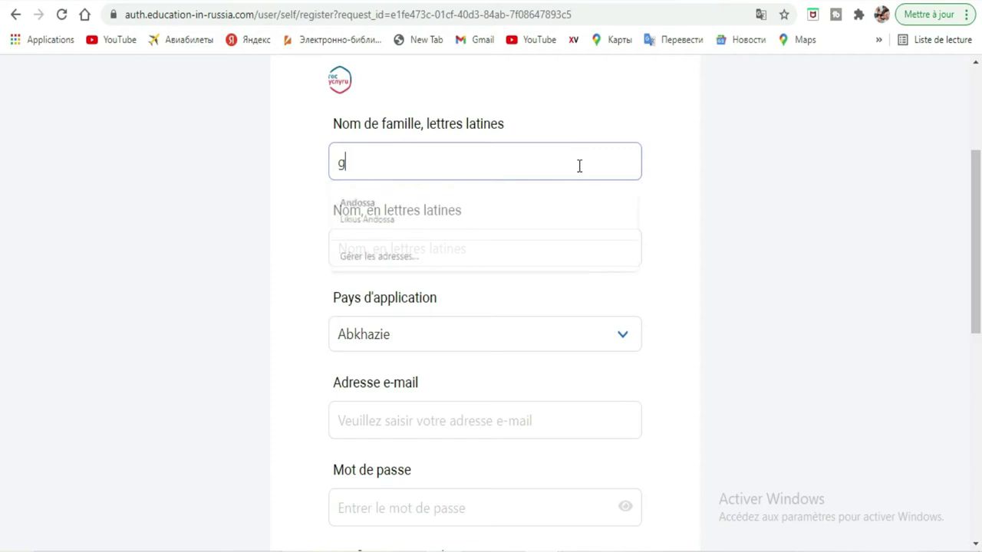
key("BackSpace")
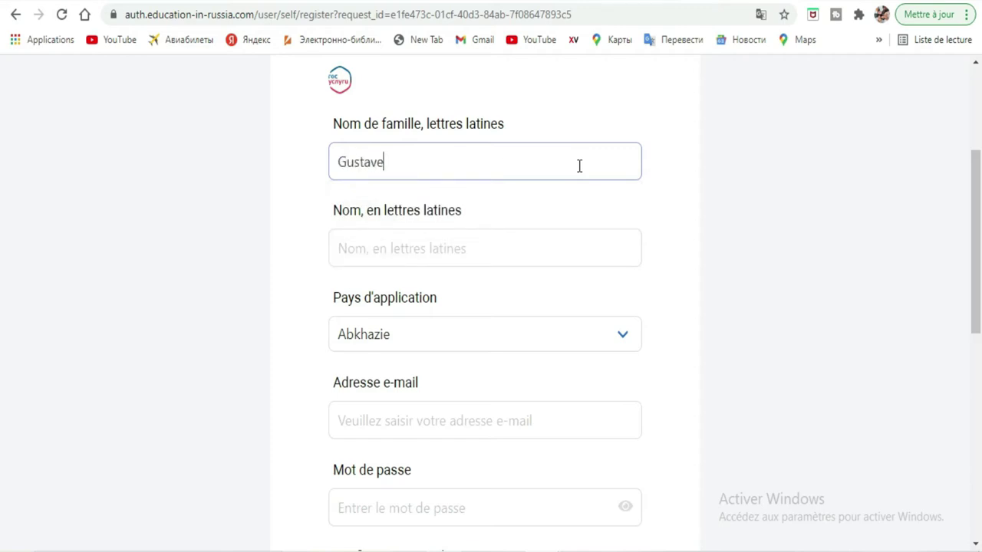
left_click(536, 240)
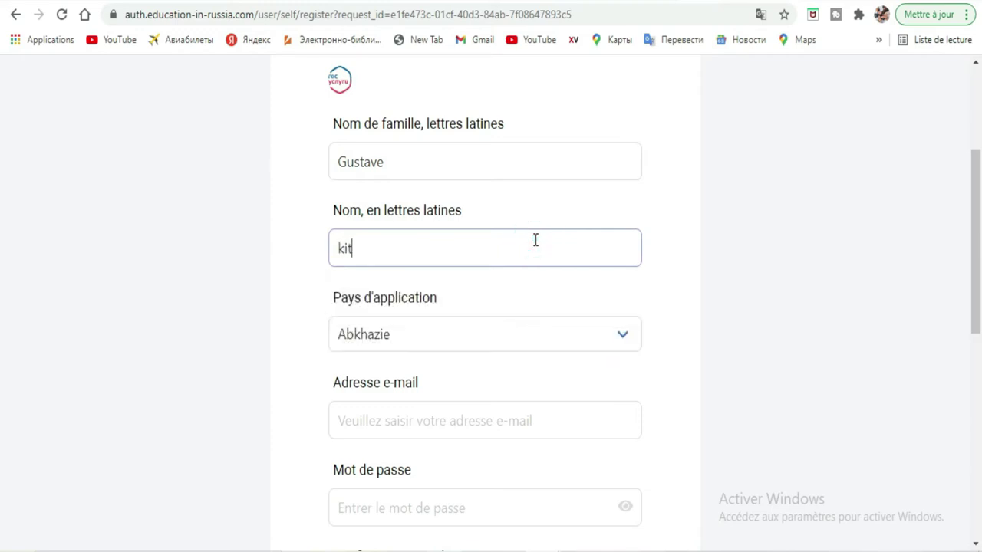
Set the country of application to Кот д`Ивуар (Côte d'Ivoire)
left_click(623, 345)
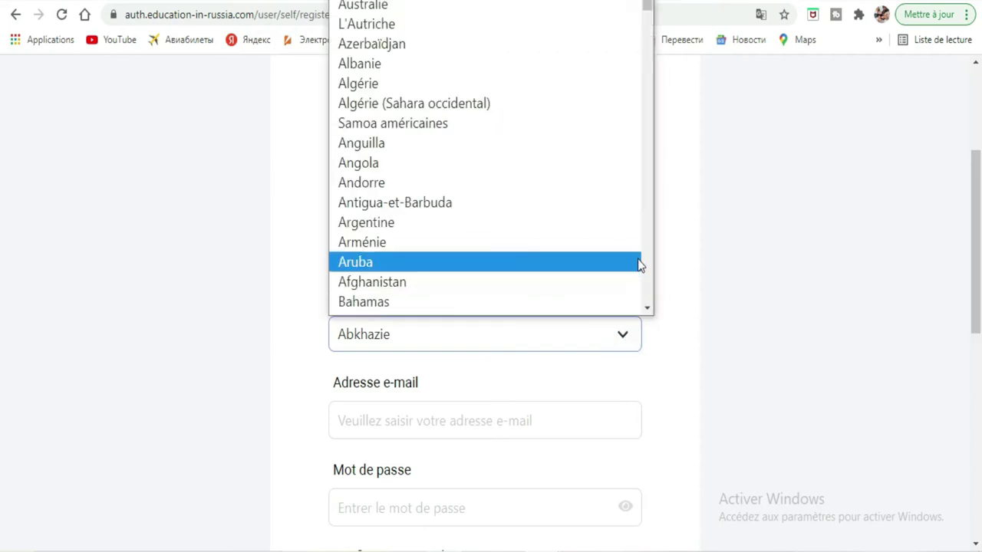
left_click(650, 249)
left_click(650, 249)
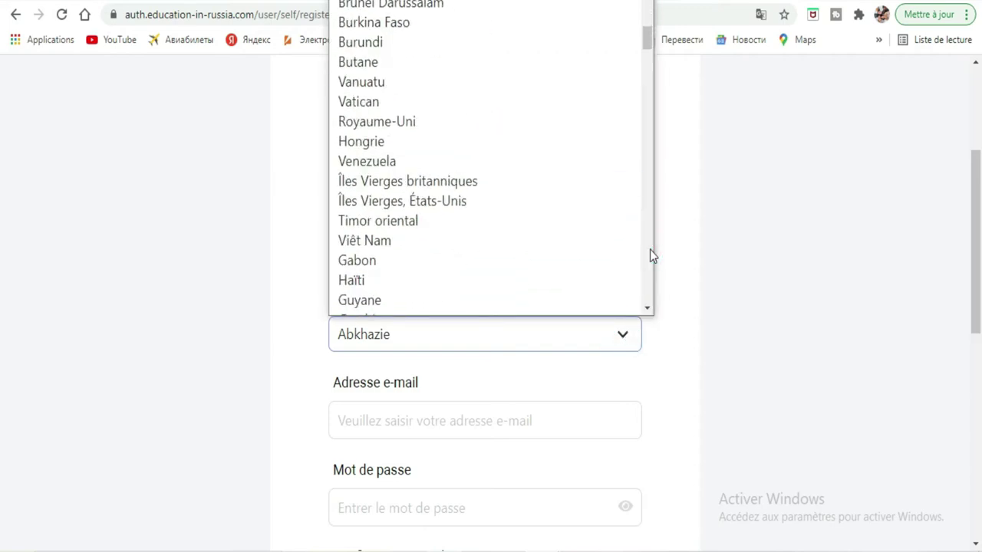
left_click(649, 250)
left_click(650, 250)
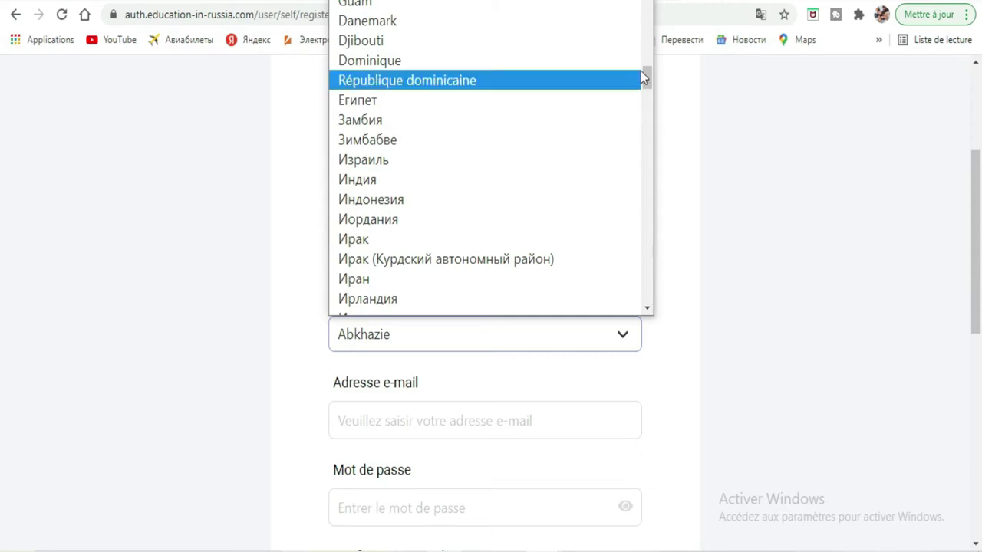
left_click_drag(651, 73, 652, 108)
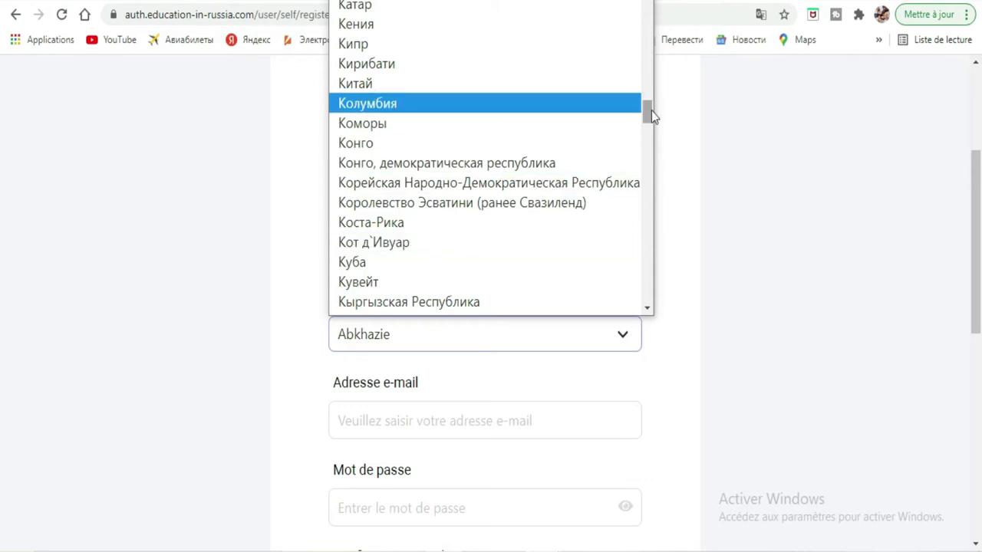
mouse_move(652, 113)
left_mouse_down()
mouse_move(647, 40)
mouse_move(646, 121)
mouse_move(637, 55)
mouse_move(639, 158)
mouse_move(633, 119)
left_mouse_up()
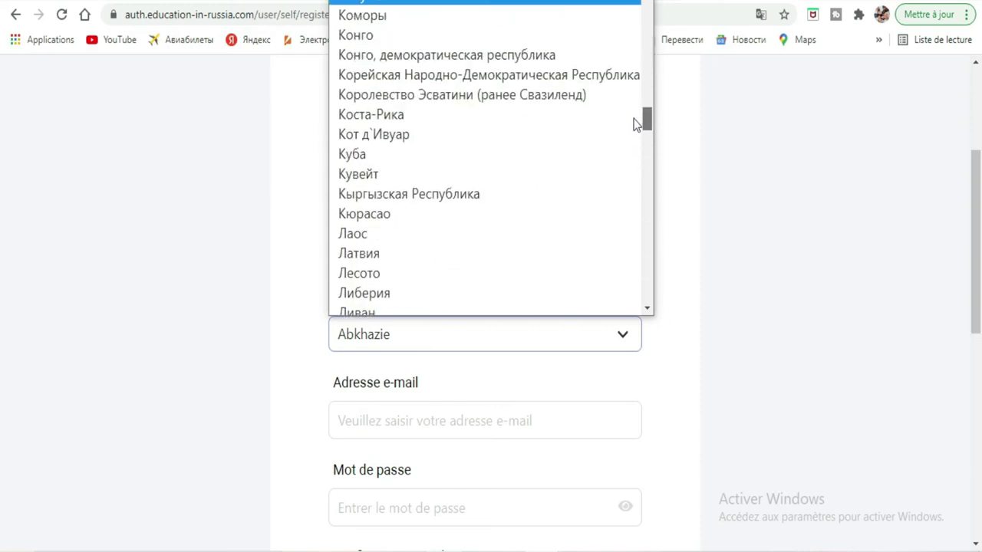
left_click(353, 135)
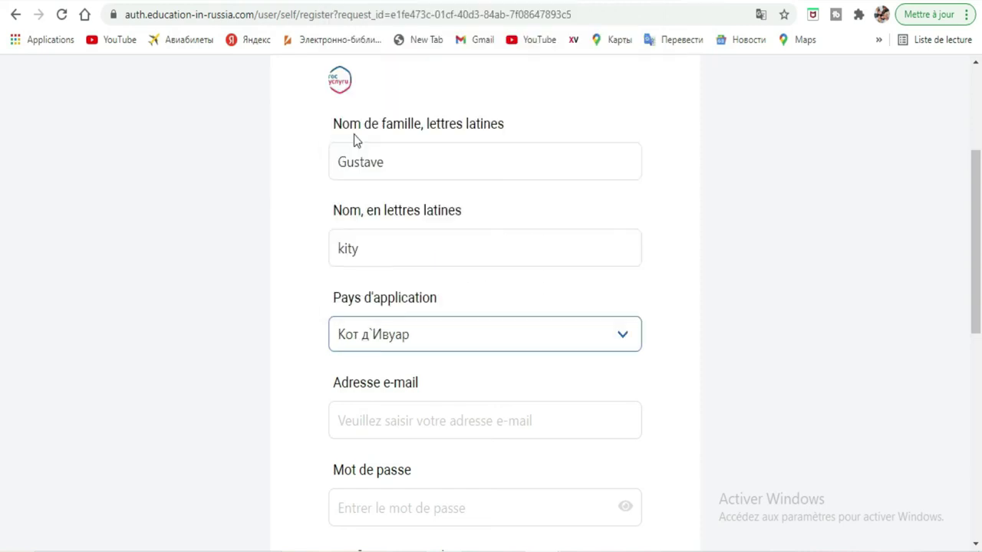
left_click_drag(976, 252, 979, 307)
Fill in the e-mail address from the autofill suggestion and enter the account password twice
left_click(602, 293)
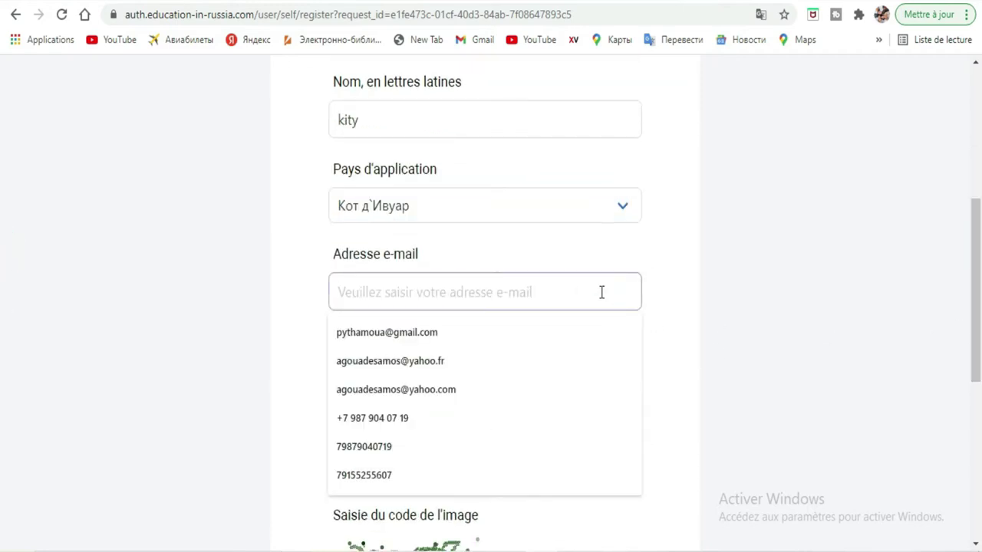
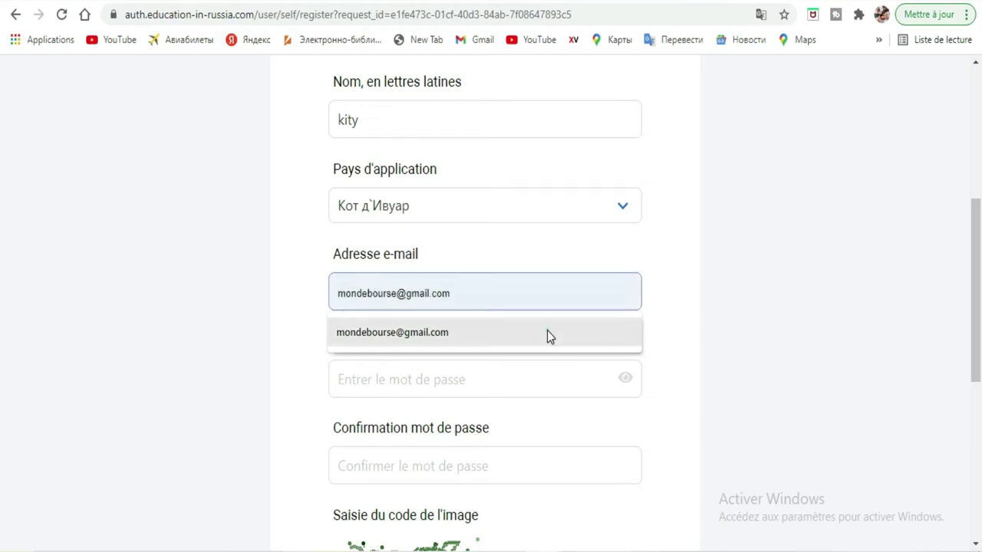
left_click(547, 332)
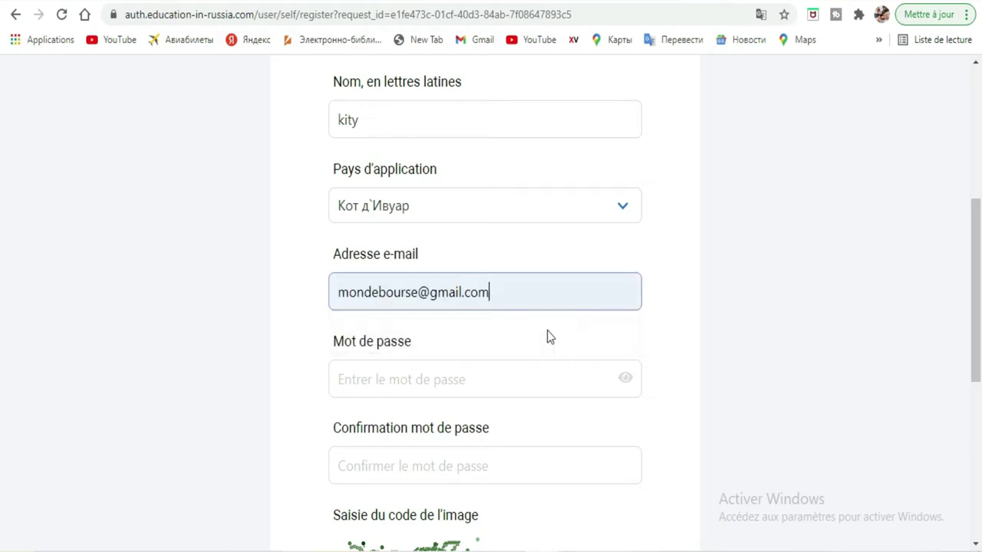
left_click(511, 372)
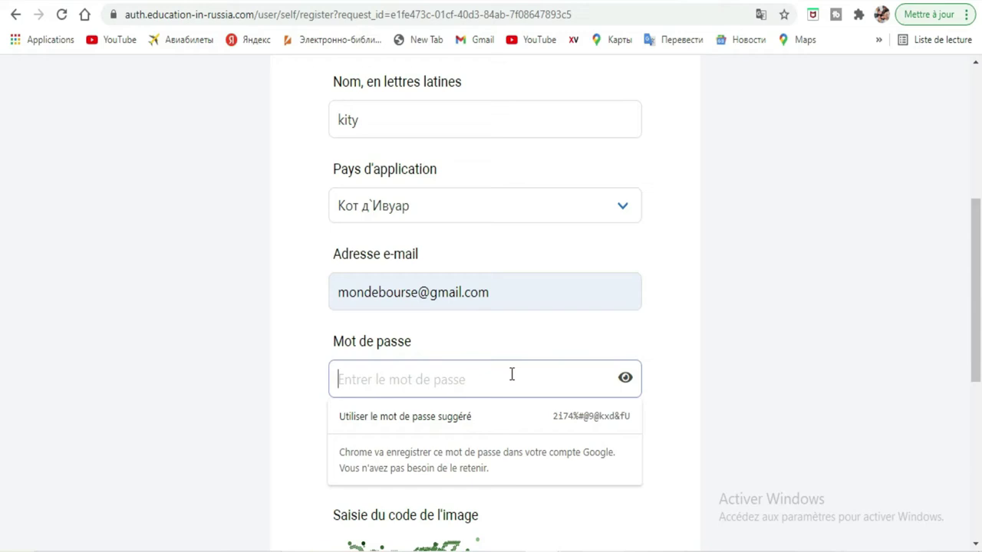
type("a")
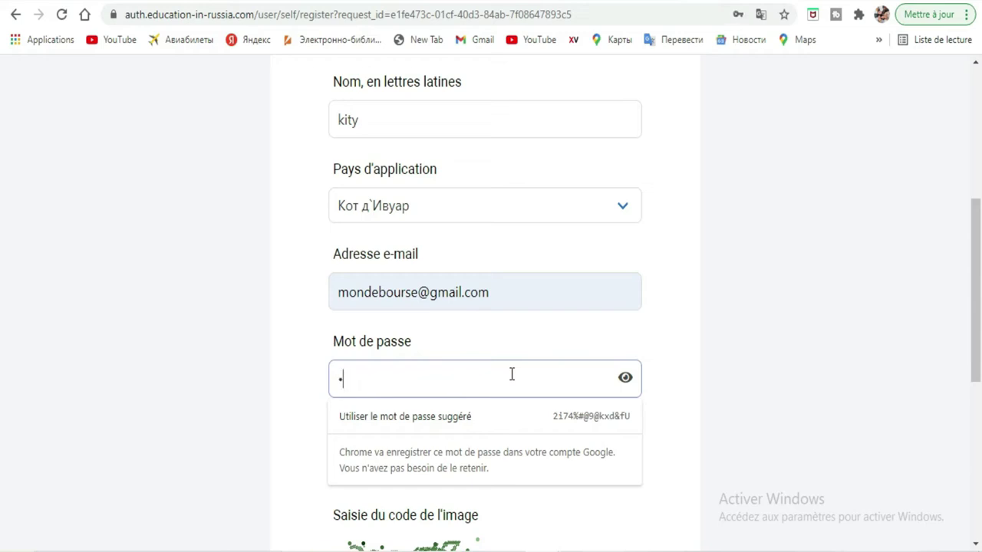
type("bcdefghi")
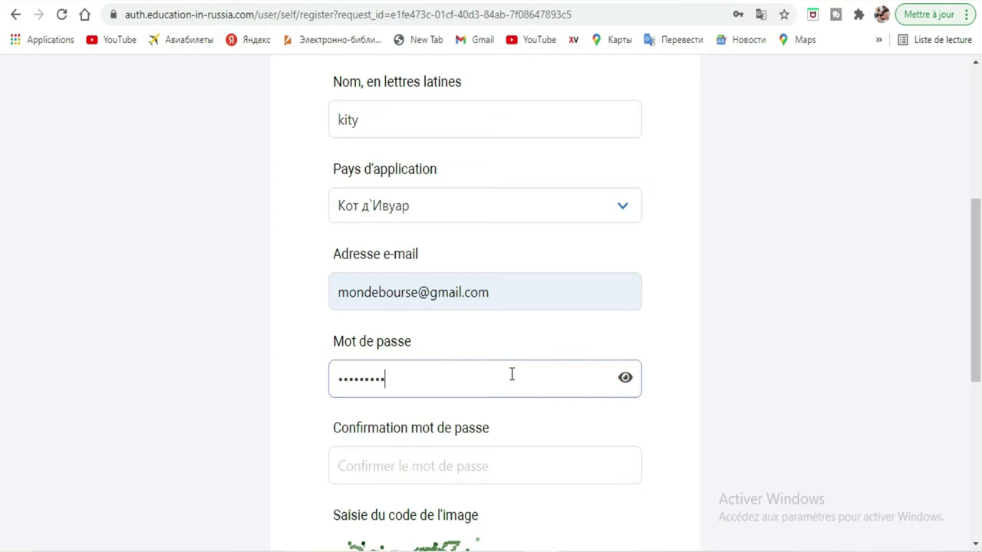
scroll(2, 347, "down", 1)
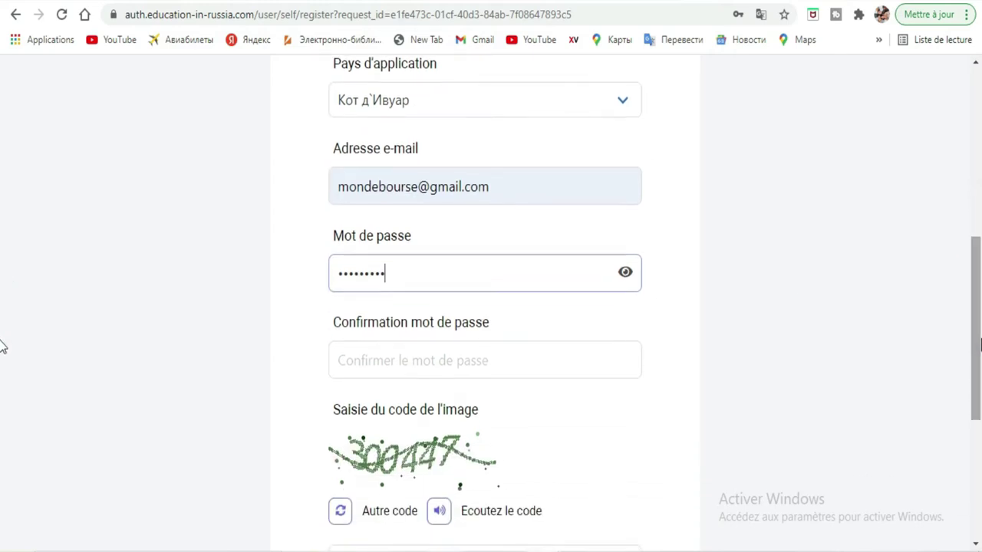
left_click(608, 353)
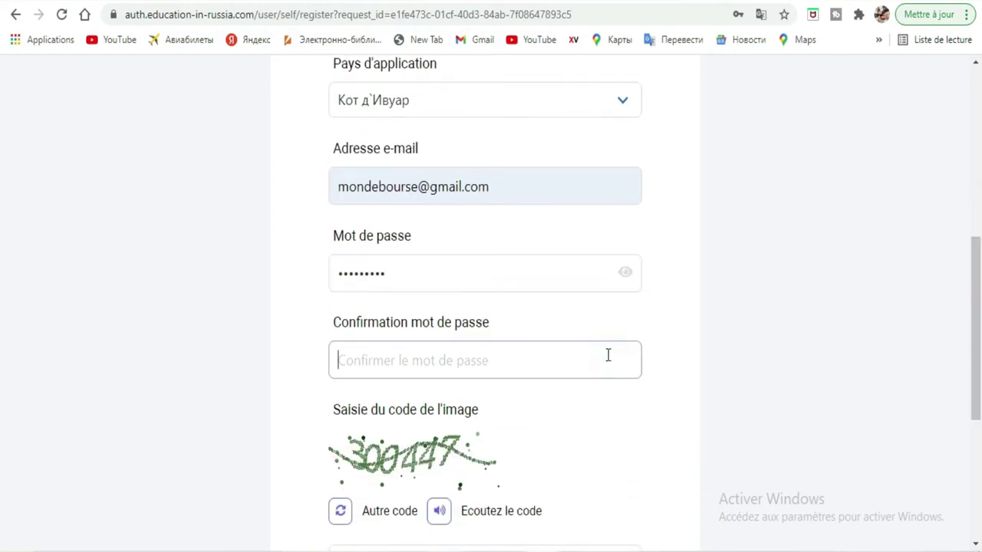
type("abcdef")
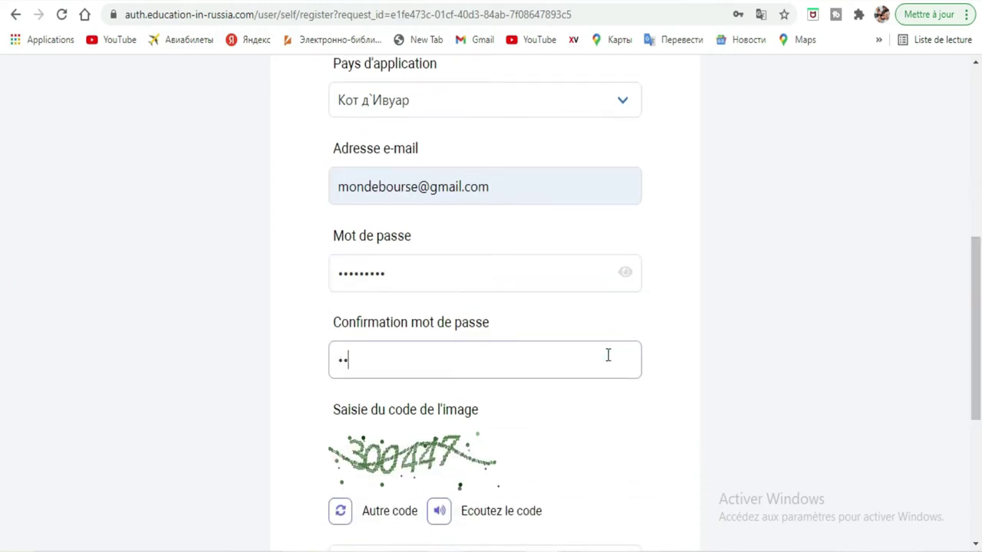
type("ghi")
scroll(3, 330, "down", 2)
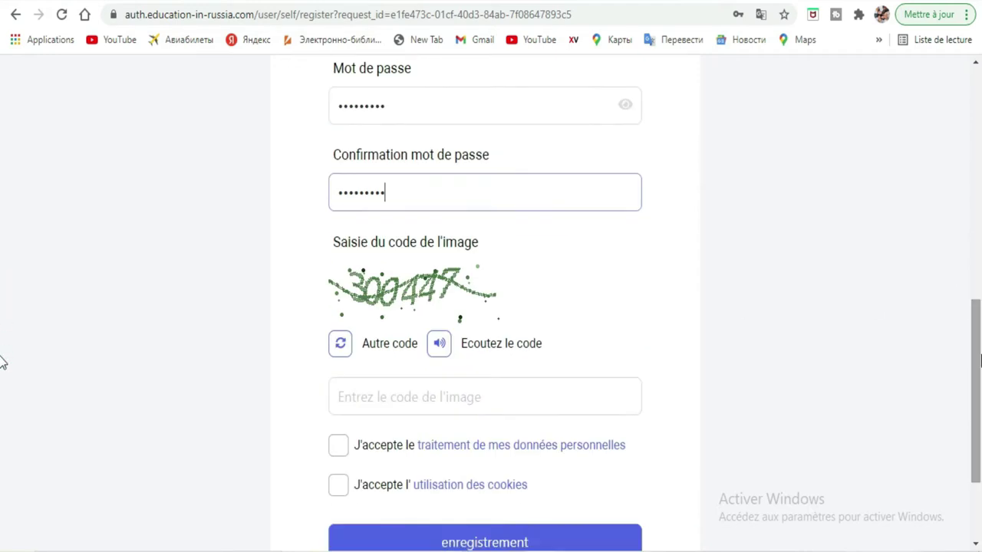
left_click(428, 394)
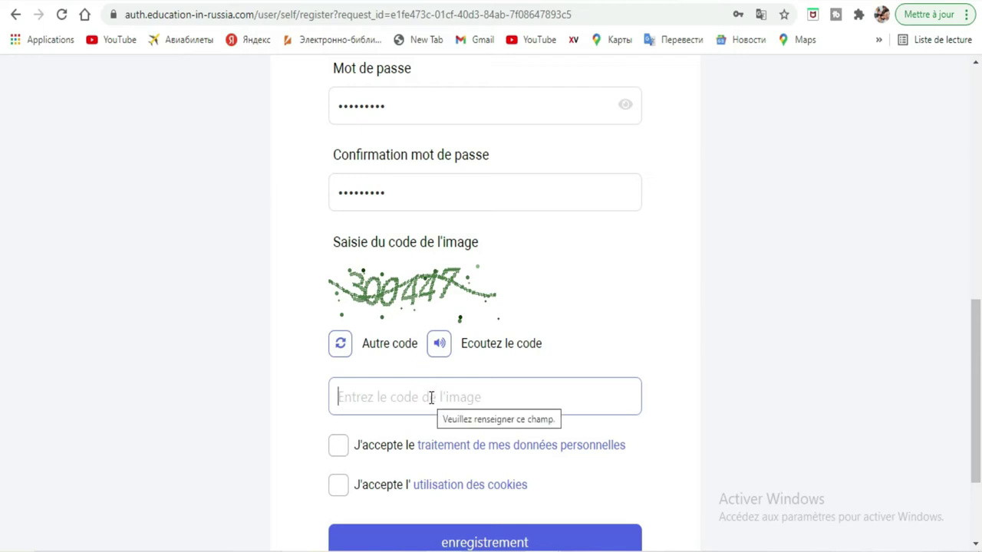
Enter the image captcha code, playing it aloud to verify it
type("300447")
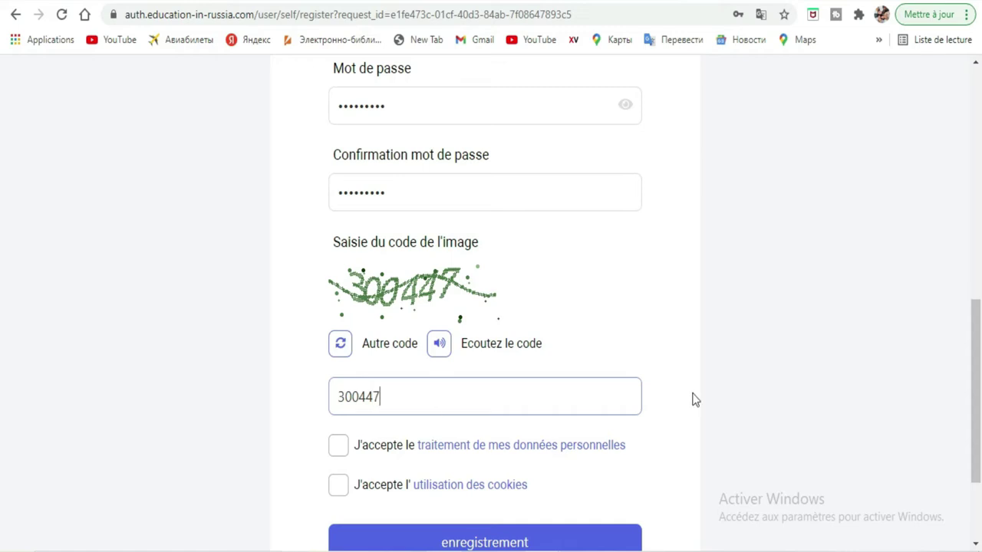
left_click(444, 355)
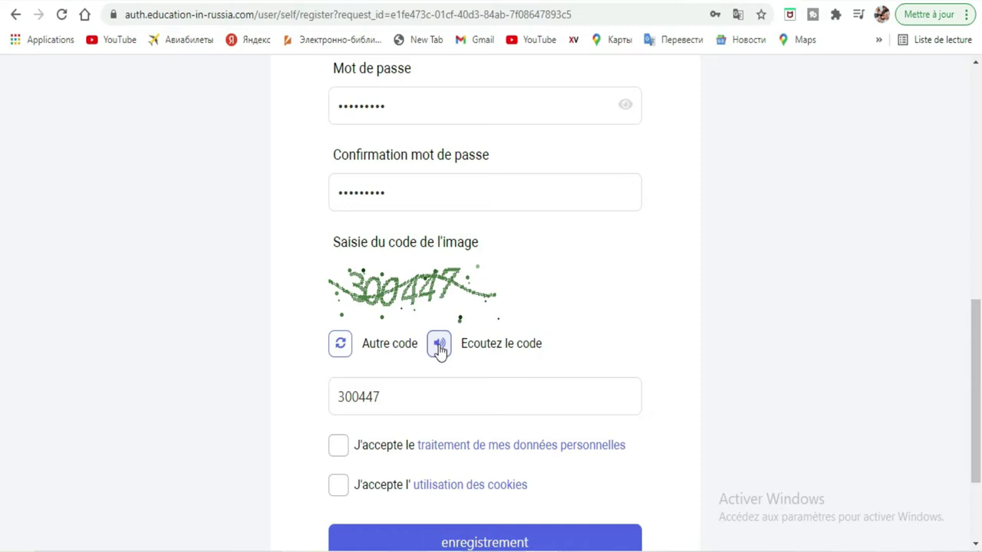
left_click(440, 349)
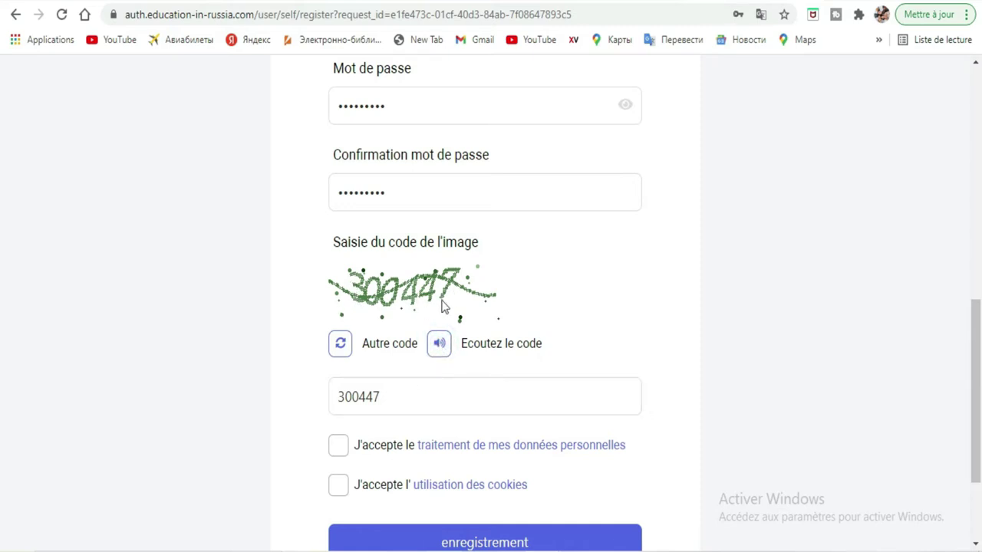
Tick both 'J'accepte' boxes for personal data processing and cookies
scroll(2, 361, "down", 1)
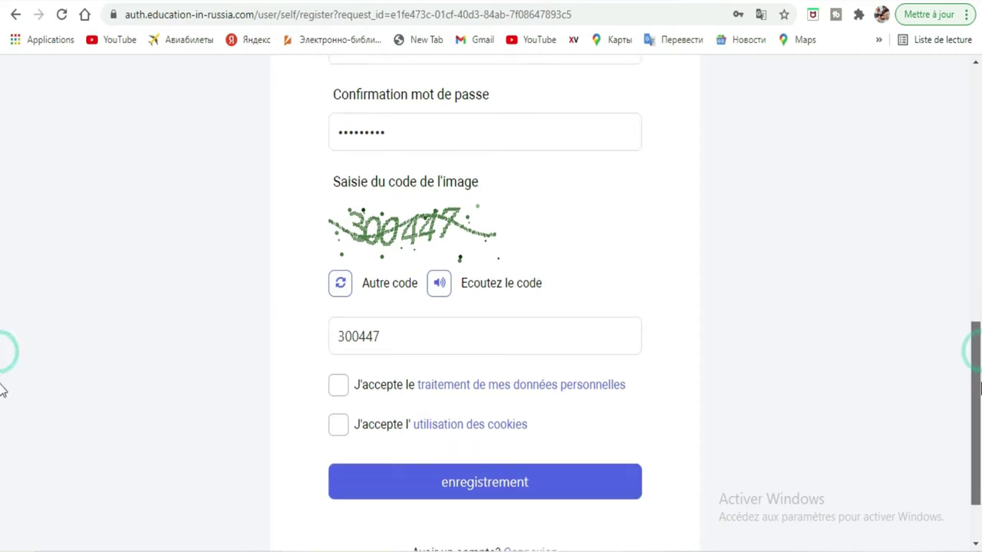
scroll(2, 391, "down", 1)
left_click(343, 357)
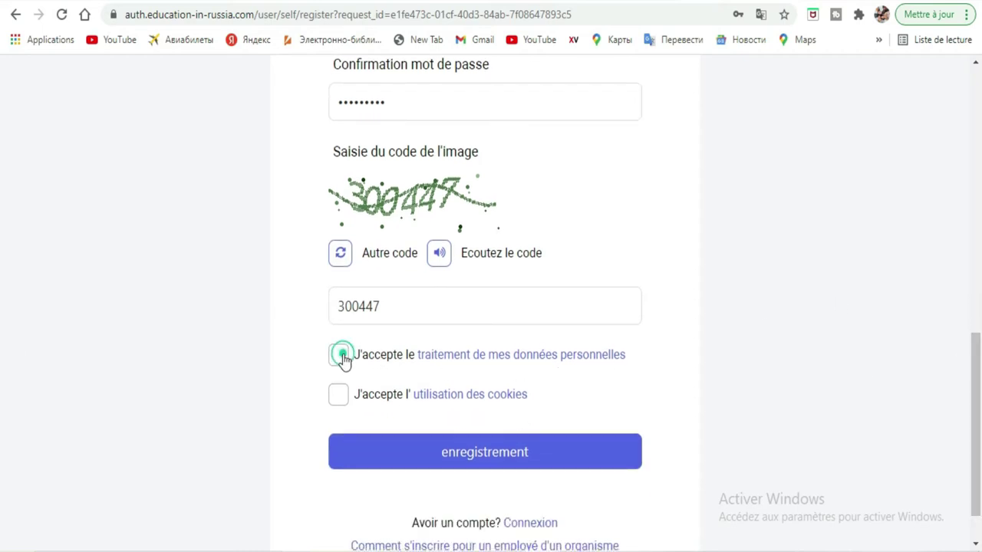
left_click(343, 398)
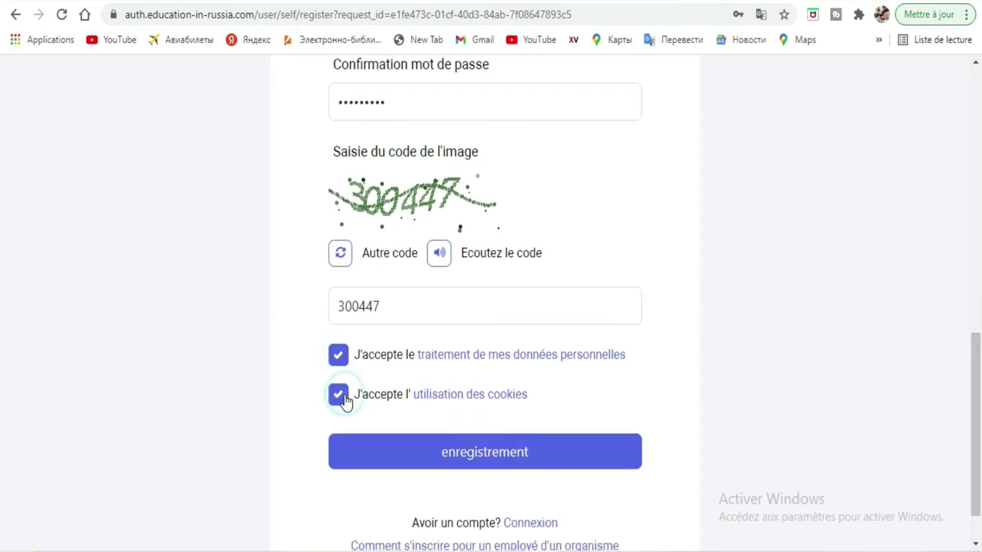
Submit the registration and let Chrome save the account password
left_click(488, 456)
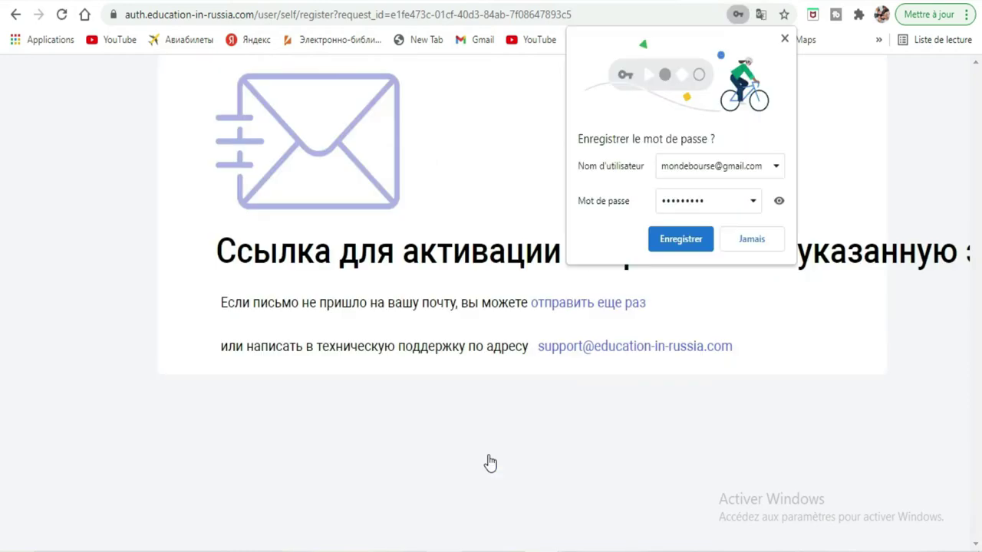
left_click(678, 241)
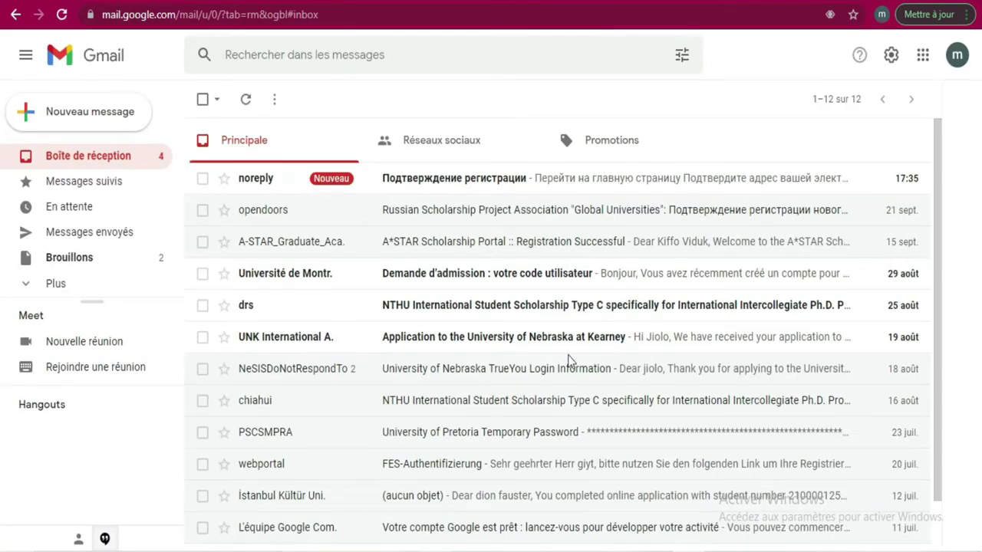
Open the noreply 'Подтверждение регистрации' email and confirm the address with the 'Подтвердить' button
left_click(610, 179)
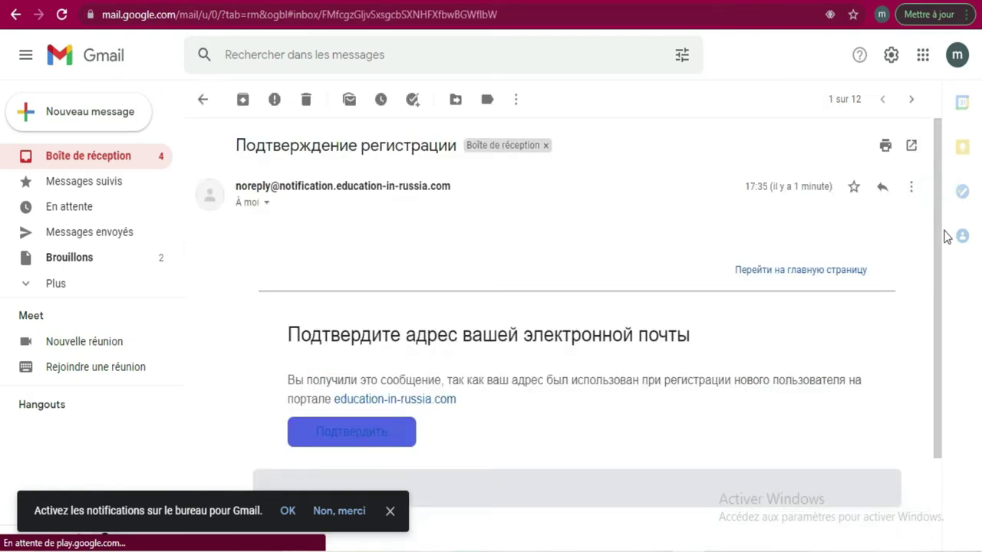
scroll(949, 261, "down", 1)
scroll(954, 293, "down", 1)
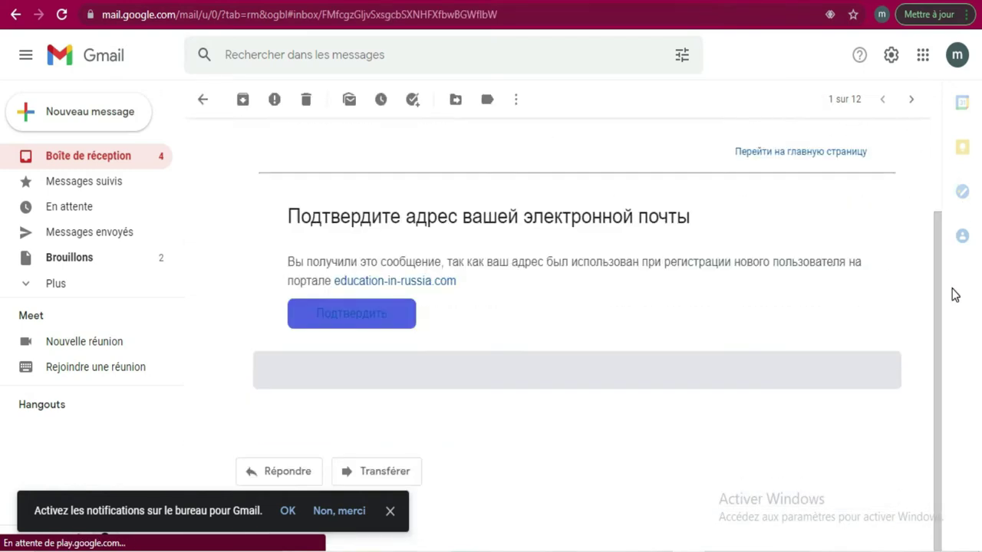
left_click(376, 319)
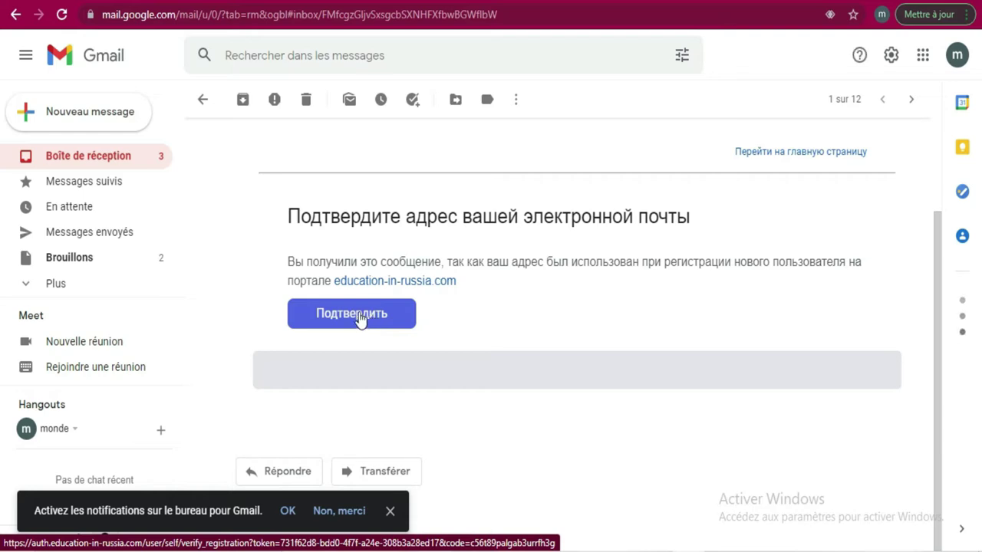
left_click(358, 315)
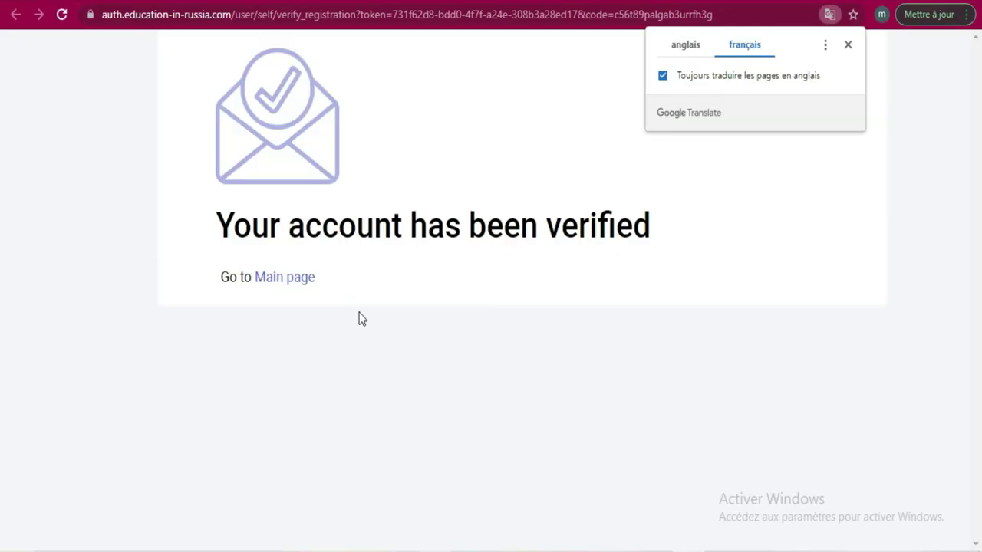
left_click(845, 44)
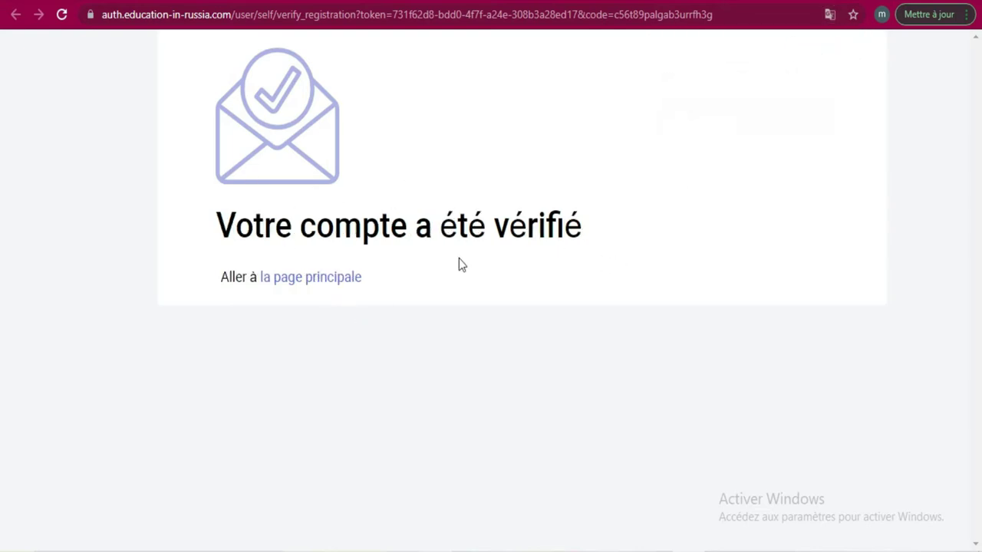
Go from the verification notice to the main page and open the 'Entrer' sign-in form with prefilled credentials
left_click(328, 280)
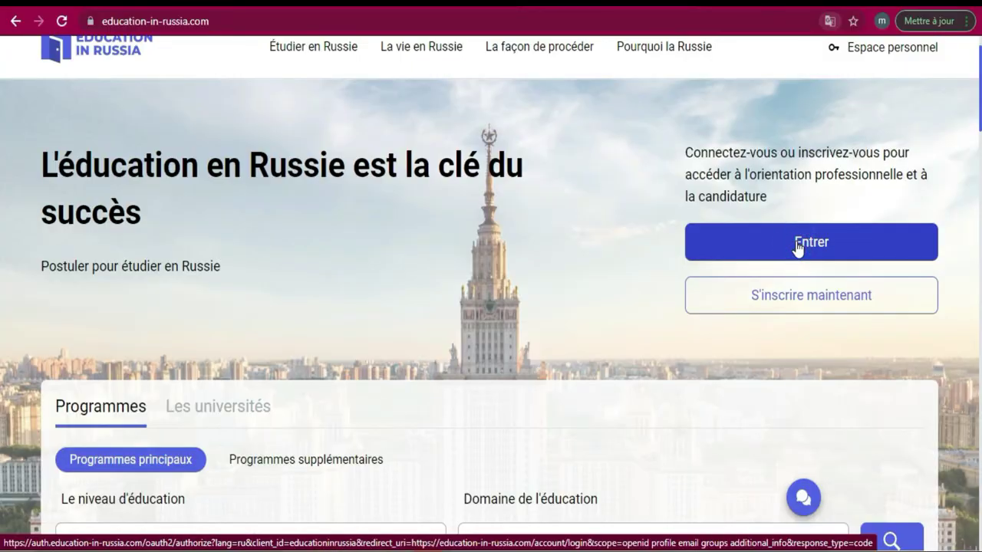
left_click(801, 258)
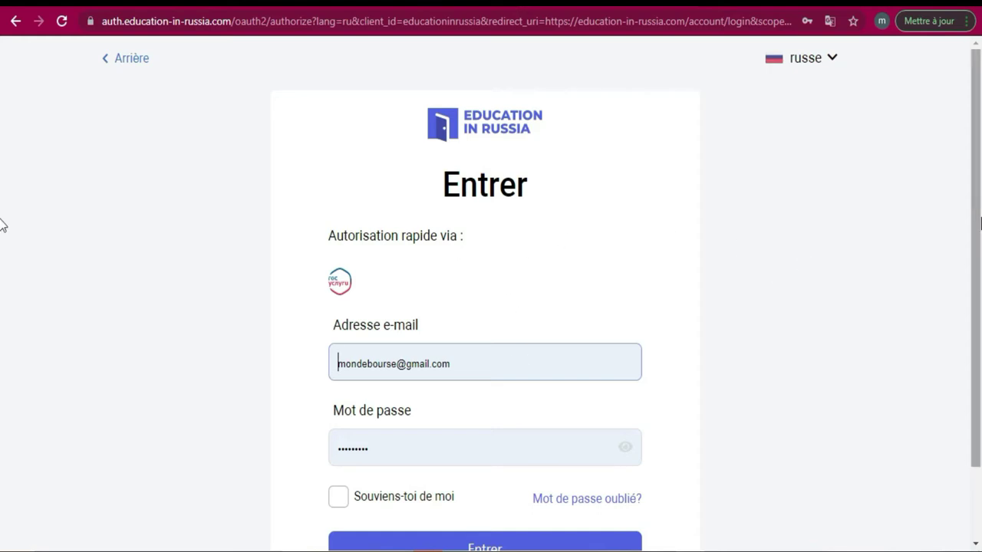
scroll(3, 253, "down", 2)
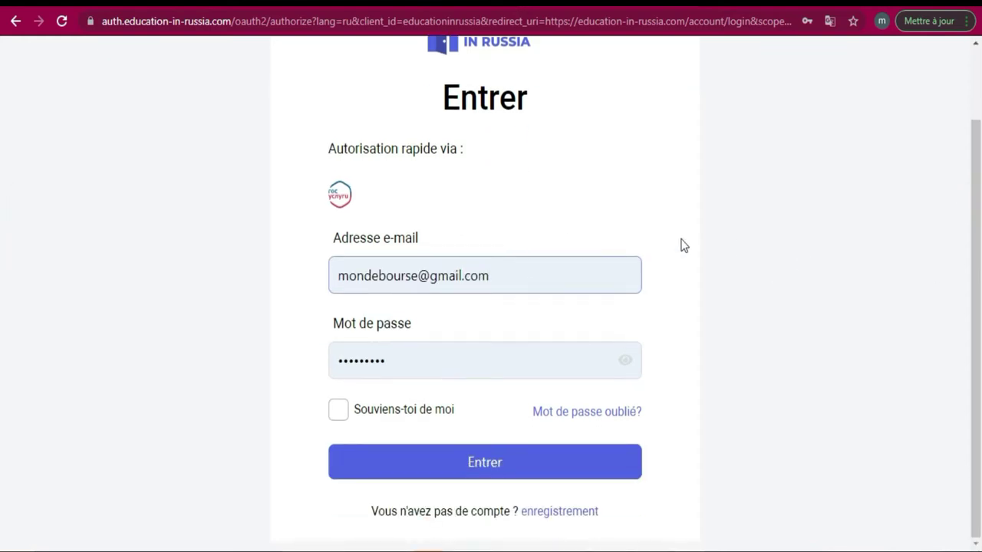
left_click(486, 274)
Sign in with 'Souviens-toi de moi' ticked and reach the 'Мои заявки' page
left_click(341, 415)
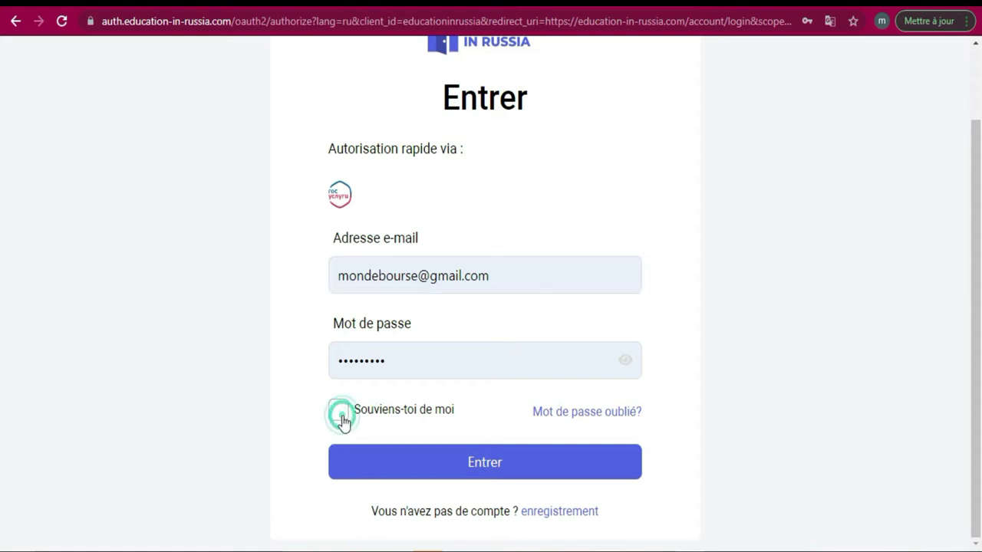
left_click(502, 469)
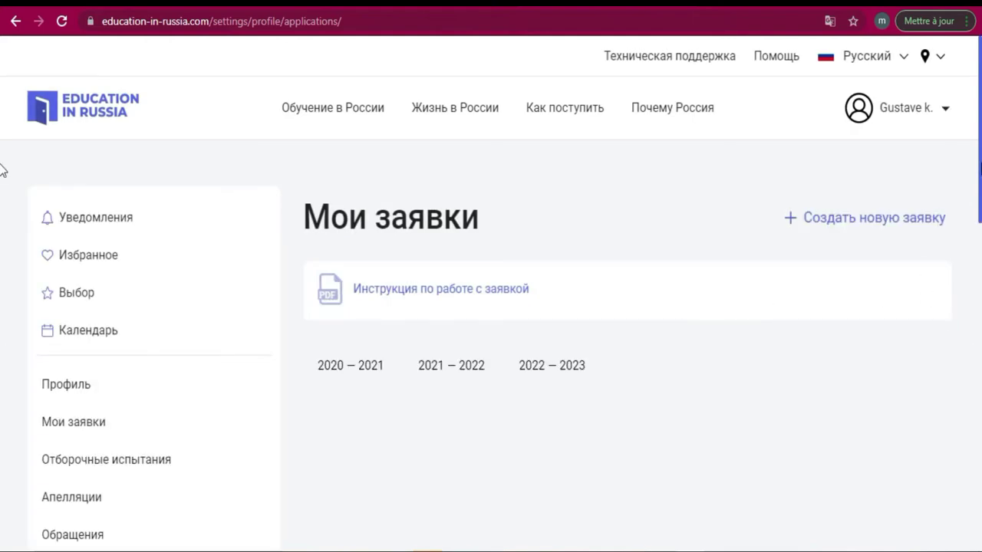
scroll(2, 172, "down", 1)
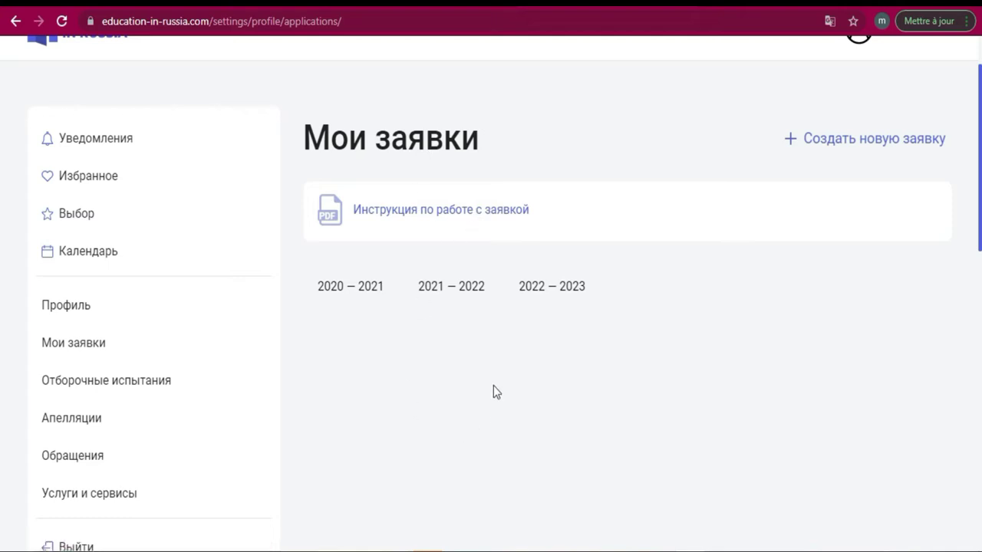
Open the Instruction.pdf applicant guide and page forward through it
left_click(390, 213)
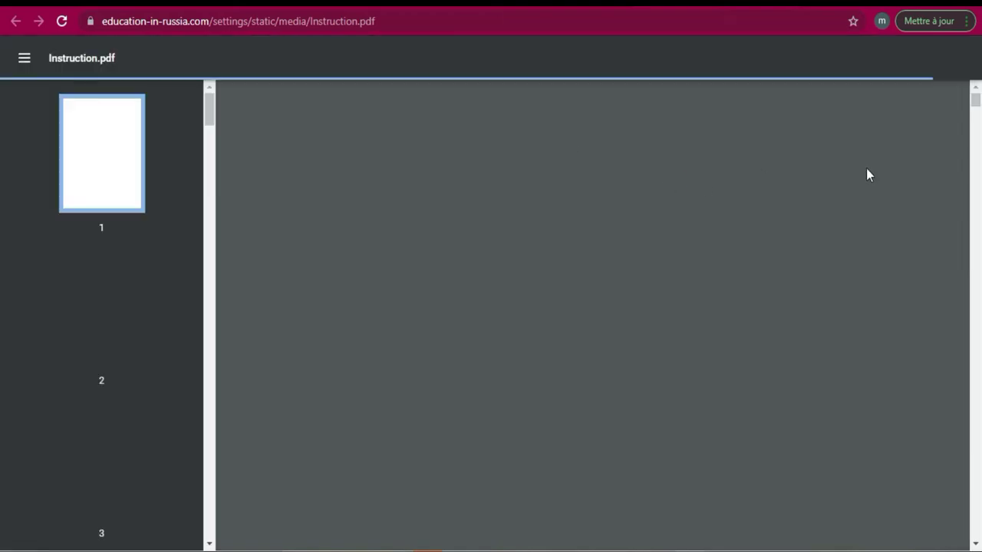
scroll(0, 99, "down", 15)
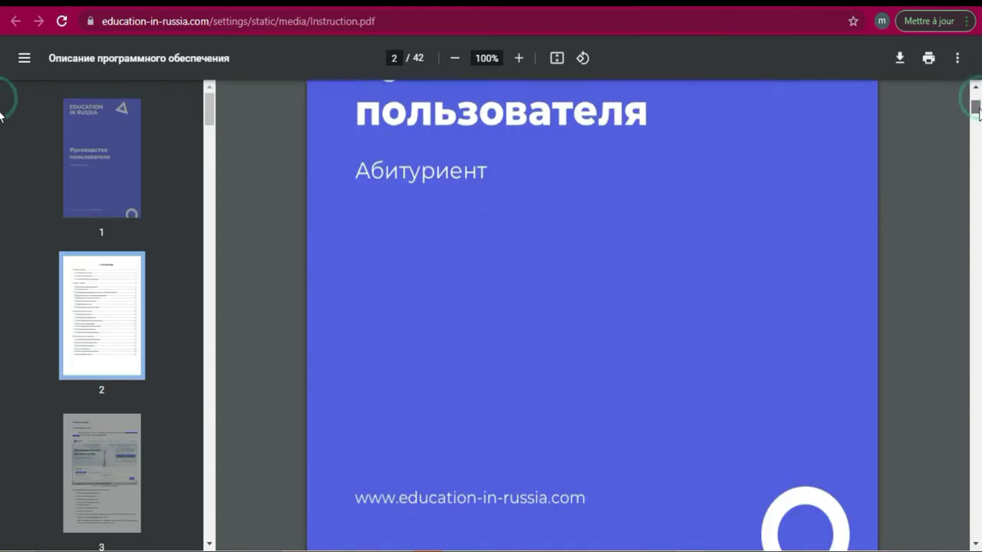
scroll(1, 131, "down", 6)
scroll(1, 131, "up", 8)
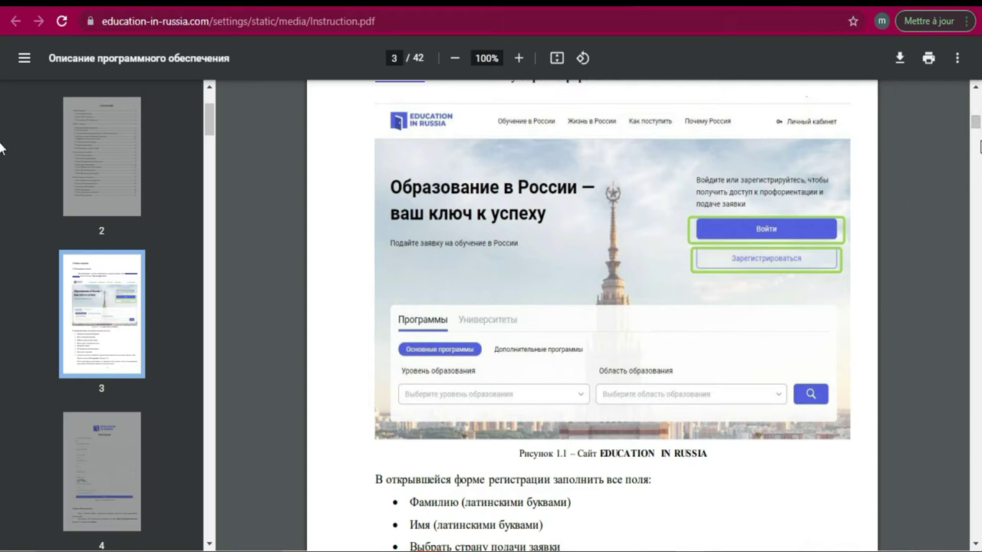
left_click_drag(978, 130, 979, 142)
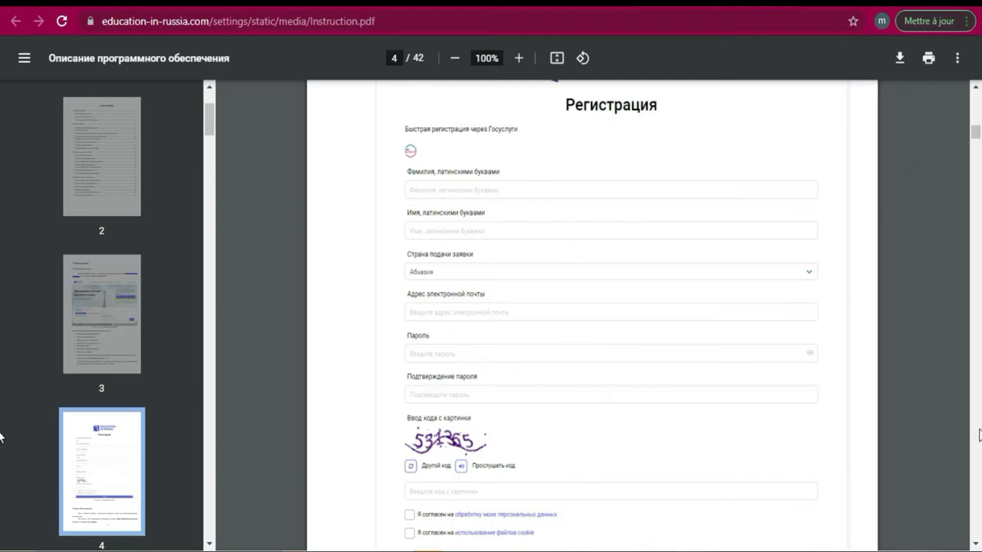
left_click(975, 544)
left_click(975, 544)
left_click(975, 544)
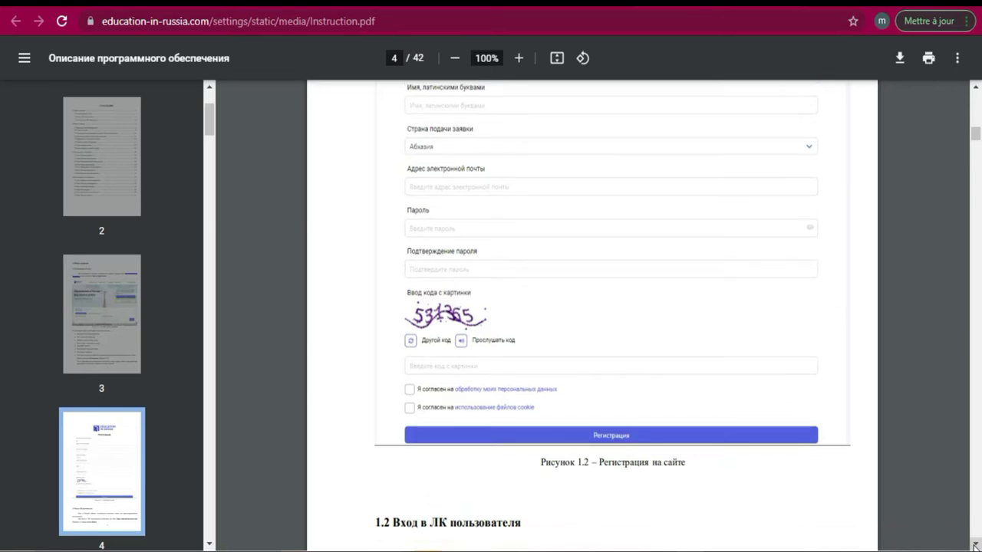
left_click(975, 544)
left_click(975, 544)
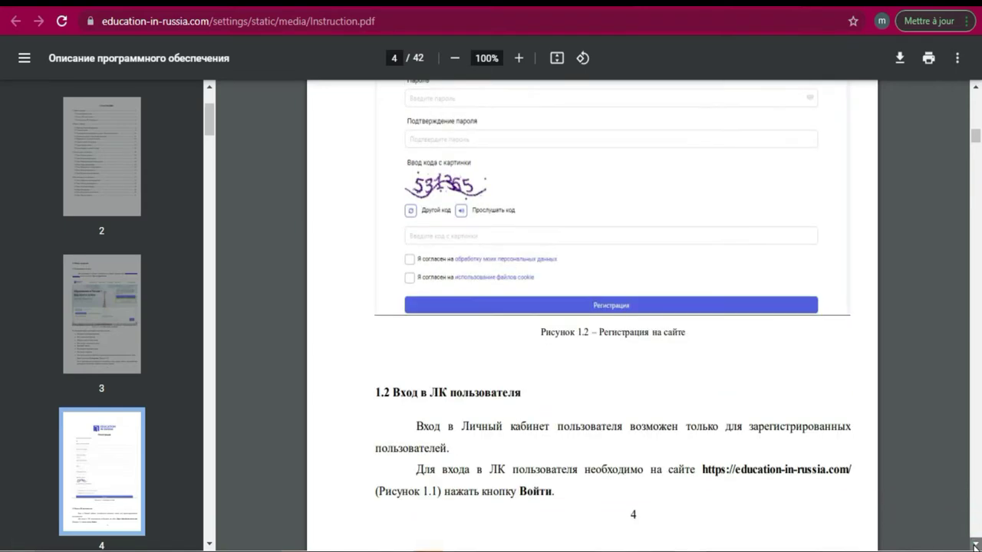
left_click(975, 544)
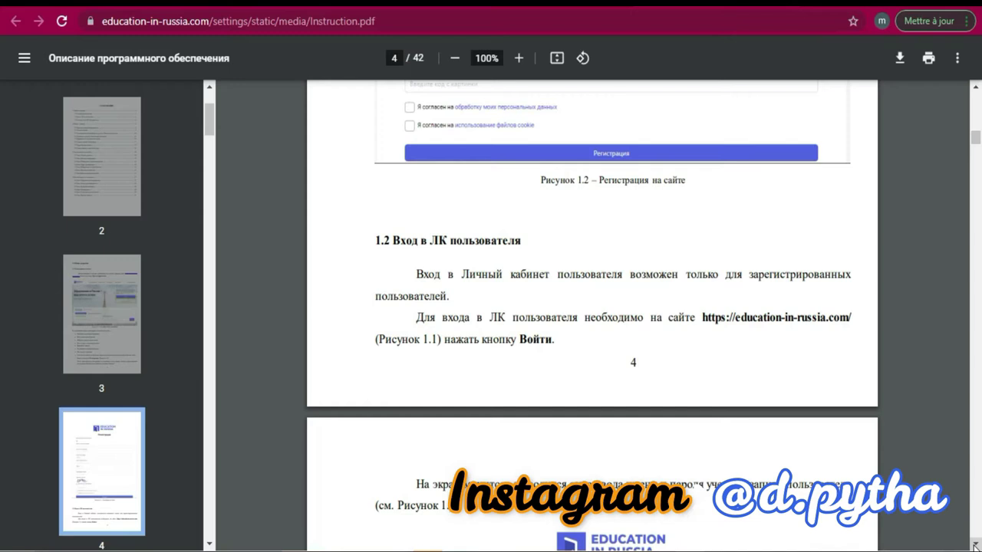
left_click(975, 544)
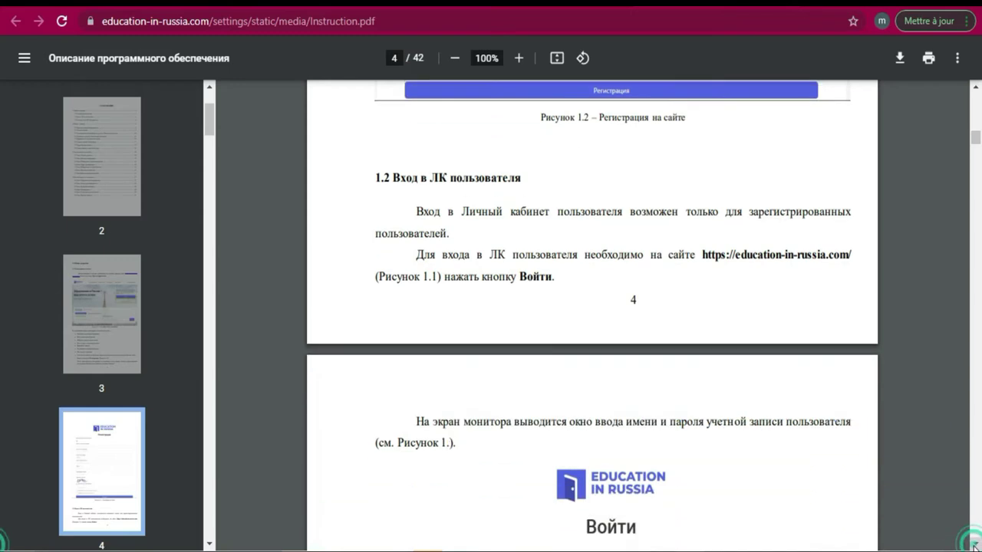
Read the main-menu section on pages 6–8, then close the PDF to return to 'Мои заявки'
scroll(975, 544, "down", 6)
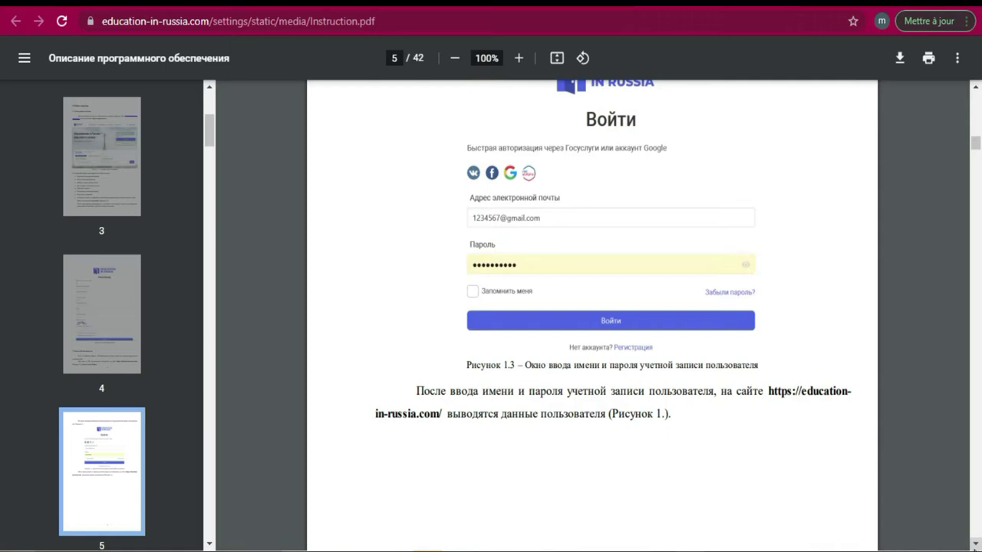
scroll(975, 544, "down", 5)
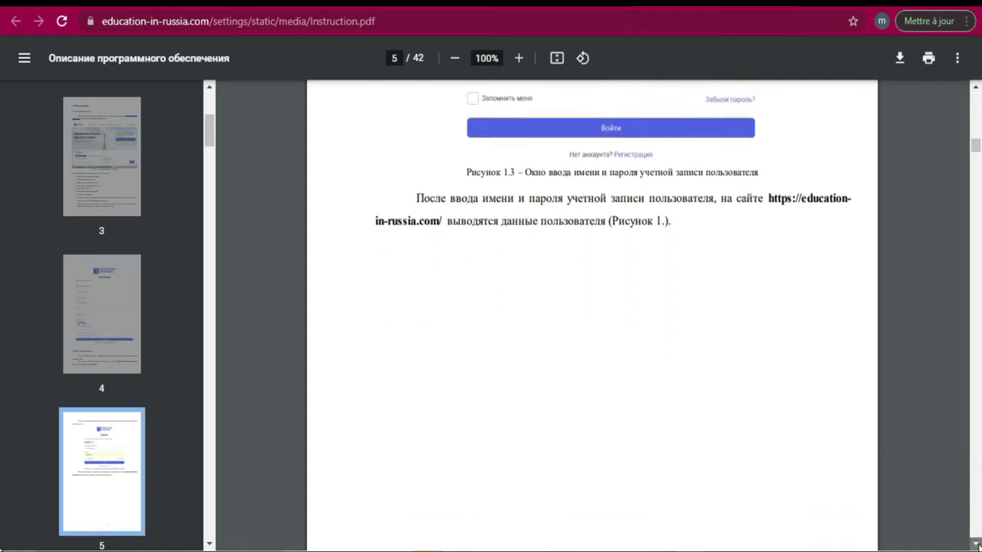
scroll(975, 544, "down", 7)
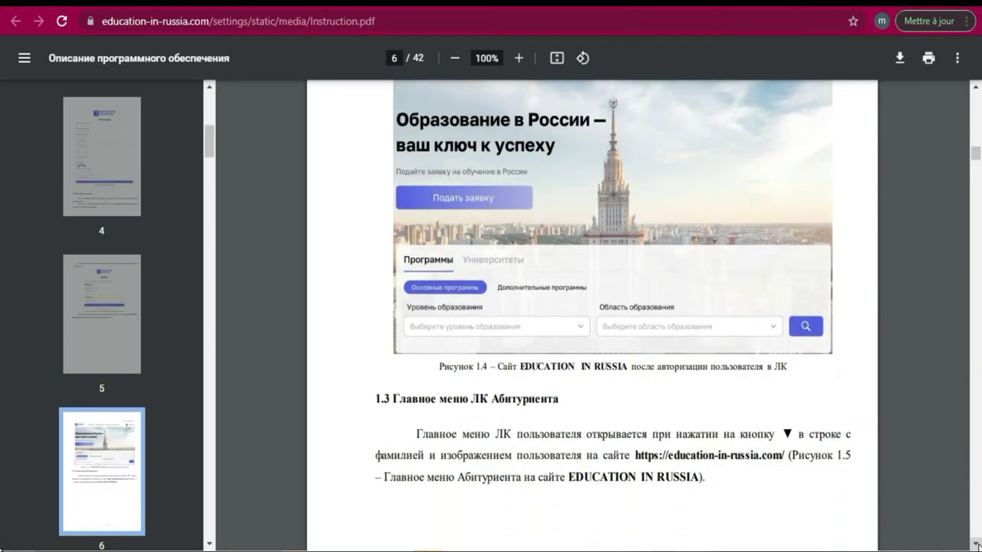
scroll(975, 541, "down", 1)
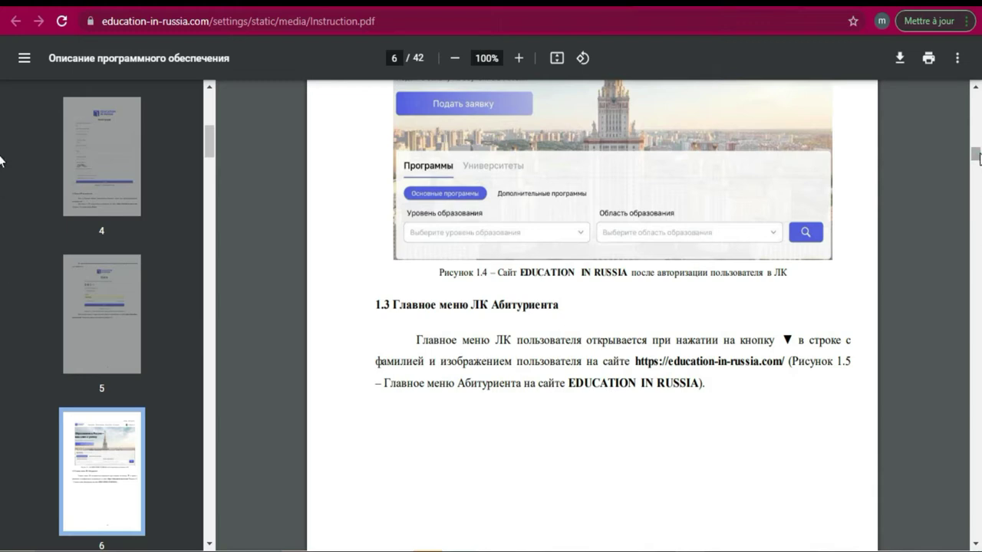
scroll(979, 158, "down", 10)
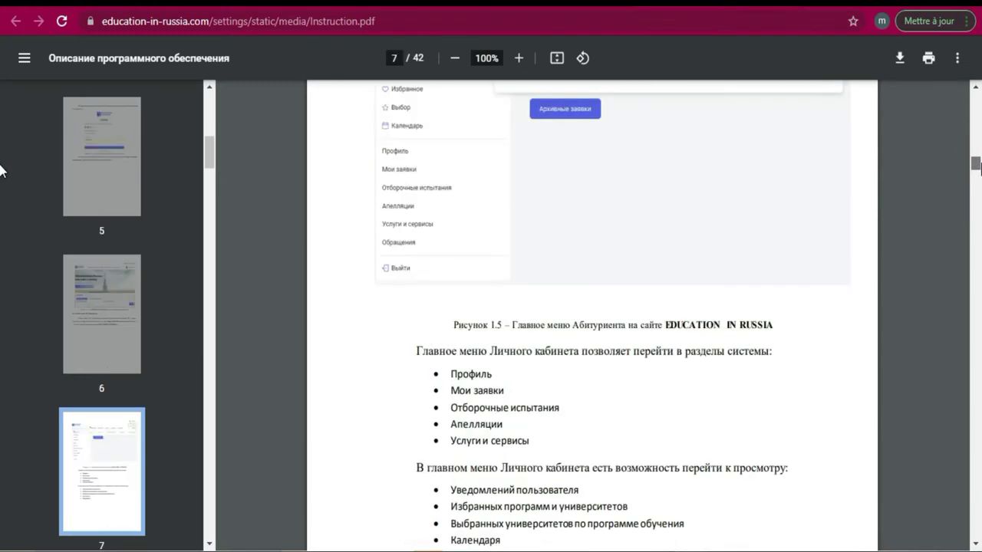
scroll(976, 163, "up", 3)
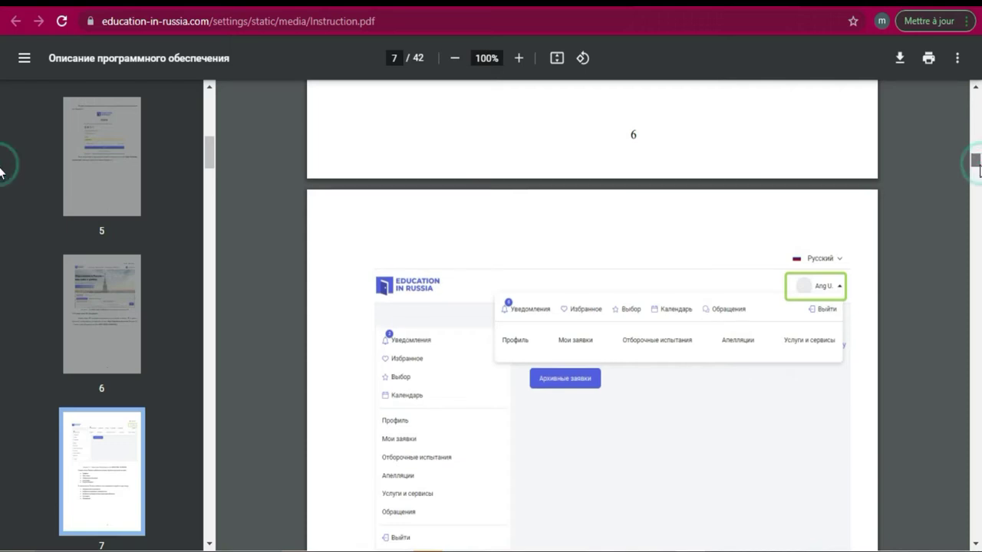
scroll(979, 165, "down", 2)
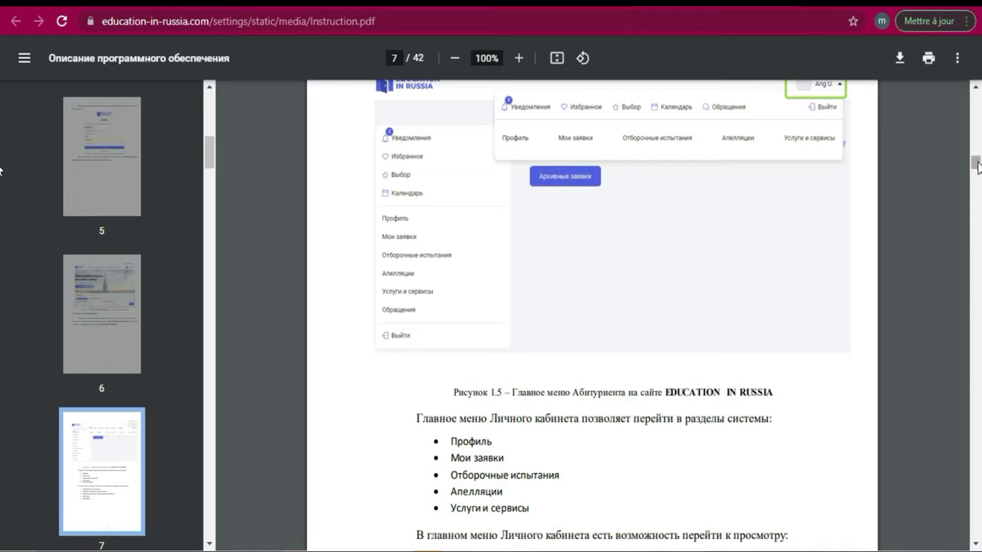
left_click_drag(978, 168, 977, 196)
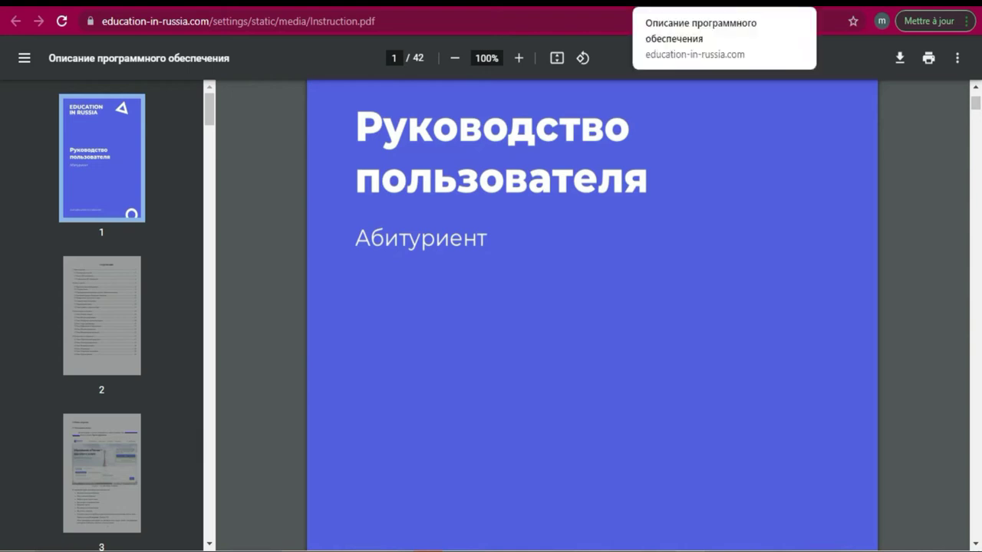
key("ctrl+w")
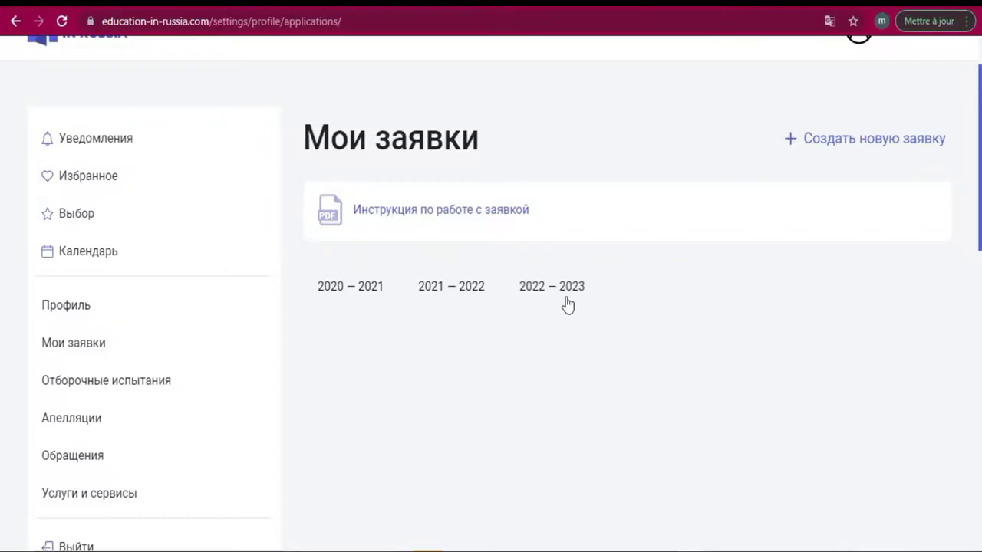
Create a new application with '+ Создать новую заявку' to open its 'Анкета' questionnaire
left_click(831, 148)
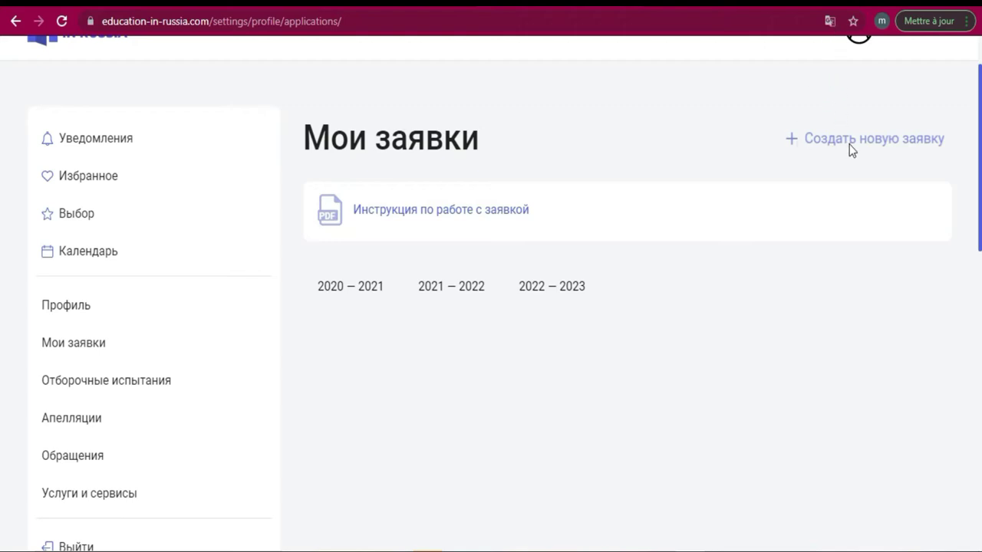
left_click(886, 145)
left_click(876, 145)
left_click(849, 25)
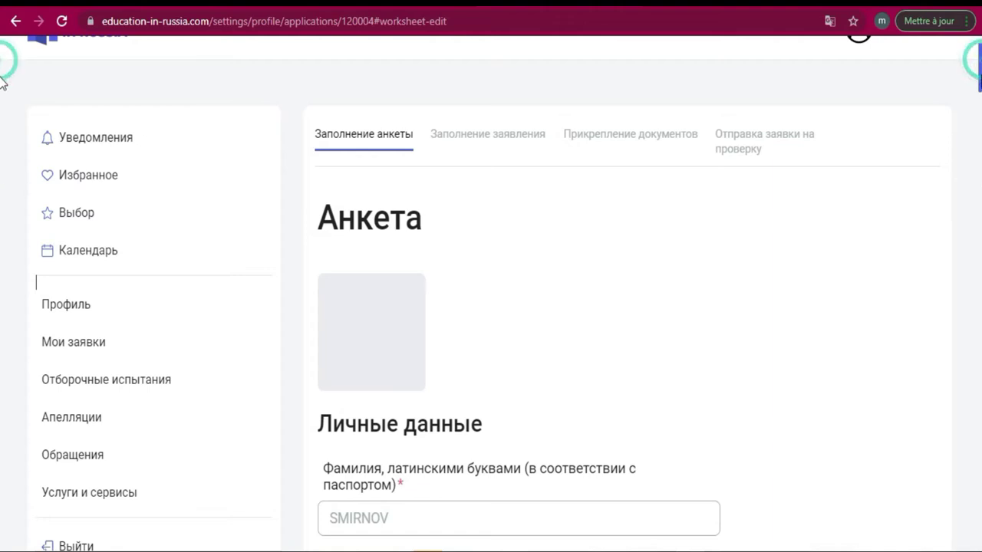
scroll(2, 138, "down", 10)
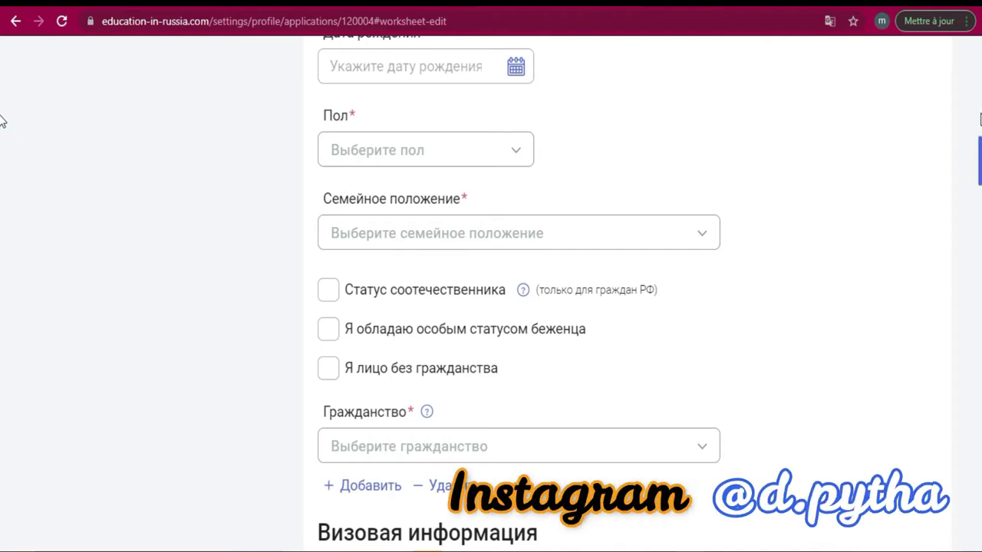
scroll(2, 120, "up", 5)
scroll(2, 121, "up", 5)
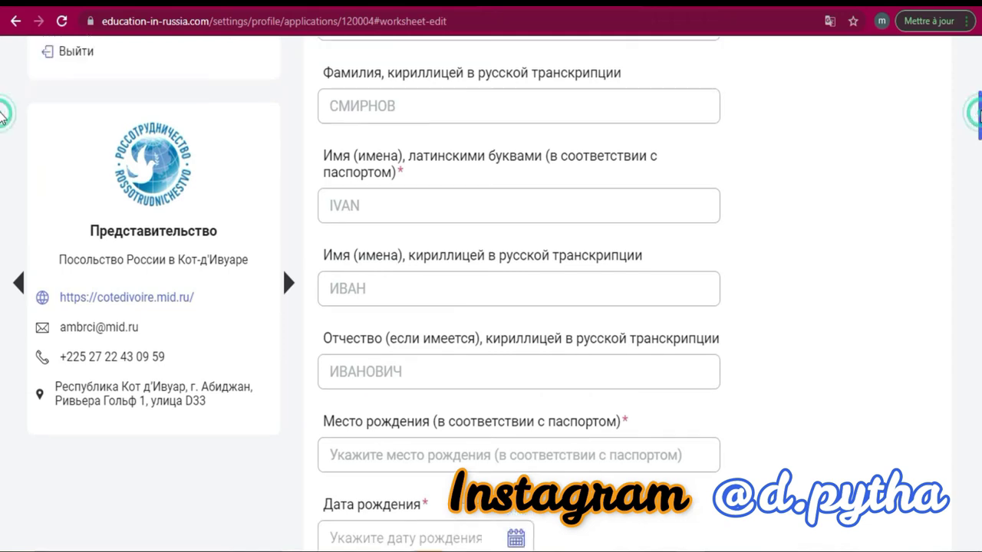
scroll(2, 84, "down", 1)
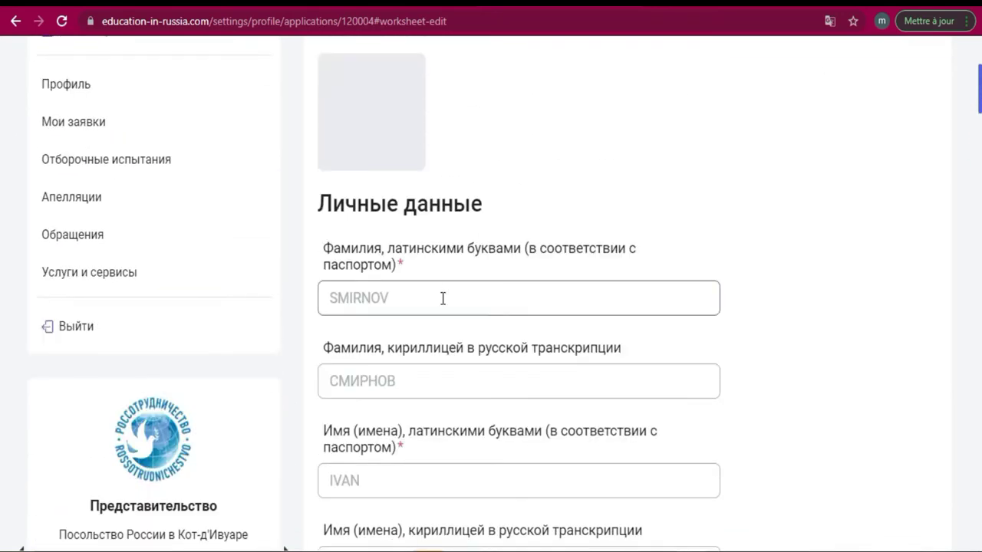
Translate the questionnaire into français with Chrome Translate, retrying after the error
left_click(830, 23)
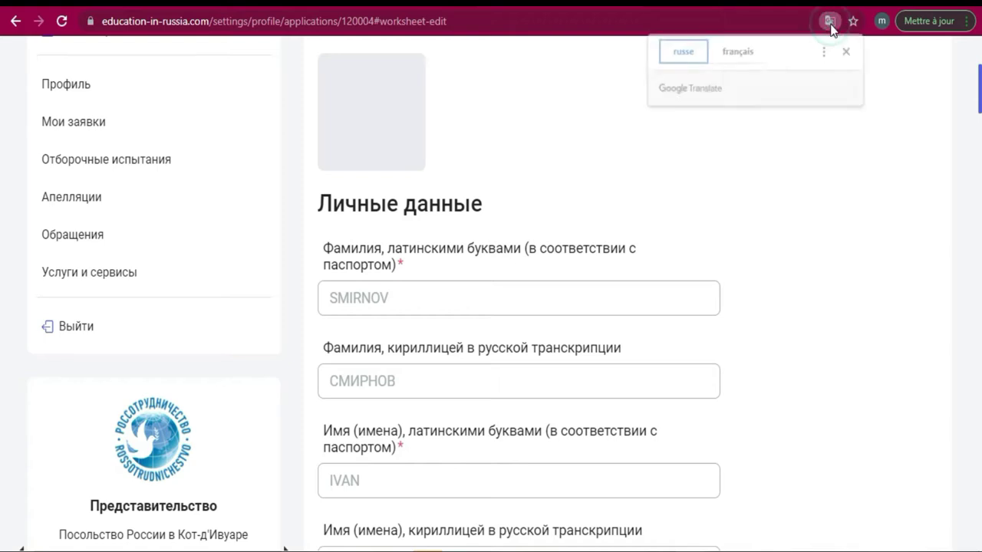
left_click(737, 52)
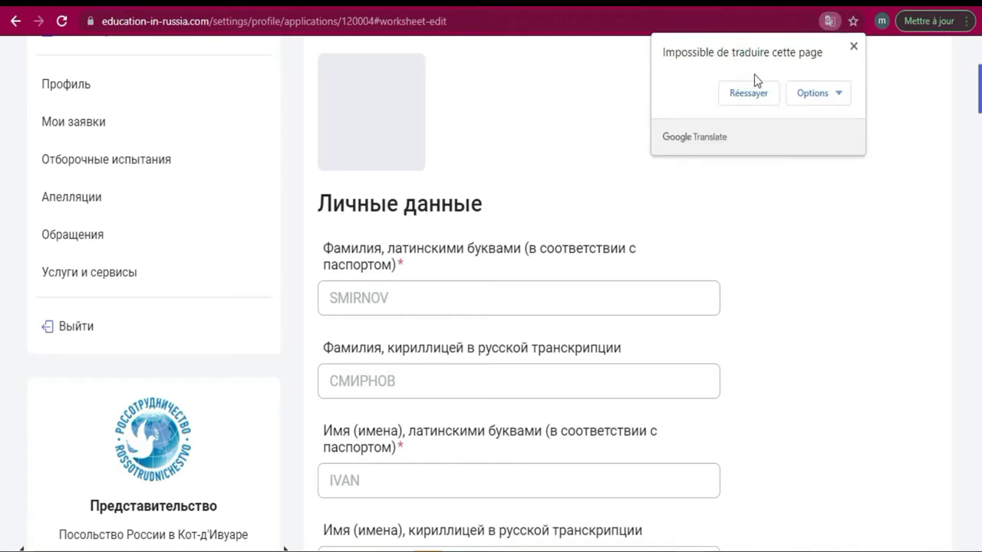
left_click(755, 96)
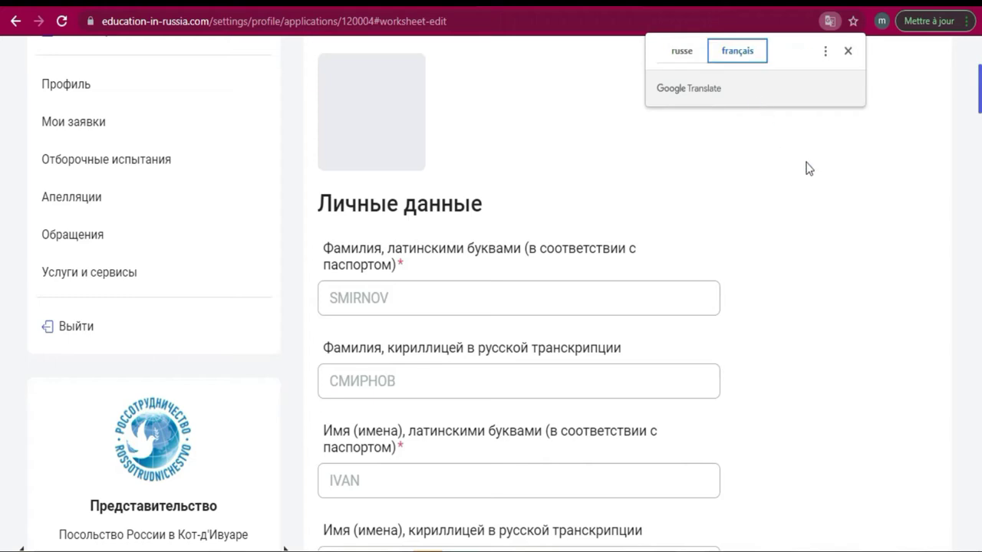
left_click(485, 273)
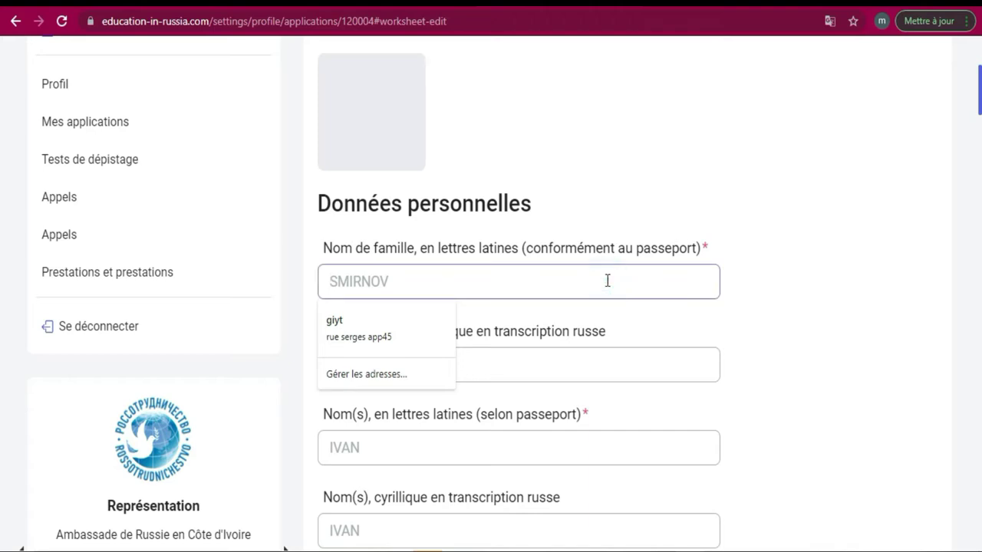
Enter the applicant's surname in the Latin-letters surname field
type("kilio")
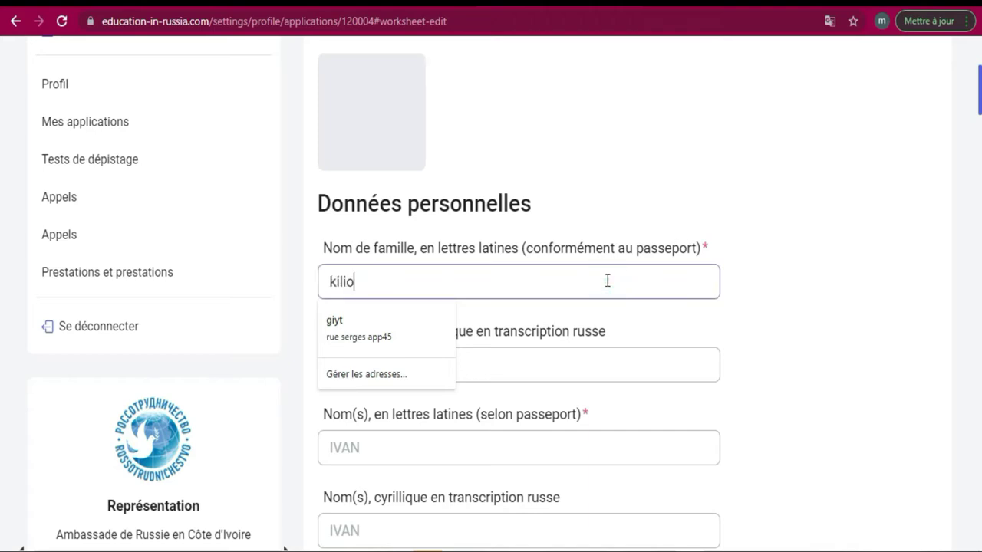
left_click(486, 371)
left_click(485, 370)
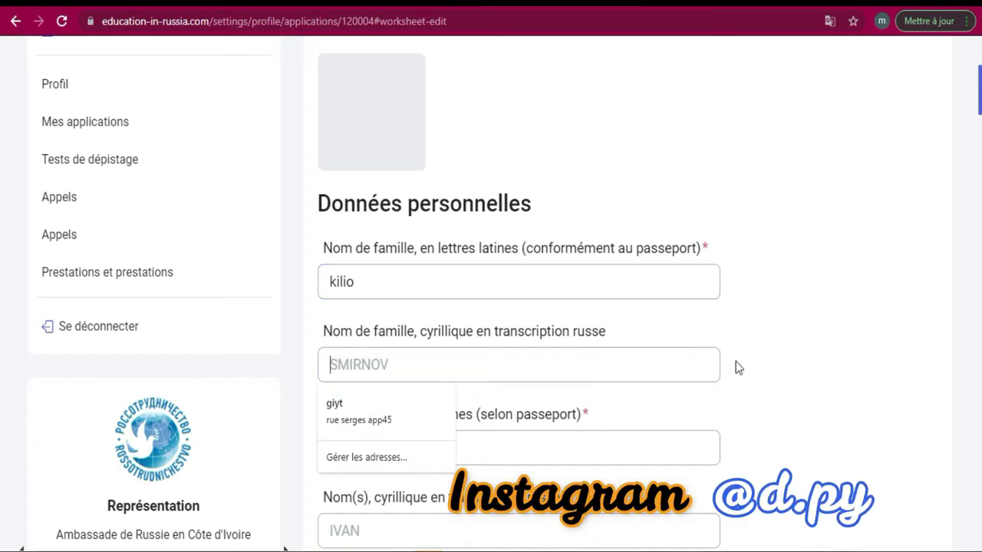
left_click(637, 367)
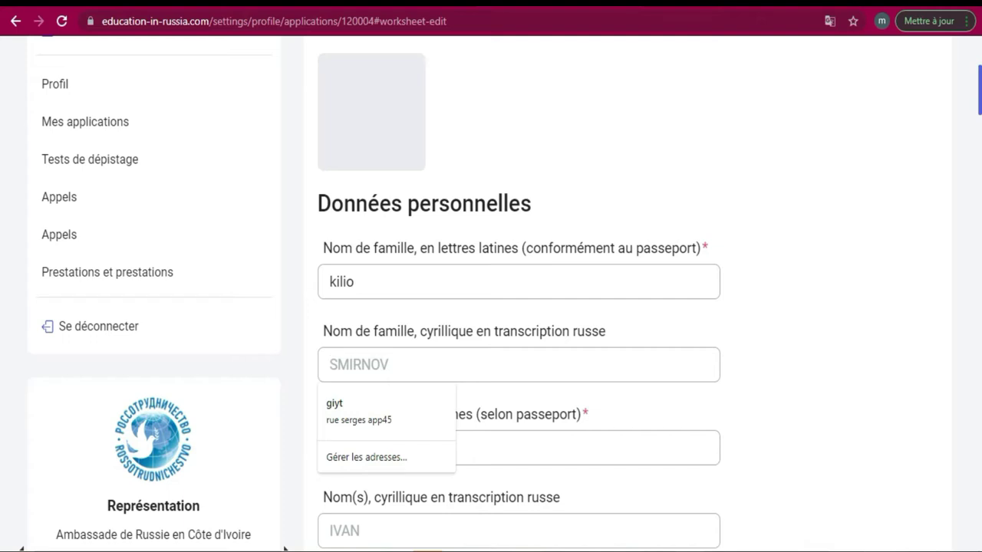
Switch the keyboard input language and focus the Cyrillic surname field
key("super+space")
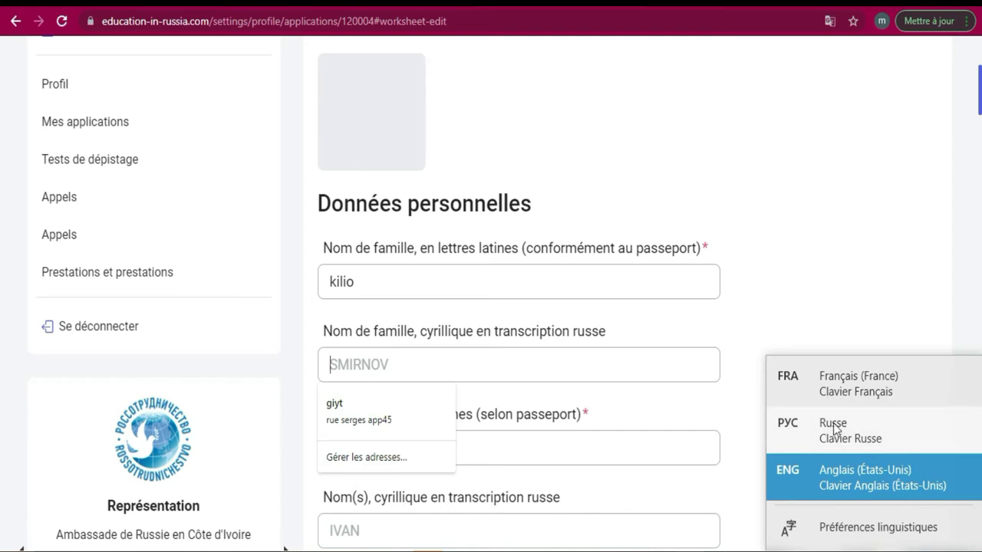
left_click(783, 280)
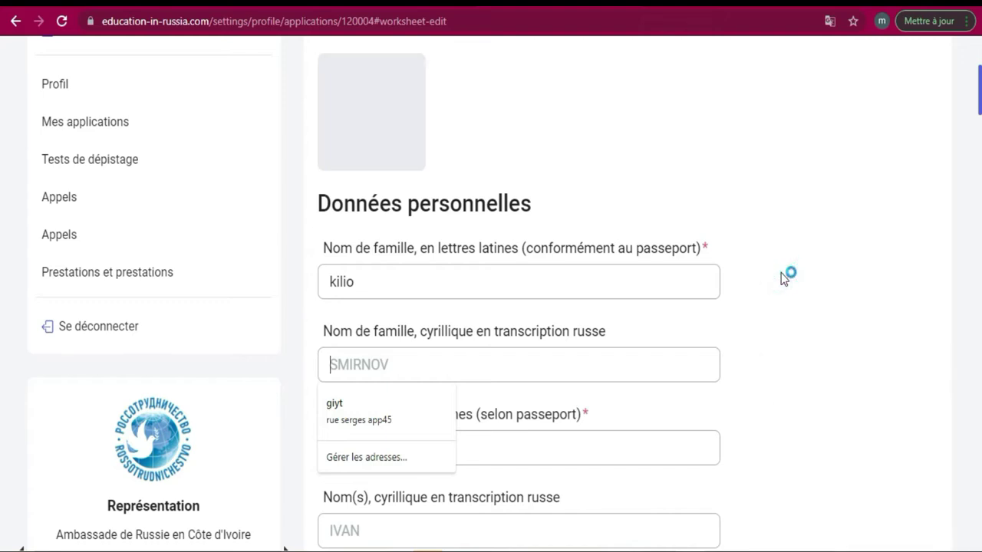
left_click(646, 367)
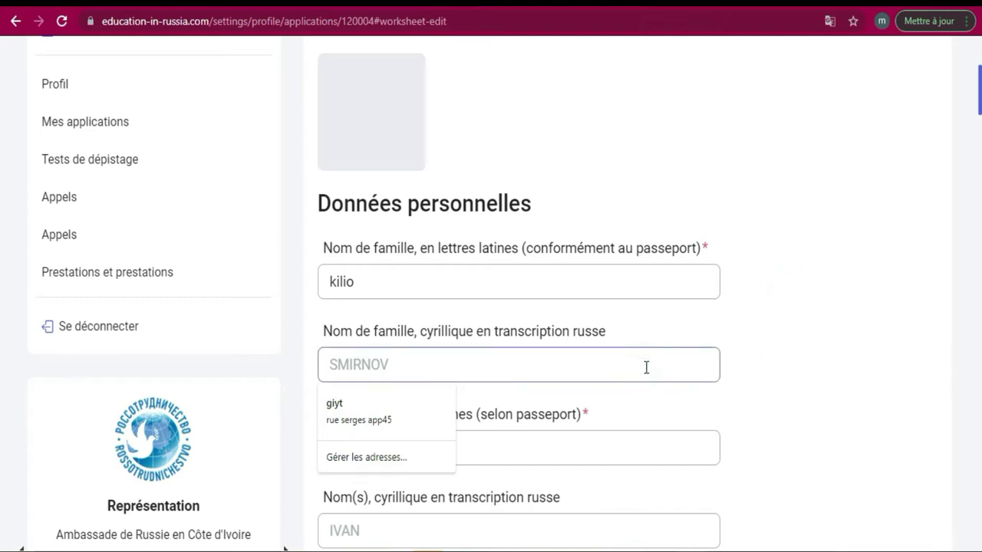
left_click(646, 367)
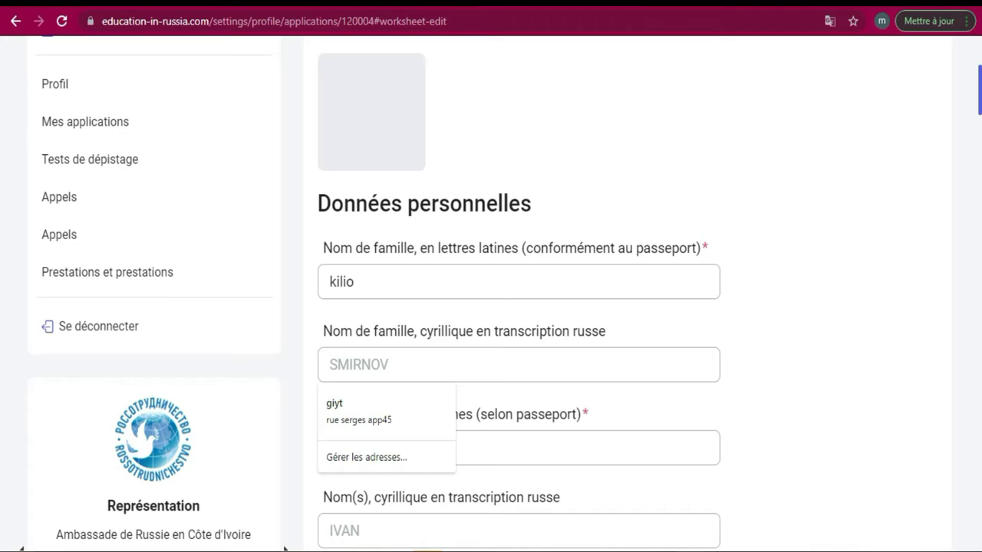
left_click(660, 292)
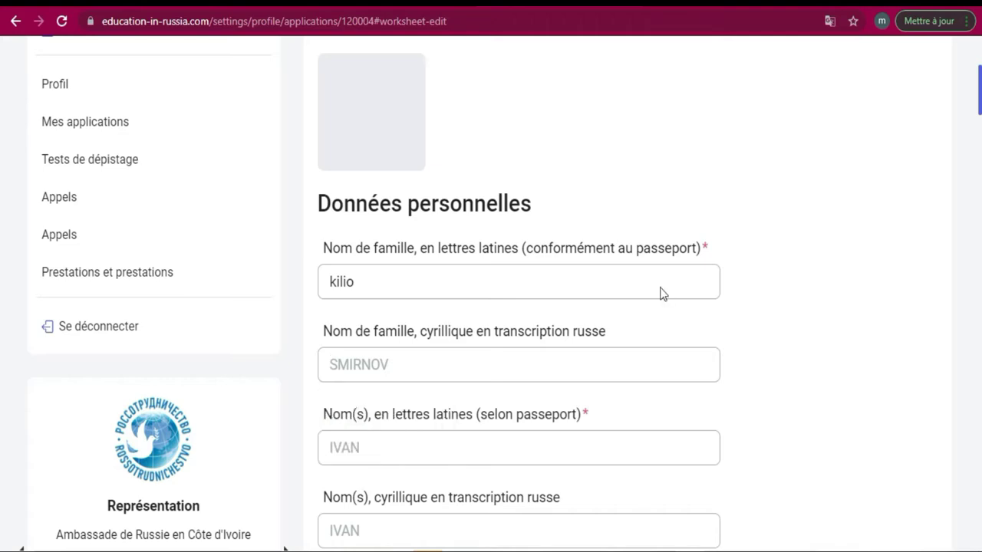
key("ctrl+t")
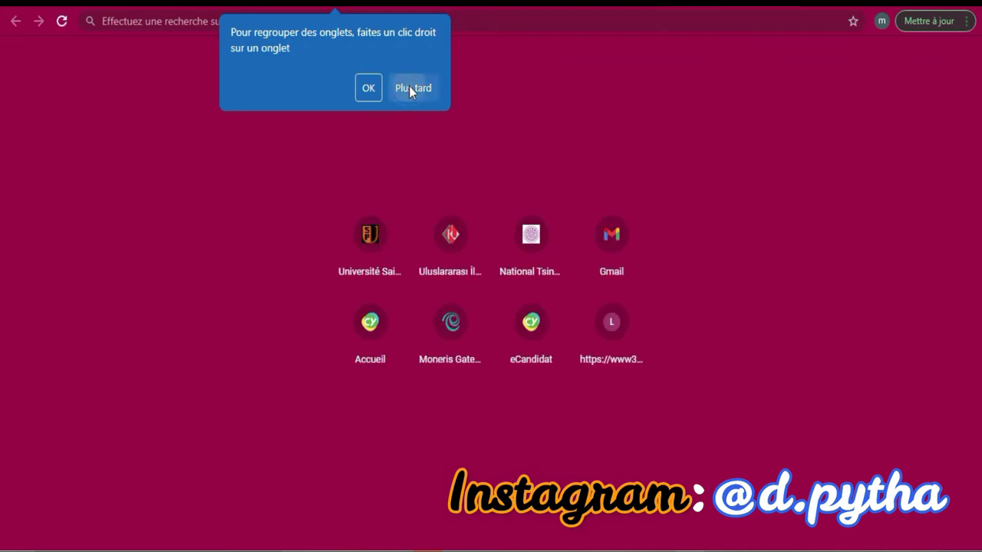
Search for 'google traduction' and open the Google Traduction website
left_click(409, 88)
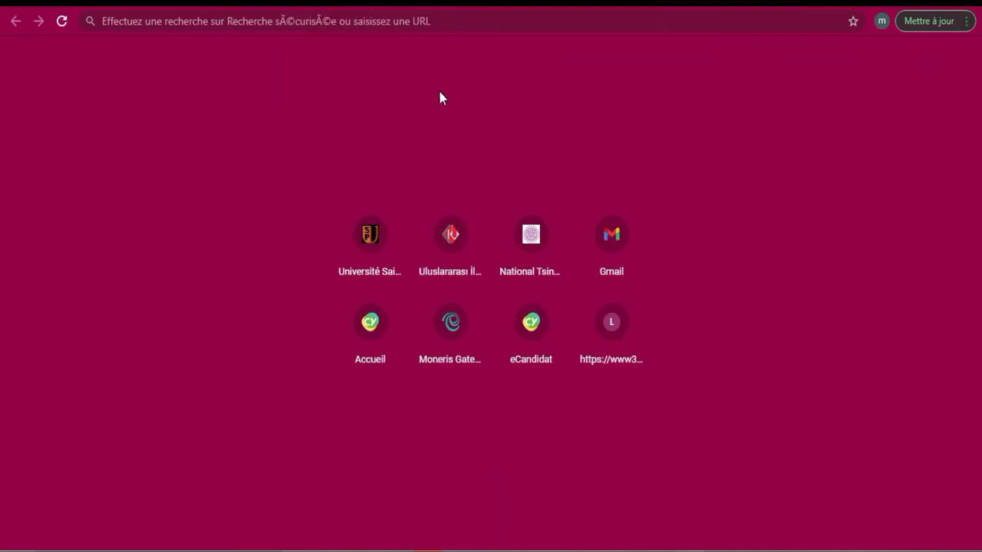
left_click(500, 21)
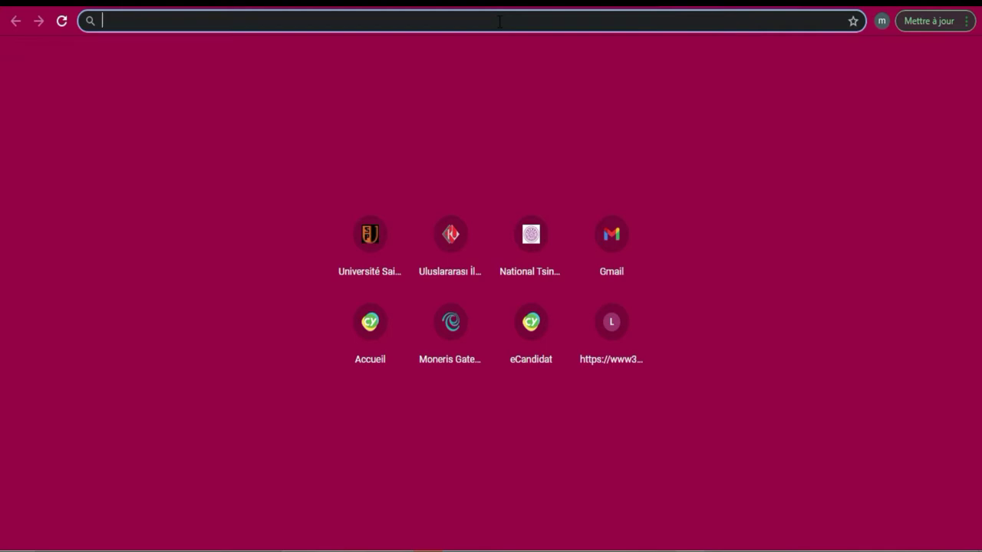
type("google")
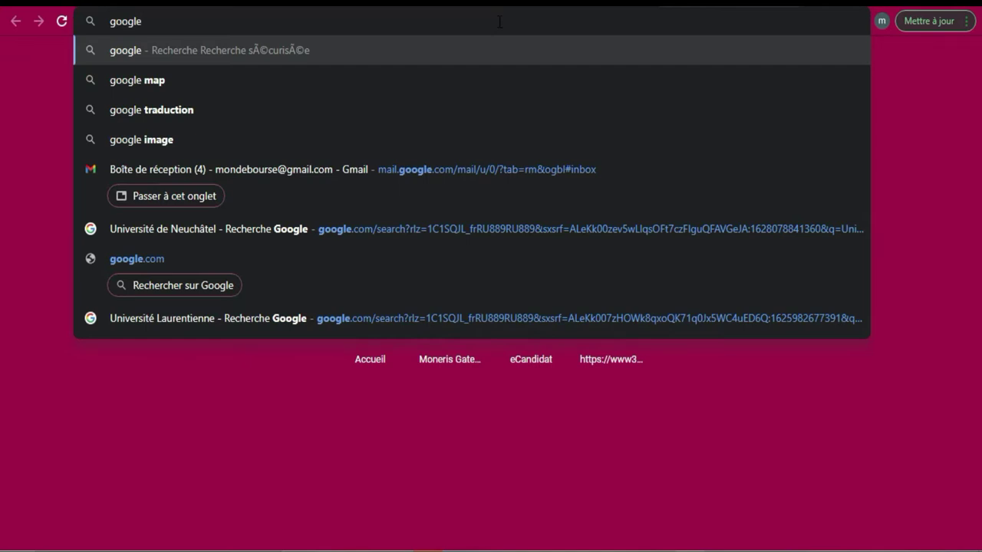
left_click(240, 115)
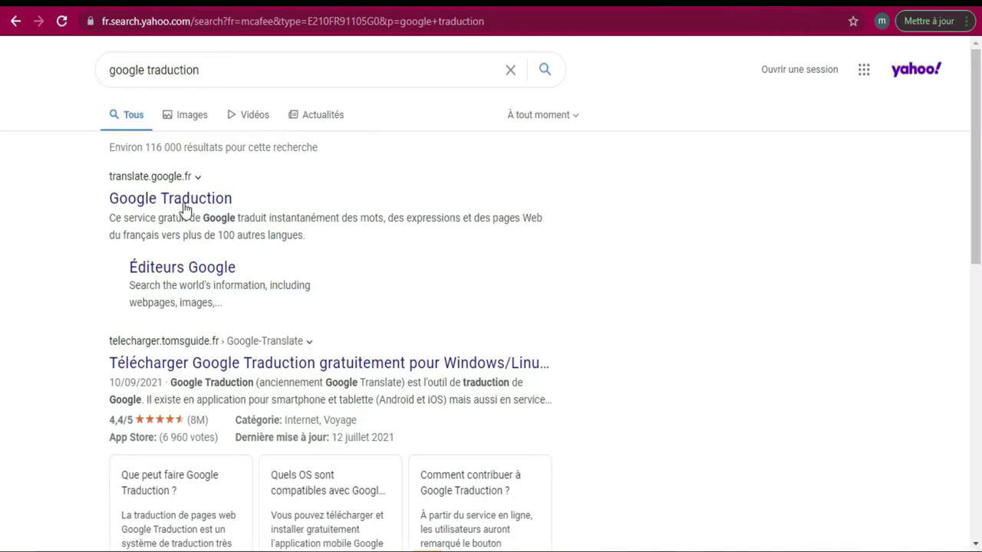
left_click(187, 207)
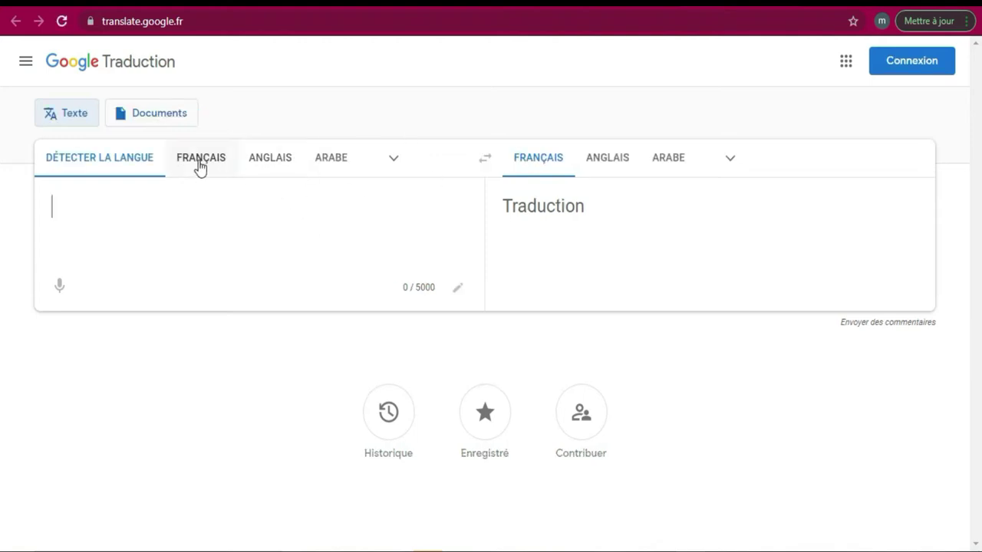
Set Google Translate to translate from French into Russian
left_click(198, 164)
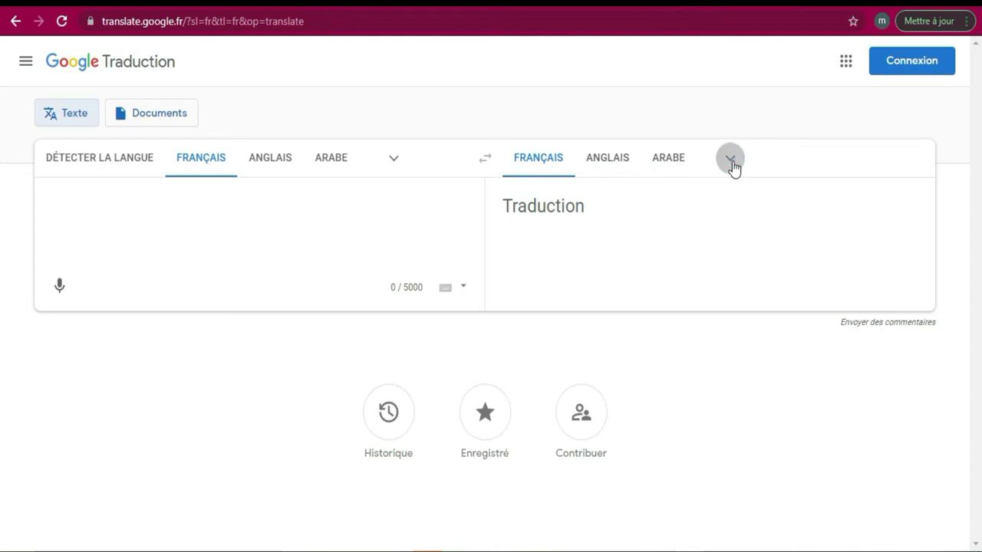
left_click(730, 162)
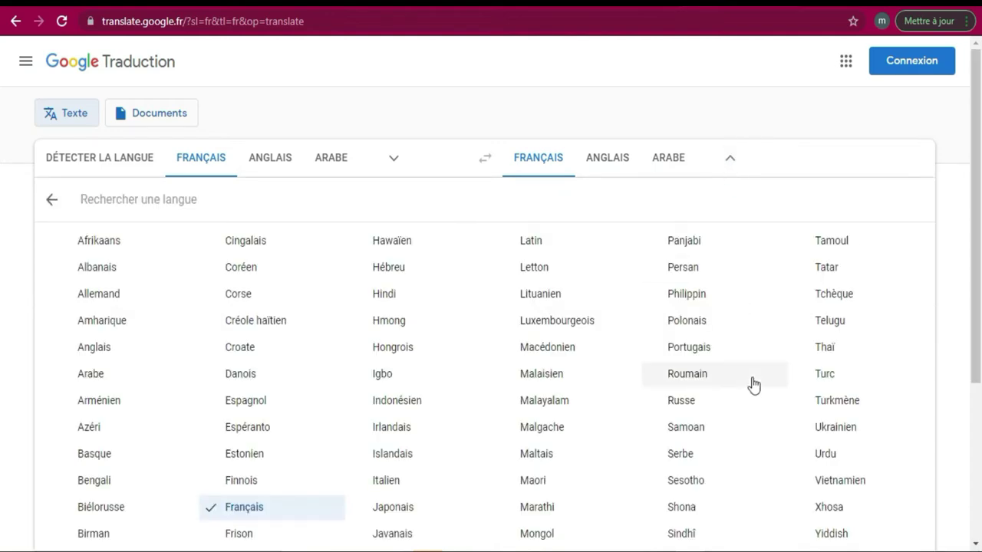
scroll(3, 353, "down", 3)
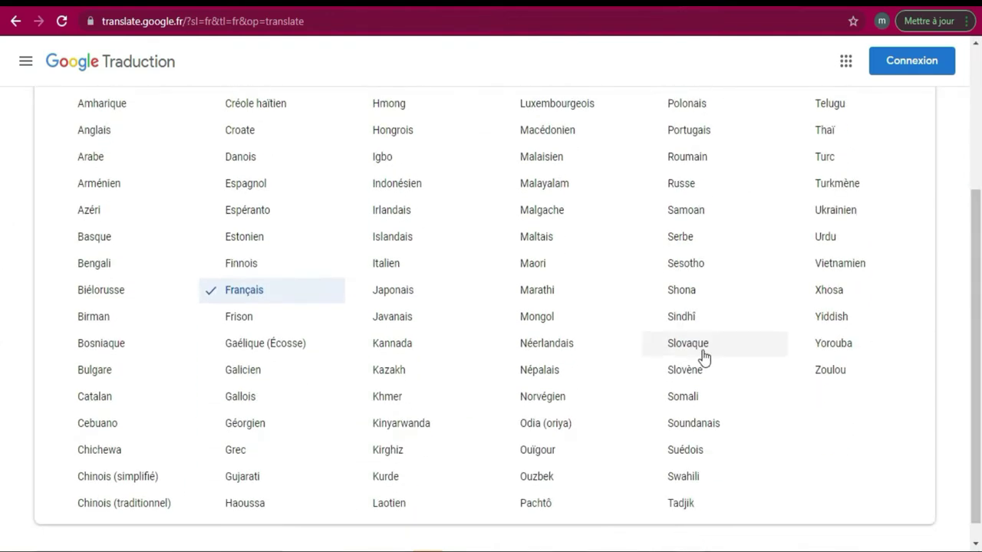
left_click(679, 184)
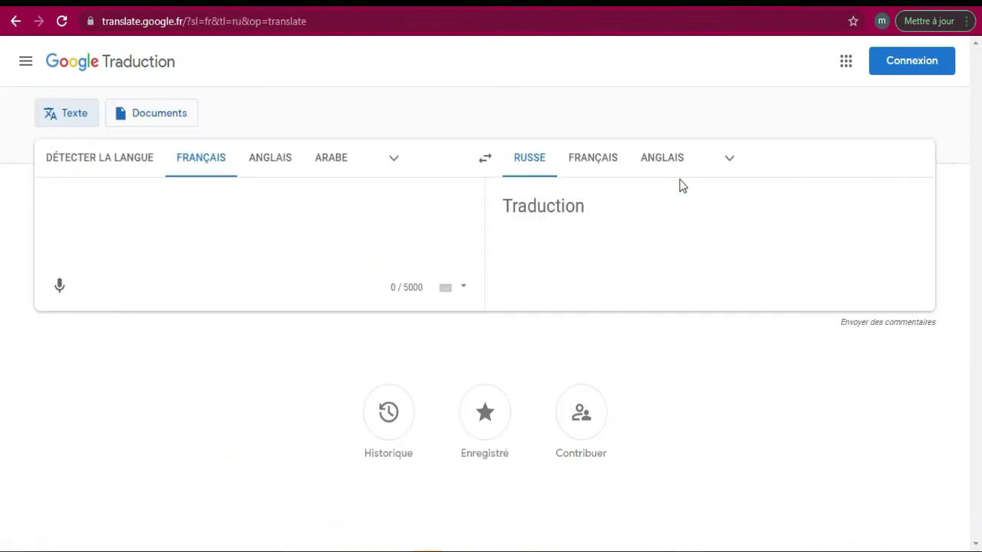
Translate the applicant's given name into Russian and copy the result
left_click(313, 212)
type("kilio")
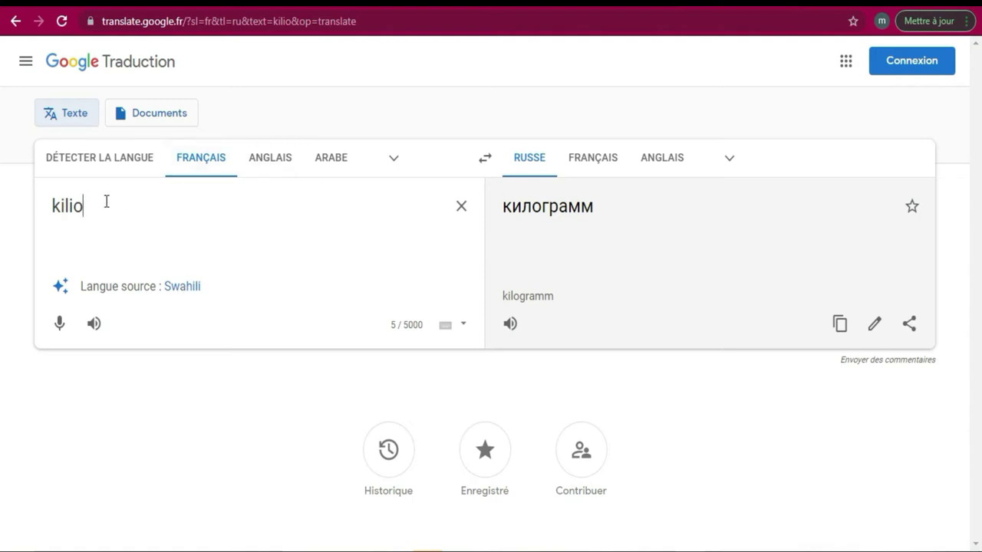
key("BackSpace")
key("BackSpace")
key("BackSpace")
key("BackSpace")
key("BackSpace")
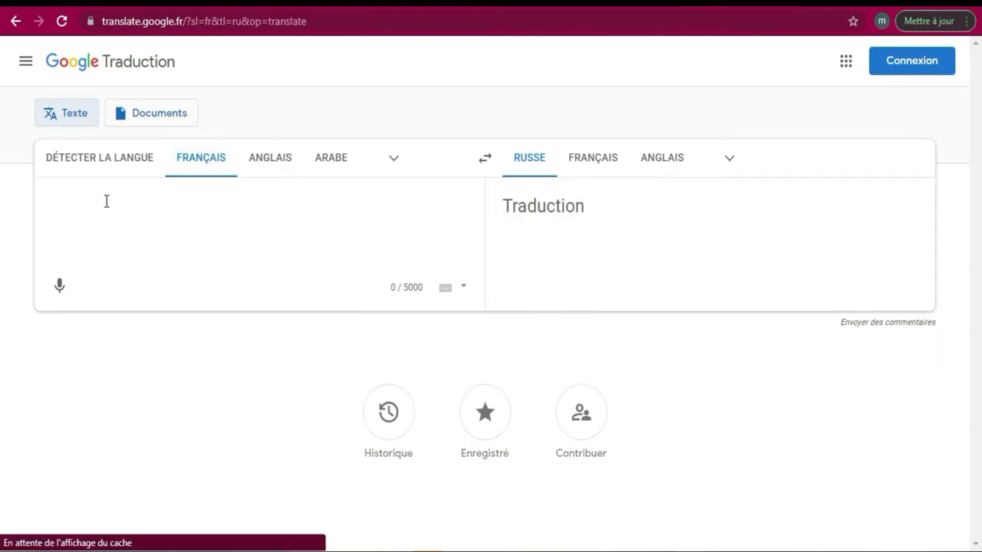
type("e")
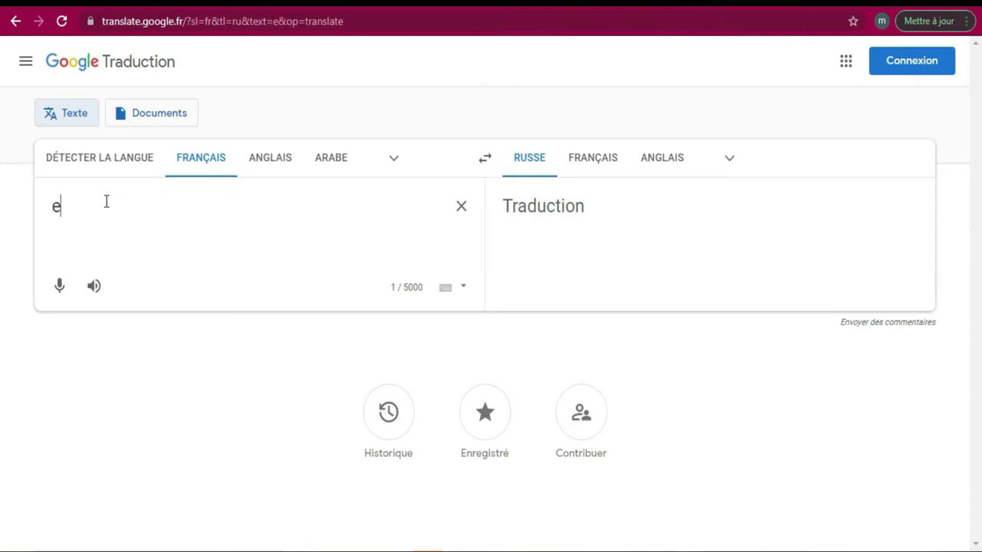
type("ric")
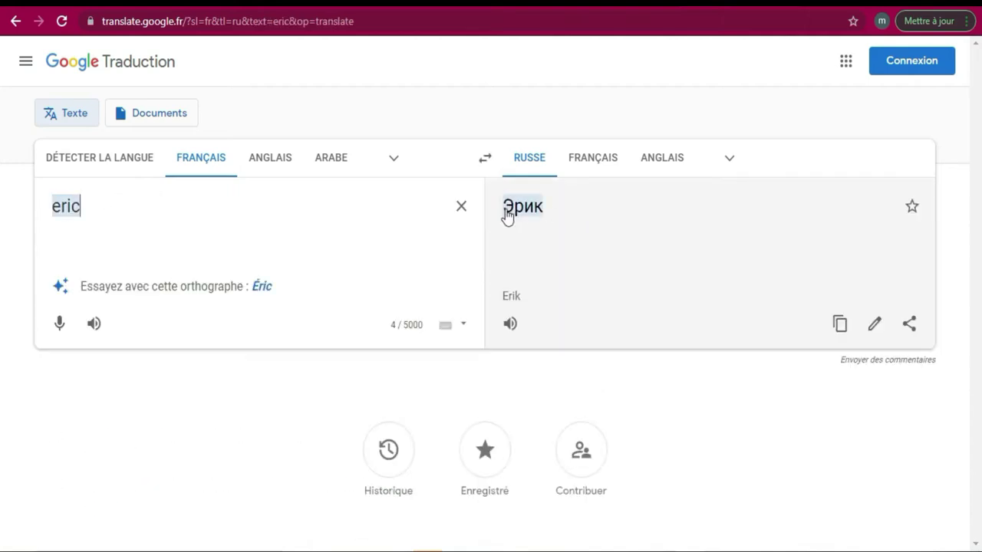
left_click(839, 326)
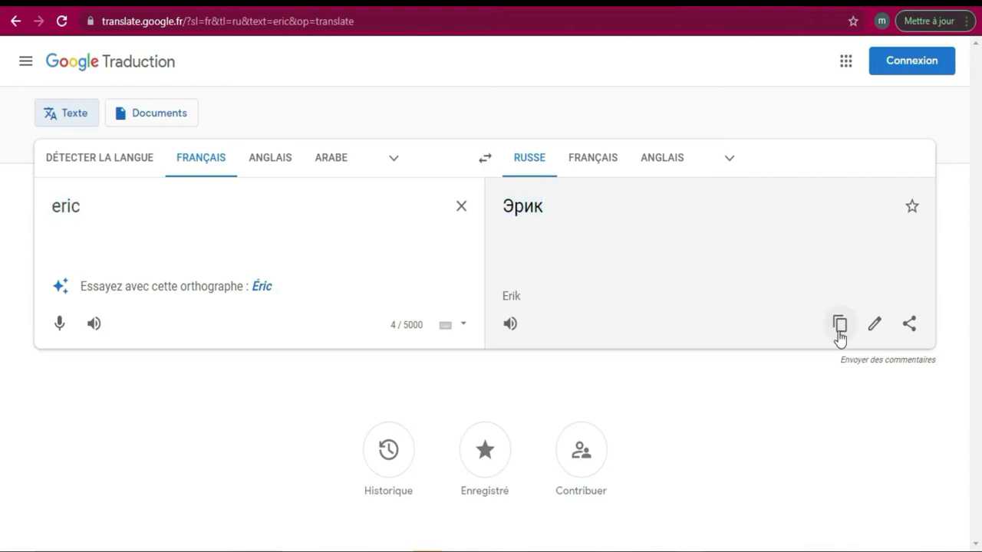
Enter the correctly spelled surname and copy its Russian translation
left_click(132, 215)
key("BackSpace")
key("BackSpace")
key("BackSpace")
key("BackSpace")
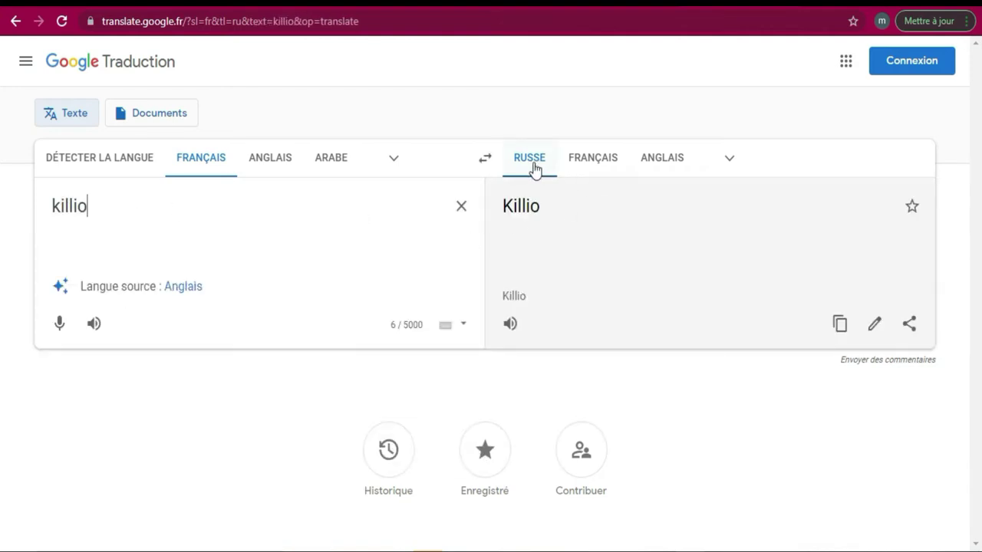
left_click(71, 204)
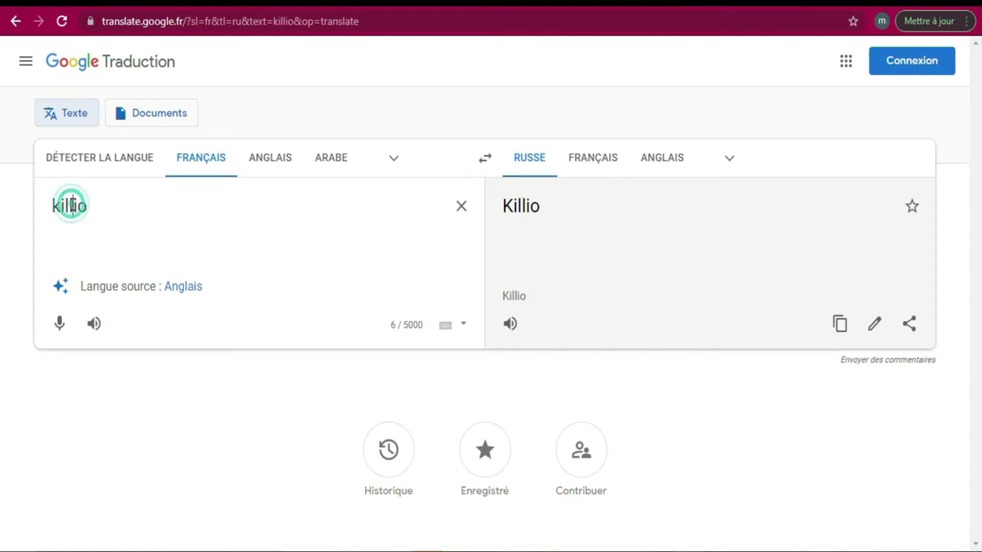
key("BackSpace")
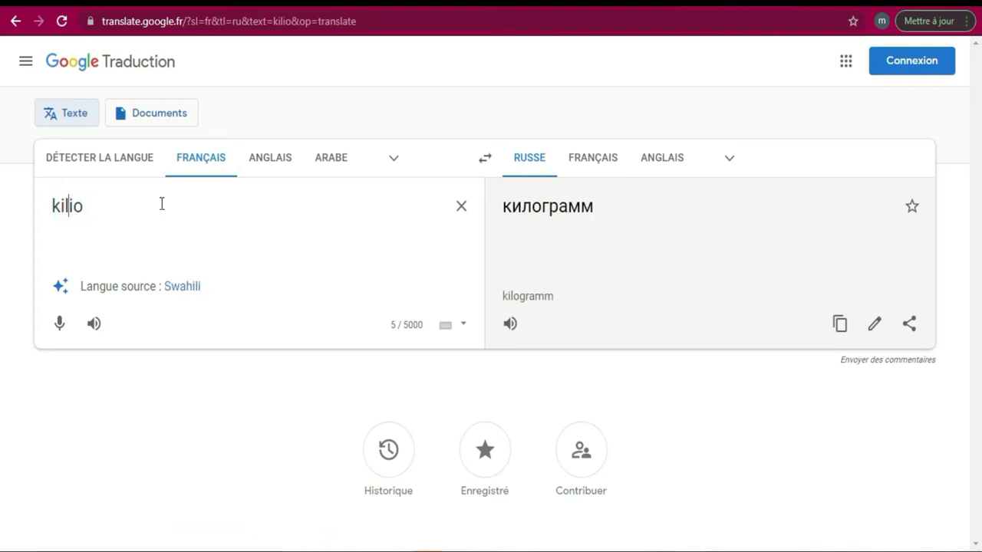
left_click(842, 330)
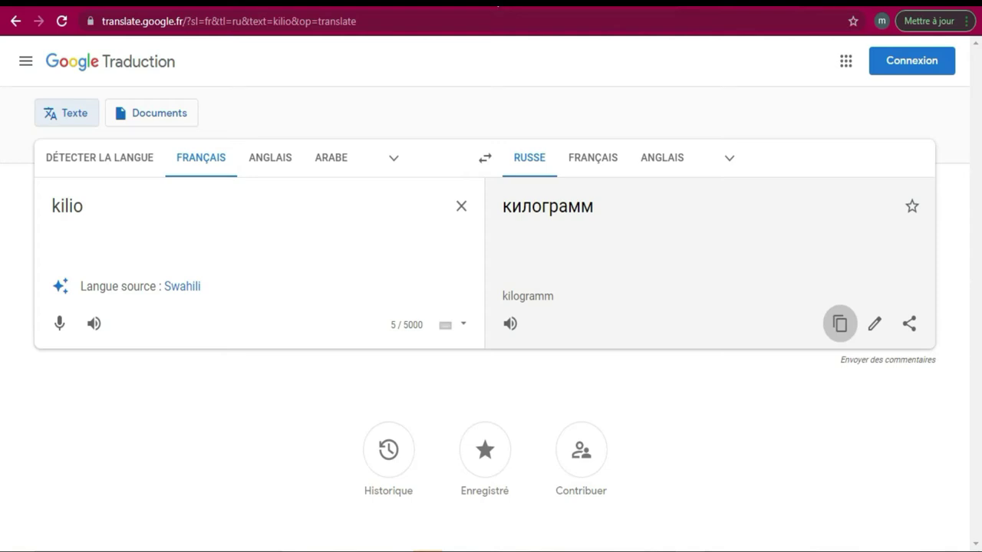
key("ctrl+Tab")
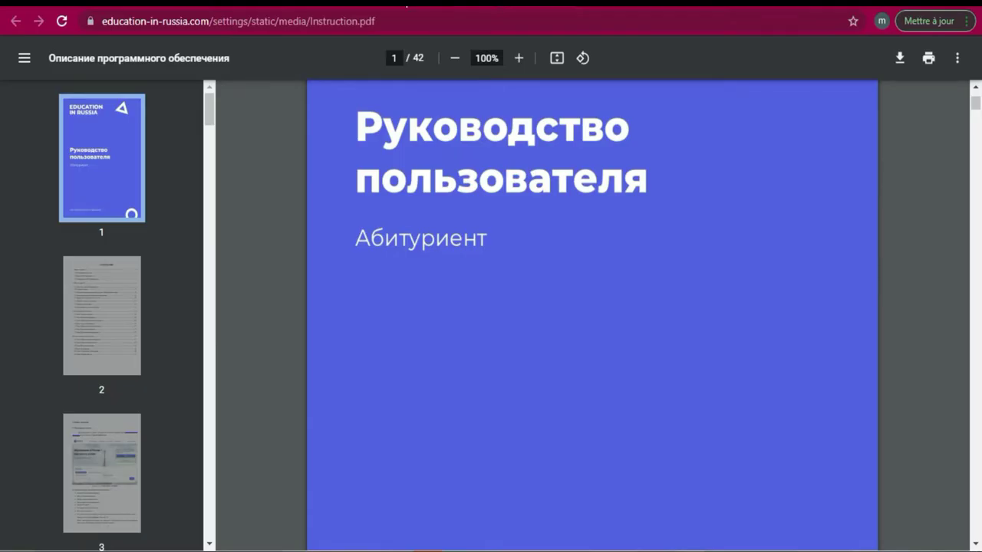
Paste the Russian surname into the Cyrillic field and retype its ending with the Russian keyboard
key("ctrl+Tab")
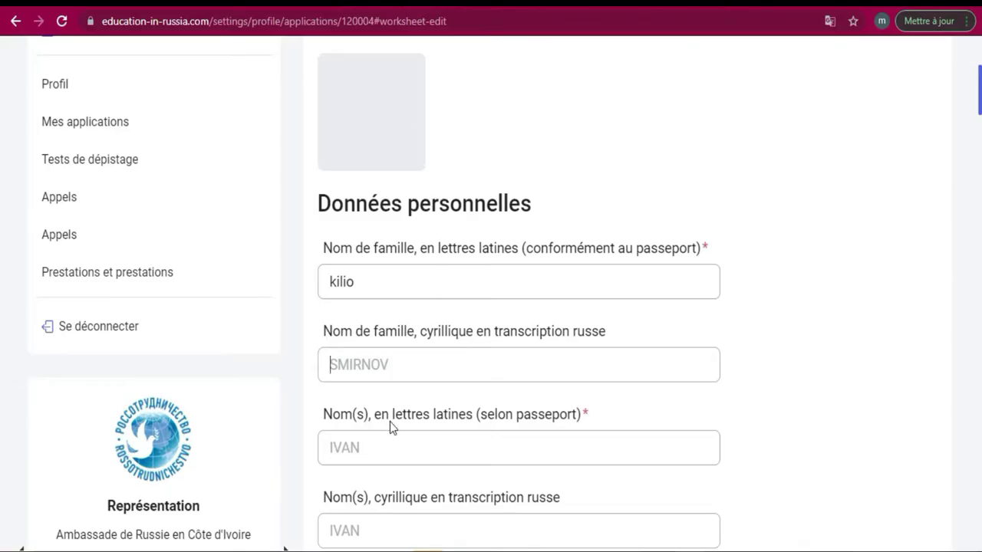
left_click(377, 362)
left_click(378, 362)
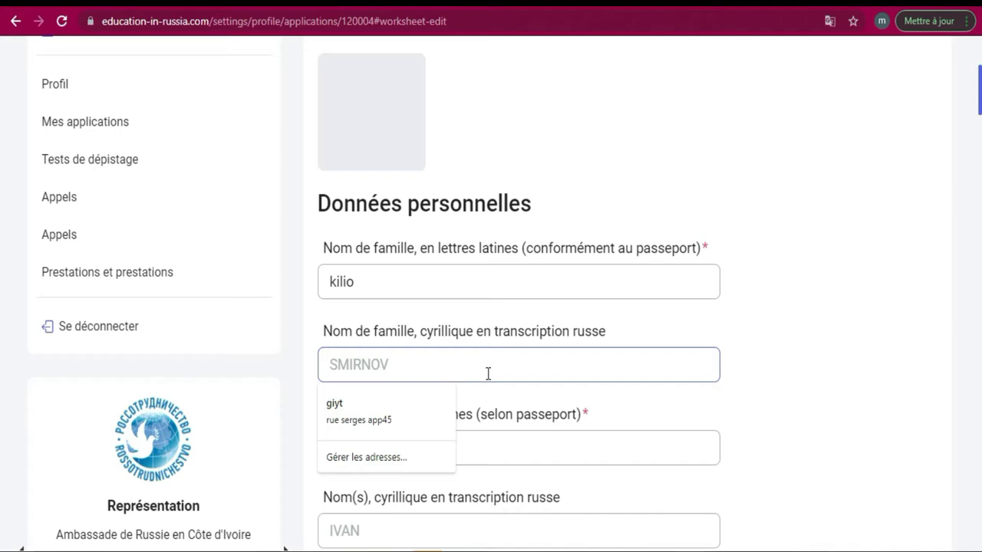
key("ctrl+v")
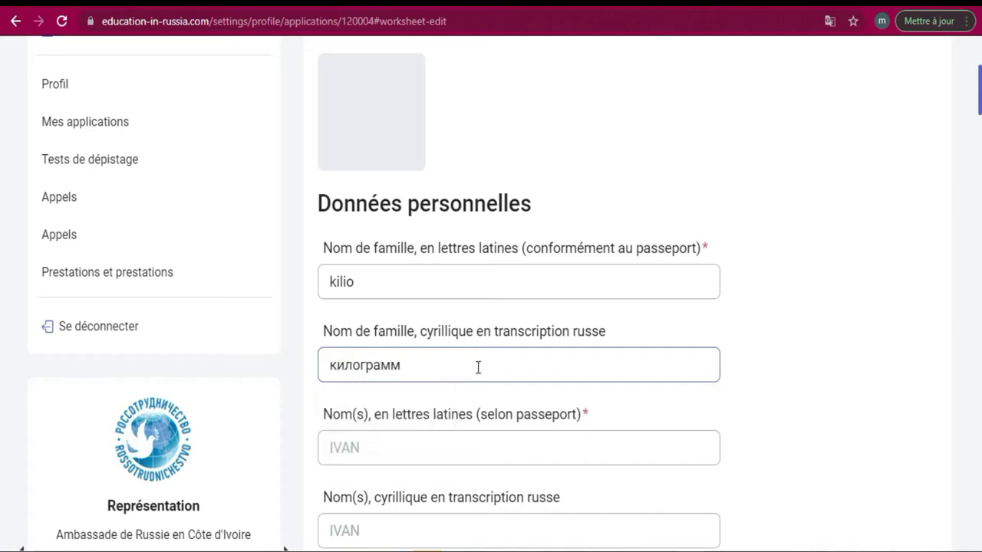
left_click_drag(403, 363, 354, 359)
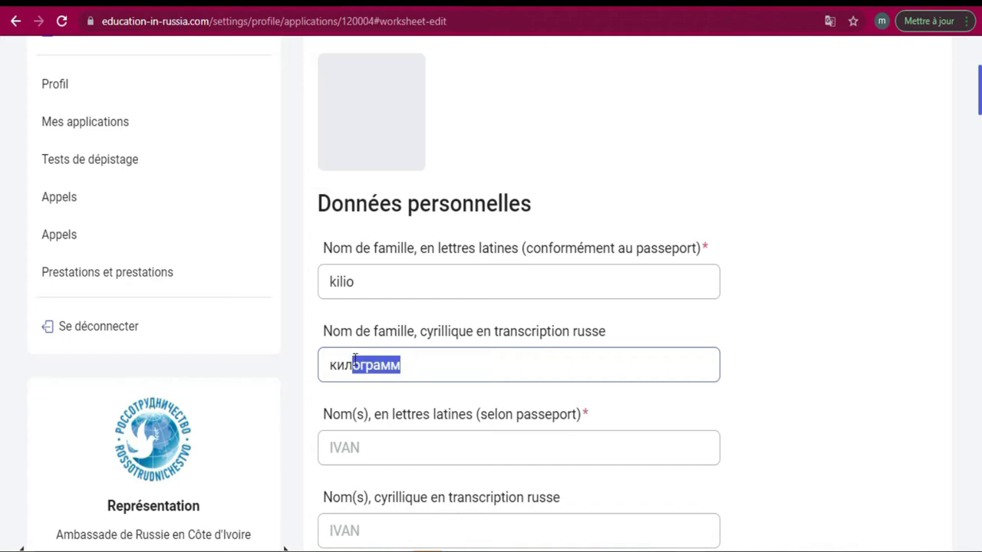
key("BackSpace")
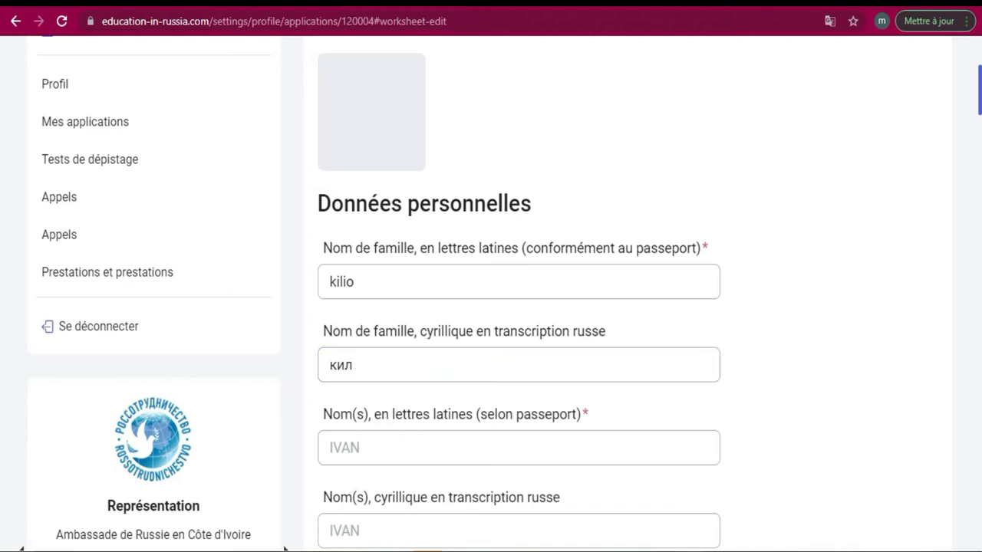
key("super+space")
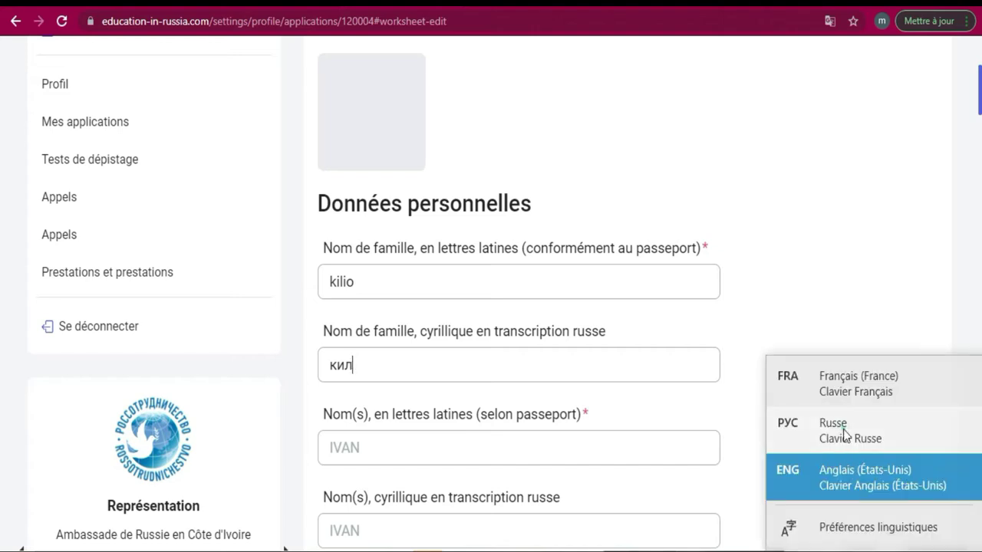
left_click(844, 431)
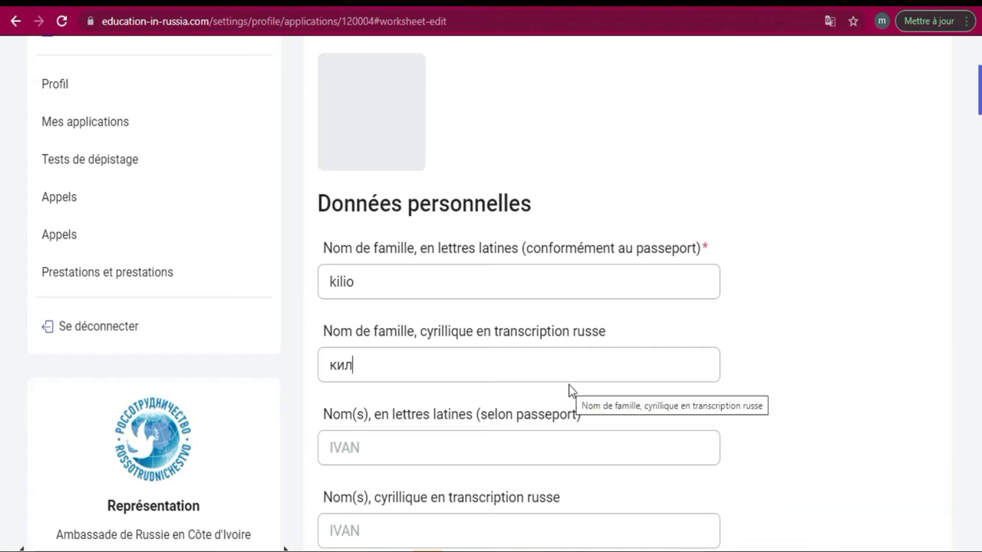
type("и")
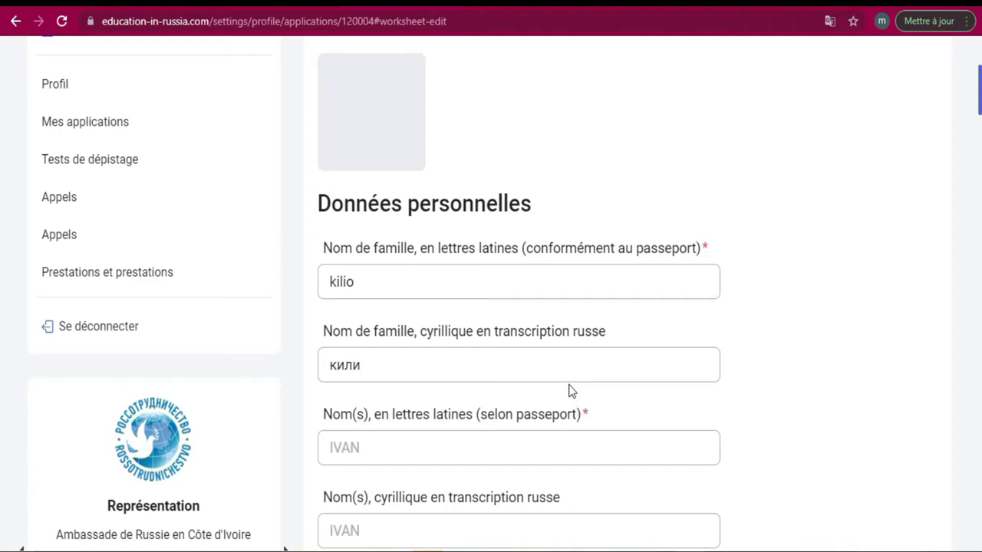
type("о")
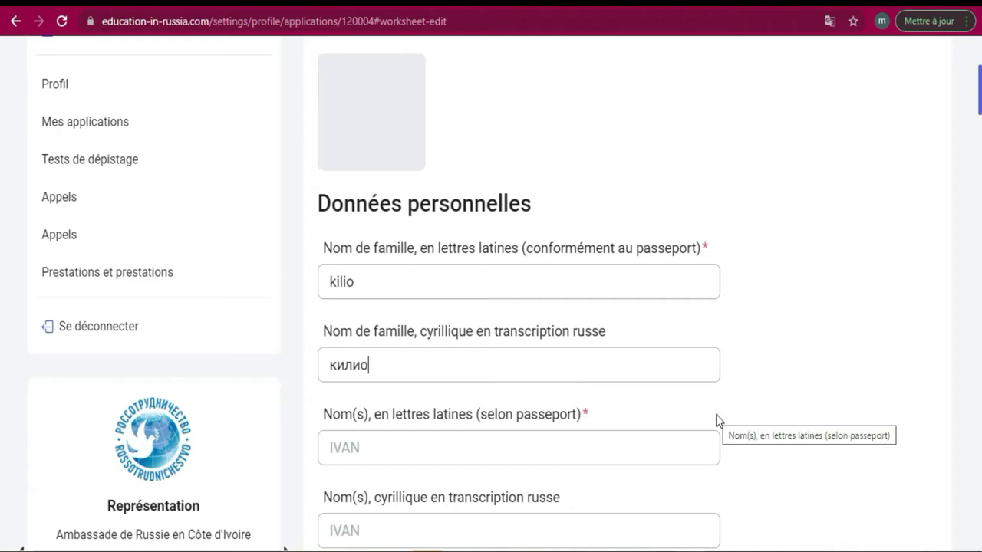
scroll(2, 115, "down", 2)
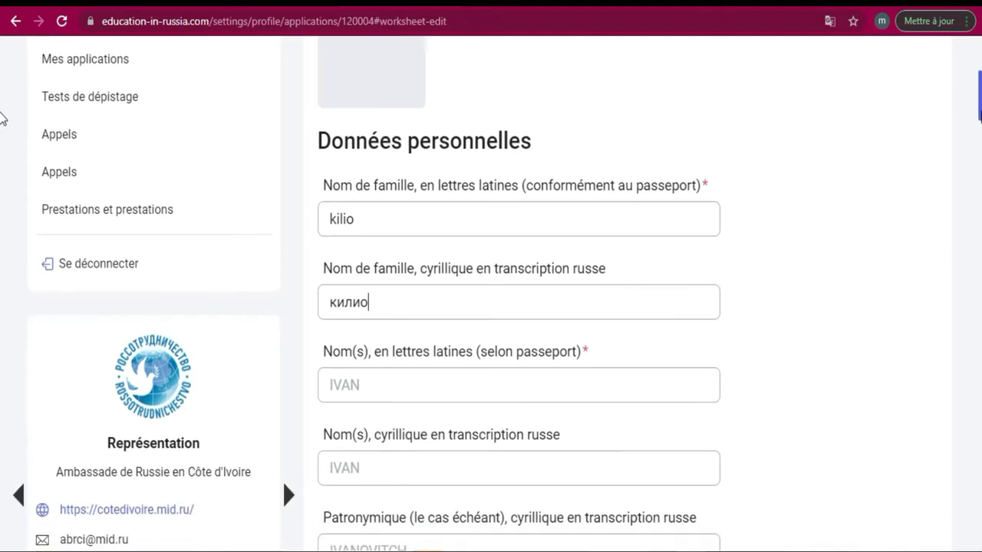
Erase the mistyped Cyrillic letters, switch the keyboard to English, and enter 'gustave' as the Latin given name
scroll(2, 118, "down", 2)
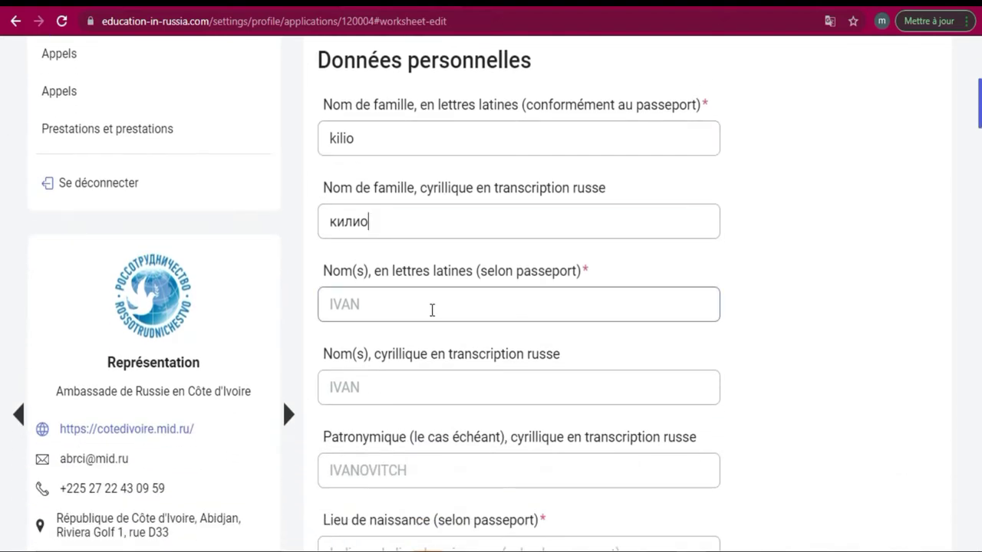
left_click(433, 309)
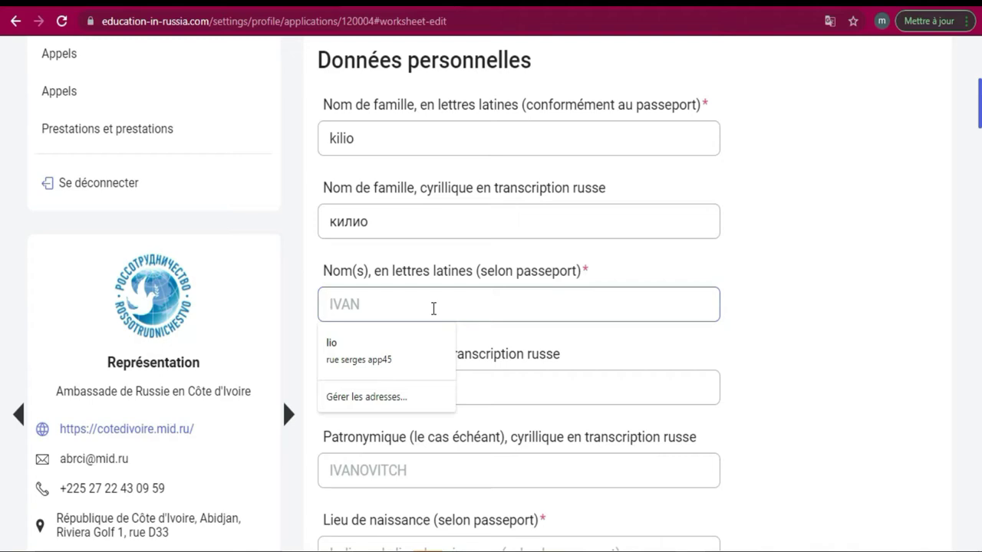
type("Пгык")
key("BackSpace")
type("ефму")
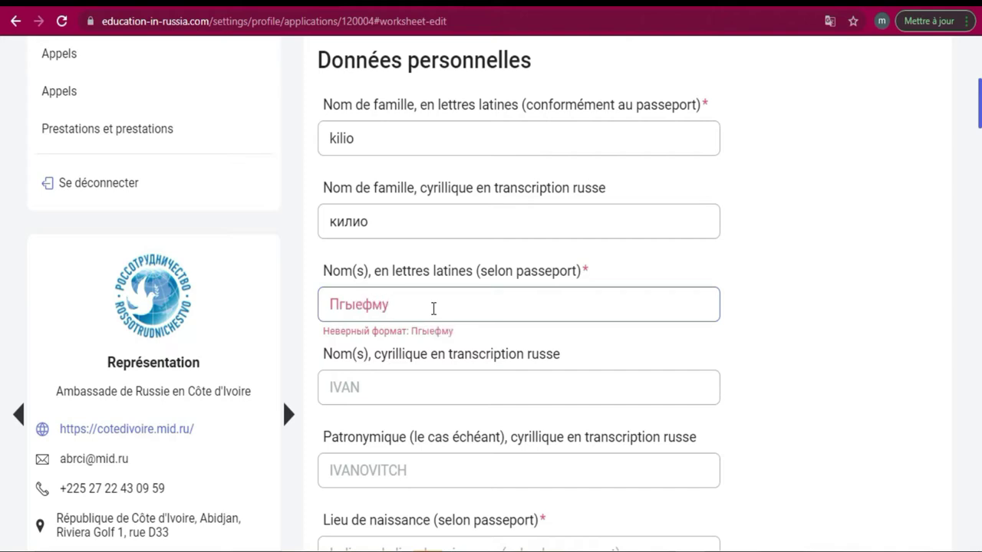
key("BackSpace")
key("BackSpace")
key("BackSpace")
key("BackSpace")
key("BackSpace")
key("BackSpace")
key("BackSpace")
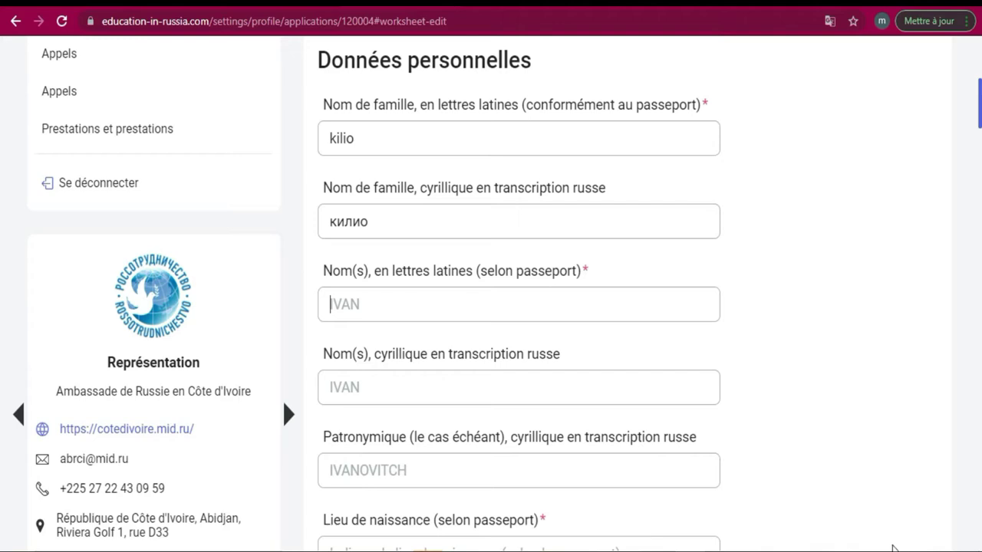
left_click(892, 548)
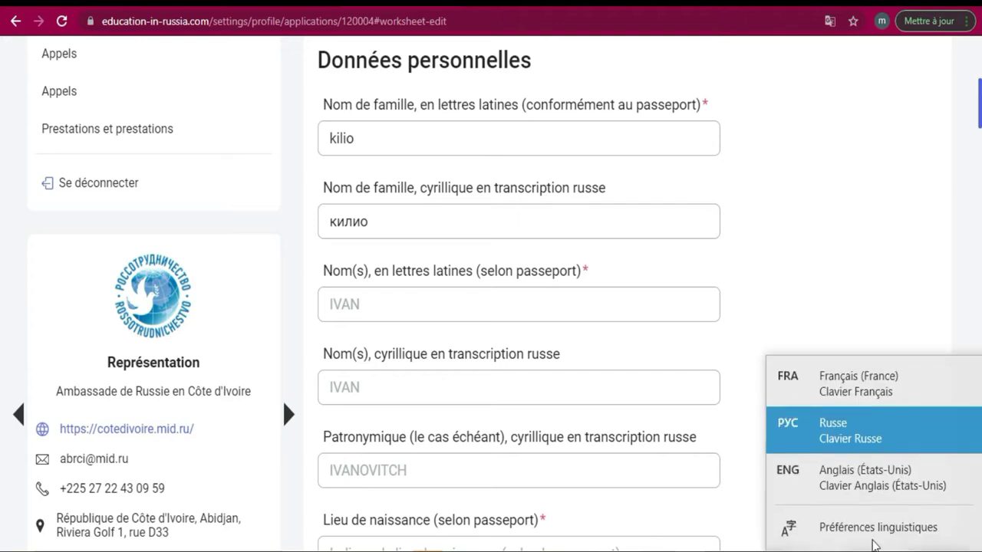
left_click(859, 487)
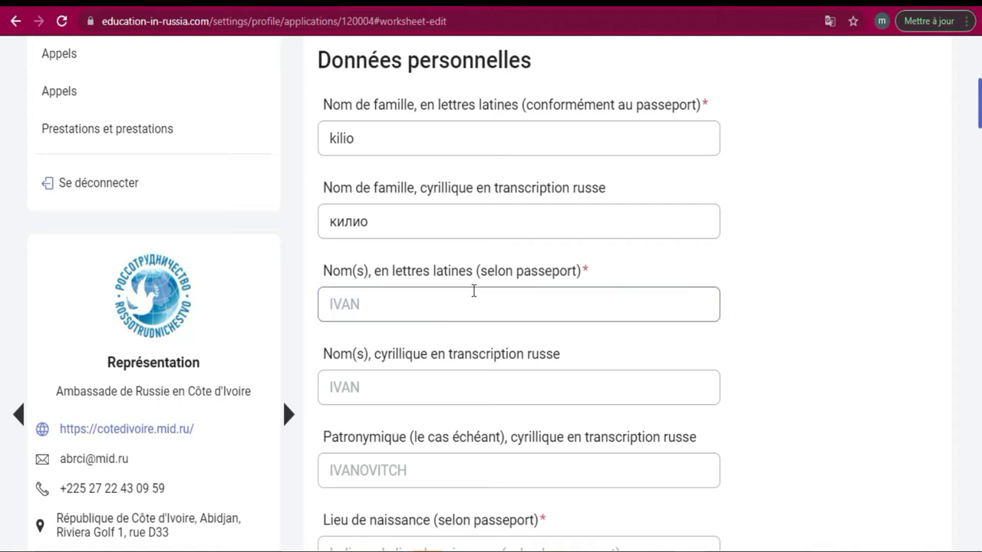
left_click(433, 302)
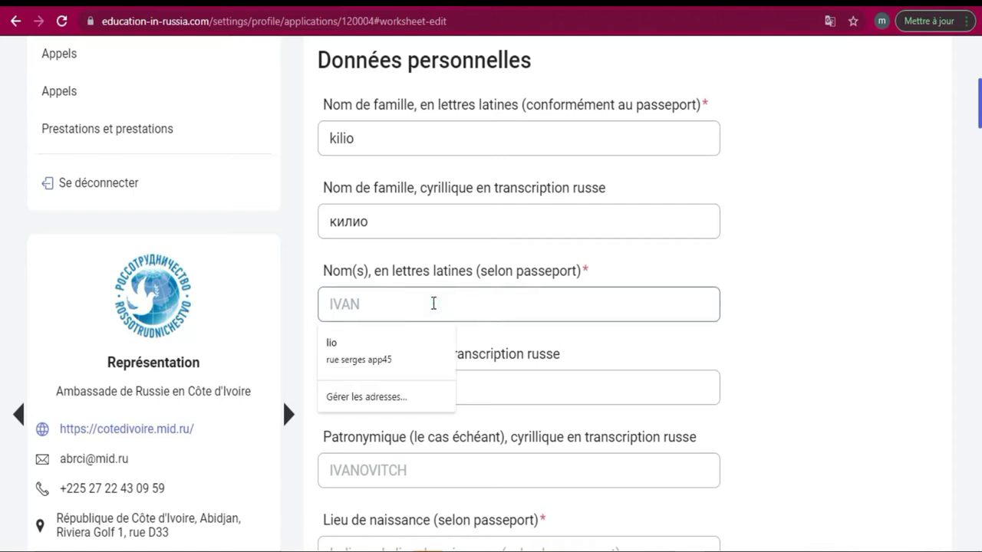
key("Tab")
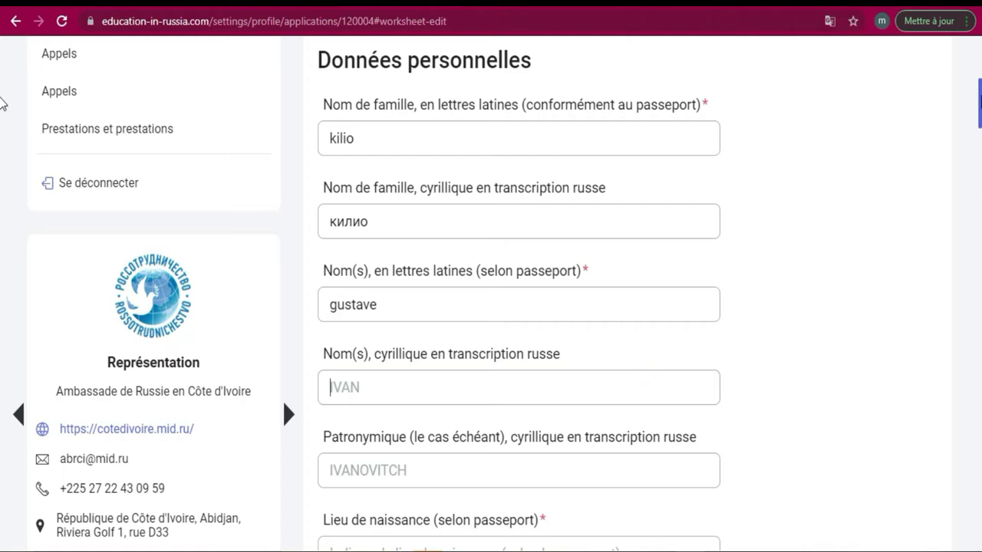
scroll(1, 115, "down", 4)
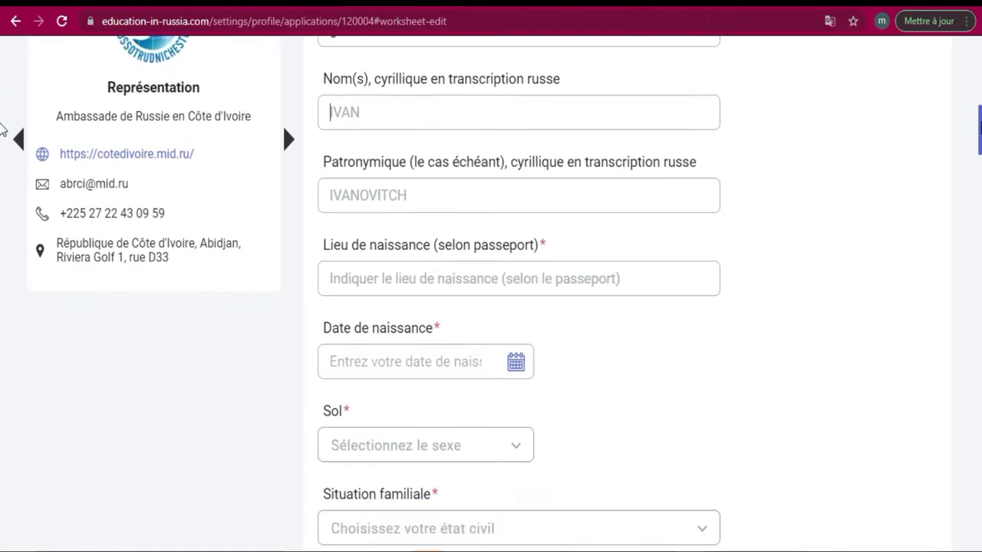
Enter 'abidjan' as place of birth and pick 16.09.2004 as the date of birth from the calendar
left_click(527, 276)
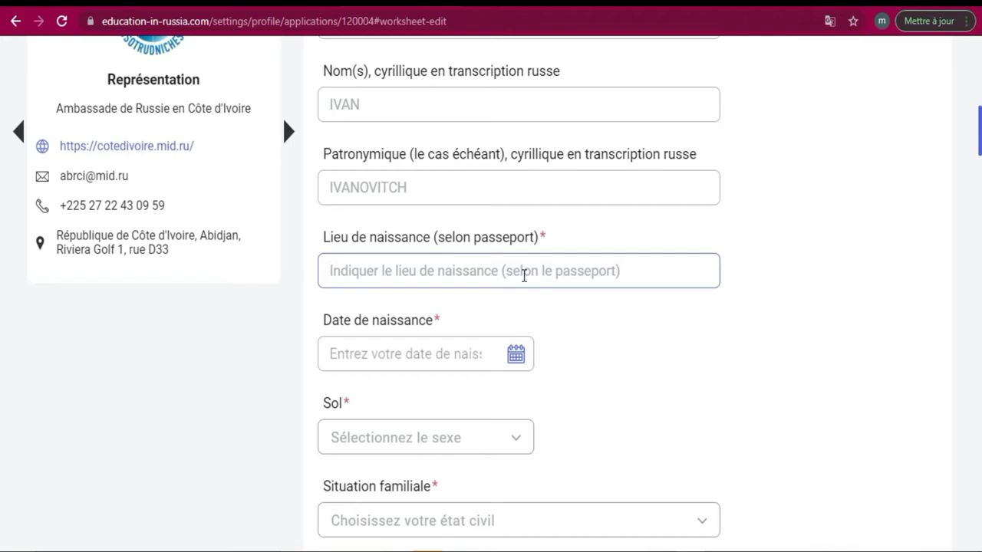
type("abidjan")
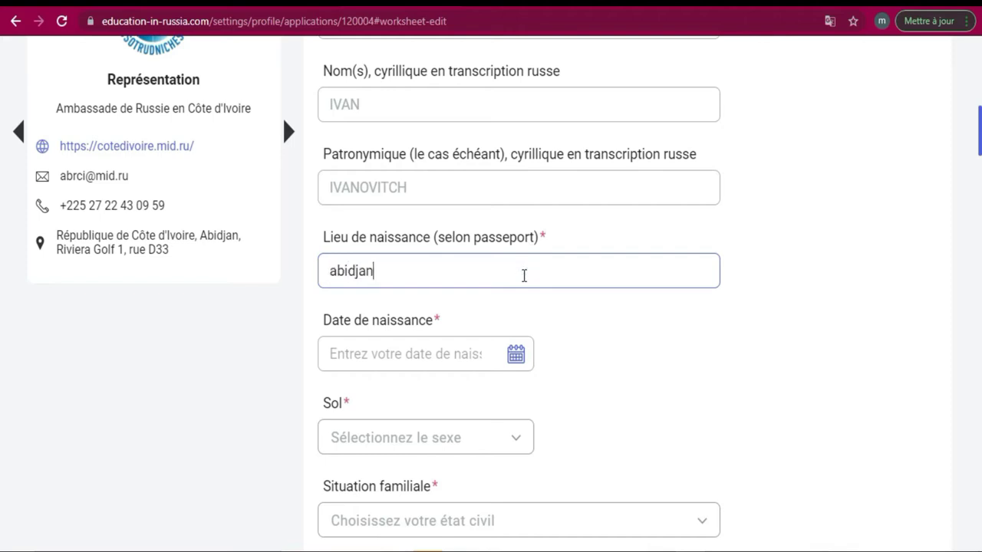
left_click(463, 354)
left_click(515, 358)
left_click(516, 356)
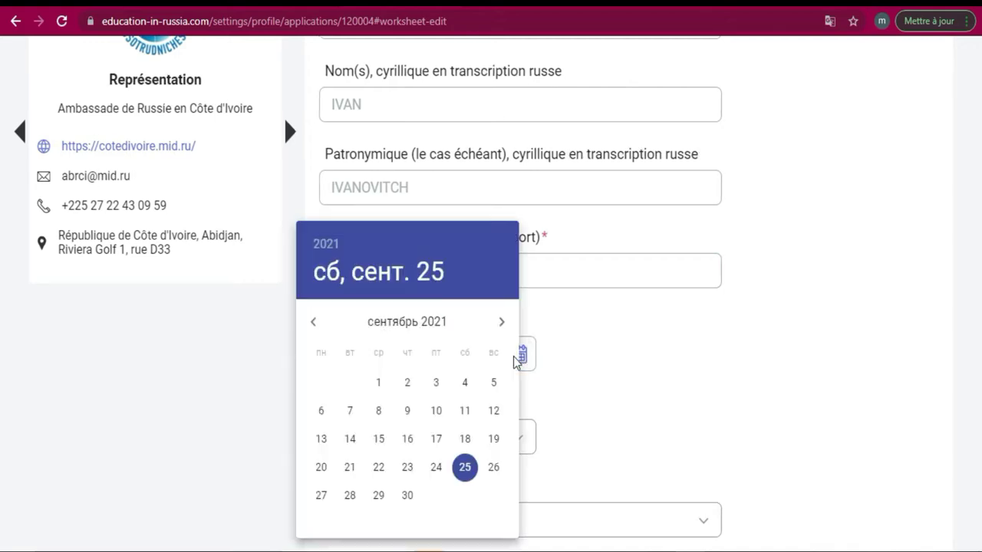
left_click(328, 245)
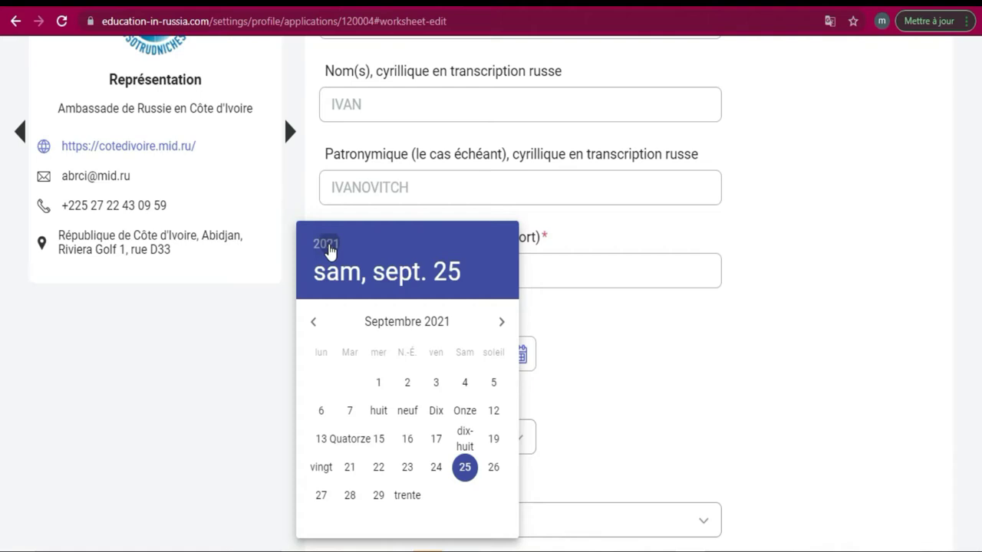
left_click(330, 247)
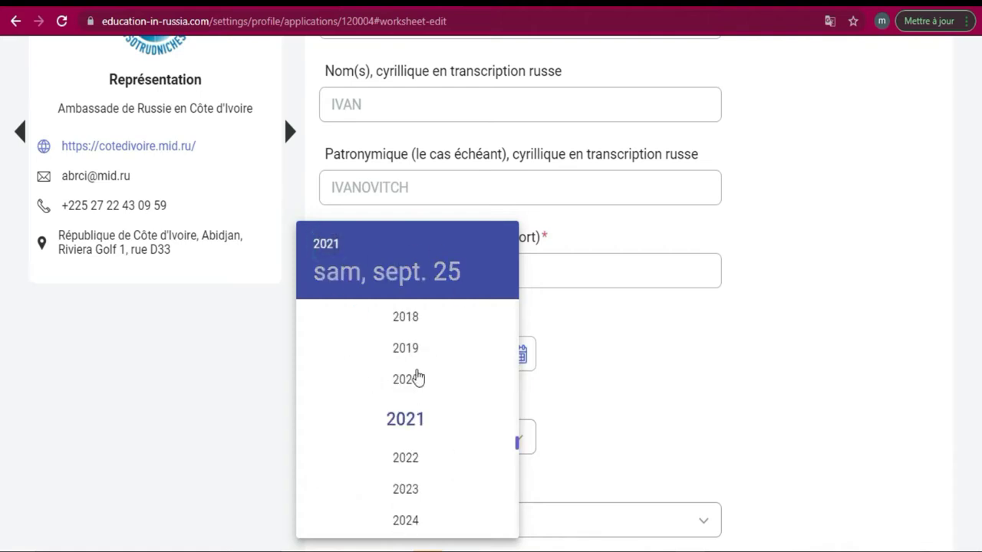
left_click_drag(518, 447, 509, 346)
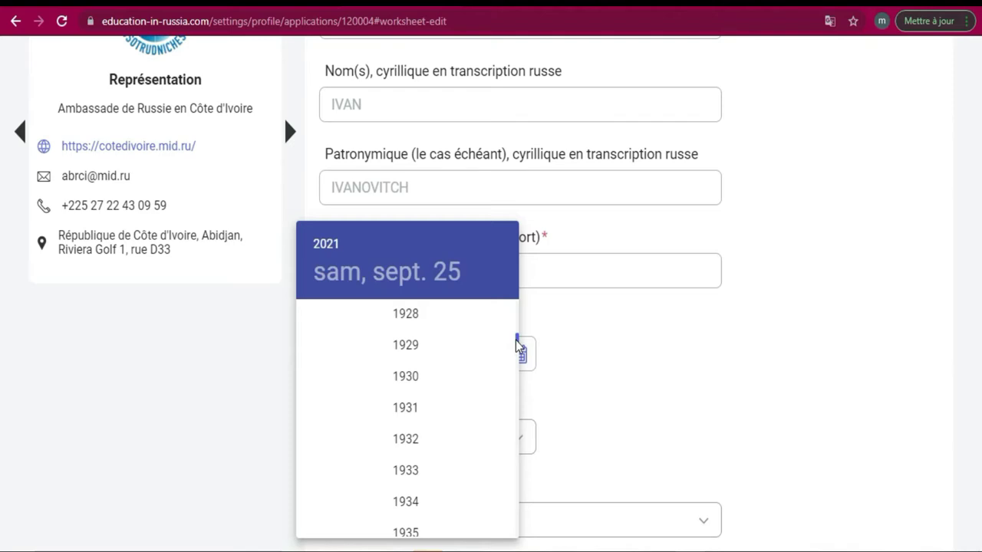
left_click_drag(516, 340, 506, 425)
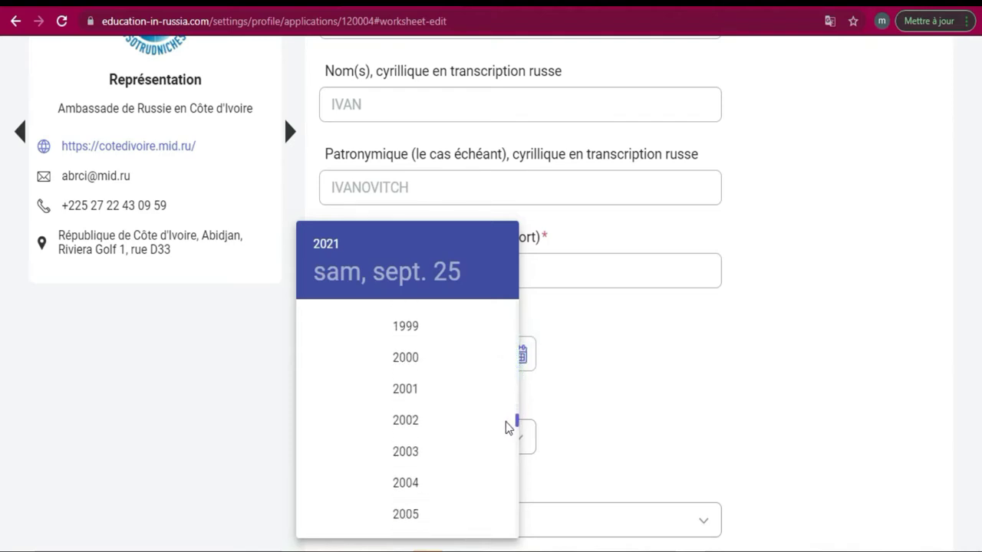
left_click(409, 491)
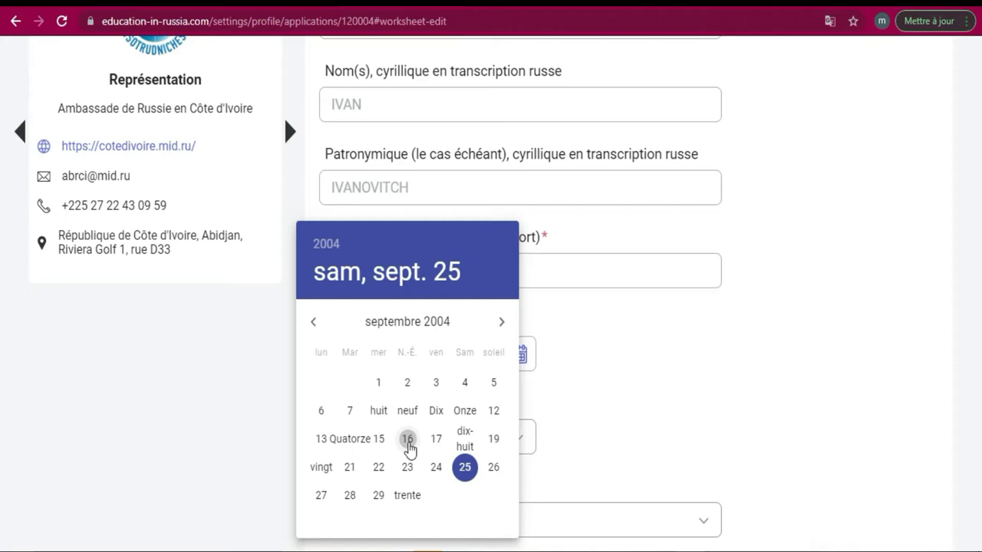
left_click(407, 440)
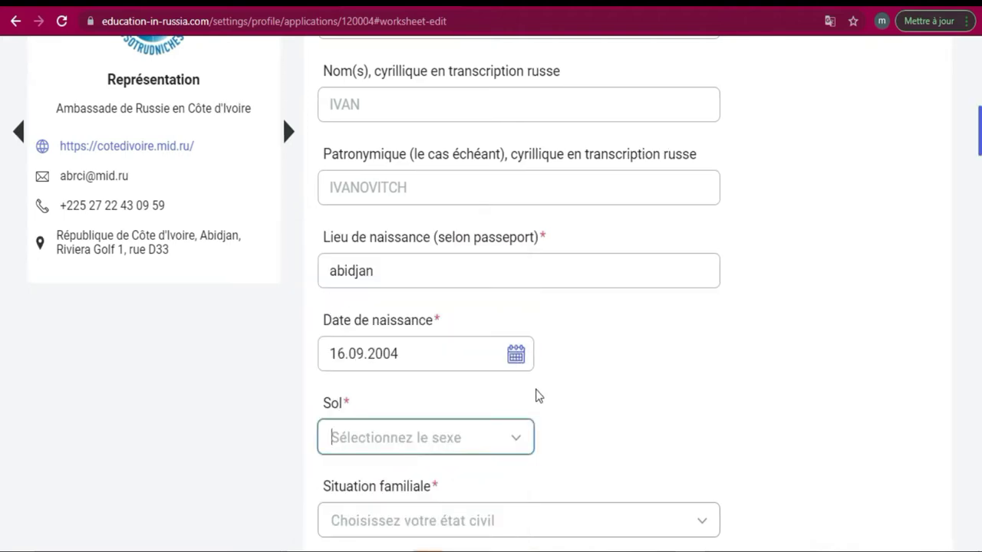
Choose Homme for sex and 'Célibataire, pas marié' for marital status
left_click(516, 443)
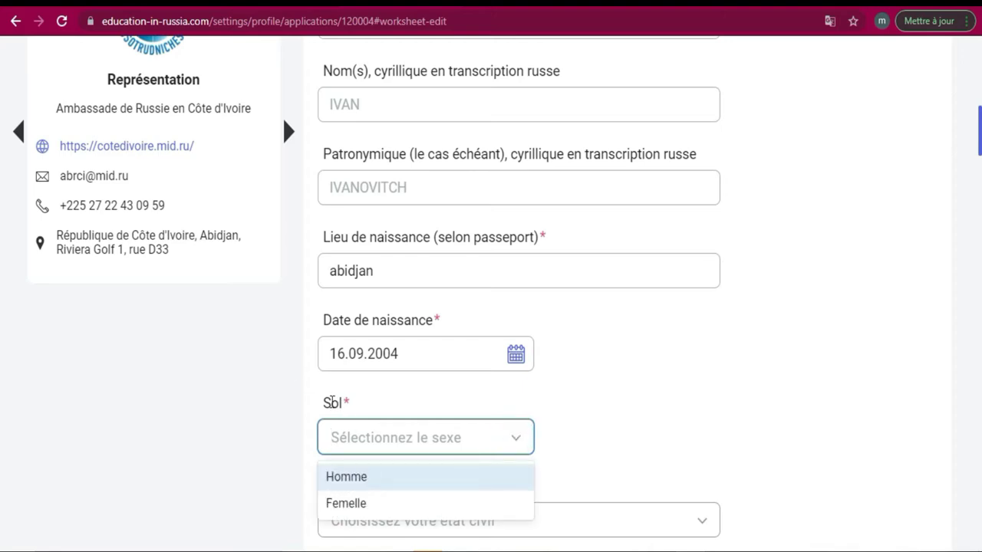
left_click(358, 481)
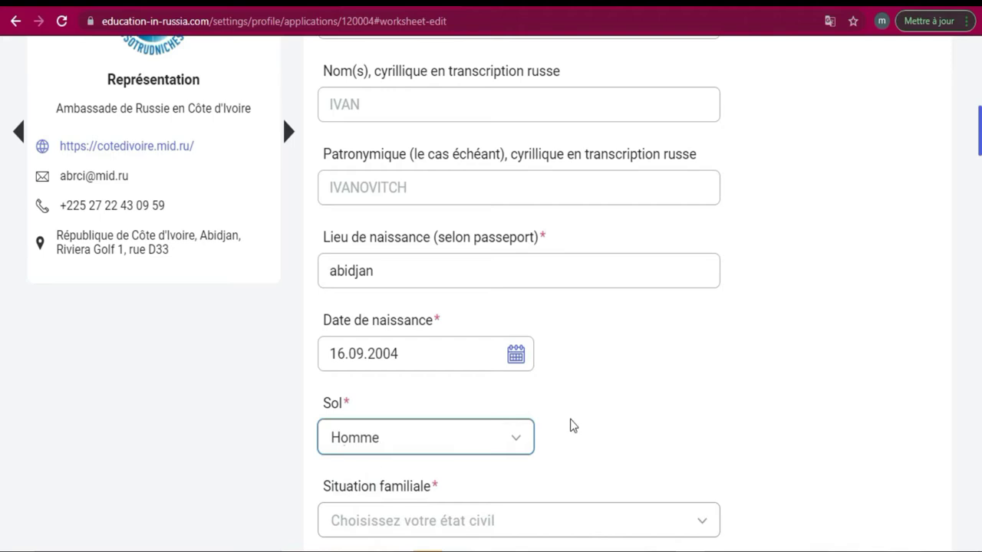
scroll(4, 153, "down", 4)
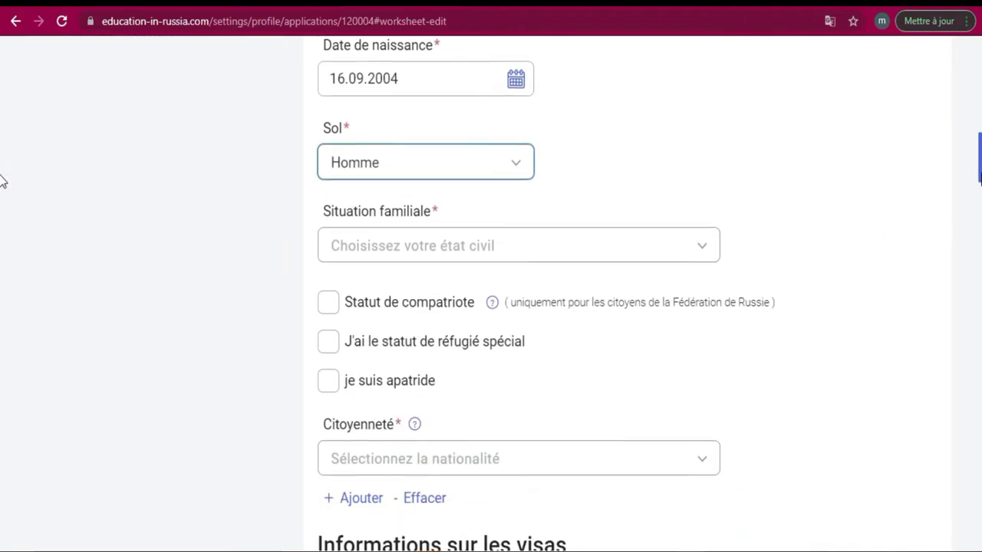
left_click(684, 228)
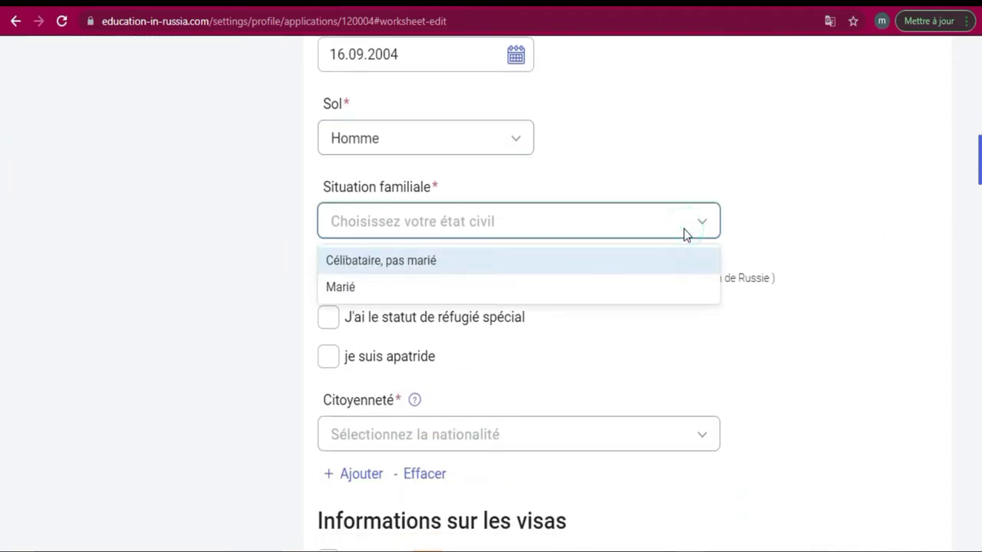
left_click(550, 266)
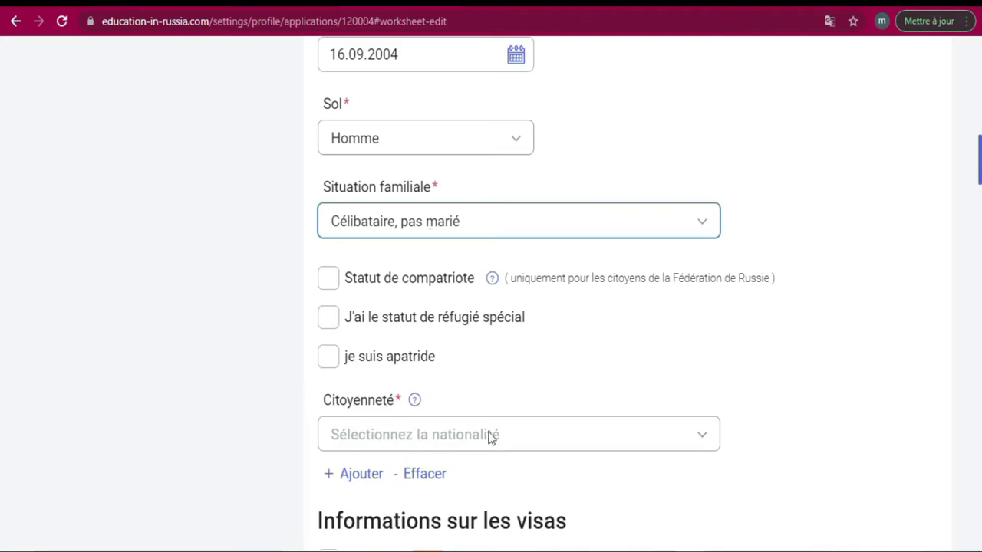
left_click(528, 436)
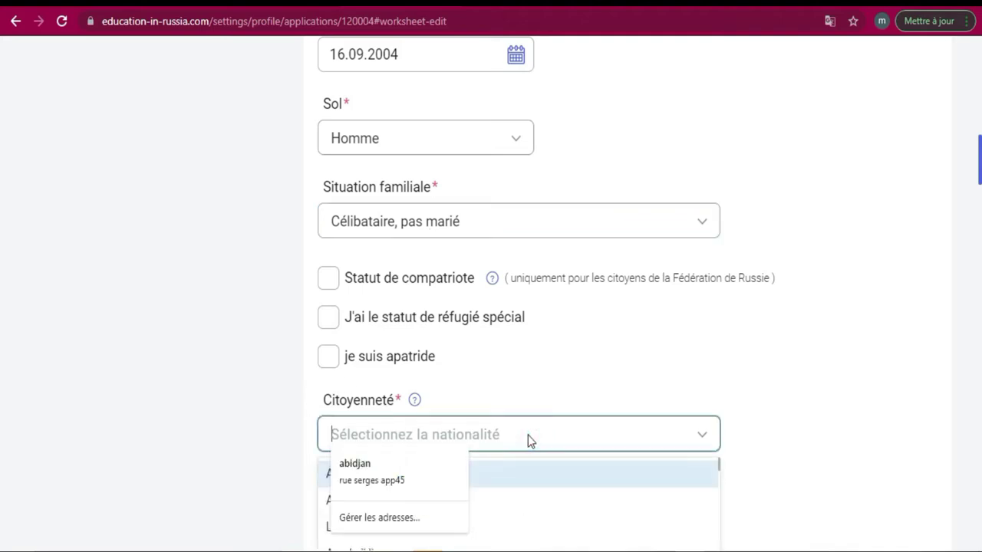
Select Côte d'Ivoire as citizenship and tick 'Visa requis'
scroll(2, 204, "down", 4)
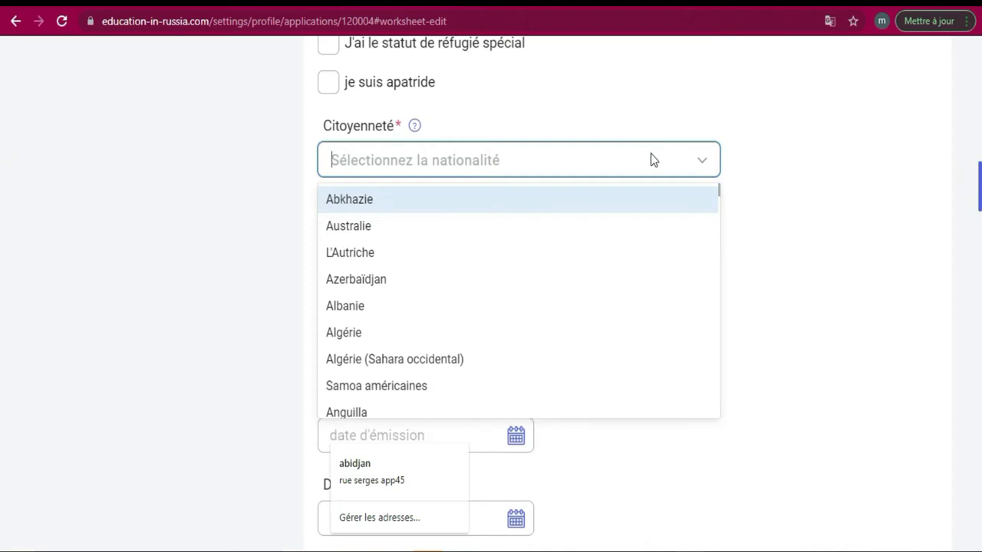
type("c")
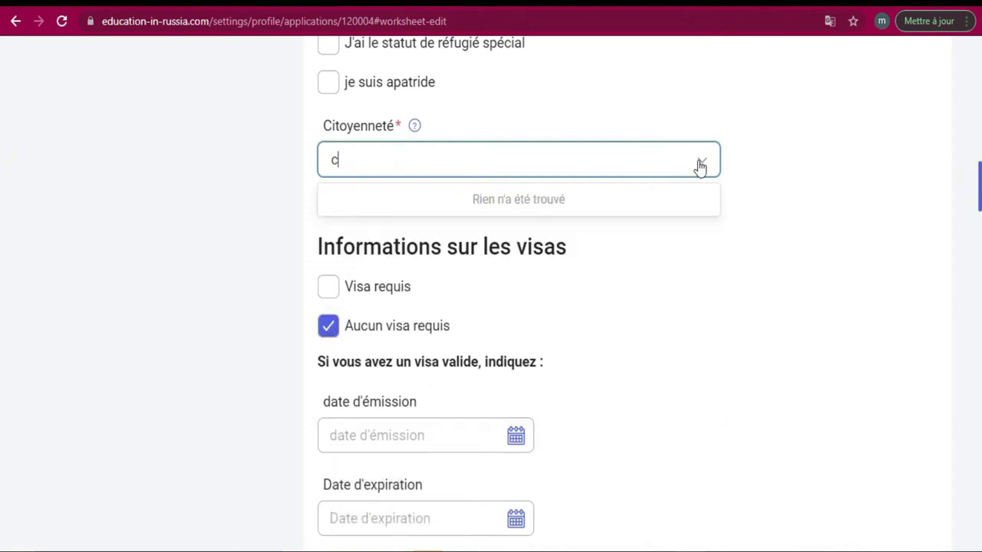
key("BackSpace")
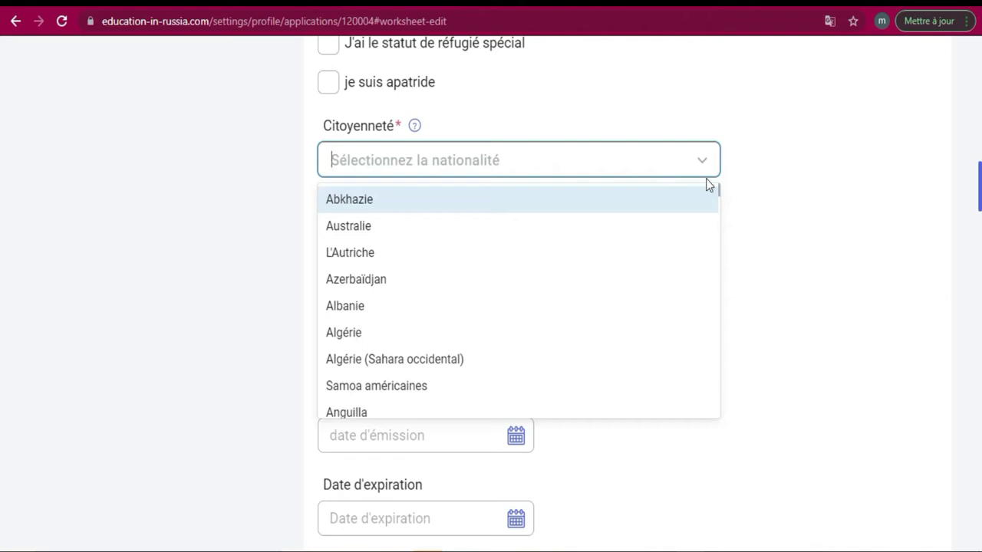
left_click_drag(719, 190, 717, 281)
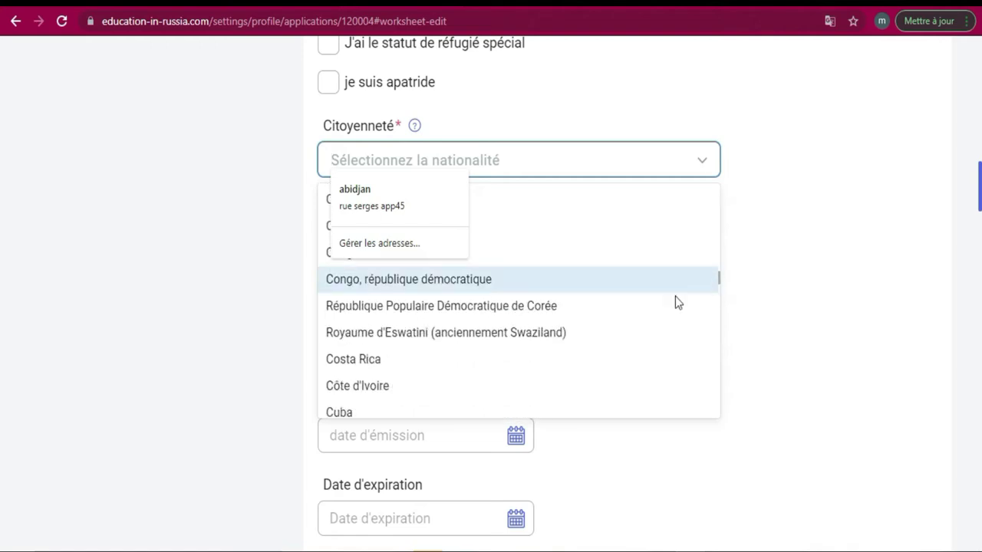
left_click(457, 394)
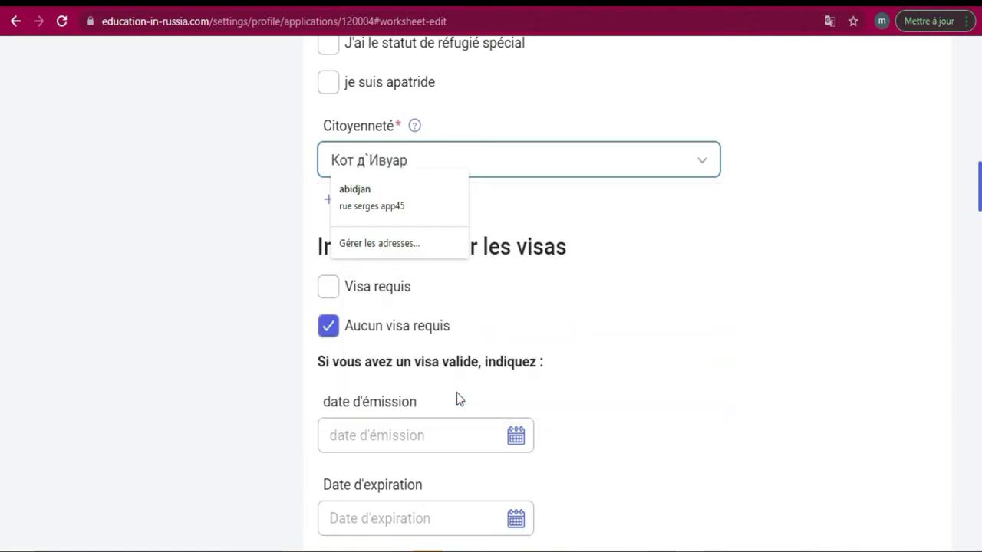
left_click(706, 210)
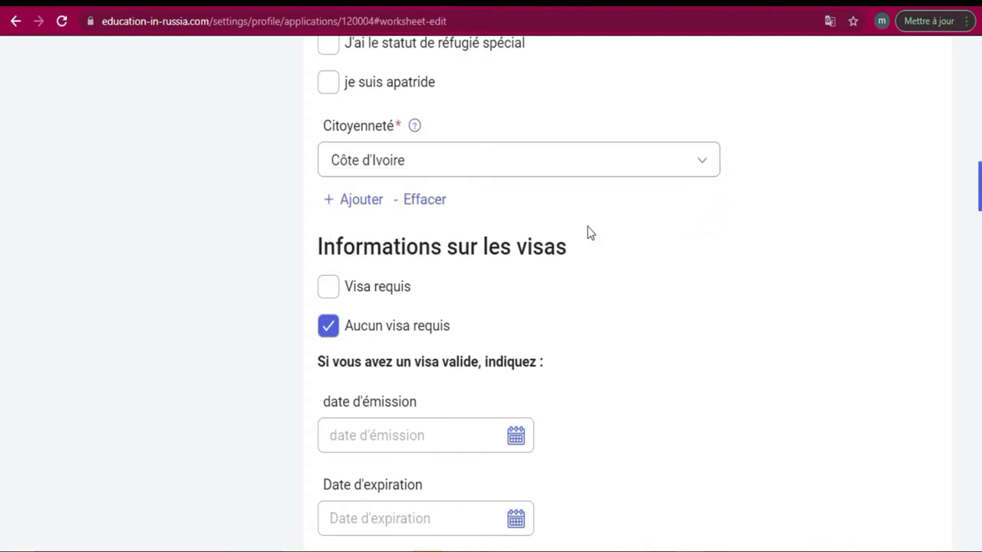
left_click(331, 288)
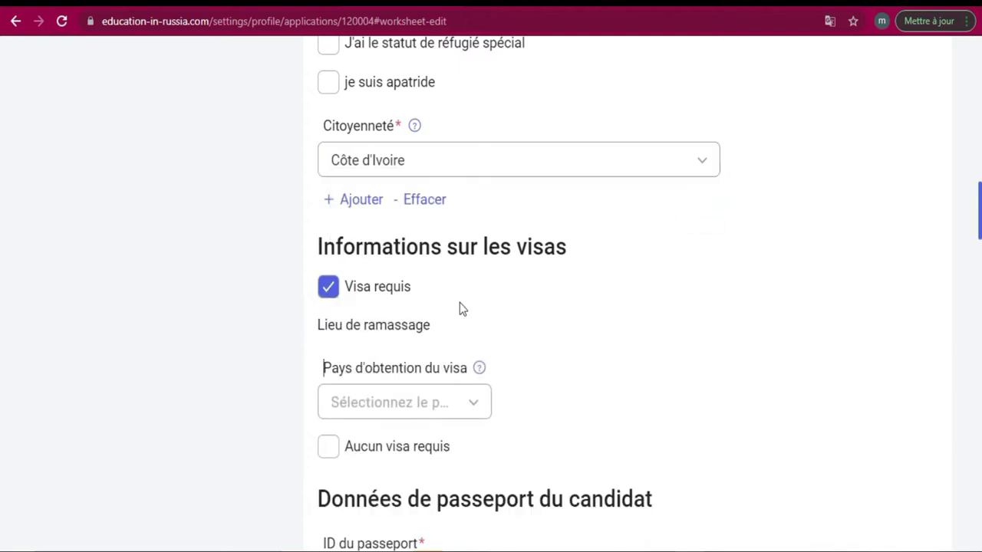
Choose Côte d'Ivoire as the country for obtaining the visa
scroll(2, 241, "down", 2)
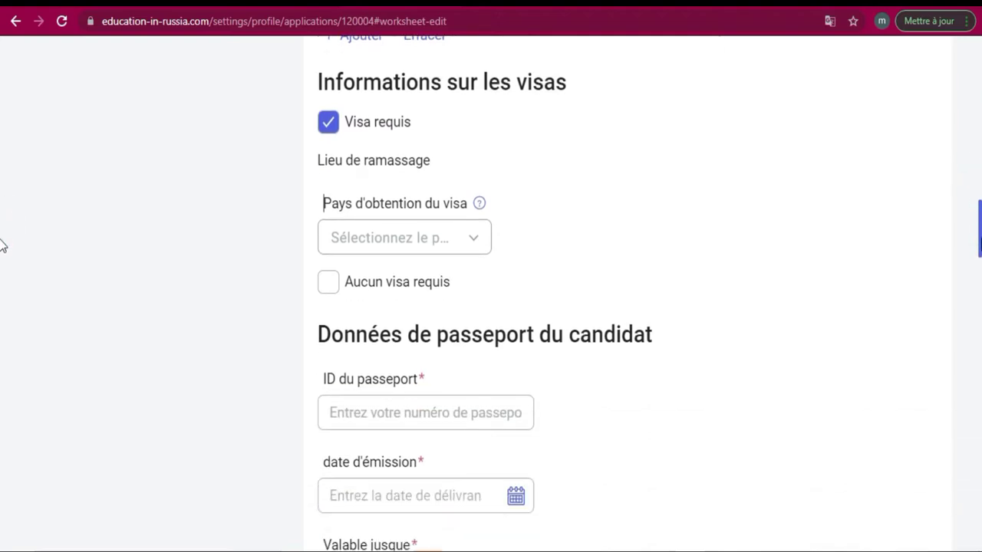
left_click(473, 233)
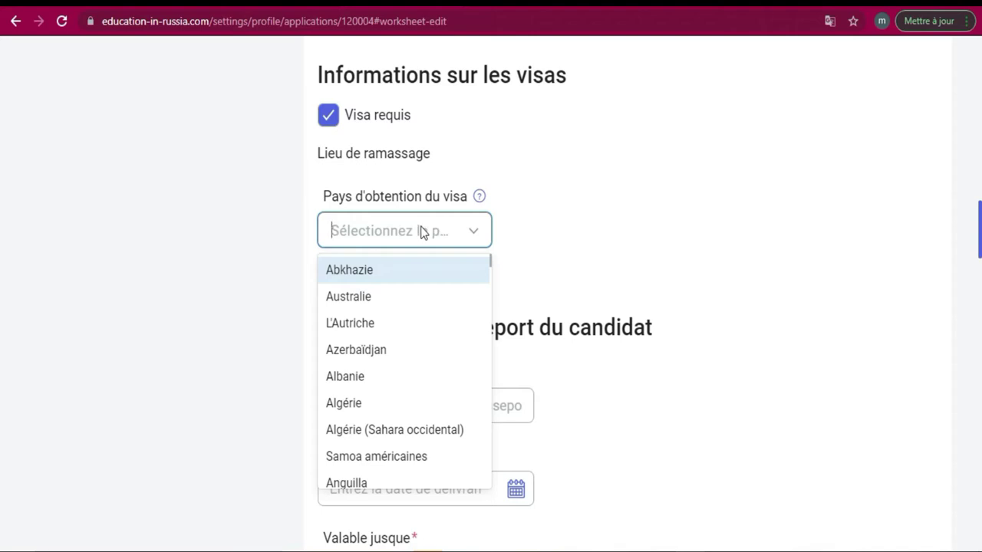
type("c")
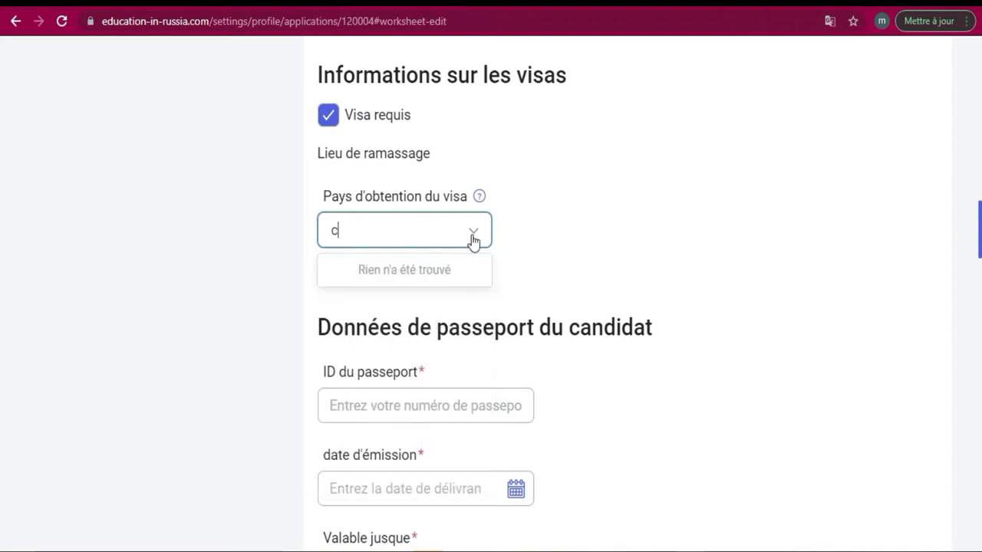
left_click(474, 238)
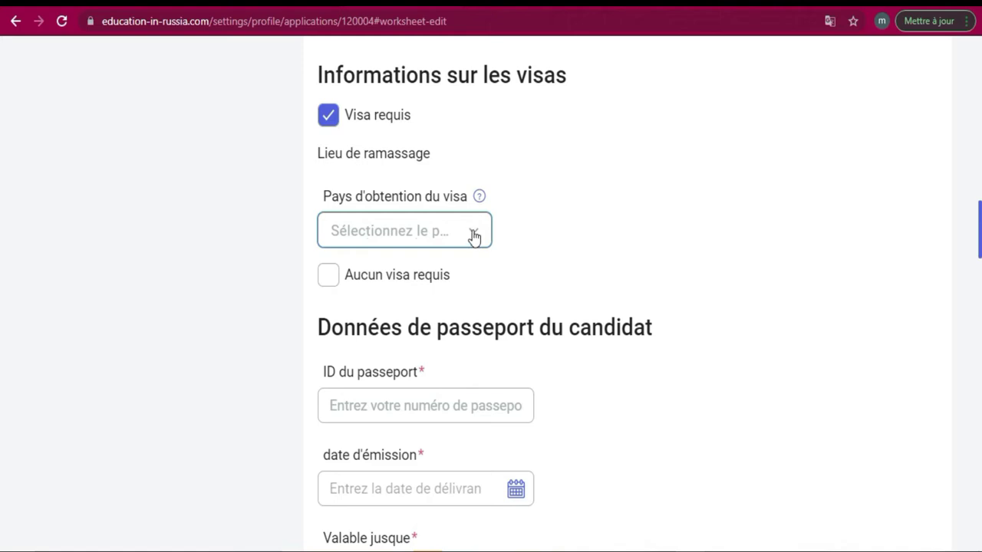
left_click(473, 236)
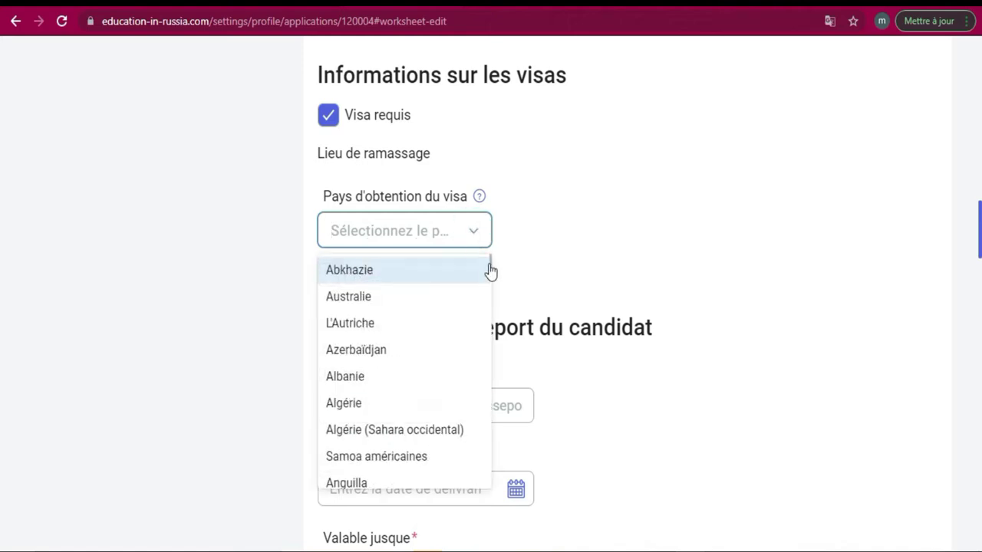
left_click_drag(489, 264, 483, 355)
scroll(481, 352, "down", 1)
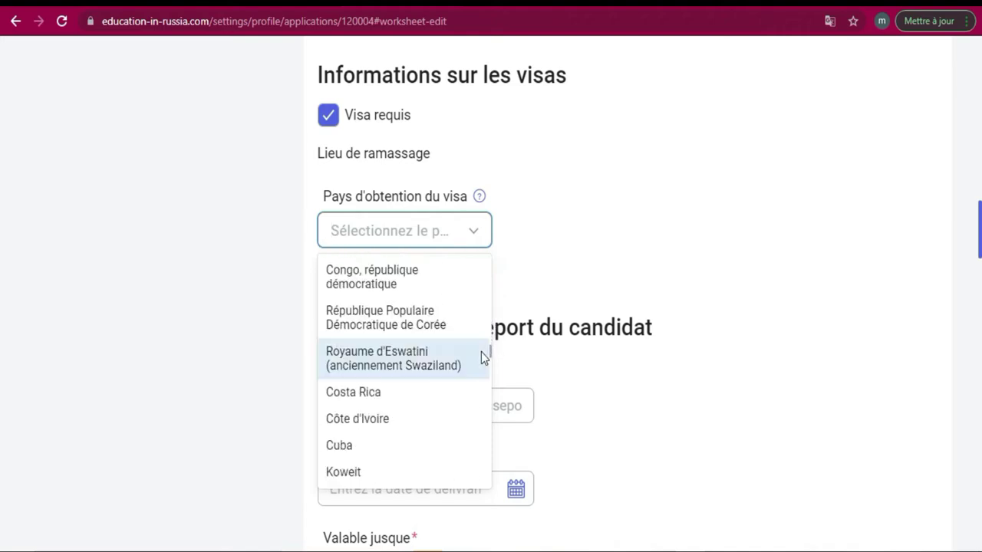
left_click(387, 415)
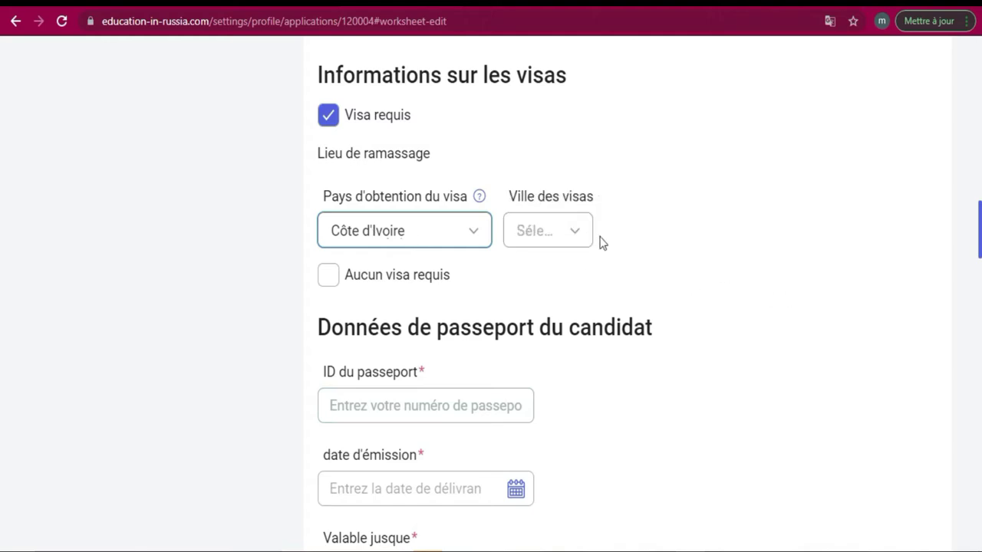
Select Abidjan as the visa city
left_click(583, 239)
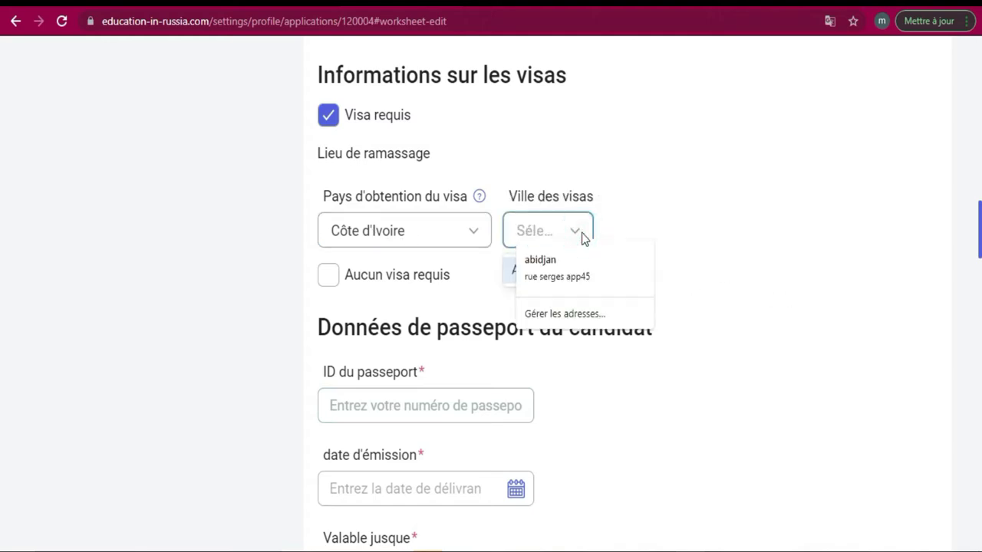
left_click(573, 228)
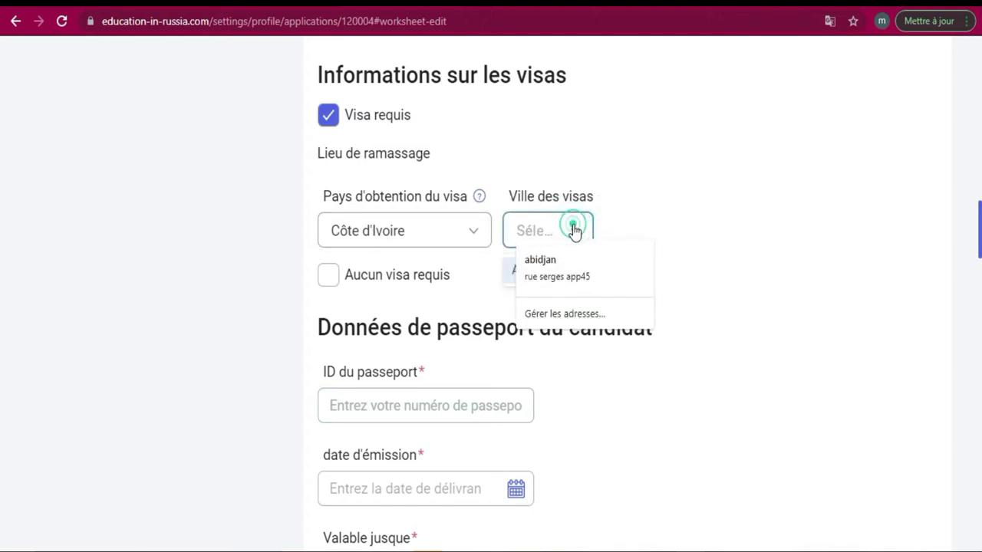
left_click(513, 270)
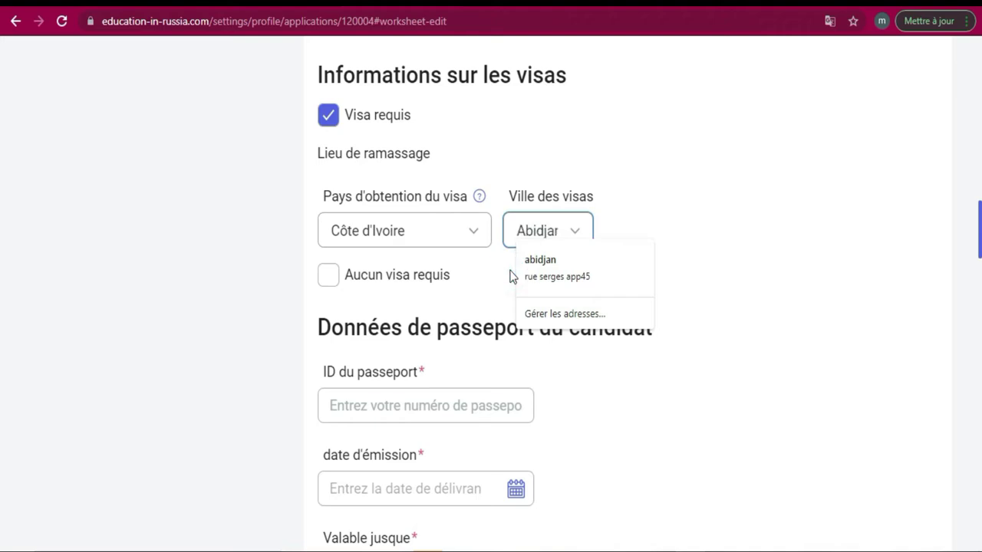
left_click(748, 228)
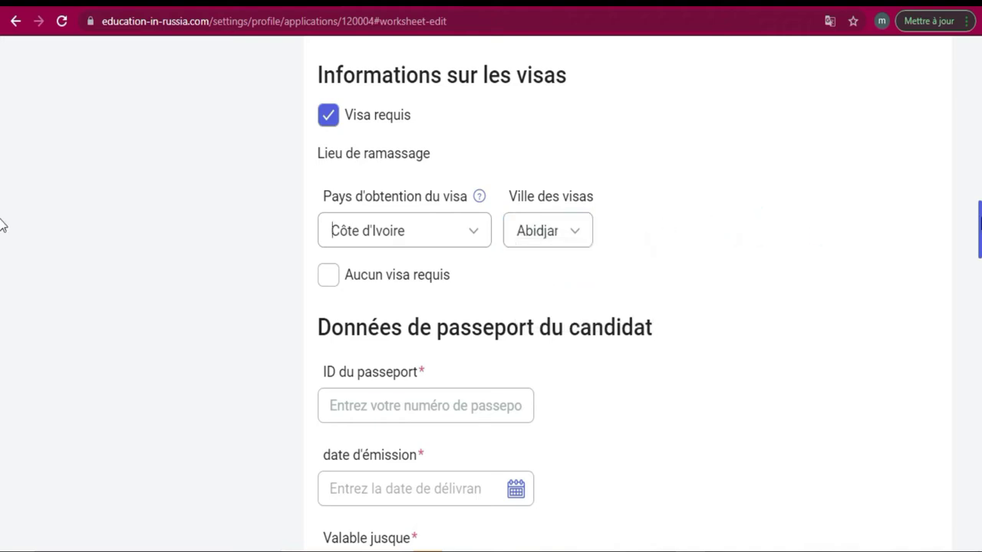
scroll(2, 226, "down", 3)
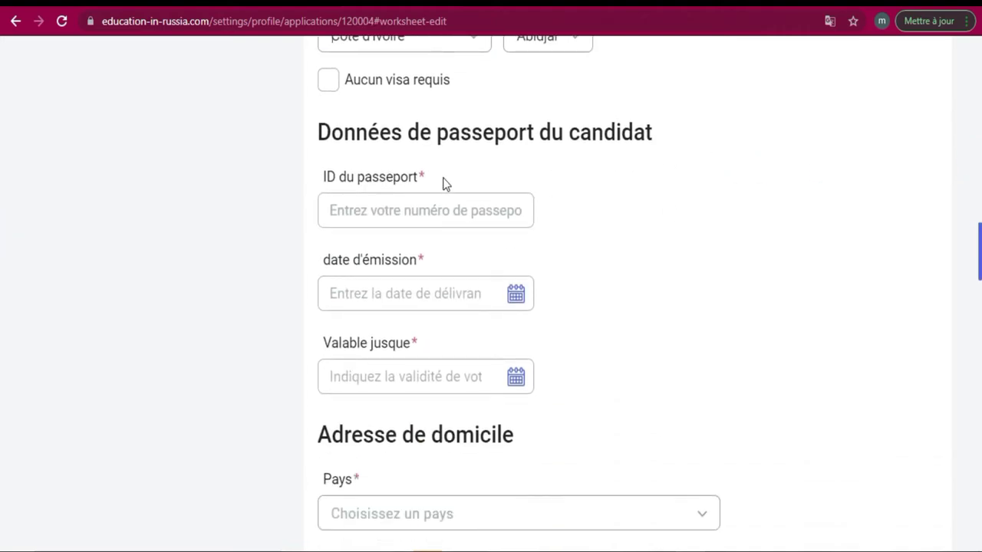
Enter the passport number and set the issue date to 17.09.2021
left_click(457, 211)
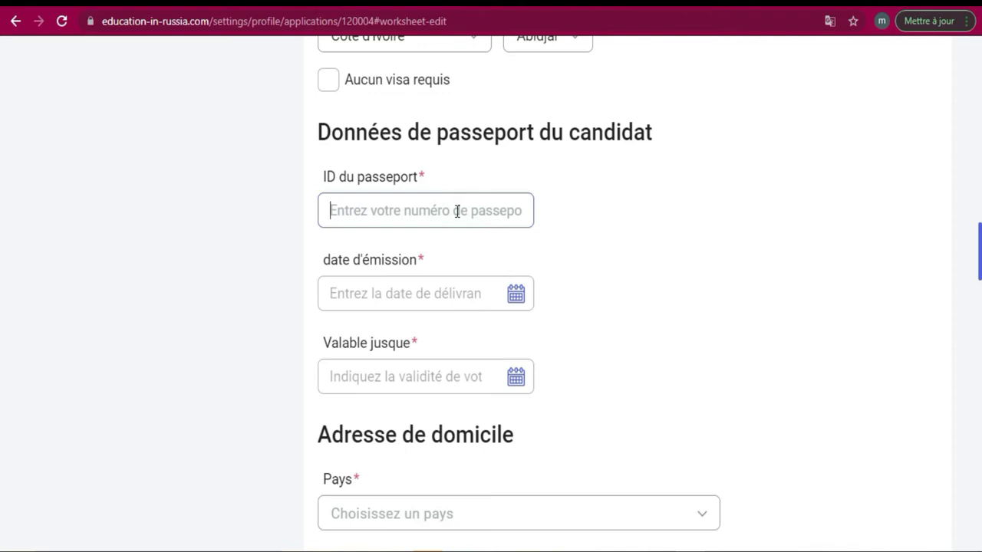
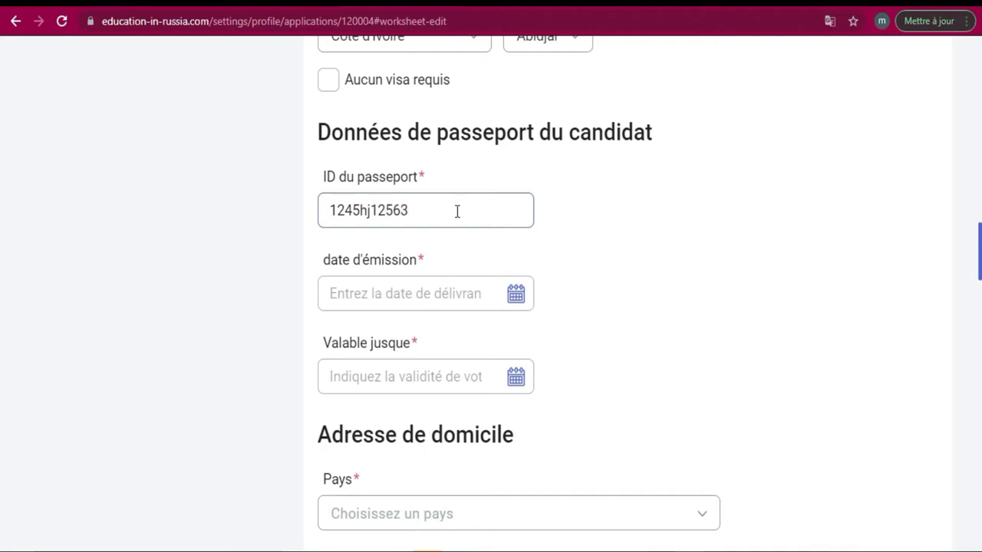
key("Tab")
left_click(442, 293)
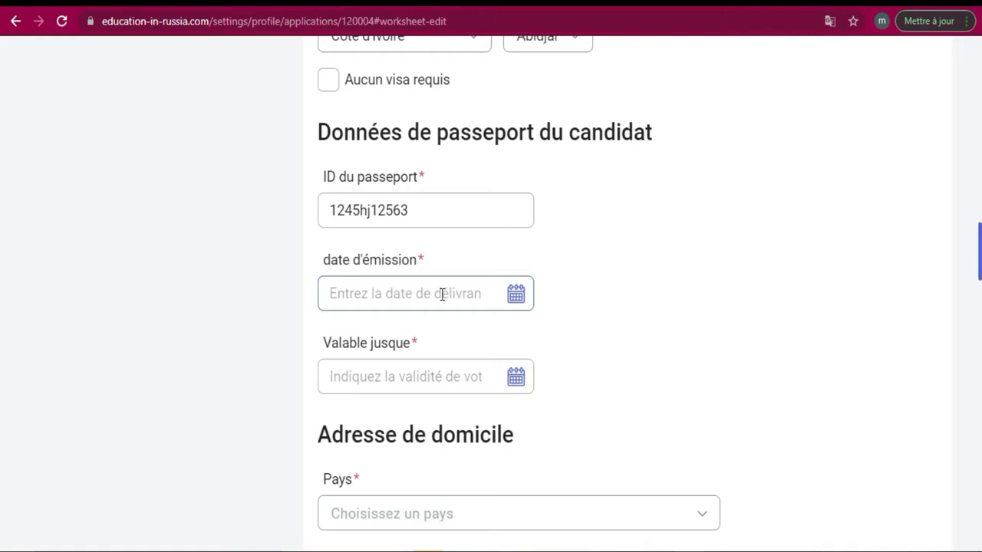
left_click(516, 296)
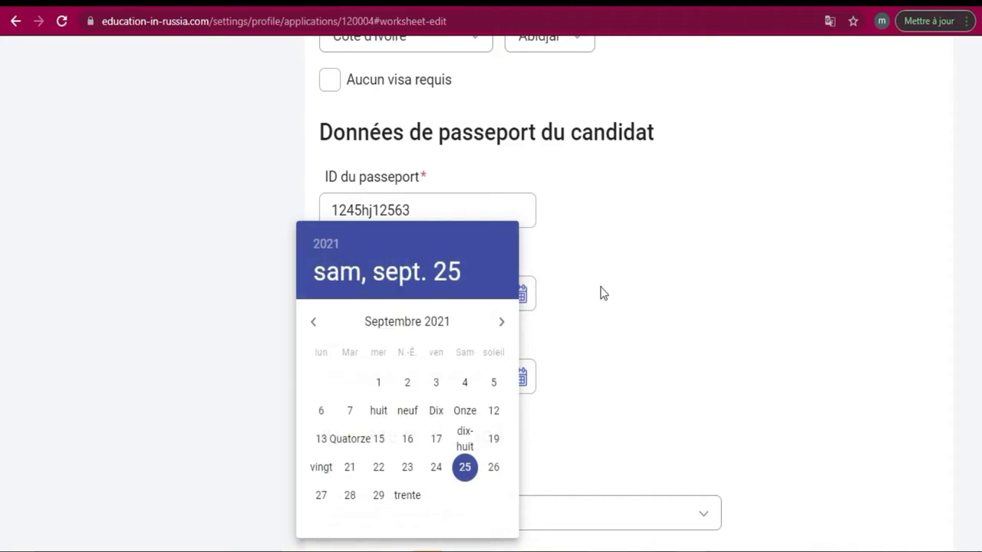
left_click(852, 284)
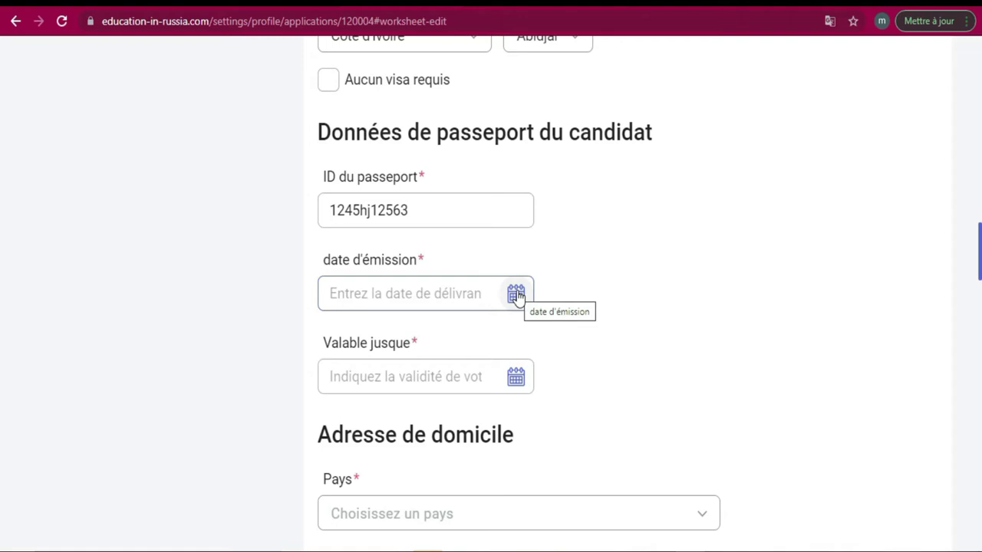
left_click(516, 294)
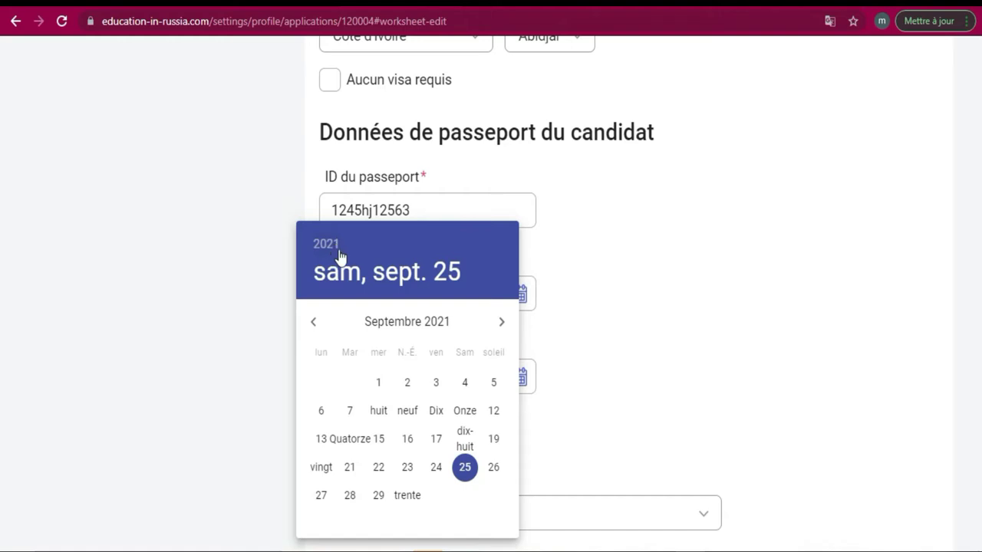
left_click(436, 438)
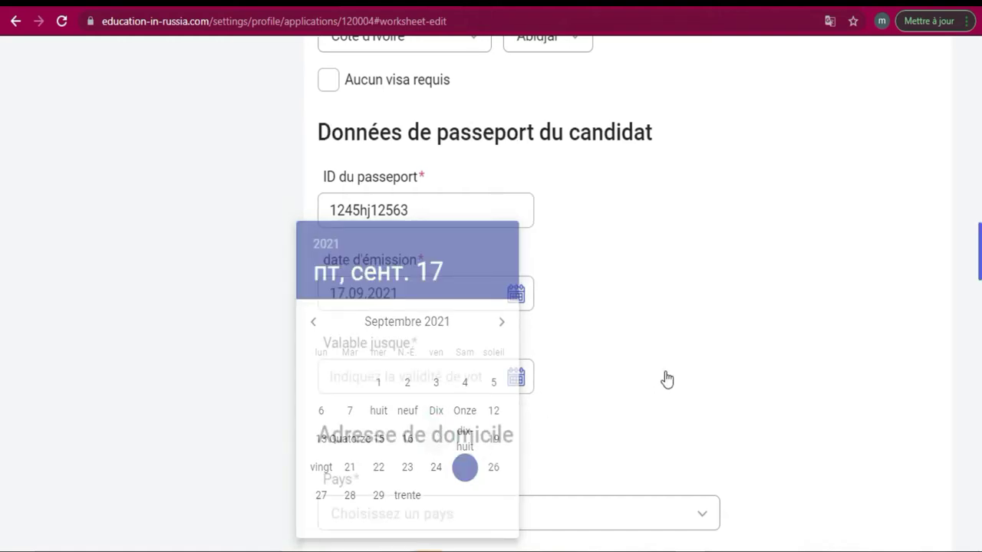
Set the passport expiry date to 25.09.2026 via the calendar
left_click(516, 381)
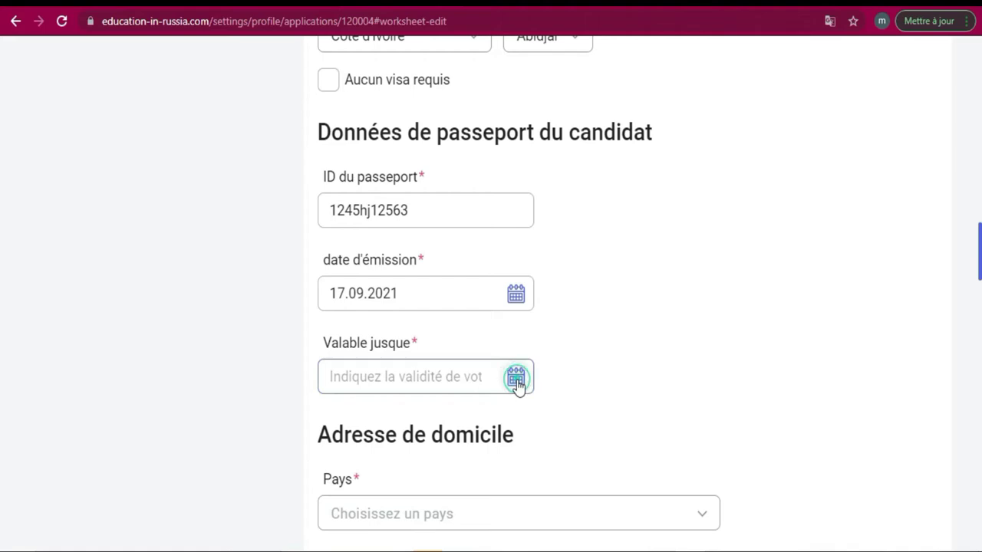
left_click(322, 243)
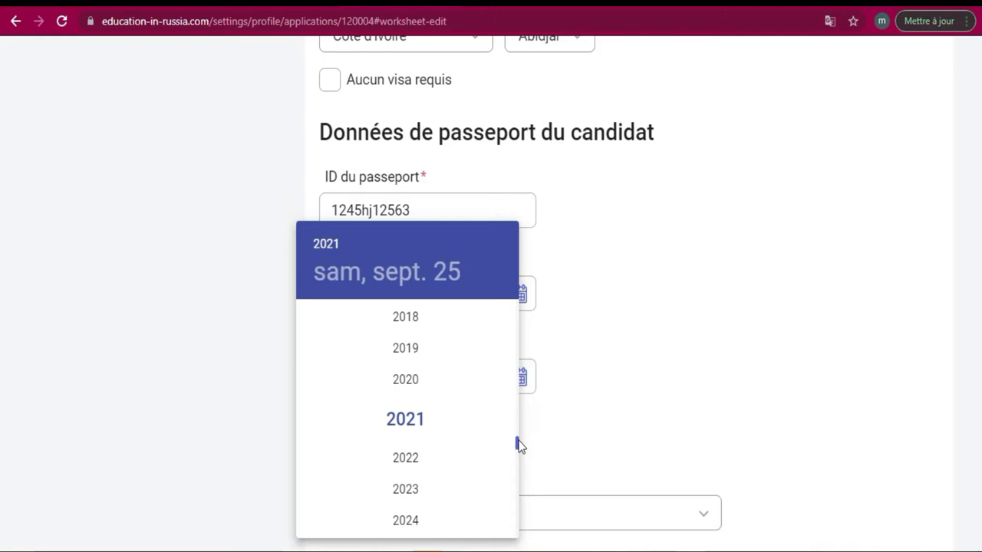
left_click_drag(518, 444, 518, 449)
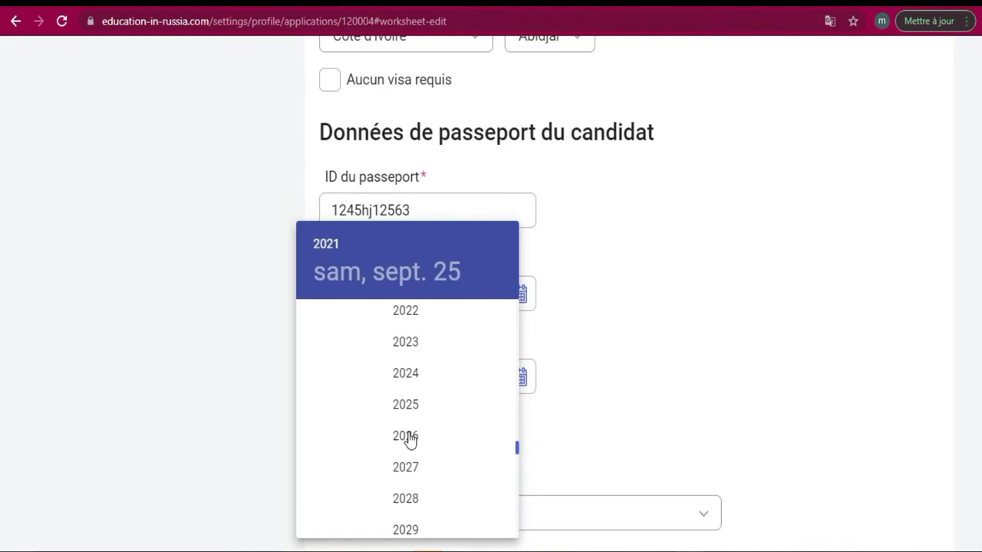
left_click(409, 437)
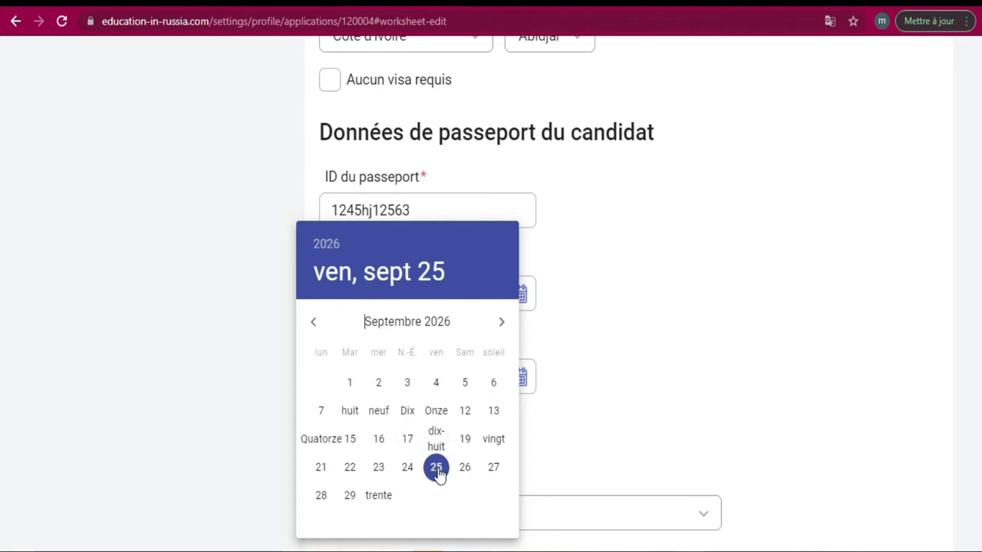
left_click(438, 468)
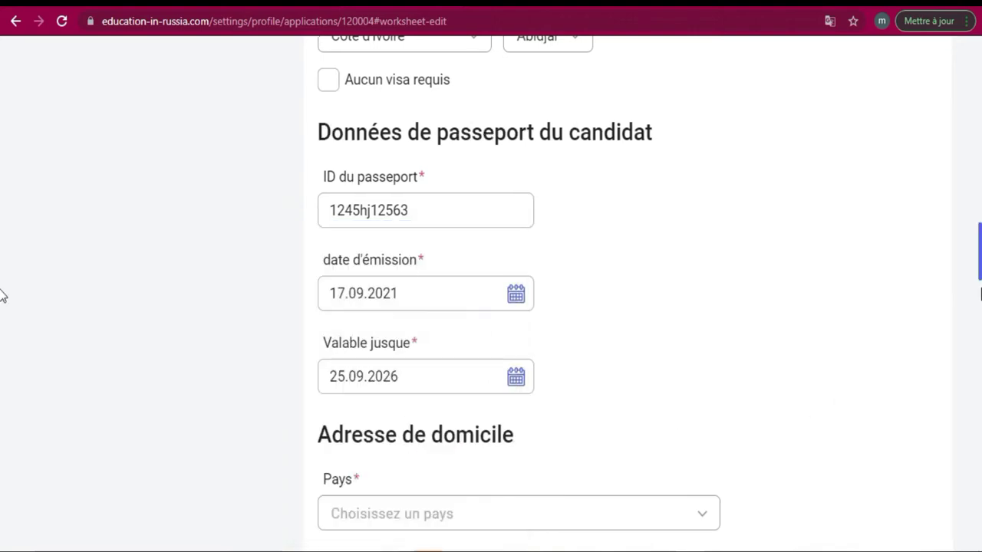
scroll(2, 284, "down", 4)
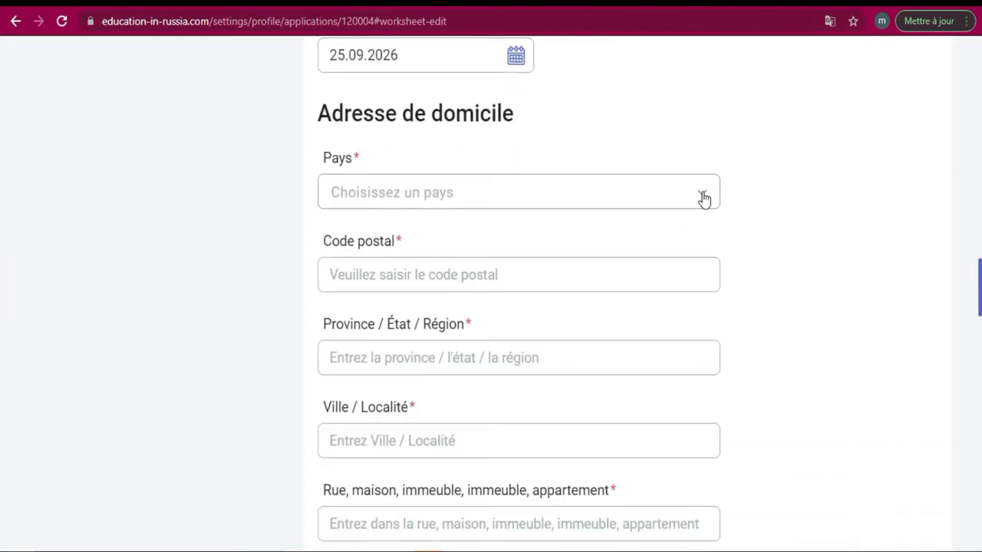
left_click(703, 196)
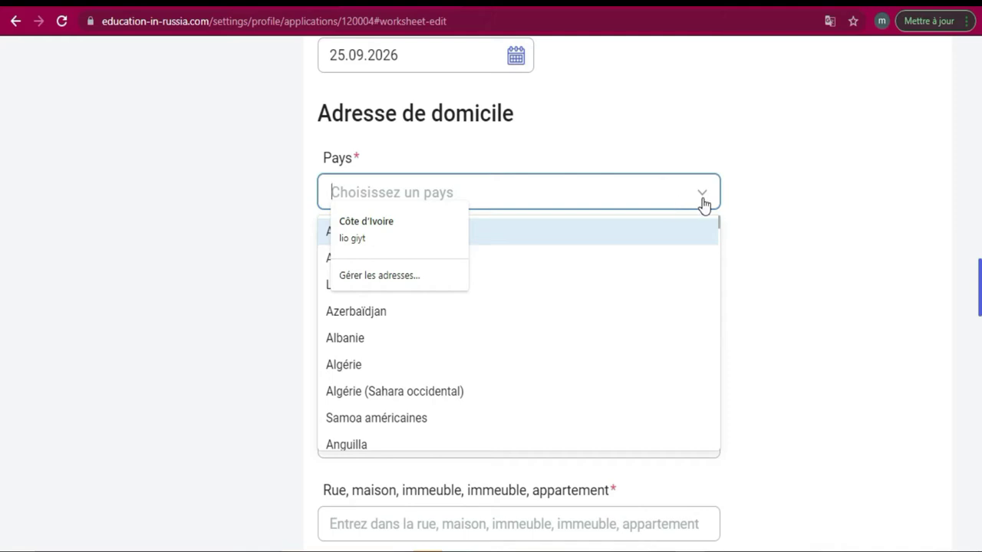
Choose Côte d'Ivoire as the home-address country
left_click(702, 202)
left_click(707, 202)
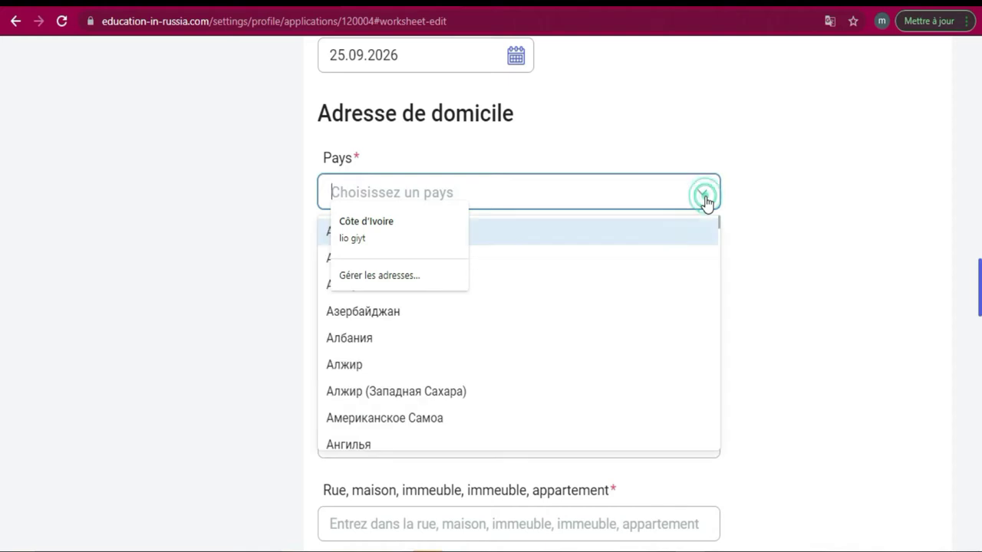
left_click_drag(718, 228, 717, 314)
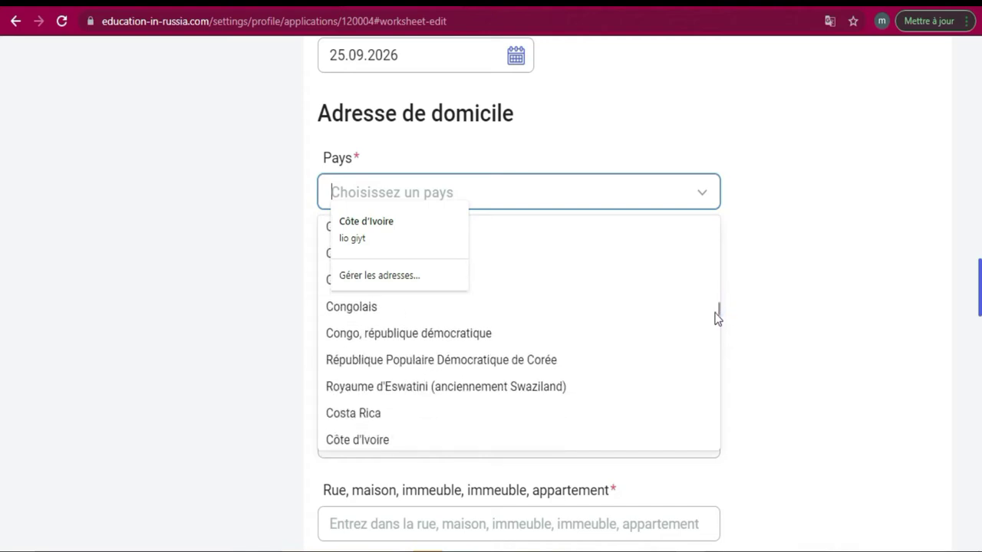
left_click(493, 439)
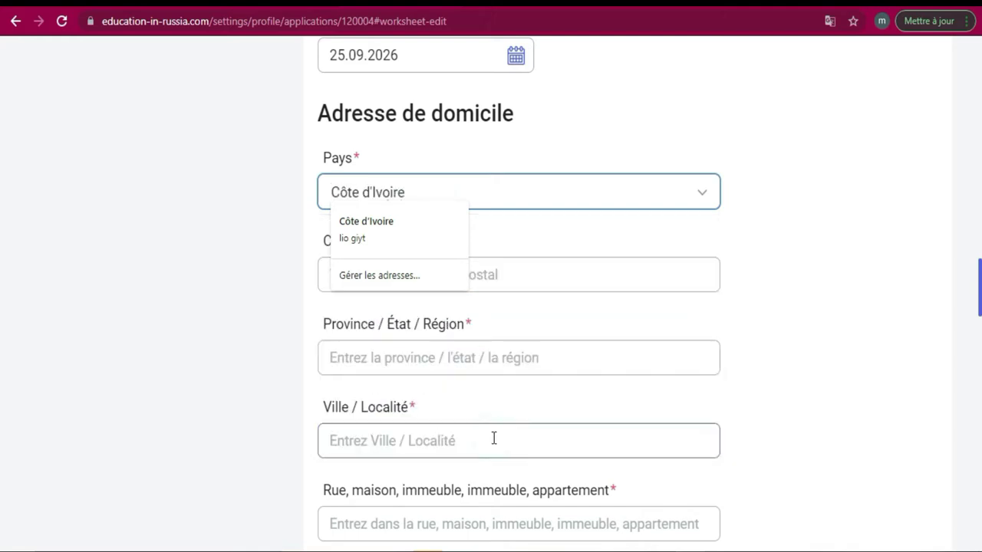
left_click(829, 164)
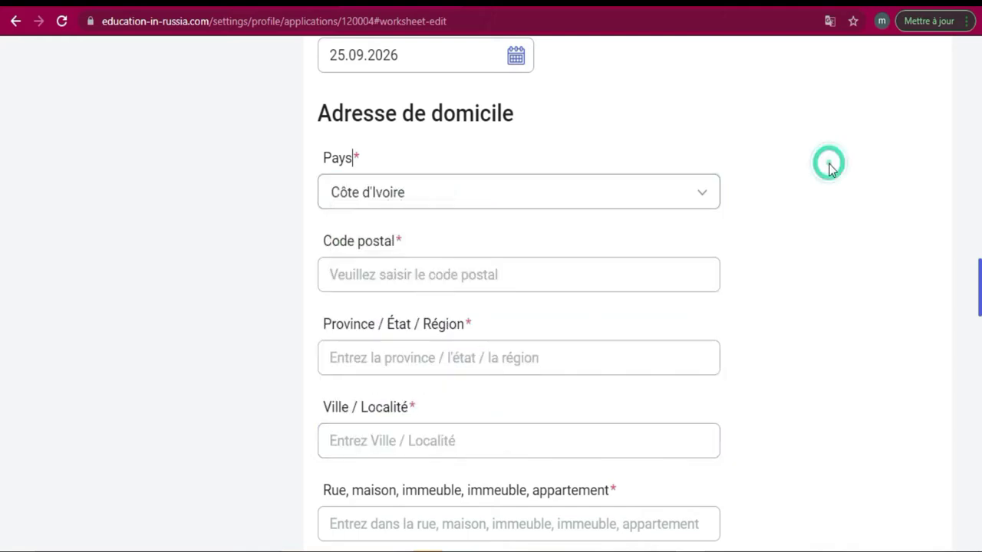
Enter the home-address postal code
left_click(519, 279)
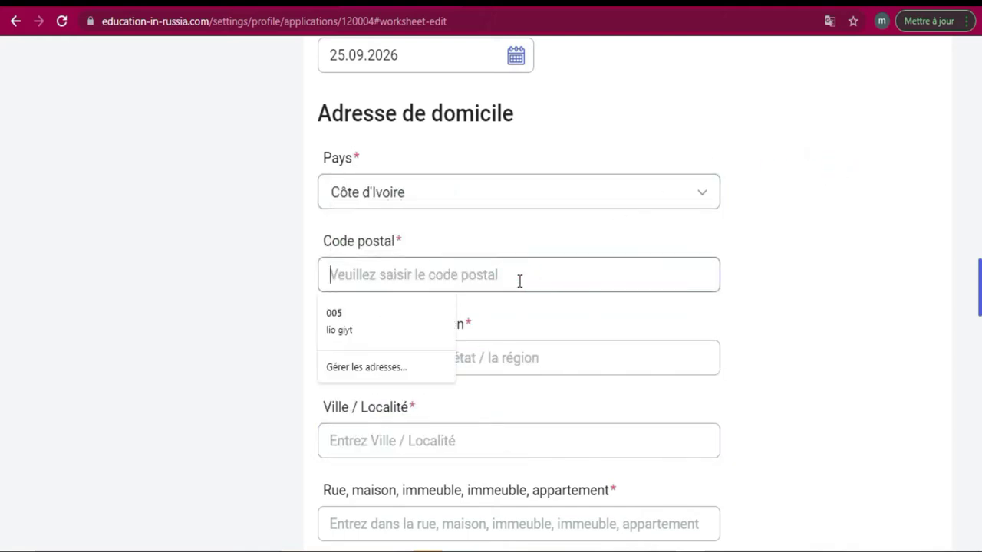
type("12bp1863")
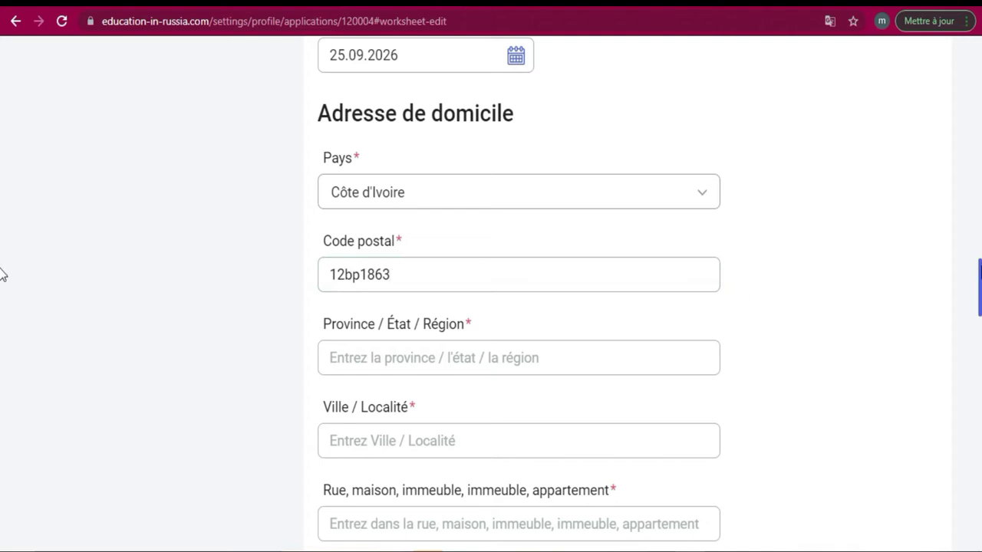
scroll(1, 281, "down", 1)
Enter 'lagune' as the province and 'abidjan' as the city
left_click(581, 290)
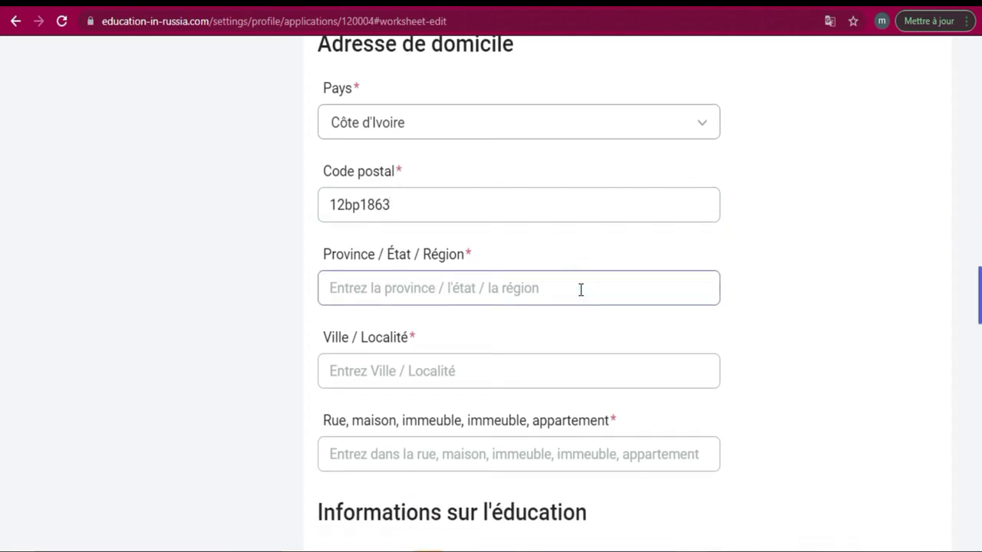
type("lagu")
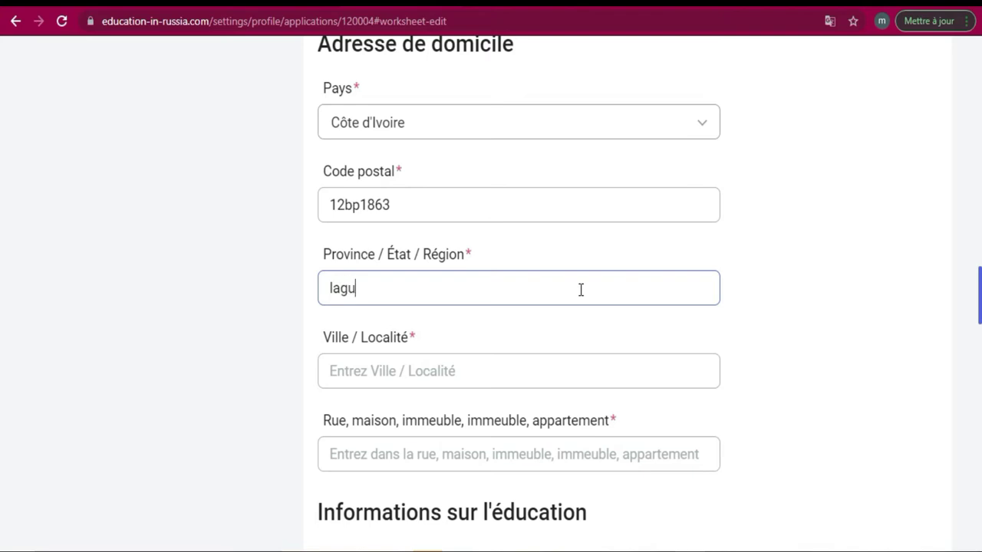
type("ne")
left_click(451, 371)
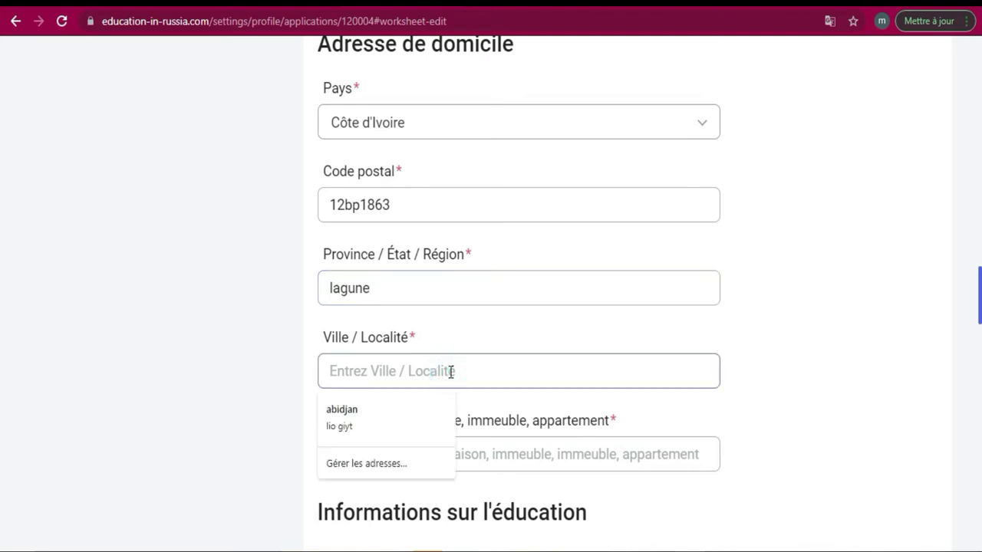
type("ab")
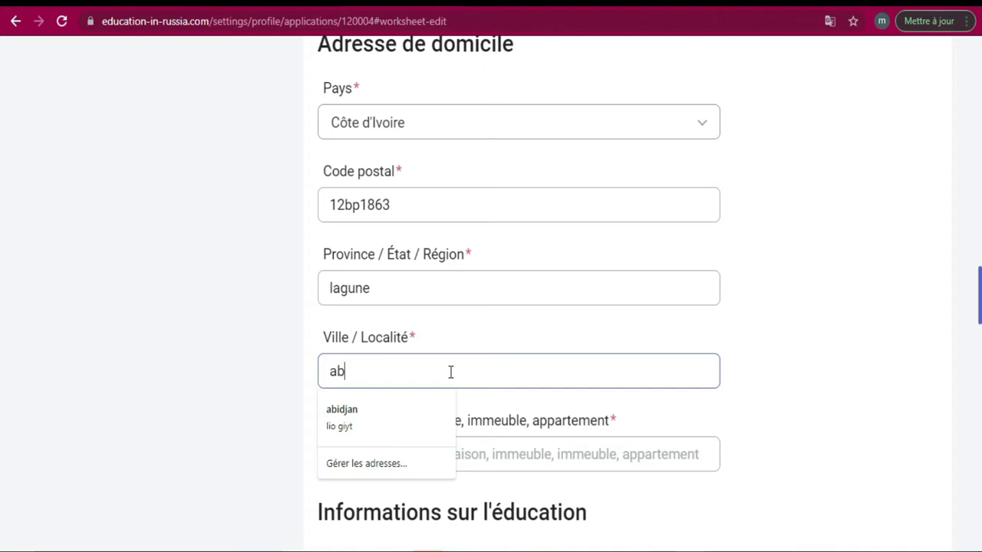
type("idjan")
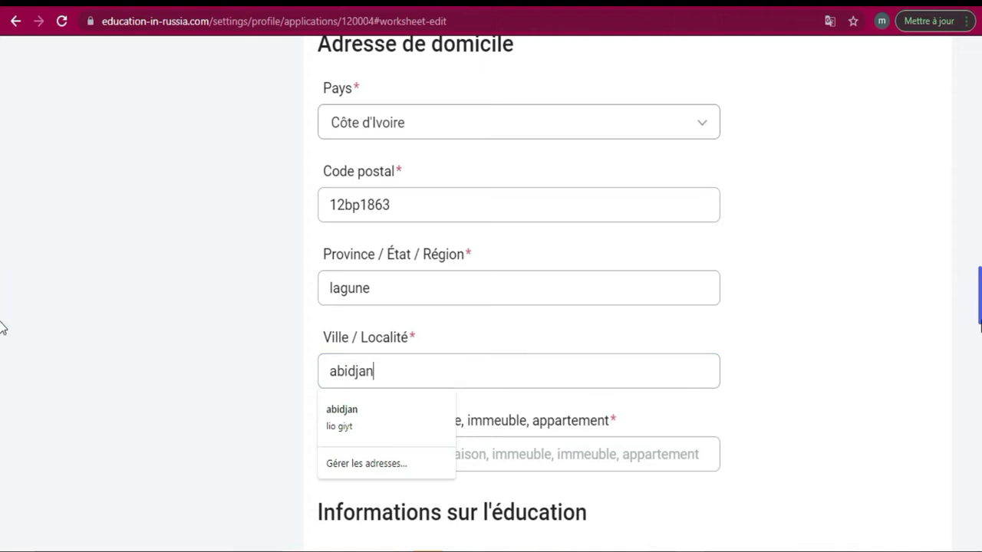
Fill in the street and apartment field, correcting the mistyped letters
scroll(728, 429, "down", 3)
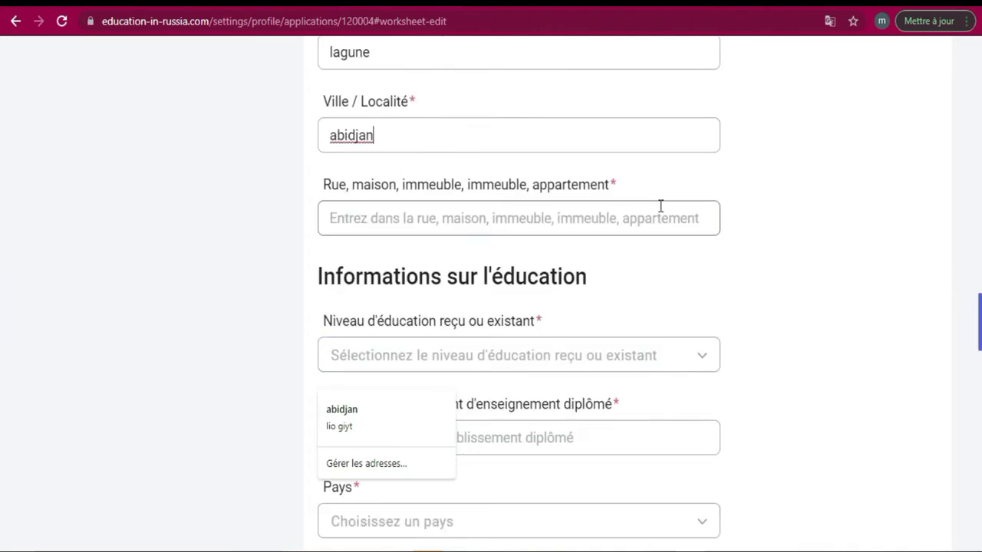
left_click(629, 214)
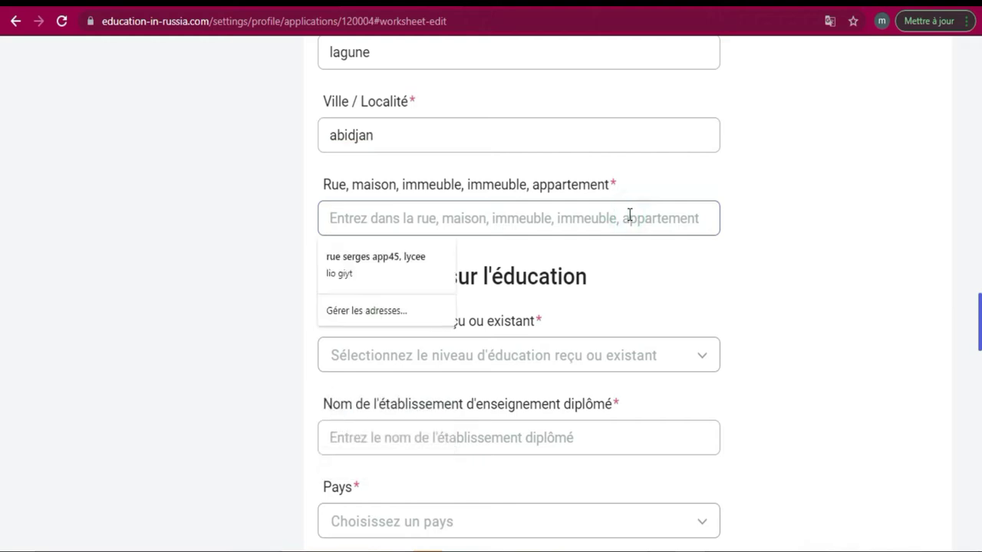
type("ser")
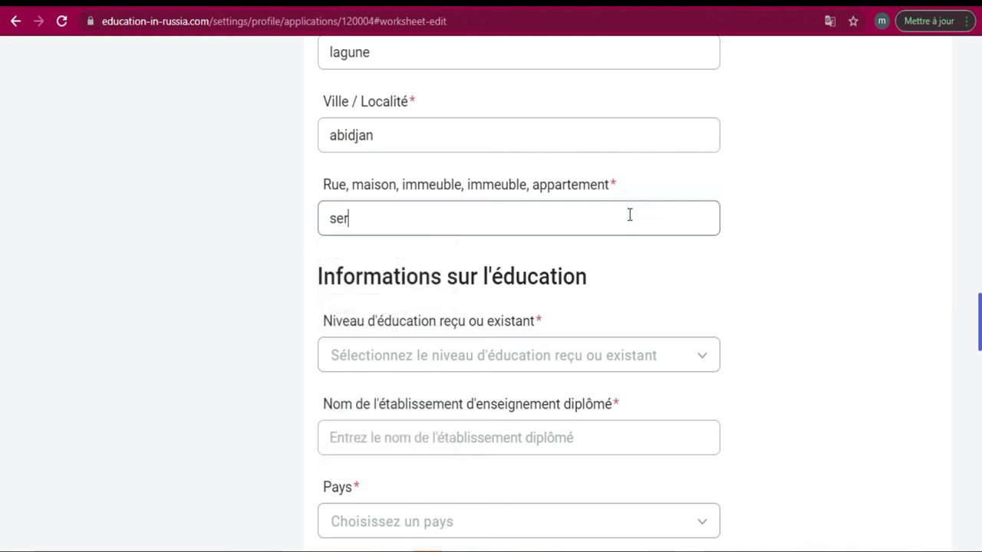
type("ges")
mouse_move(785, 504)
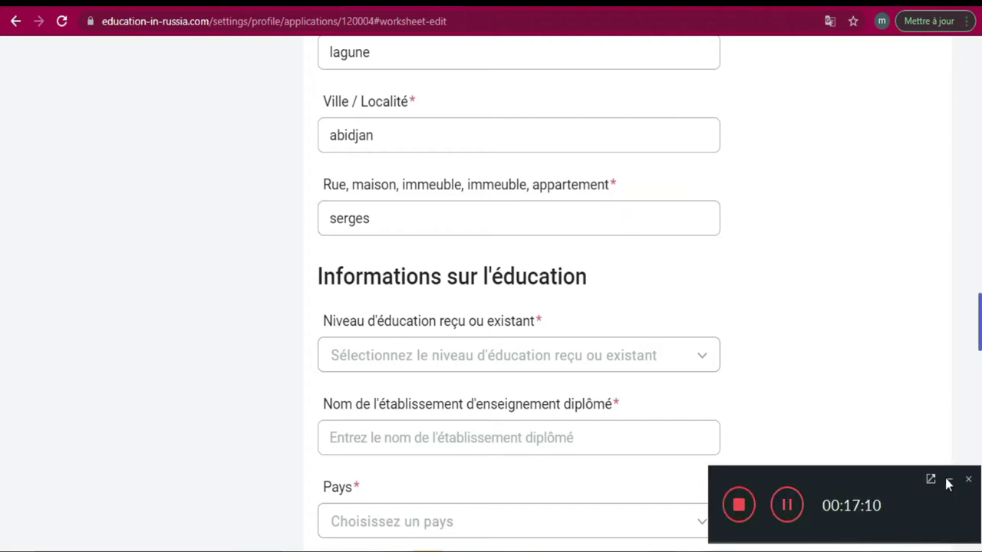
left_click(579, 211)
type("aoo")
key("BackSpace")
key("BackSpace")
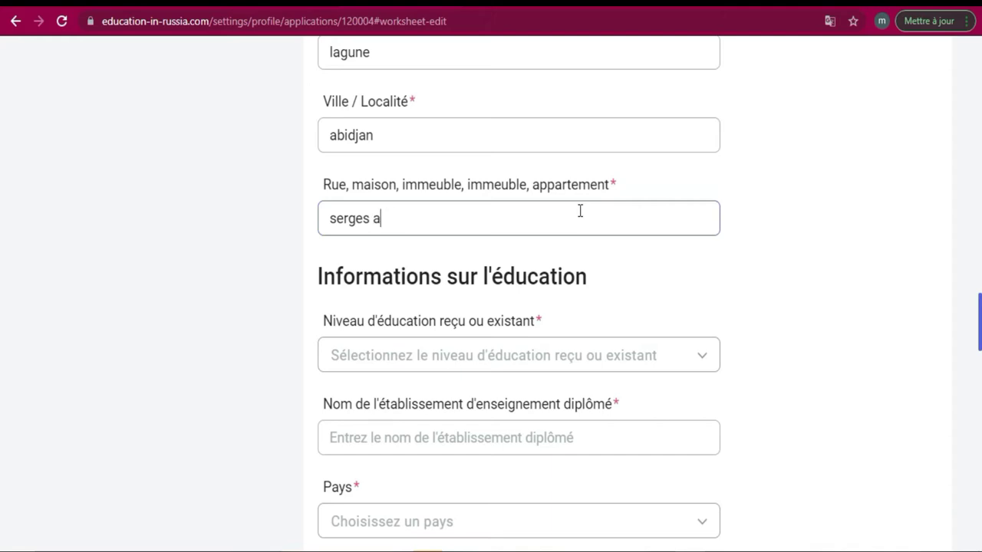
type("pp4")
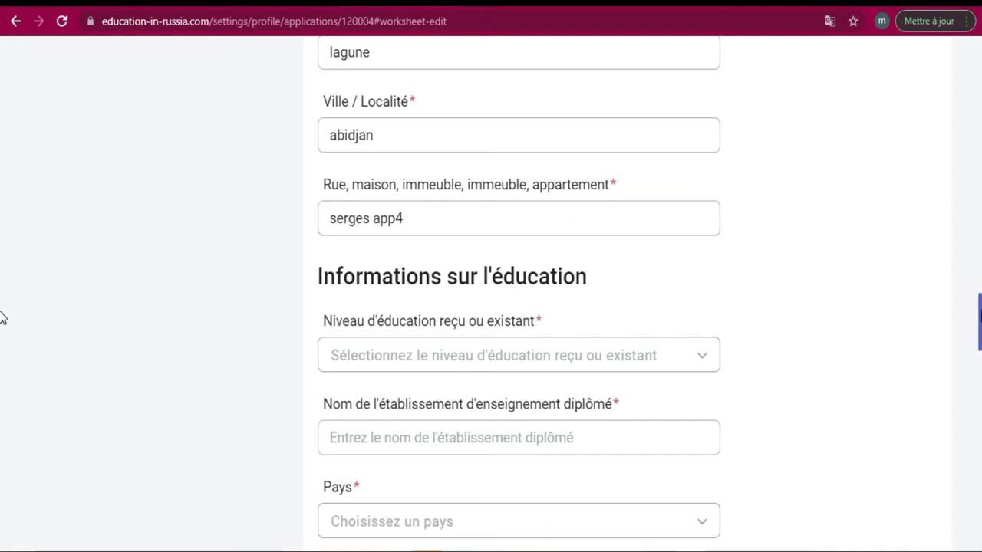
scroll(2, 323, "down", 1)
scroll(2, 322, "down", 1)
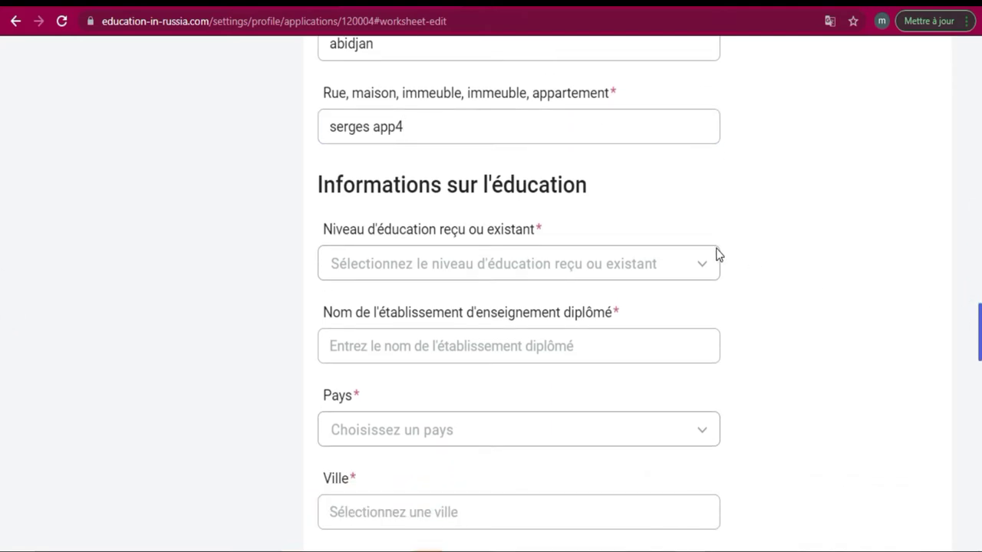
Translate the page into French and choose 'Enseignement secondaire général' as the education level
left_click(691, 269)
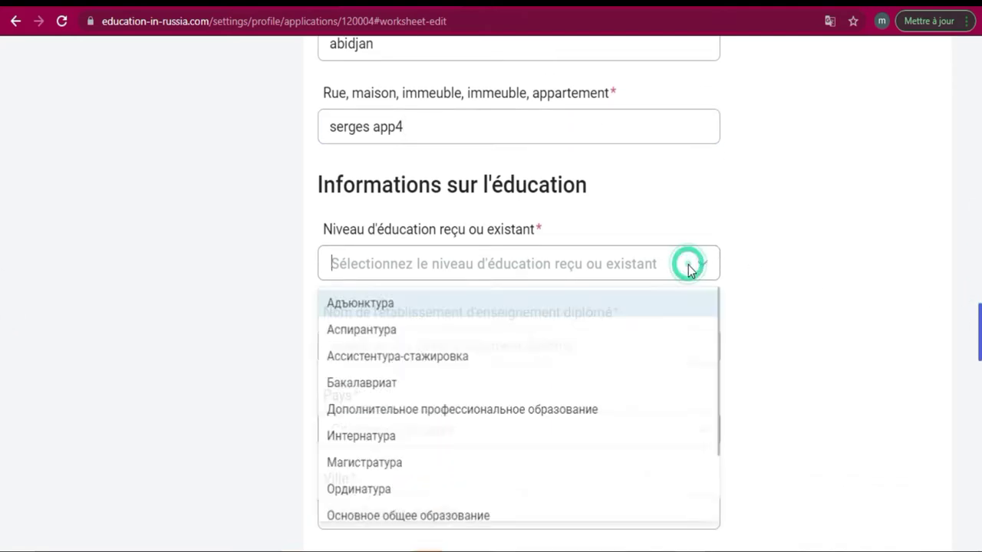
left_click(651, 293)
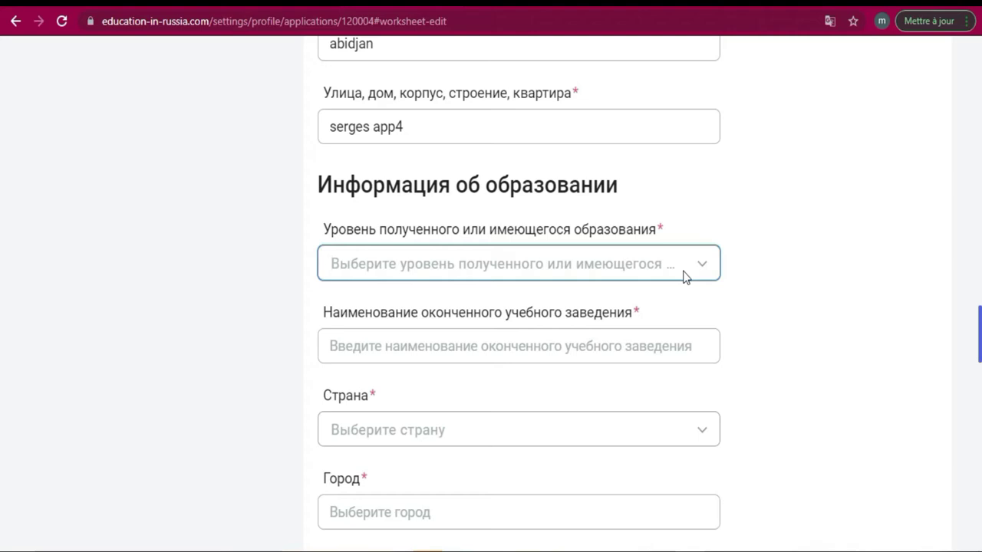
left_click(829, 22)
left_click(736, 51)
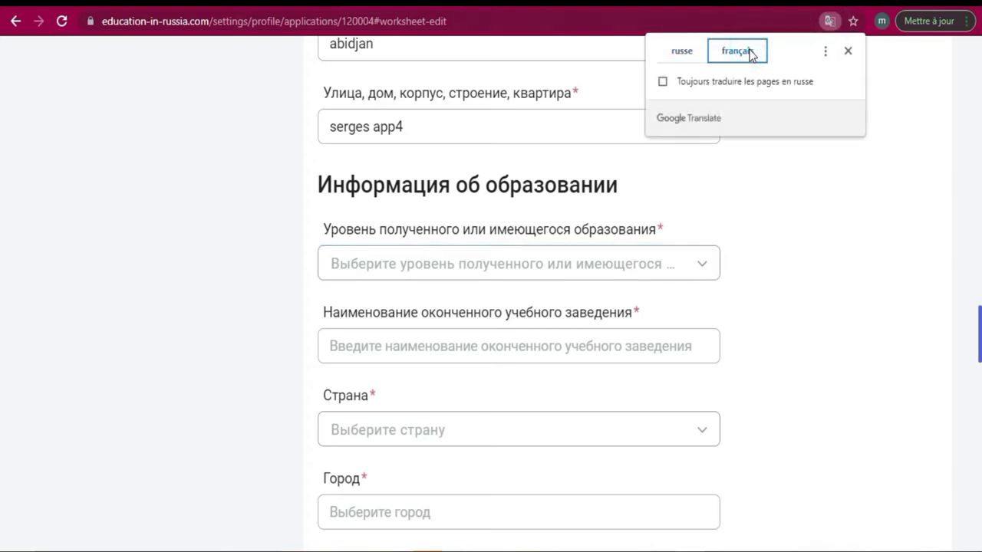
left_click(692, 265)
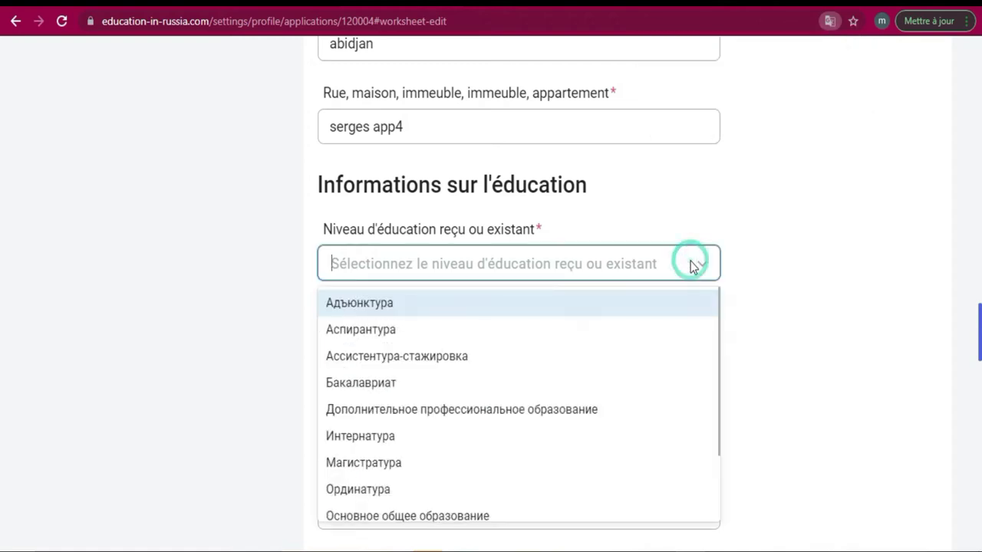
left_click(719, 309)
left_click_drag(719, 309, 723, 384)
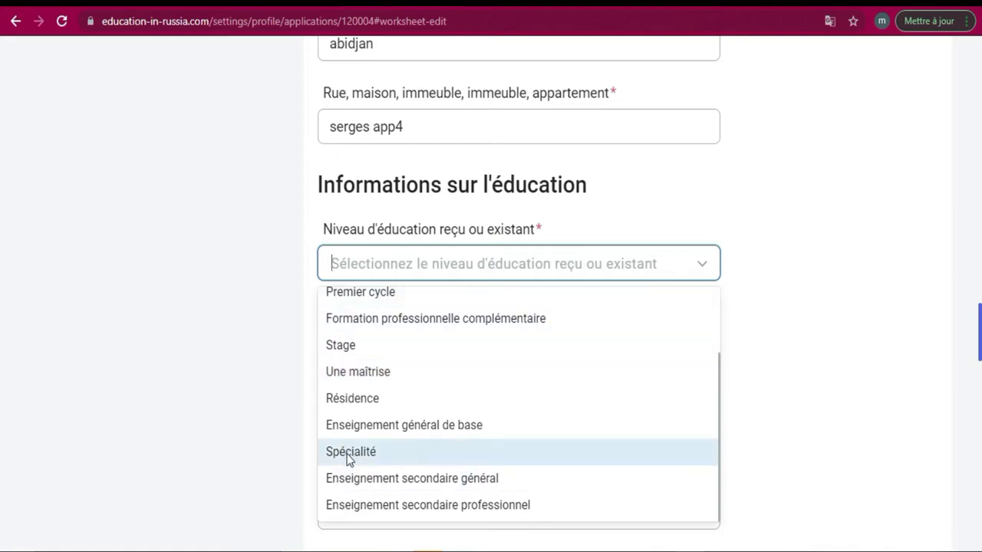
left_click(355, 478)
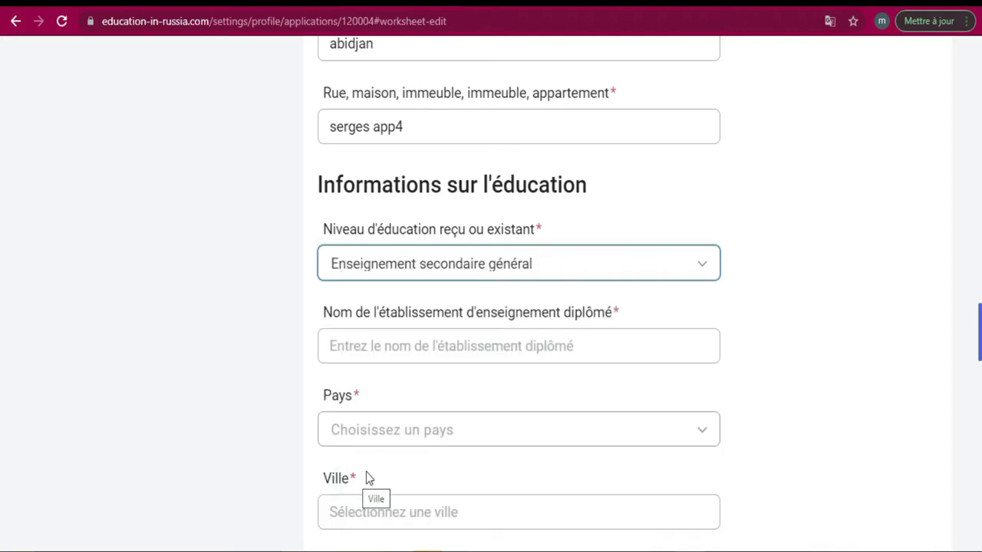
left_click(685, 344)
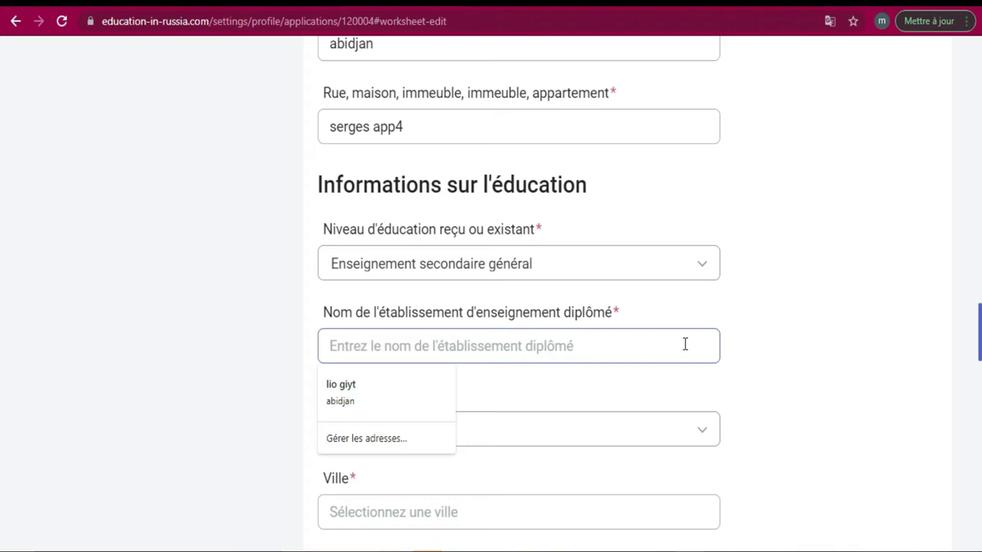
Enter 'lycee' as the school name and select Côte d'Ivoire as its country
type("lycee")
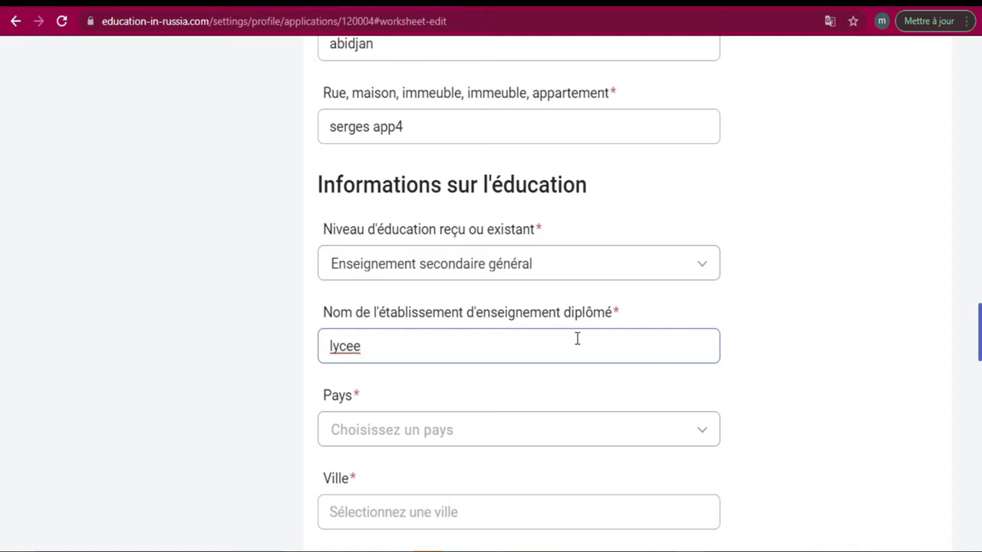
left_click(485, 442)
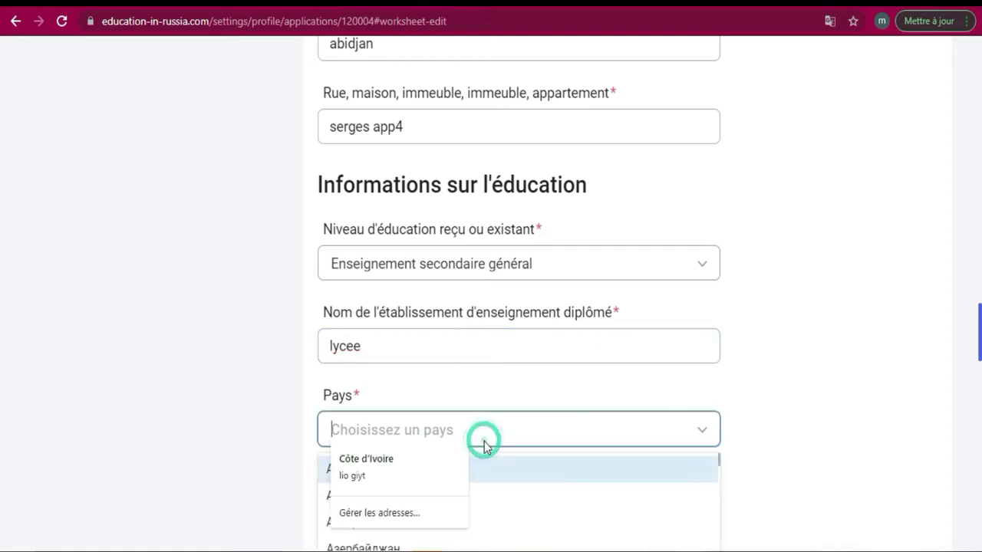
left_click(546, 441)
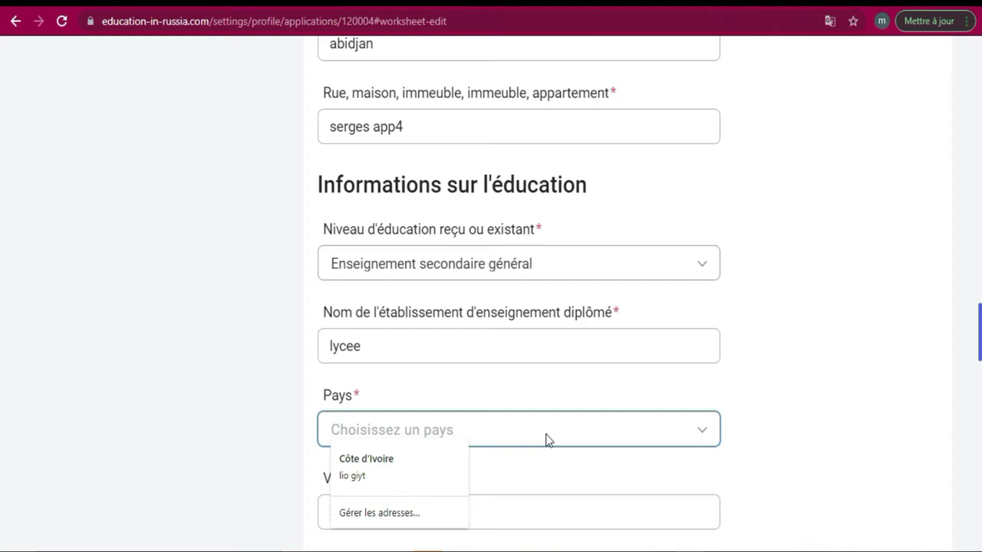
type("C")
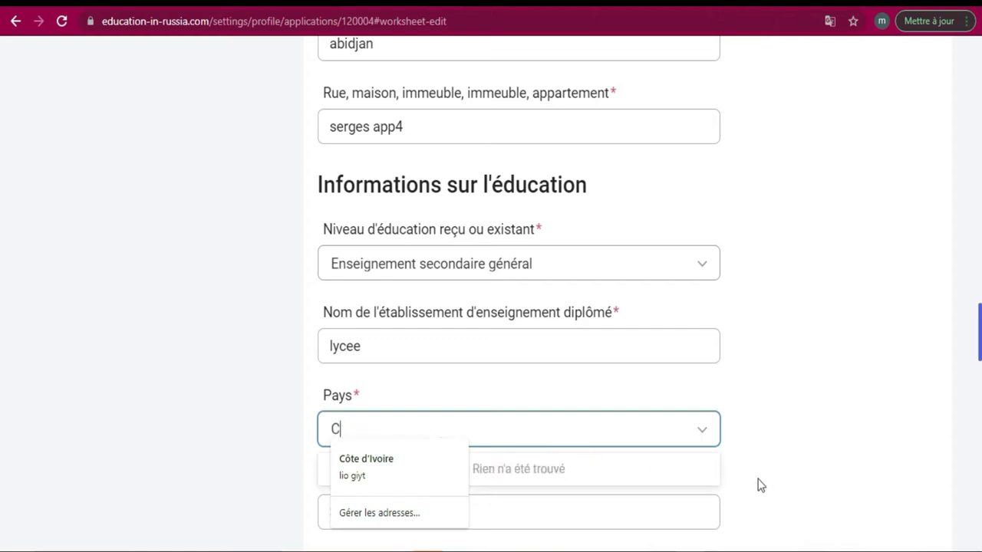
left_click(699, 440)
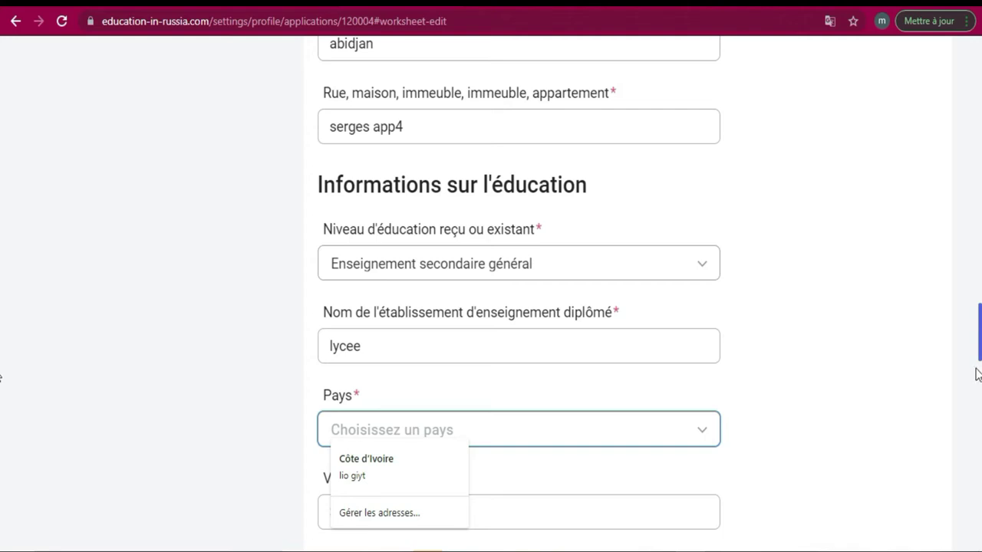
scroll(2, 367, "down", 1)
scroll(3, 368, "down", 5)
scroll(3, 379, "up", 1)
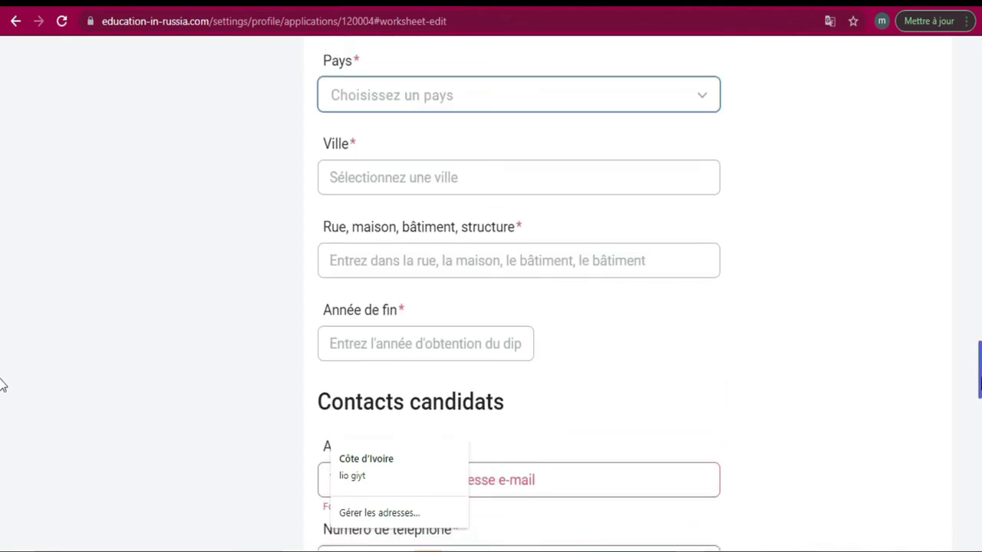
left_click(704, 100)
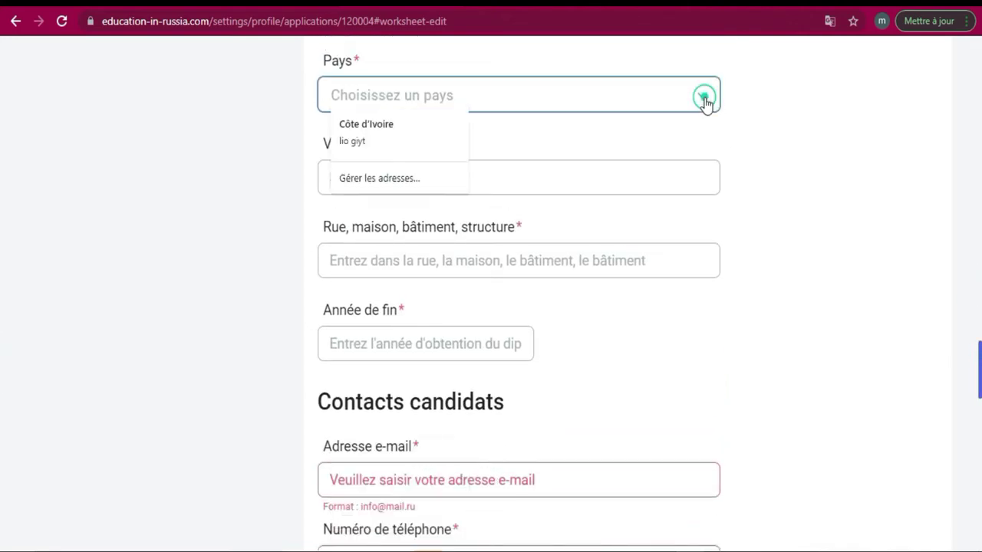
left_click_drag(718, 129, 719, 225)
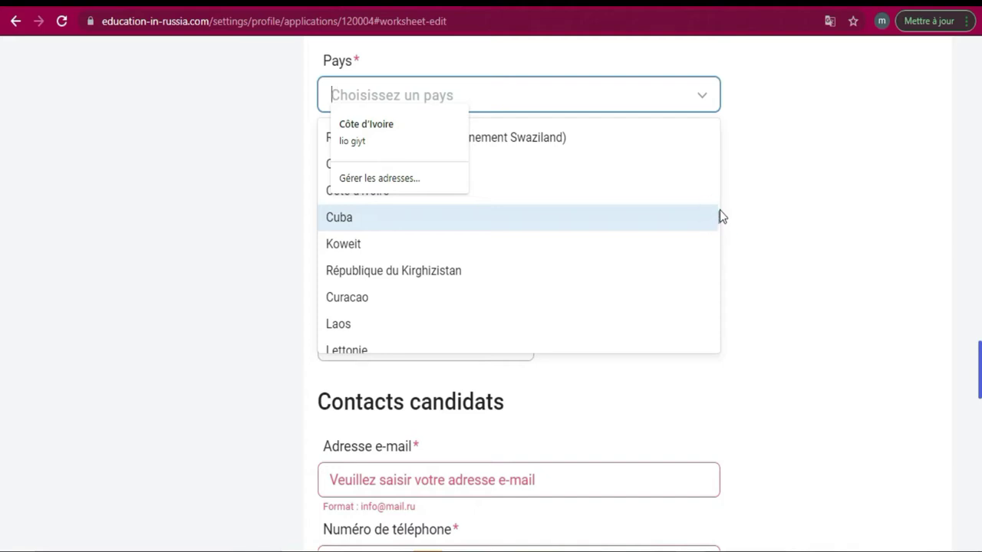
scroll(720, 219, "up", 1)
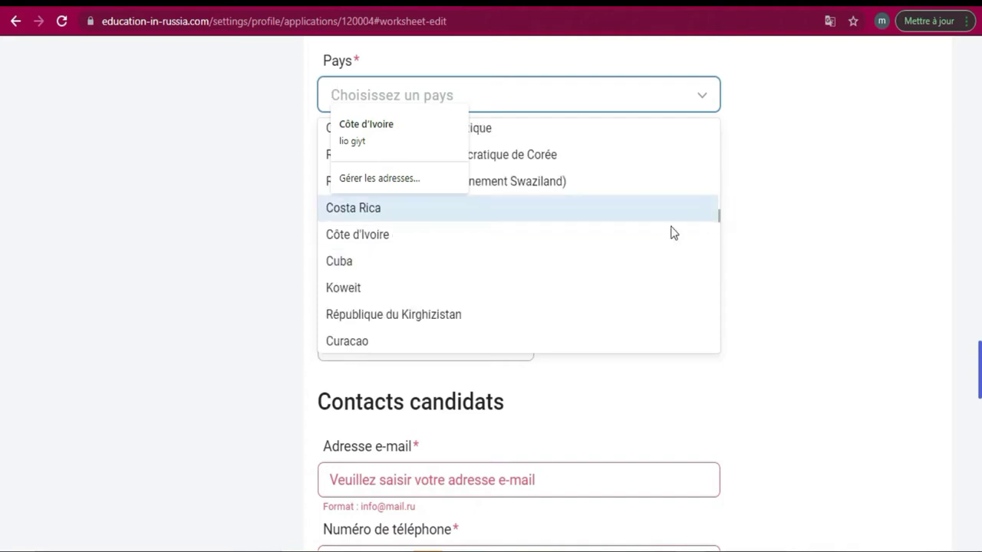
left_click(633, 244)
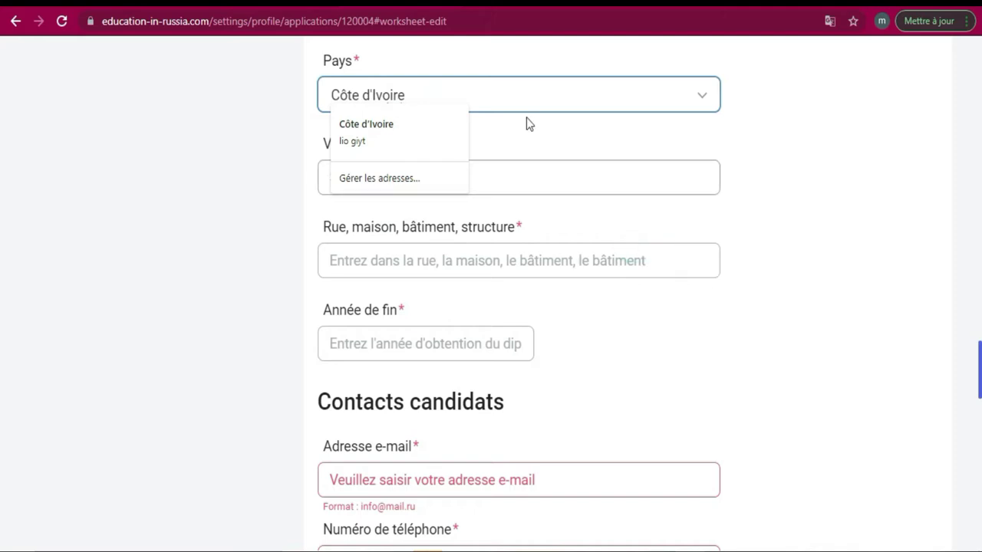
left_click(513, 142)
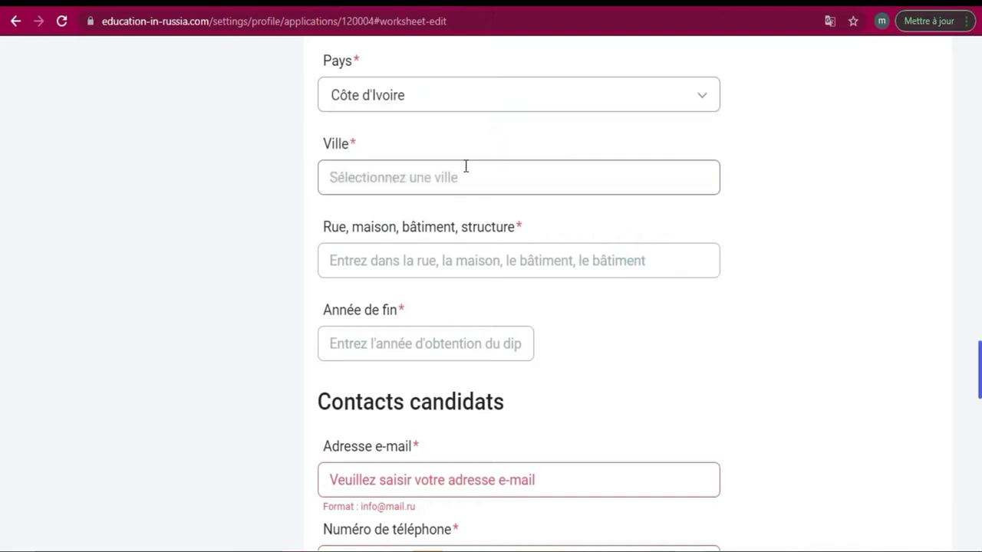
Enter 'abidjan' as the school's city
left_click(463, 177)
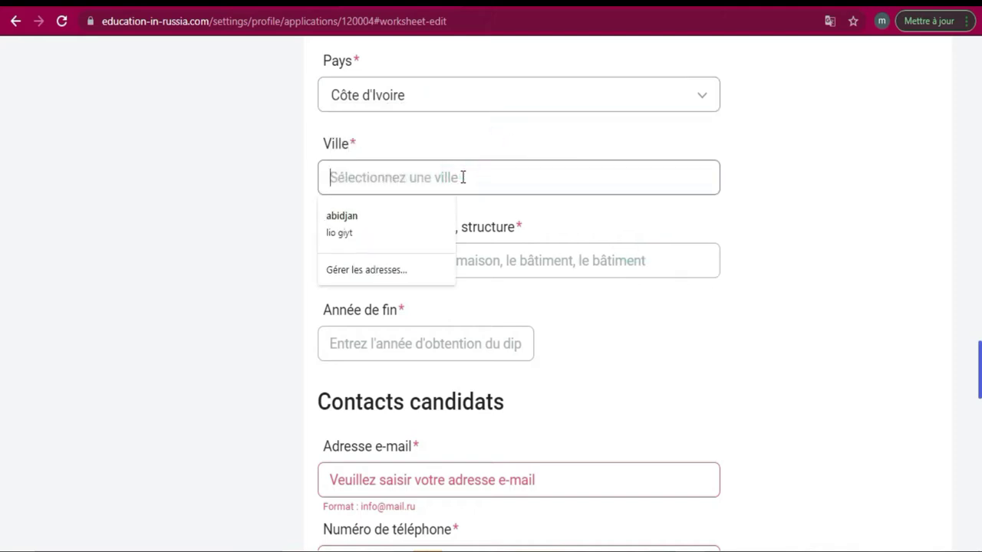
type("abidjan")
left_click(715, 353)
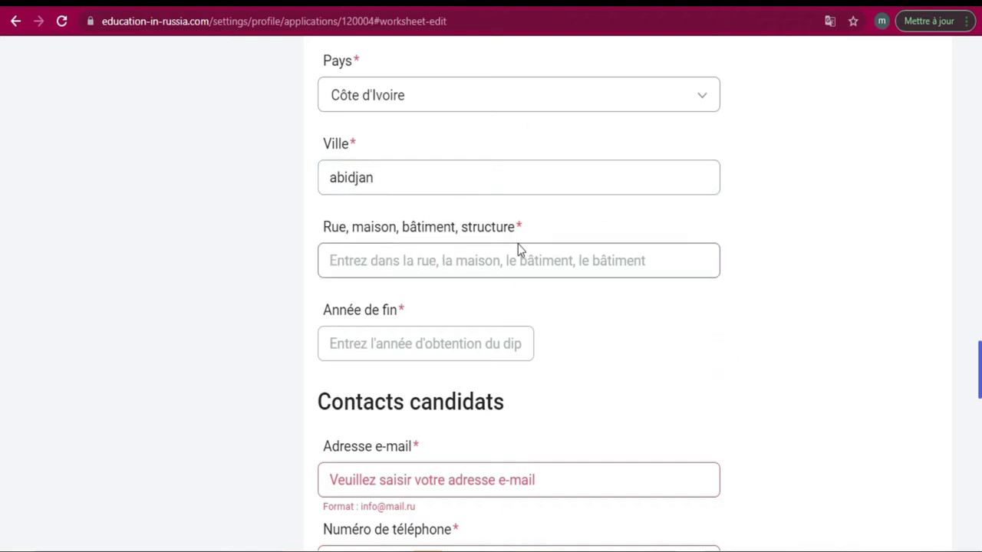
left_click(500, 261)
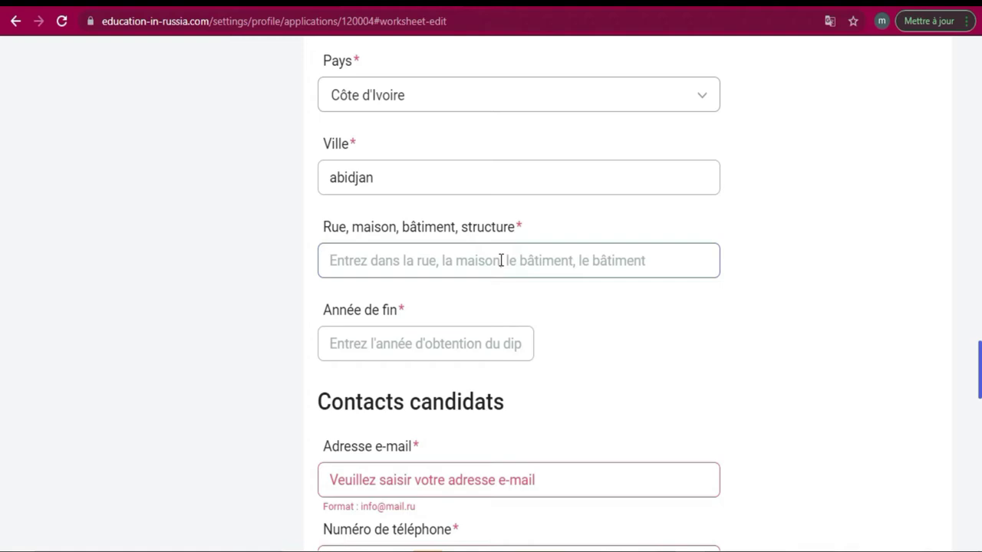
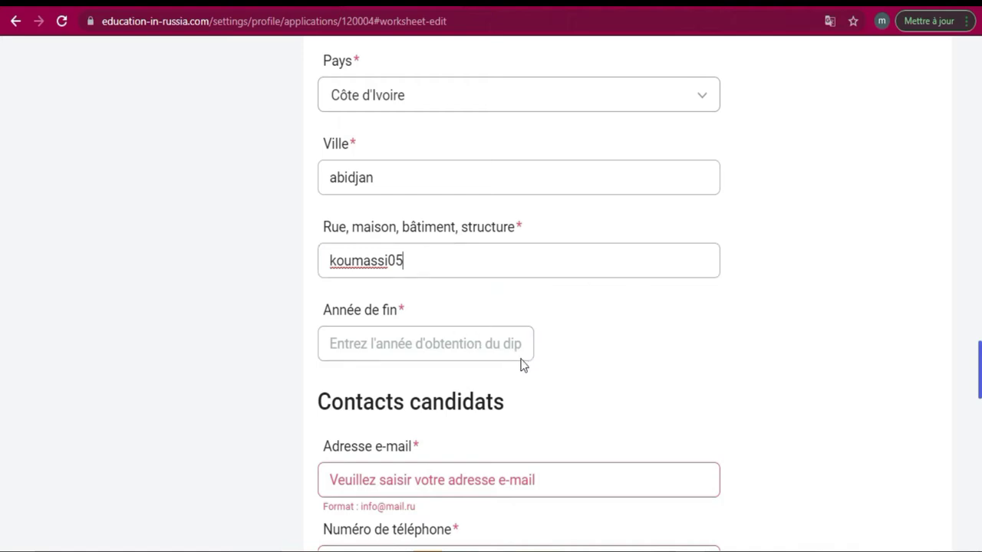
Enter the candidate's street address and set Année de fin to 2020
left_click(482, 343)
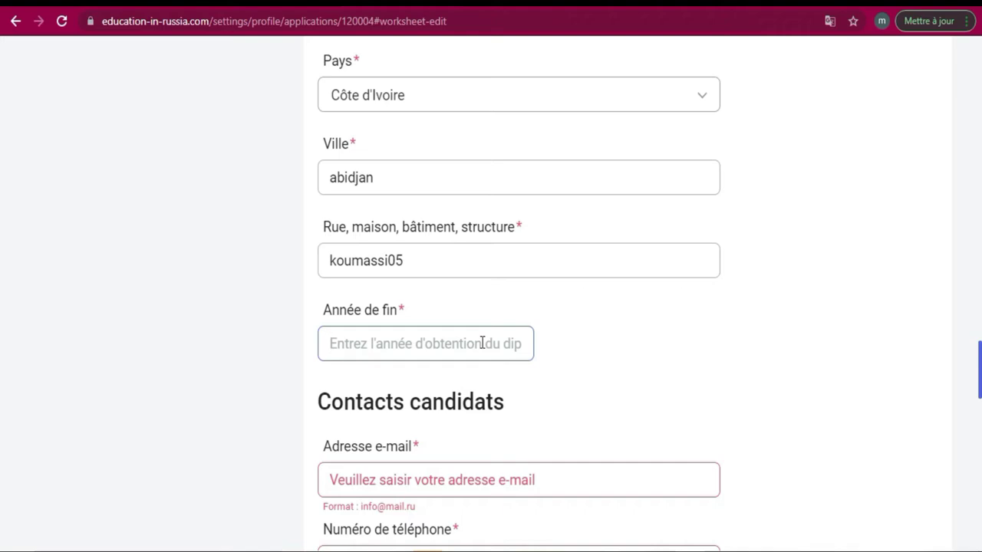
type("2020")
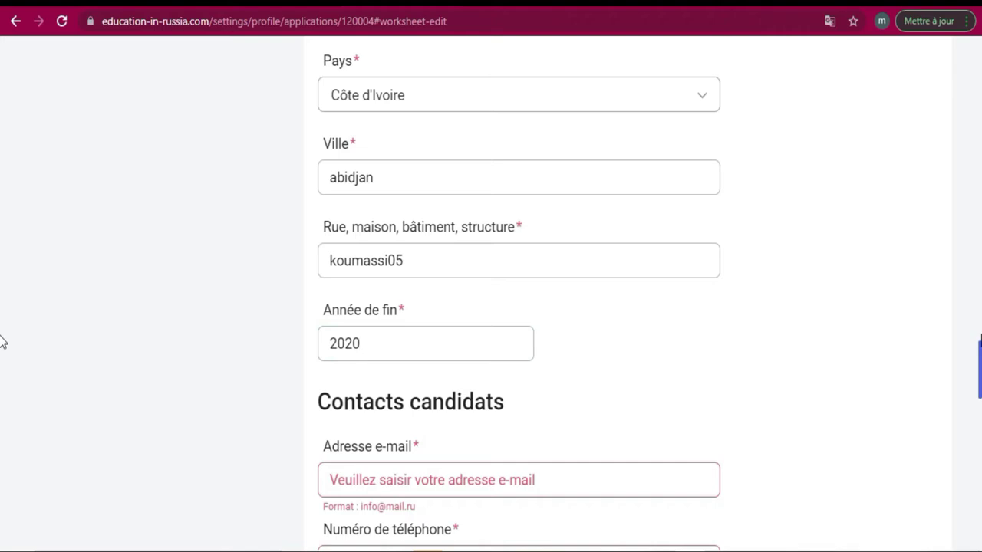
Enter the candidate's e-mail address in Adresse e-mail and dismiss the video notification
scroll(2, 376, "down", 1)
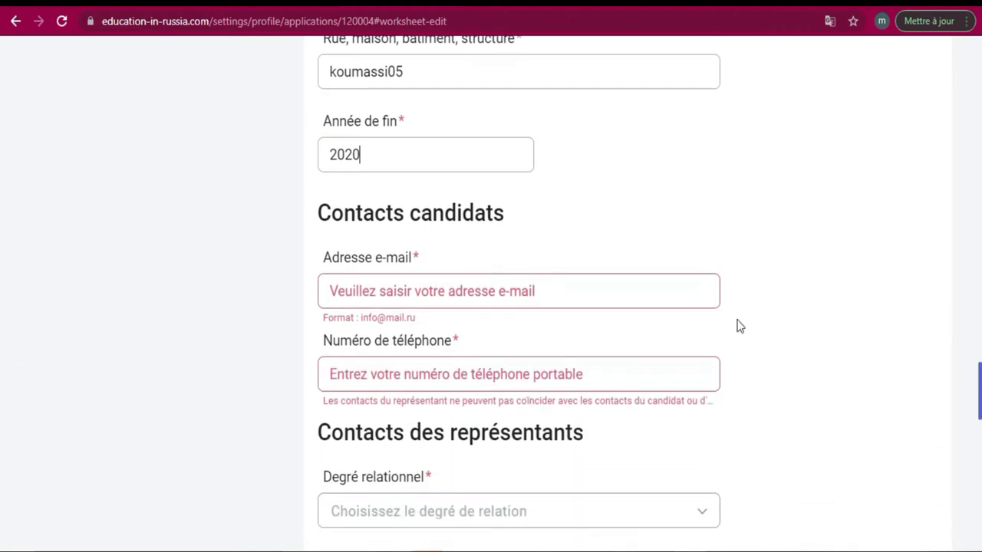
left_click(633, 296)
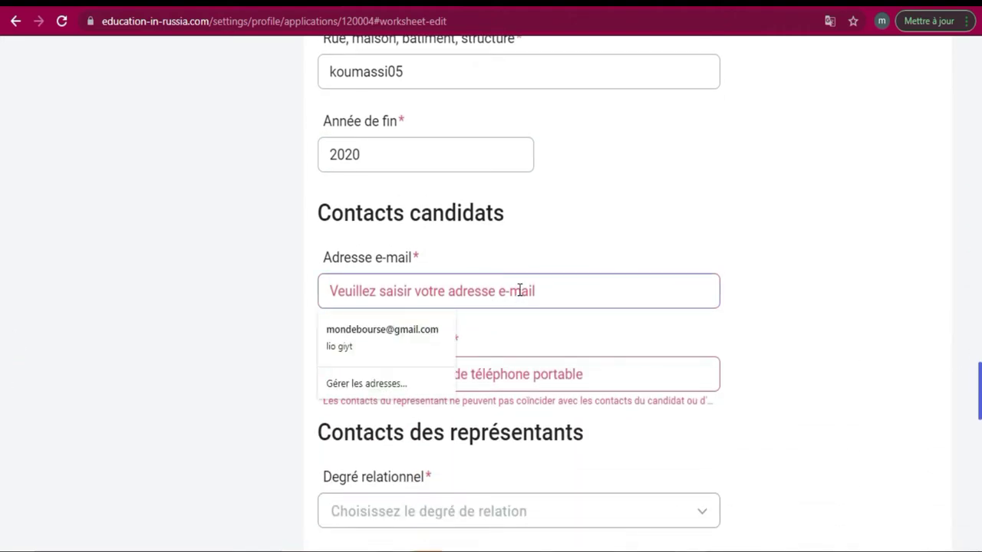
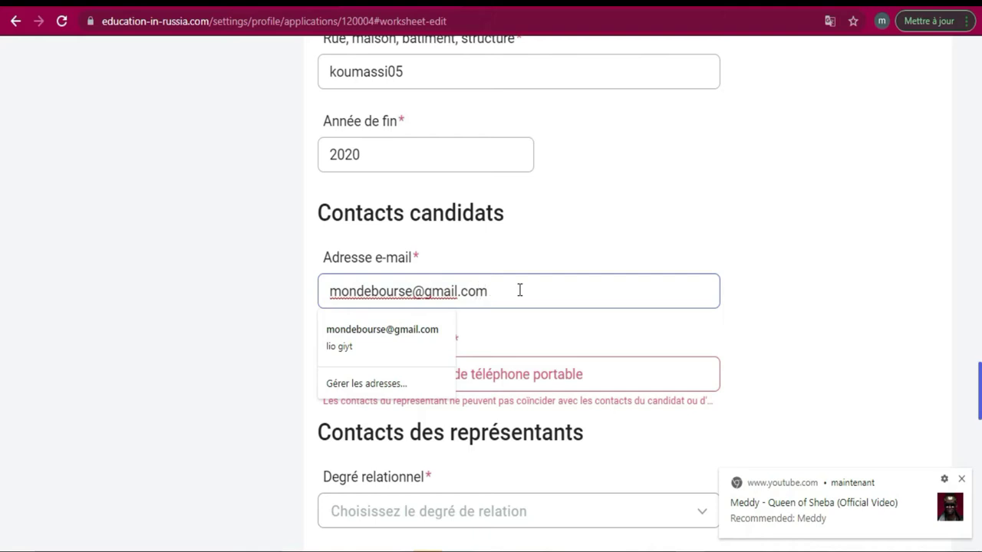
left_click(962, 479)
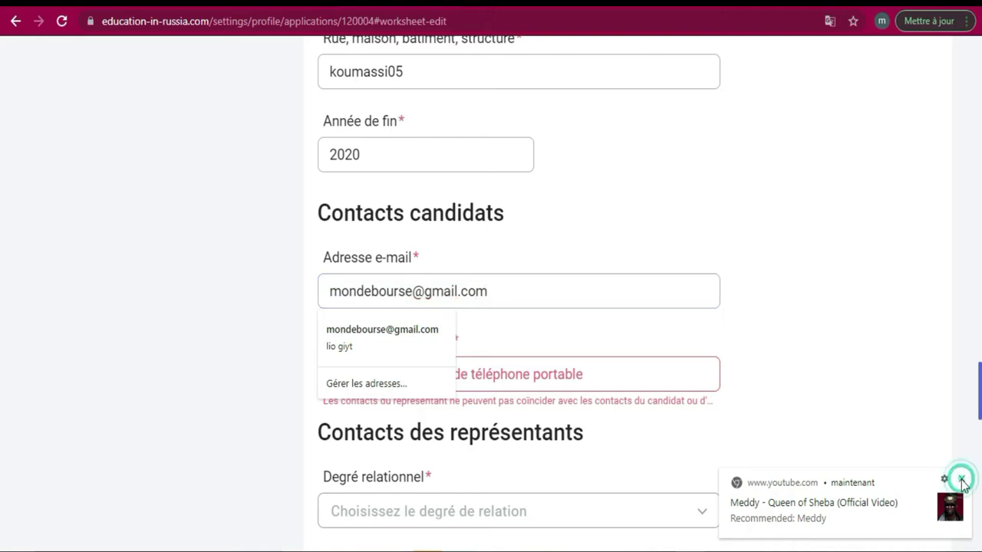
Enter the candidate's mobile number in Numéro de téléphone
left_click(699, 333)
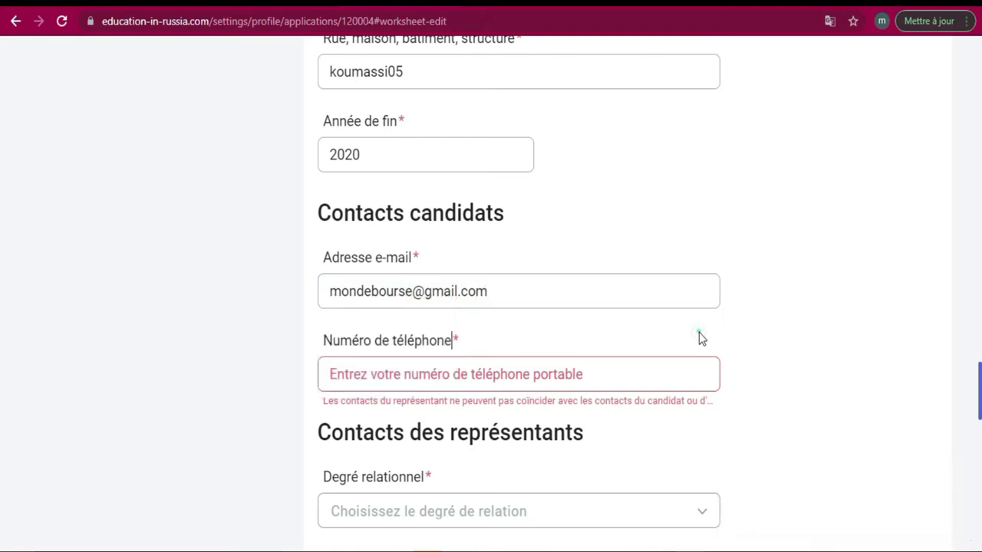
left_click(541, 369)
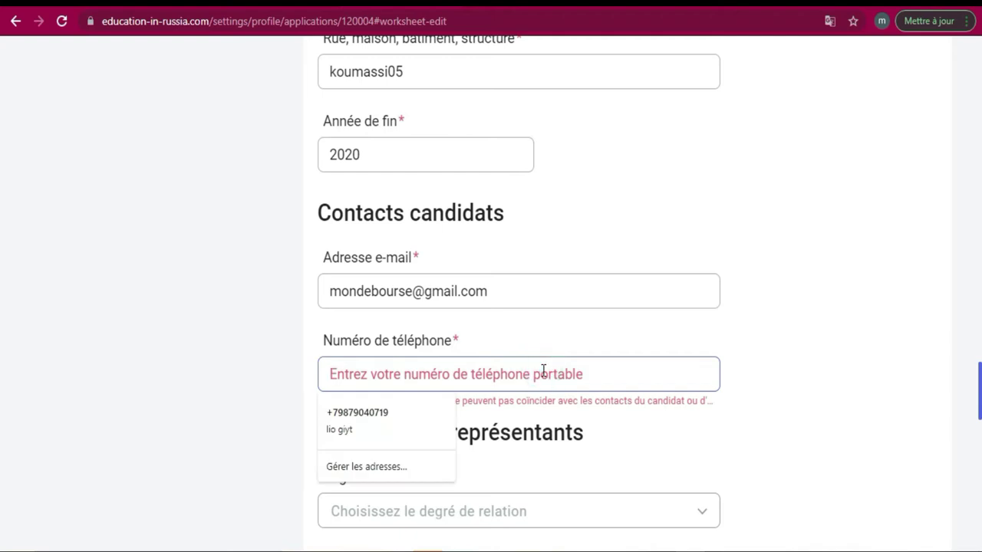
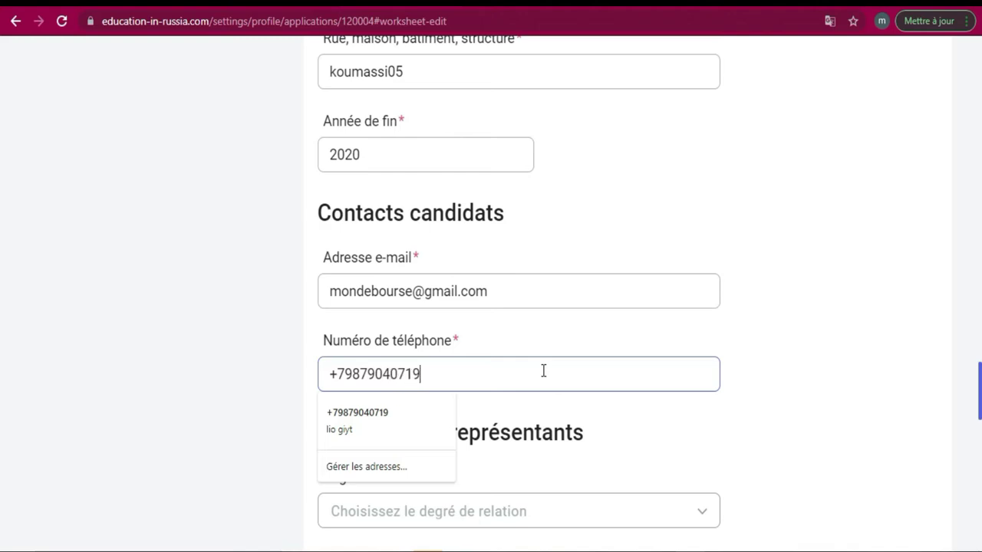
left_click(805, 451)
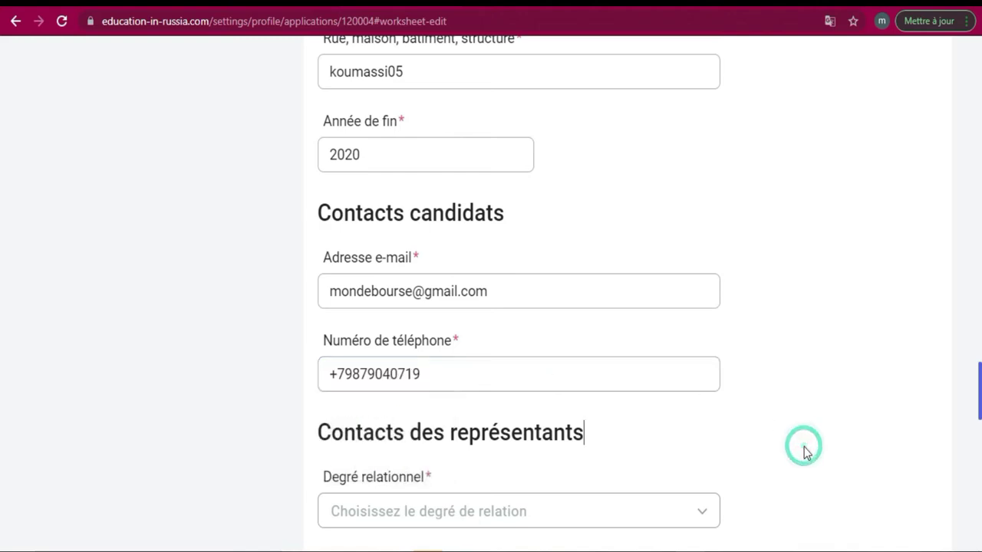
Keep the phone number unchanged and set Degré relationnel to Frère
scroll(1, 381, "down", 3)
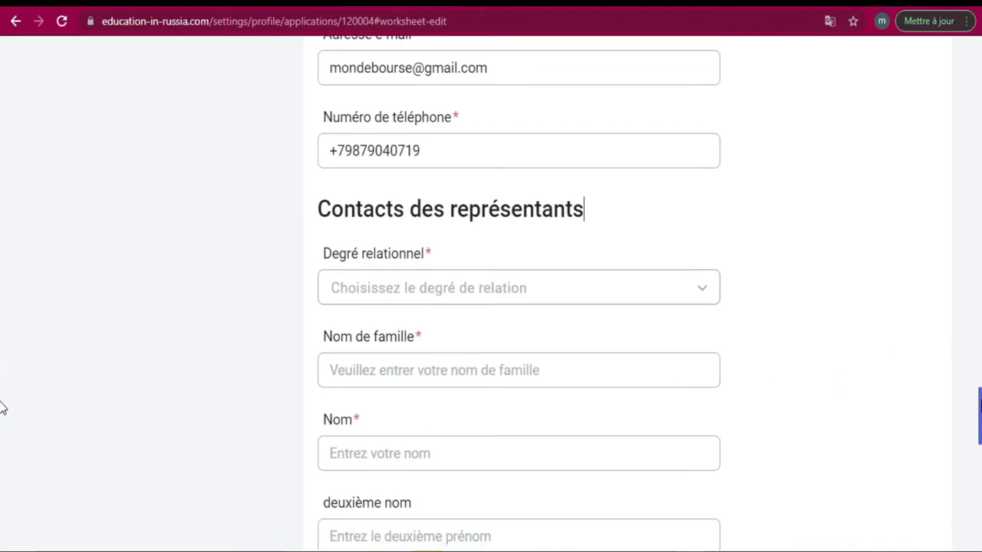
left_click_drag(434, 142, 326, 143)
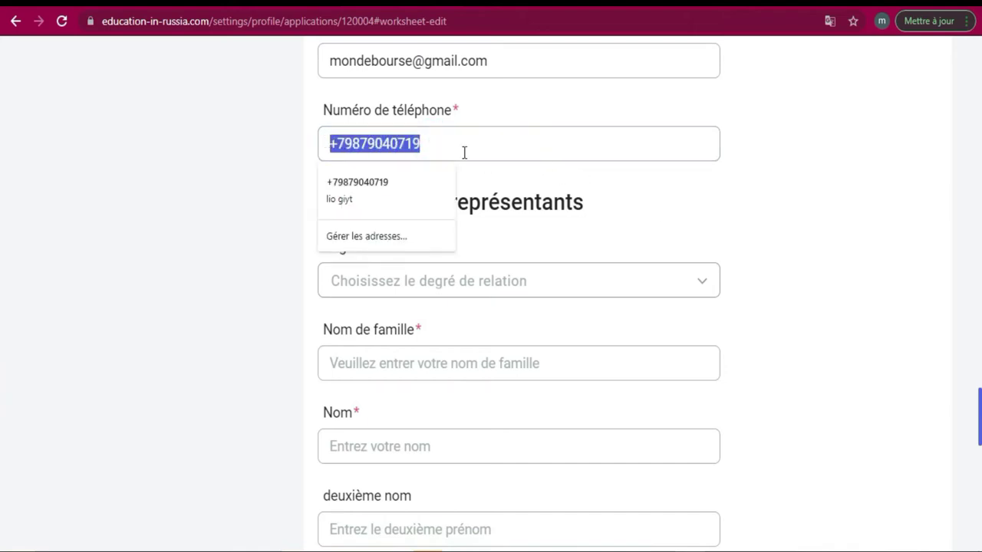
left_click(740, 196)
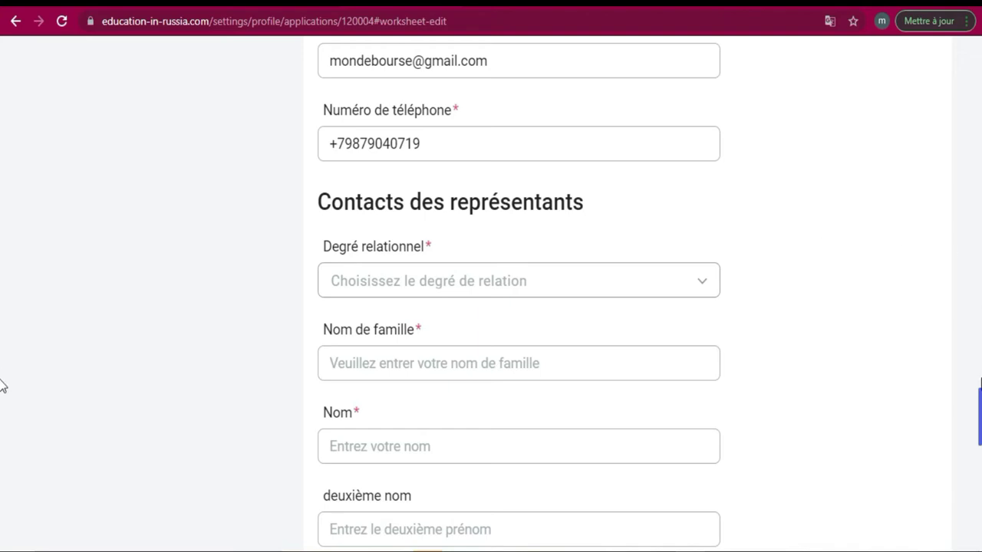
scroll(2, 414, "down", 7)
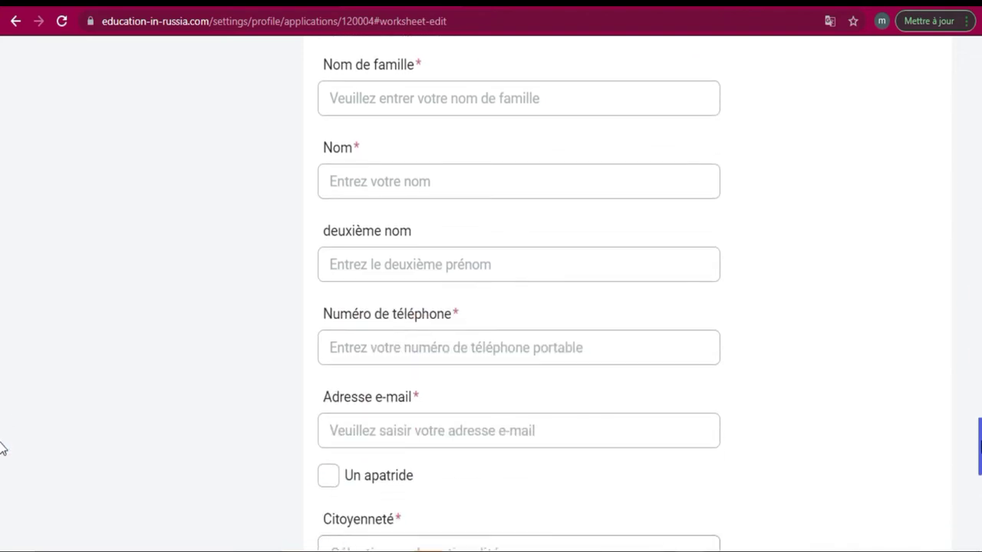
scroll(1, 399, "up", 8)
scroll(2, 399, "up", 2)
scroll(1, 406, "down", 4)
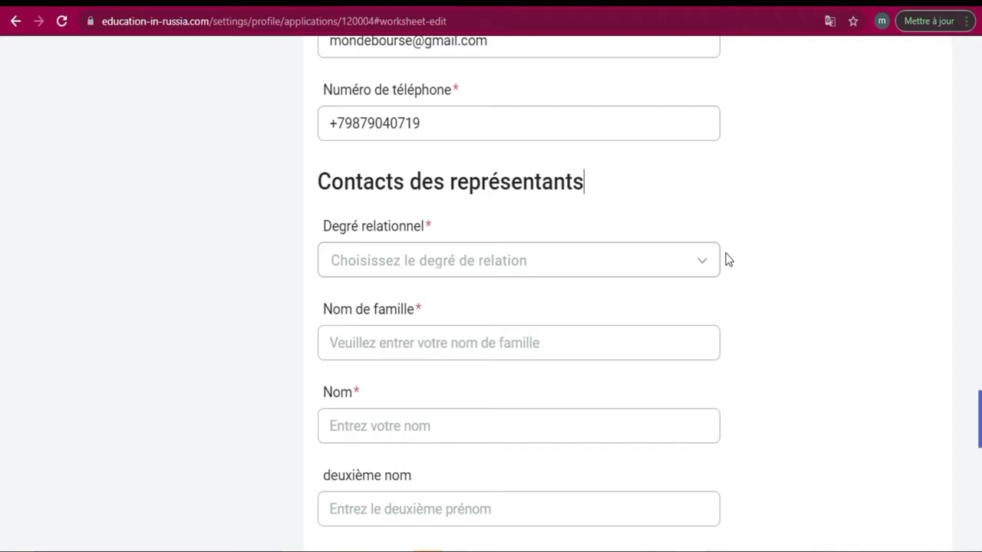
left_click(702, 267)
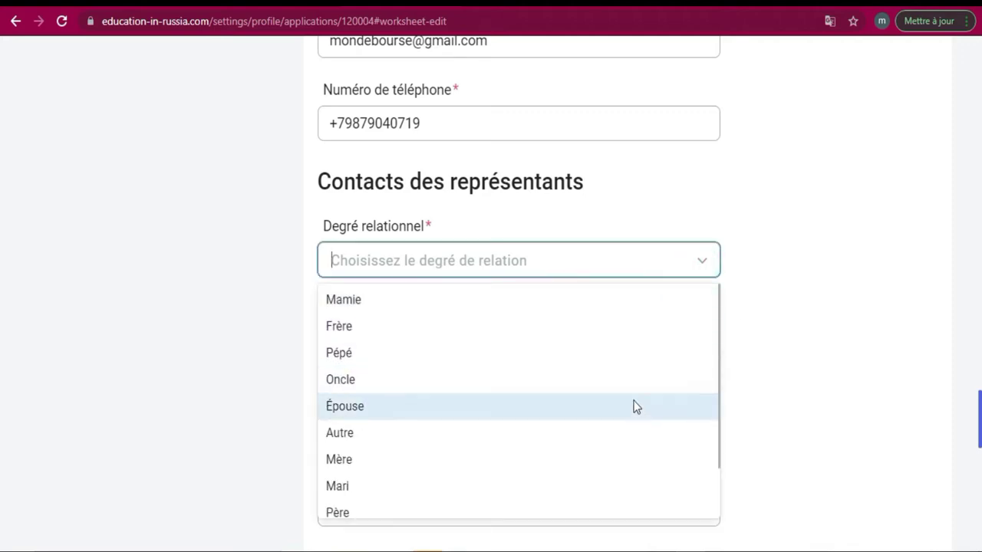
left_click(620, 335)
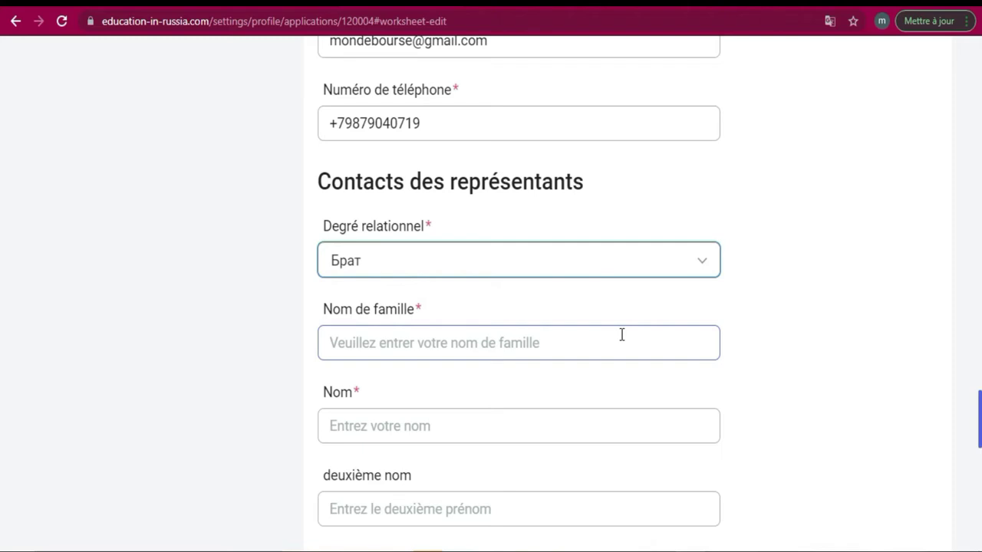
Enter the representative's surname in Nom de famille and first name in Nom
left_click(679, 351)
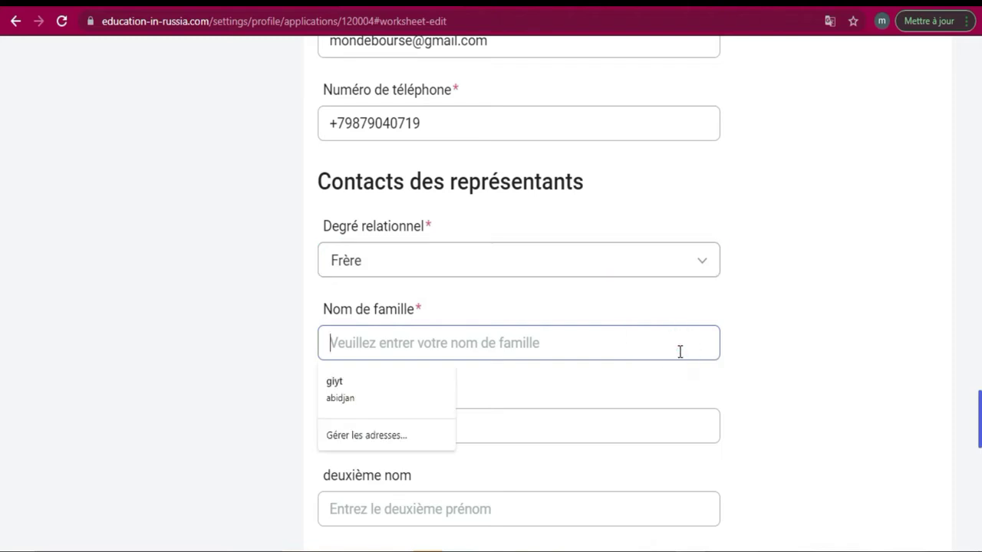
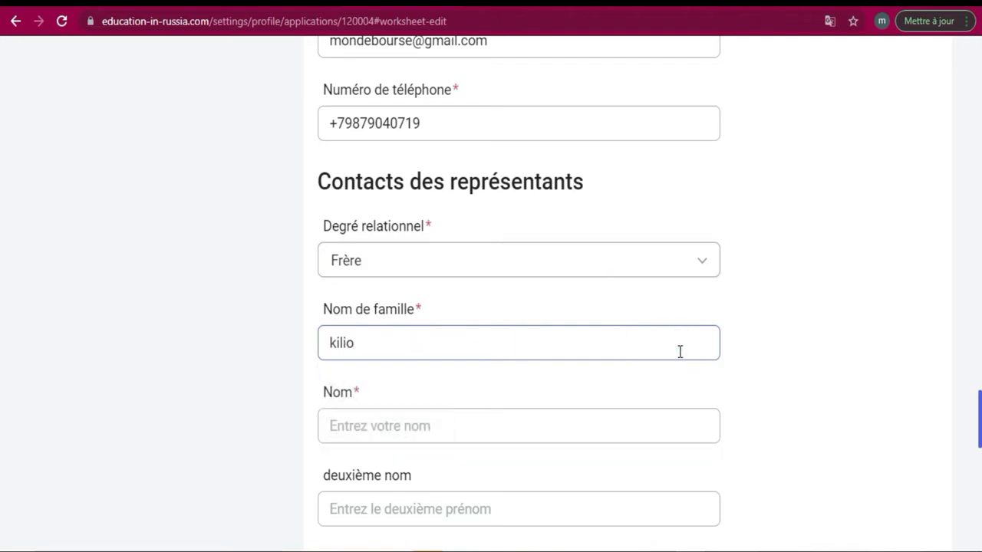
left_click(449, 427)
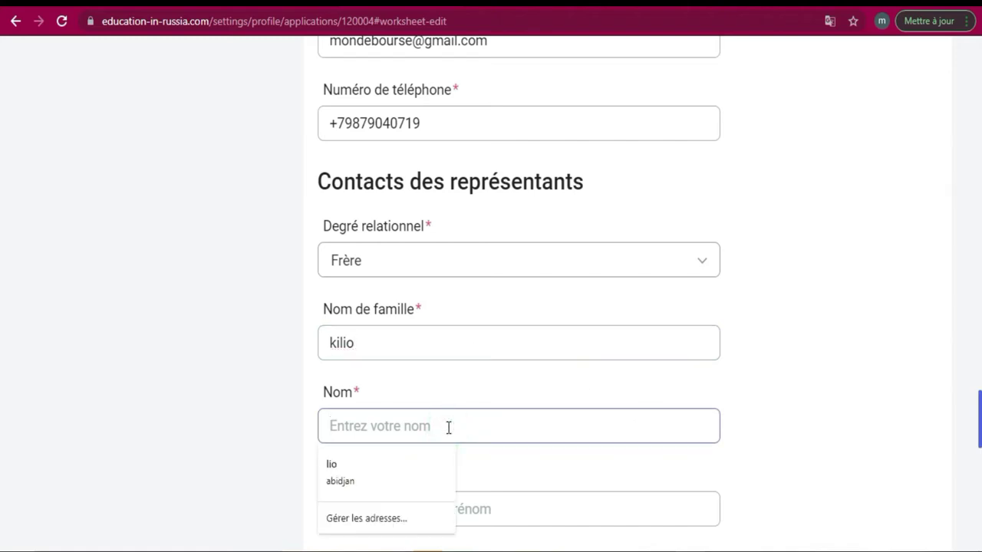
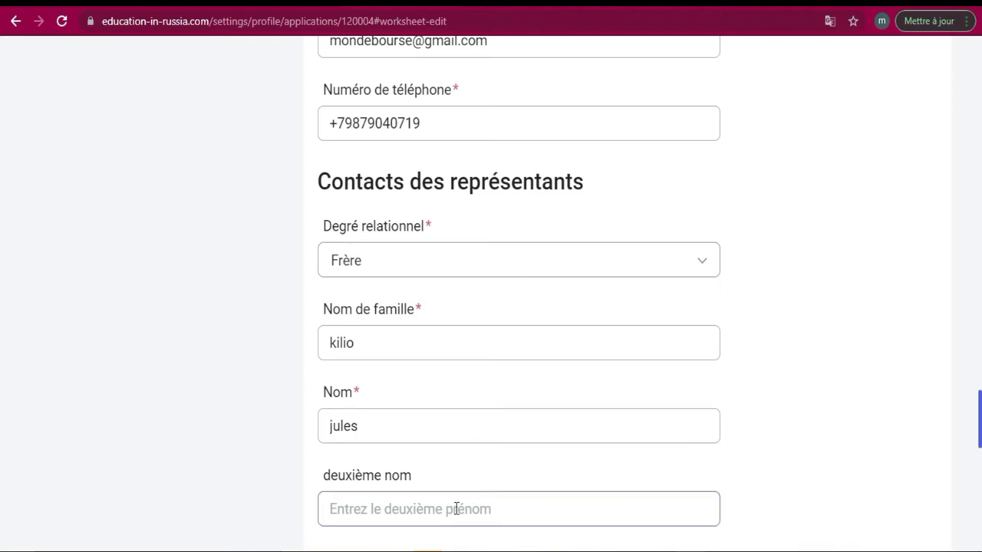
scroll(2, 418, "down", 3)
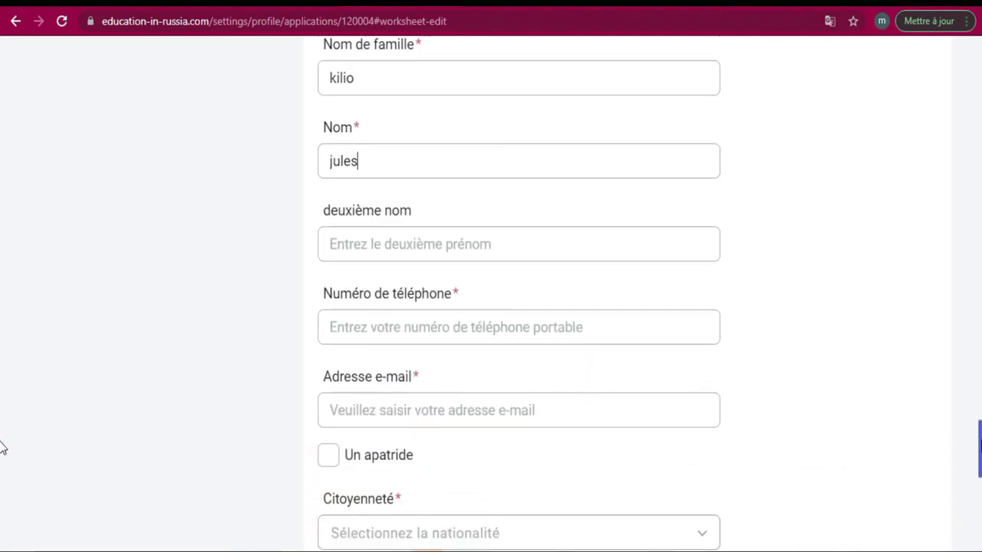
Enter the representative's phone number and their e-mail address in Adresse e-mail
left_click(601, 326)
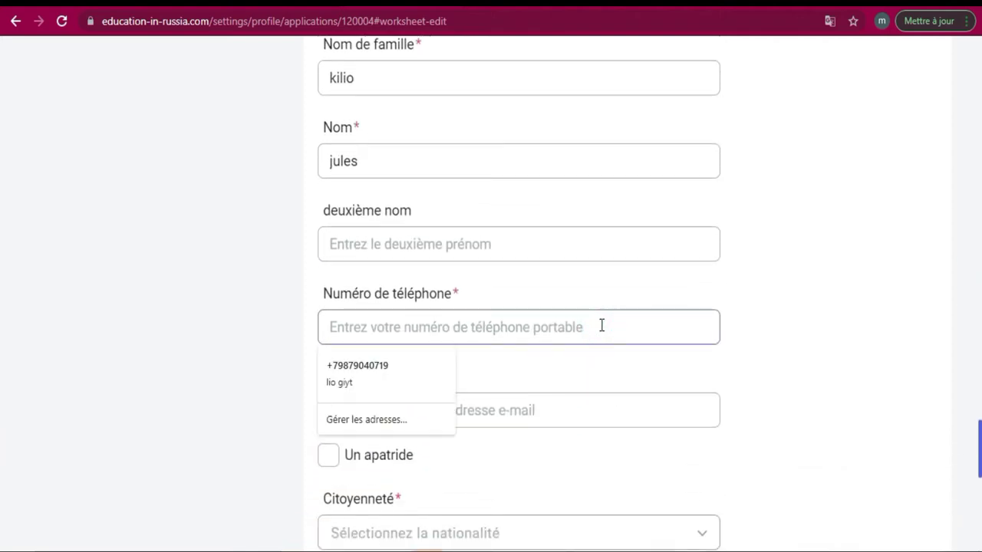
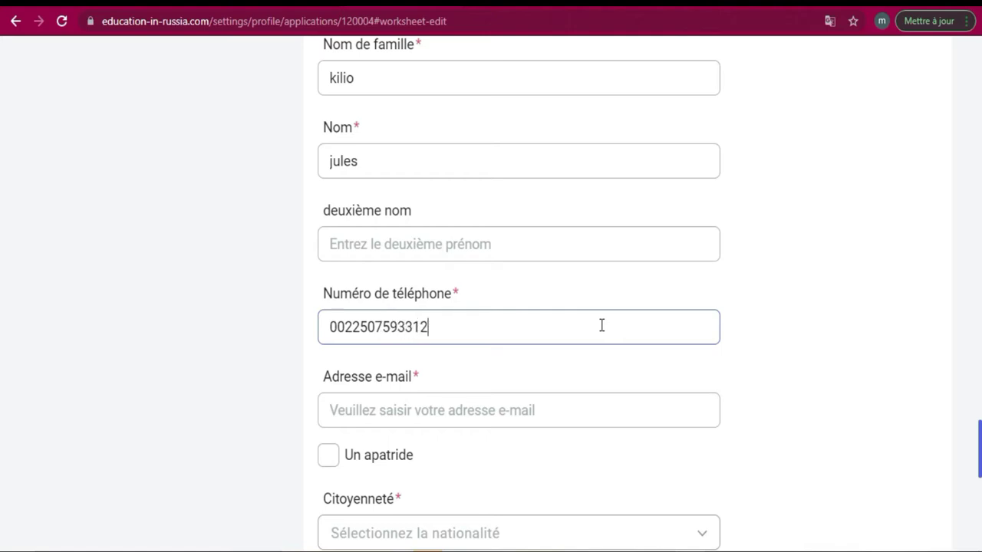
left_click(536, 405)
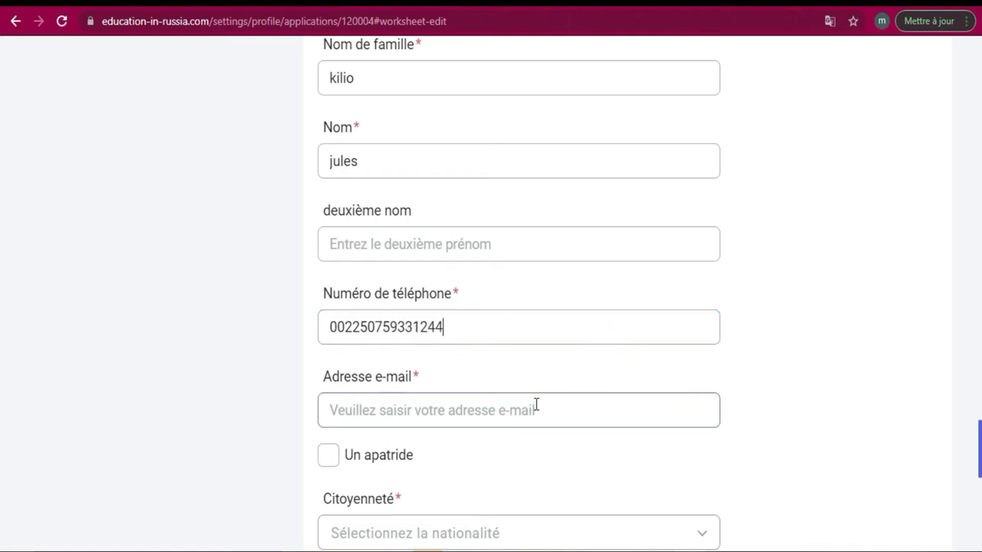
left_click(535, 405)
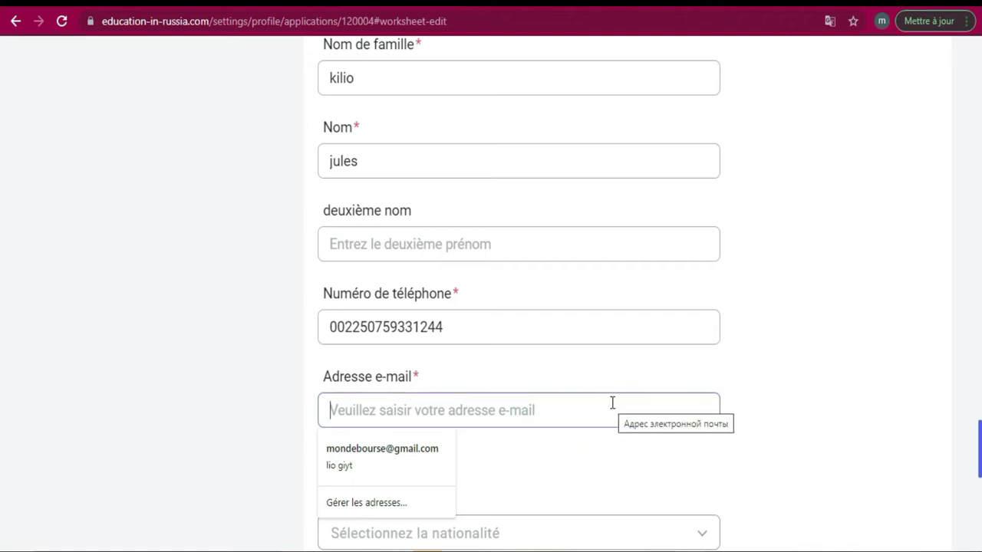
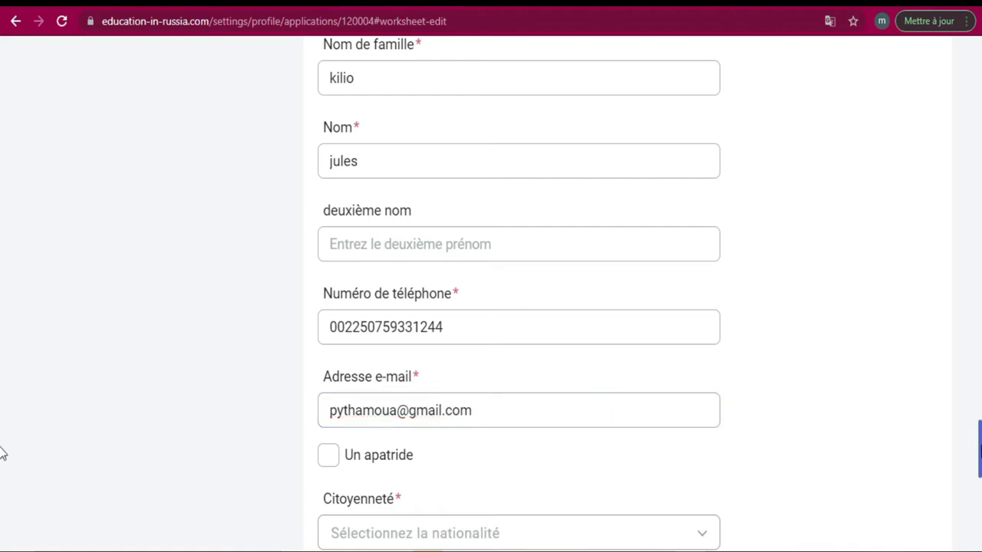
scroll(1, 456, "down", 2)
scroll(2, 469, "down", 1)
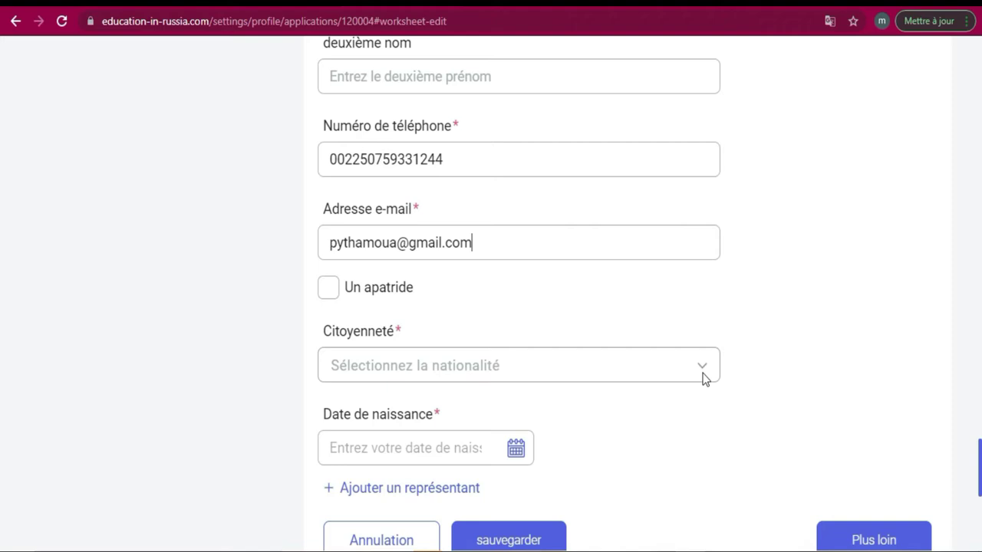
Set the representative's Citoyenneté to Côte d'Ivoire
left_click(704, 377)
left_click(705, 375)
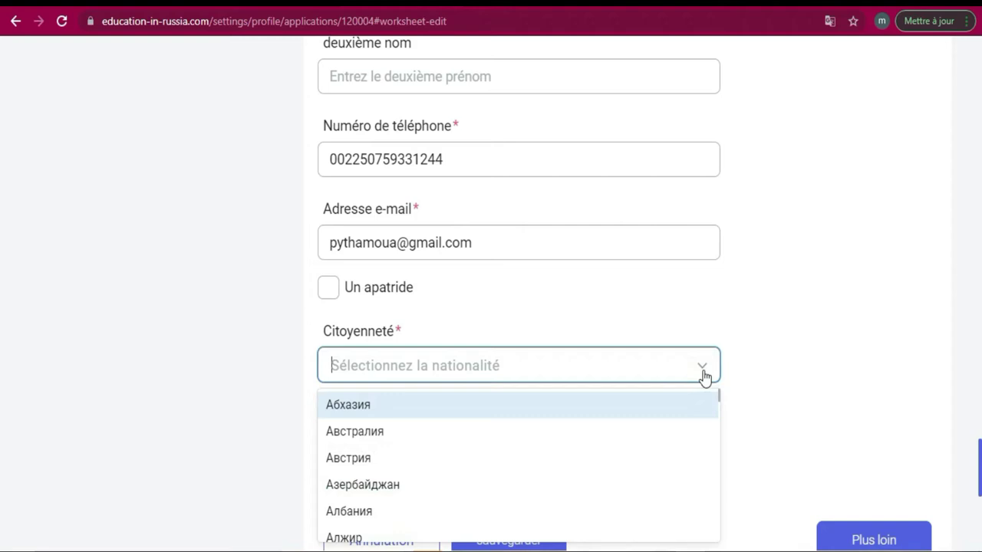
left_click(3, 447)
scroll(3, 456, "down", 2)
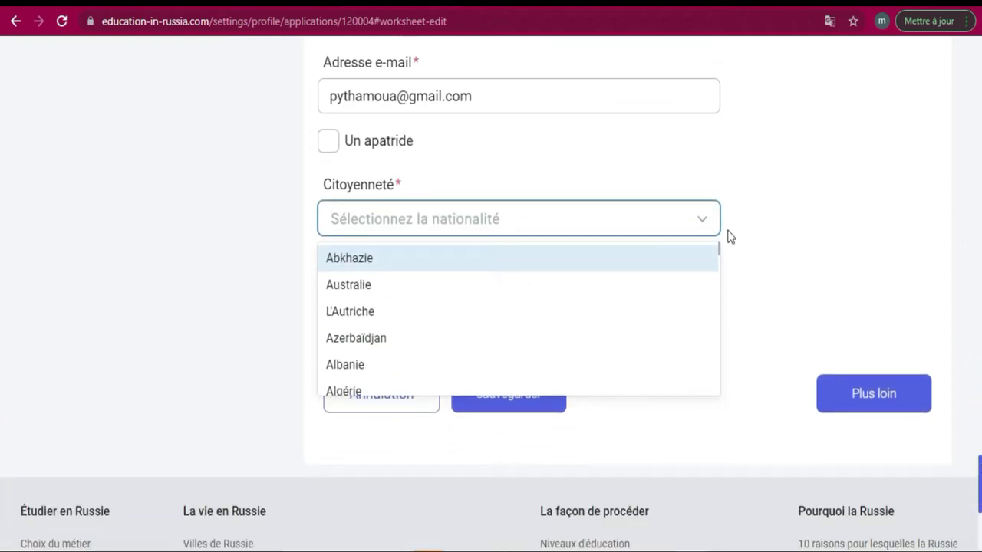
scroll(720, 258, "down", 1)
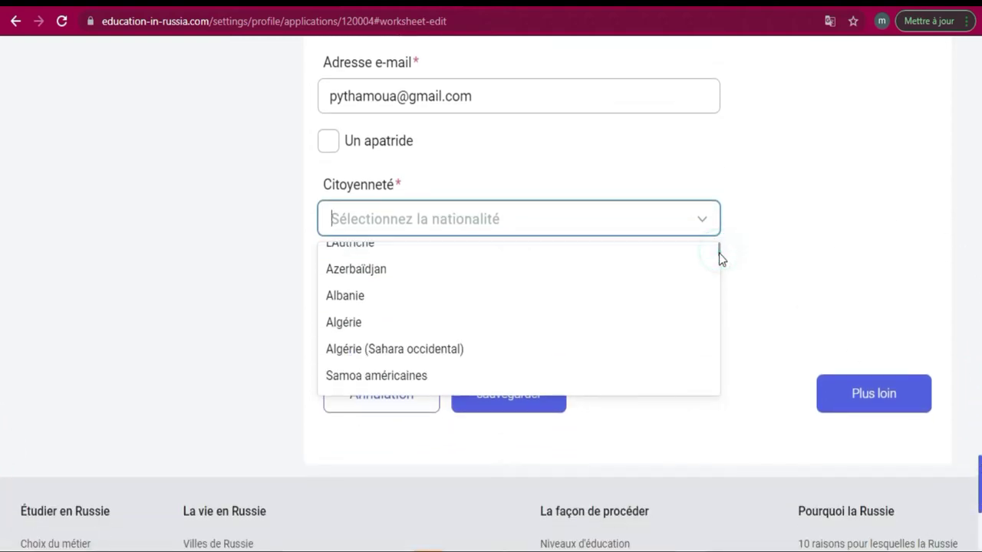
left_click_drag(719, 253, 719, 314)
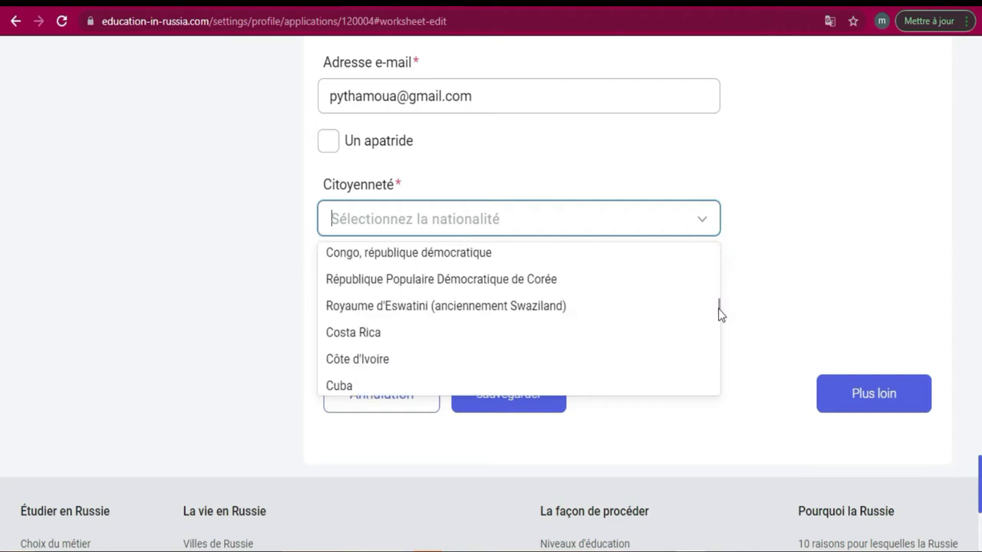
left_click(512, 371)
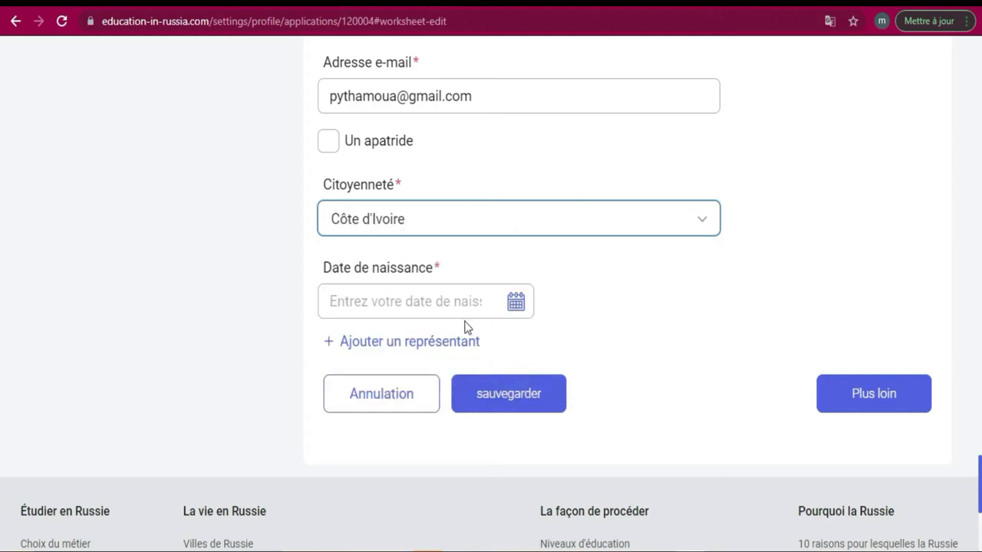
left_click(454, 301)
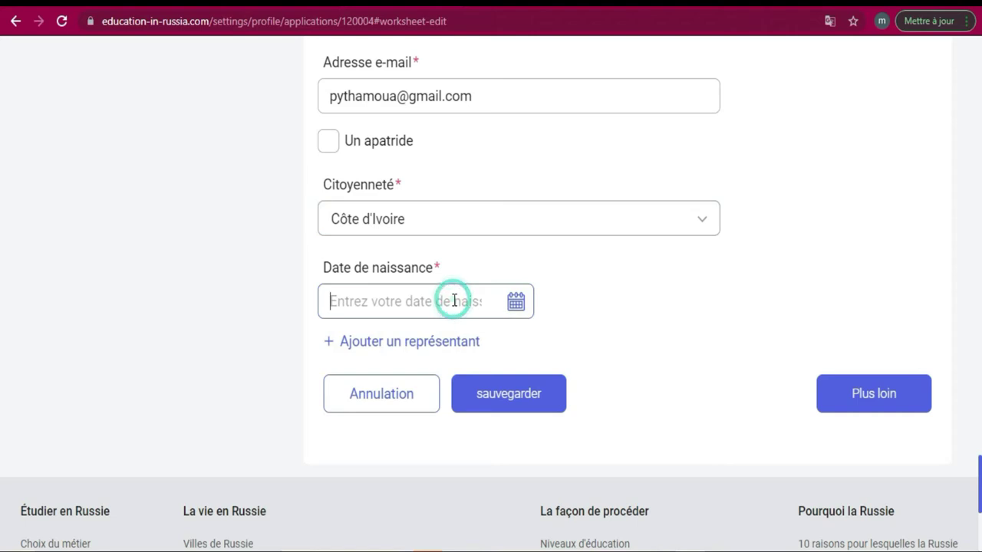
left_click(516, 301)
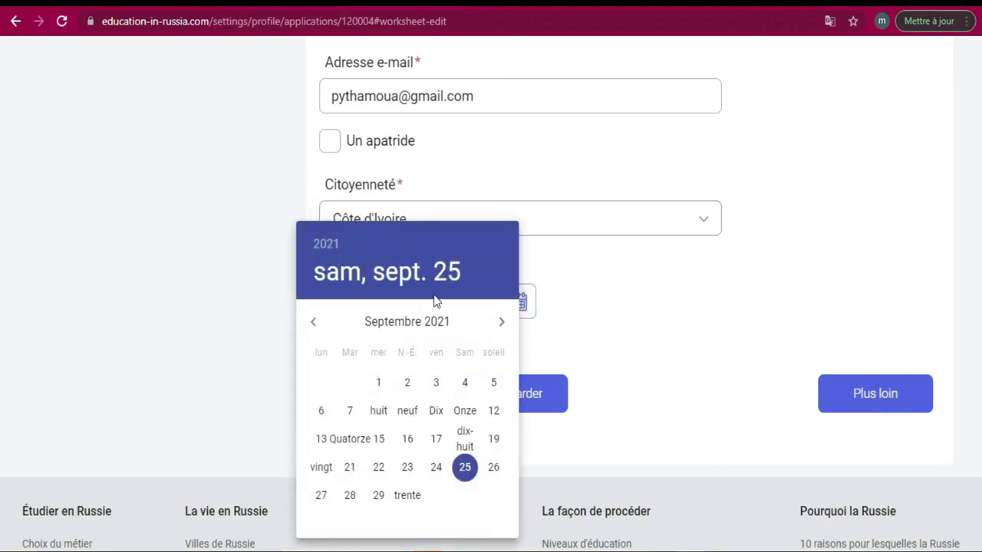
left_click(321, 246)
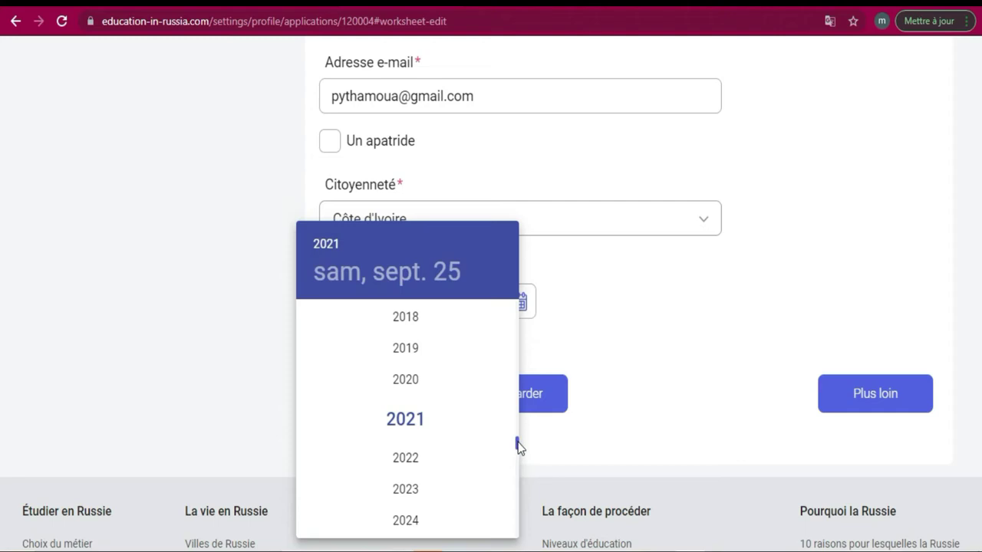
left_click_drag(519, 446, 515, 406)
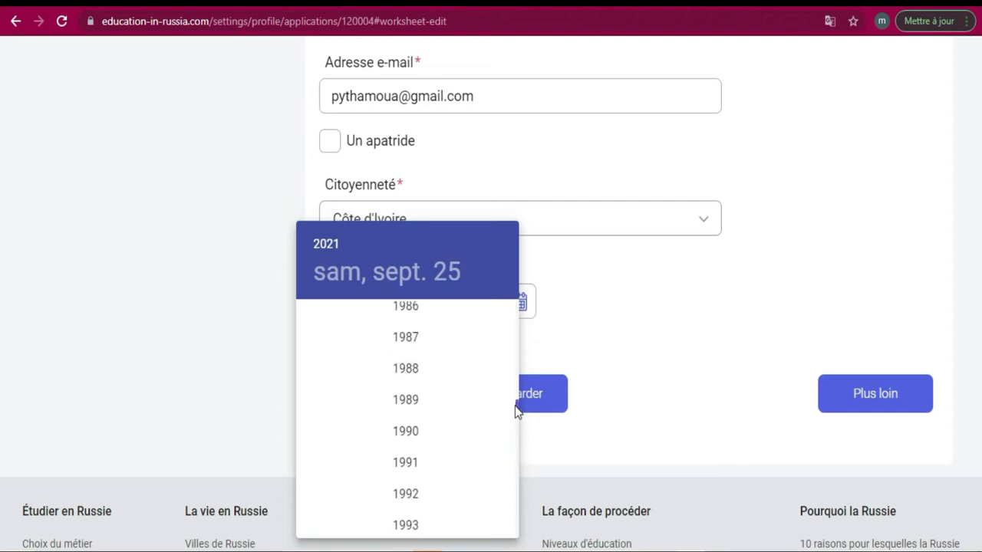
left_click(418, 460)
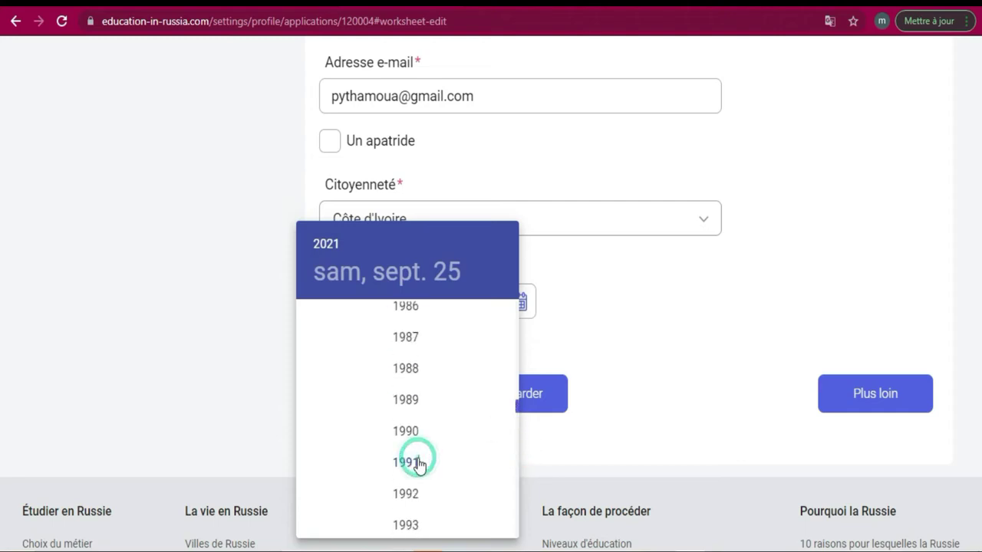
left_click(379, 495)
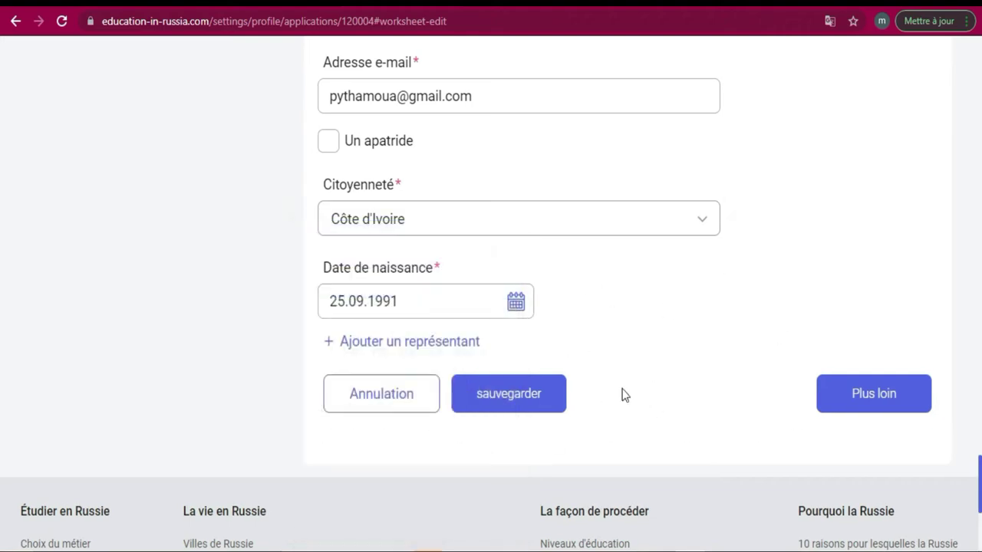
mouse_move(978, 466)
left_mouse_down()
mouse_move(978, 213)
mouse_move(978, 477)
left_mouse_up()
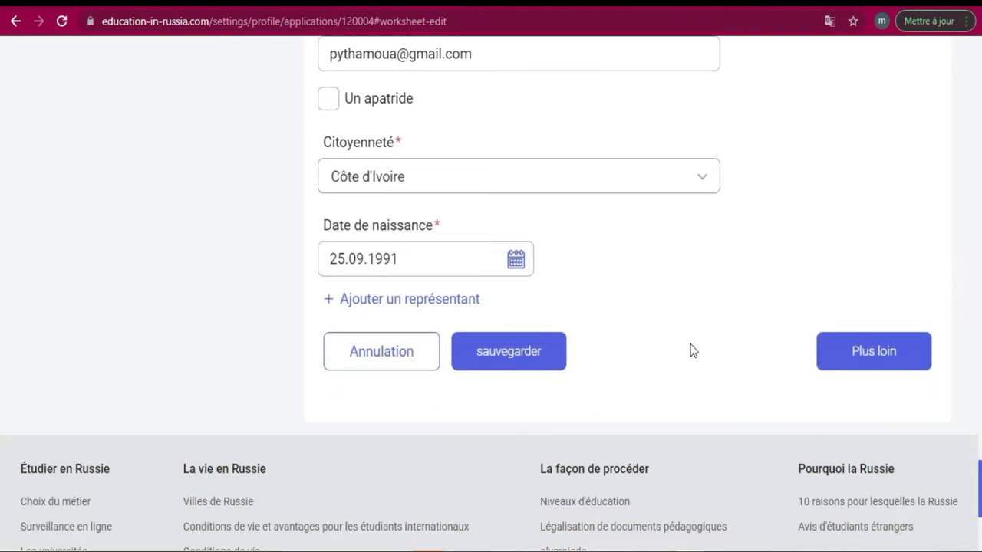
left_click(522, 358)
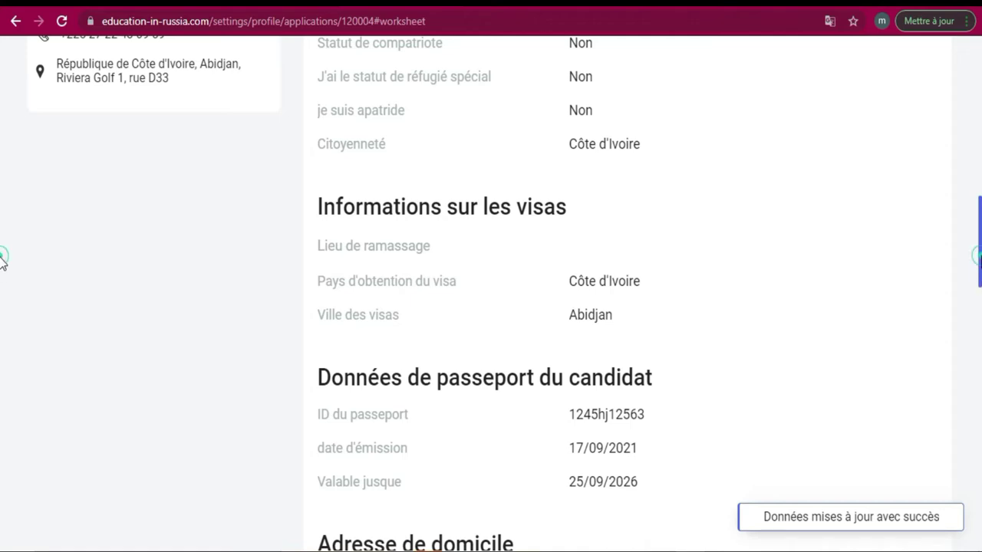
Review the worksheet summary's representative entry, then continue to the statement step
scroll(2, 261, "down", 12)
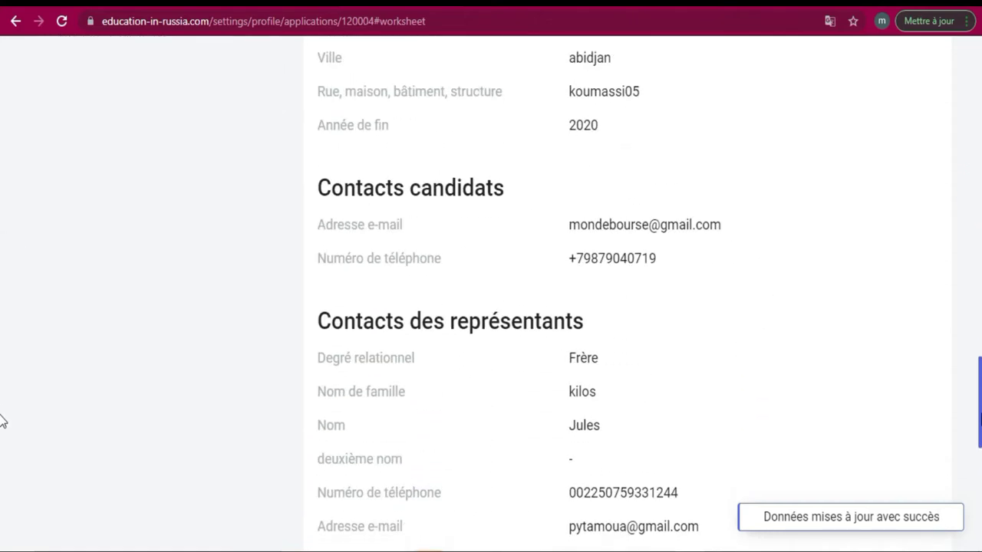
scroll(3, 418, "down", 7)
scroll(2, 413, "up", 5)
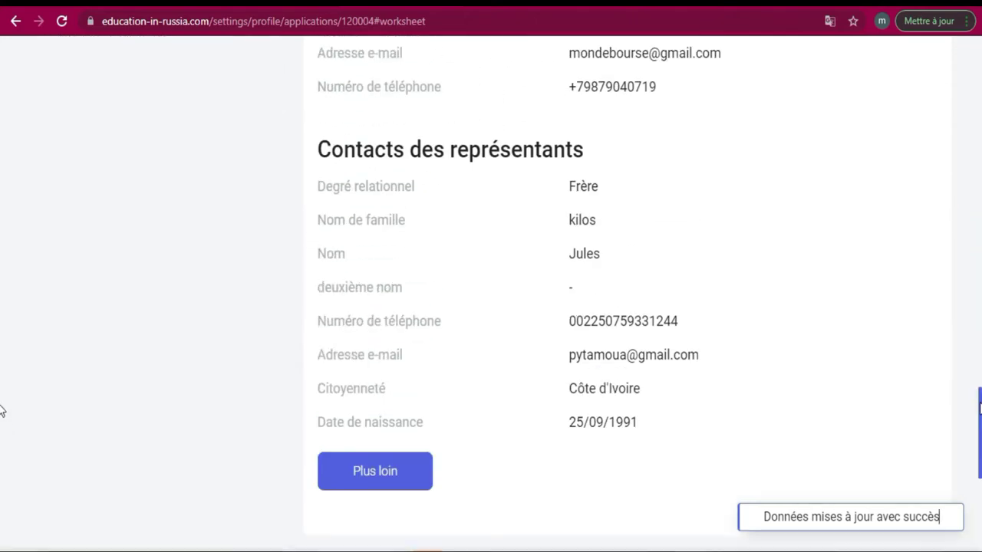
scroll(2, 237, "up", 12)
left_click_drag(976, 230, 975, 132)
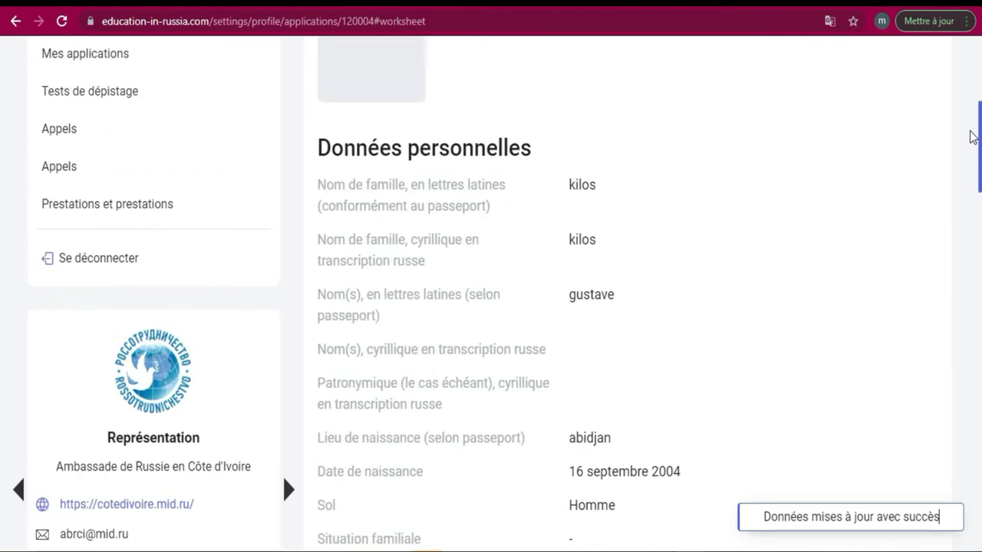
left_click_drag(972, 136, 971, 131)
scroll(4, 357, "down", 15)
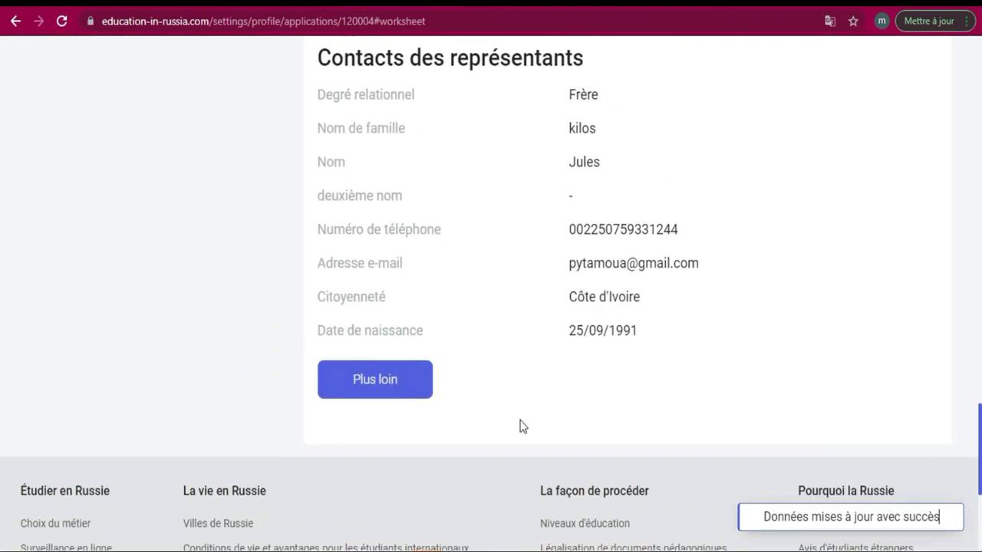
left_click(355, 379)
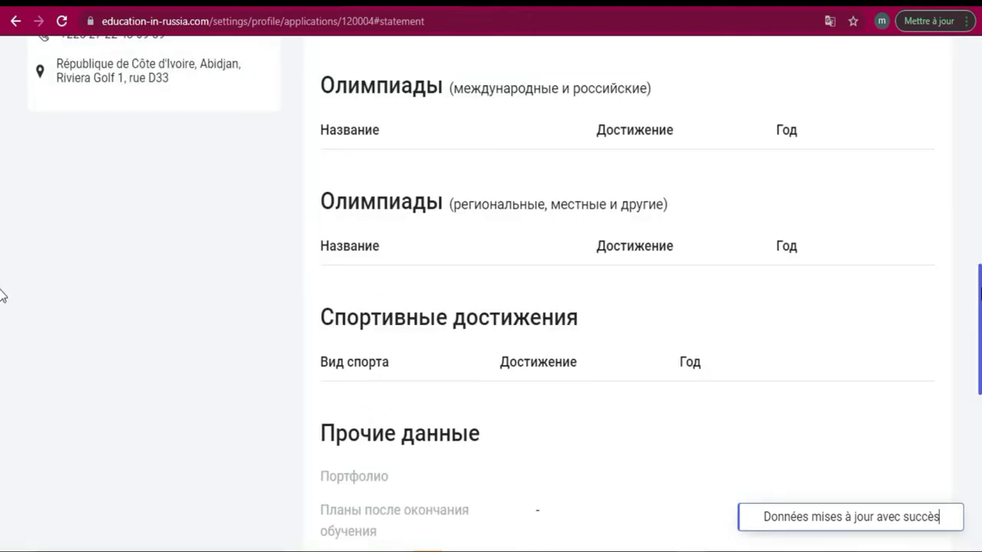
Scroll through the Déclaration page's empty programme, university and language sections
left_click_drag(980, 294, 979, 109)
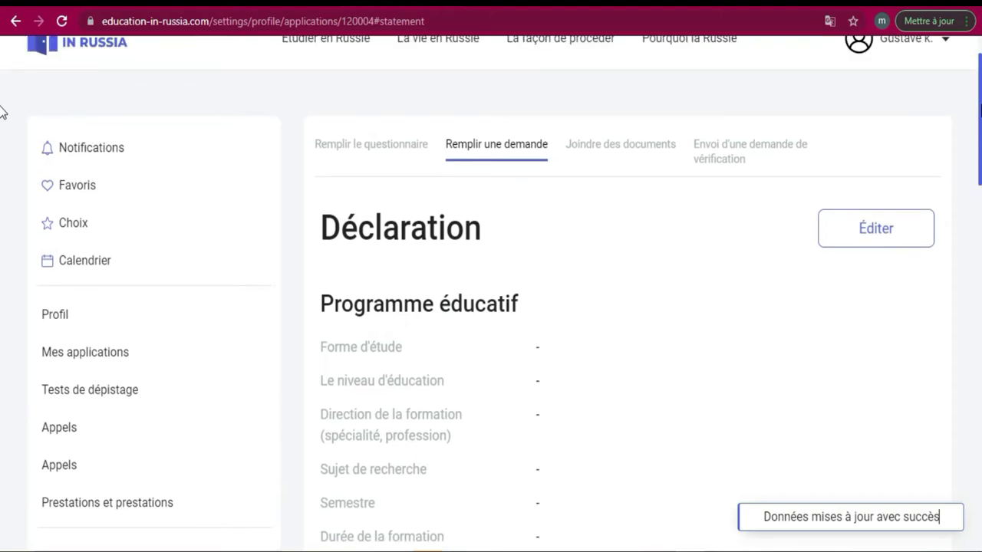
scroll(1, 115, "down", 1)
scroll(2, 158, "down", 1)
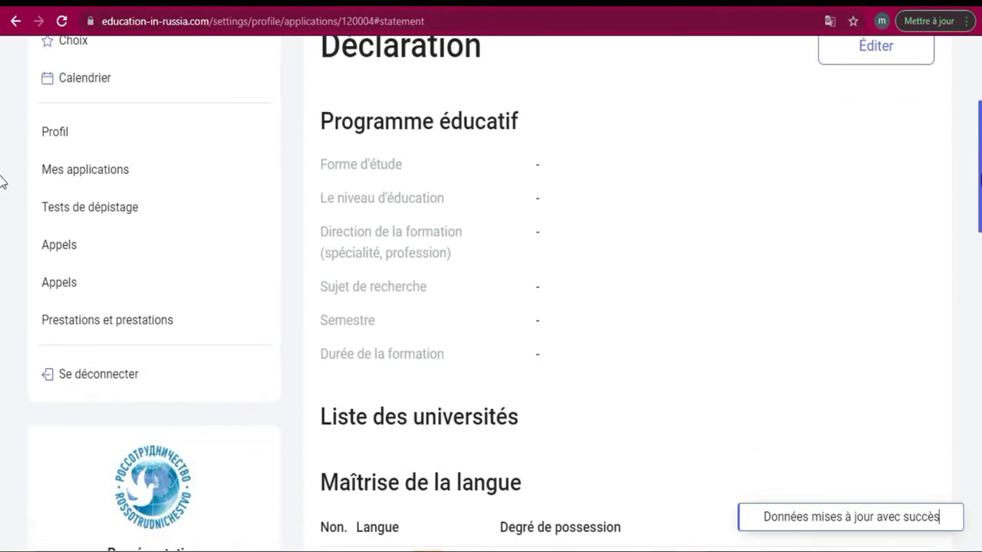
scroll(2, 154, "up", 3)
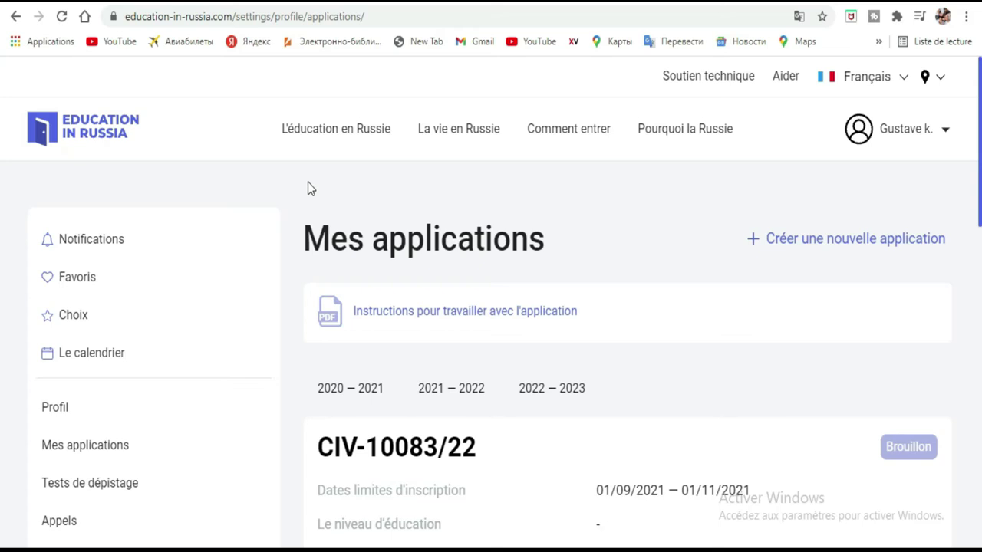
Select and review the embassy contact details on the page
scroll(307, 184, "down", 5)
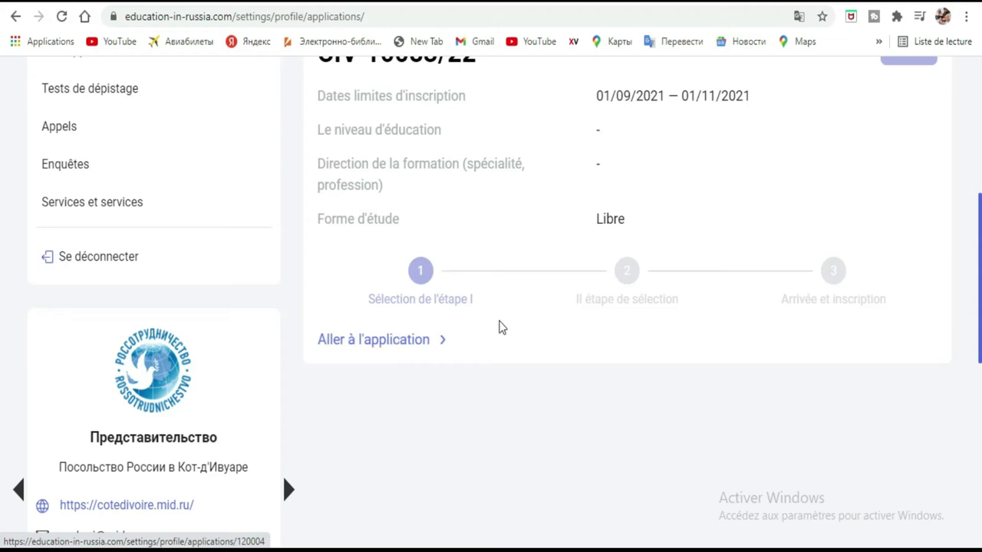
scroll(499, 321, "down", 2)
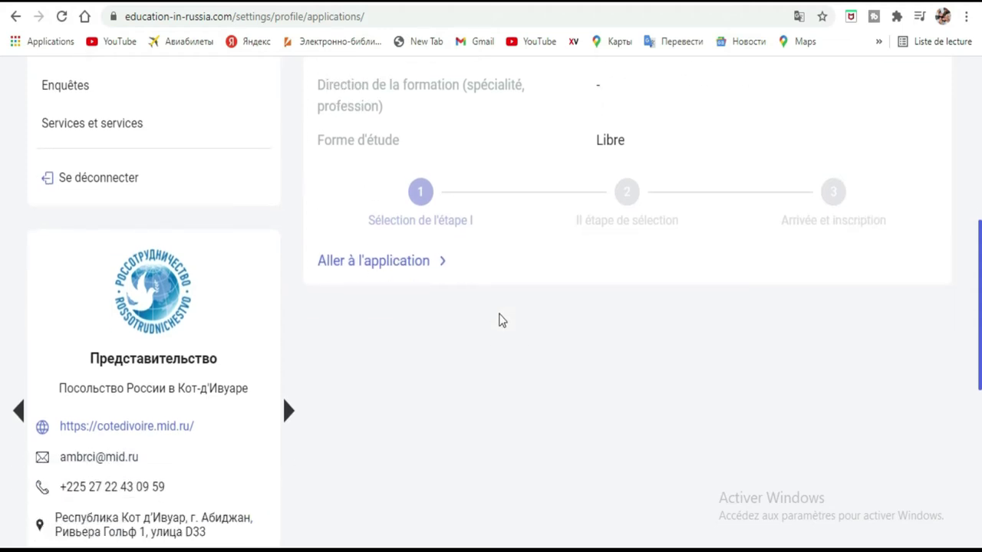
left_click_drag(53, 340, 255, 542)
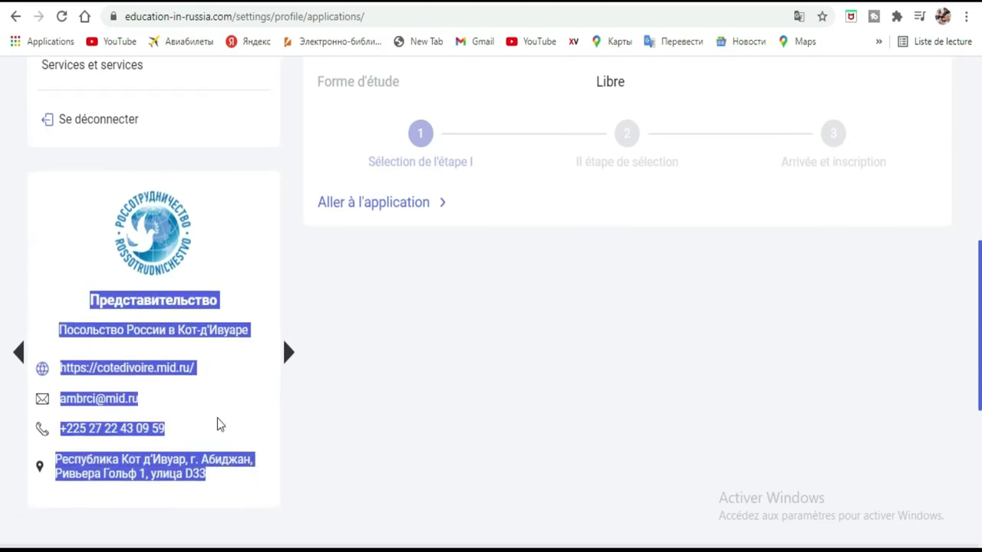
left_click(216, 379)
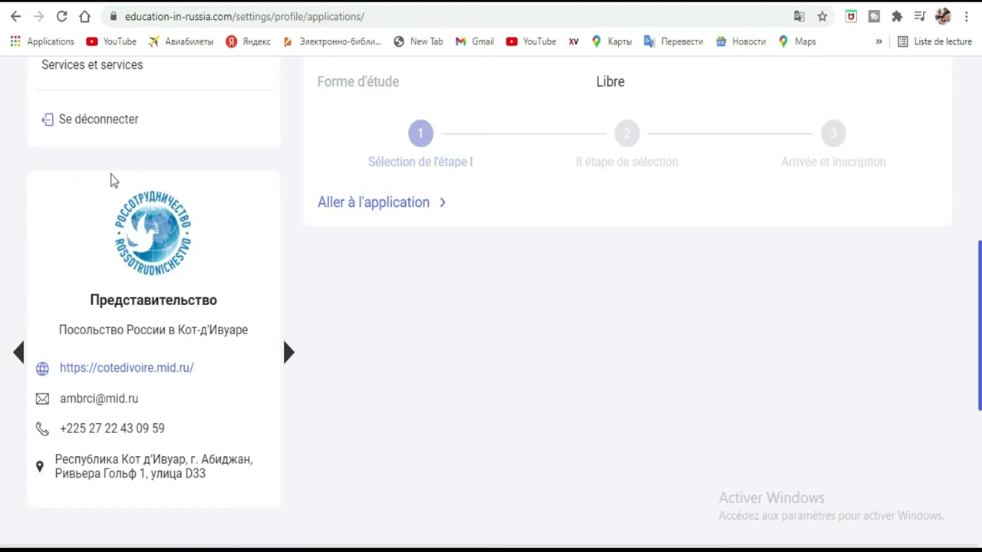
left_click_drag(81, 293, 261, 494)
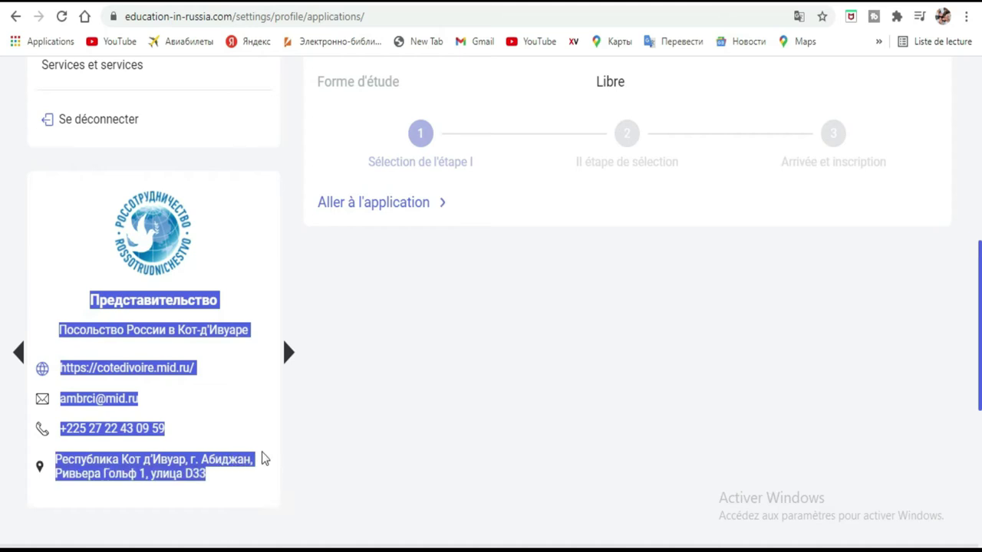
left_click(241, 394)
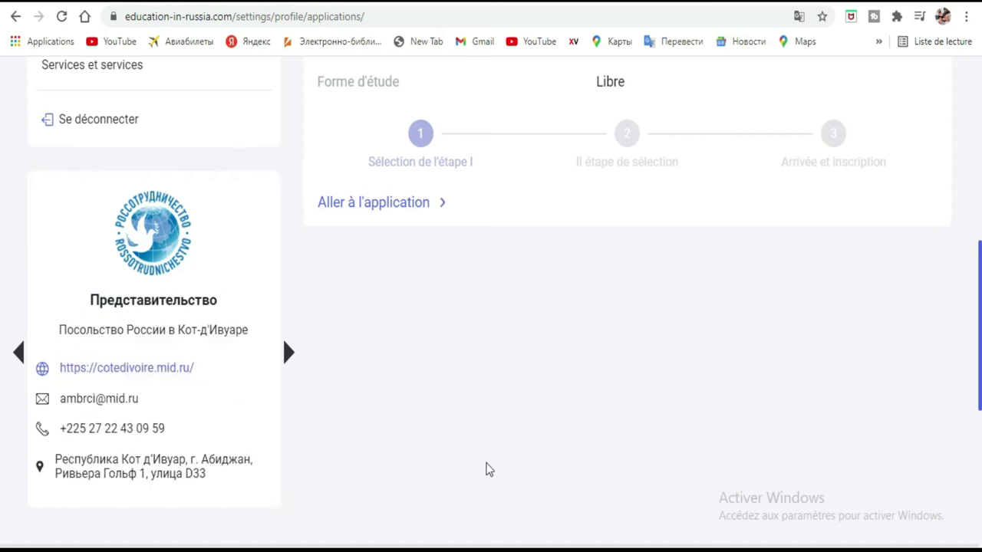
Open the draft application card via Aller à l'application
scroll(644, 234, "up", 5)
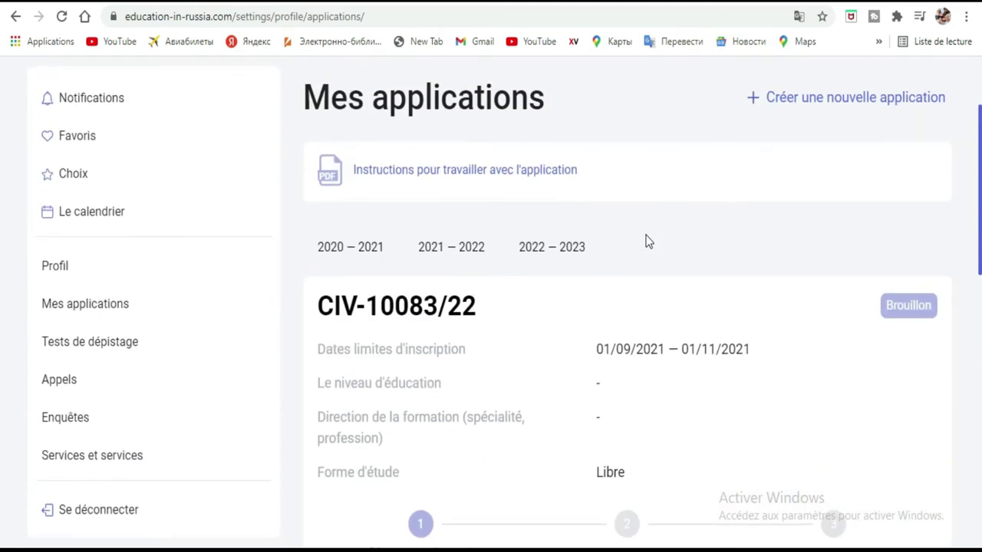
scroll(647, 241, "down", 2)
left_click(393, 441)
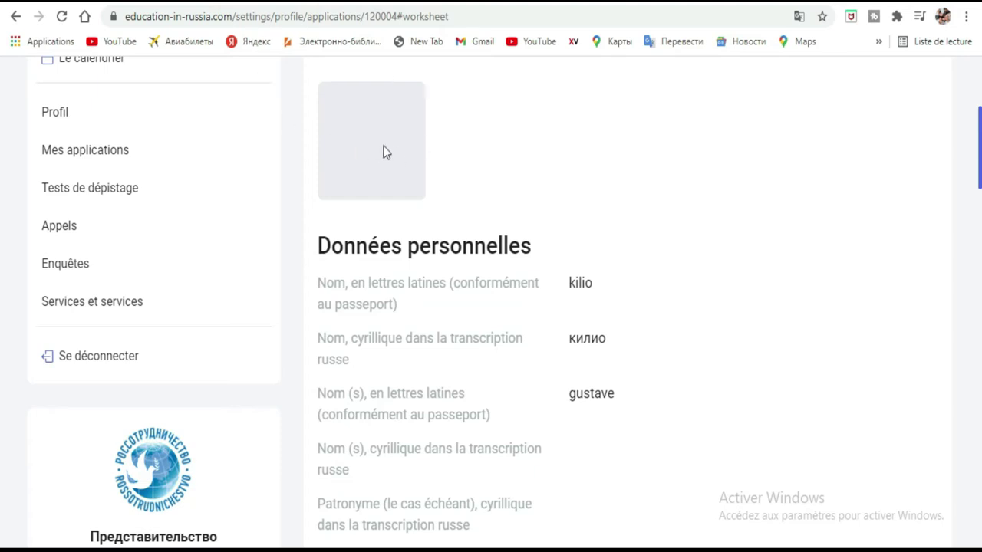
Switch the Formulaire de candidature into edit mode with Éditer
scroll(707, 175, "down", 3)
scroll(544, 134, "up", 5)
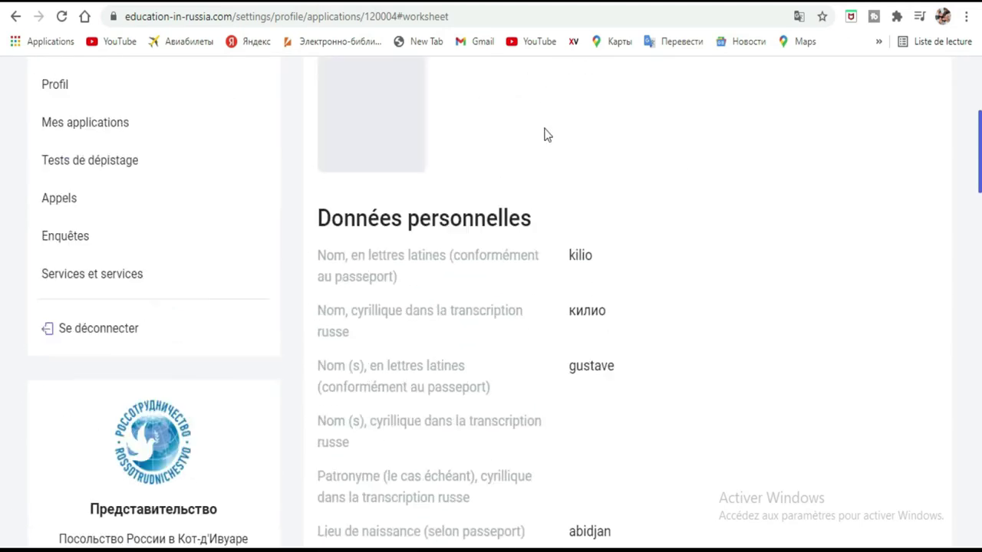
scroll(675, 228, "down", 5)
scroll(713, 226, "up", 5)
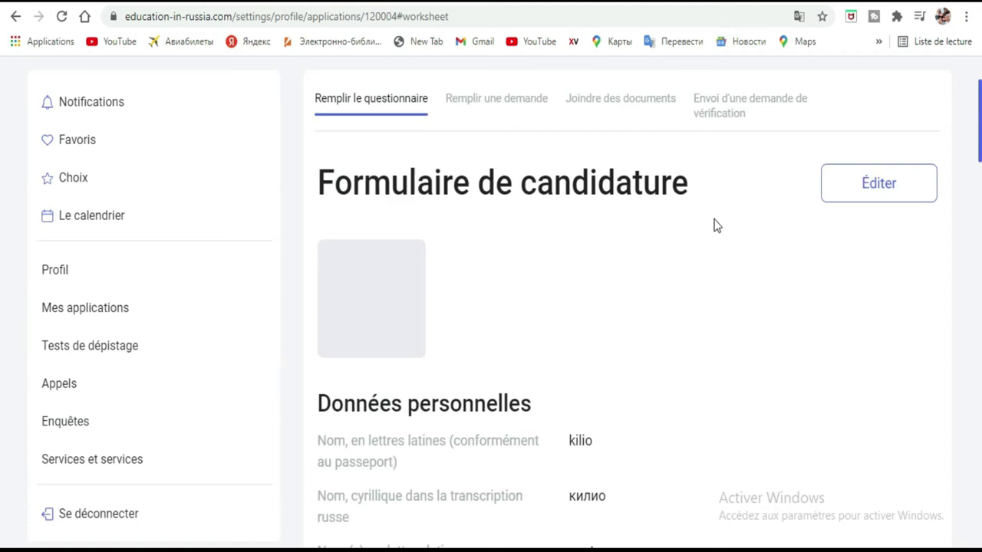
left_click(879, 185)
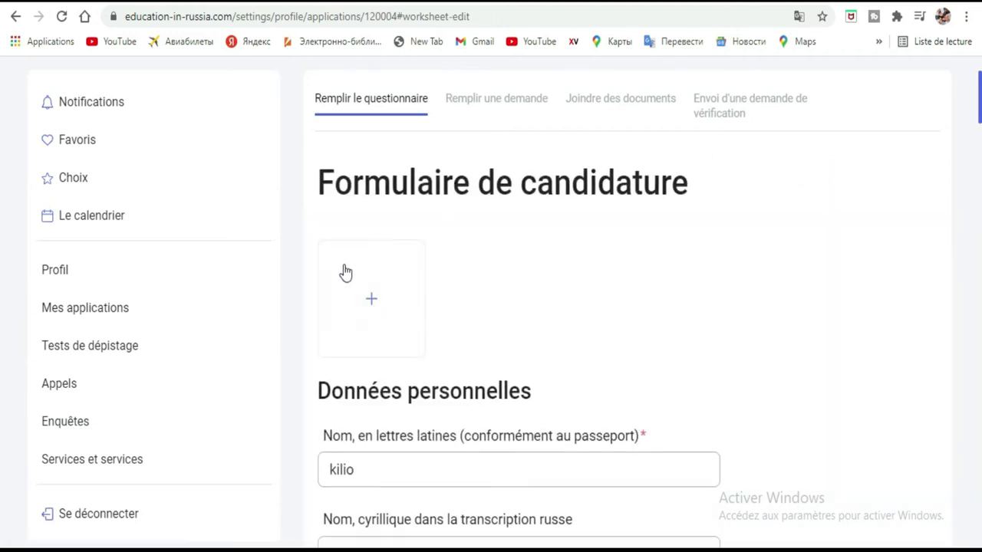
Put snapshot167.png from the Vidéos folder into the '+' photo box
left_click(377, 300)
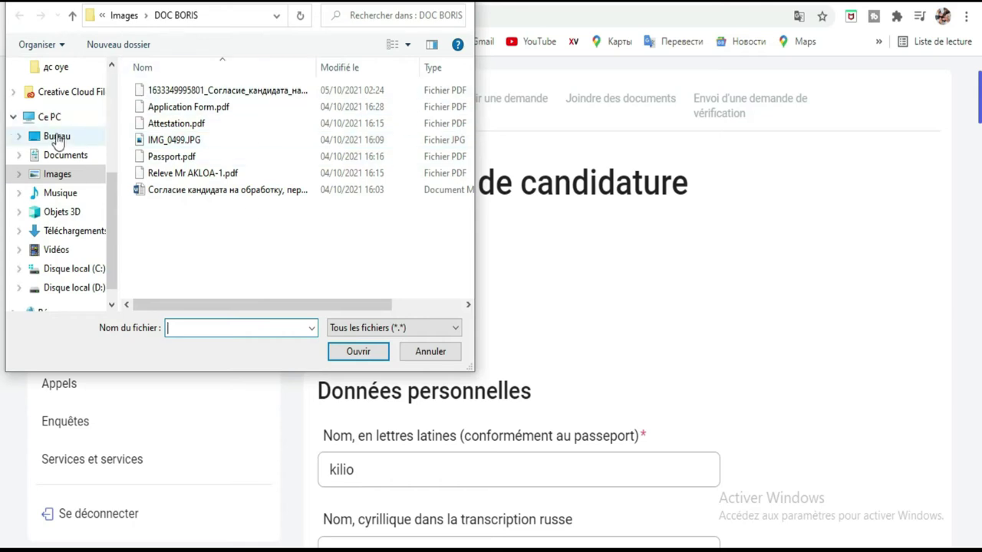
left_click(61, 253)
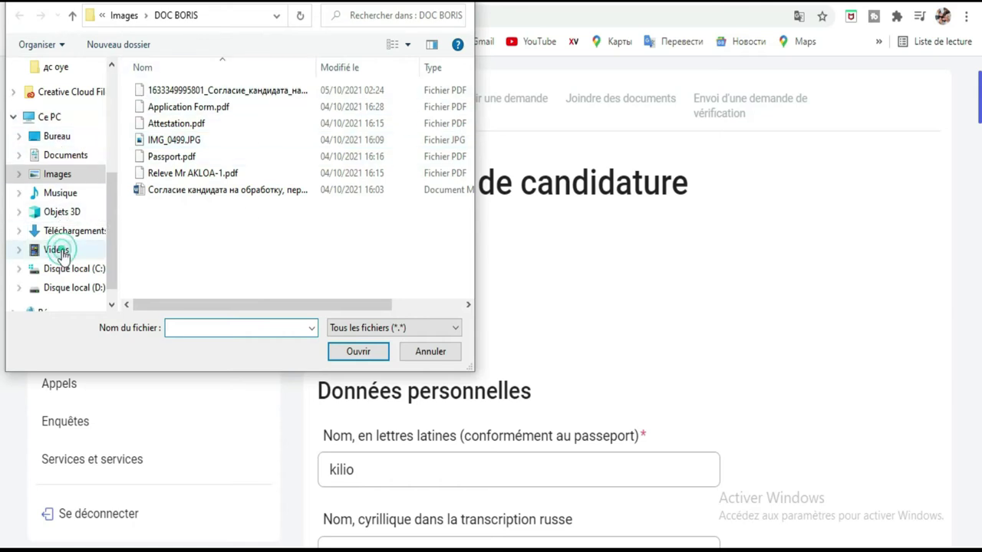
scroll(358, 144, "down", 6)
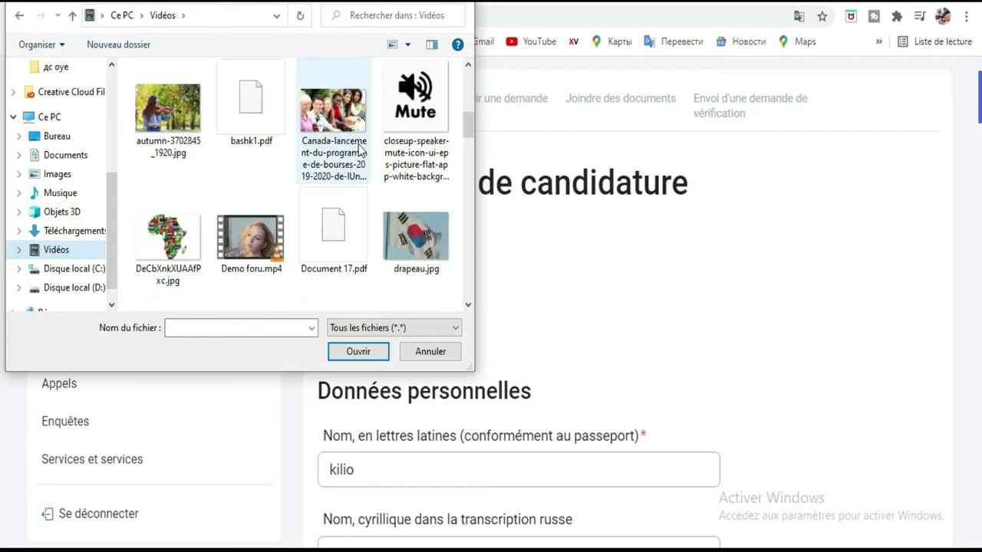
scroll(358, 149, "down", 5)
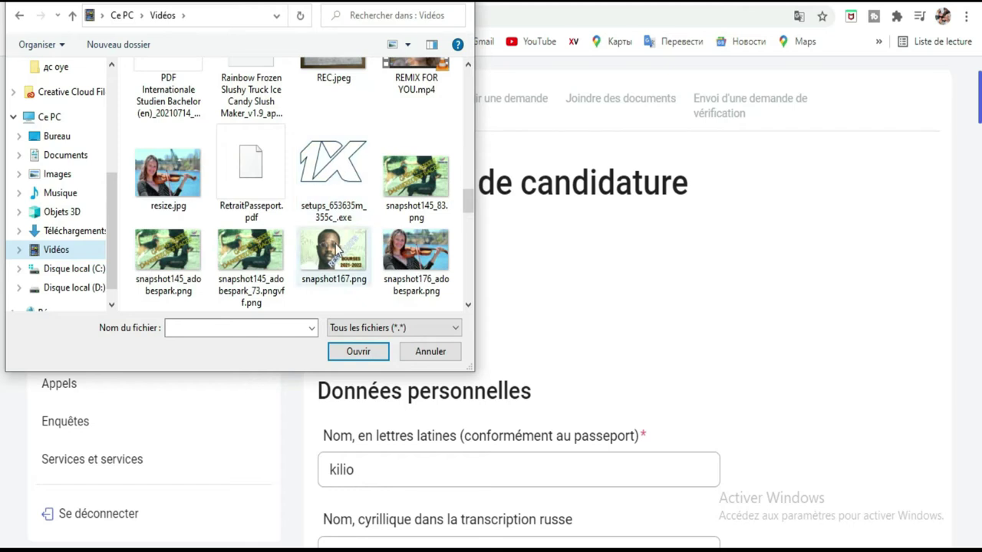
double_click(334, 247)
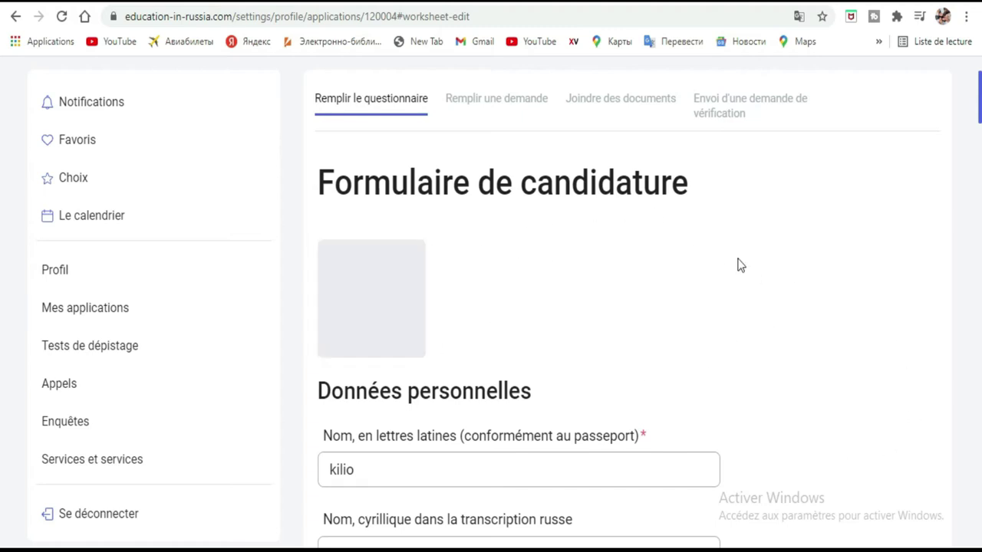
scroll(739, 263, "down", 3)
scroll(739, 263, "up", 4)
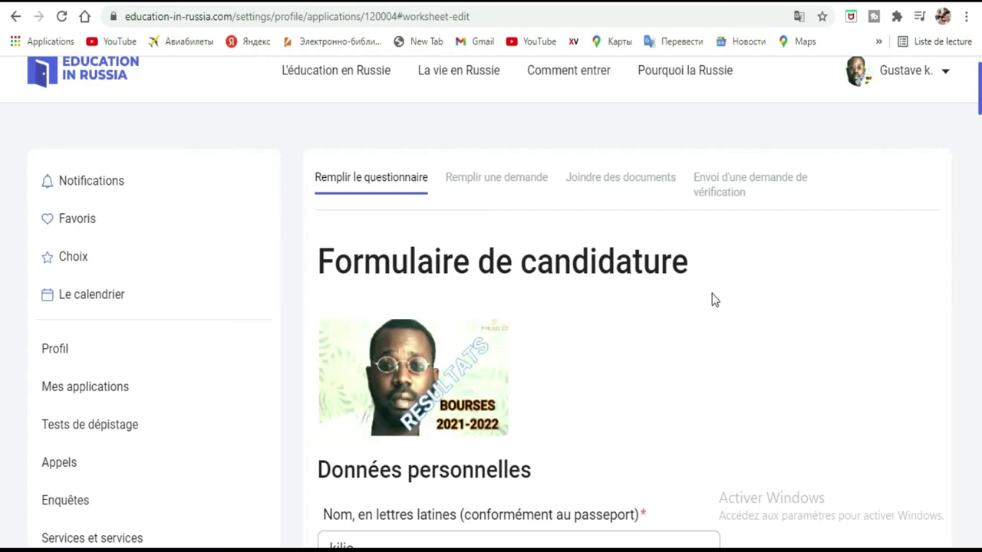
scroll(713, 300, "down", 1)
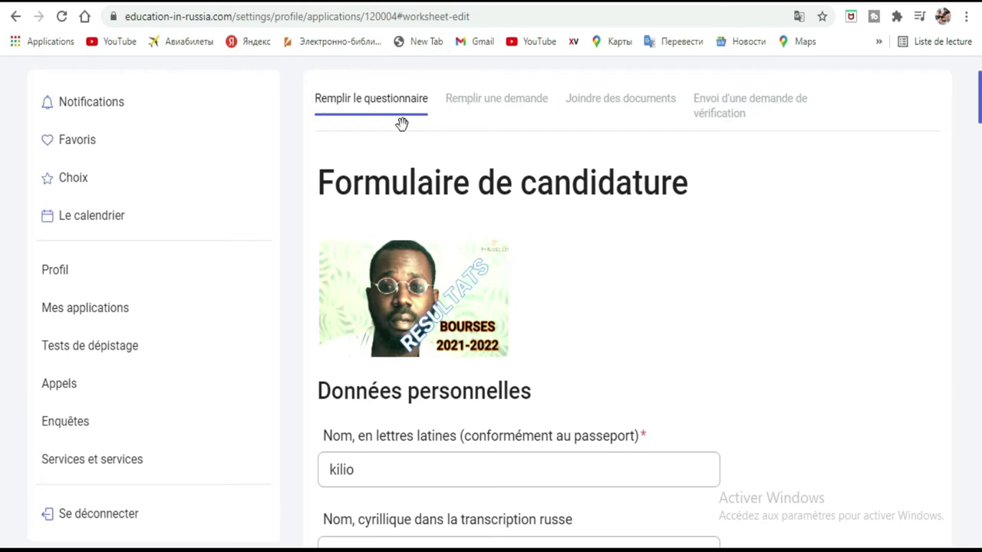
Open the 'Joindre des documents' step and locate the personal data consent form for printing
left_click(487, 106)
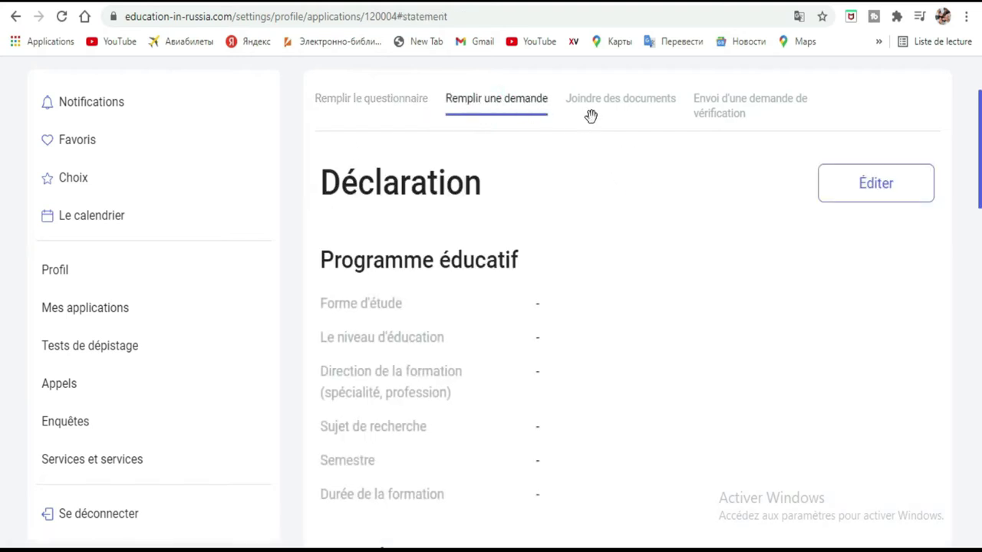
left_click(626, 96)
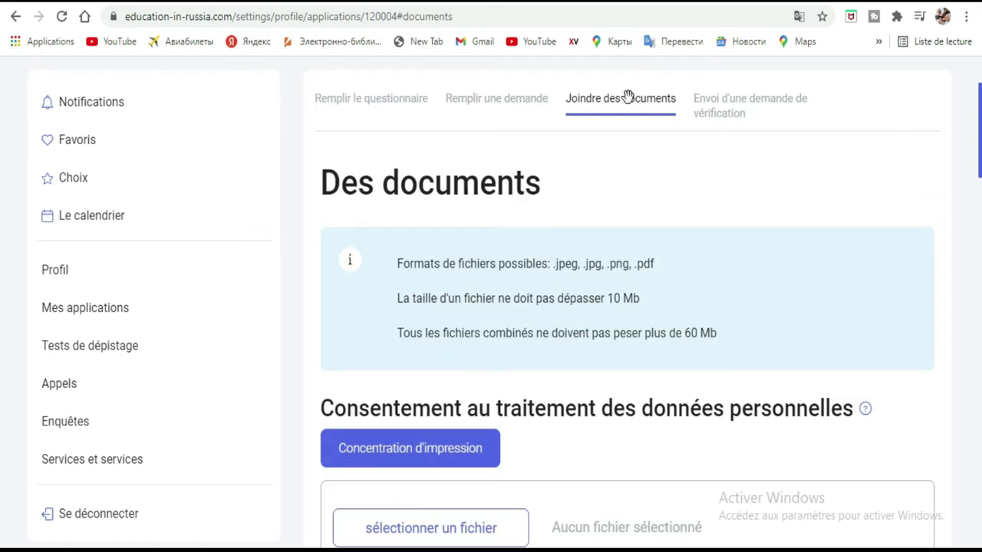
scroll(634, 146, "down", 3)
scroll(636, 154, "up", 4)
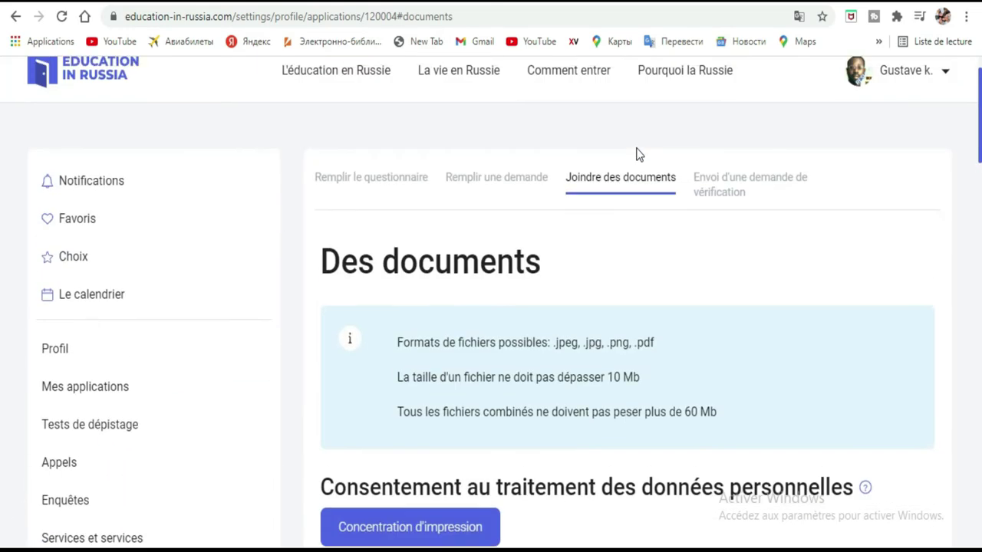
scroll(636, 154, "down", 2)
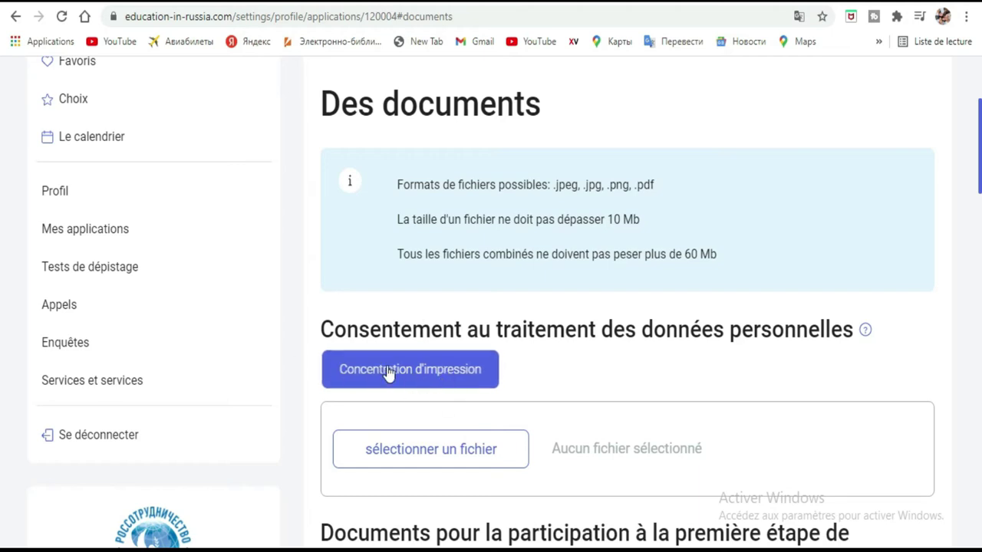
left_click(463, 380)
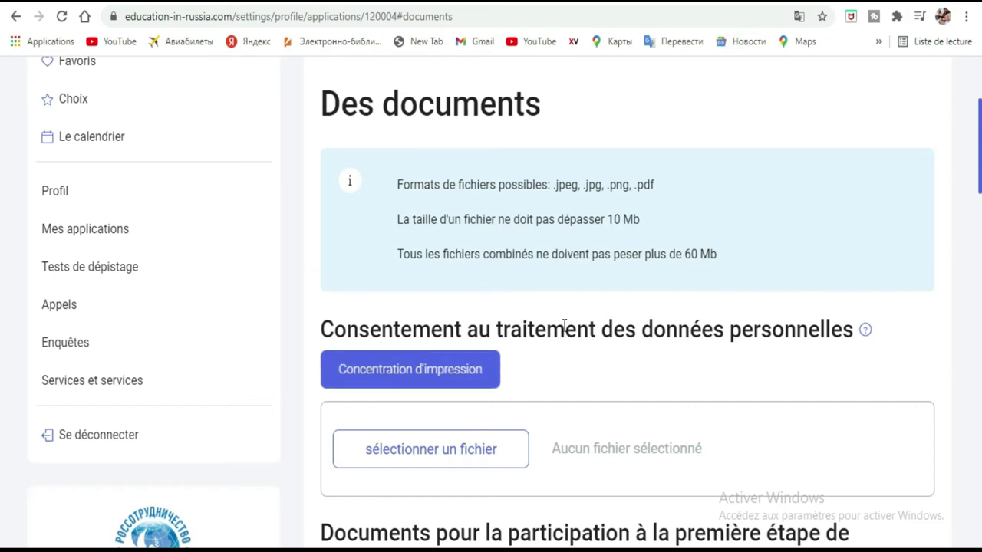
scroll(540, 376, "down", 2)
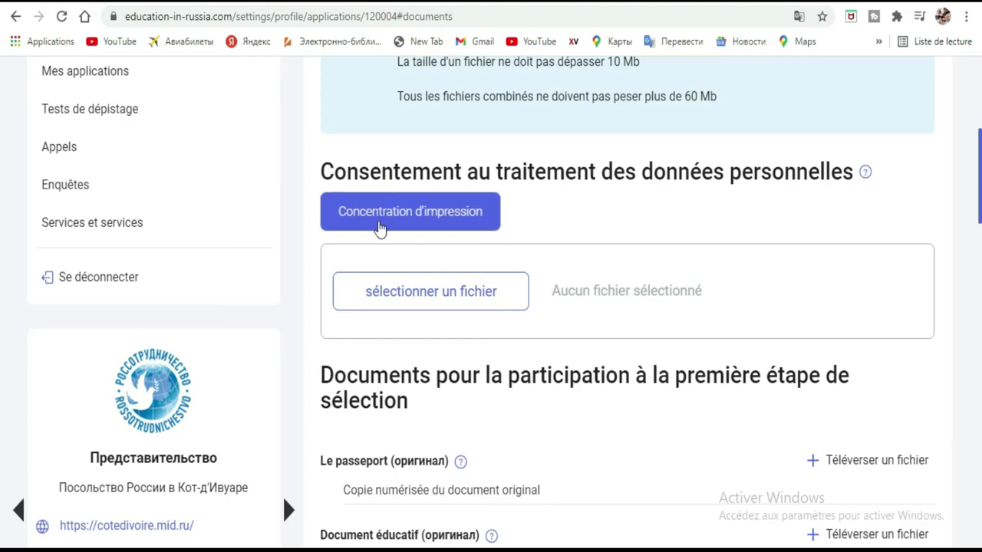
Save the personal data consent form as a Word file in the Musique folder
left_click(438, 224)
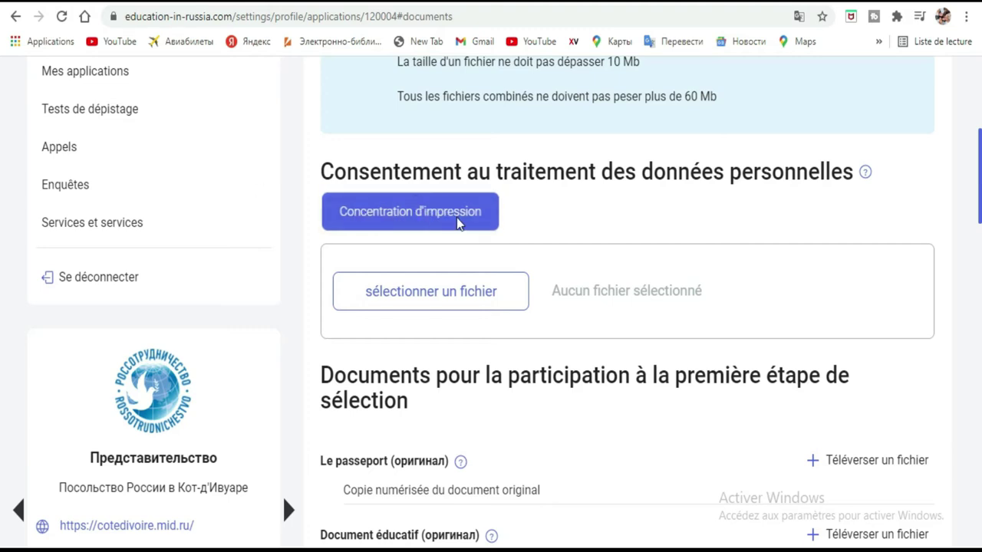
left_click(464, 211)
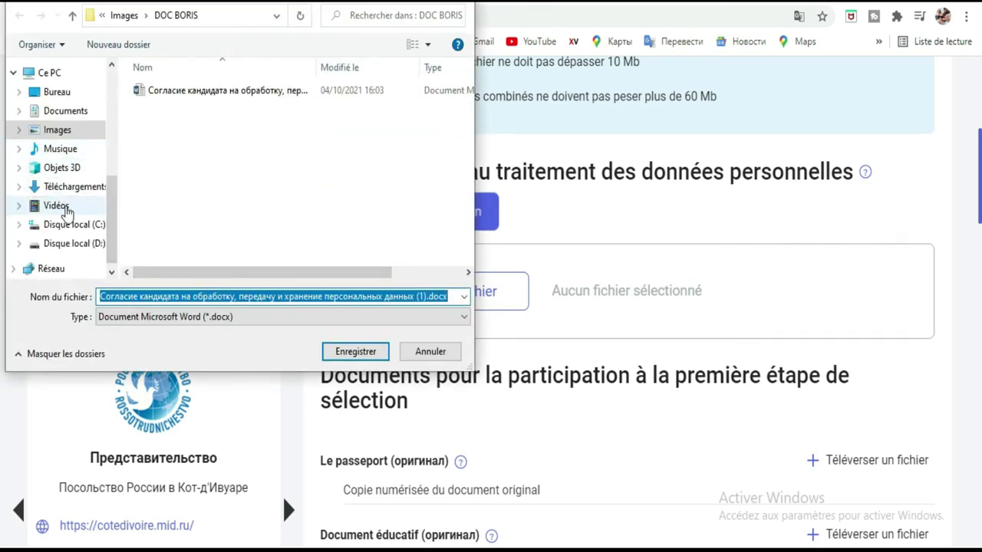
scroll(72, 241, "down", 1)
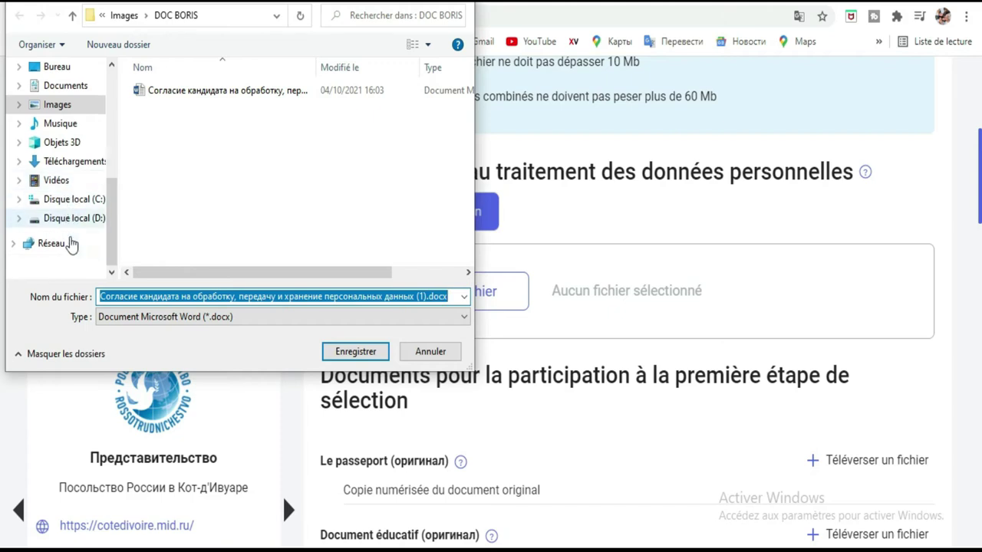
left_click(70, 183)
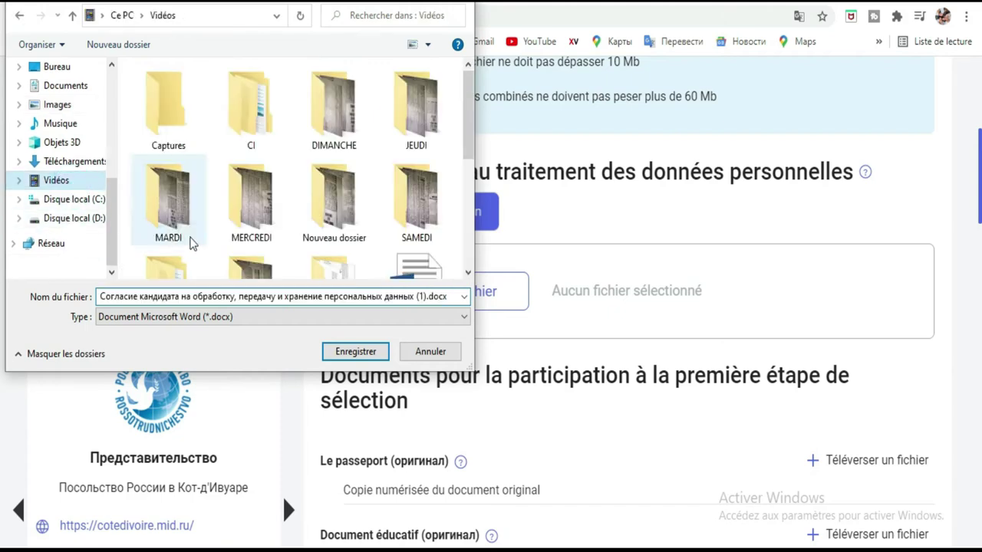
left_click(61, 125)
left_click(355, 361)
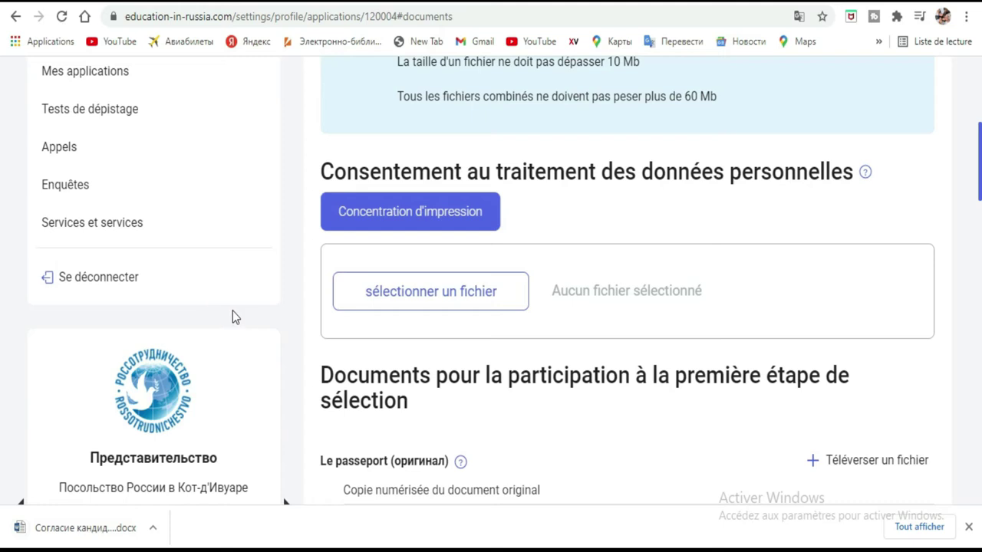
Open the downloaded consent form from Chrome's download bar
scroll(485, 184, "down", 2)
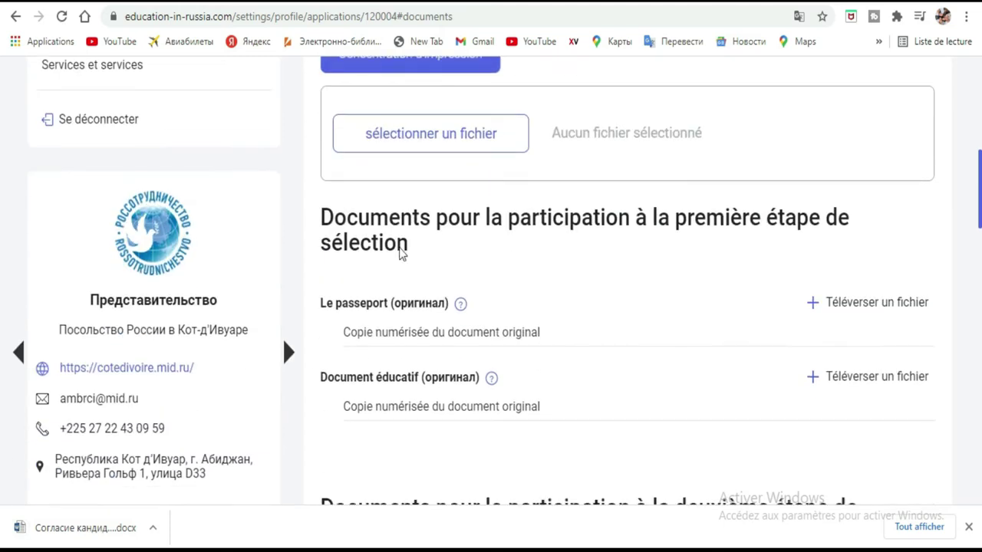
left_click(83, 540)
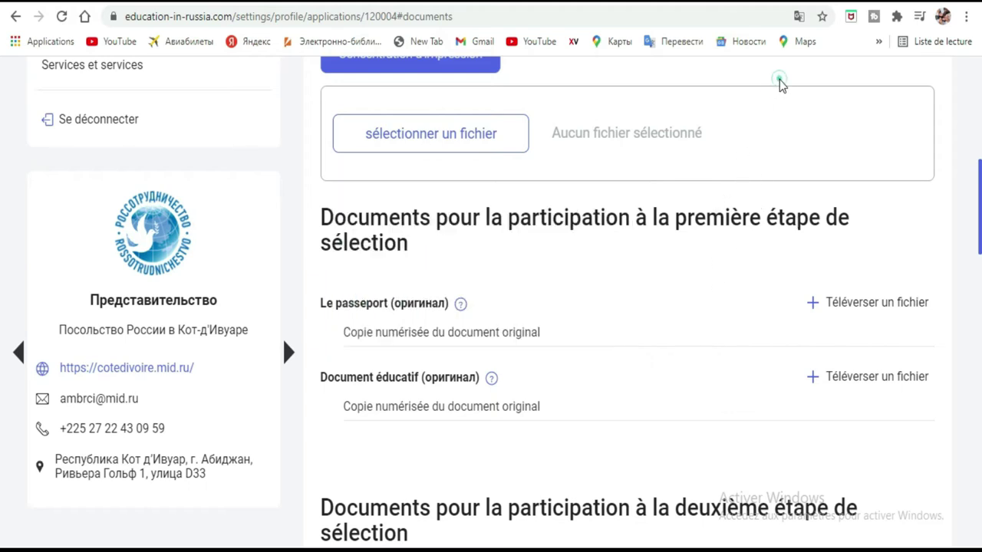
scroll(547, 171, "up", 1)
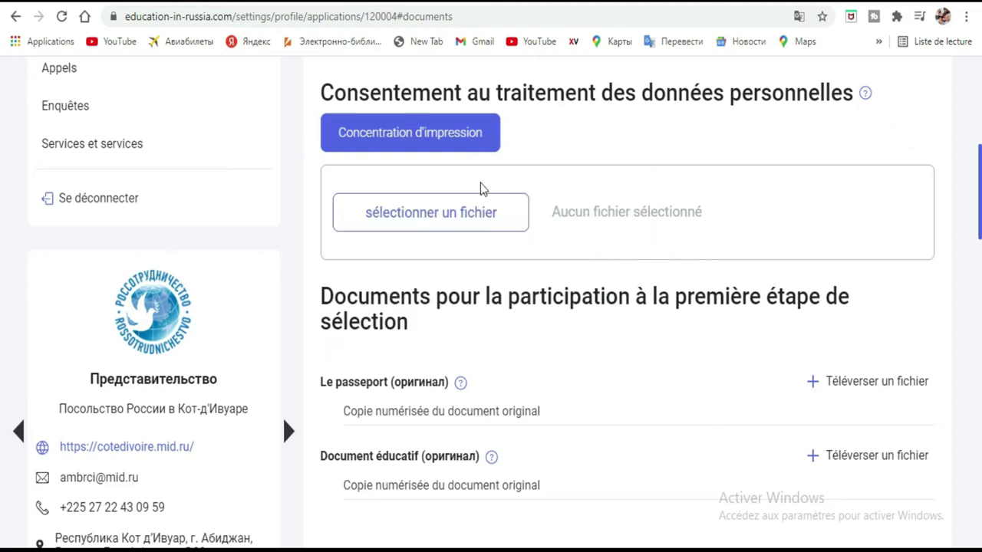
left_click(391, 142)
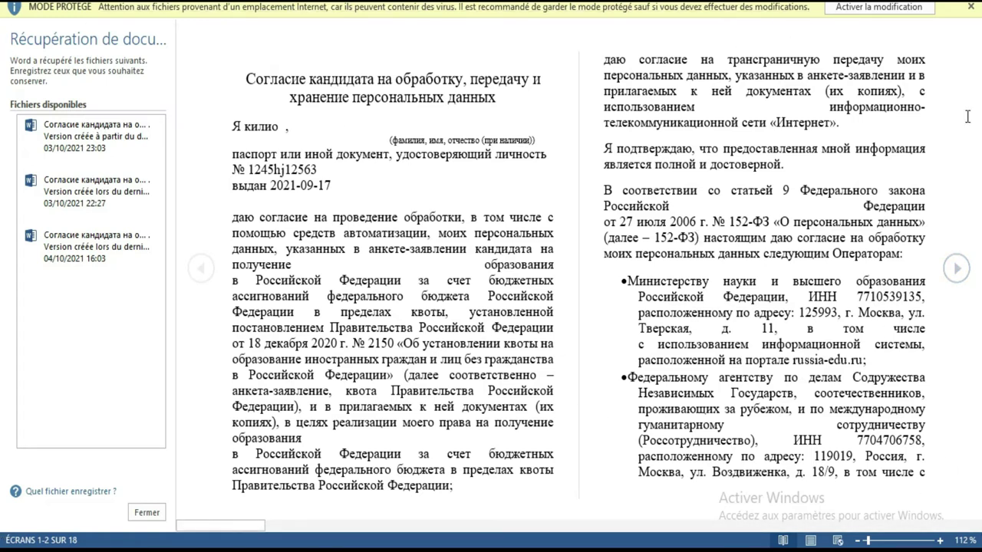
Dismiss the Office activation notice, enable editing, and scroll to page 4 of the consent form
left_click(857, 11)
left_click(660, 92)
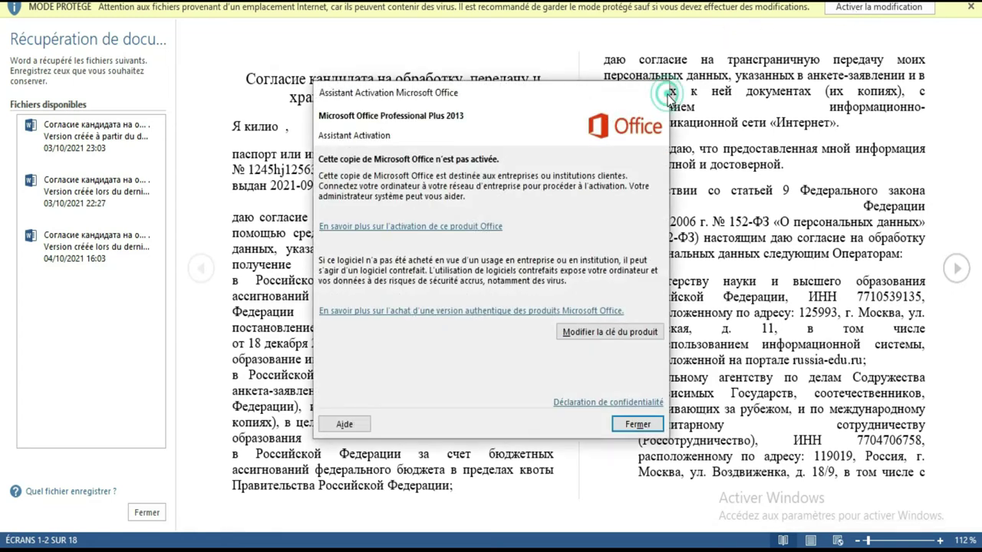
left_click(882, 14)
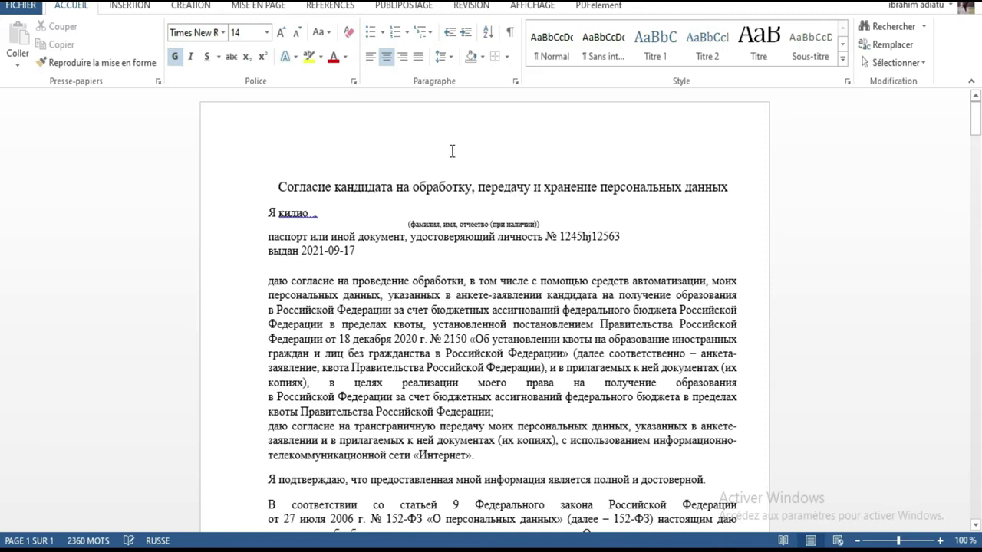
left_click(679, 439, "shift")
left_click(711, 244)
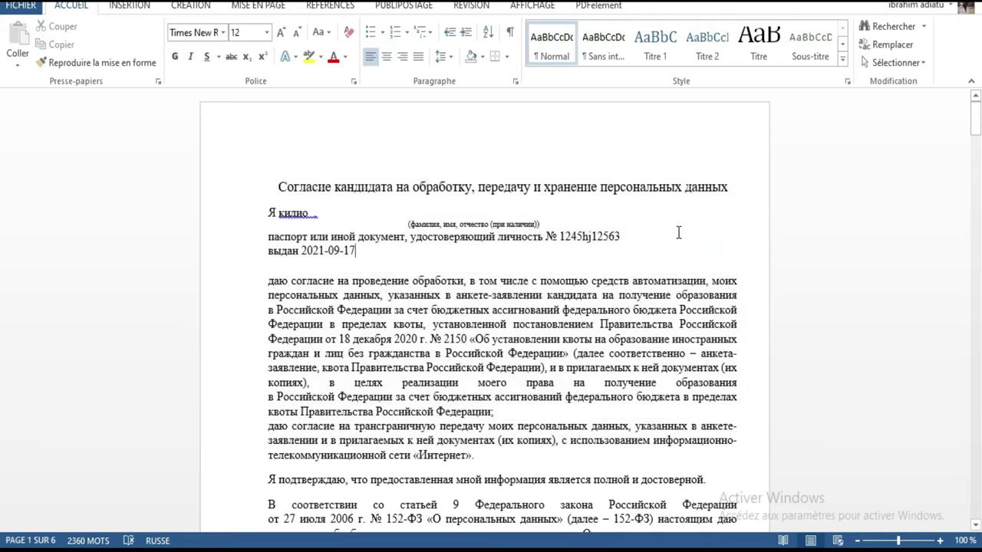
scroll(678, 233, "down", 2)
scroll(679, 233, "down", 20)
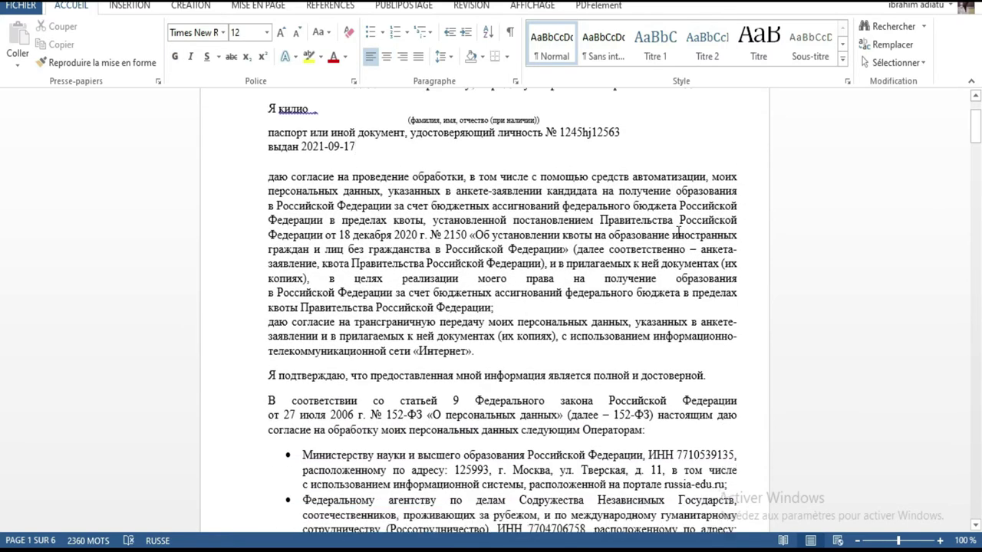
scroll(678, 232, "down", 20)
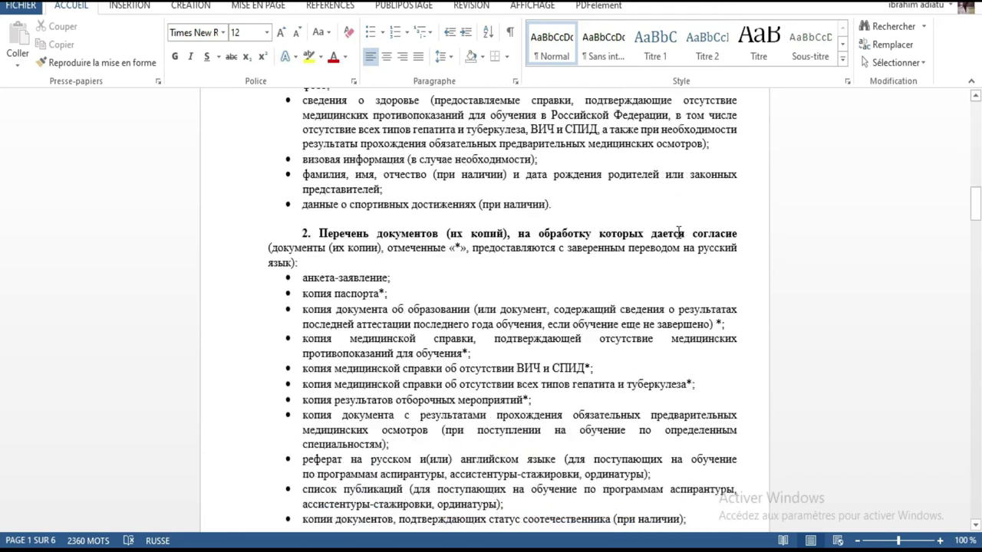
scroll(679, 232, "down", 20)
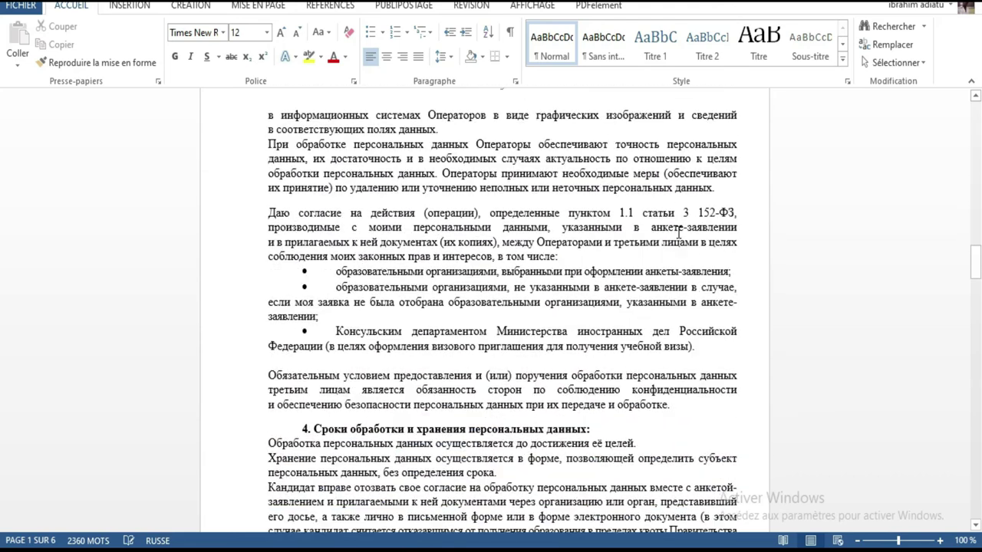
scroll(678, 233, "down", 6)
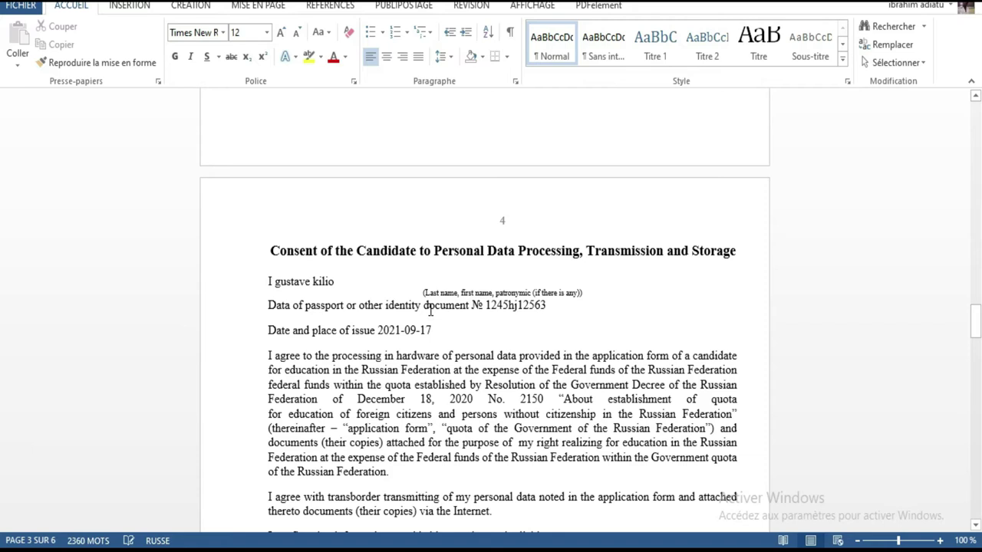
Justify the candidate's name line and check the passport number and issue date 2021-09-17
left_click_drag(265, 281, 328, 288)
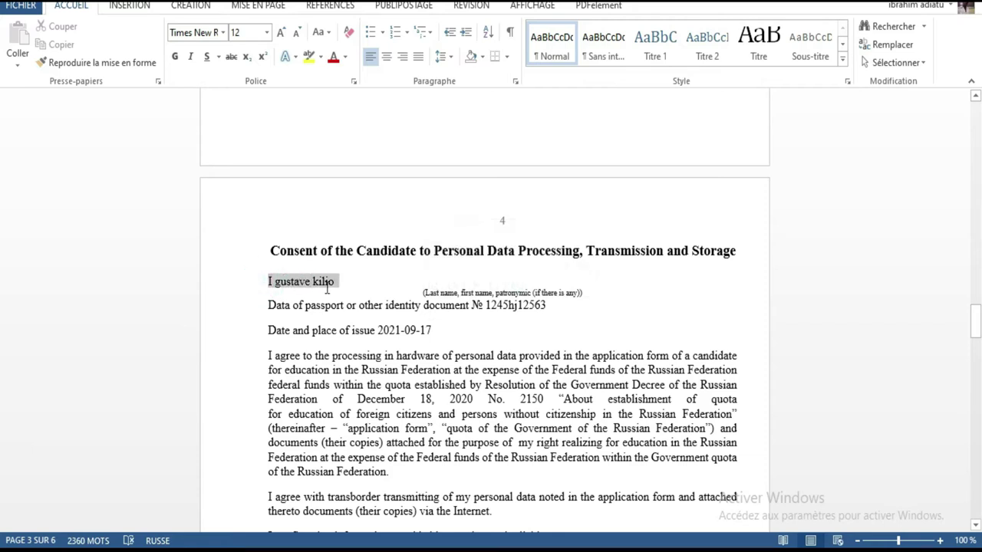
key("ctrl+j")
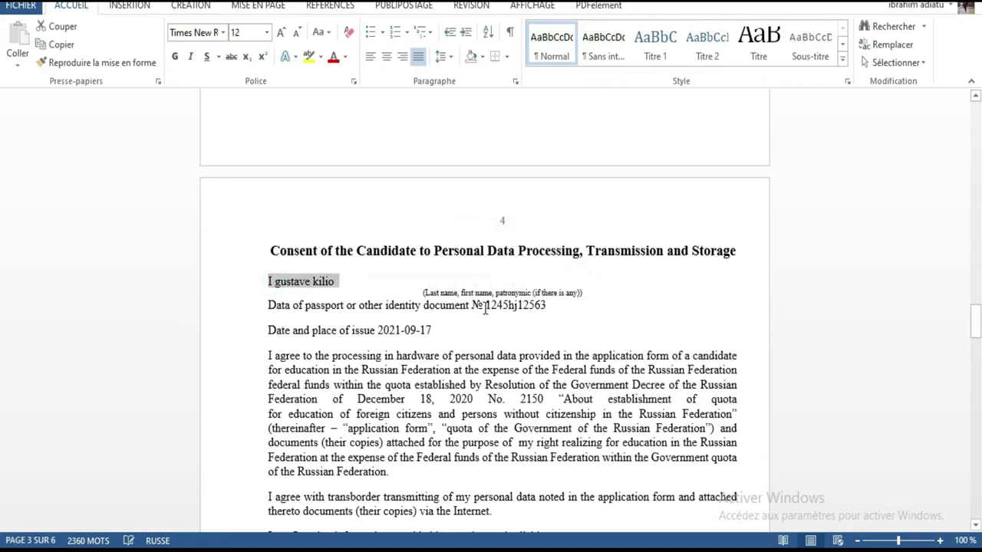
left_click_drag(466, 307, 533, 313)
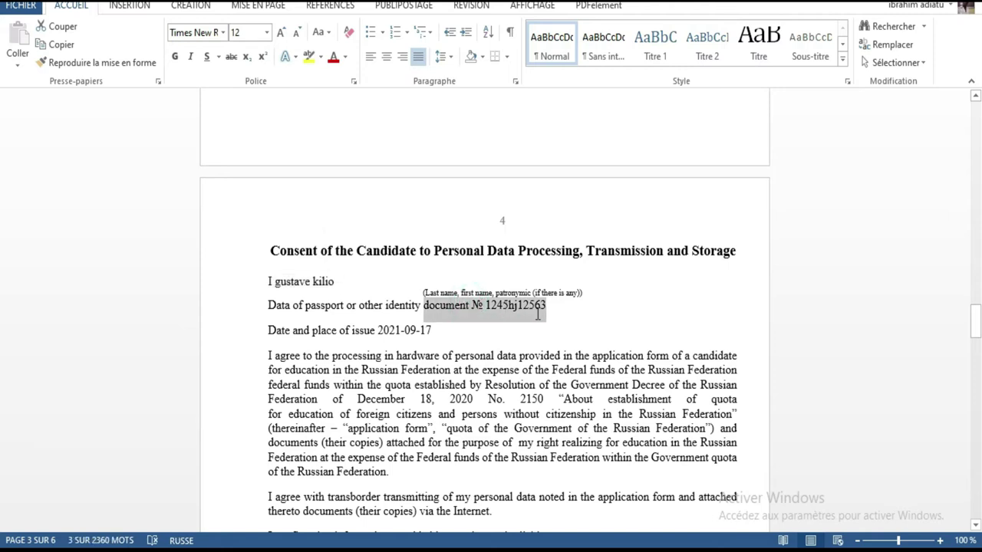
left_click(558, 309)
left_click_drag(558, 308, 381, 328)
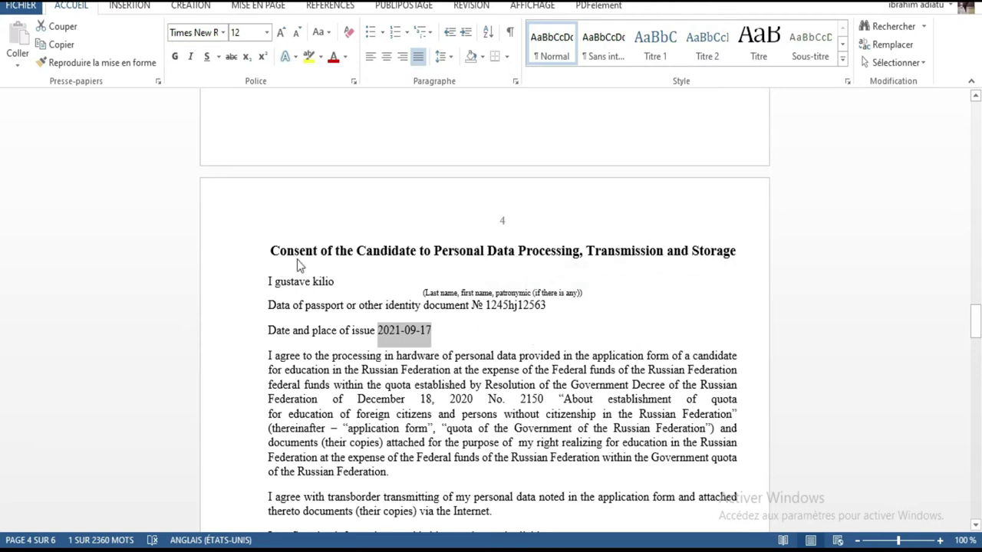
left_click_drag(347, 285, 274, 283)
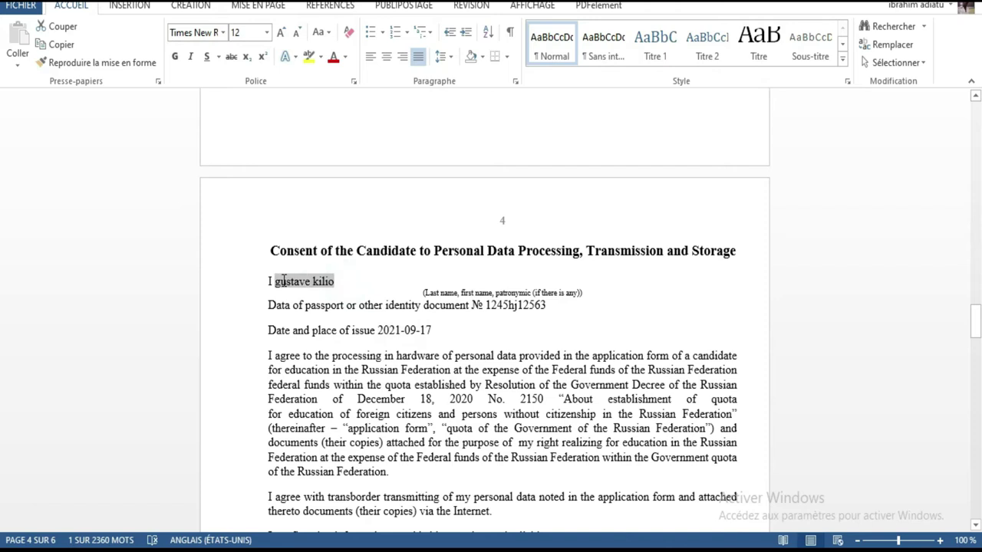
triple_click(563, 307)
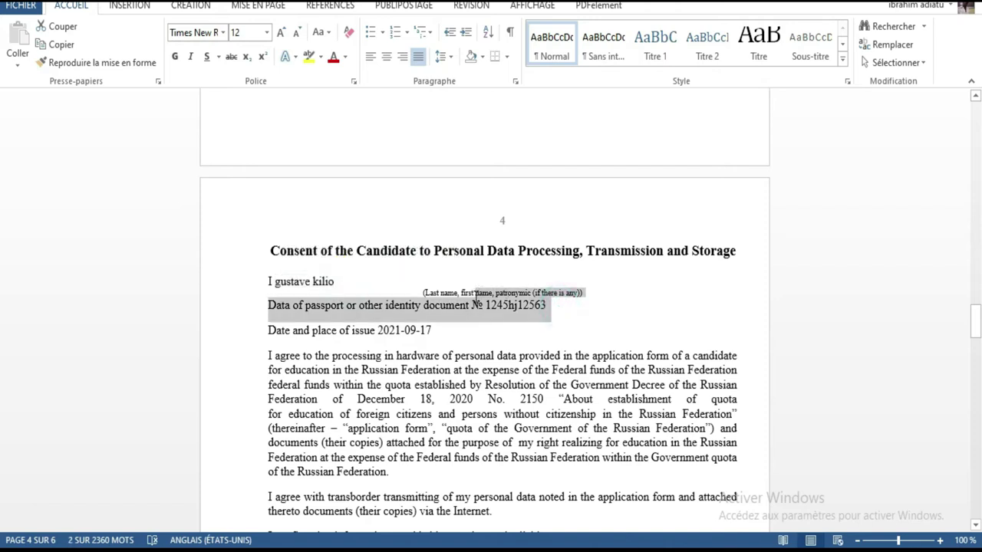
left_click_drag(445, 331, 376, 322)
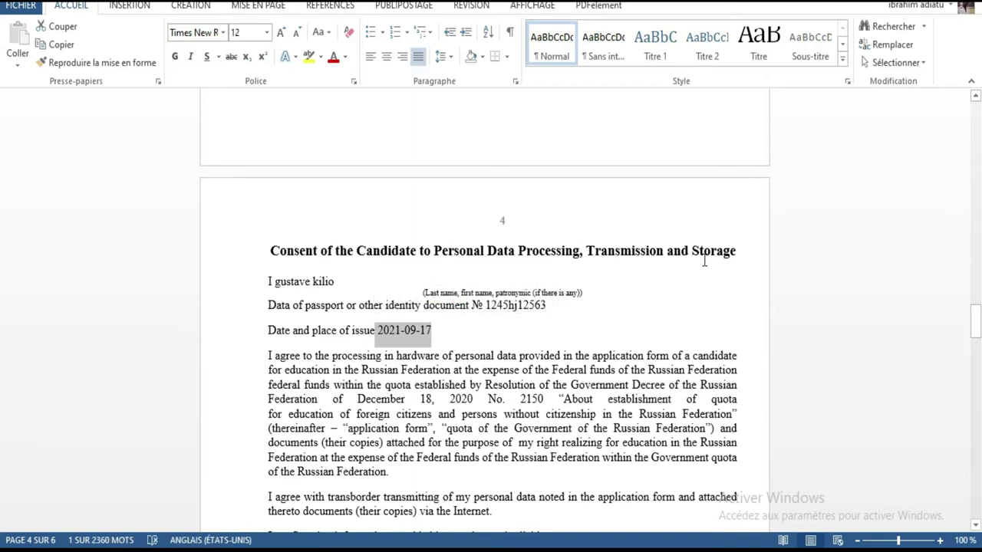
scroll(704, 261, "down", 7)
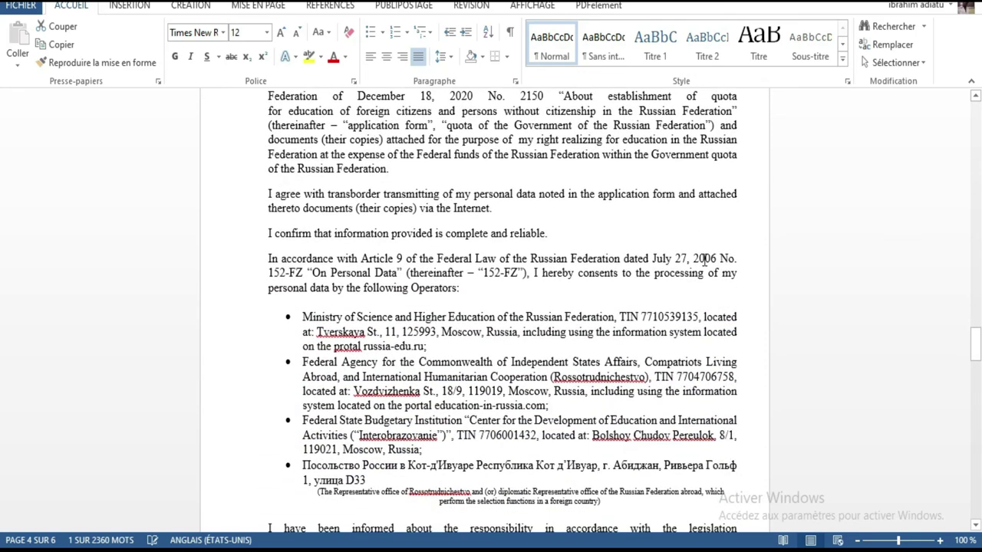
scroll(704, 261, "down", 20)
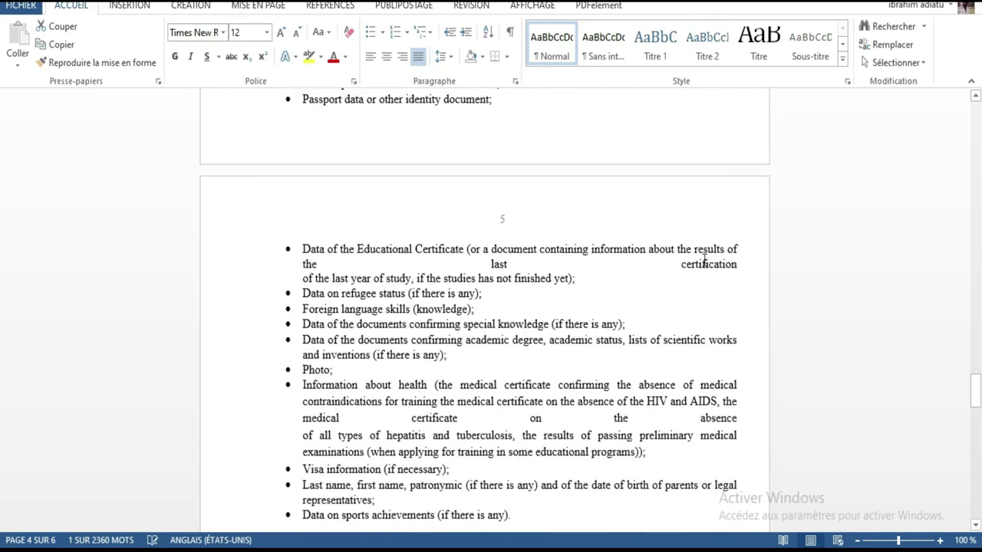
scroll(704, 261, "down", 20)
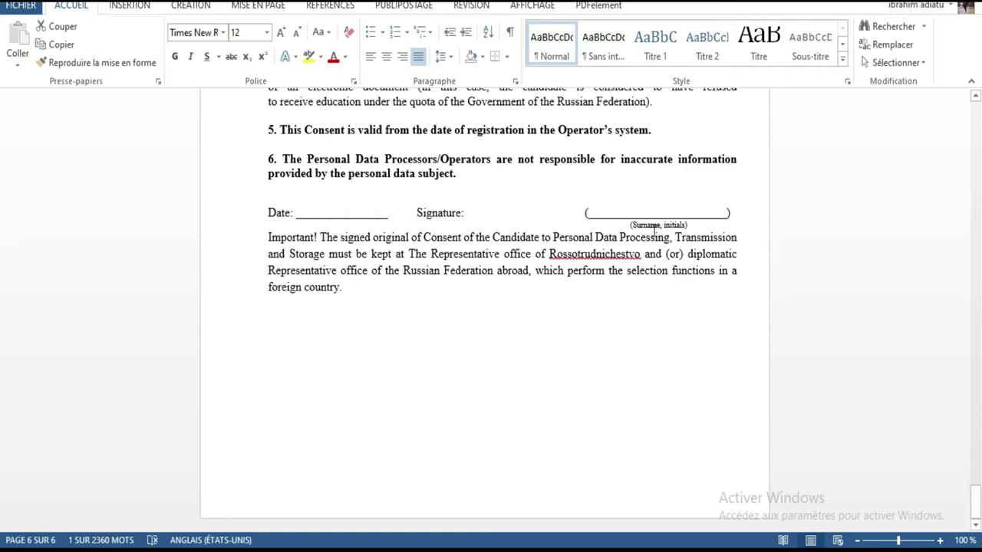
scroll(625, 213, "up", 20)
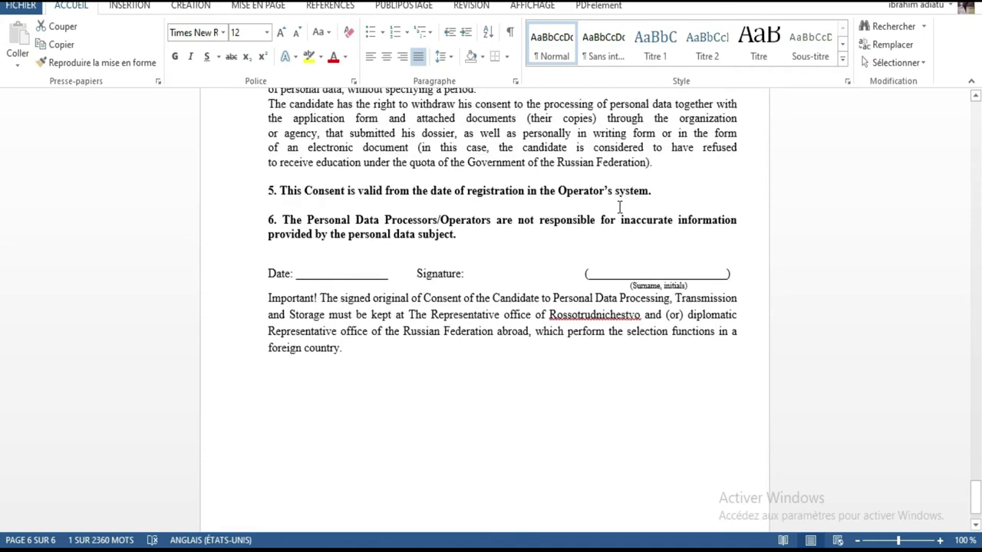
scroll(618, 207, "up", 20)
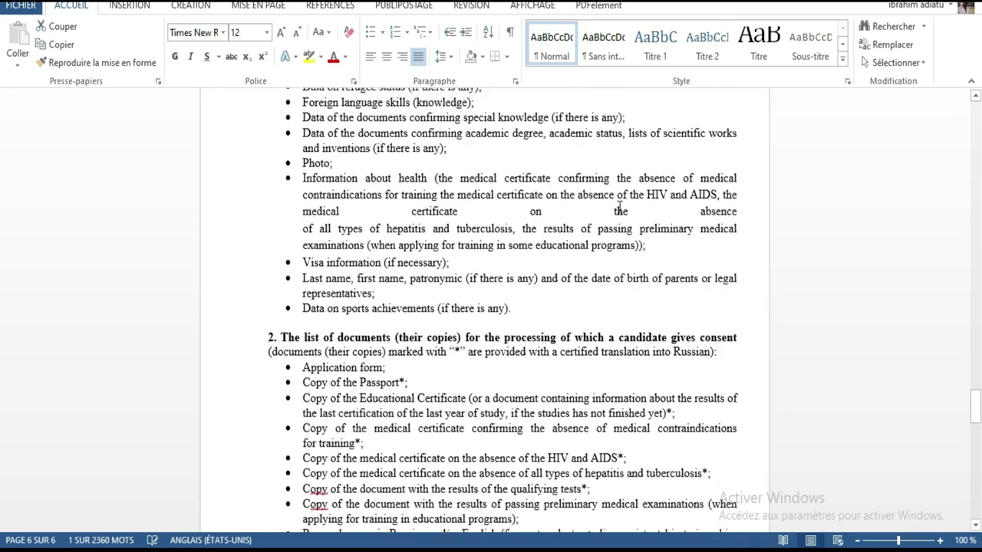
scroll(620, 207, "up", 20)
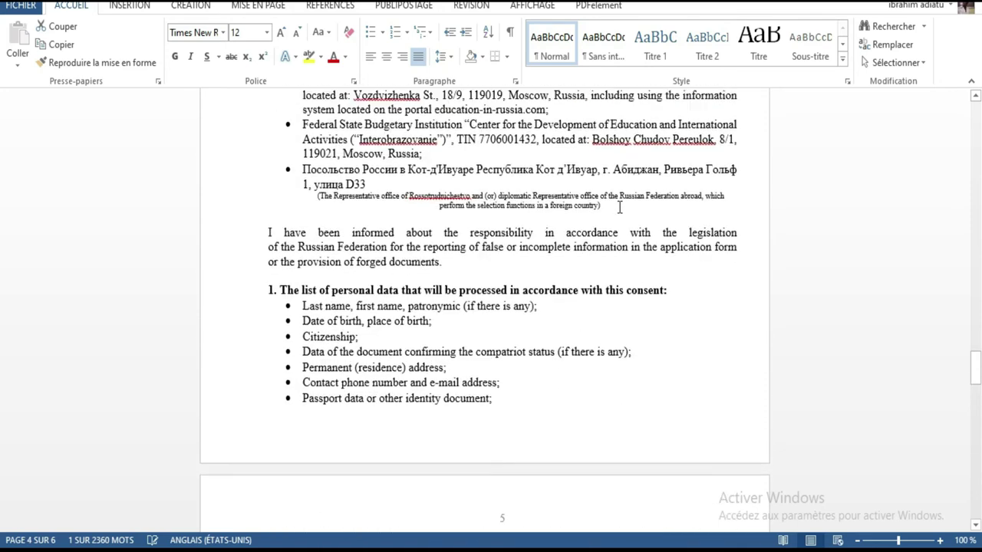
scroll(620, 207, "up", 1)
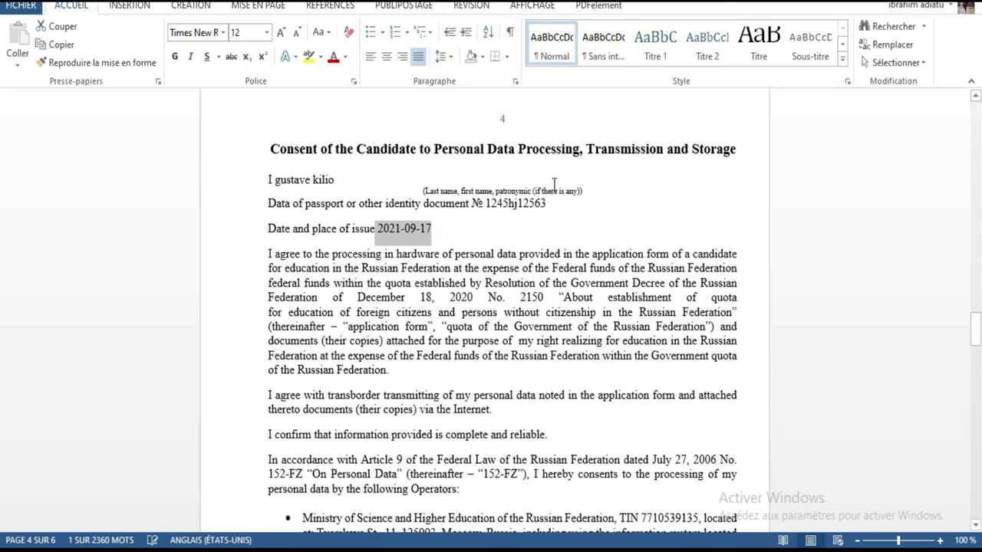
left_click_drag(340, 180, 287, 179)
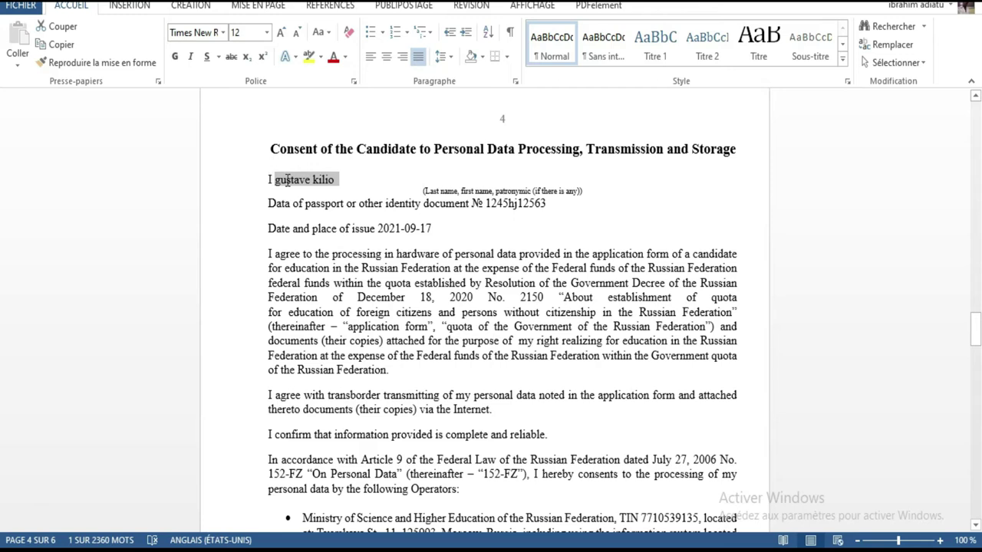
left_click(340, 191)
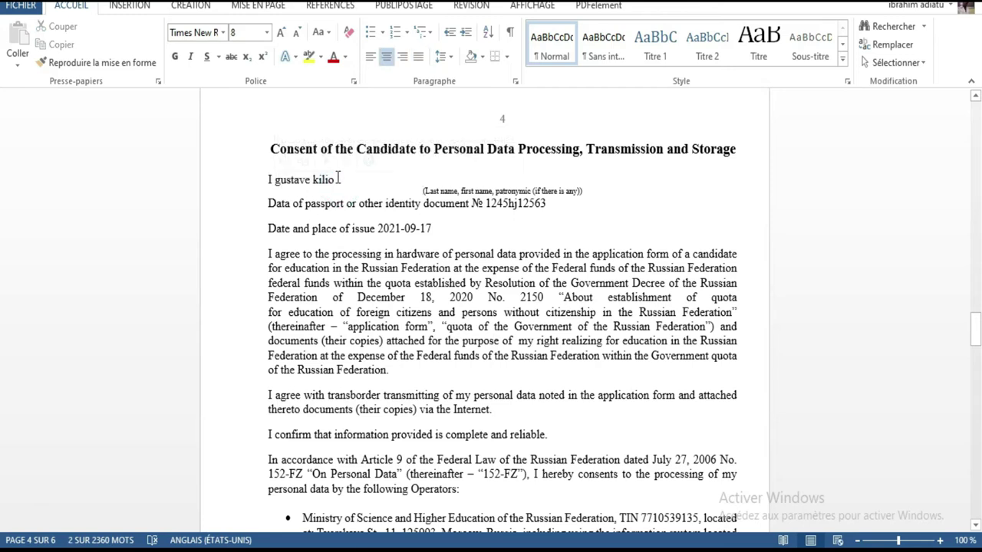
left_click_drag(975, 326, 955, 485)
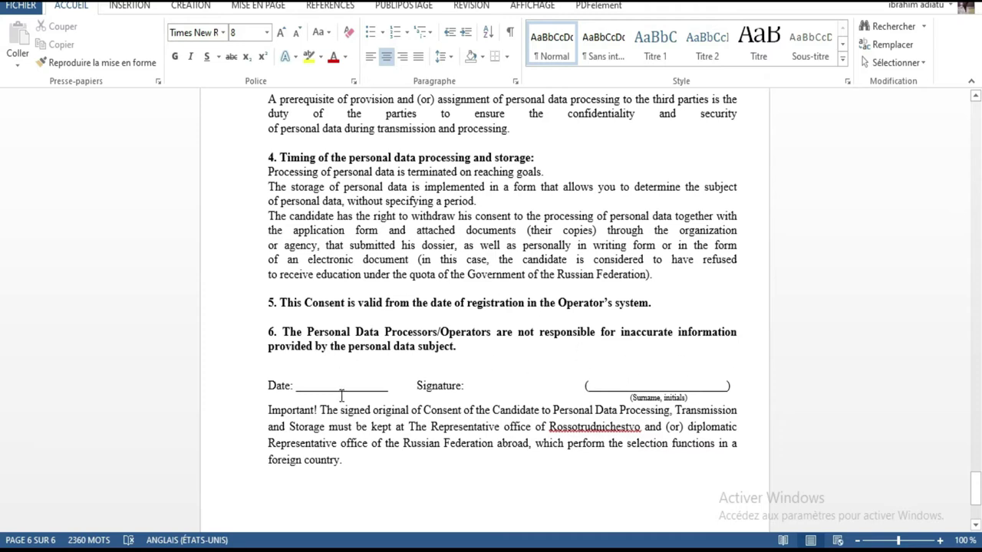
scroll(676, 358, "down", 4)
scroll(675, 358, "up", 5)
scroll(676, 357, "up", 20)
scroll(679, 354, "up", 14)
scroll(679, 355, "up", 15)
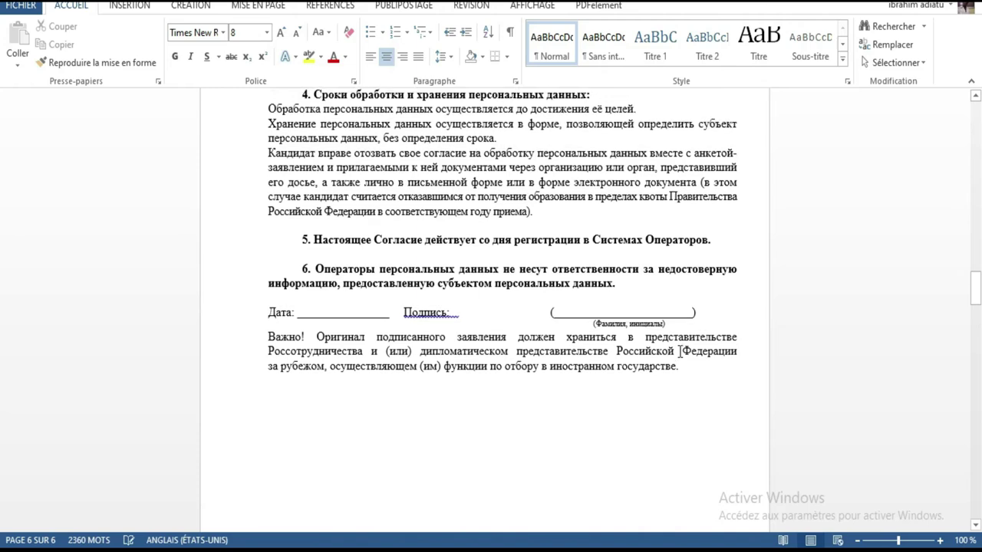
scroll(679, 352, "up", 5)
scroll(599, 320, "up", 5)
scroll(602, 322, "up", 10)
scroll(605, 314, "up", 7)
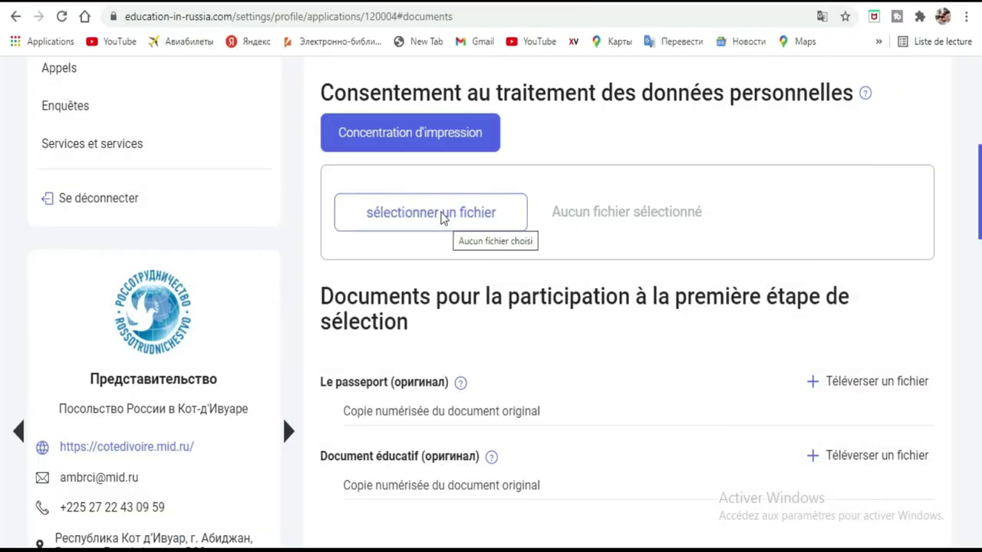
Upload the signed Word consent file from the Musique folder to the consent slot
left_click(443, 218)
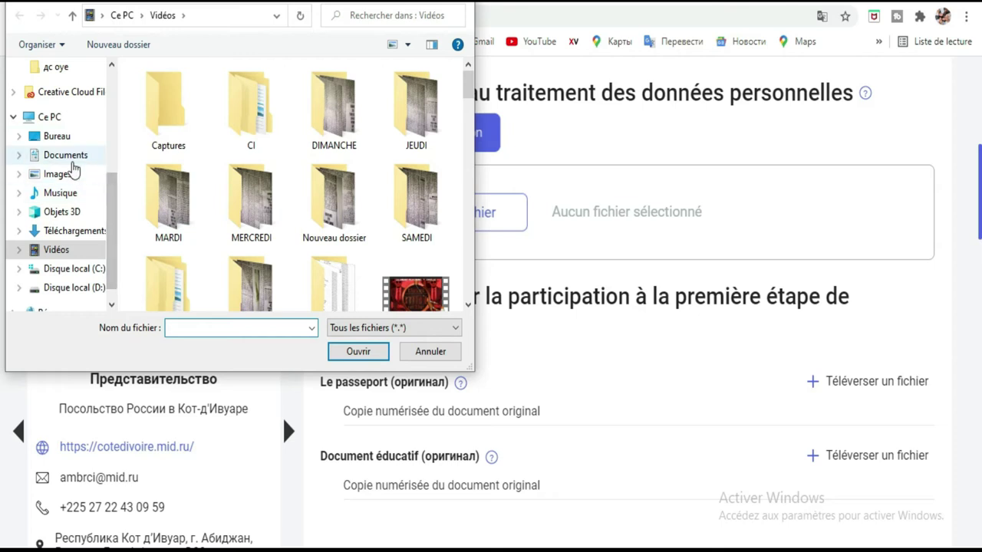
left_click(68, 193)
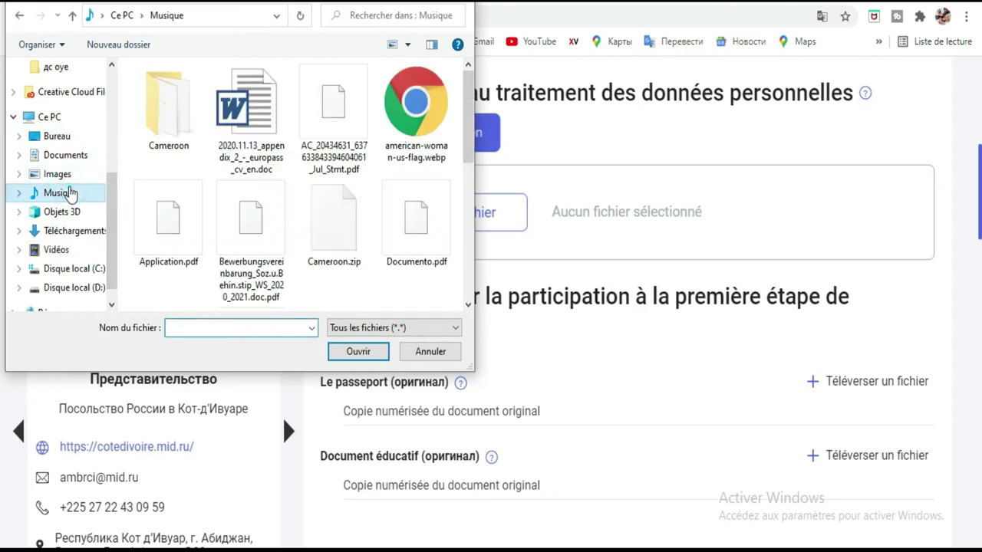
scroll(270, 114, "down", 3)
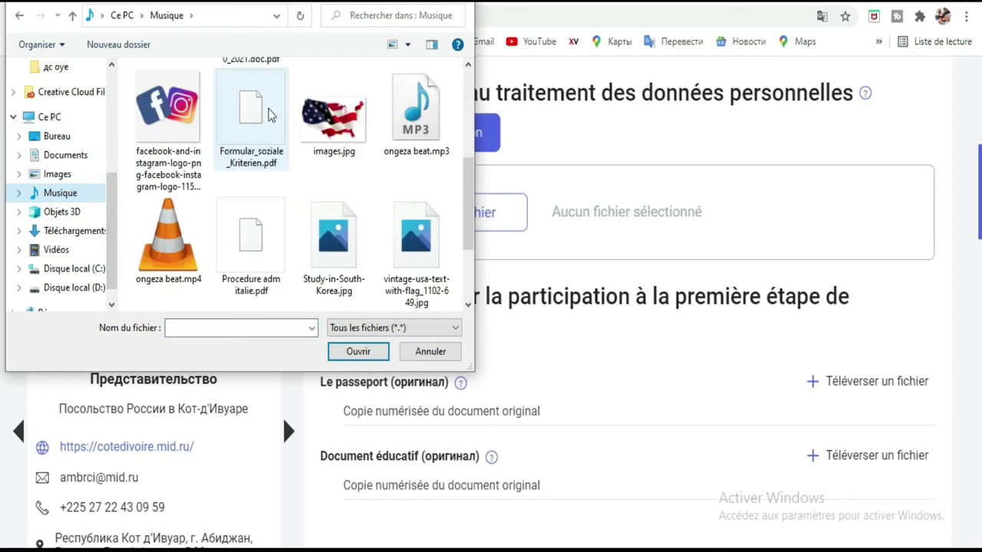
scroll(292, 123, "down", 2)
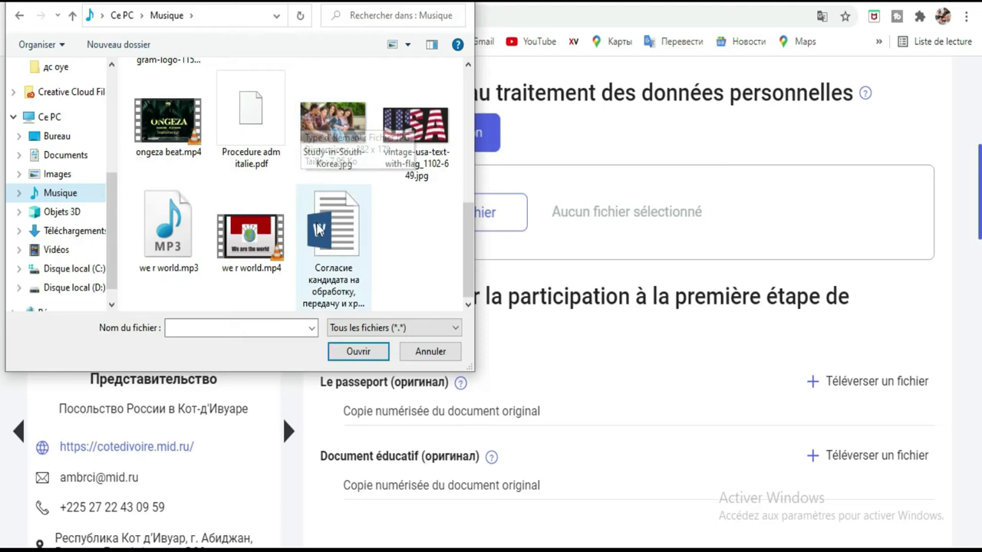
double_click(350, 237)
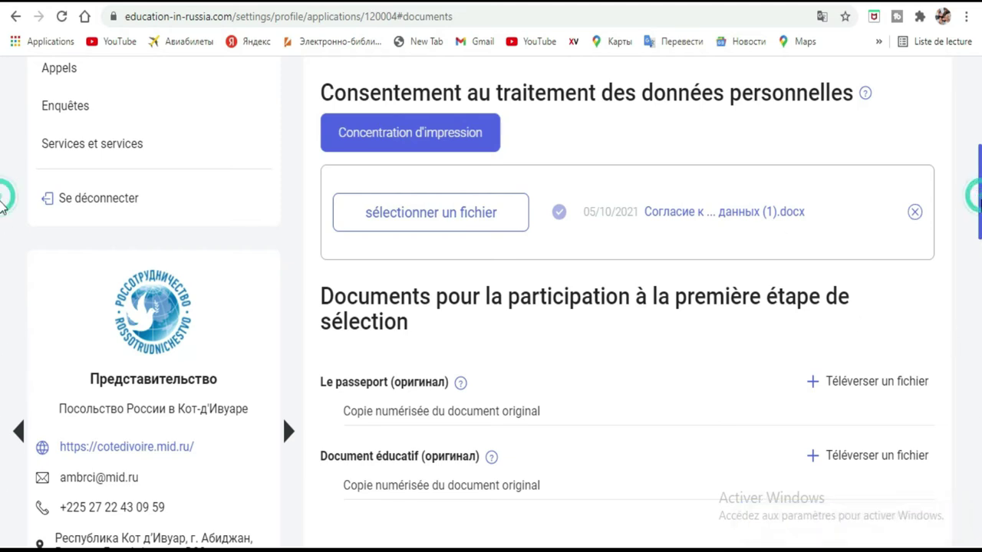
scroll(460, 192, "down", 3)
scroll(886, 165, "up", 1)
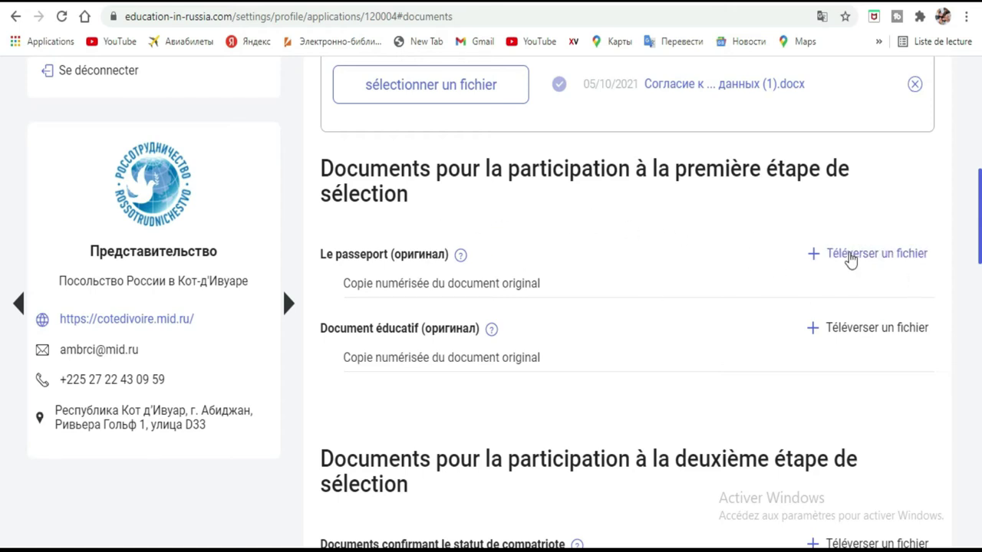
Upload Documento.pdf into the Le passeport slot and save and close
left_click(850, 255)
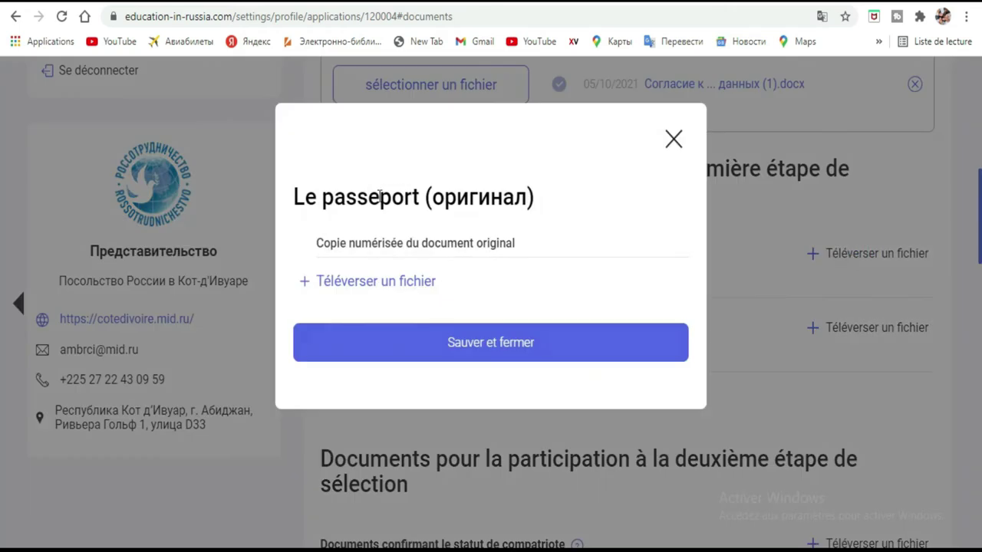
left_click(376, 284)
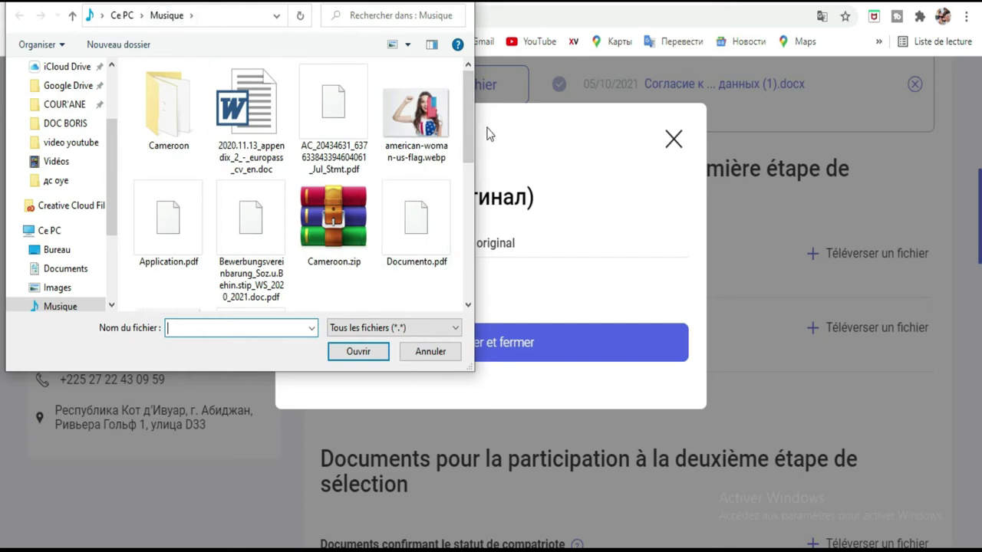
left_click_drag(471, 123, 491, 98)
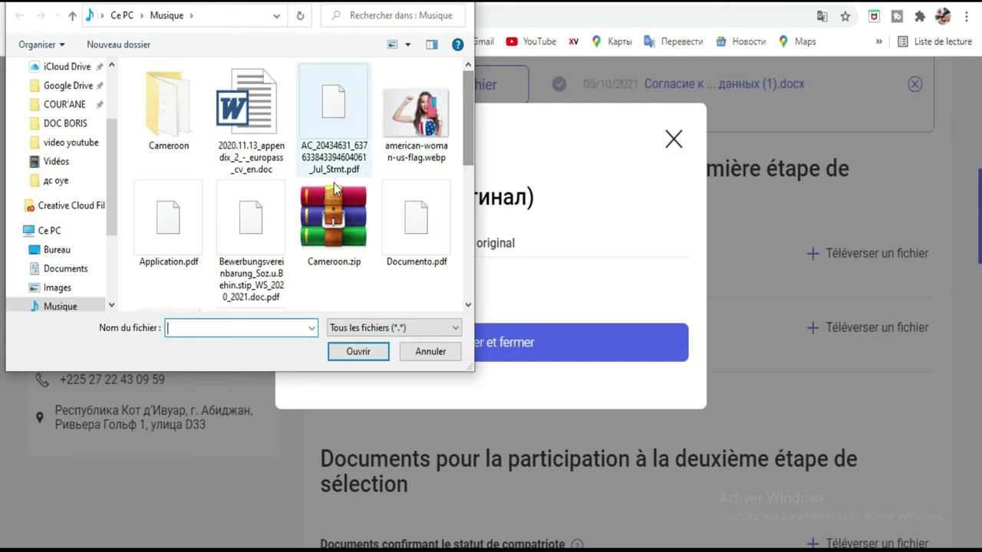
double_click(407, 221)
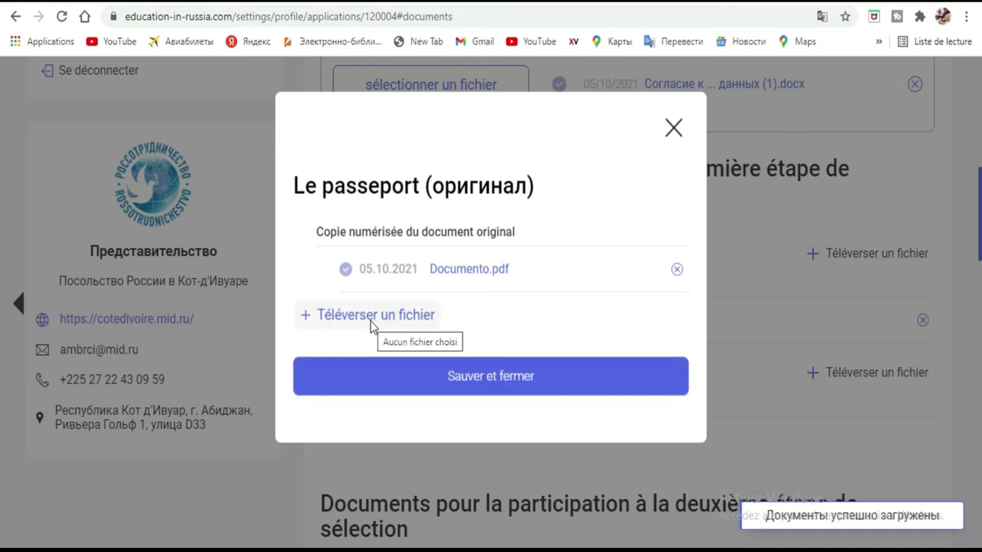
left_click(509, 391)
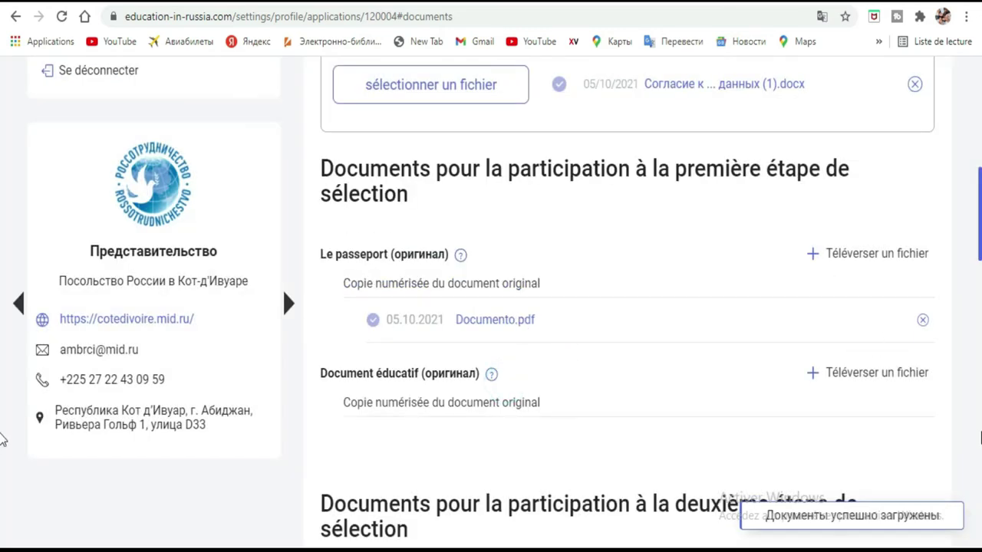
Upload Application.pdf and Documento.pdf to the Document éducatif slot and save
scroll(537, 278, "down", 2)
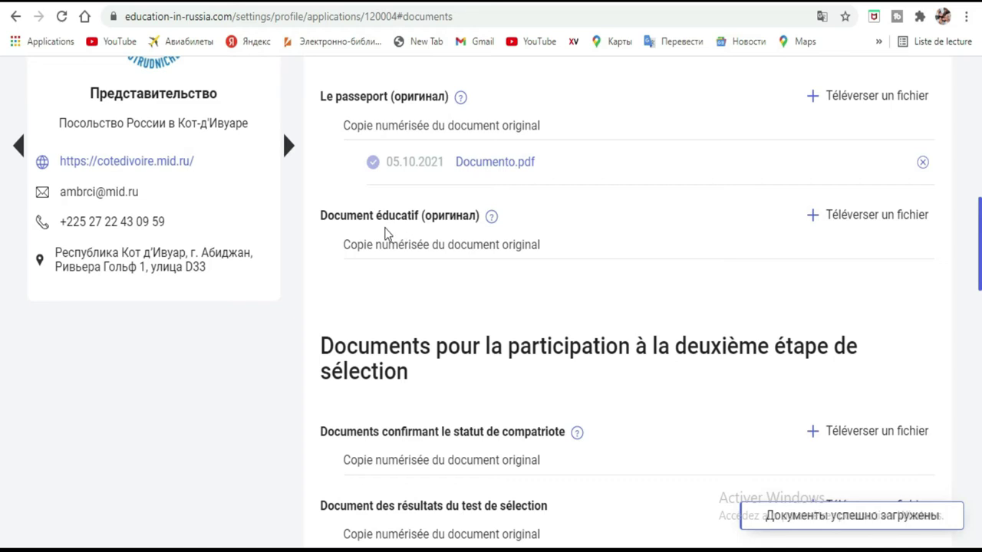
left_click(874, 220)
left_click(345, 282)
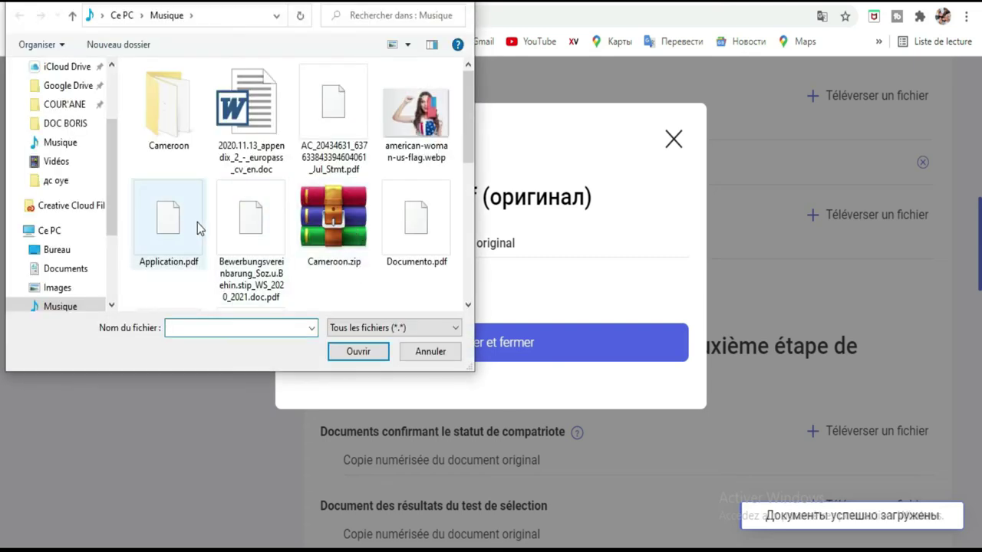
double_click(197, 223)
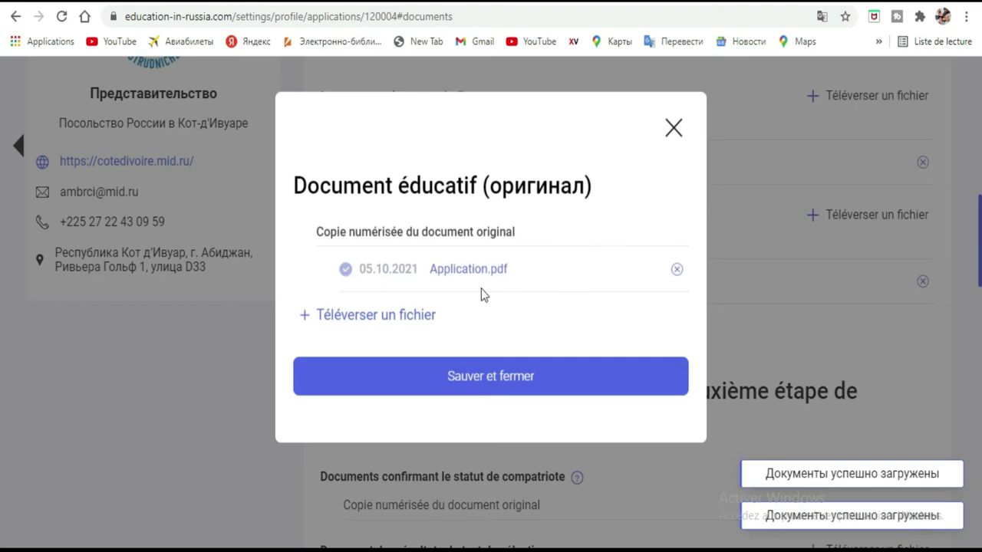
left_click(353, 321)
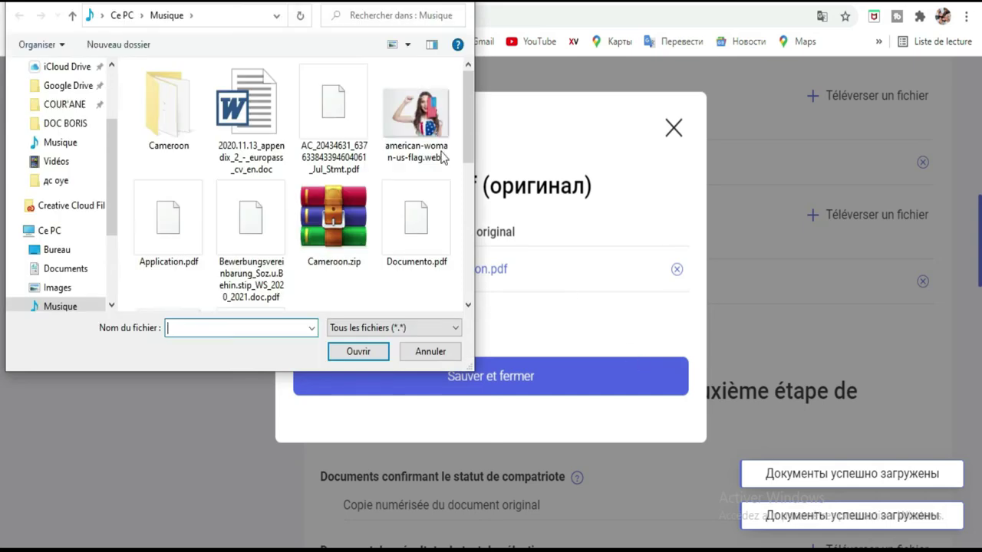
double_click(416, 221)
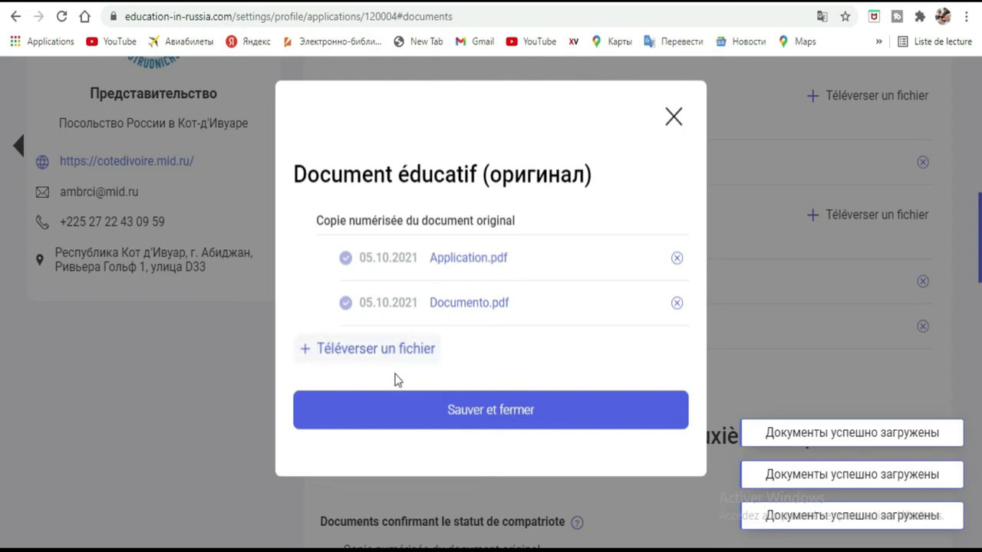
left_click(362, 350)
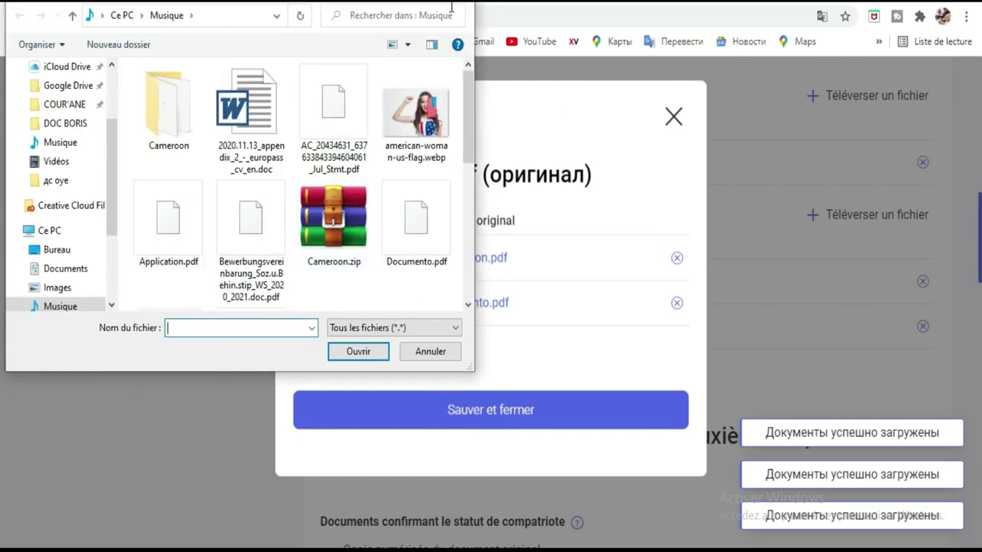
left_click(464, 3)
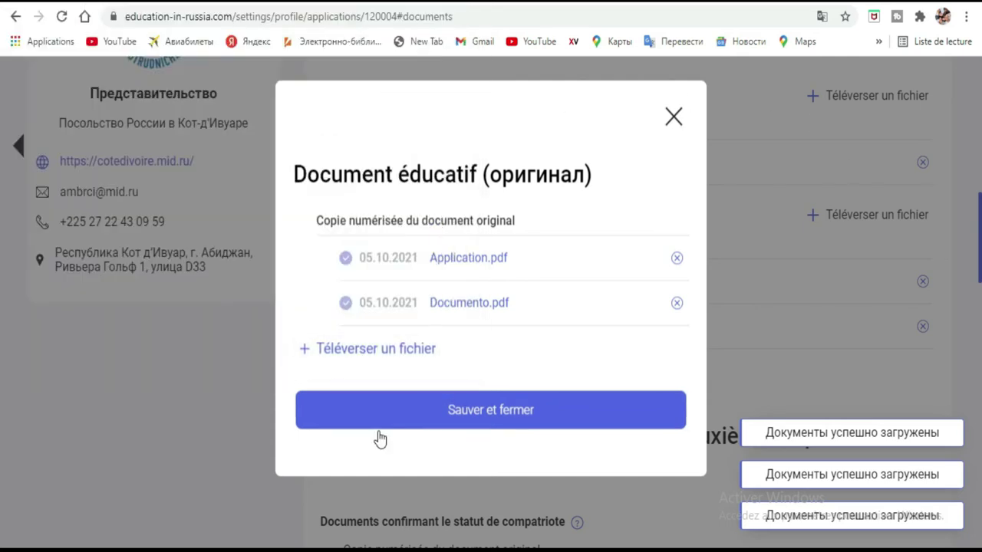
left_click(466, 427)
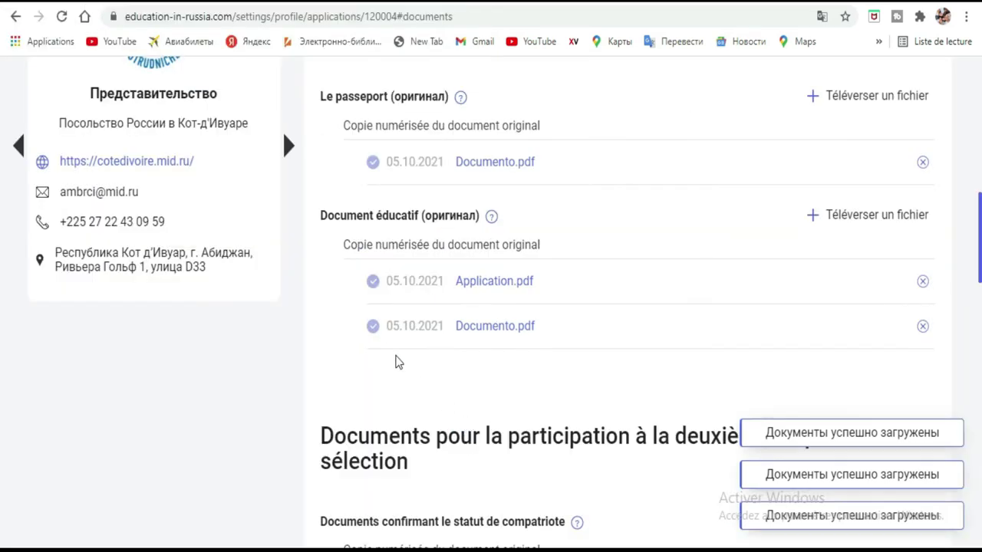
Continue from the documents page to the verification-request step
scroll(588, 191, "down", 5)
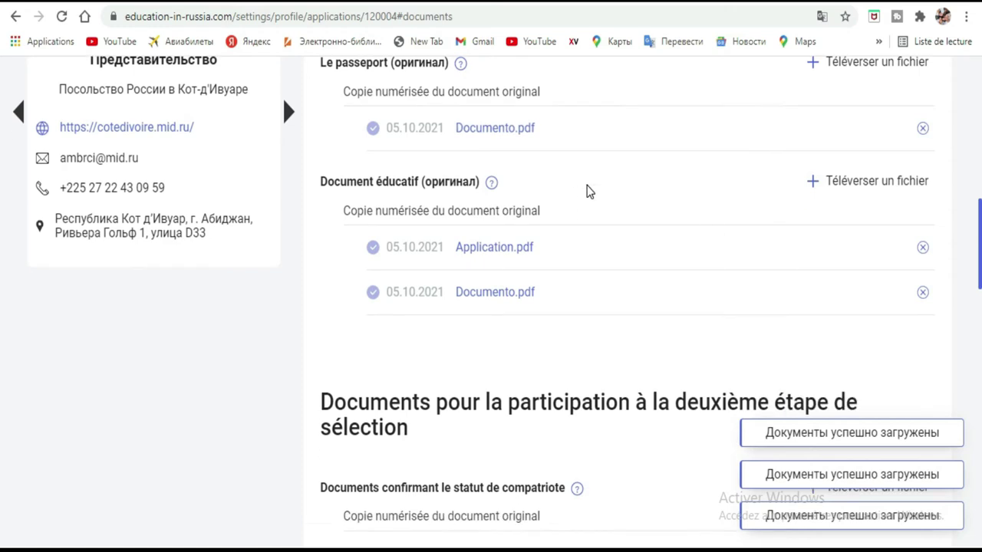
scroll(587, 191, "up", 3)
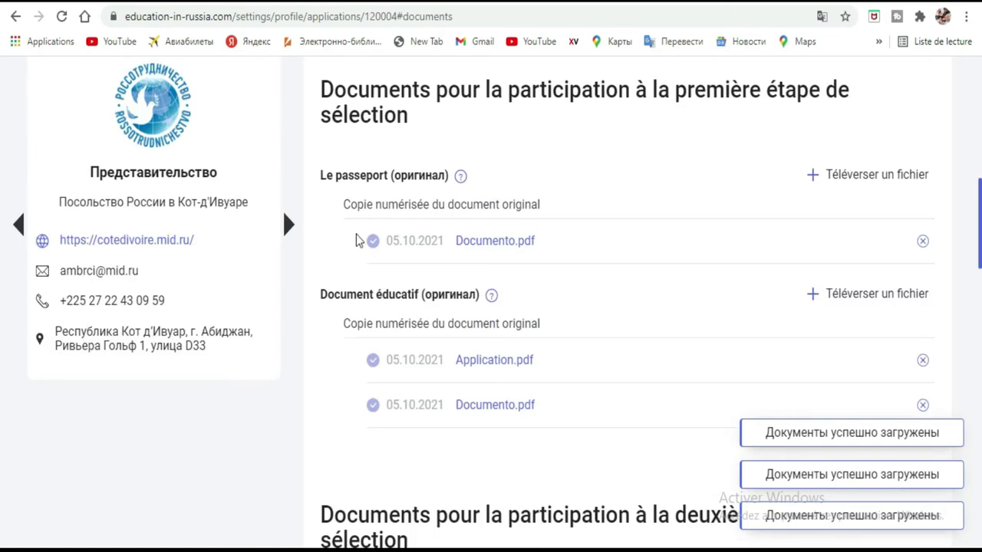
scroll(746, 218, "down", 3)
scroll(745, 210, "down", 3)
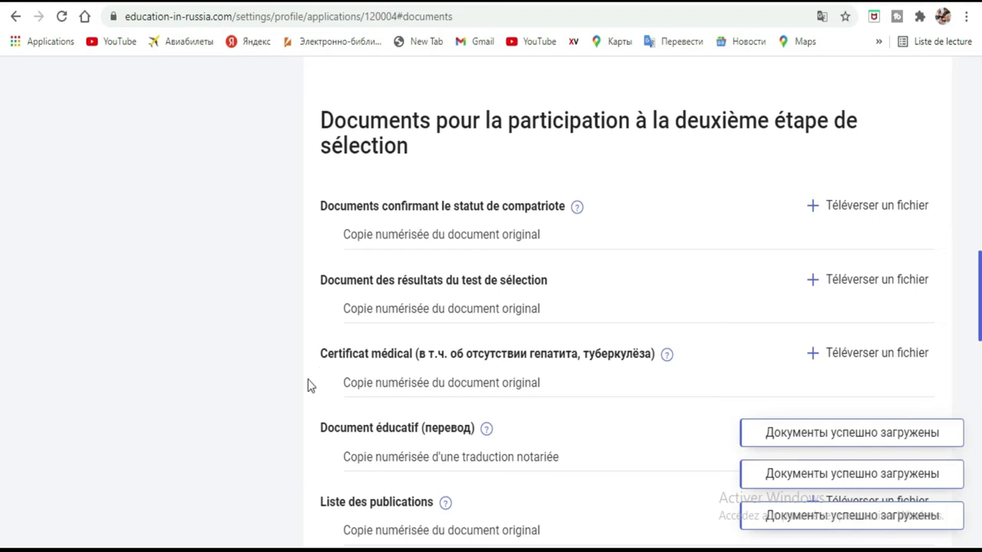
scroll(555, 296, "up", 6)
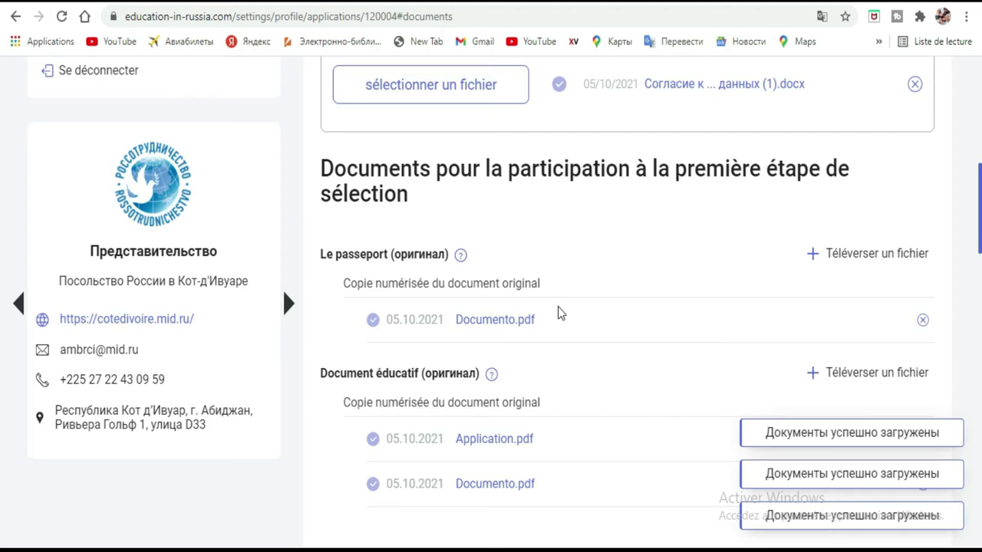
scroll(557, 311, "up", 4)
scroll(559, 313, "down", 15)
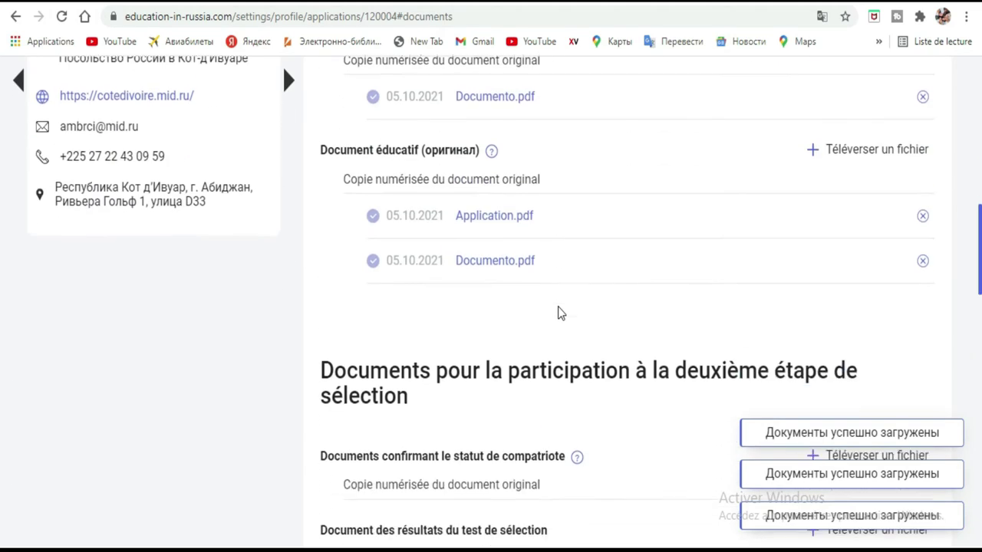
scroll(586, 311, "down", 4)
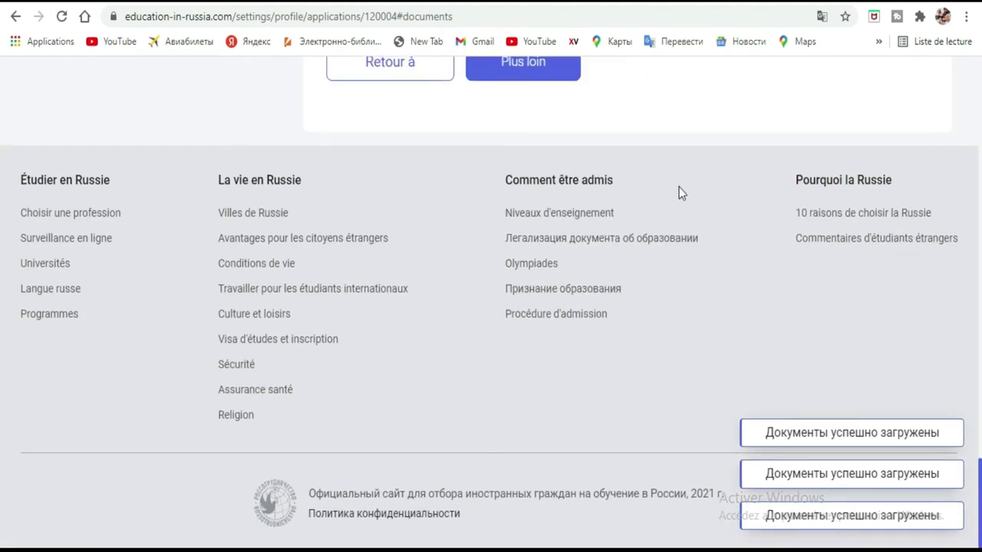
scroll(679, 192, "up", 2)
left_click(540, 230)
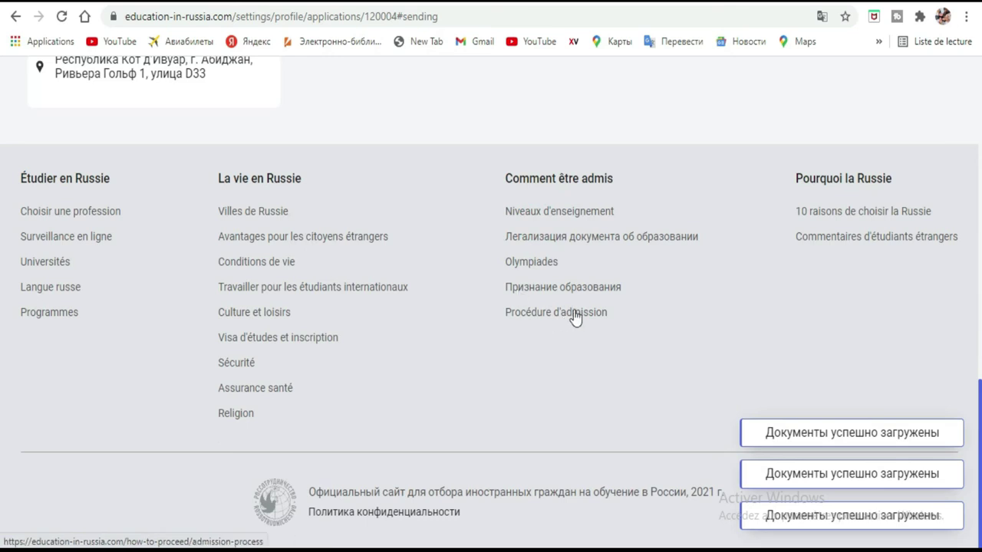
Review the warning listing the missing application items
scroll(755, 357, "up", 4)
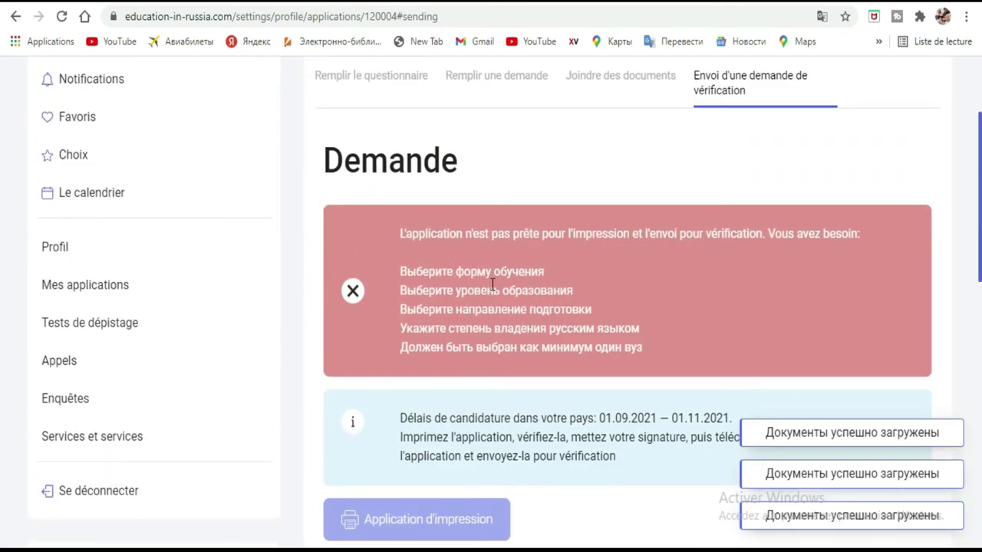
left_click_drag(391, 237, 631, 362)
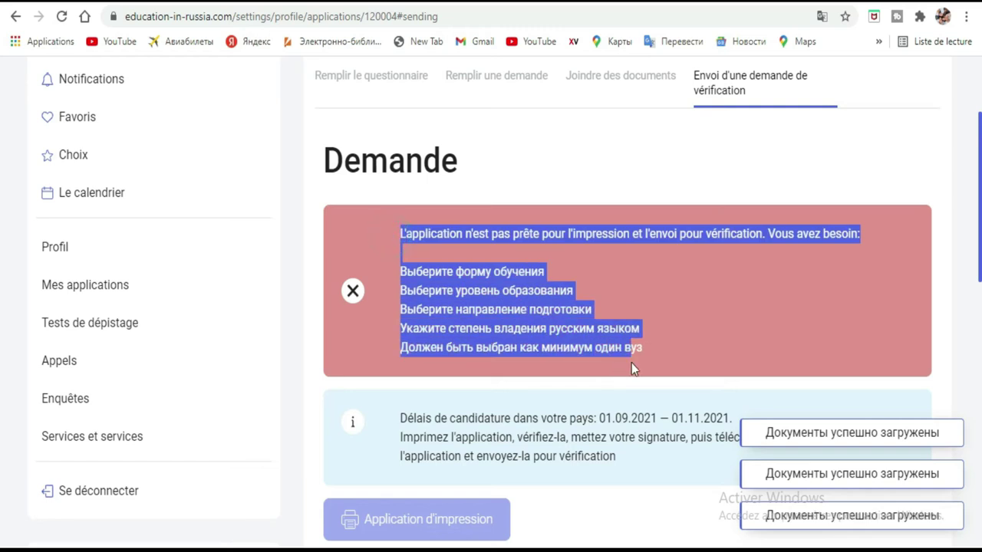
left_click(725, 313)
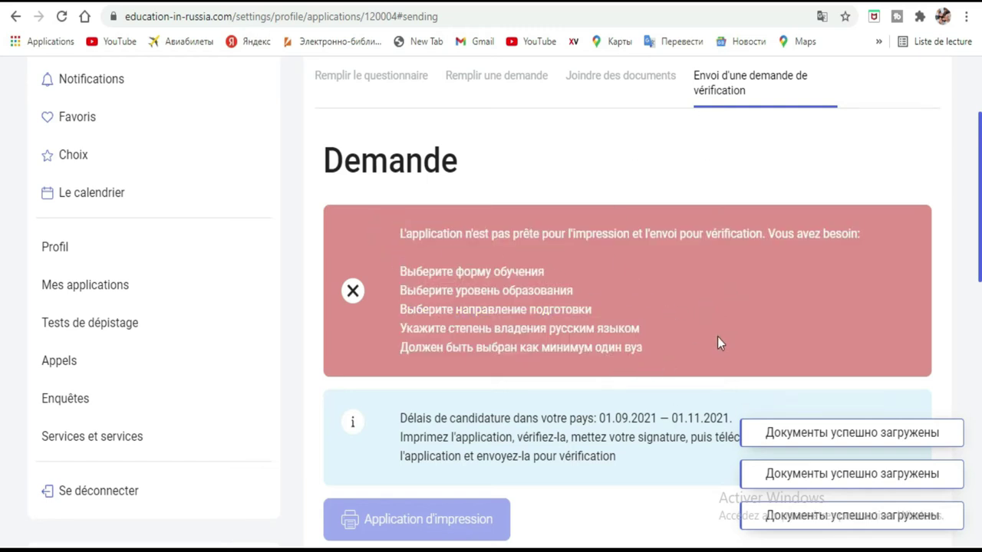
left_click_drag(651, 342, 396, 227)
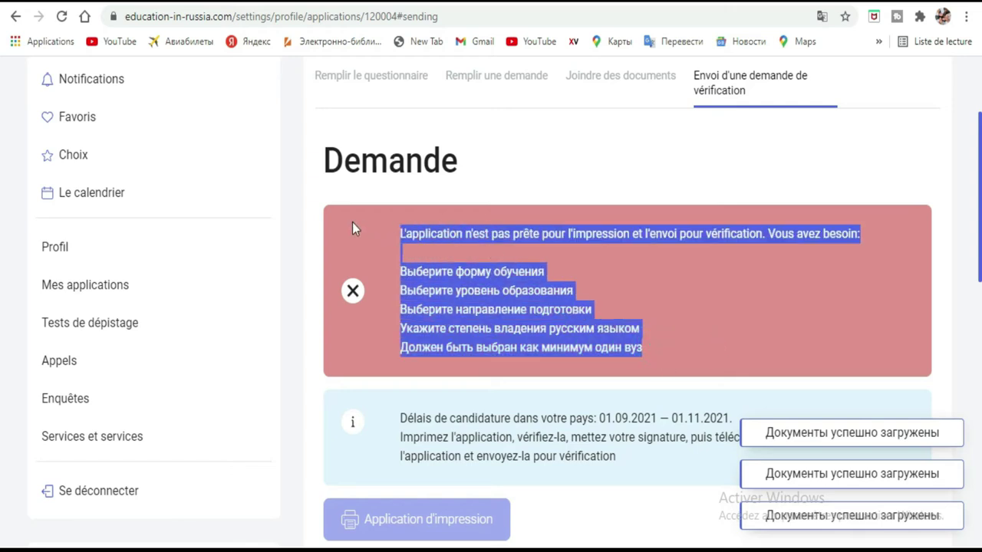
left_click(622, 152)
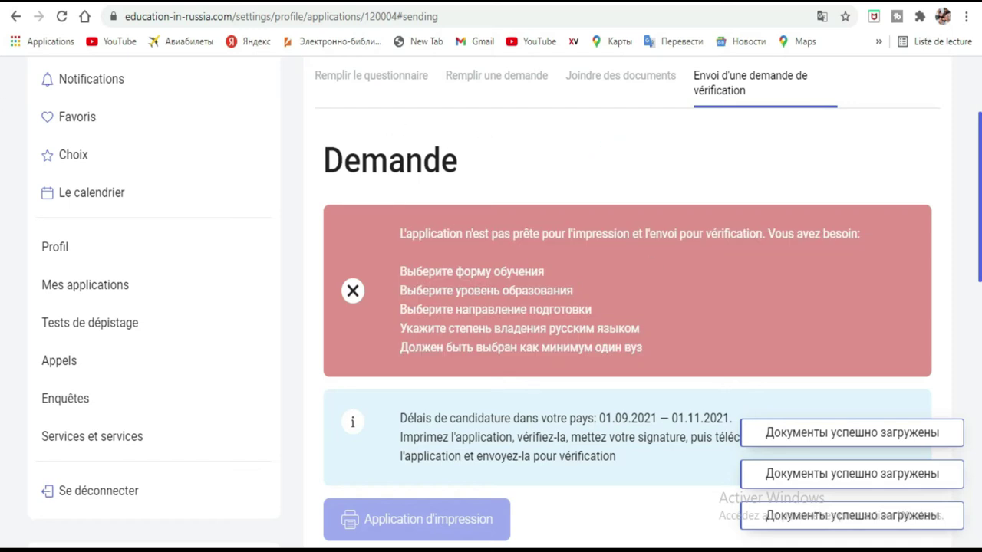
Translate the page into French and return to the application statement
left_click(821, 16)
left_click(744, 48)
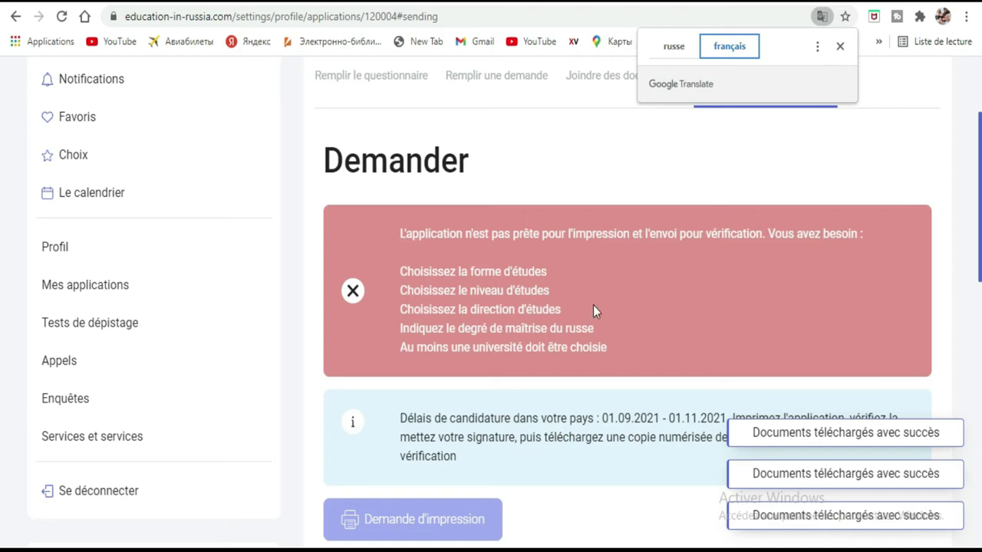
scroll(593, 311, "up", 3)
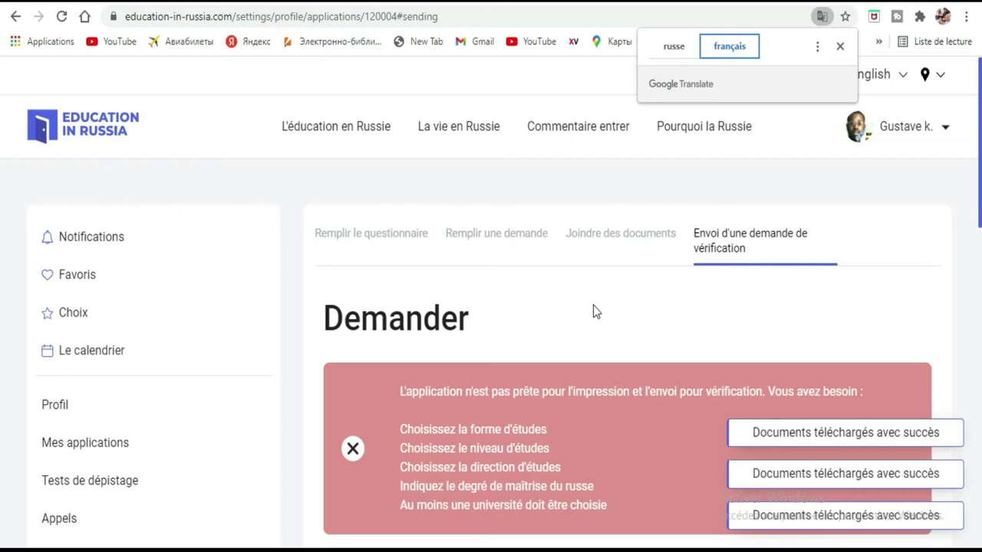
left_click(506, 232)
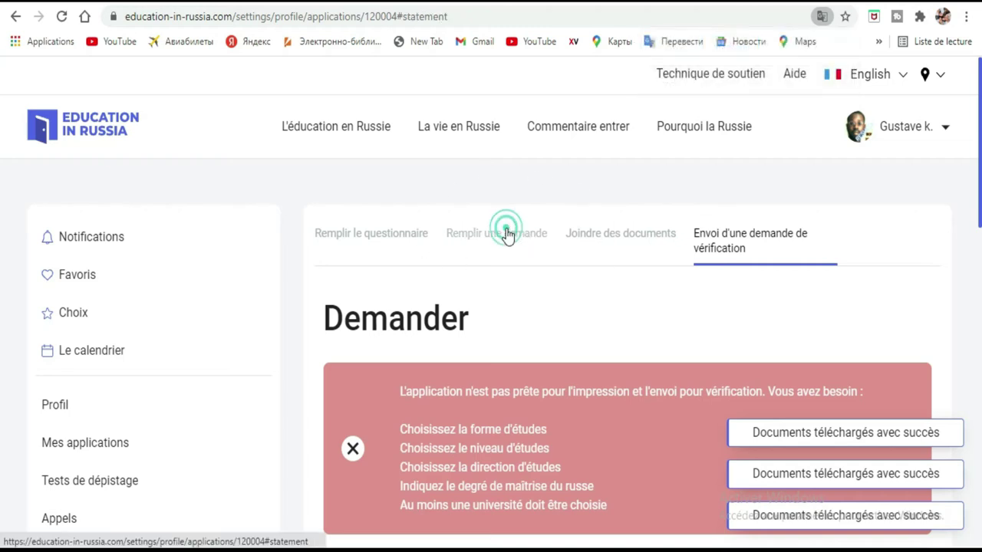
Open the application statement in the editor
scroll(610, 245, "down", 4)
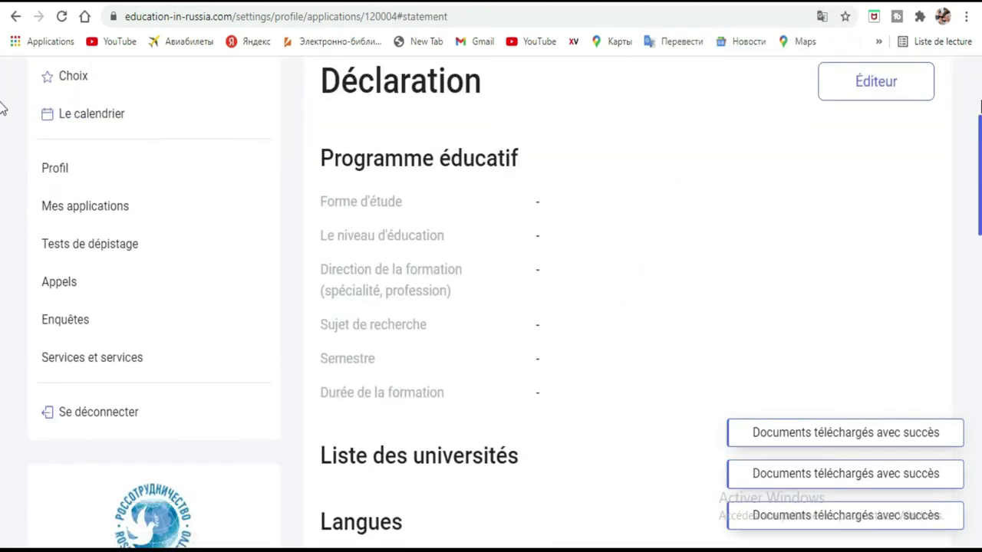
left_click(919, 84)
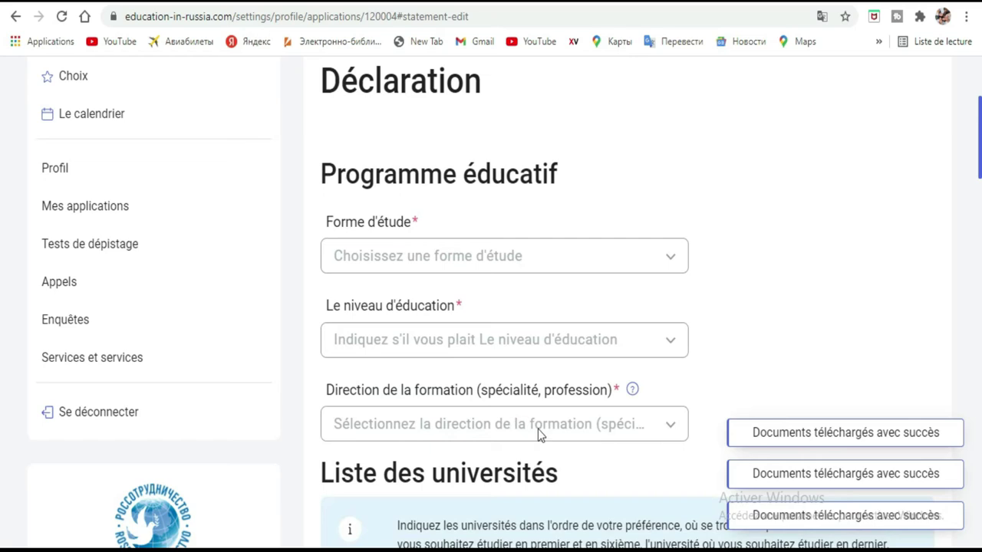
scroll(844, 230, "down", 2)
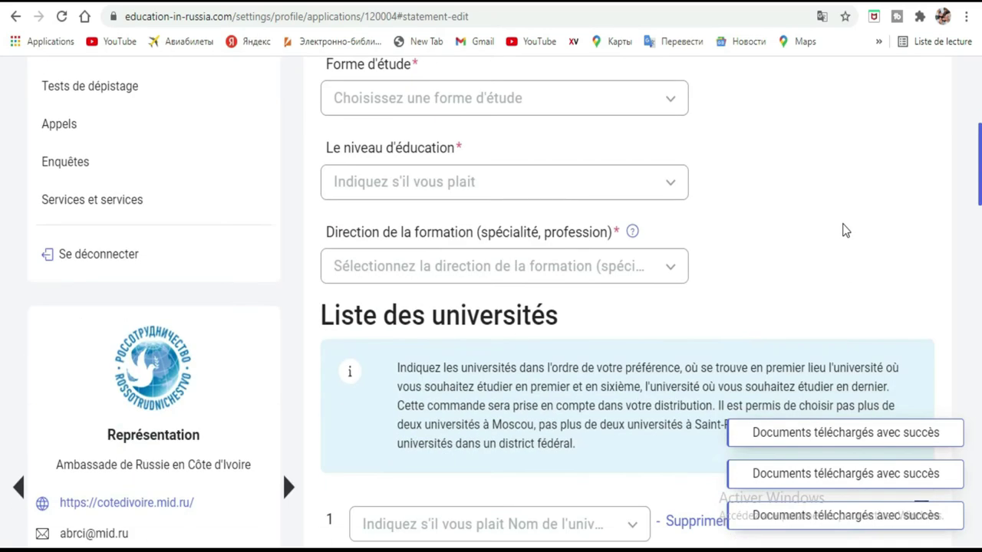
scroll(842, 231, "up", 1)
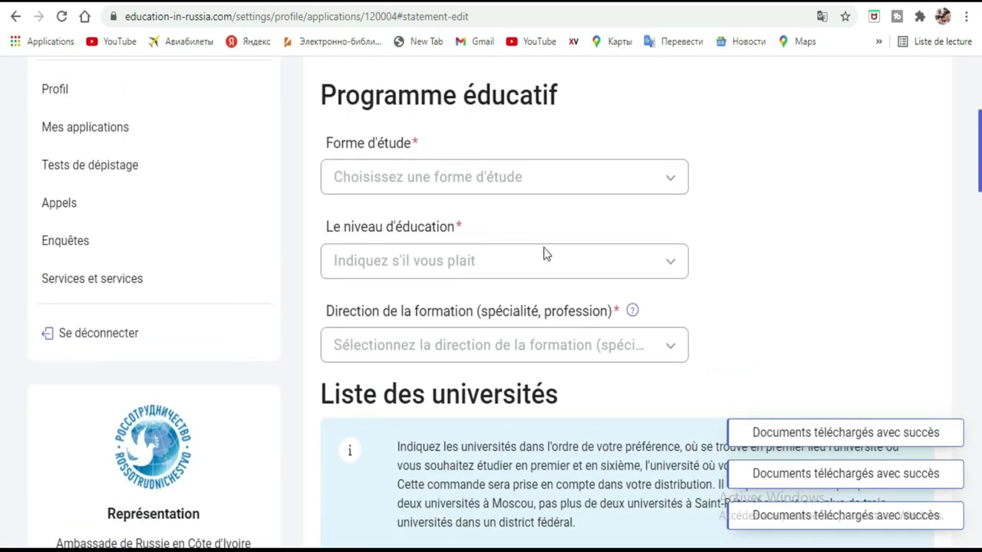
Choose En présentiel, Premier cycle and 01/03/04 Mathématiques appliquées in the three dropdowns
left_click(666, 181)
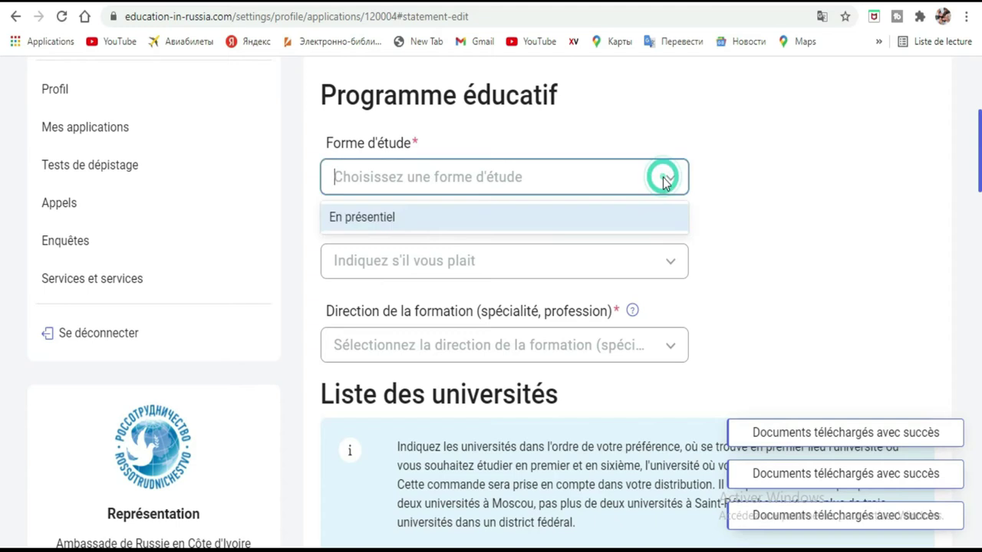
left_click(569, 218)
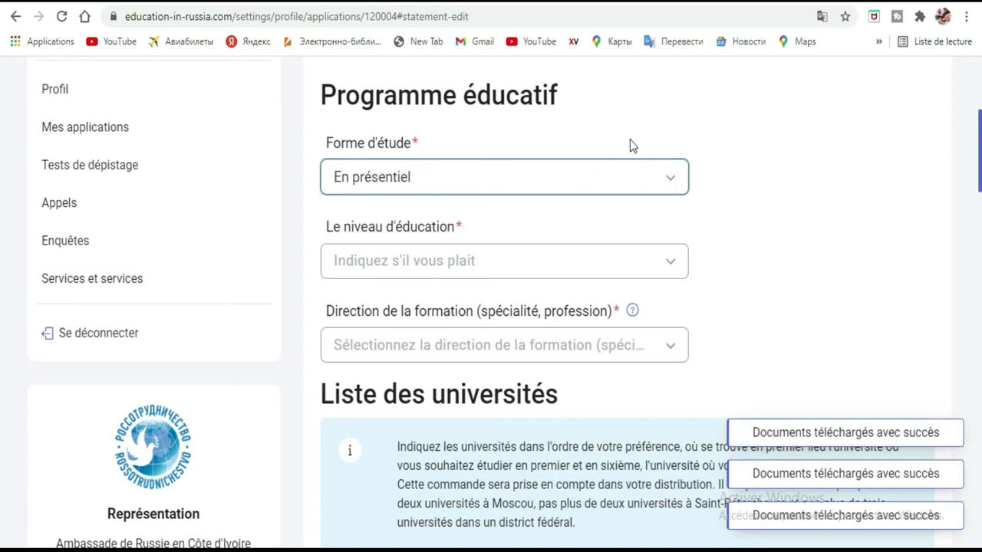
left_click(631, 257)
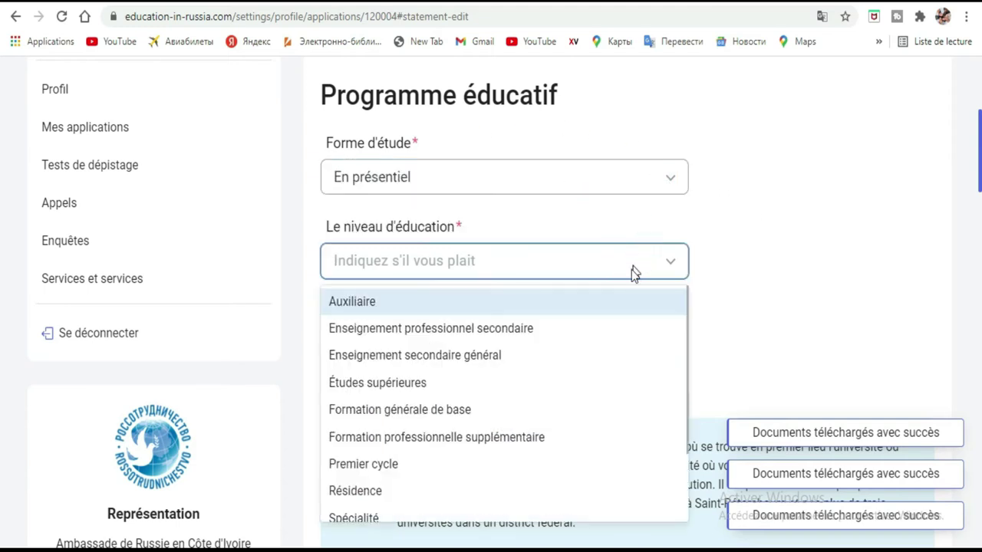
scroll(614, 280, "down", 2)
left_click(554, 307)
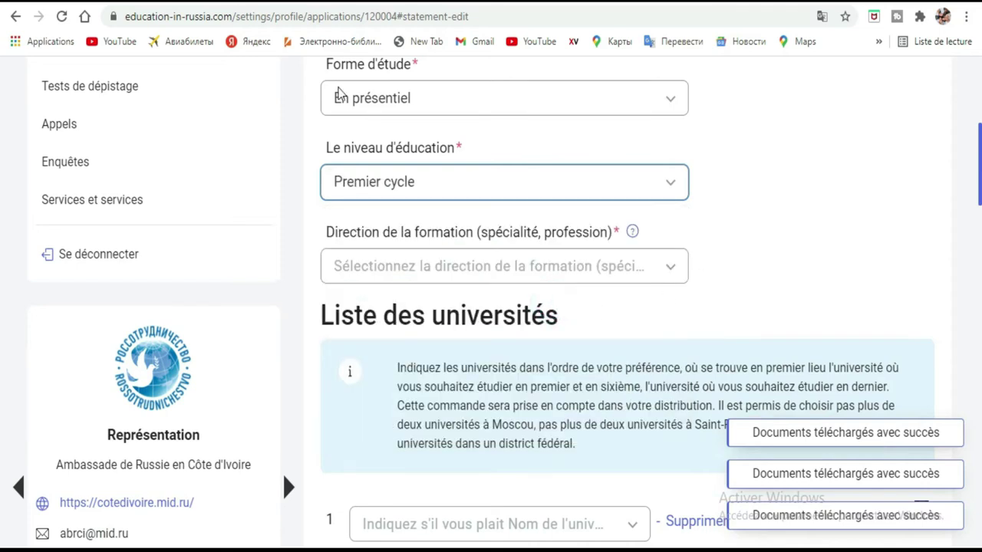
left_click(667, 271)
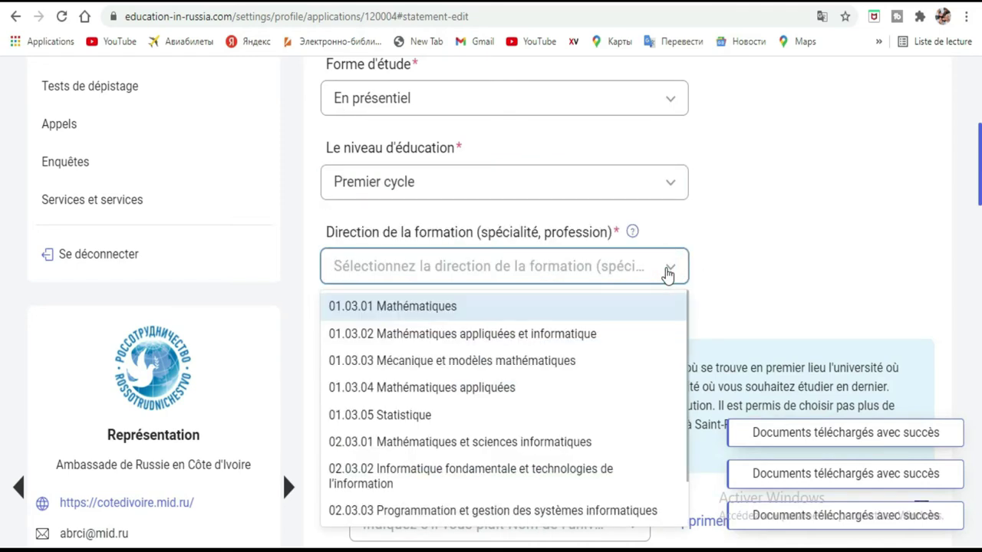
left_click(541, 388)
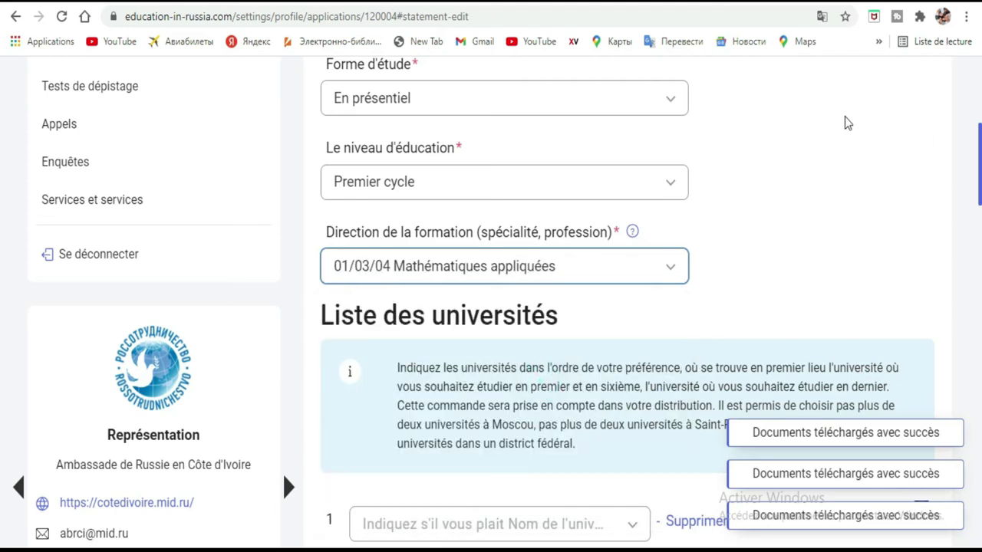
scroll(811, 134, "down", 3)
scroll(816, 127, "down", 2)
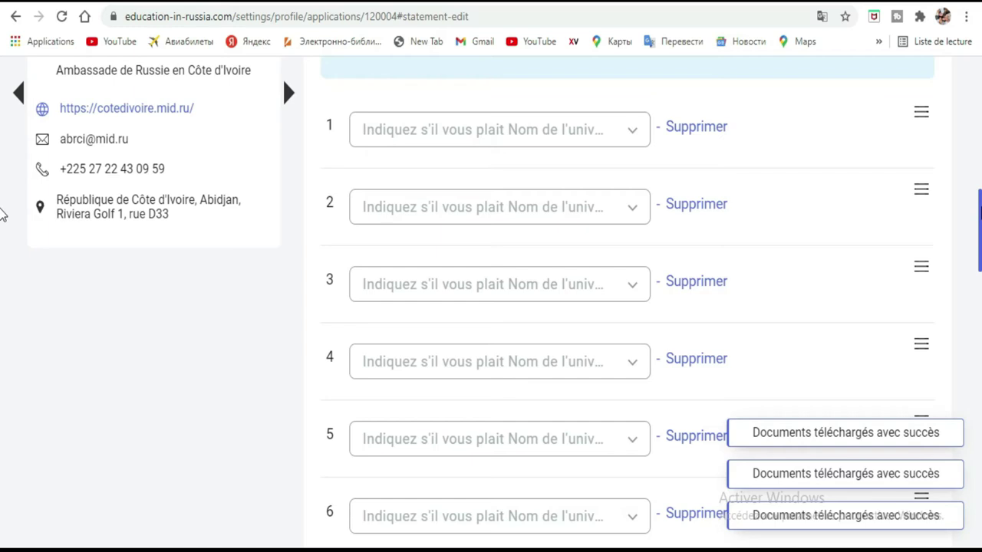
scroll(3, 214, "up", 3)
scroll(3, 184, "down", 2)
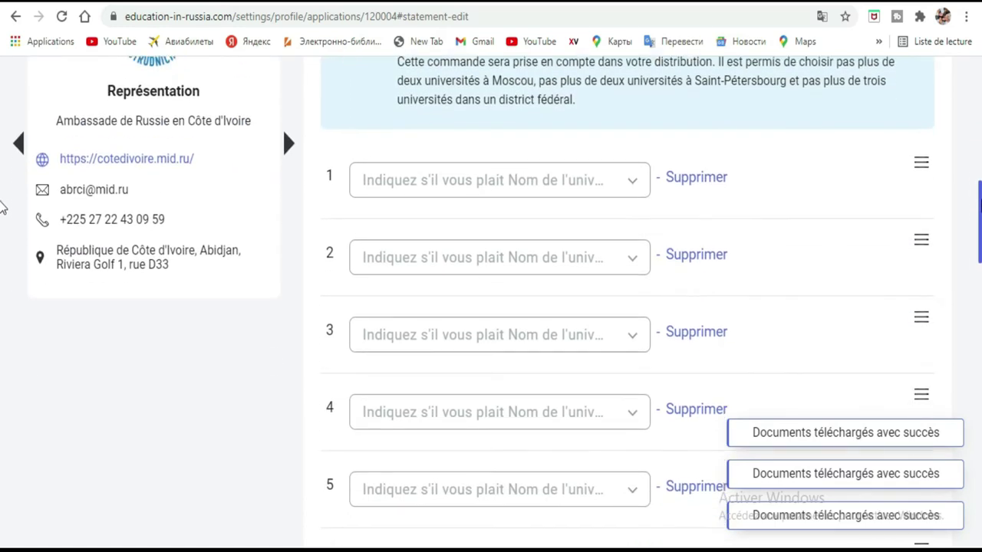
scroll(3, 207, "down", 1)
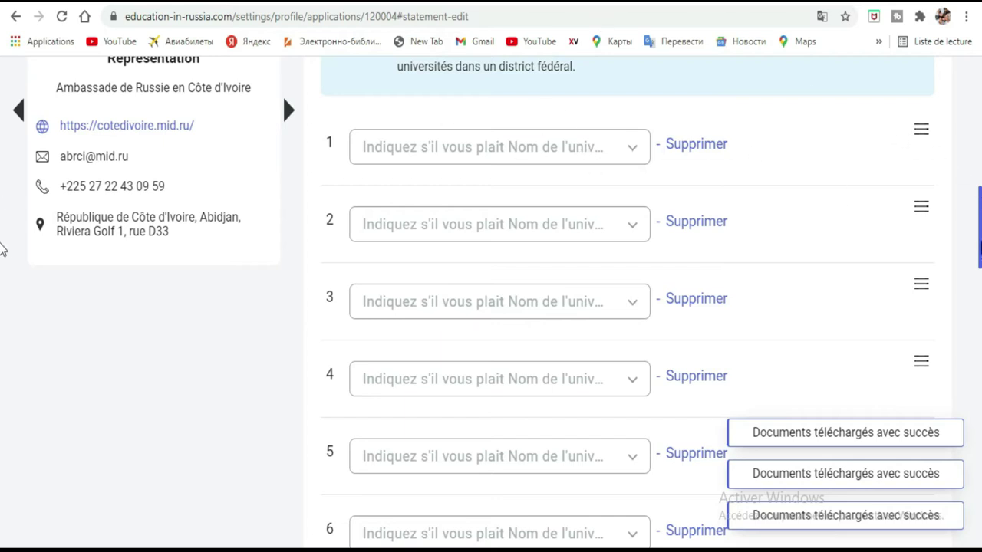
scroll(2, 250, "up", 6)
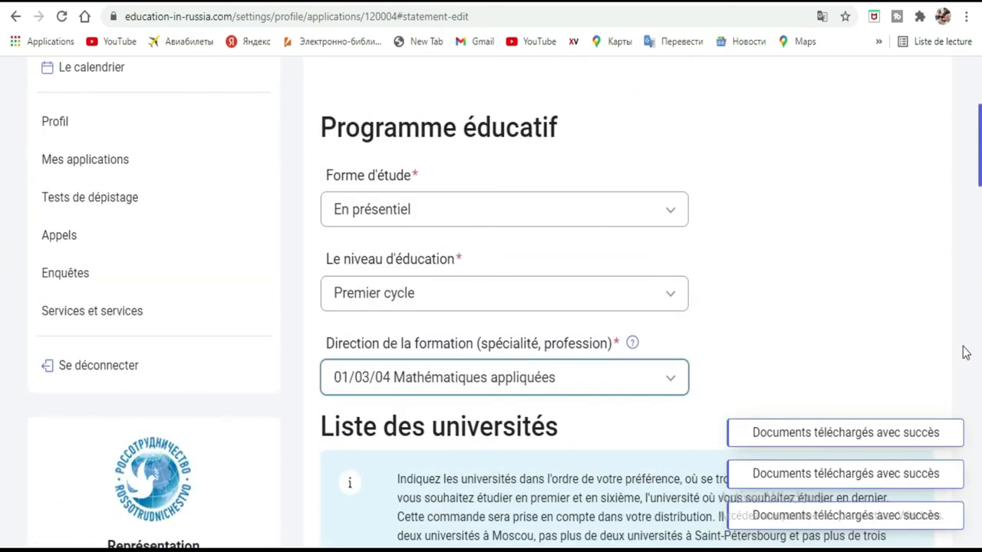
scroll(2, 207, "down", 12)
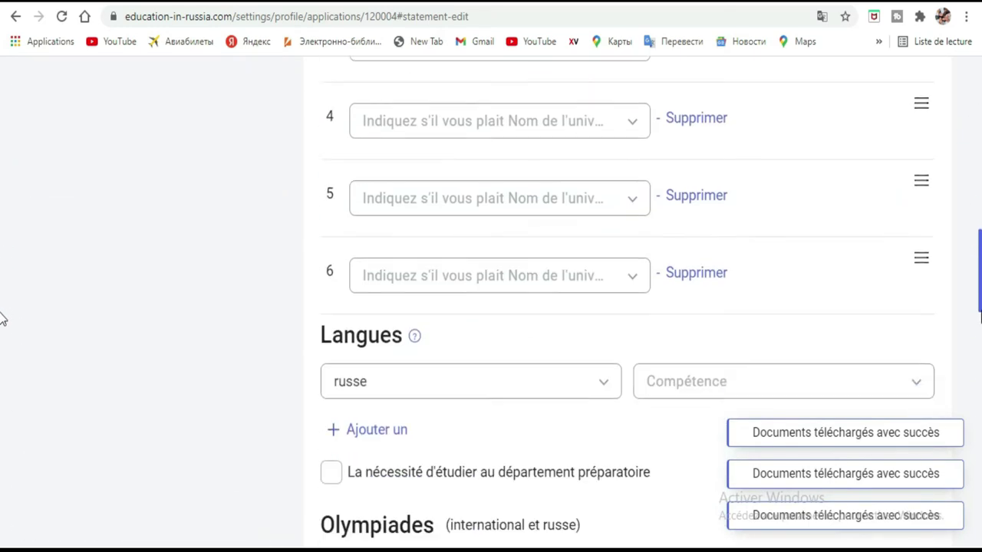
scroll(972, 445, "down", 10)
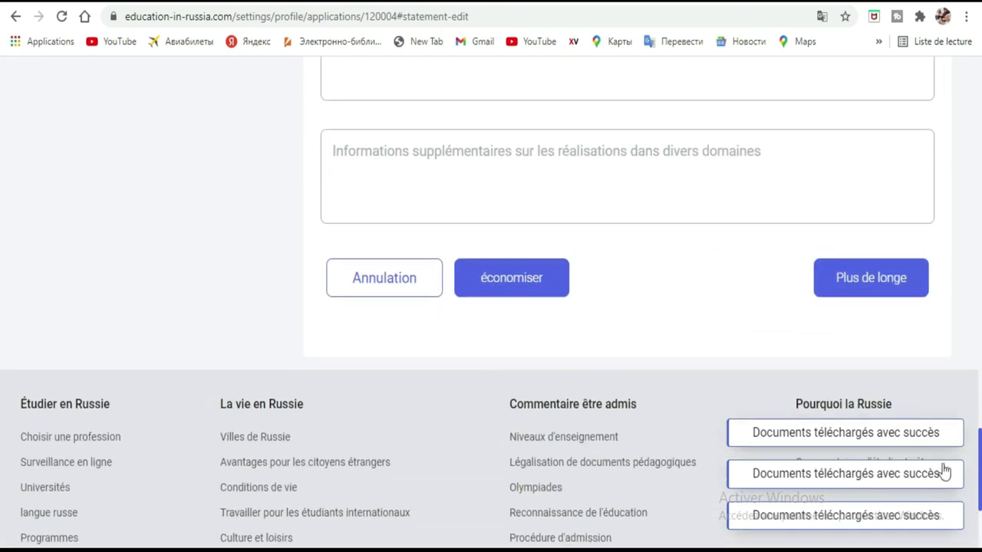
Try continuing the statement and get the missing Russian language level error
left_click(897, 284)
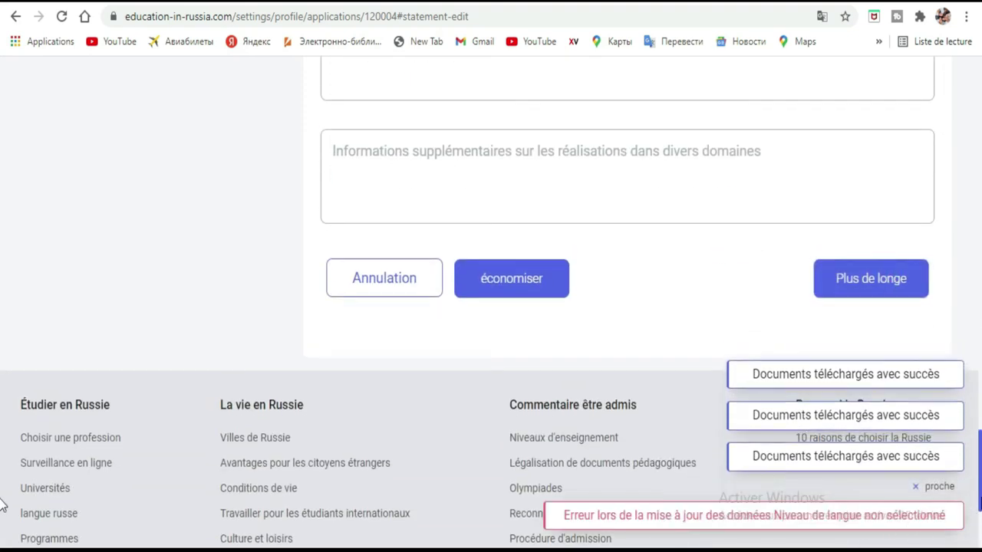
left_click_drag(2, 475, 2, 306)
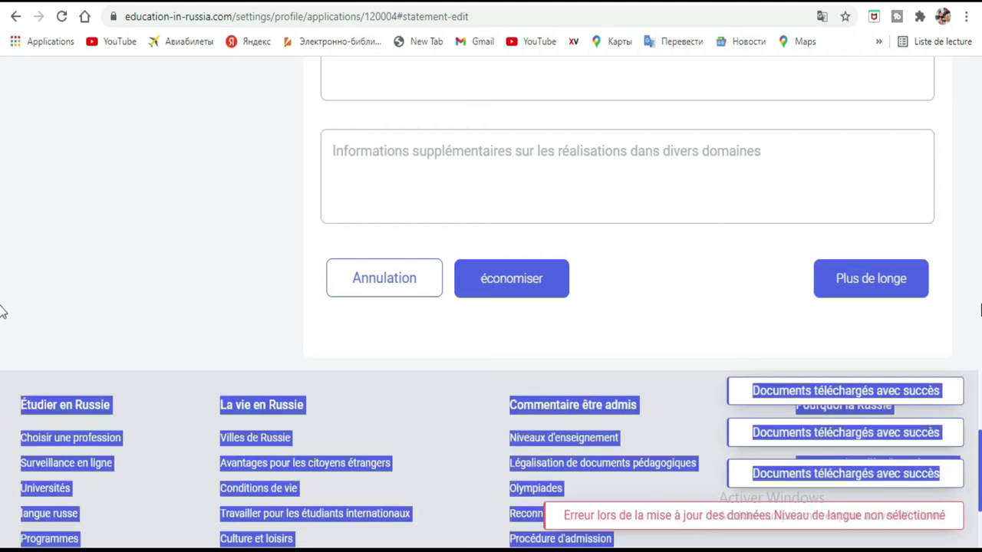
scroll(2, 195, "up", 5)
scroll(2, 195, "up", 5)
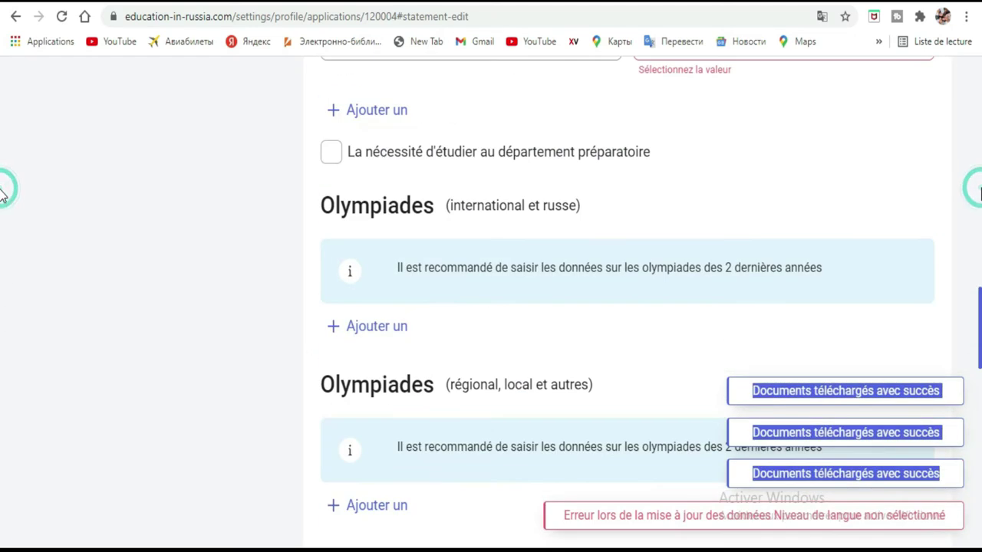
scroll(3, 130, "up", 5)
scroll(3, 129, "up", 1)
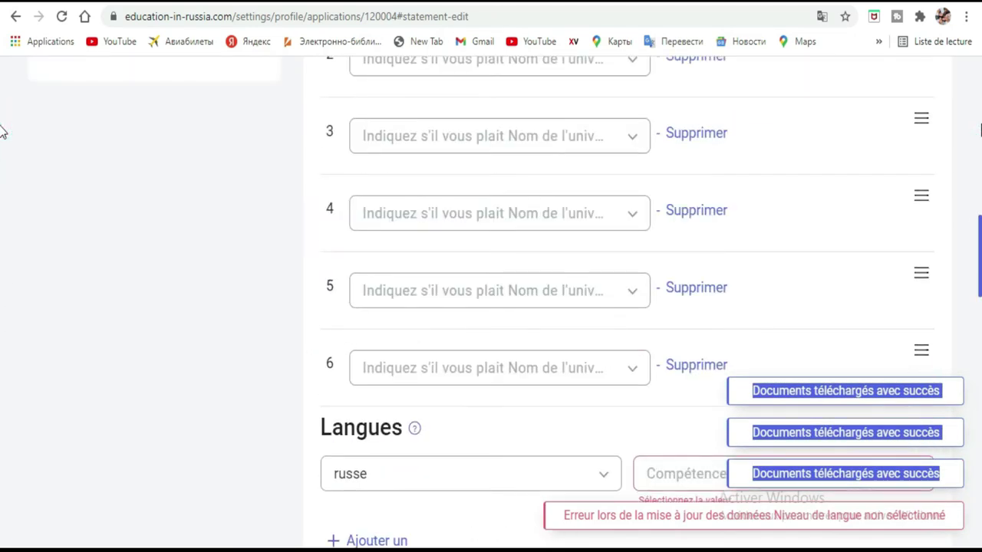
scroll(3, 264, "down", 3)
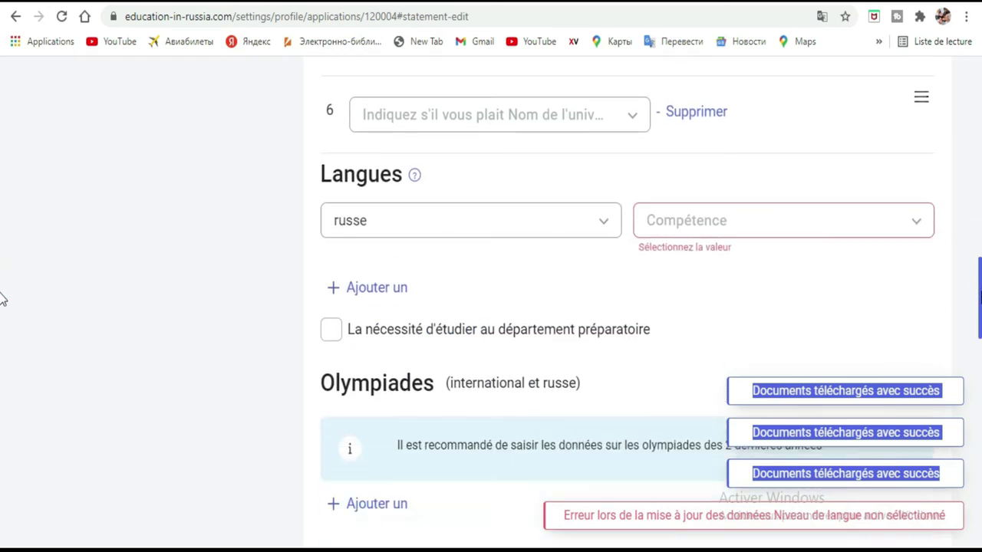
scroll(2, 261, "up", 6)
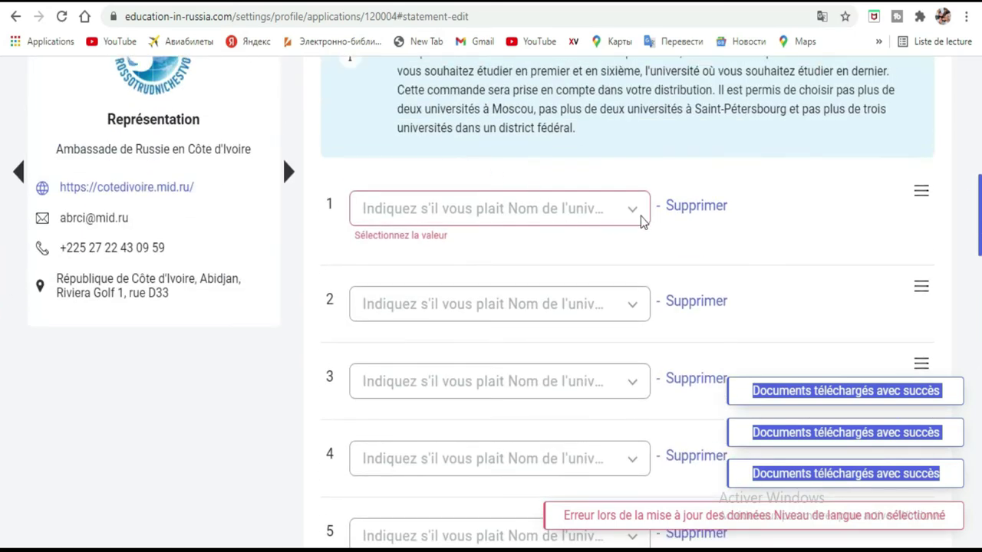
Rank Université fédérale de l'Oural first and the MISiS research university second
left_click(635, 212)
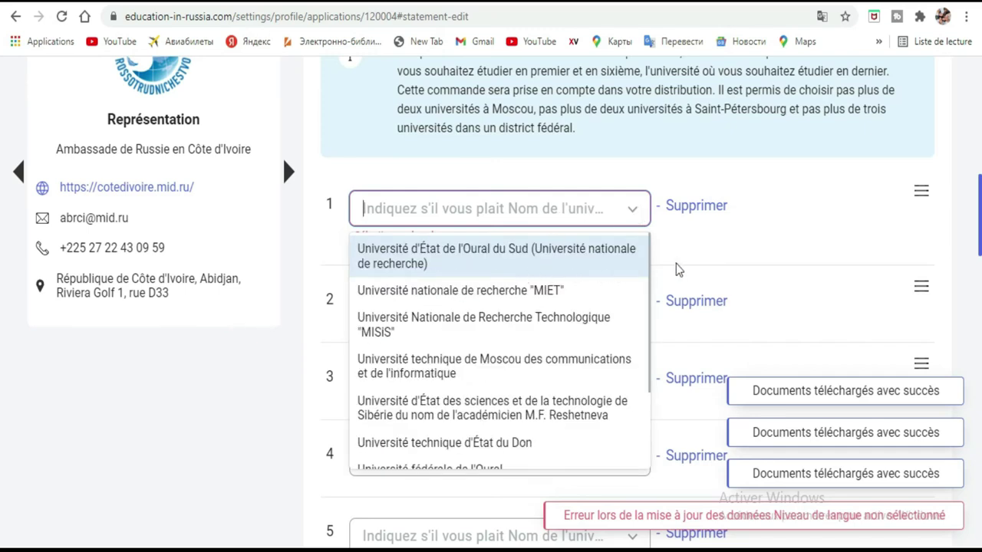
scroll(514, 288, "down", 2)
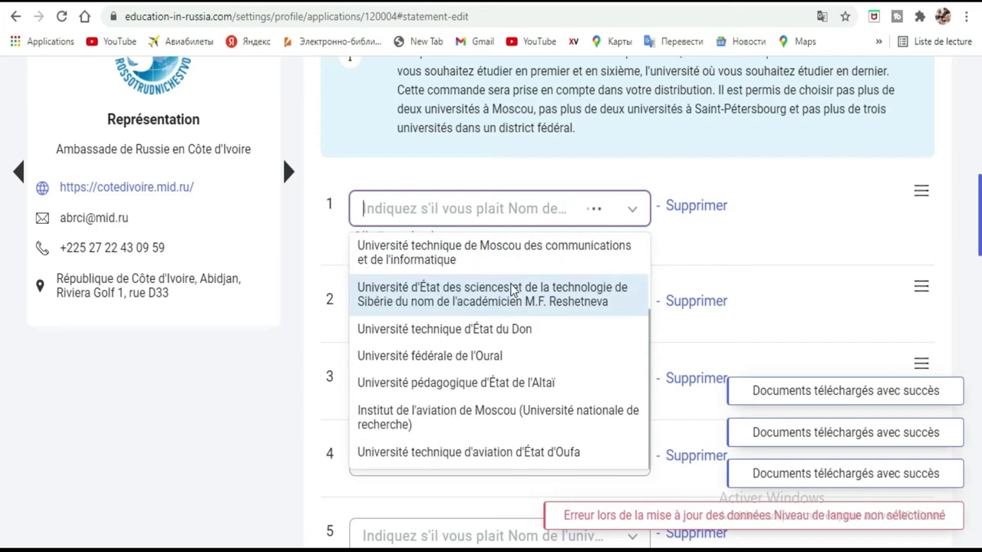
left_click(449, 359)
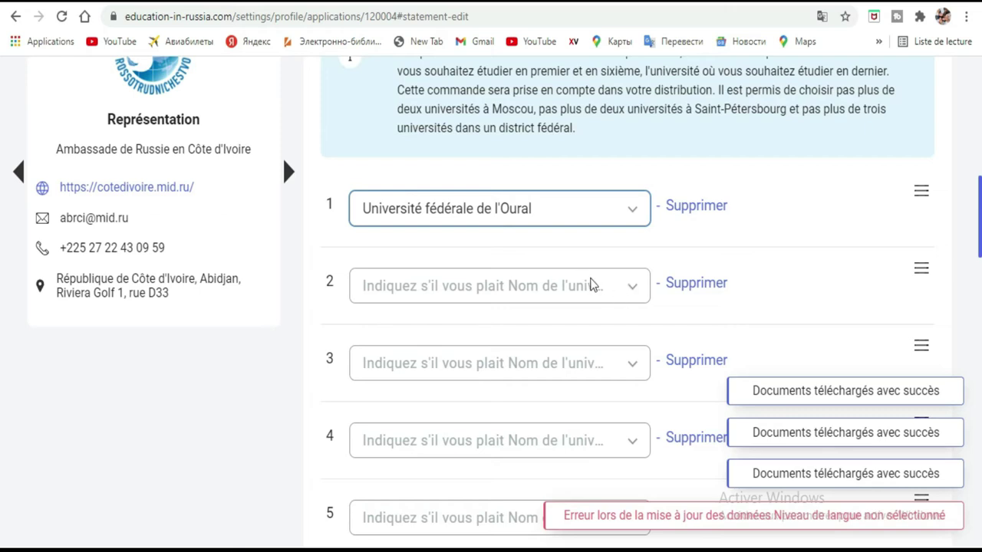
left_click(634, 292)
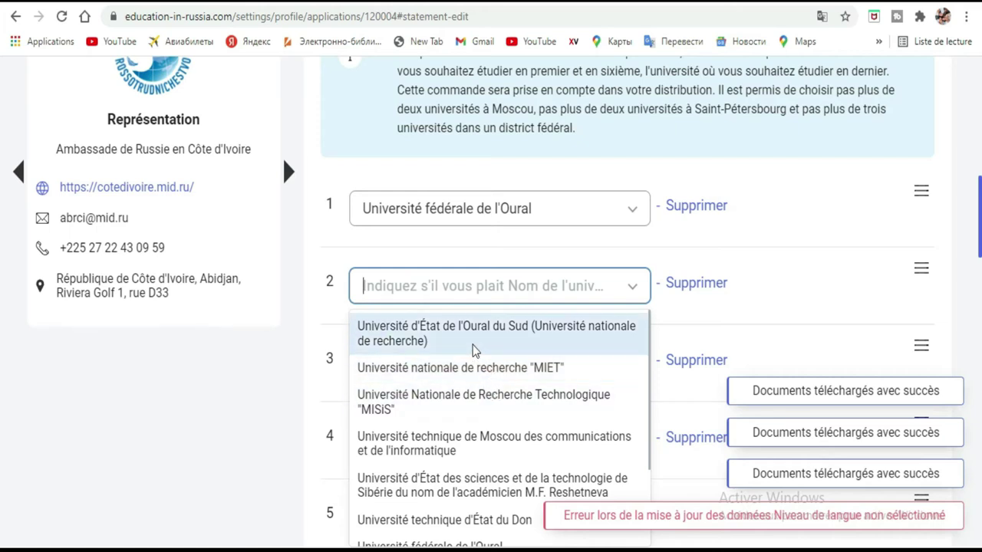
left_click(465, 400)
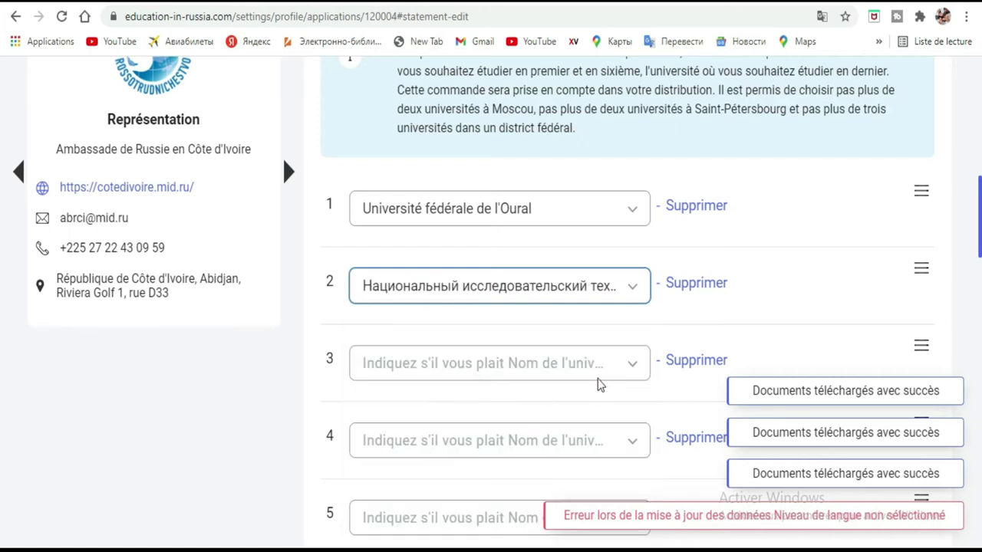
left_click(633, 370)
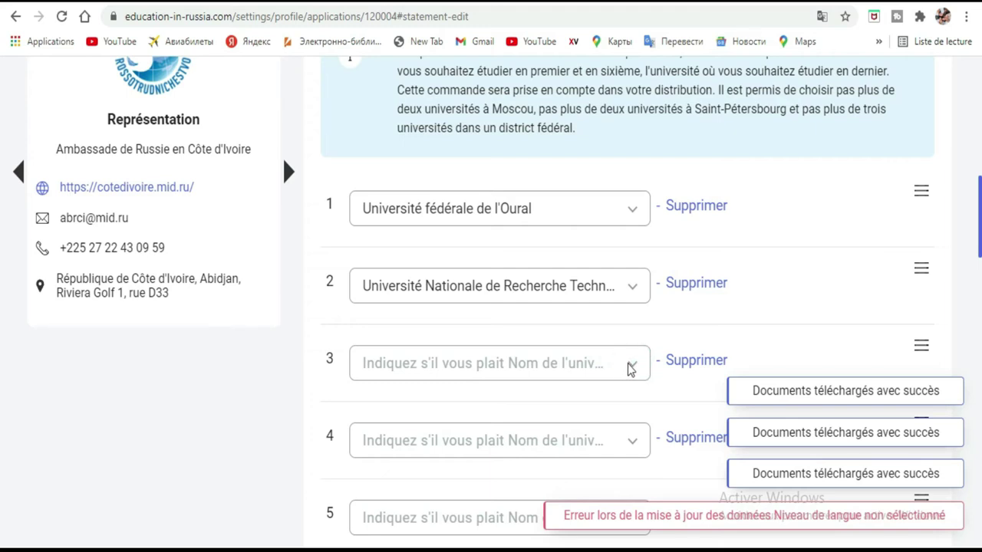
left_click(633, 370)
scroll(3, 230, "down", 3)
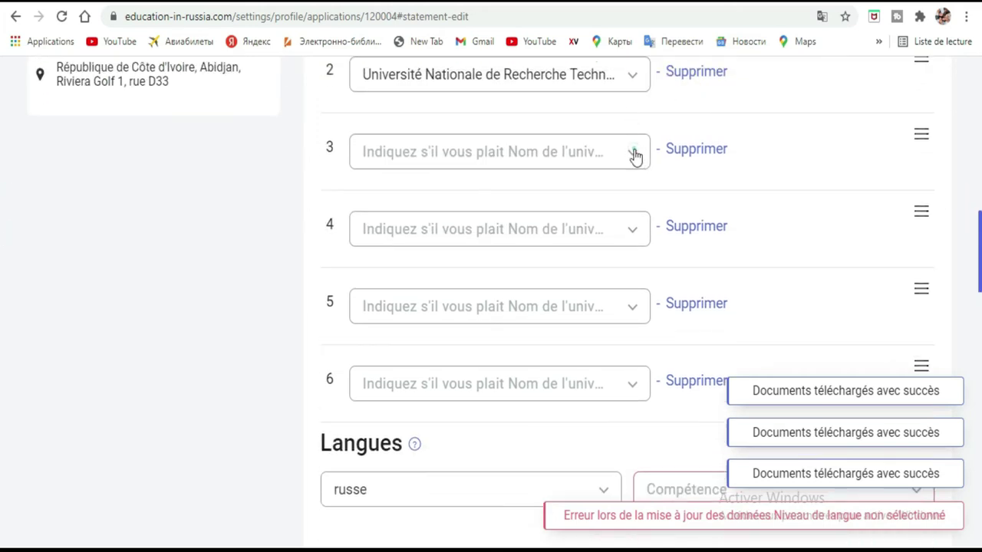
Pick Université d'État de Penza as the third university choice
left_click(634, 156)
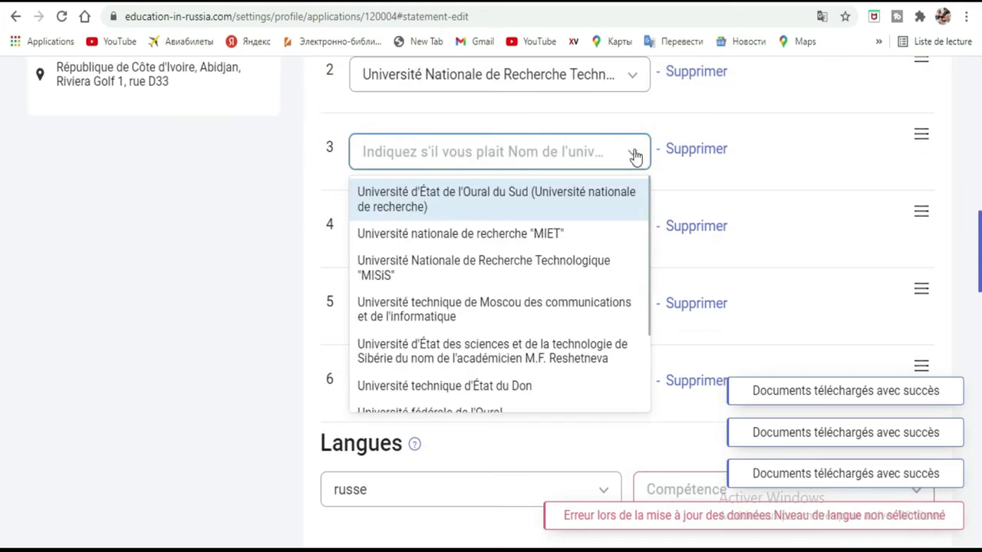
scroll(587, 322, "down", 2)
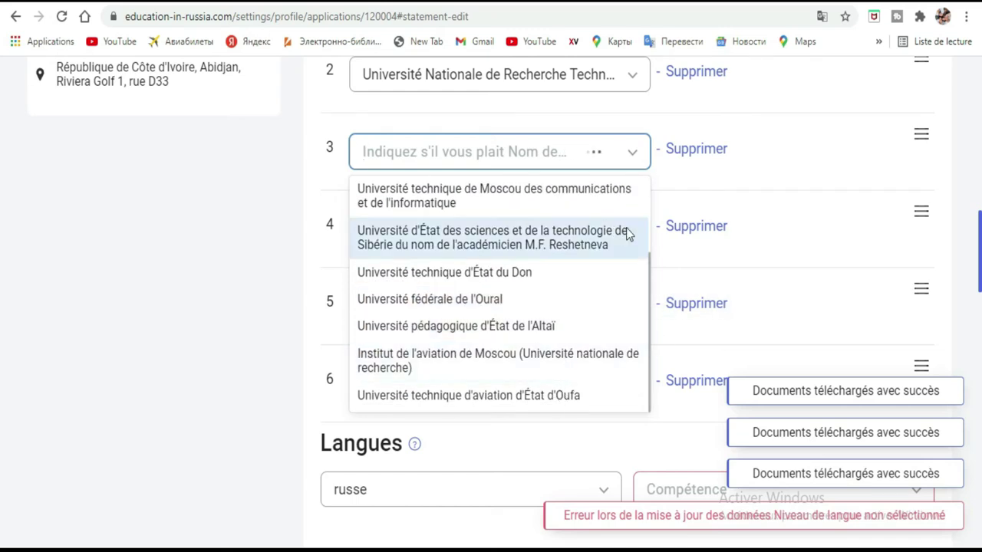
scroll(571, 281, "down", 3)
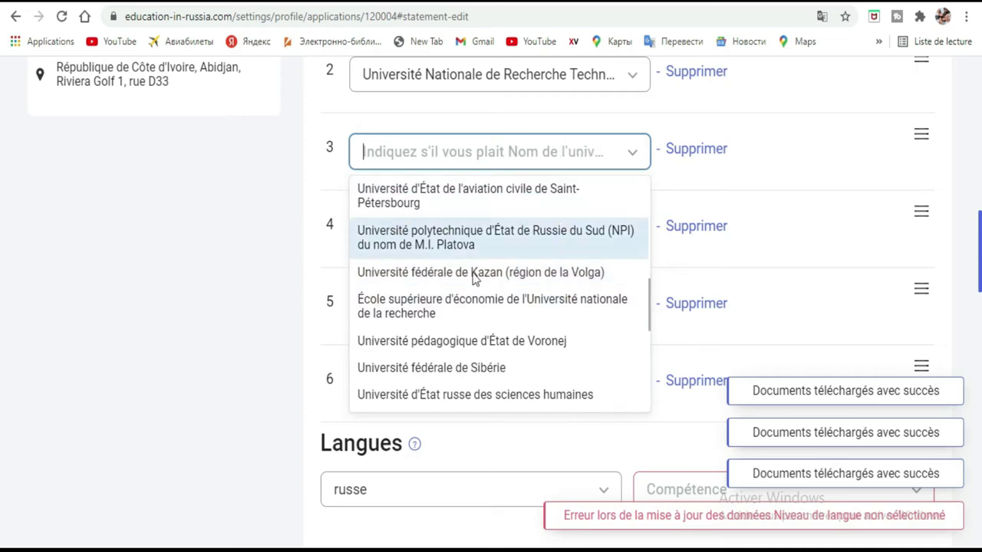
scroll(486, 313, "down", 3)
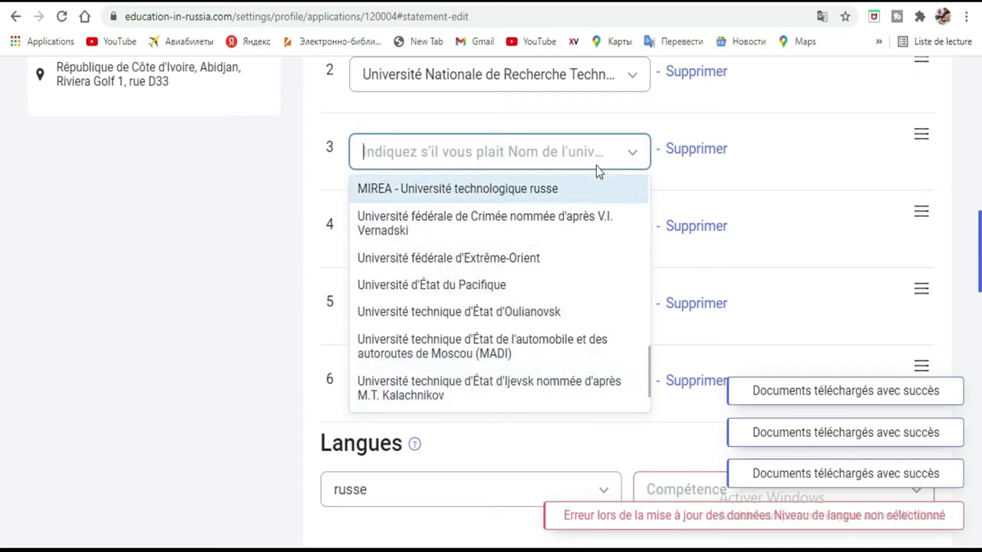
scroll(535, 291, "down", 1)
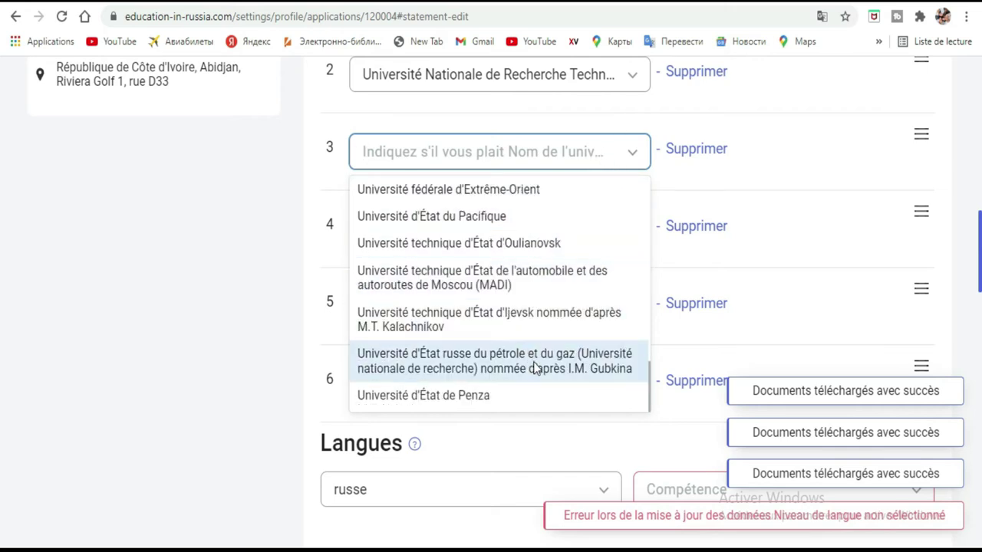
left_click(463, 398)
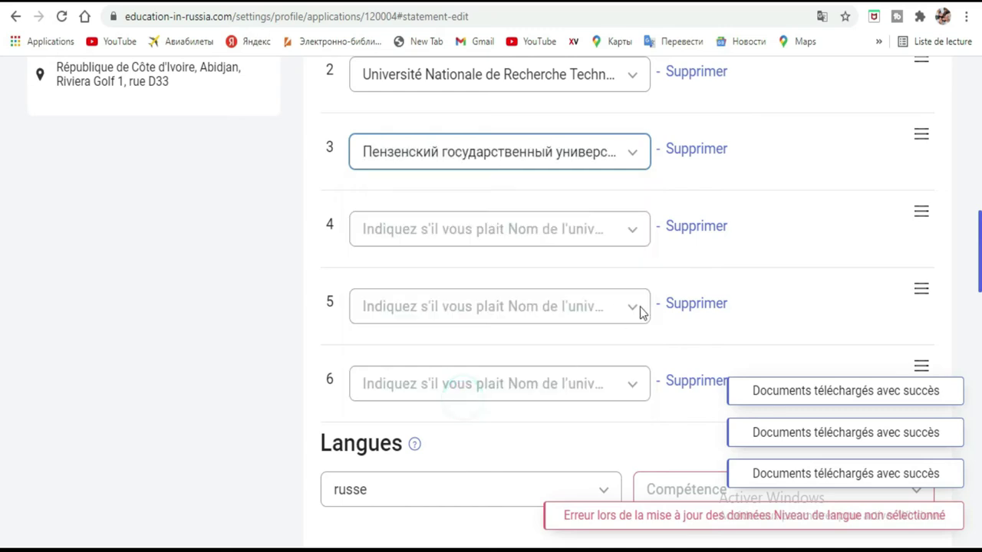
Fill university slots 4–6 with MIET, the Moscow communications and informatics university, and Don State Technical University
left_click(596, 243)
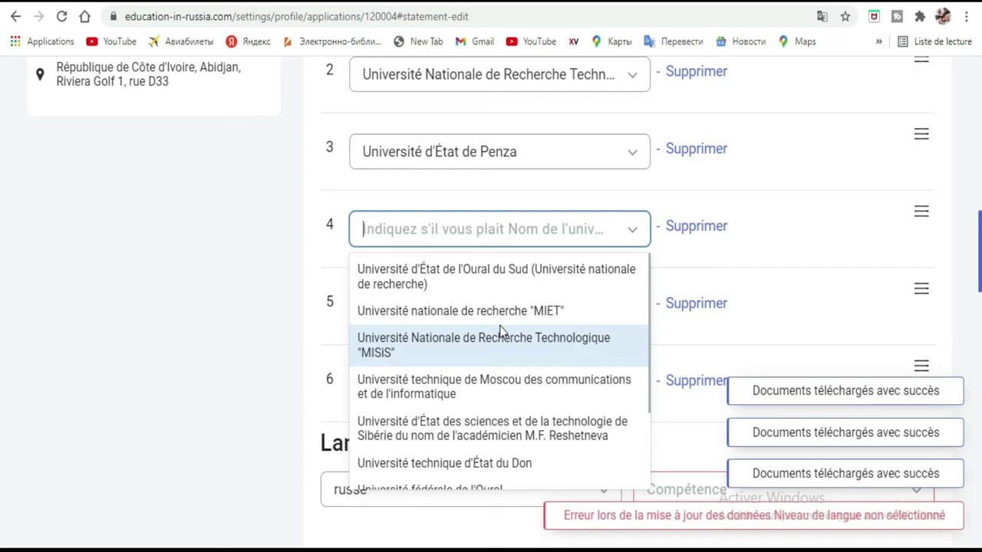
left_click(537, 314)
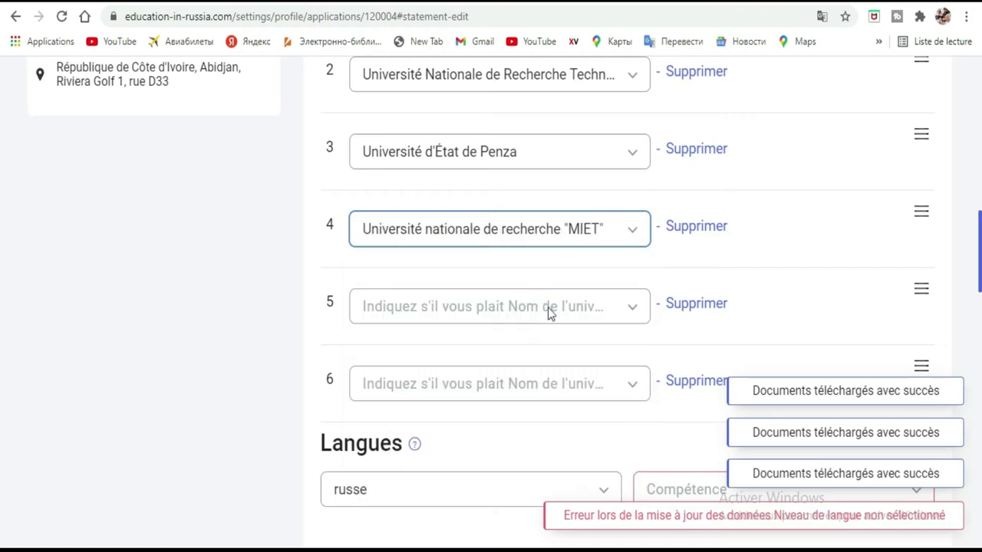
left_click(635, 314)
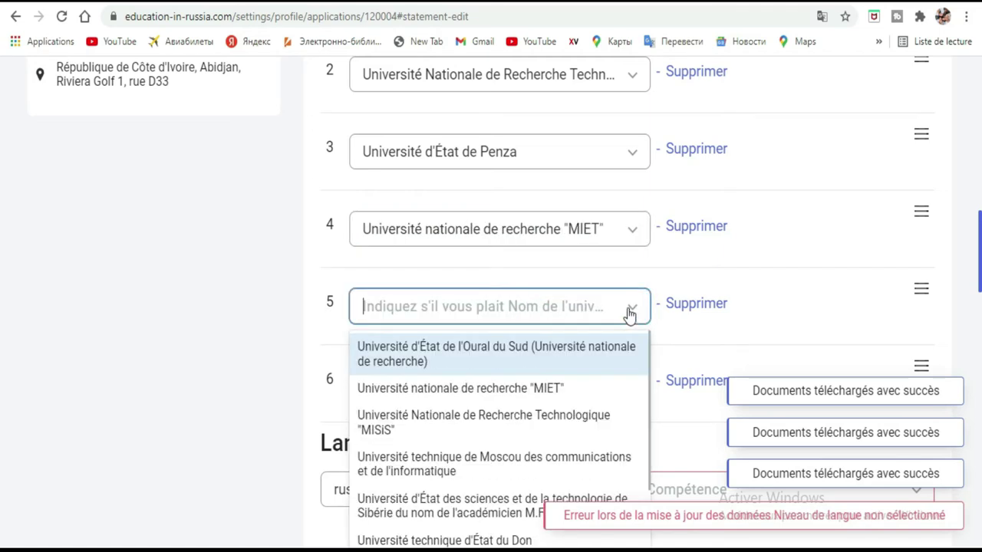
scroll(430, 391, "down", 3)
left_click(485, 353)
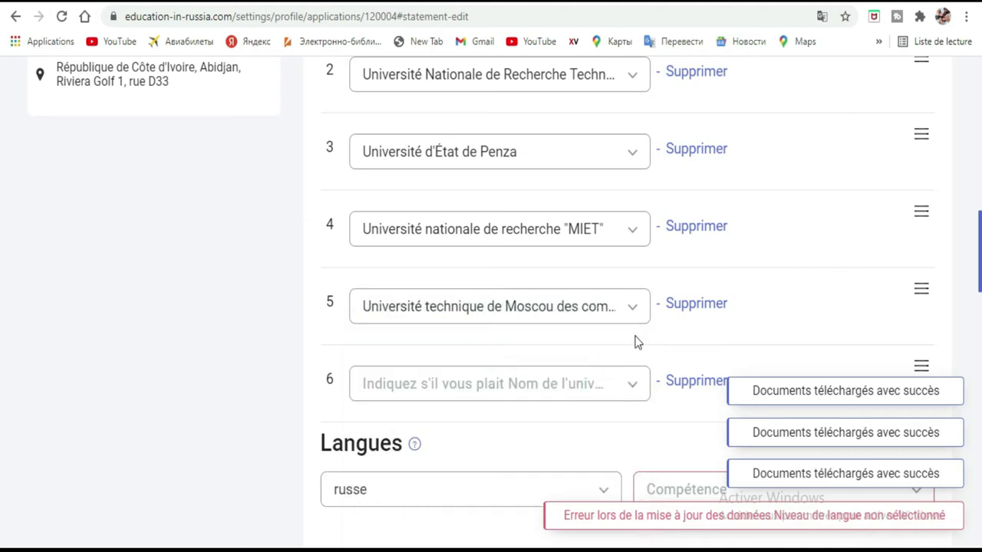
scroll(622, 281, "down", 4)
scroll(634, 257, "up", 2)
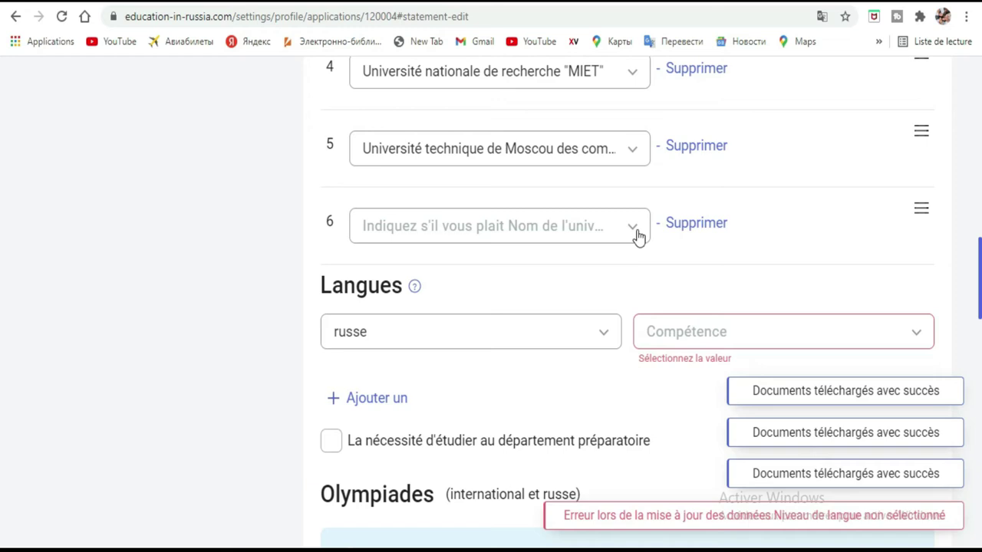
left_click(633, 227)
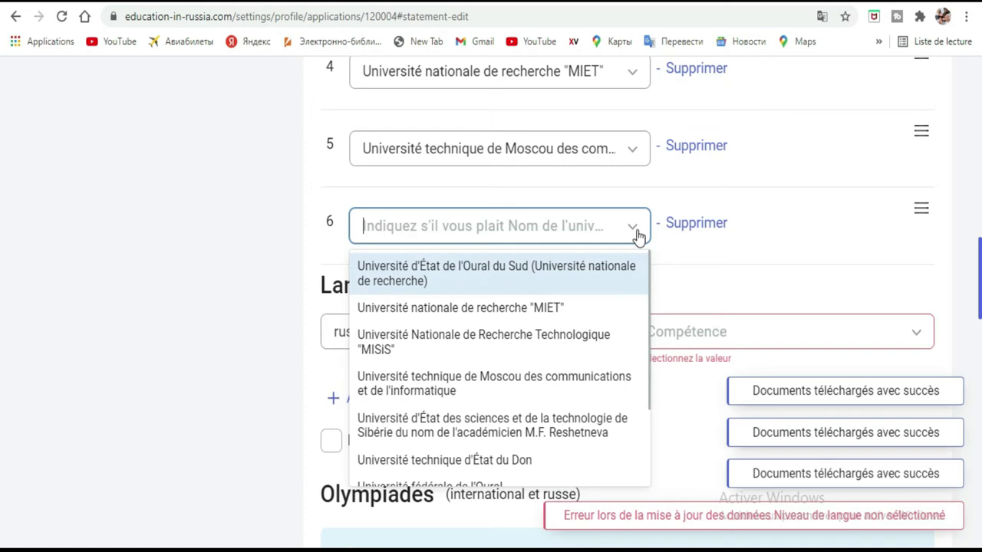
scroll(549, 319, "down", 3)
left_click(535, 347)
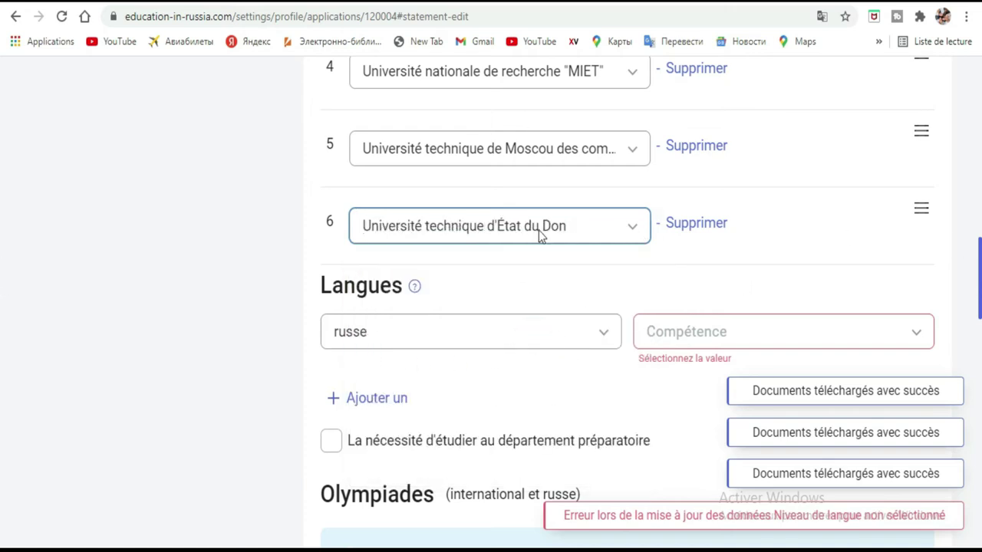
scroll(552, 234, "up", 4)
scroll(535, 235, "up", 2)
Set russe proficiency to 'Je ne maîtrise pas la langue' and add a blank second language row
scroll(537, 236, "down", 7)
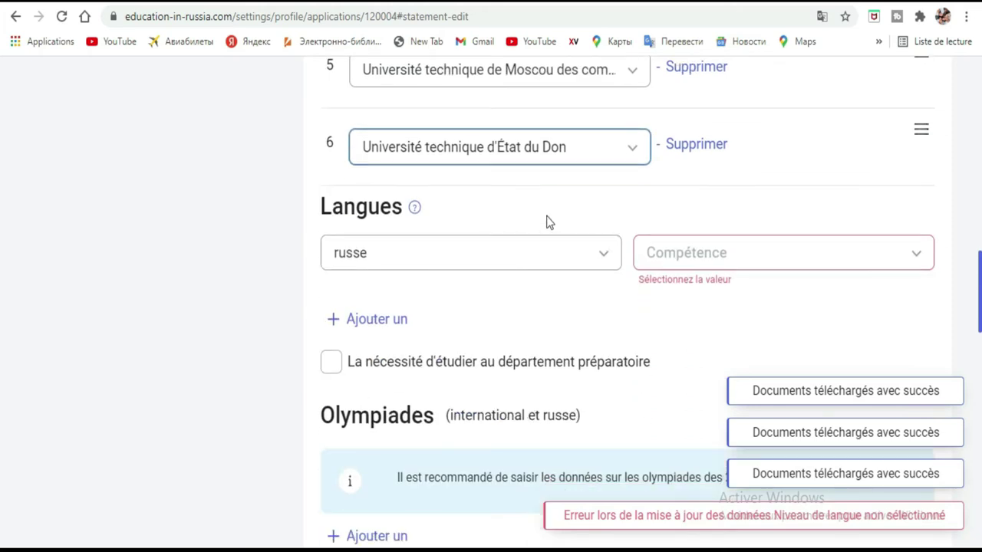
left_click(909, 254)
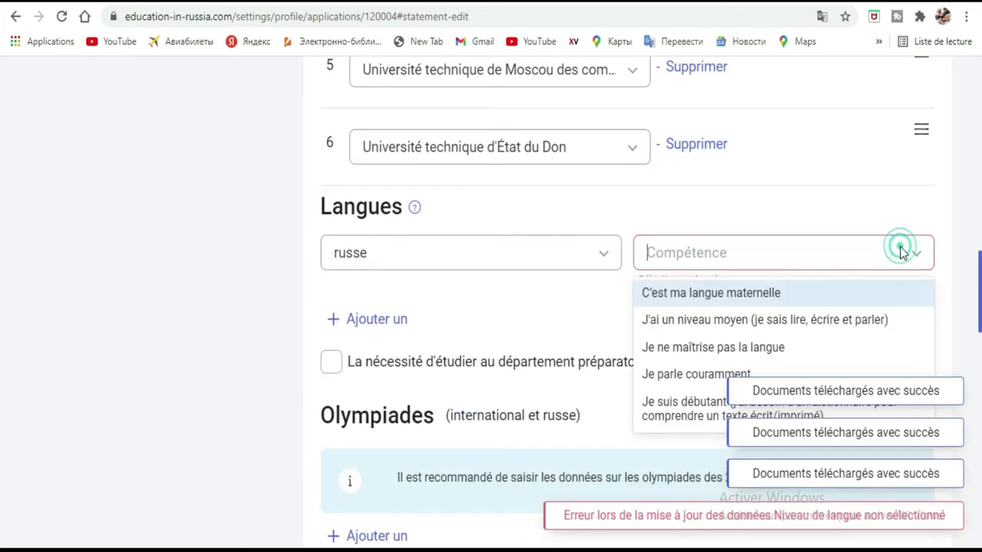
left_click(702, 350)
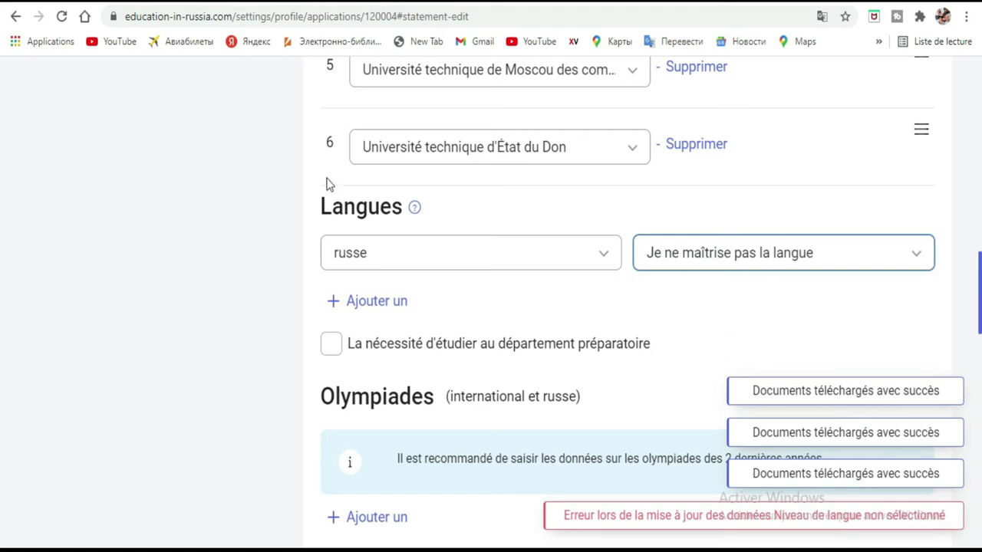
left_click(343, 304)
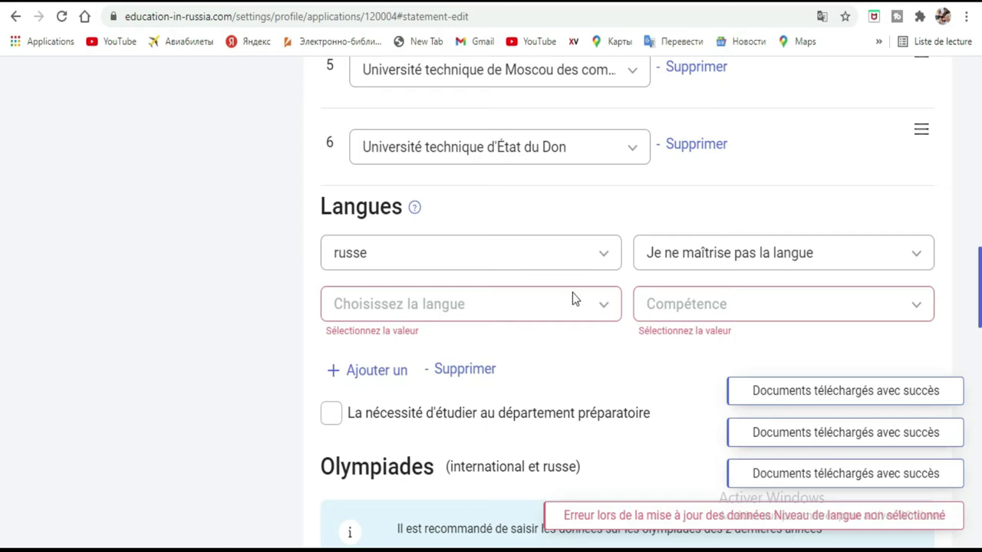
Pick English from the 'Choisissez la langue' list for the new language row
left_click(598, 305)
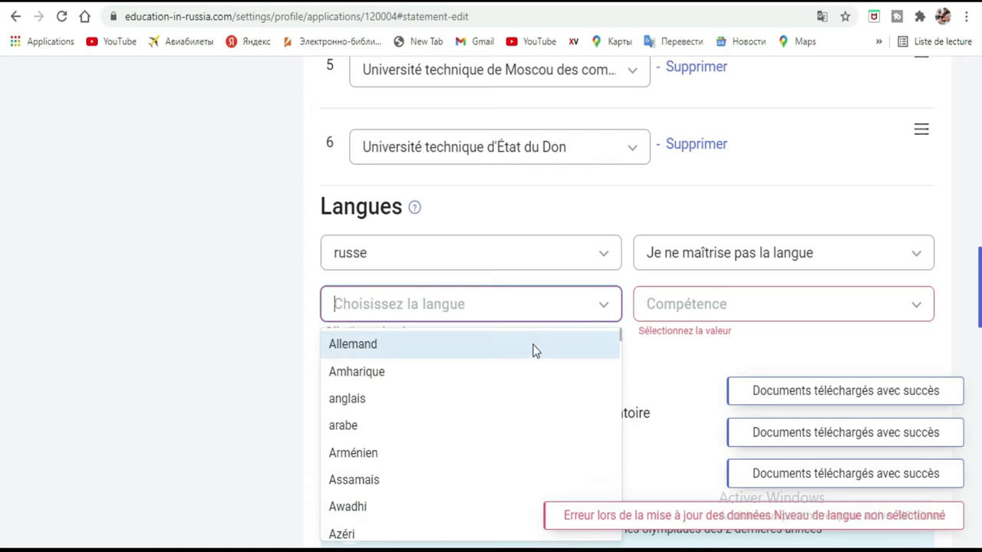
scroll(528, 362, "down", 3)
scroll(527, 363, "down", 10)
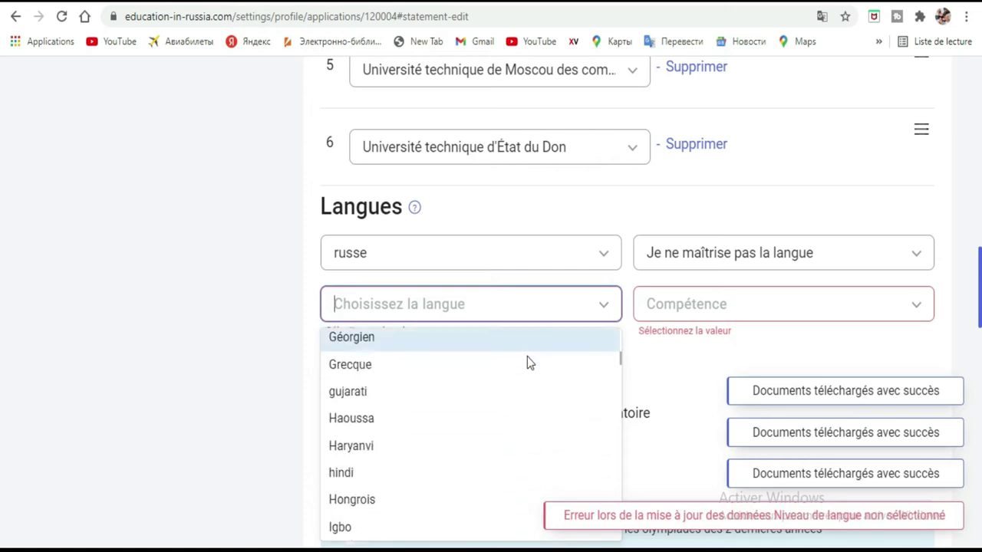
scroll(527, 362, "down", 7)
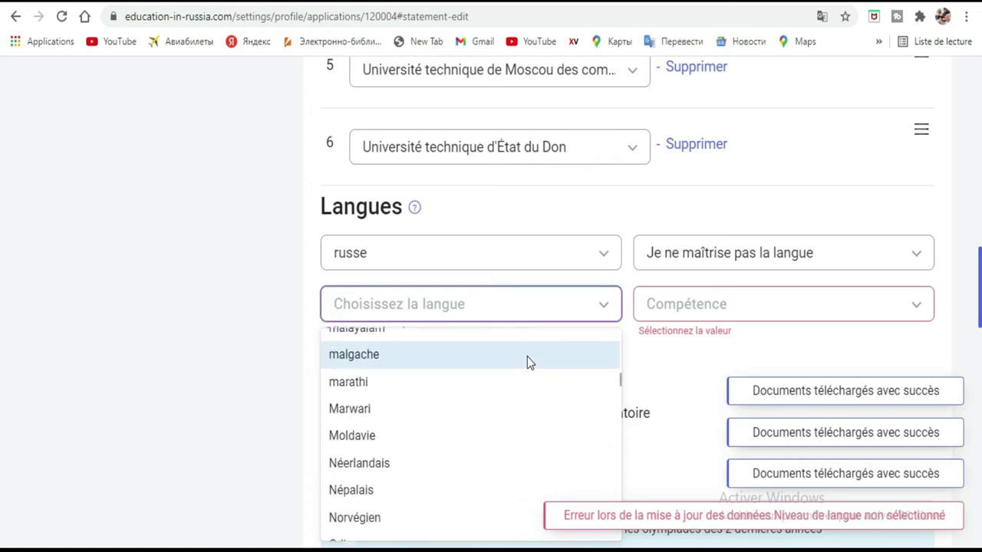
scroll(527, 363, "down", 9)
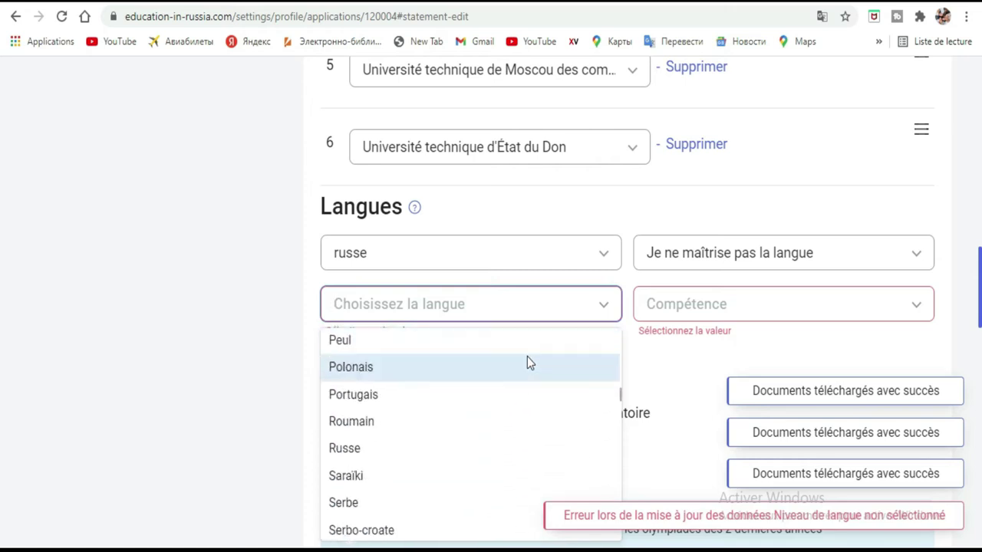
scroll(497, 394, "down", 7)
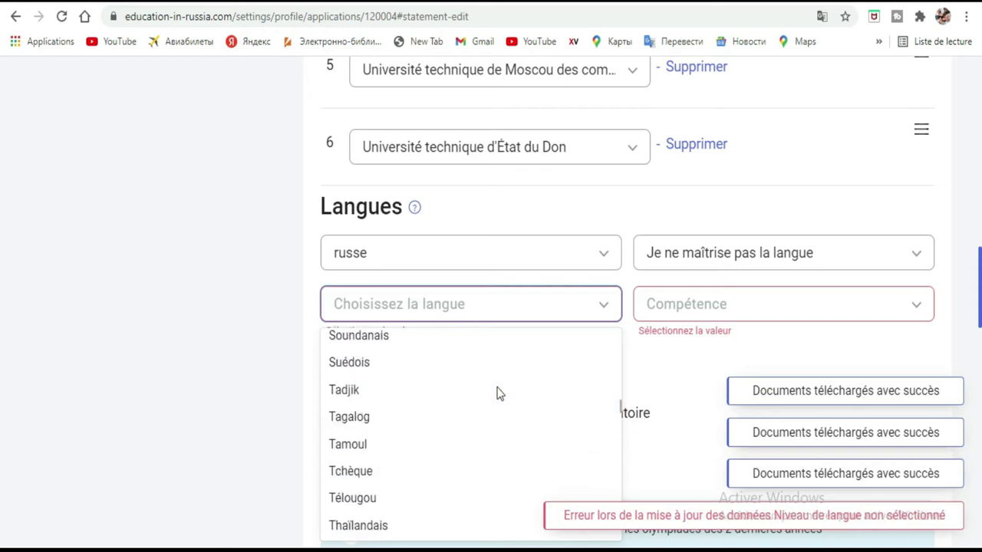
scroll(497, 393, "down", 1)
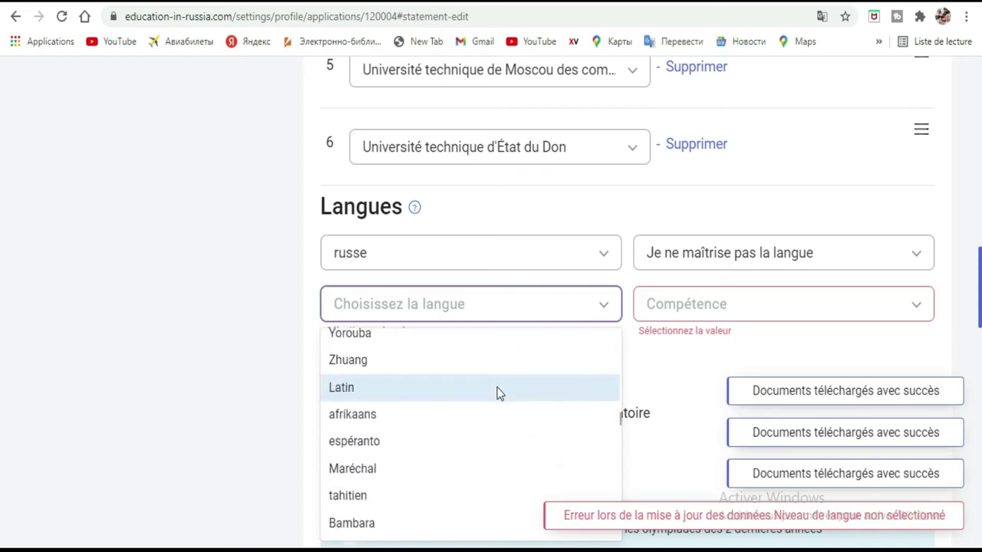
scroll(497, 393, "down", 1)
scroll(497, 394, "down", 1)
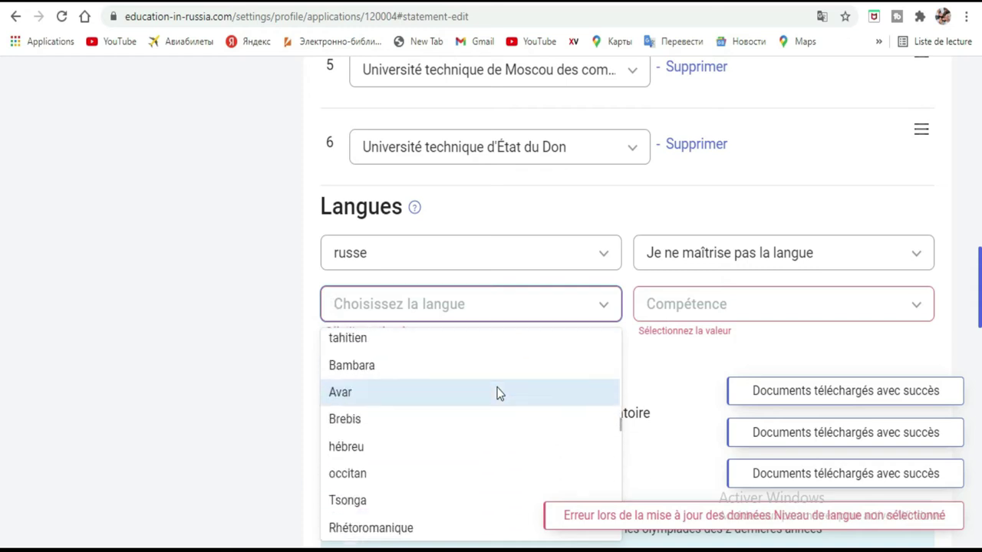
scroll(497, 394, "down", 3)
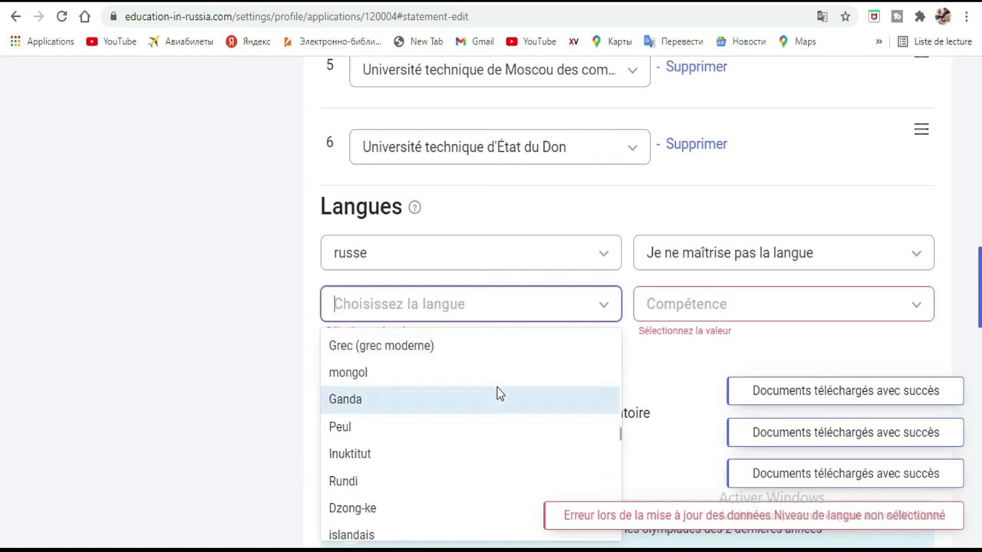
scroll(497, 394, "down", 5)
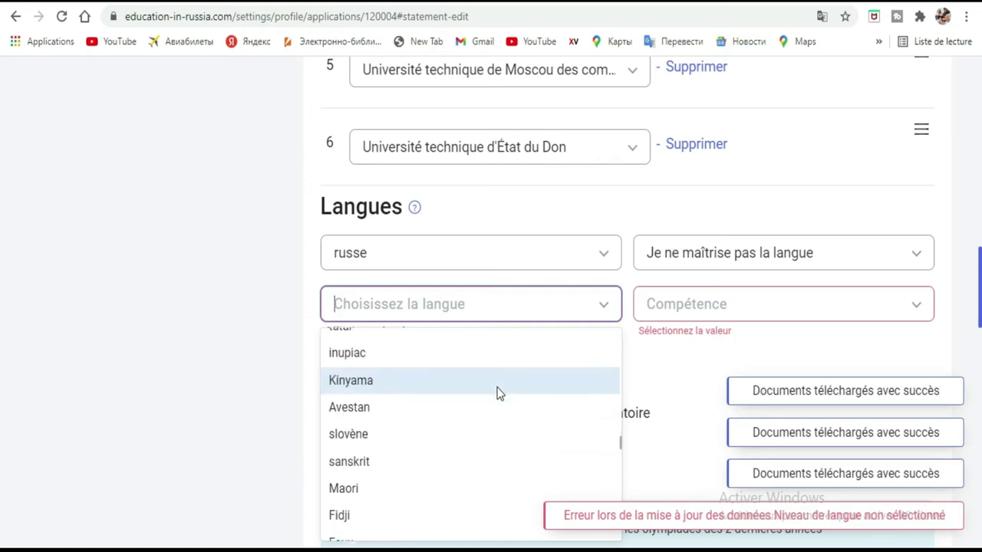
scroll(497, 394, "up", 1)
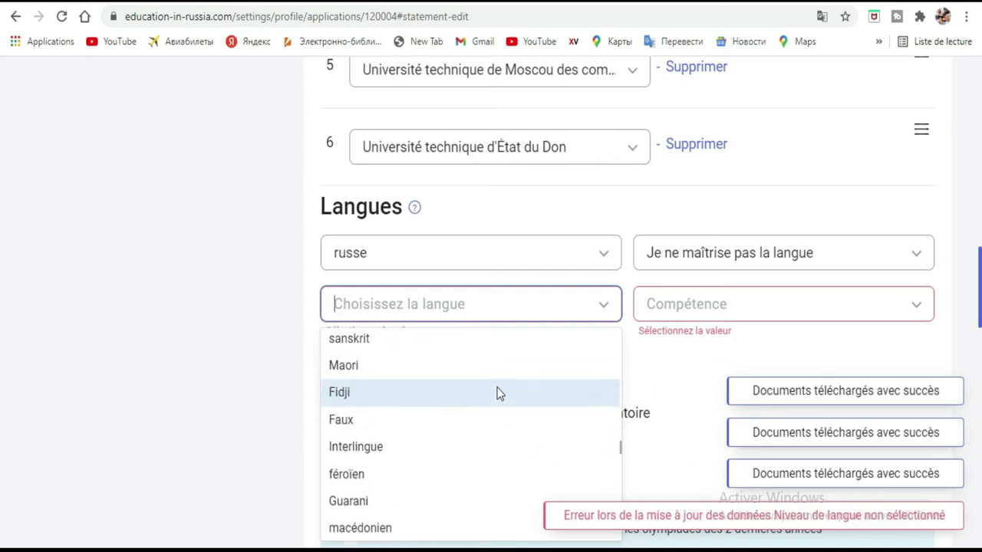
scroll(497, 394, "down", 3)
scroll(497, 394, "down", 1)
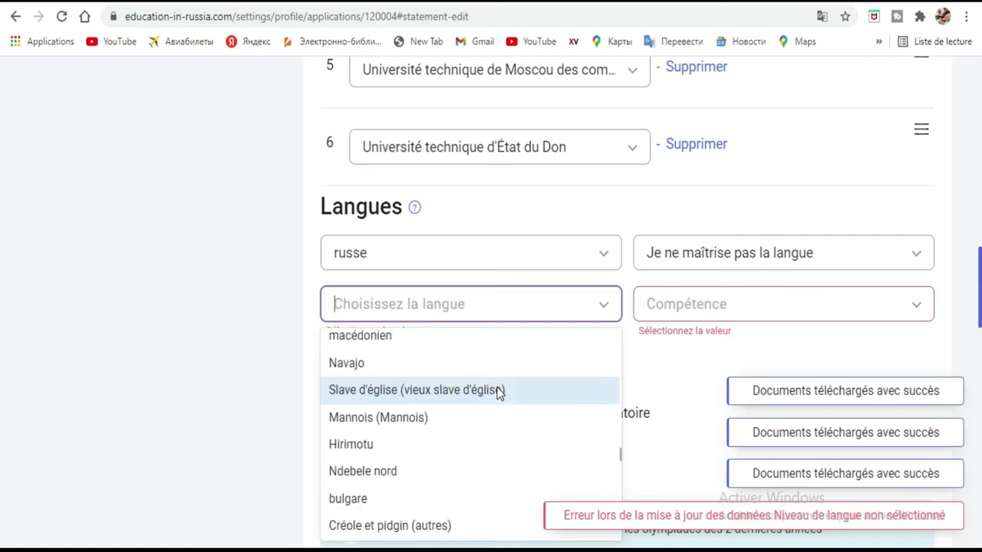
scroll(497, 393, "down", 3)
scroll(497, 394, "down", 6)
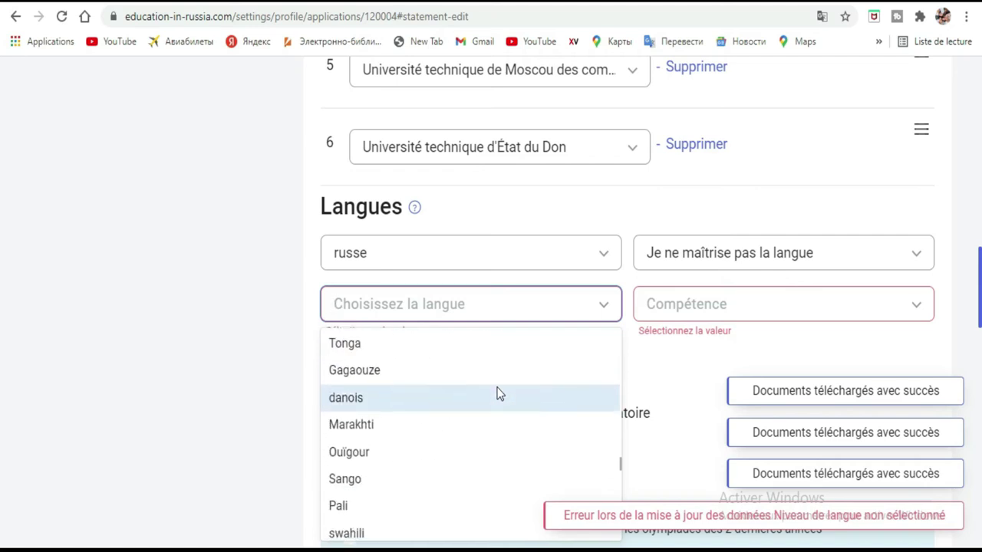
scroll(497, 393, "down", 4)
scroll(497, 393, "down", 6)
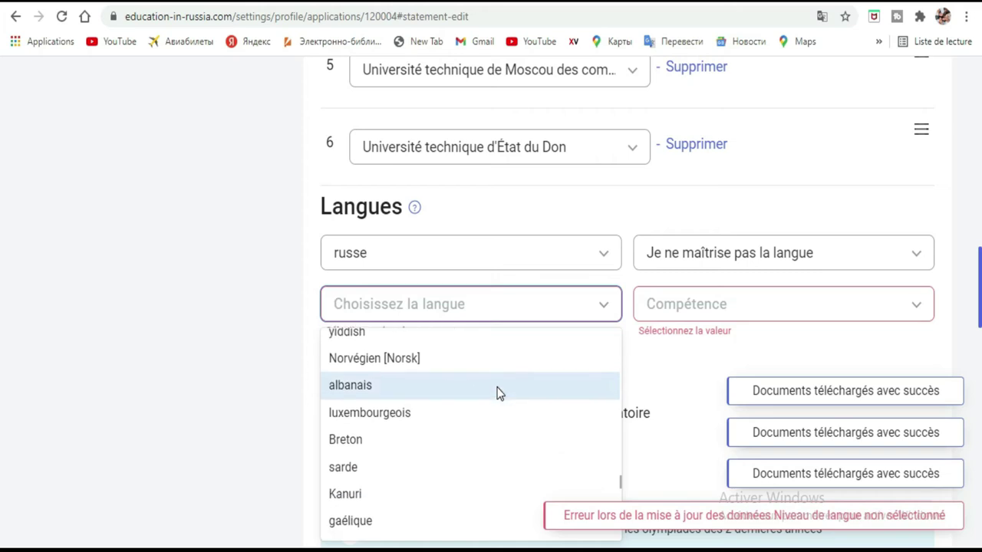
scroll(497, 394, "down", 5)
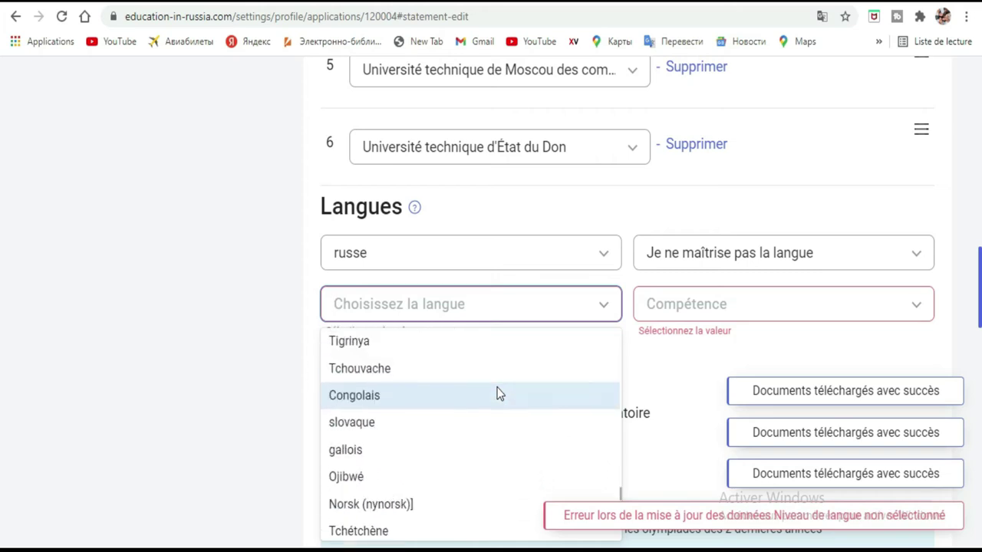
scroll(497, 394, "down", 5)
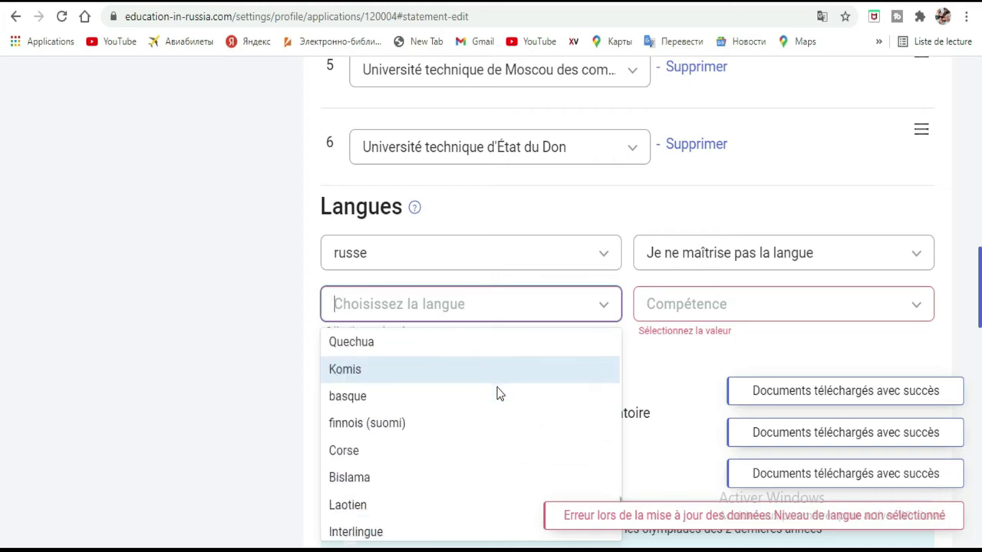
scroll(497, 394, "down", 5)
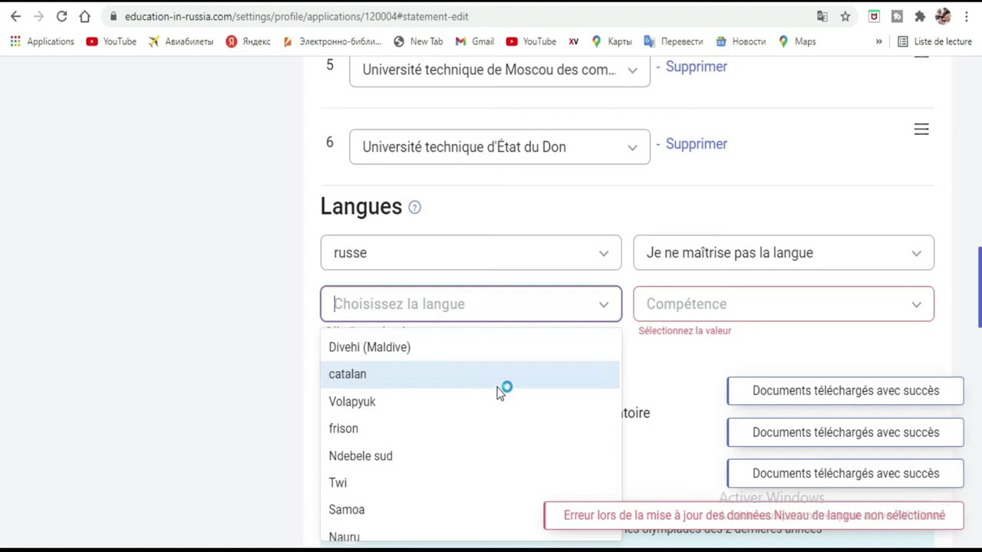
scroll(498, 394, "down", 4)
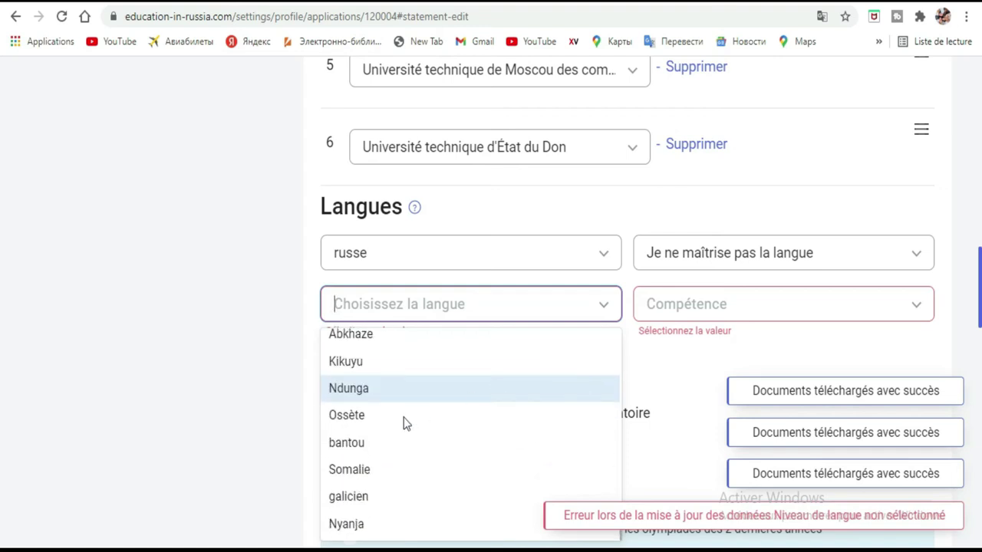
scroll(446, 450, "up", 3)
scroll(446, 450, "up", 5)
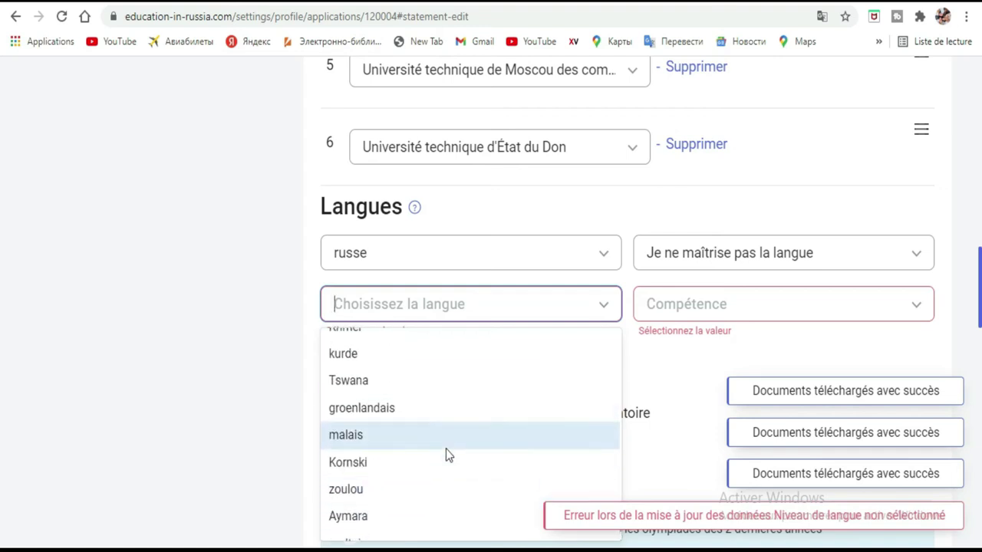
scroll(446, 455, "up", 5)
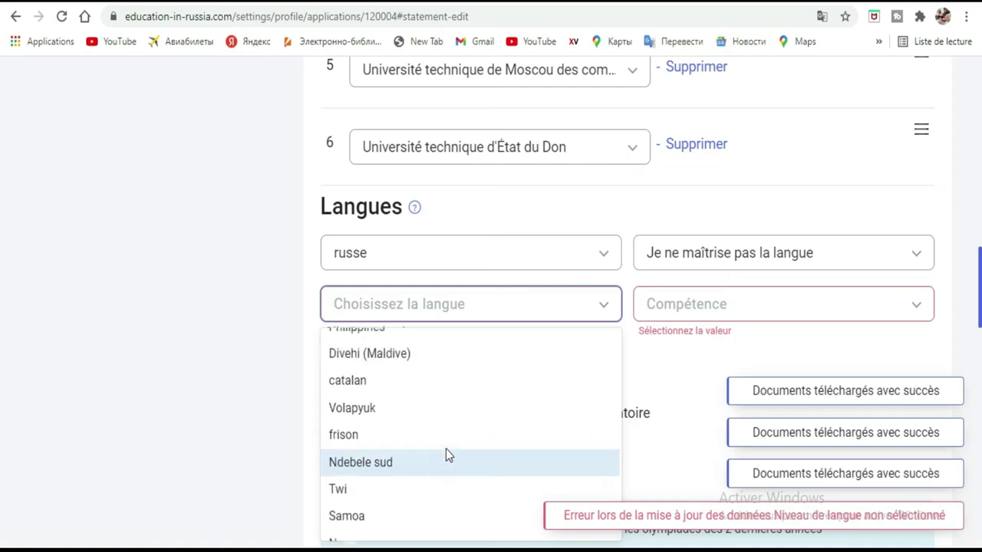
scroll(446, 455, "up", 5)
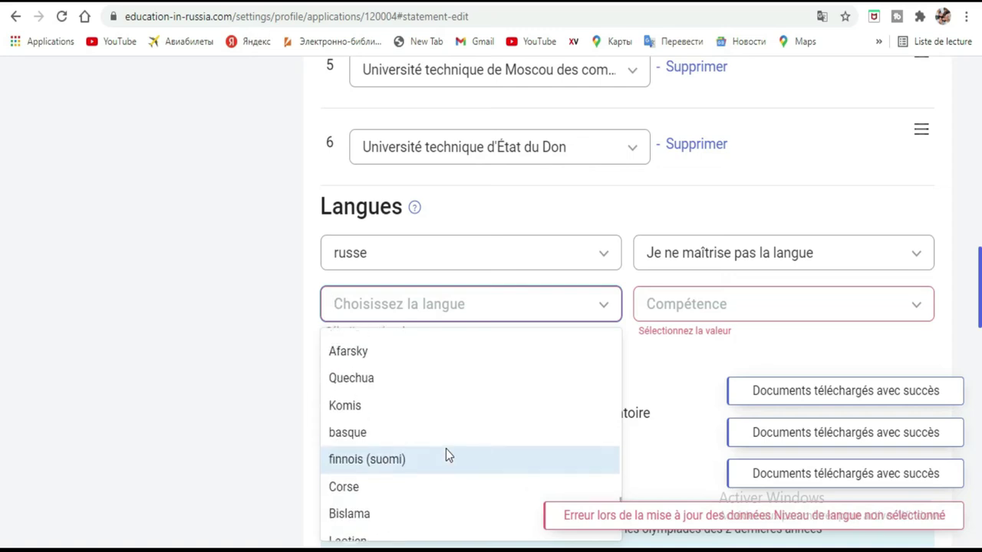
scroll(446, 454, "up", 4)
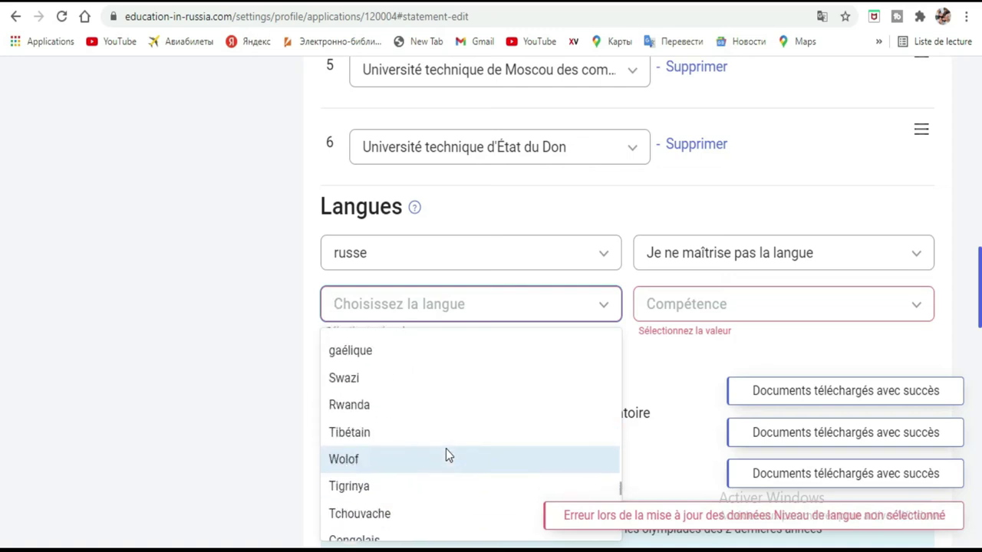
scroll(446, 453, "up", 4)
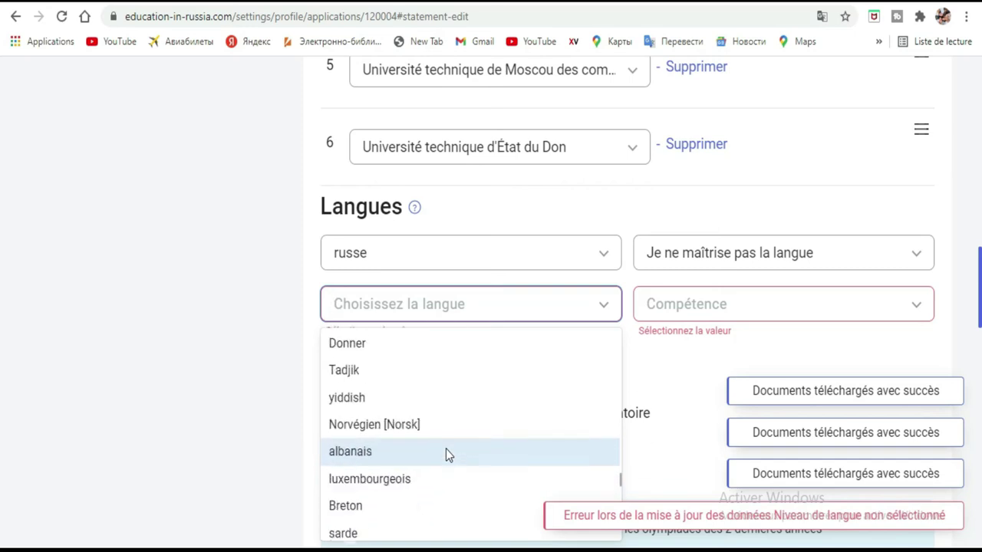
scroll(446, 451, "up", 4)
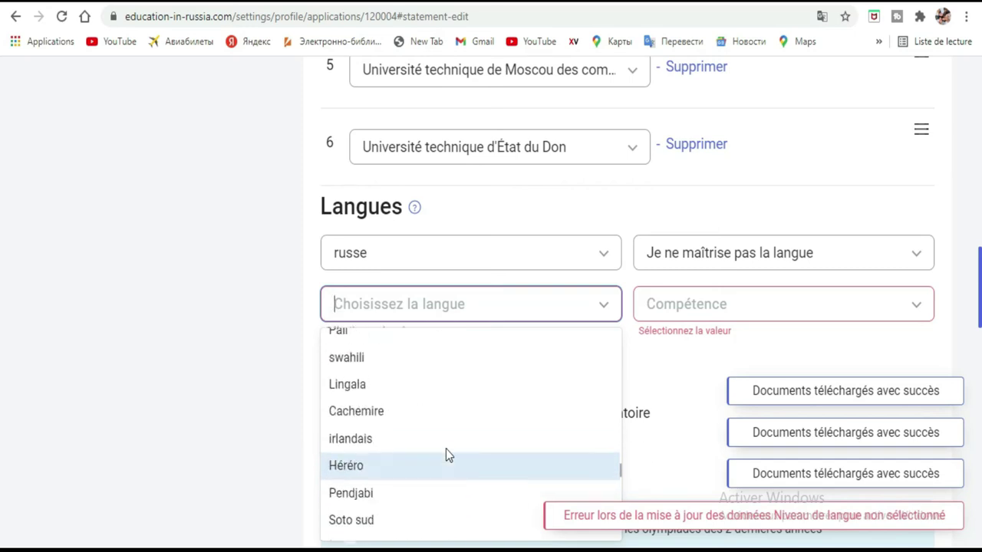
scroll(446, 450, "up", 1)
scroll(445, 451, "up", 1)
scroll(446, 455, "up", 1)
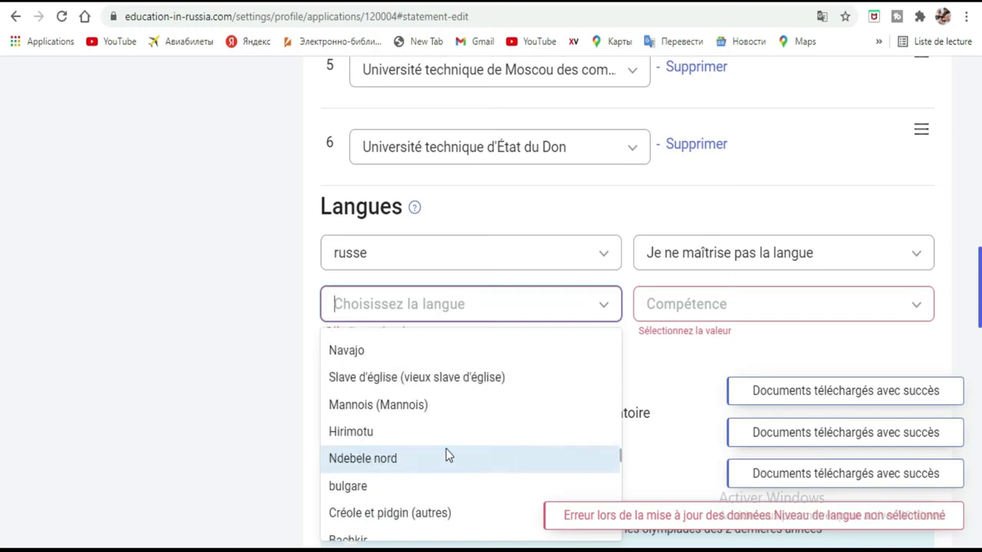
scroll(445, 455, "up", 2)
scroll(448, 455, "up", 4)
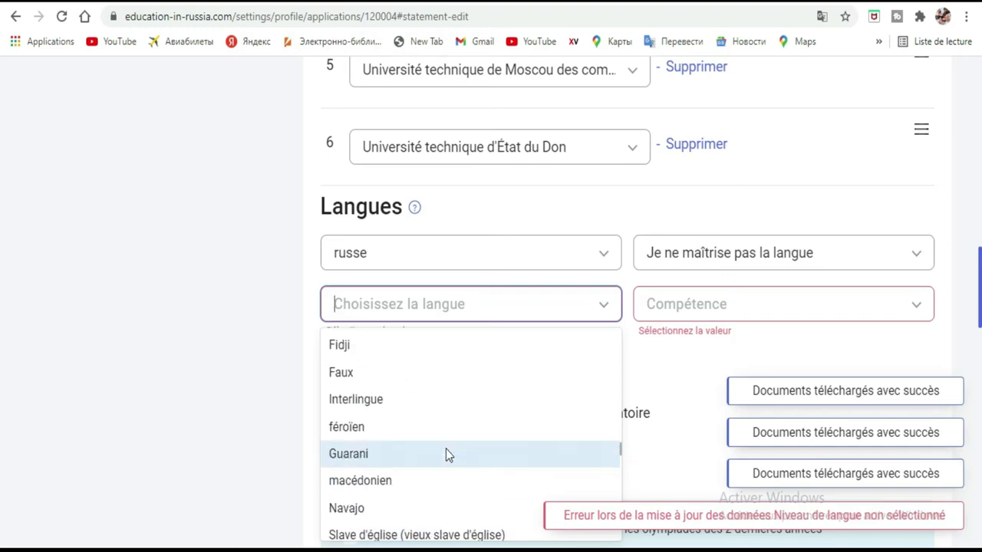
scroll(446, 454, "up", 4)
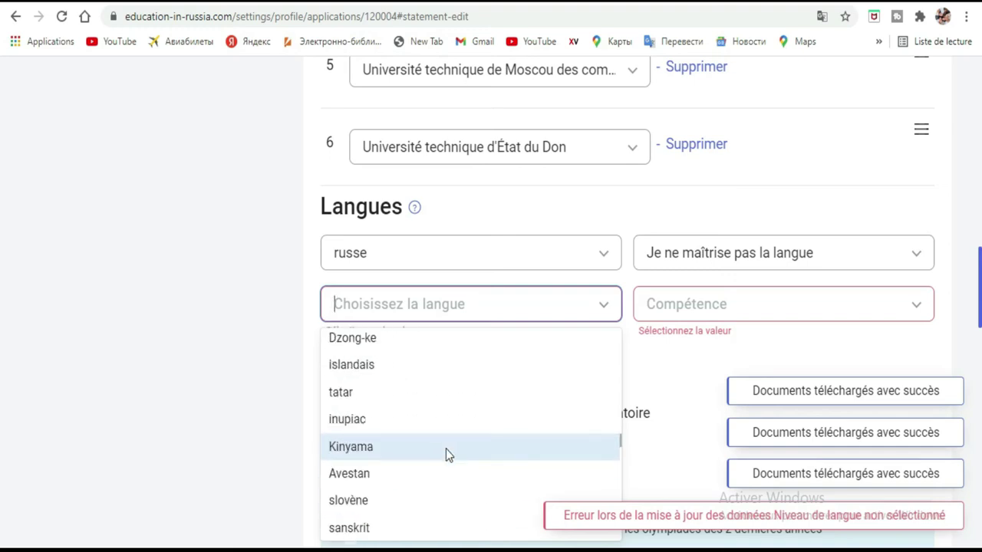
scroll(445, 455, "up", 2)
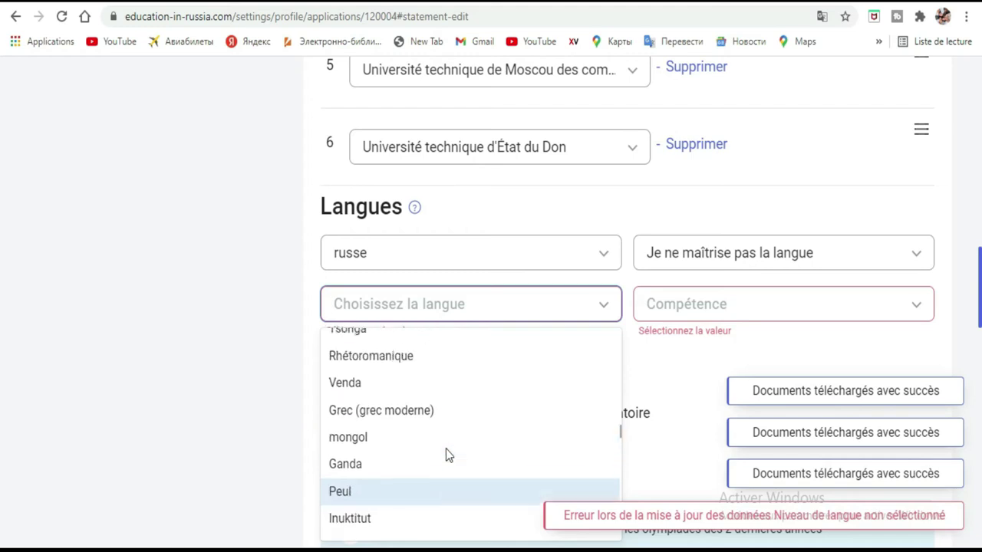
scroll(445, 455, "up", 5)
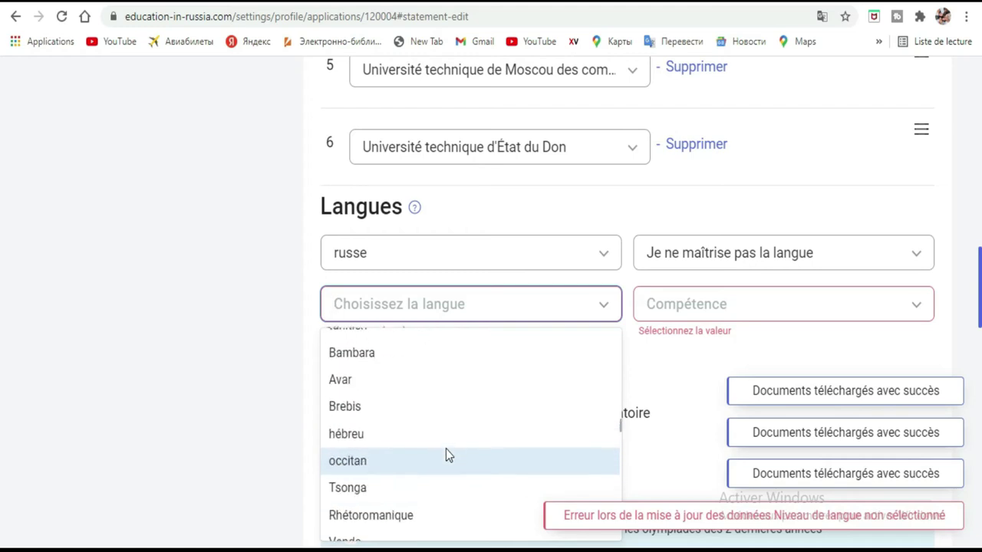
scroll(449, 454, "up", 5)
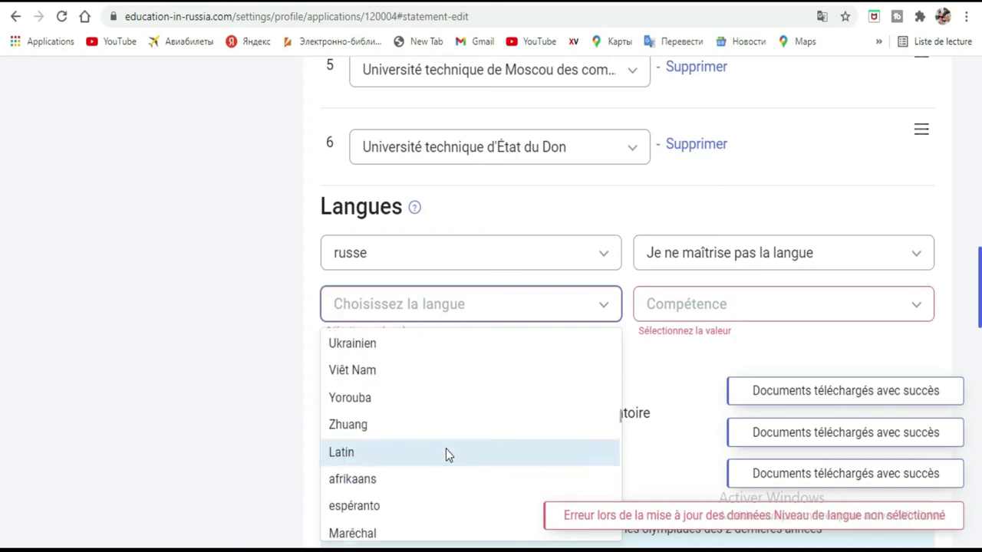
scroll(448, 454, "up", 4)
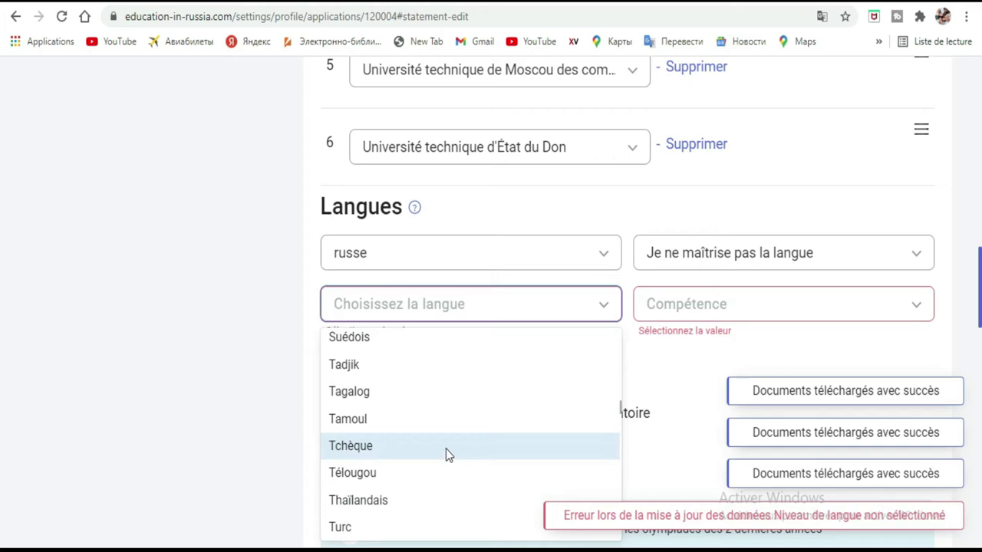
scroll(445, 454, "up", 2)
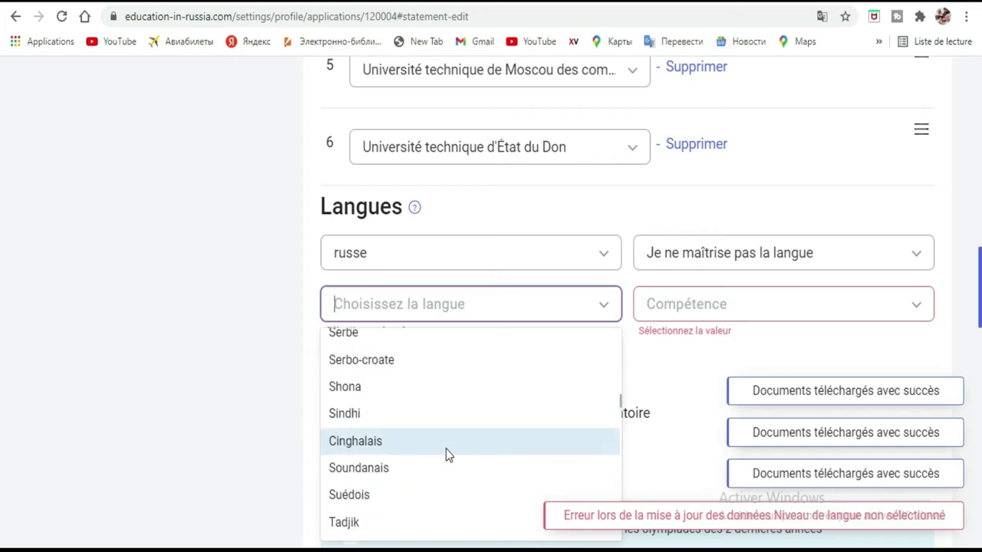
scroll(446, 452, "up", 2)
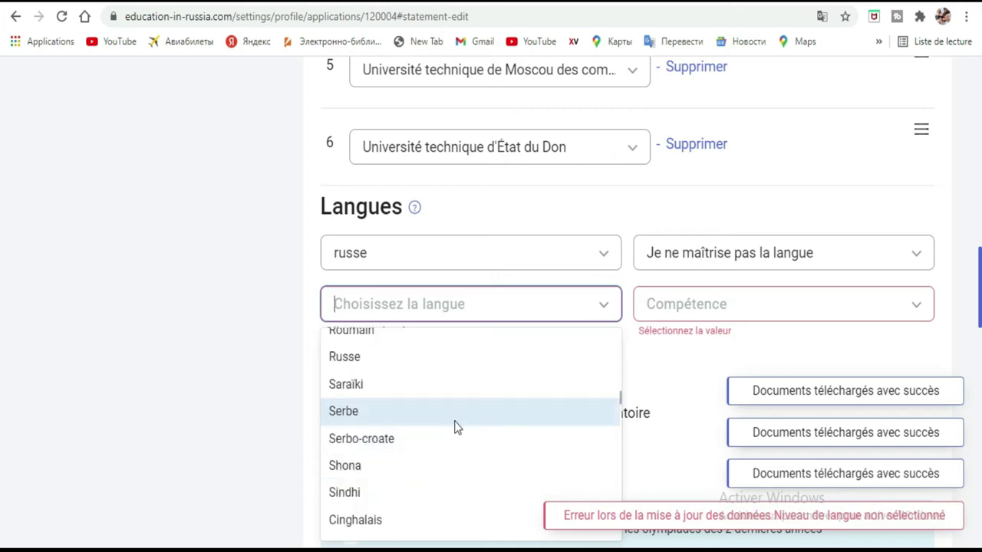
scroll(456, 428, "up", 1)
scroll(456, 427, "up", 1)
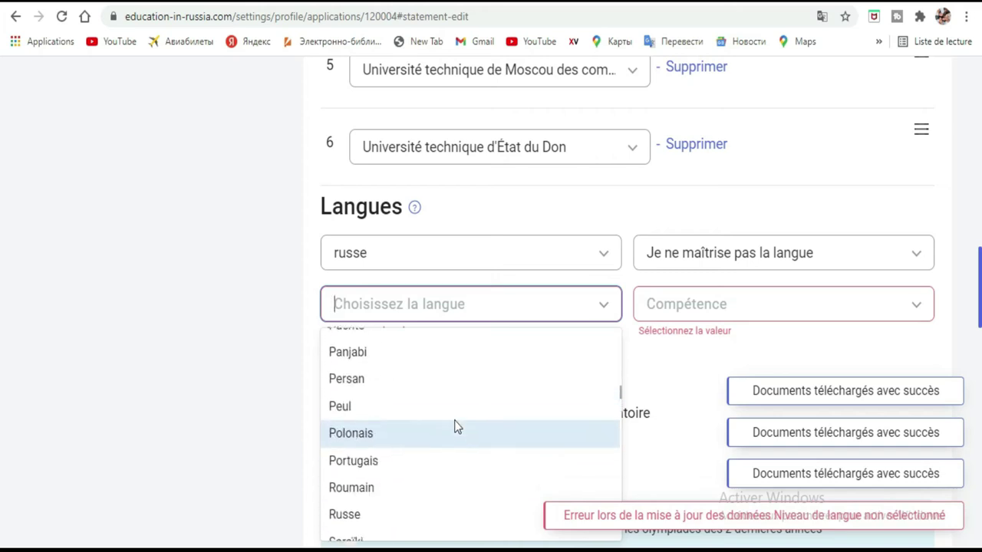
scroll(456, 428, "up", 1)
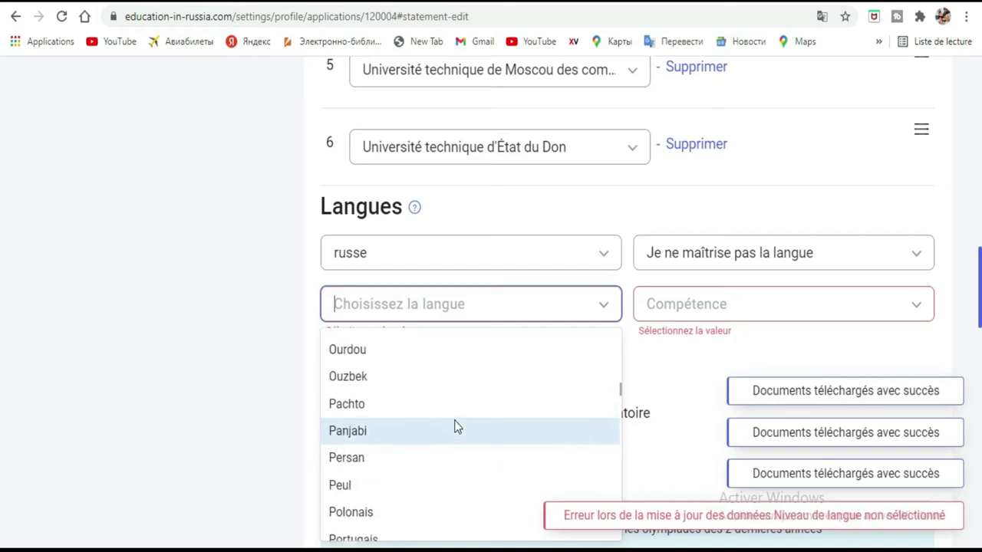
scroll(456, 427, "up", 3)
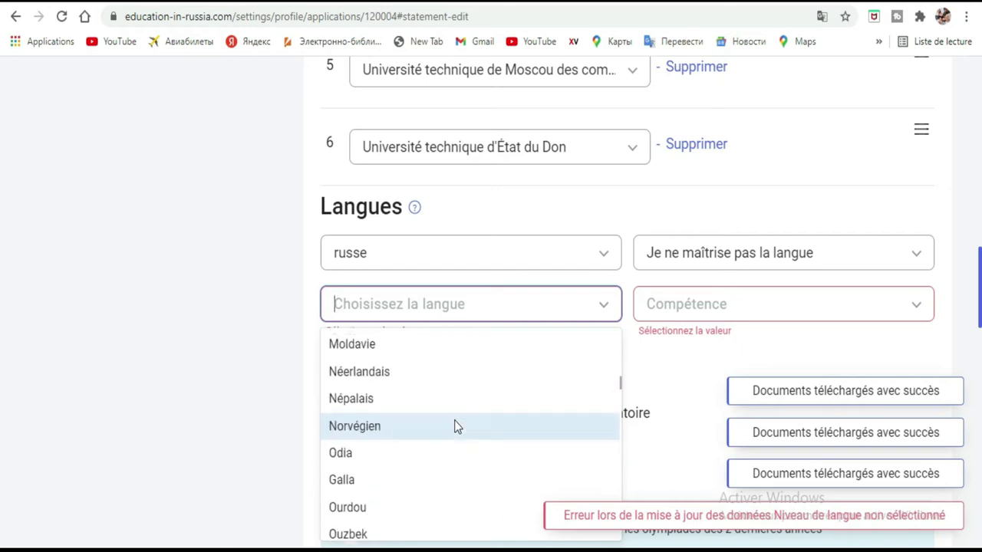
scroll(456, 427, "up", 1)
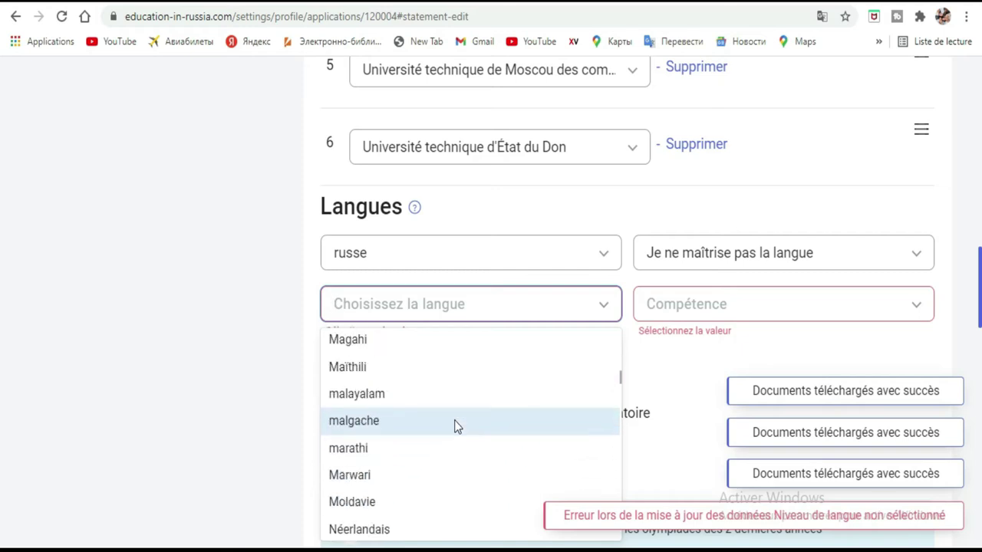
scroll(456, 427, "up", 1)
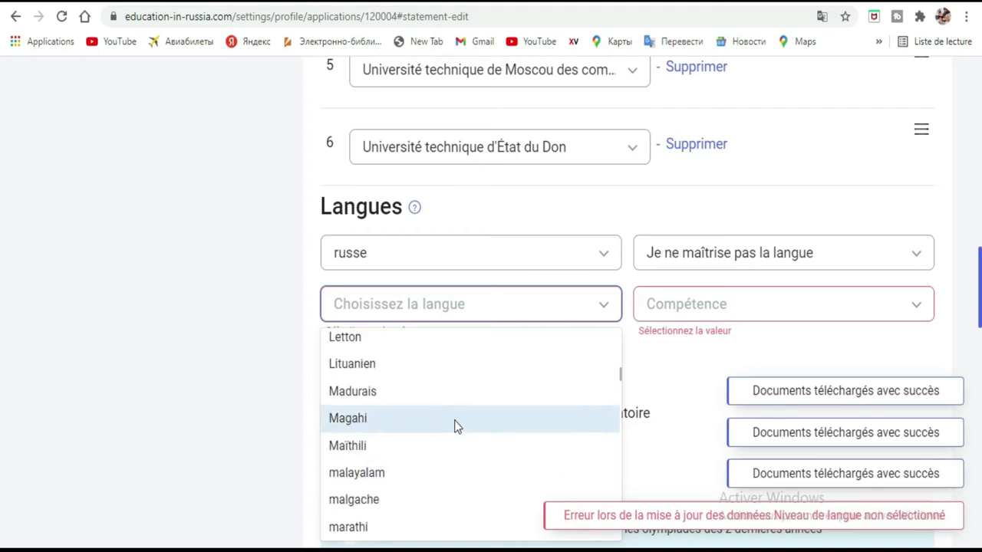
scroll(455, 427, "up", 1)
scroll(455, 427, "up", 1)
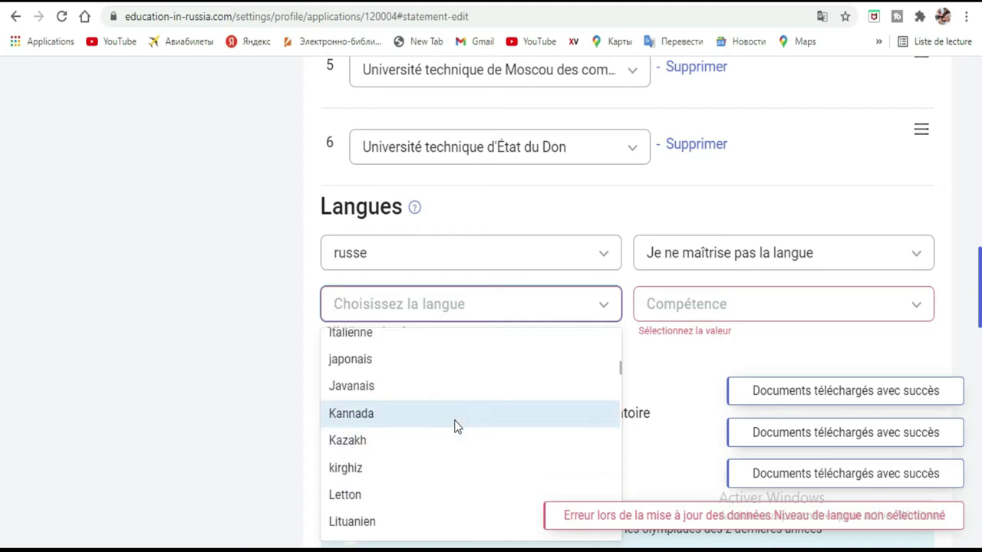
scroll(456, 427, "up", 3)
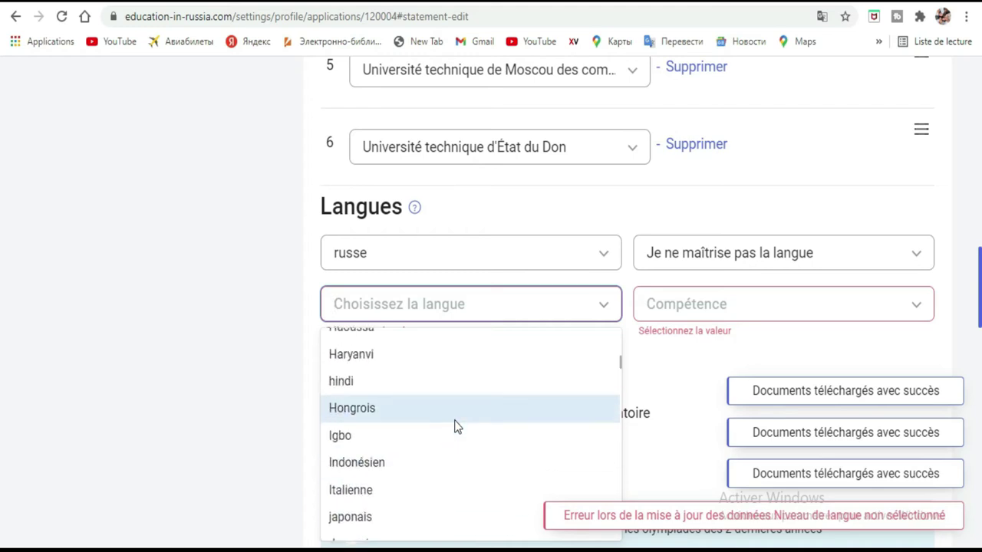
scroll(456, 427, "up", 1)
scroll(455, 427, "up", 1)
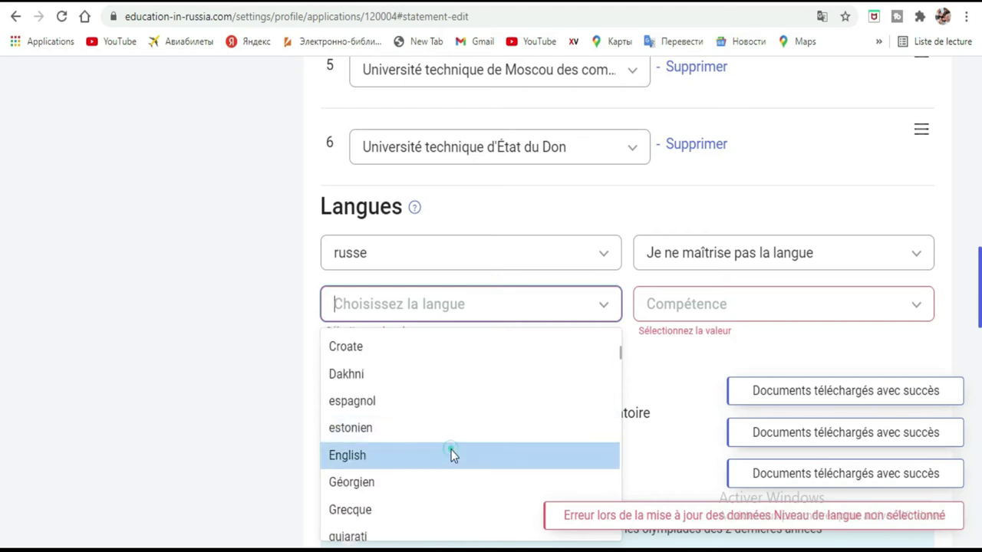
left_click(451, 452)
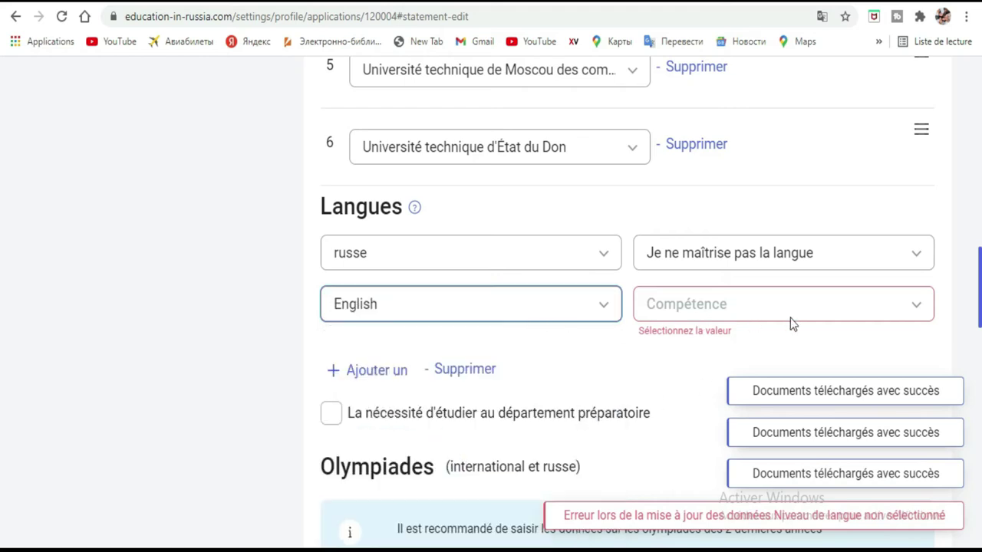
Dismiss the 'Documents téléchargés avec succès' notifications and bring up English's Compétence levels
left_click(851, 314)
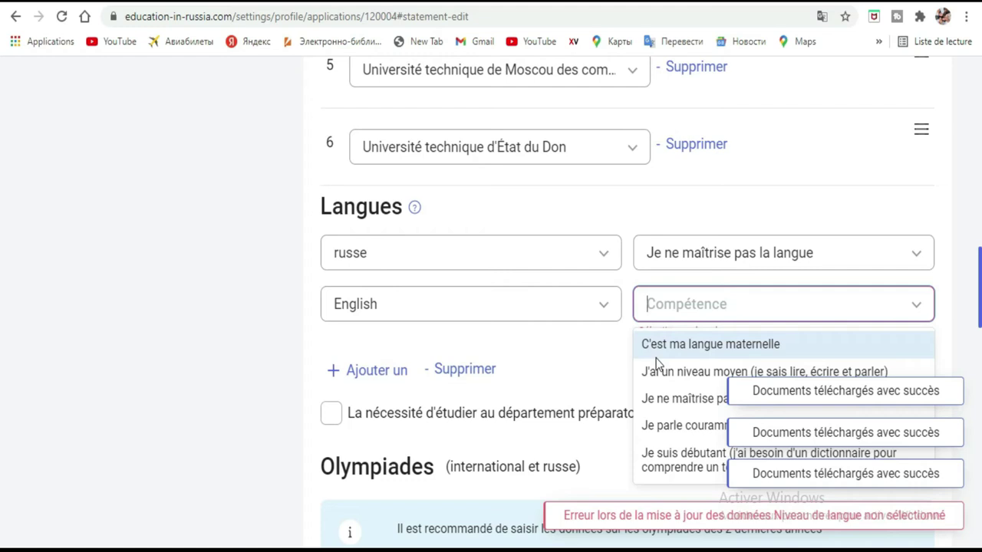
left_click(955, 376)
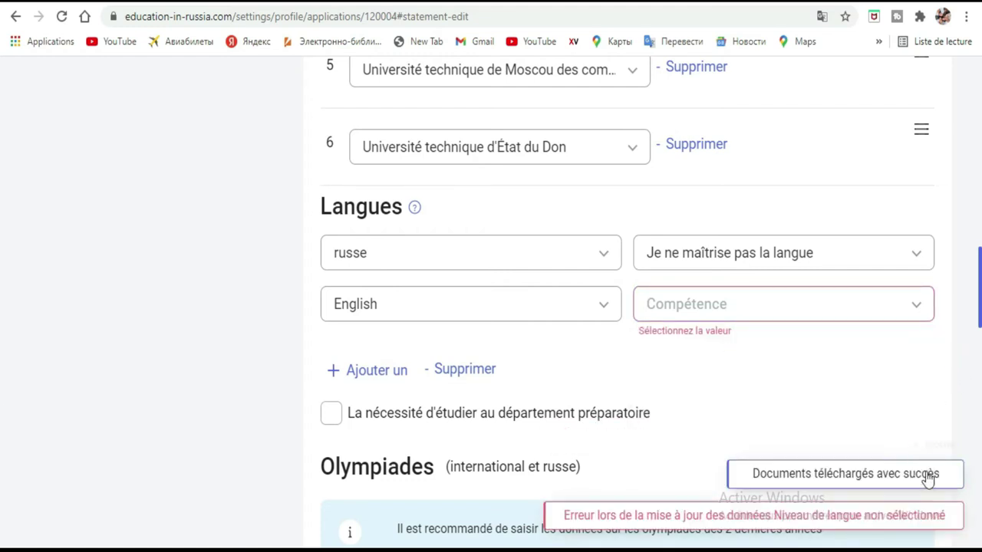
left_click(950, 446)
left_click(844, 312)
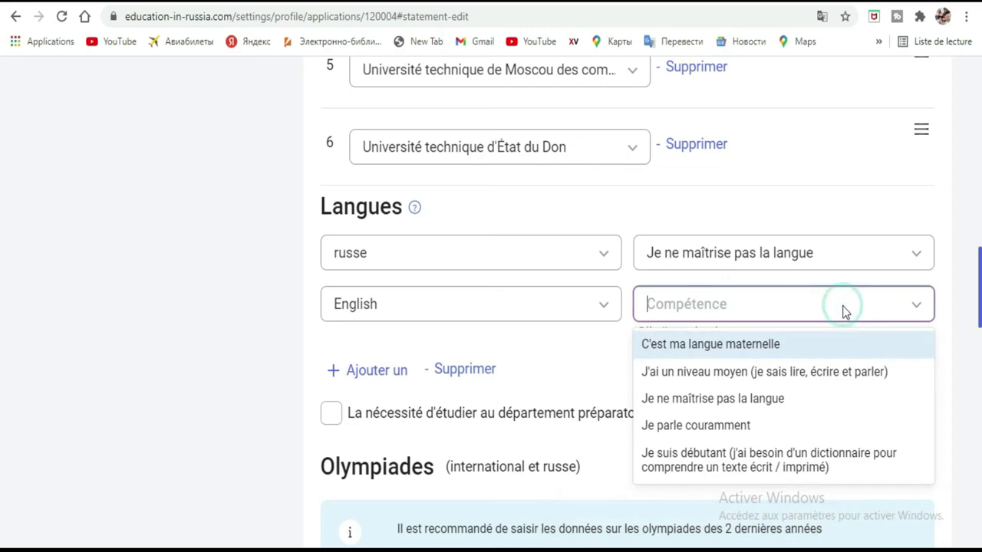
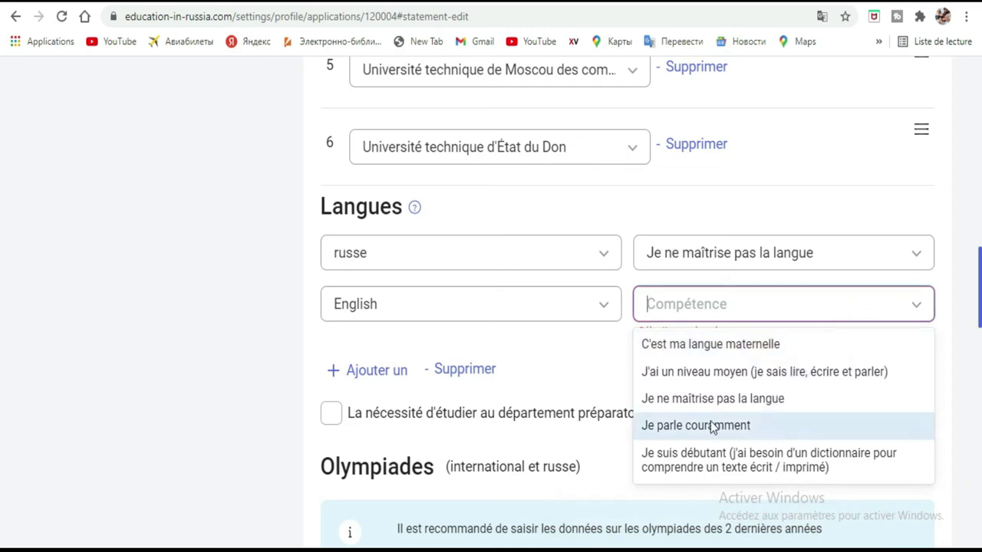
Set English proficiency to 'Je suis débutant' and add a third language row
left_click(741, 463)
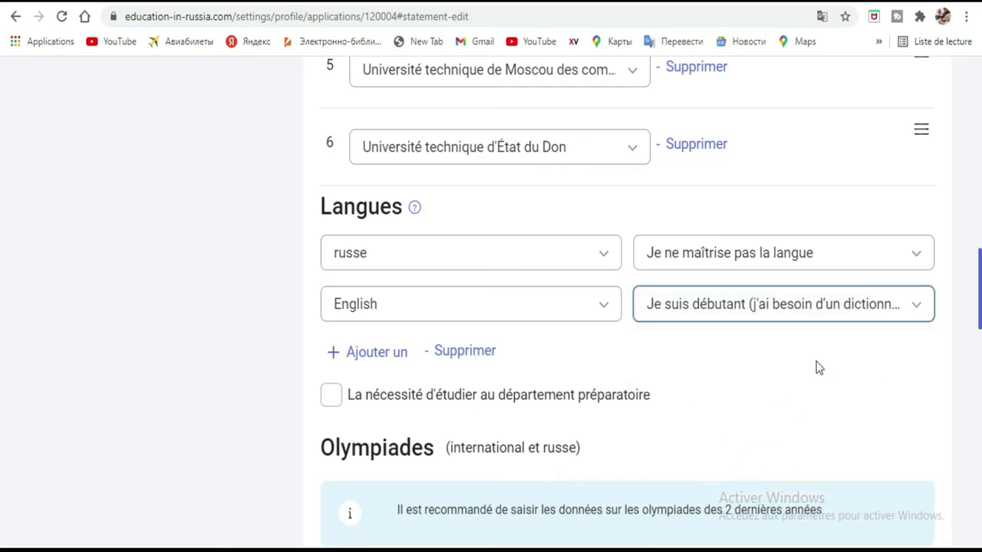
left_click(371, 360)
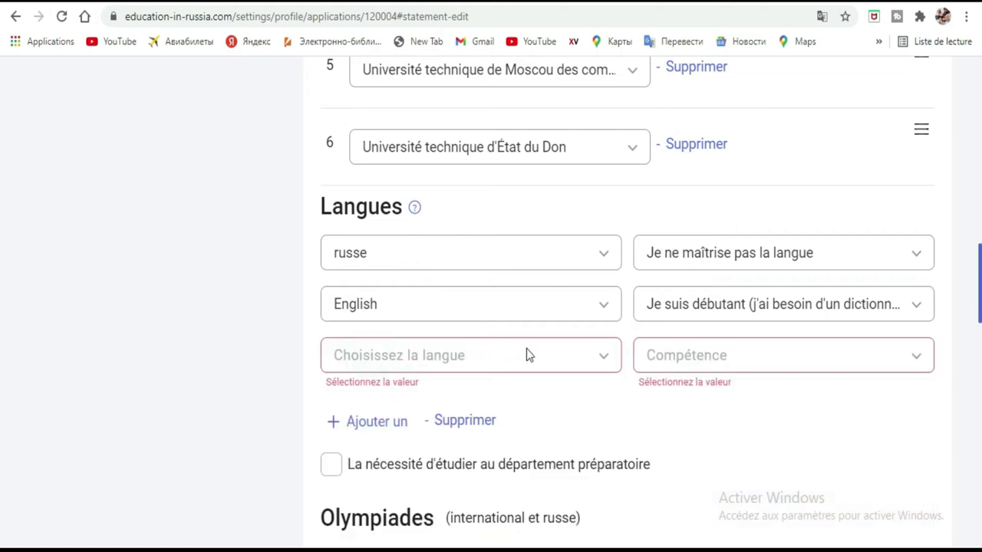
Browse the new row's full language list and close it without choosing a language
left_click(609, 357)
scroll(437, 396, "down", 1)
scroll(437, 397, "down", 3)
scroll(437, 397, "down", 5)
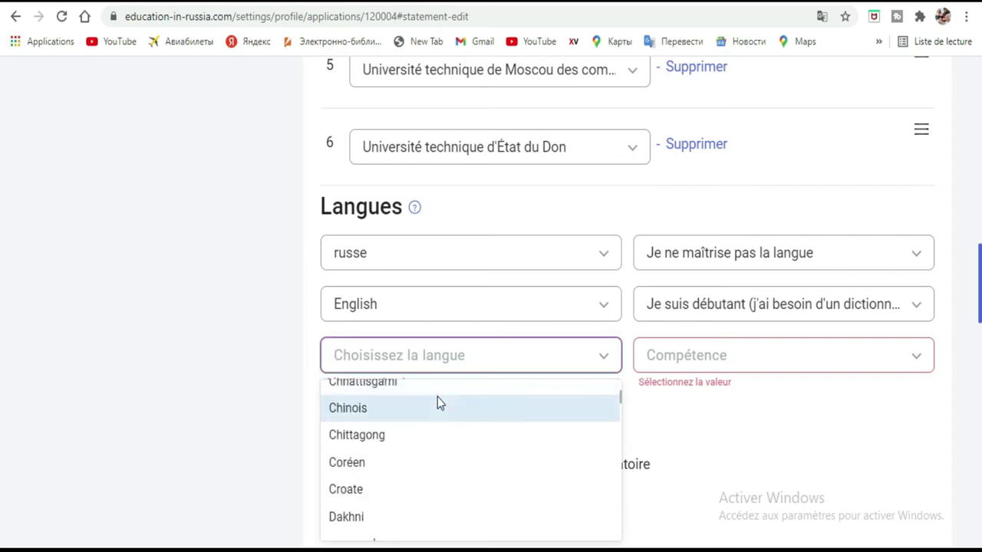
scroll(437, 397, "down", 1)
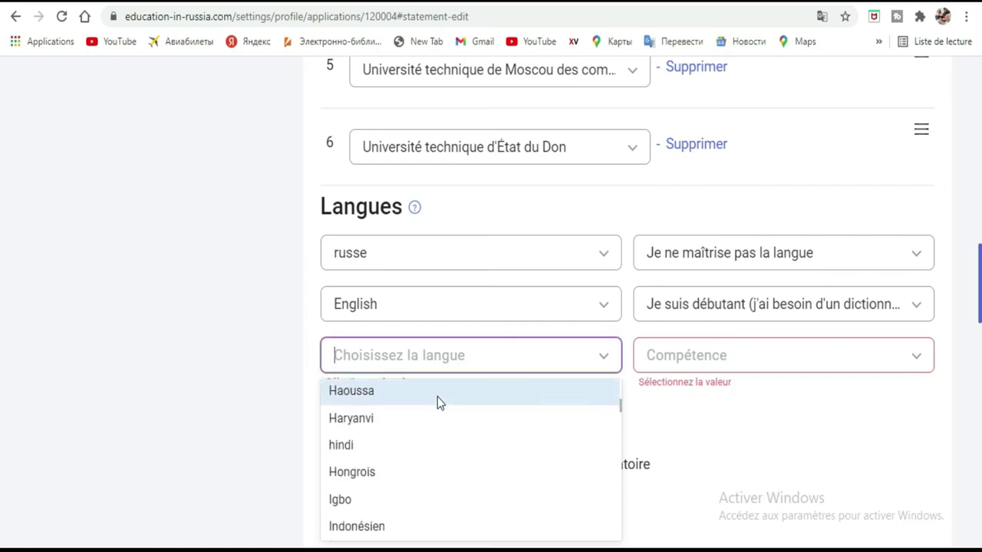
scroll(437, 396, "down", 1)
scroll(437, 397, "down", 1)
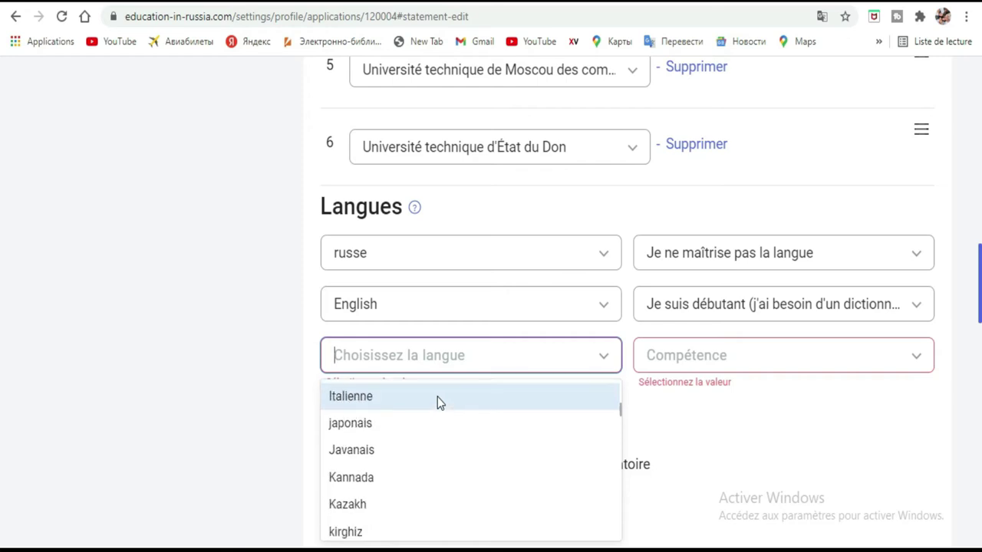
scroll(437, 396, "down", 2)
scroll(437, 403, "down", 1)
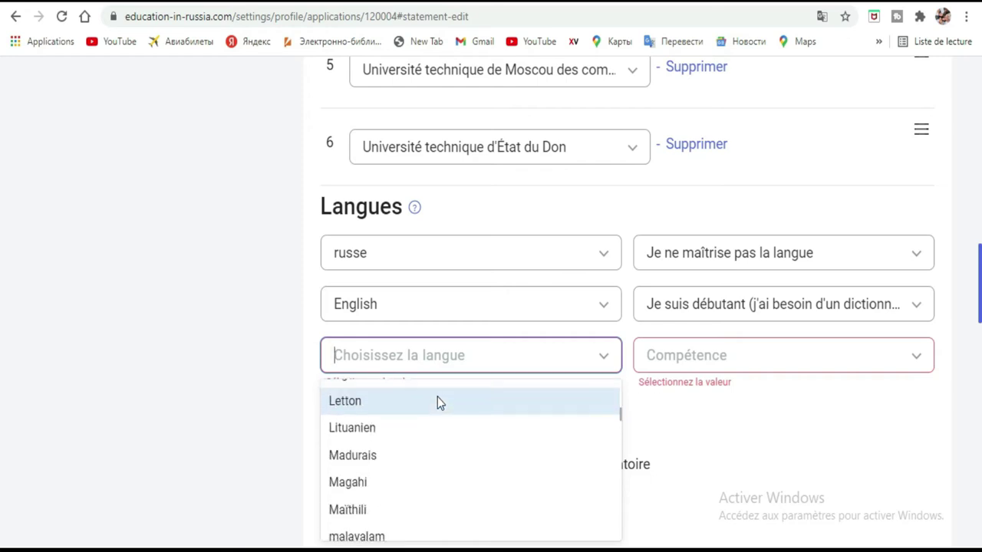
scroll(437, 402, "down", 3)
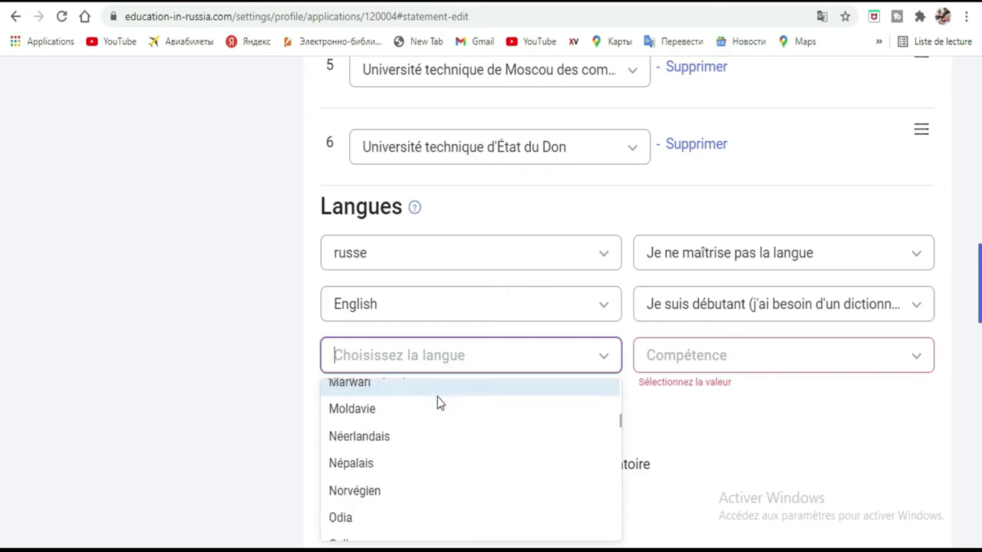
scroll(438, 403, "down", 1)
scroll(437, 403, "down", 2)
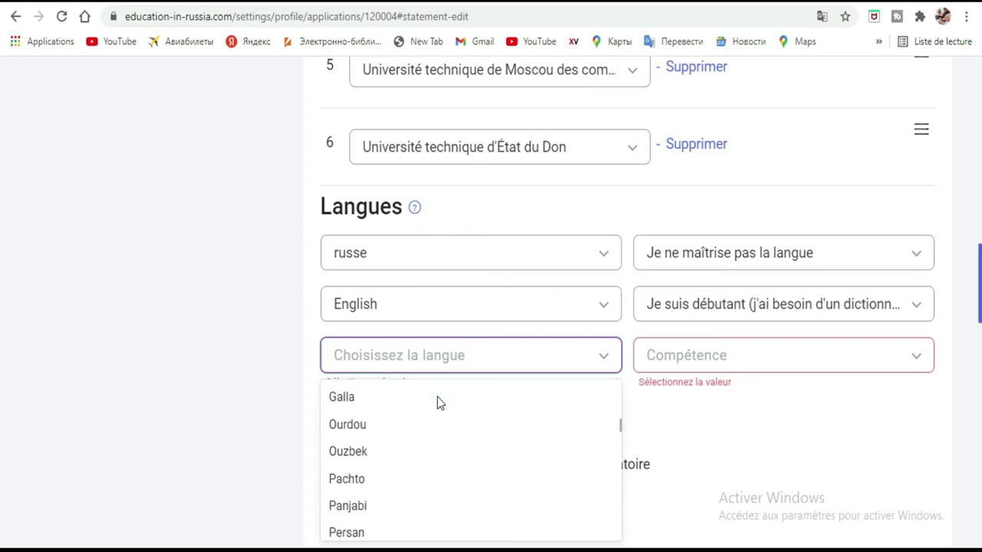
scroll(389, 427, "down", 1)
scroll(389, 427, "down", 1)
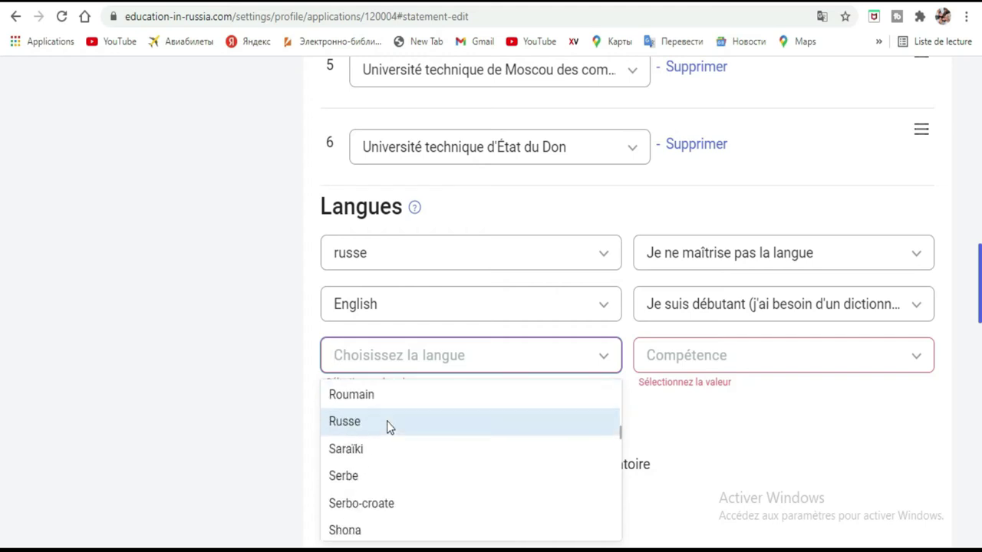
scroll(389, 427, "down", 1)
scroll(387, 426, "down", 3)
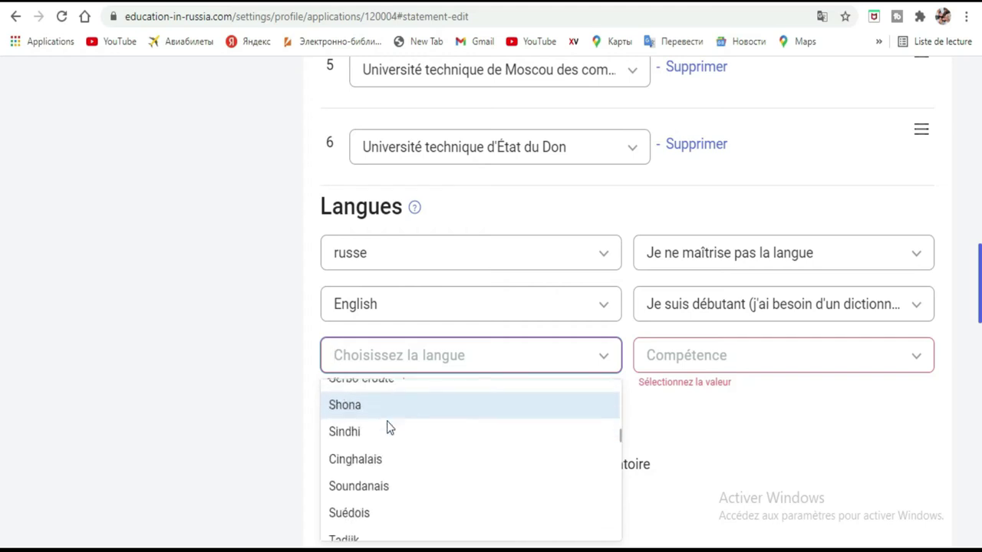
scroll(388, 427, "down", 4)
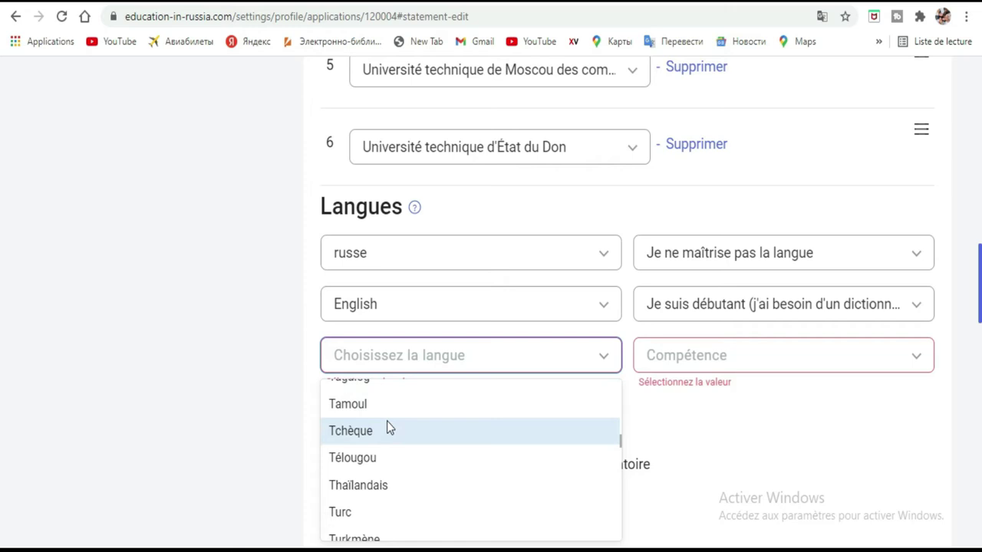
scroll(387, 428, "down", 4)
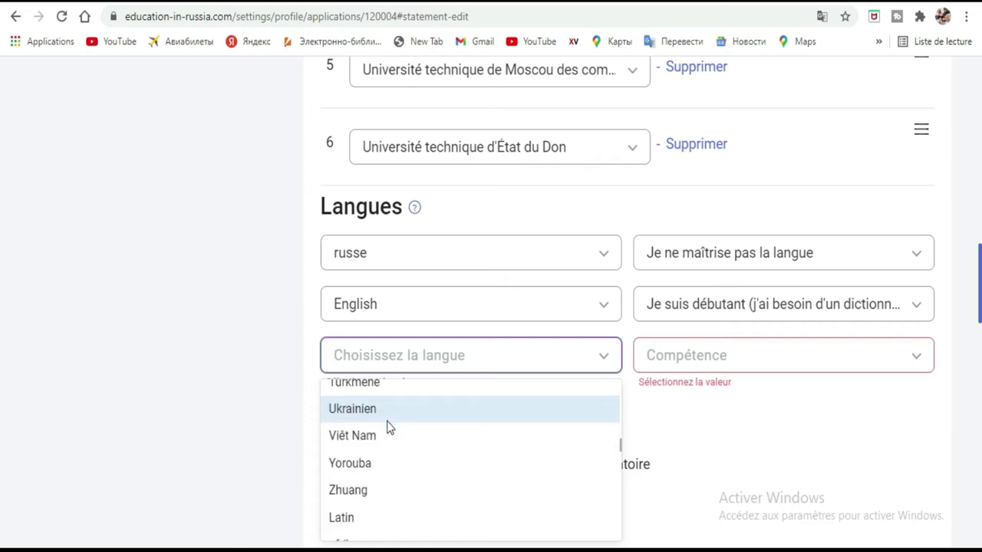
scroll(387, 428, "down", 1)
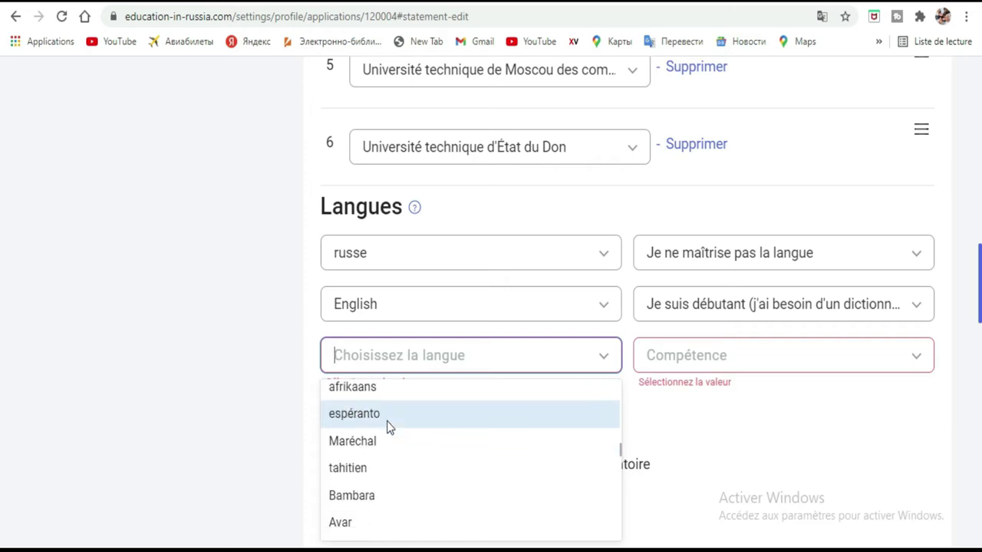
scroll(387, 427, "down", 1)
scroll(387, 427, "down", 1)
scroll(387, 428, "down", 1)
scroll(387, 427, "down", 1)
scroll(386, 428, "down", 1)
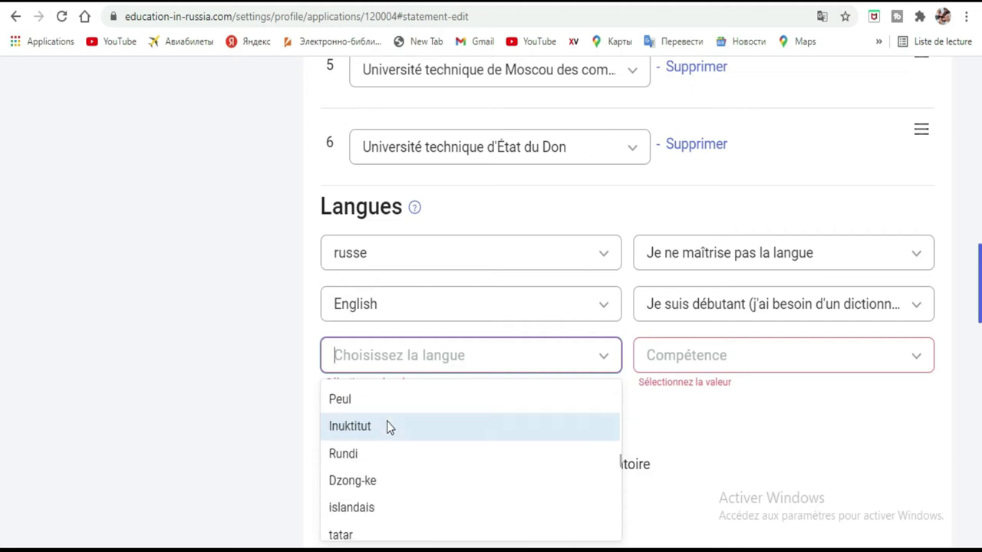
scroll(387, 427, "down", 1)
scroll(387, 428, "down", 1)
scroll(386, 427, "down", 3)
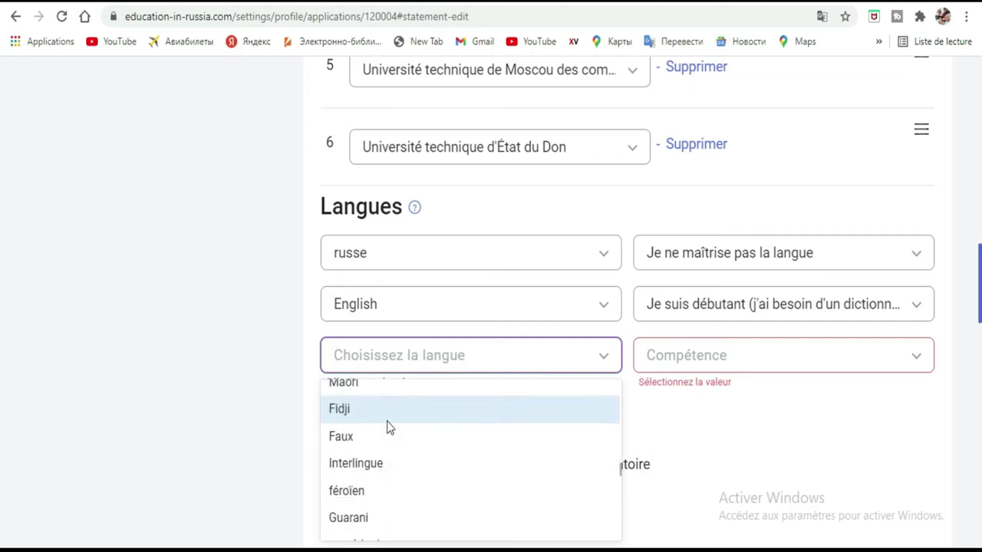
scroll(387, 427, "down", 5)
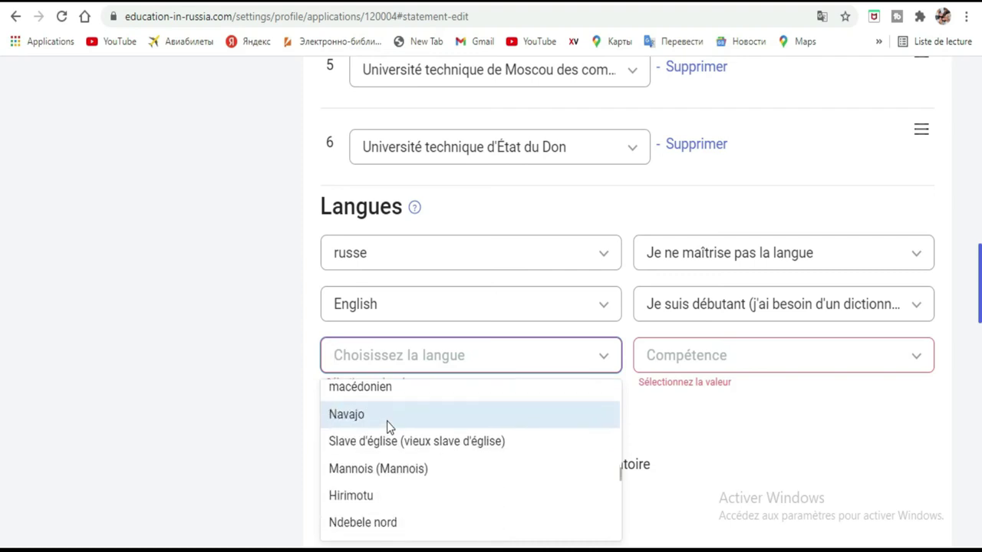
scroll(388, 427, "down", 5)
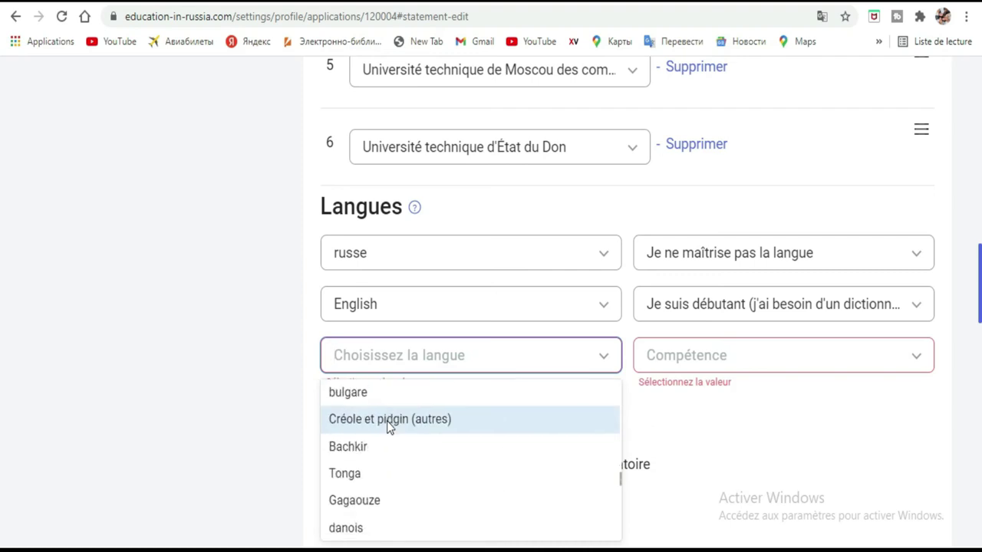
scroll(387, 421, "down", 4)
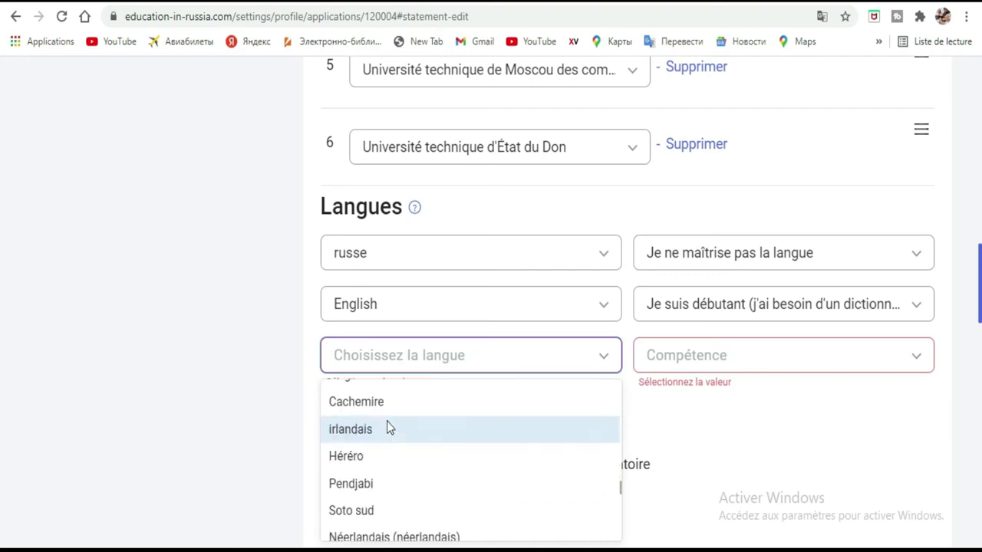
scroll(387, 427, "down", 5)
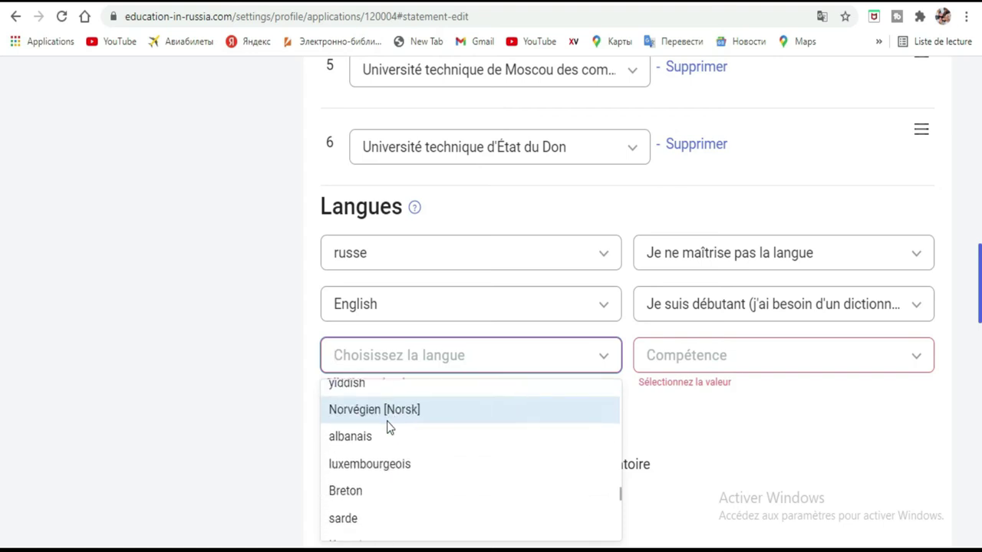
scroll(388, 427, "down", 5)
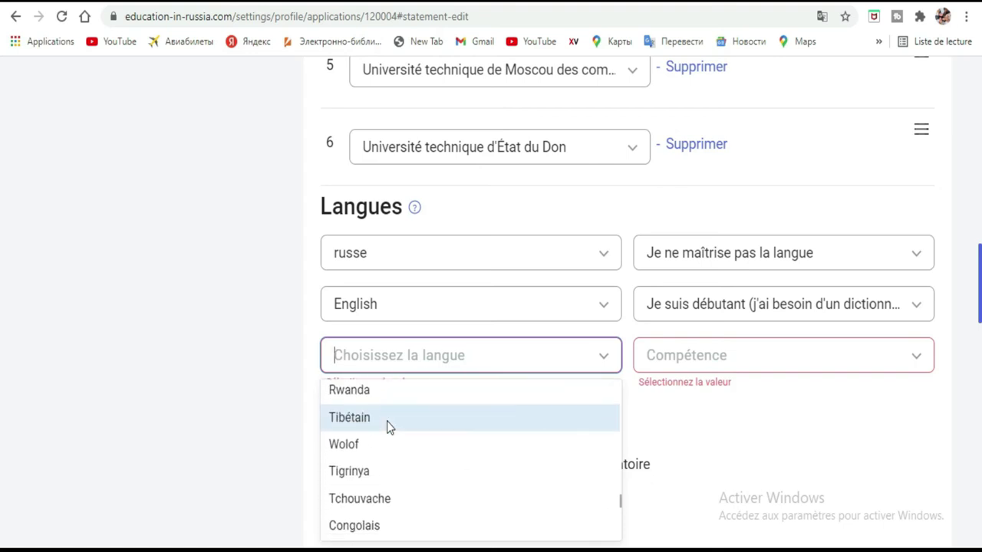
scroll(388, 428, "down", 4)
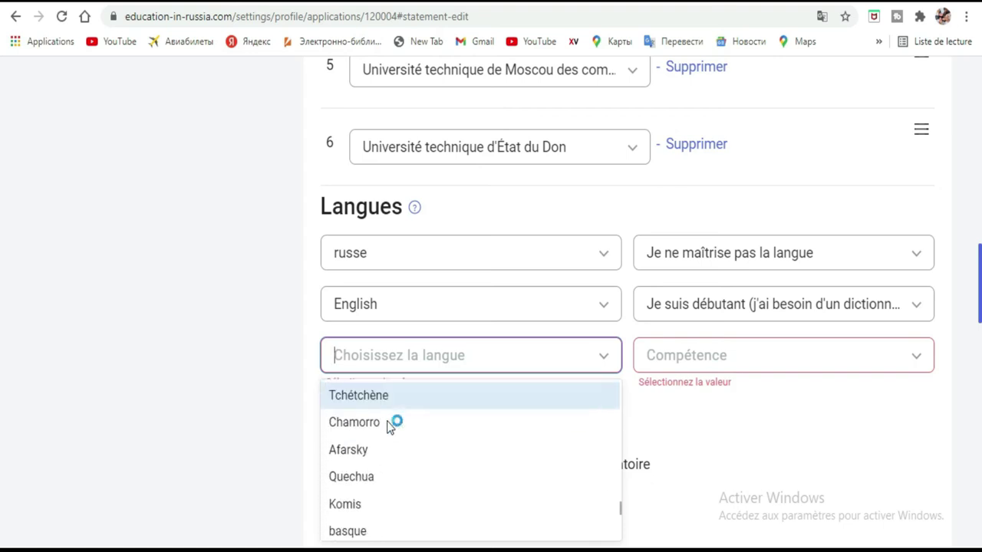
scroll(389, 427, "down", 4)
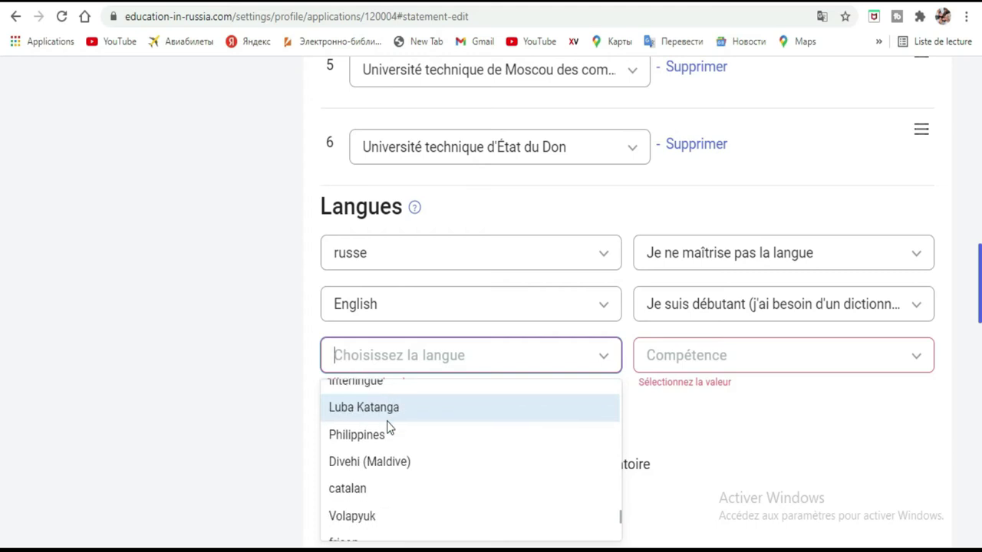
scroll(388, 427, "down", 3)
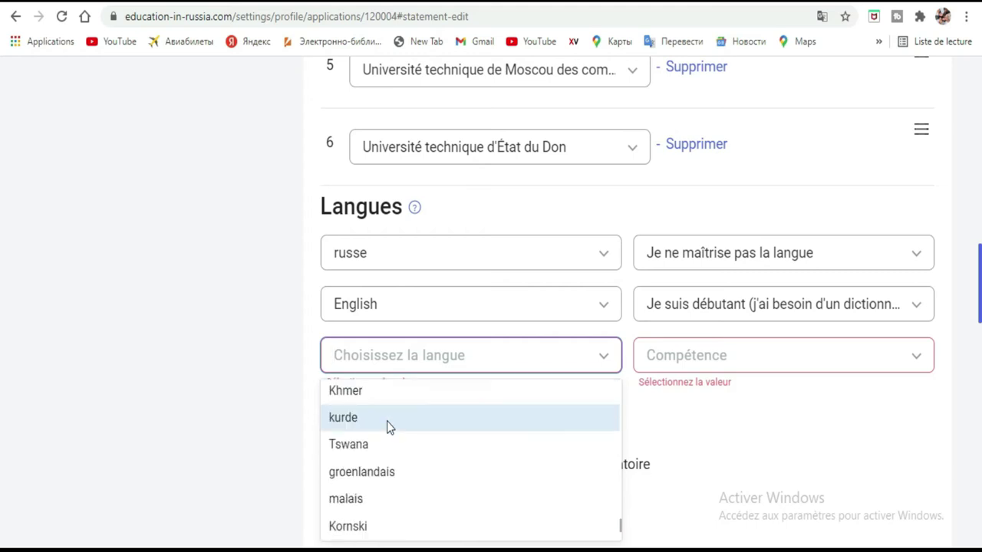
scroll(387, 427, "down", 4)
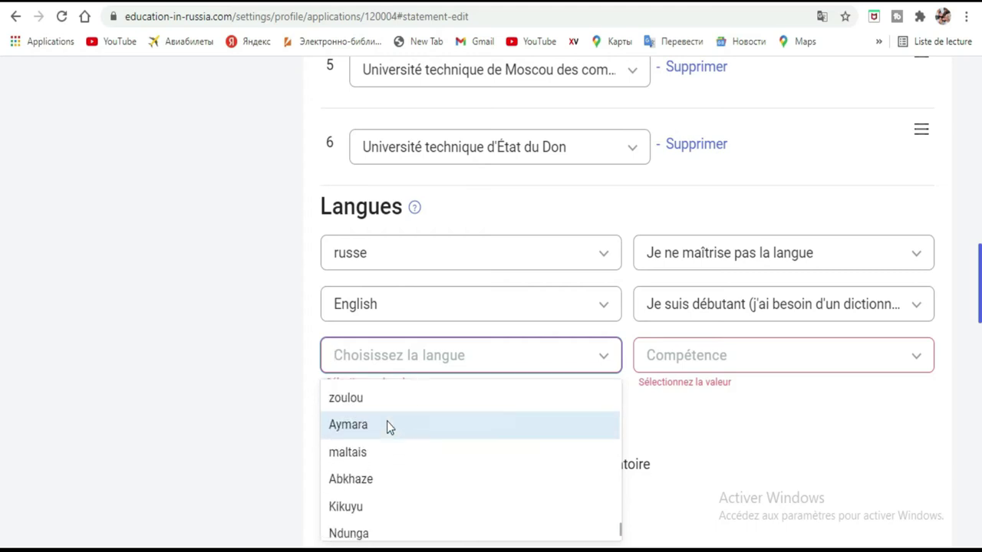
scroll(386, 428, "down", 3)
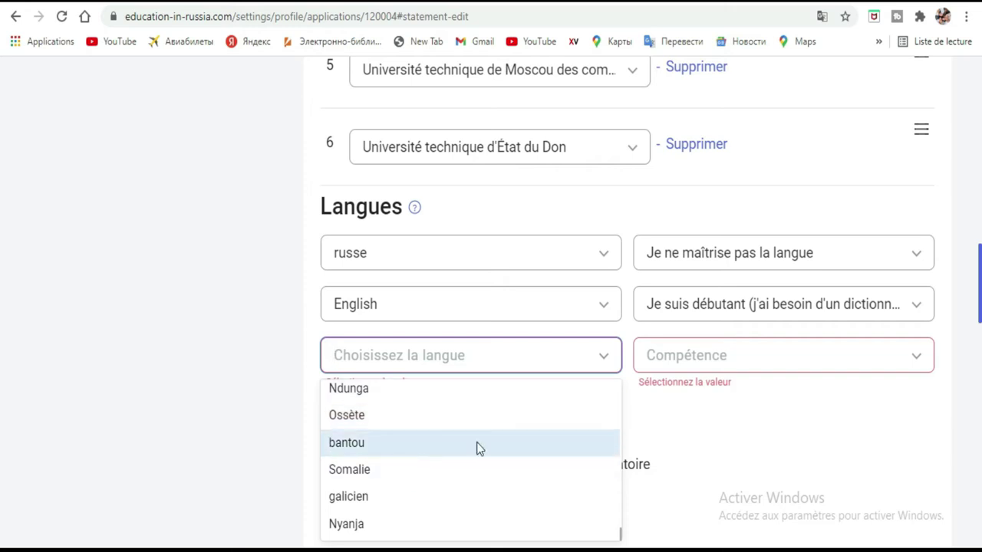
key("Up")
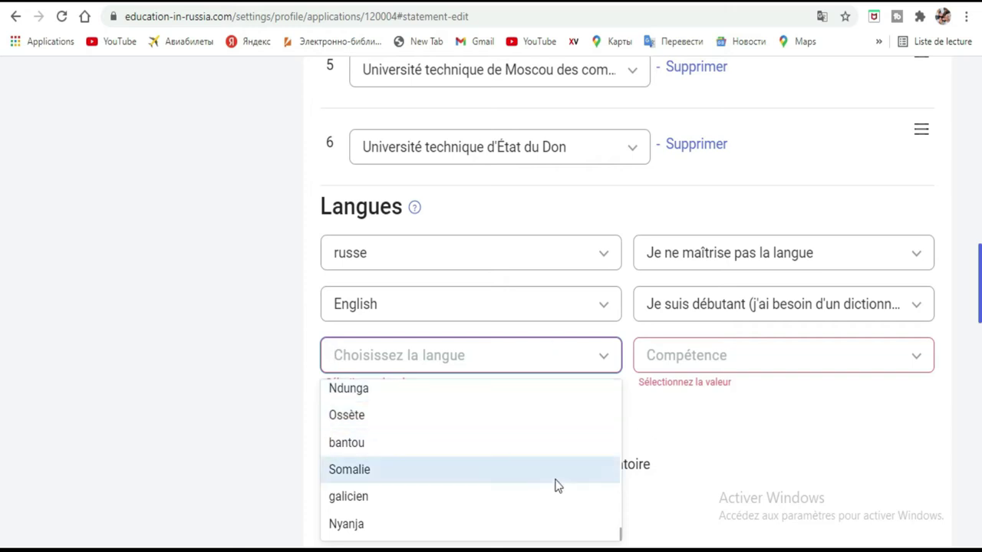
key("Escape")
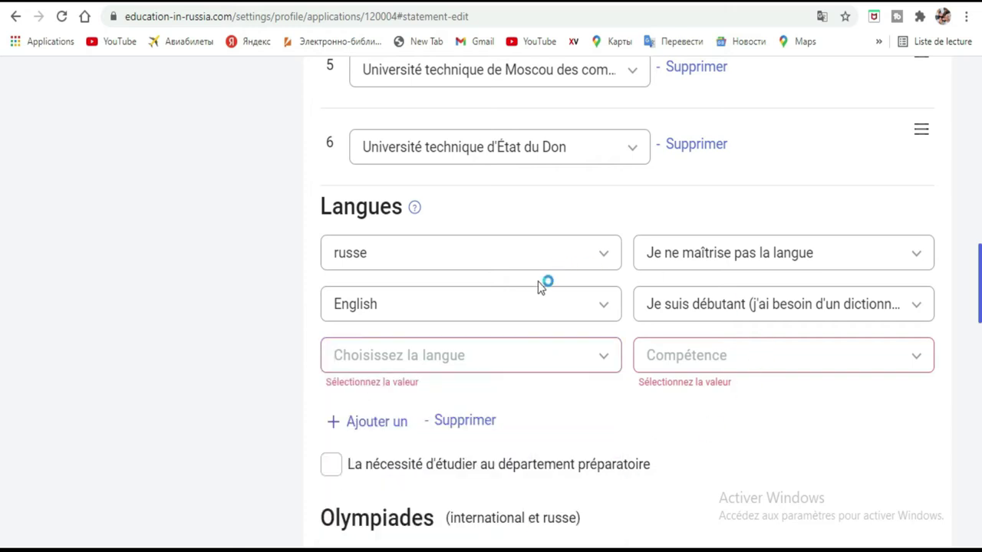
Filter the third row's language list with ФР on the on-screen keyboard, then reopen the dropdown
left_click(509, 352)
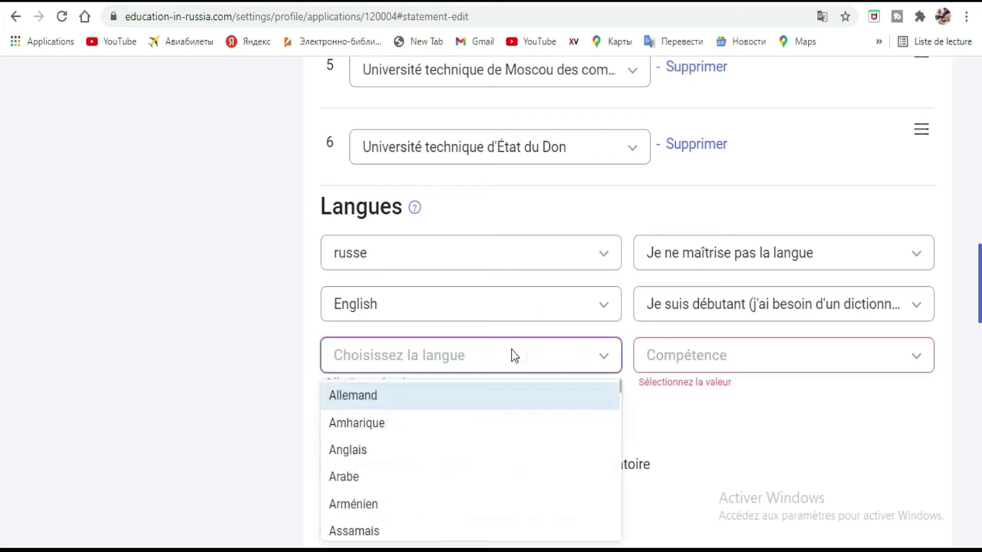
key("ctrl+super+o")
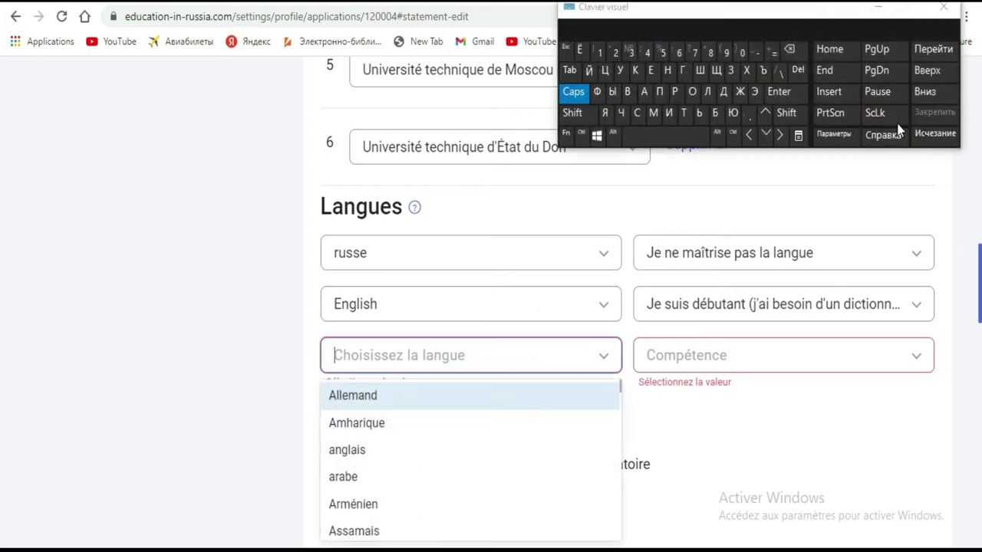
left_click(603, 91)
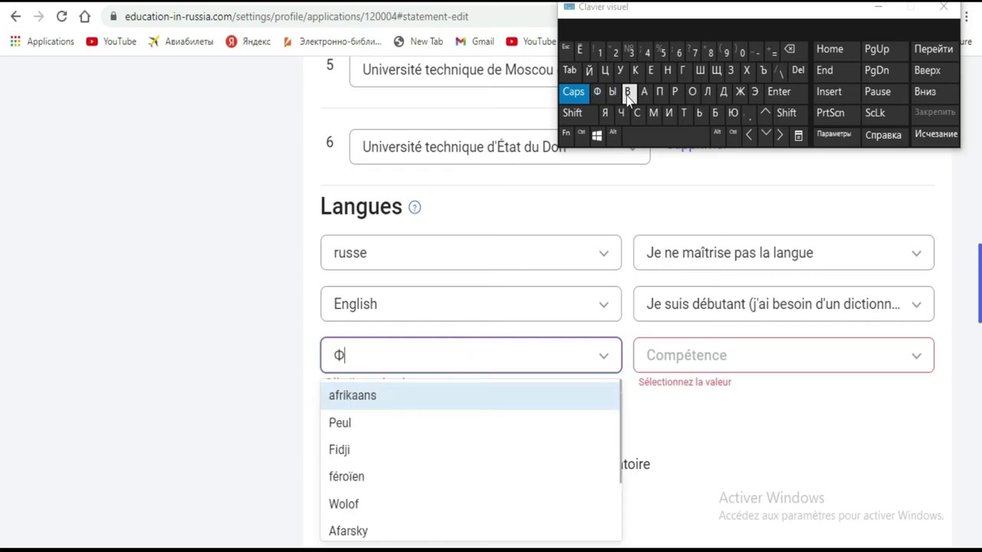
left_click(678, 96)
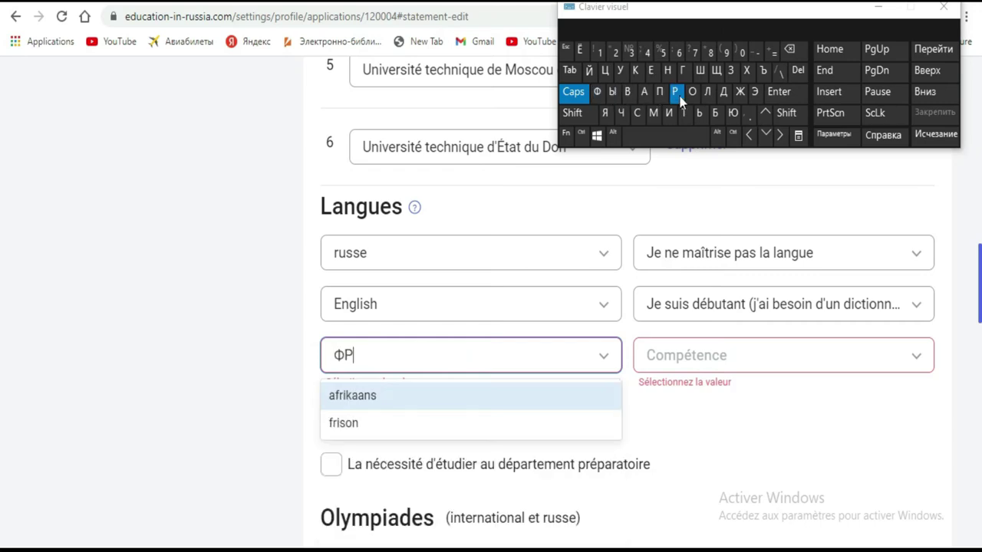
left_click_drag(837, 19, 757, 136)
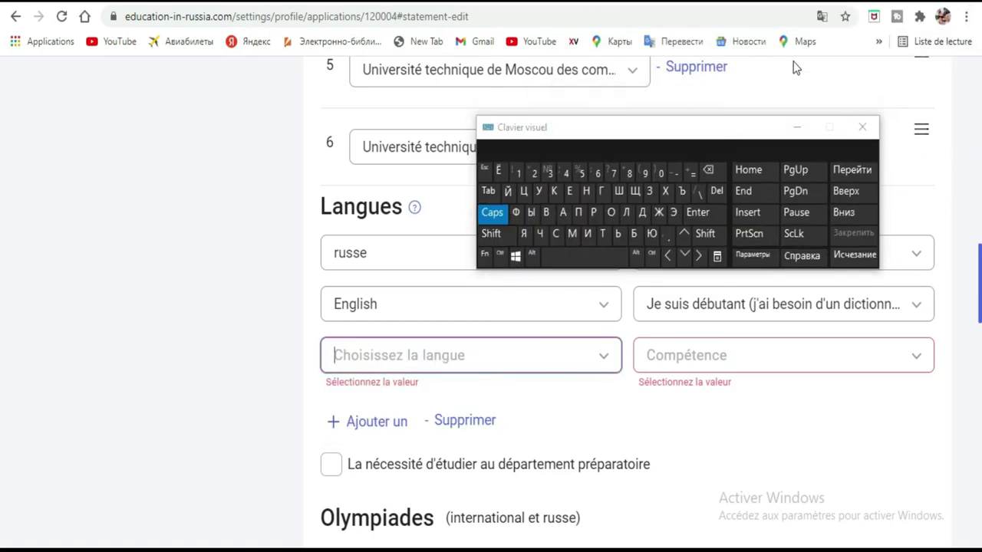
left_click(428, 357)
key("Down")
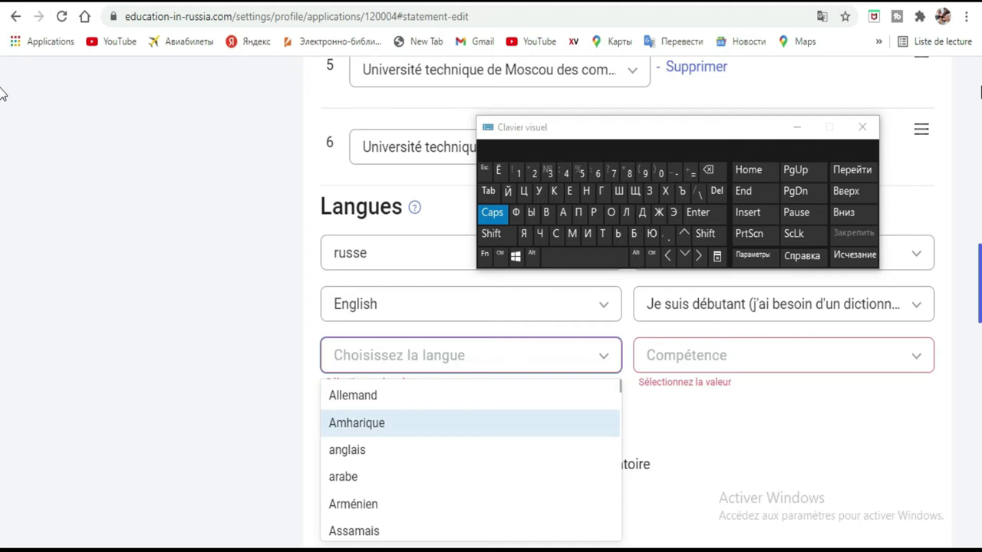
Show the page in original Russian and pick Фризский as the third language
left_click(820, 16)
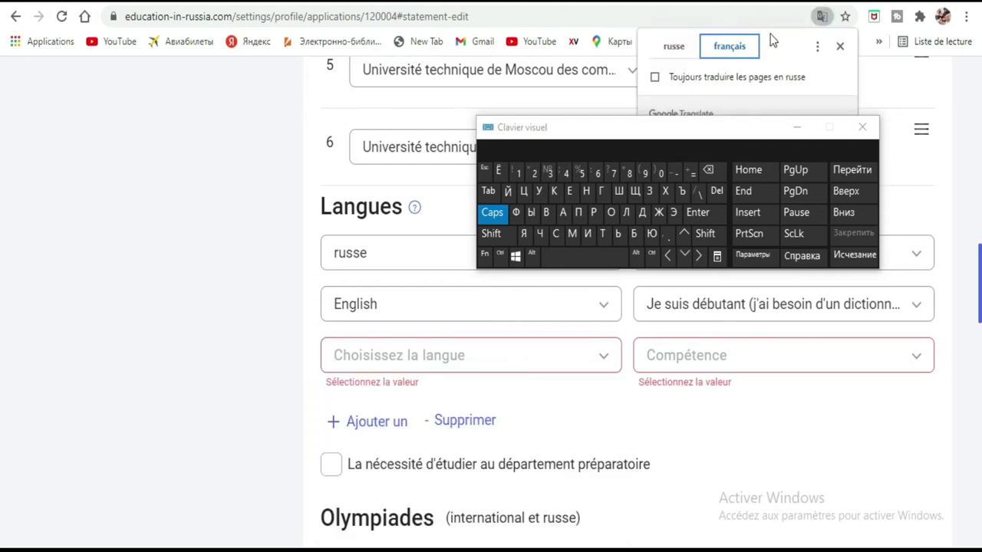
left_click(673, 49)
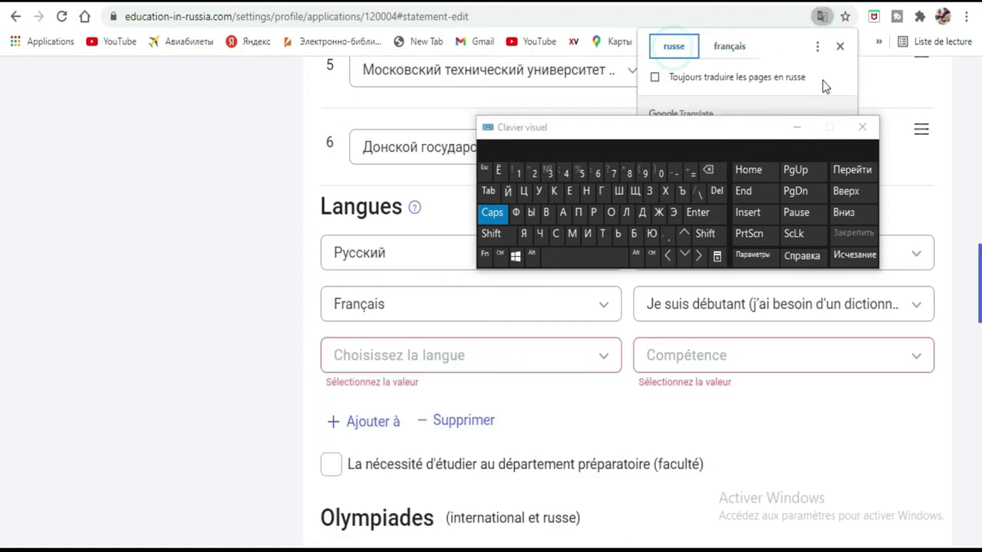
left_click(485, 367)
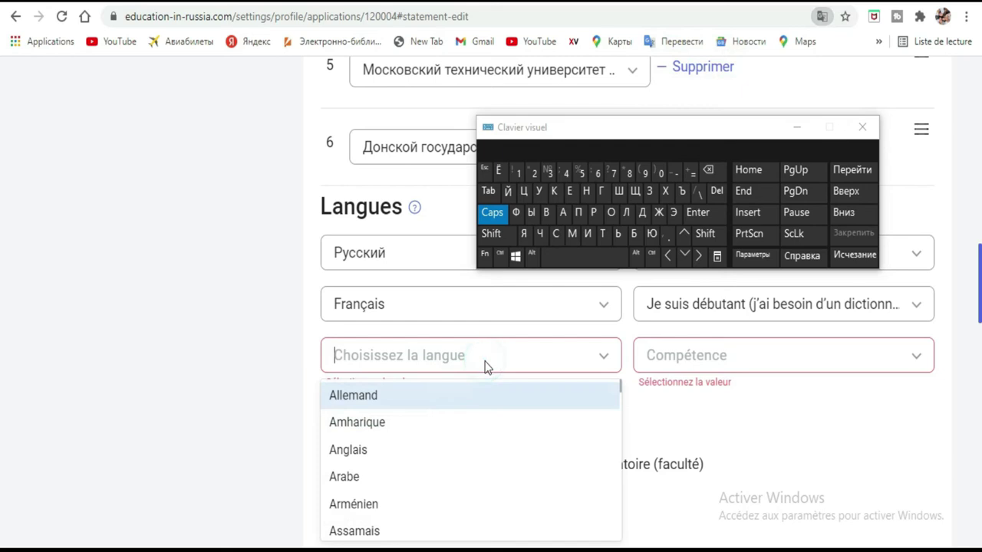
left_click(515, 212)
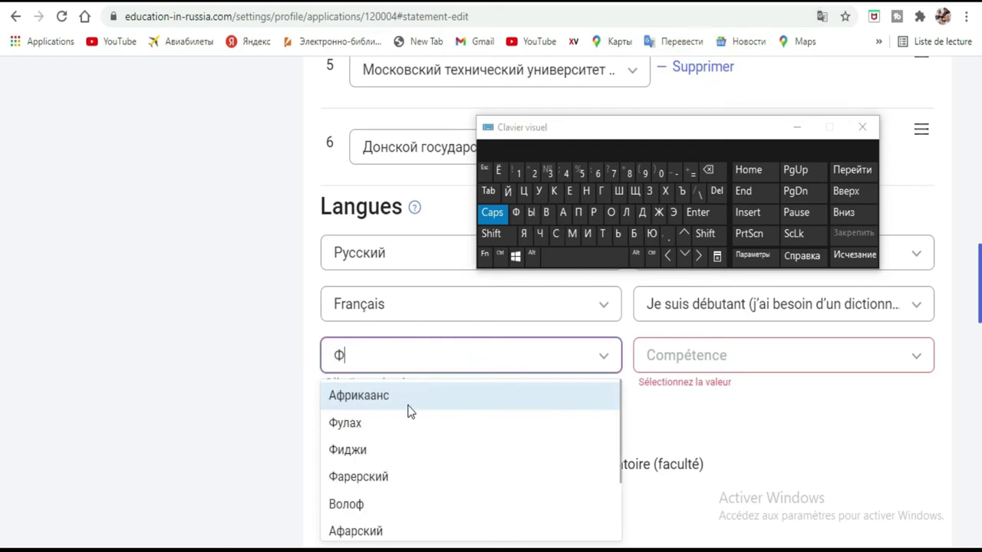
left_click(589, 216)
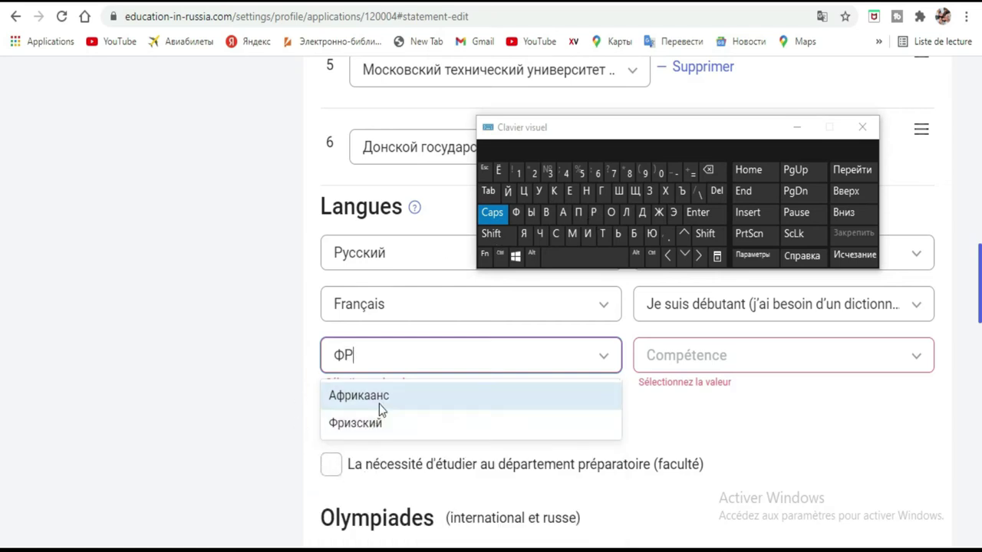
left_click(380, 424)
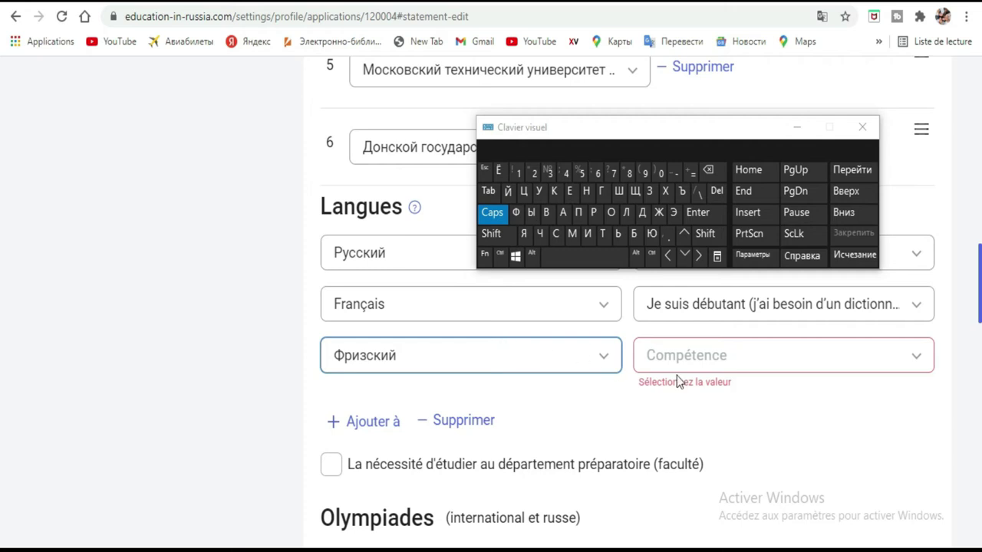
Set Фризский proficiency to 'C'est ma langue maternelle' and close the on-screen keyboard
left_click(723, 362)
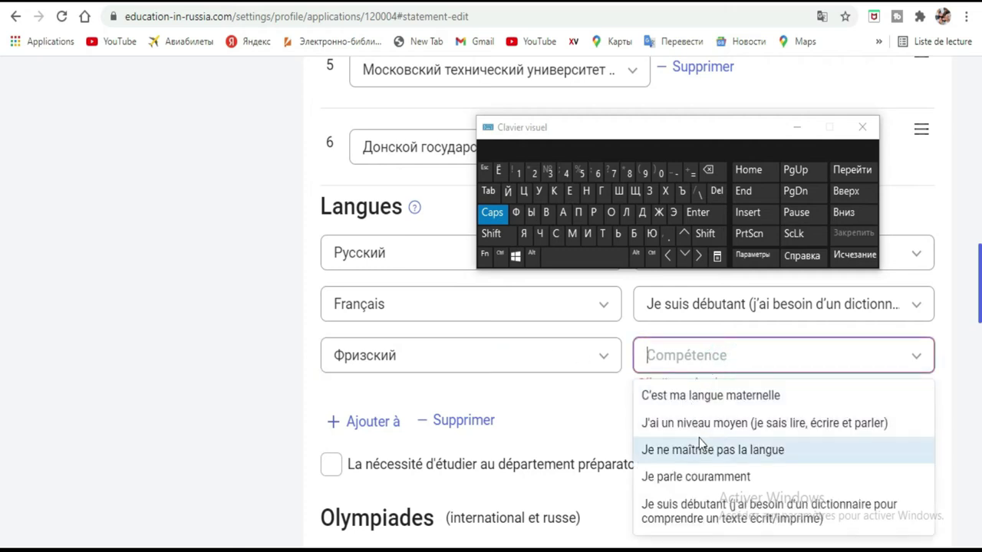
left_click(698, 477)
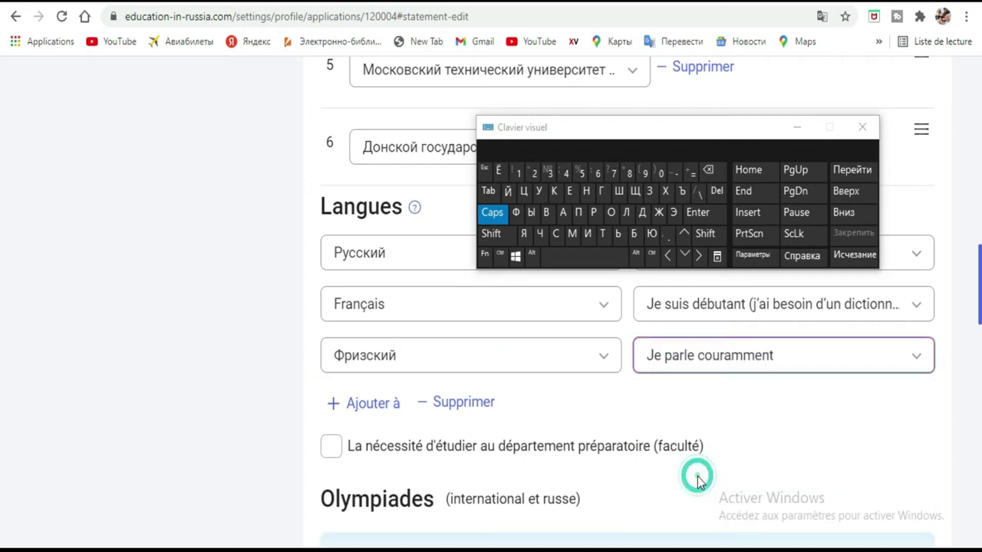
left_click(779, 359)
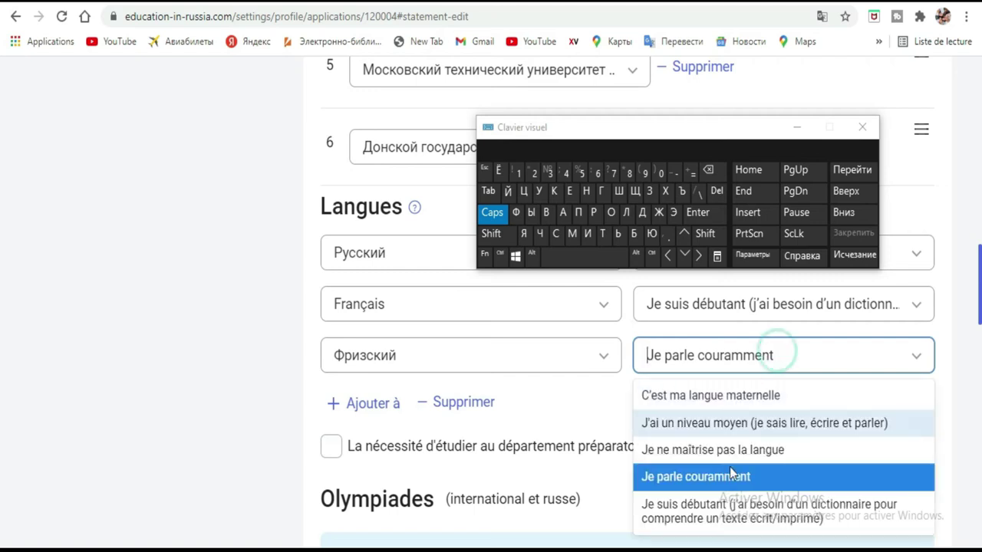
left_click(725, 399)
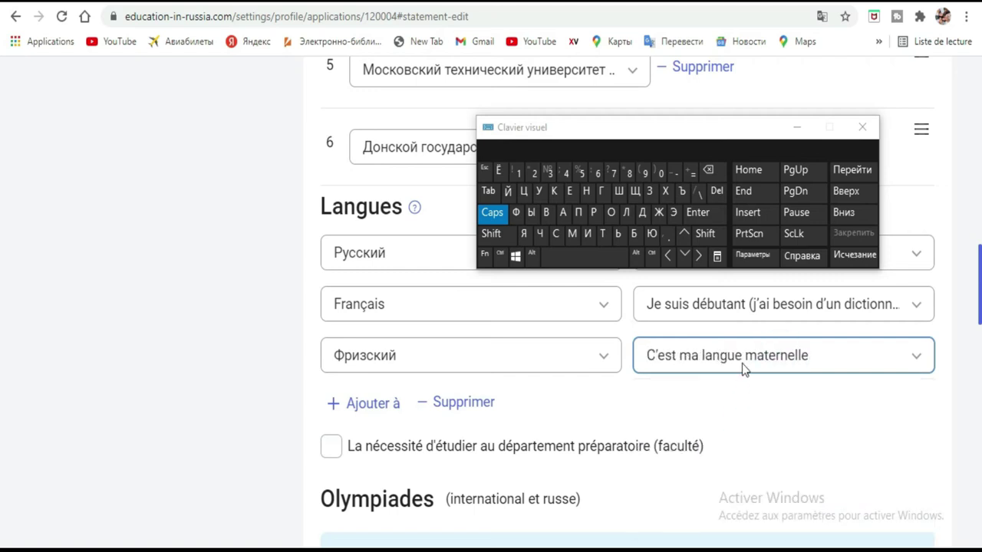
left_click(536, 306)
left_click(534, 303)
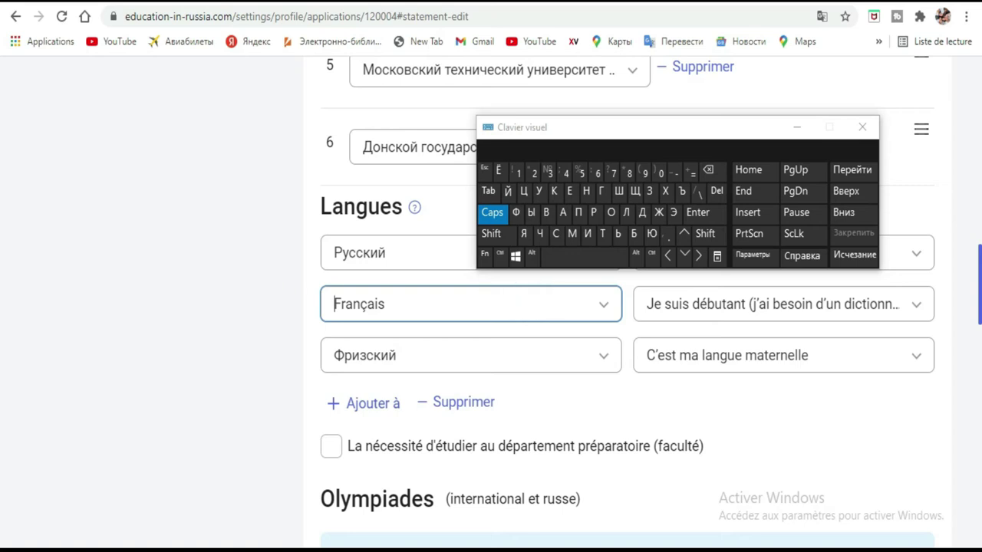
left_click(798, 128)
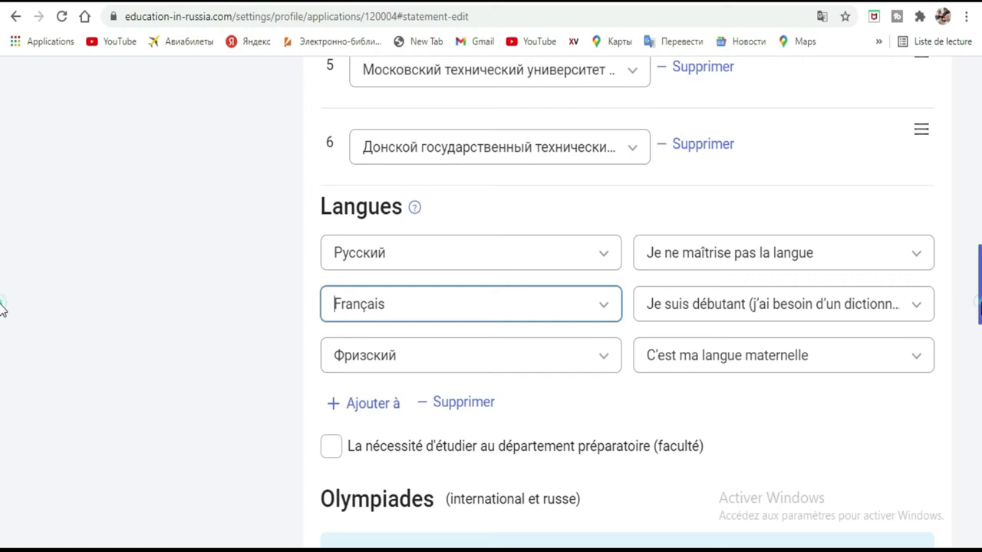
Tick the preparatory-department requirement and try continuing with 'Plus loin'
scroll(2, 309, "down", 3)
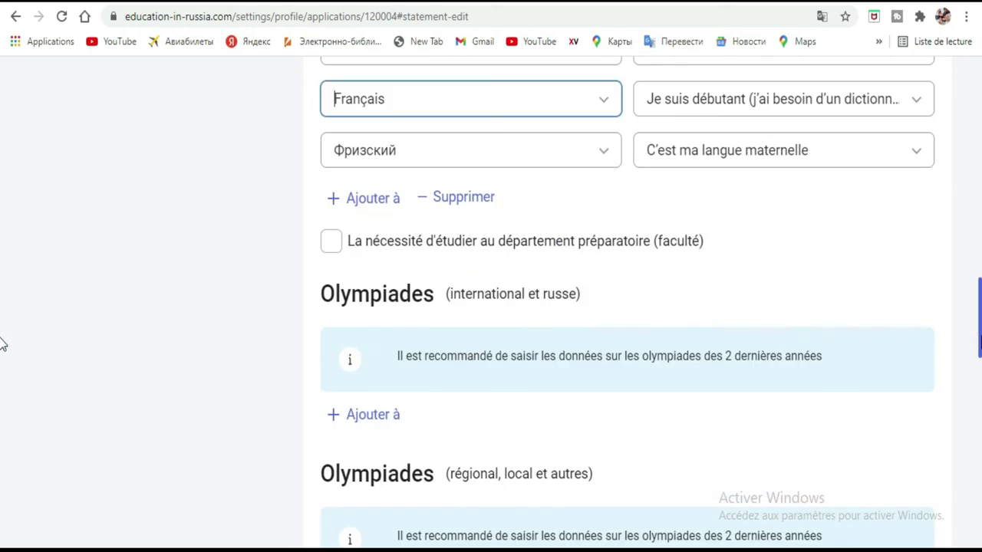
left_click(335, 242)
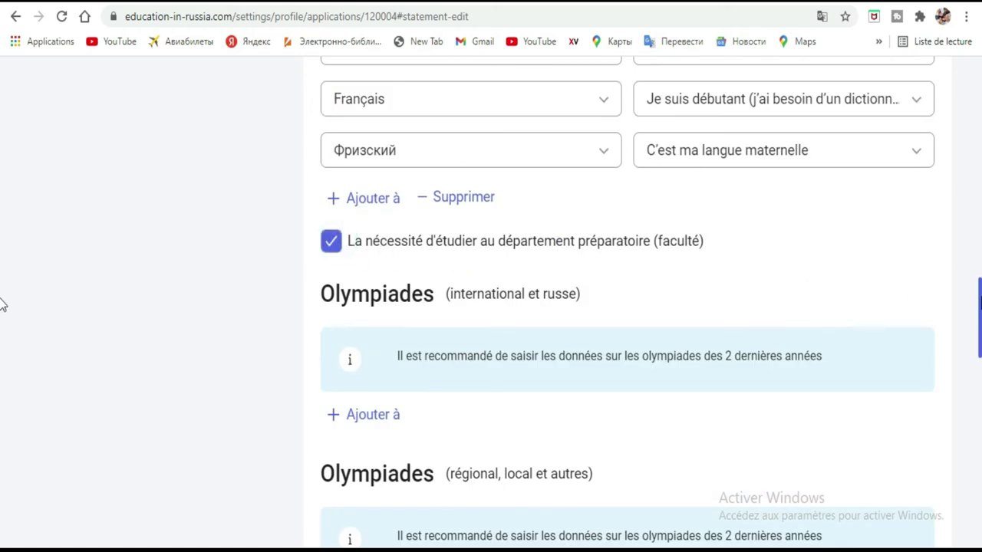
scroll(2, 304, "down", 12)
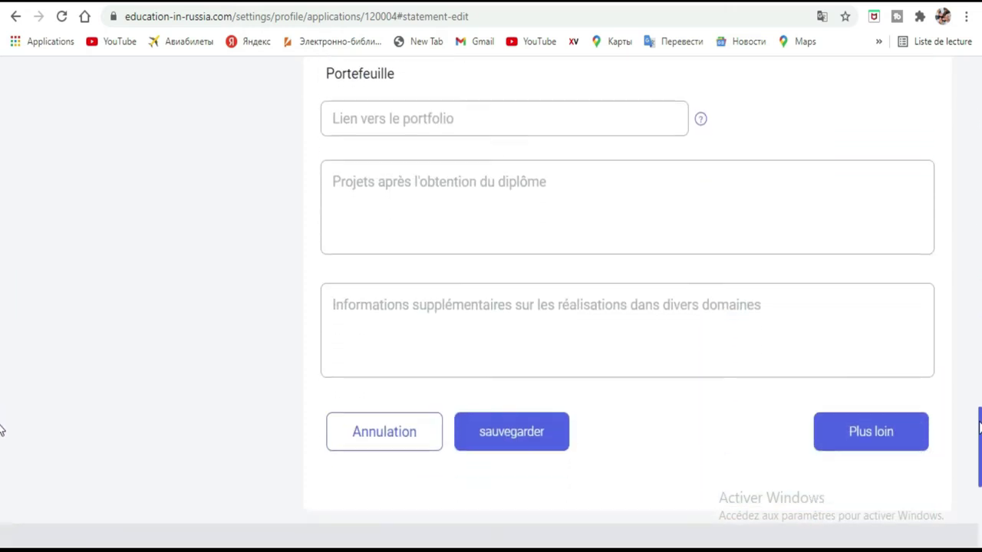
scroll(2, 430, "down", 2)
left_click(906, 336)
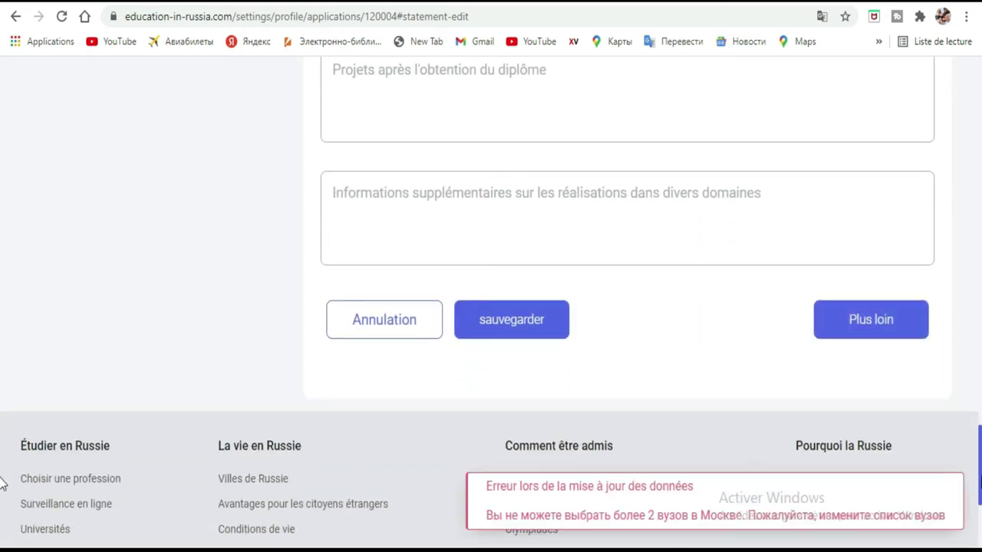
Select the 2-Moscow-universities error message and scroll back to the university list
mouse_move(588, 488)
mouse_move(526, 522)
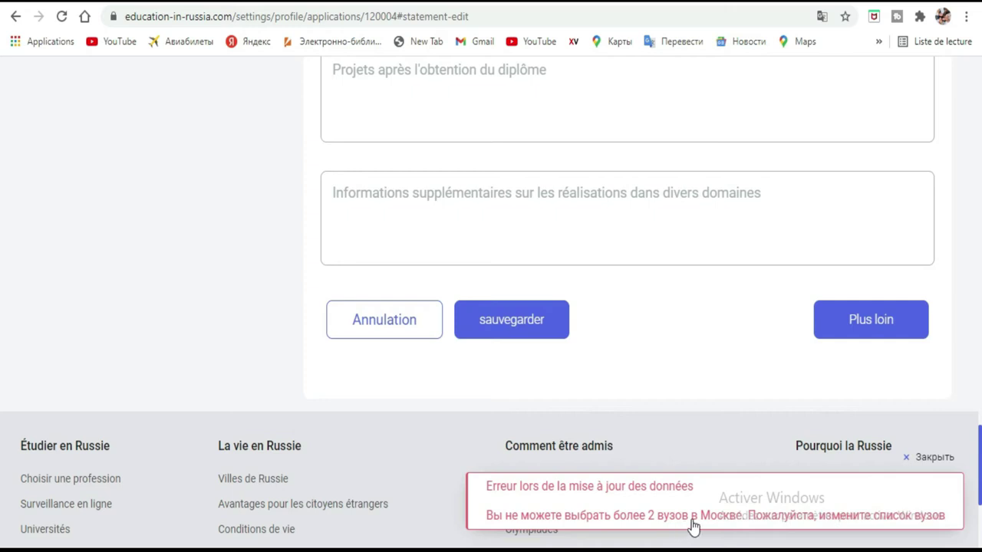
left_click_drag(968, 491, 3, 397)
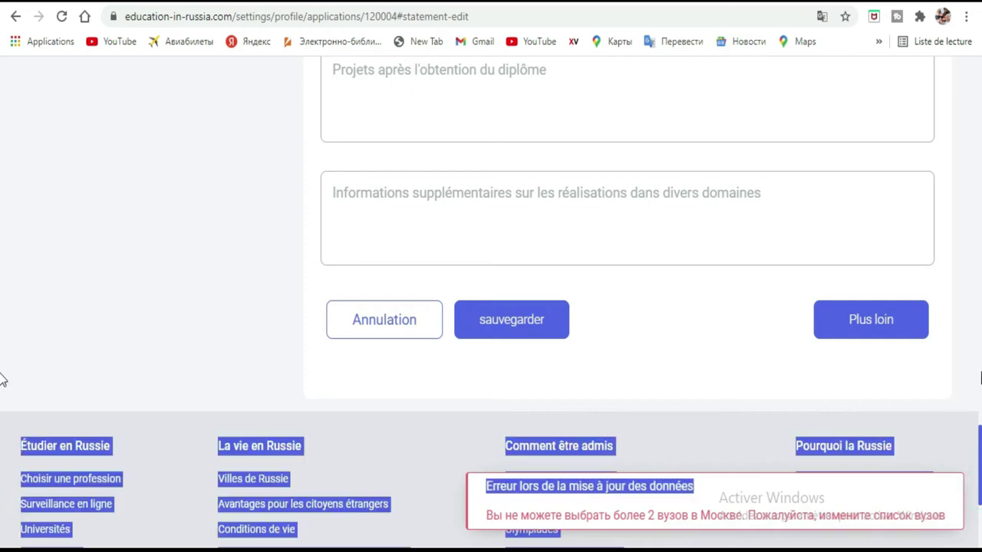
scroll(1, 215, "up", 15)
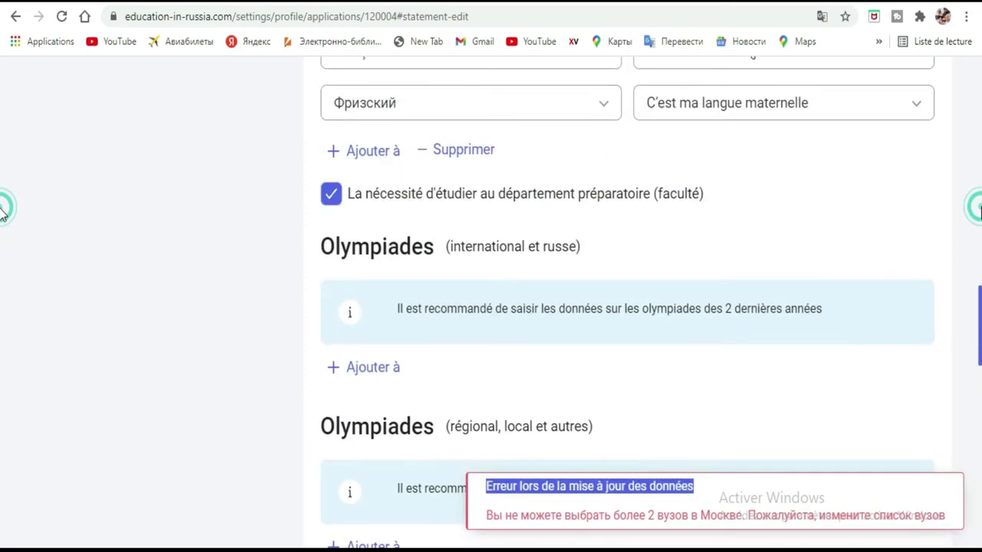
scroll(1, 253, "up", 4)
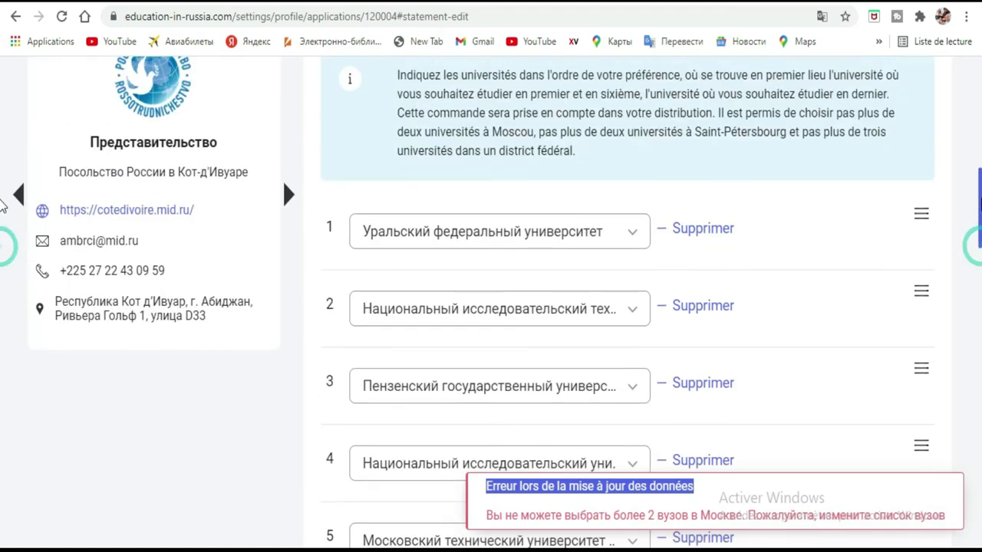
scroll(2, 234, "down", 3)
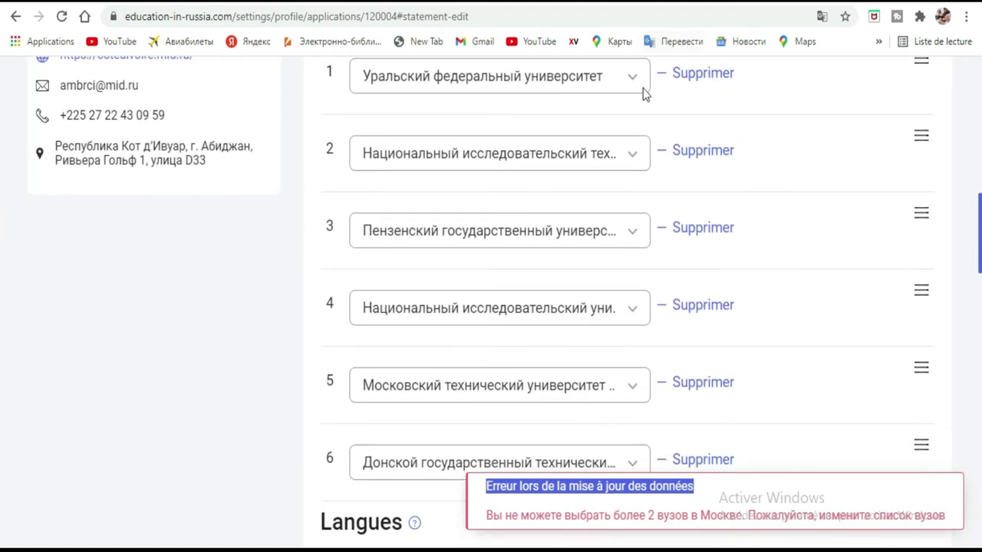
left_click(821, 17)
left_click(758, 49)
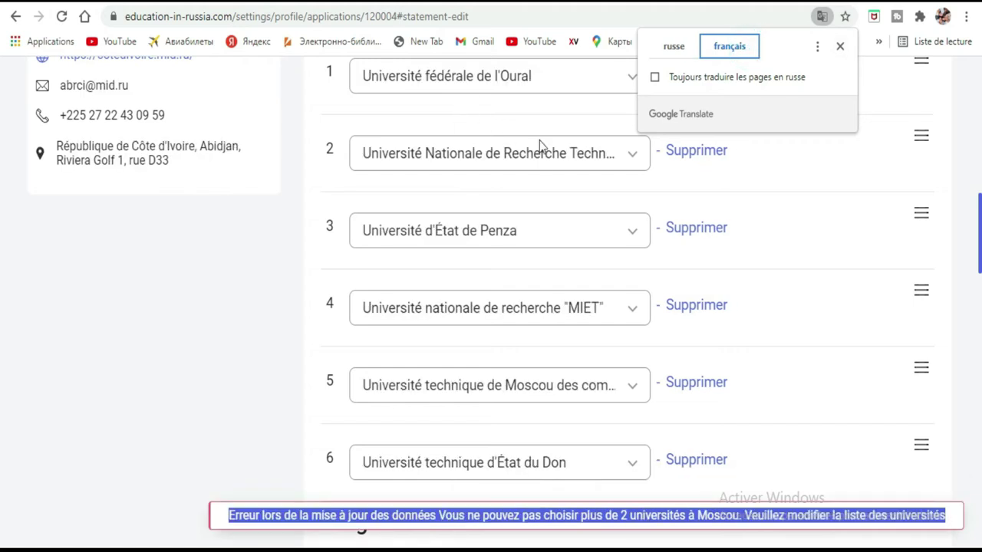
left_click(579, 157)
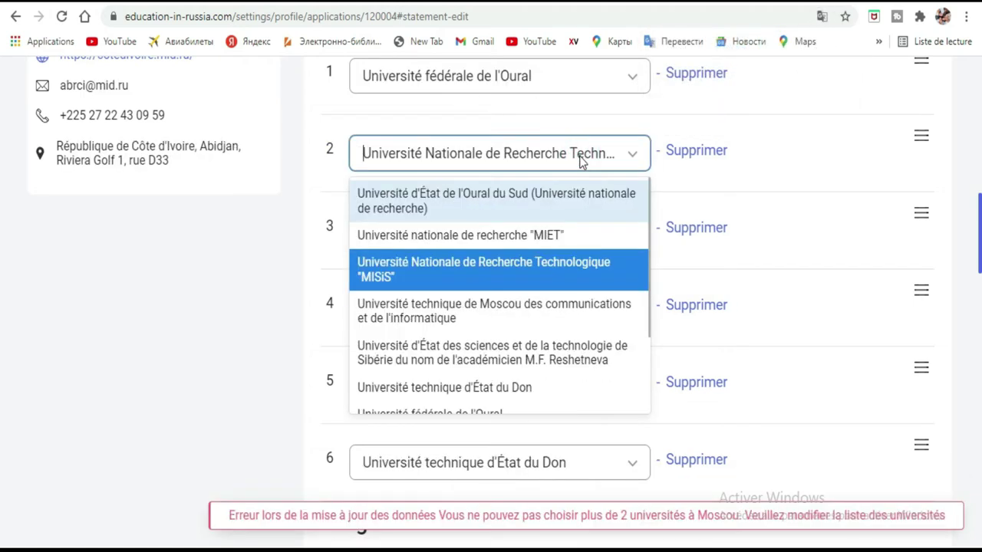
scroll(491, 376, "down", 3)
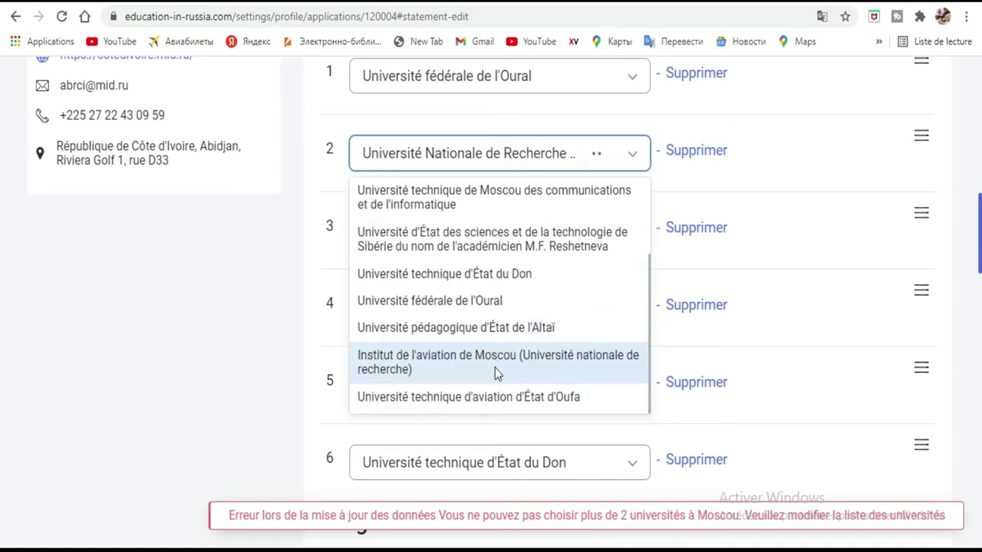
left_click(535, 338)
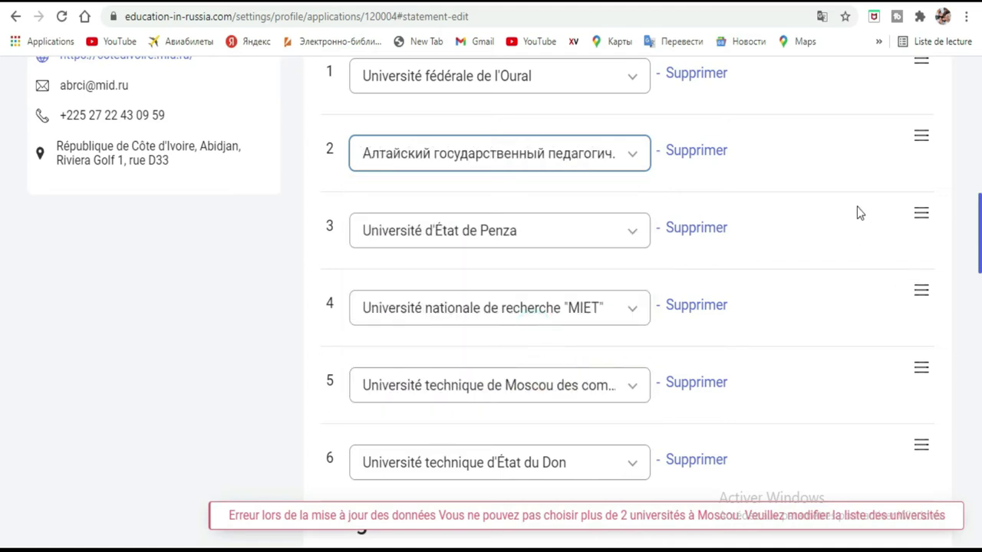
scroll(2, 238, "down", 5)
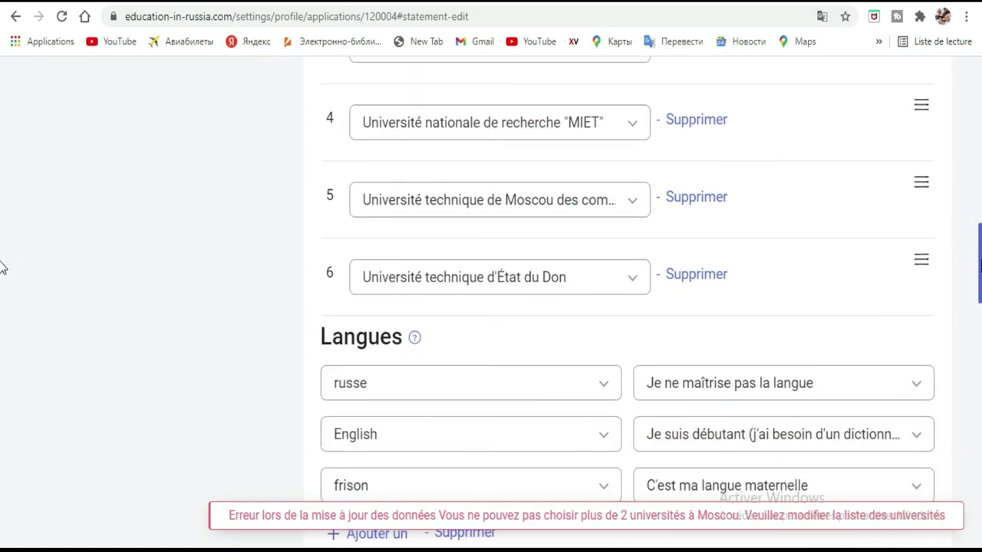
scroll(1, 307, "down", 10)
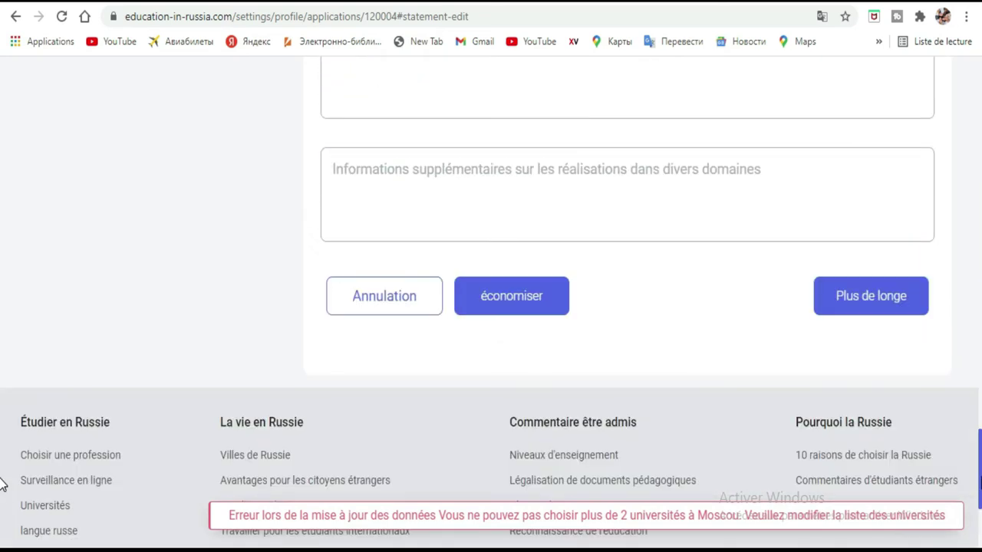
Save the statement and move on to the 'Envoi d'une demande de vérification' step
left_click(887, 182)
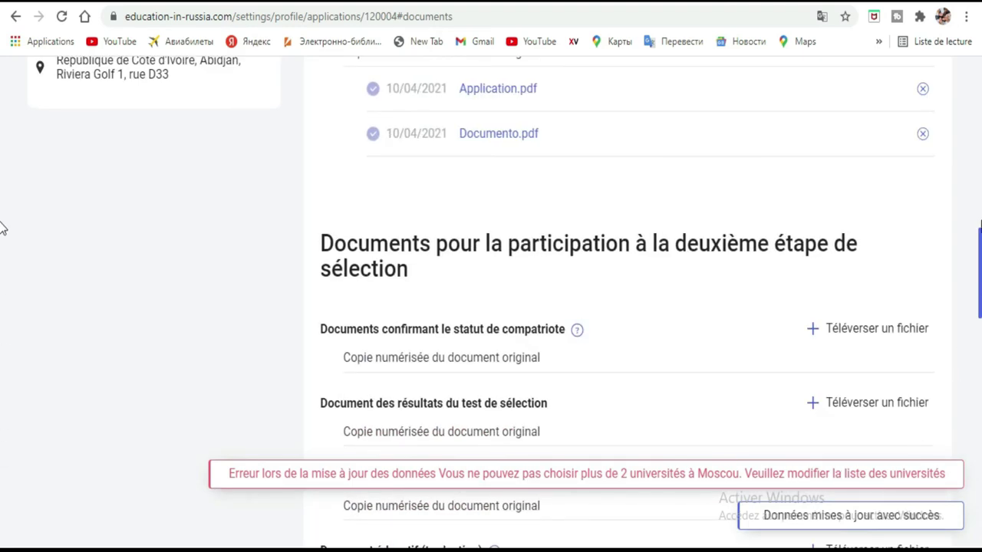
scroll(2, 282, "up", 10)
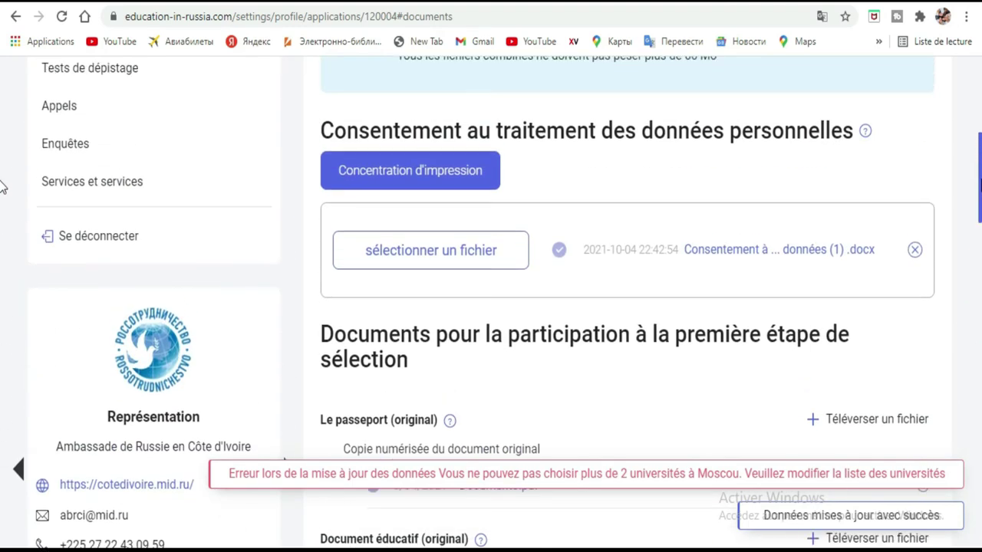
scroll(3, 146, "up", 5)
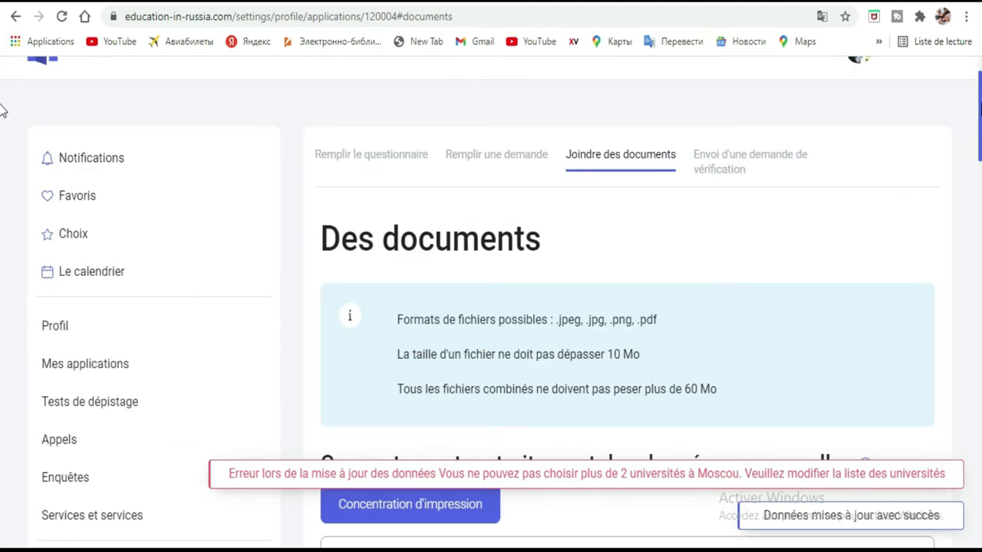
left_click(744, 157)
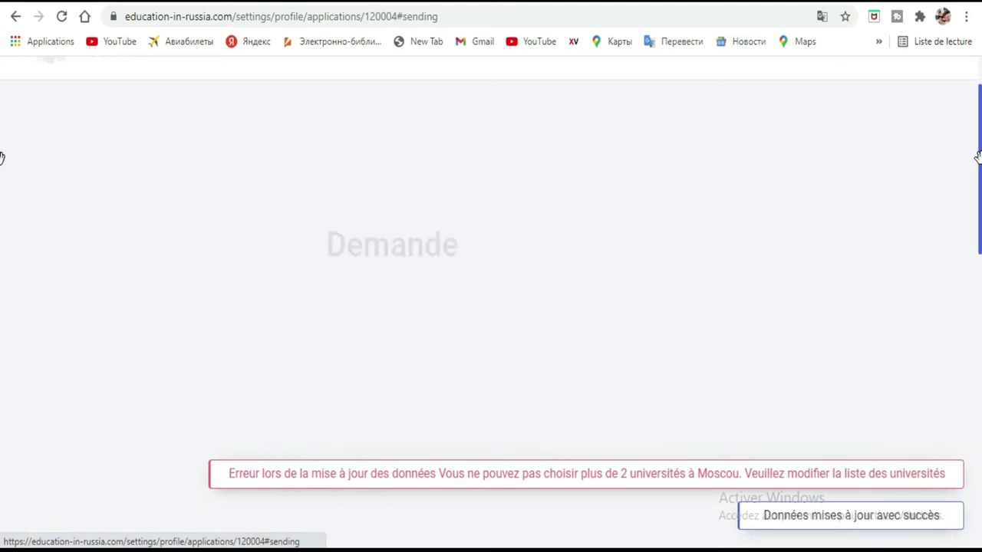
scroll(661, 270, "down", 5)
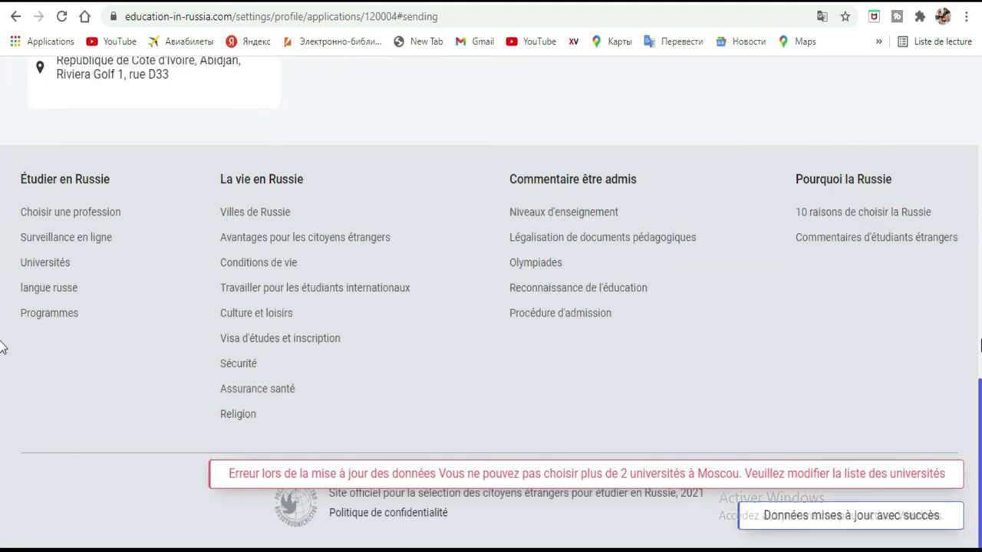
scroll(2, 307, "up", 8)
scroll(2, 163, "up", 1)
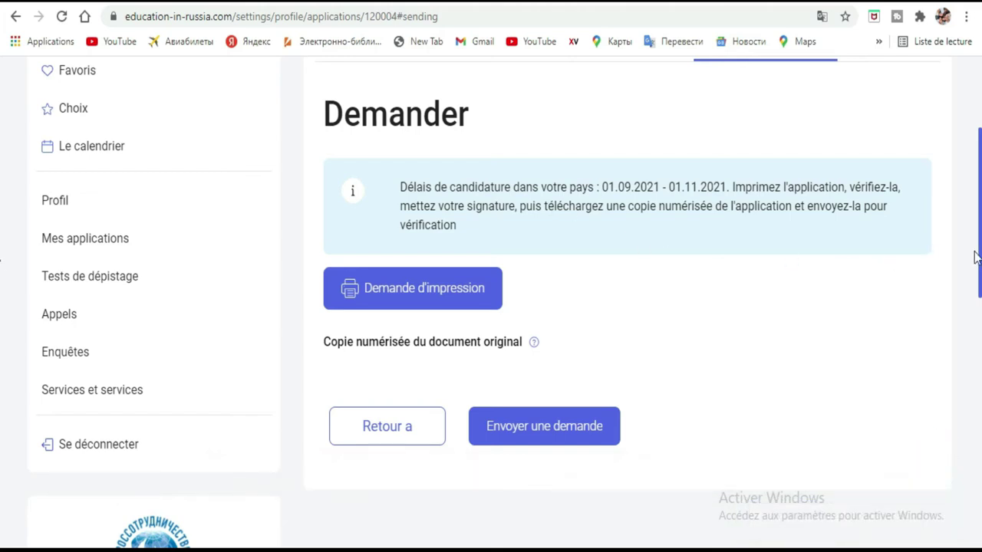
Highlight the 01.09.2021 – 01.11.2021 dates and request the printable application
left_click(2, 242)
scroll(3, 207, "up", 2)
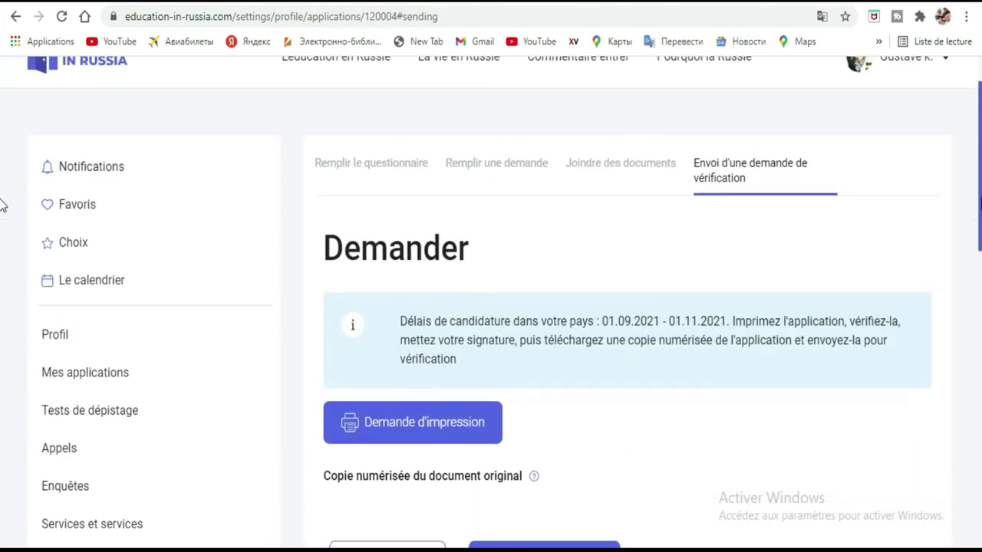
scroll(3, 231, "down", 2)
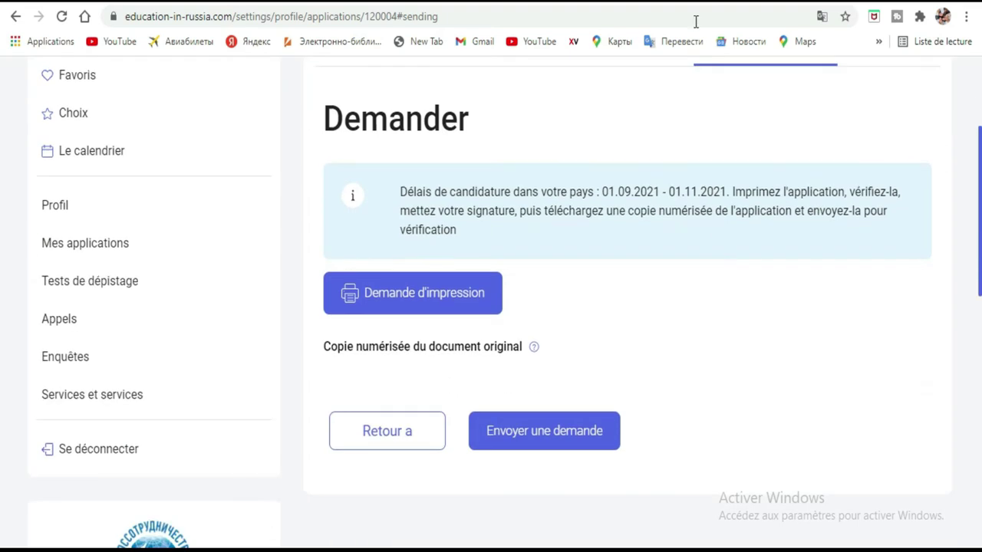
left_click(2, 256)
scroll(2, 256, "up", 1)
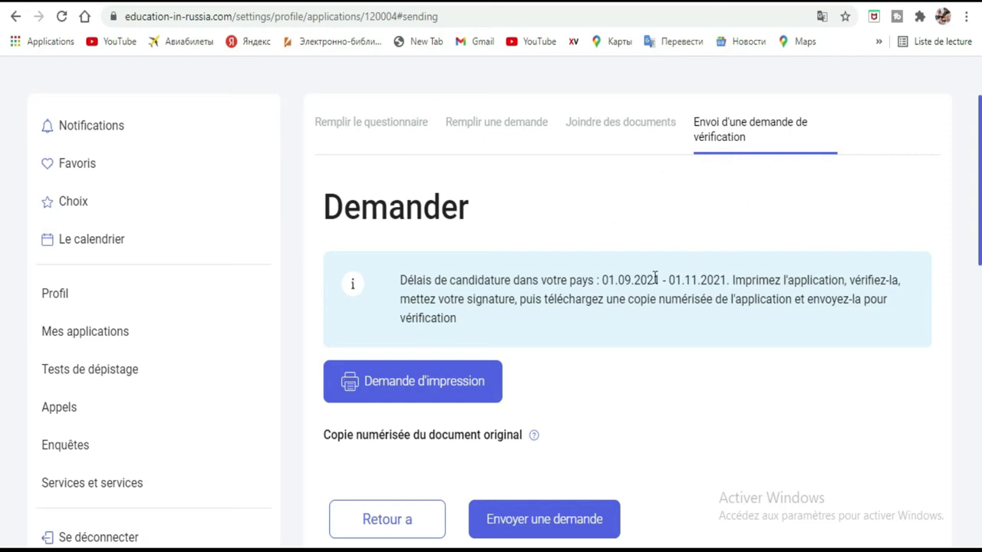
left_click_drag(600, 278, 726, 280)
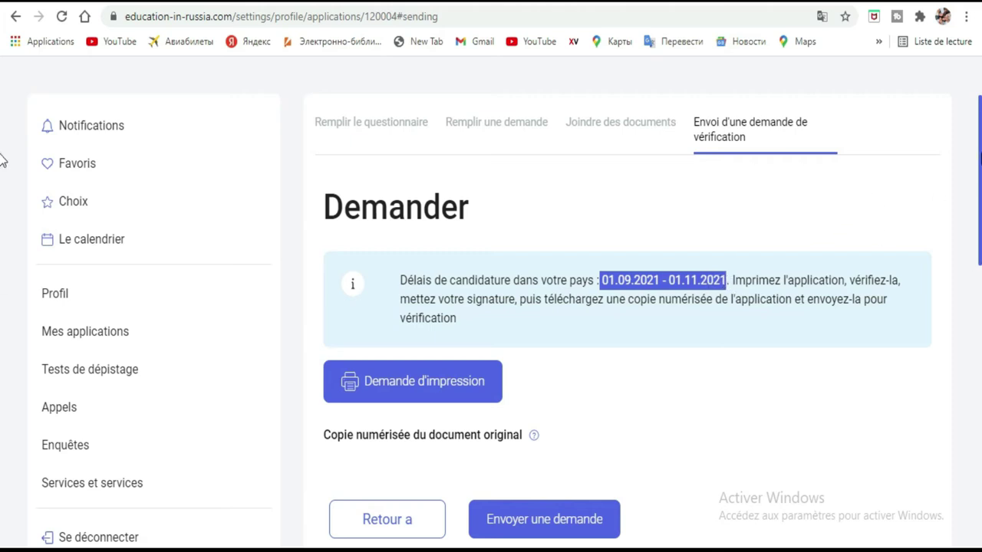
scroll(3, 159, "down", 2)
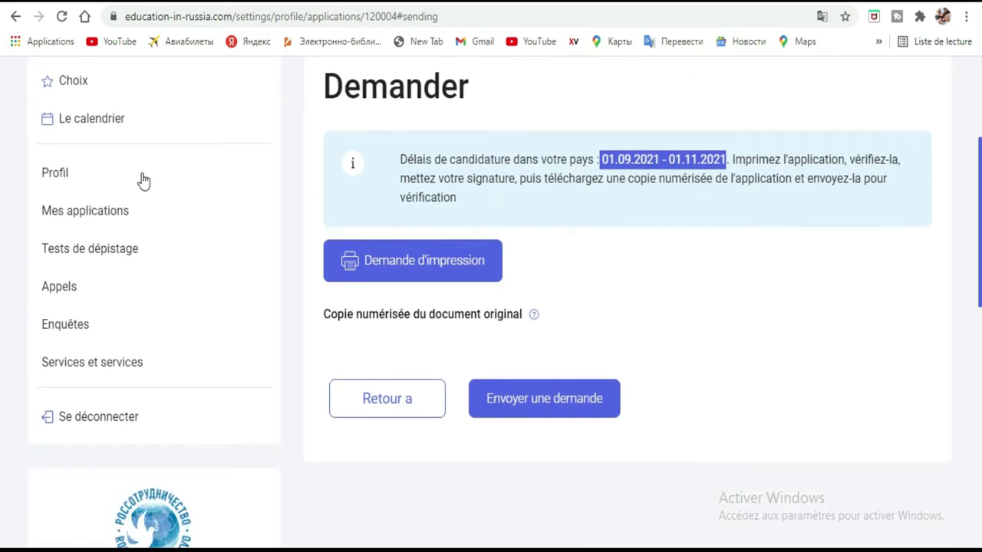
left_click(454, 262)
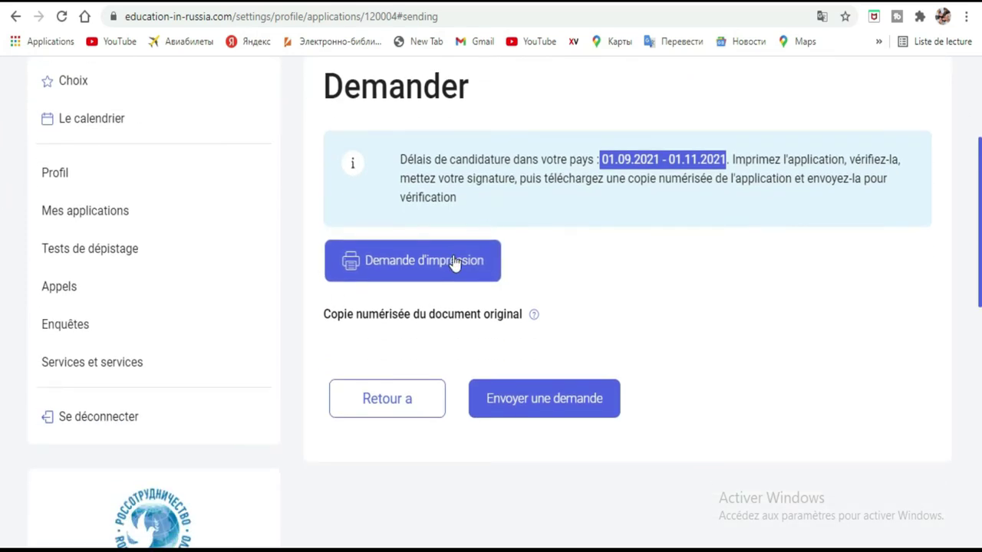
Scroll through the five-page application PDF and return to the Demander tab
left_click(454, 262)
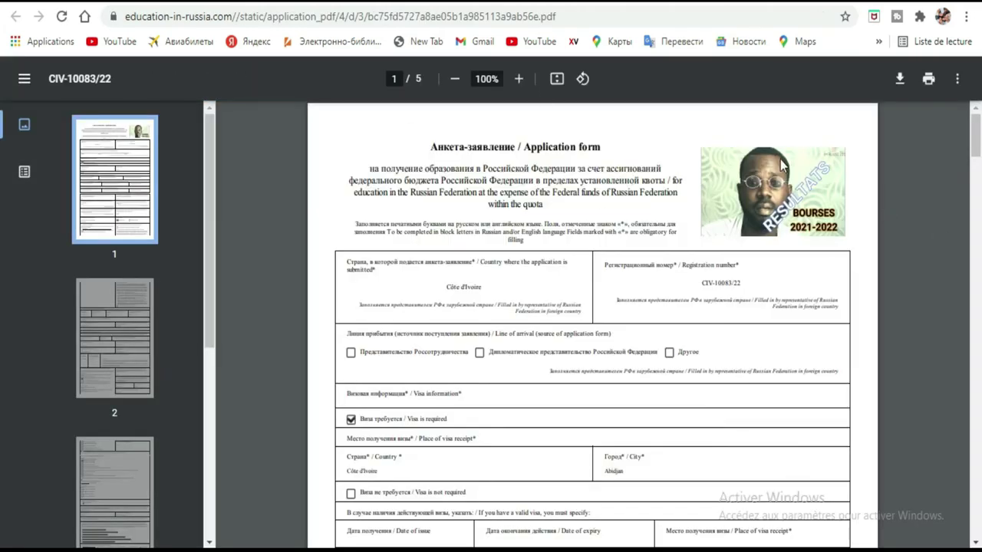
mouse_move(976, 157)
left_mouse_down()
mouse_move(971, 335)
mouse_move(929, 485)
left_mouse_up()
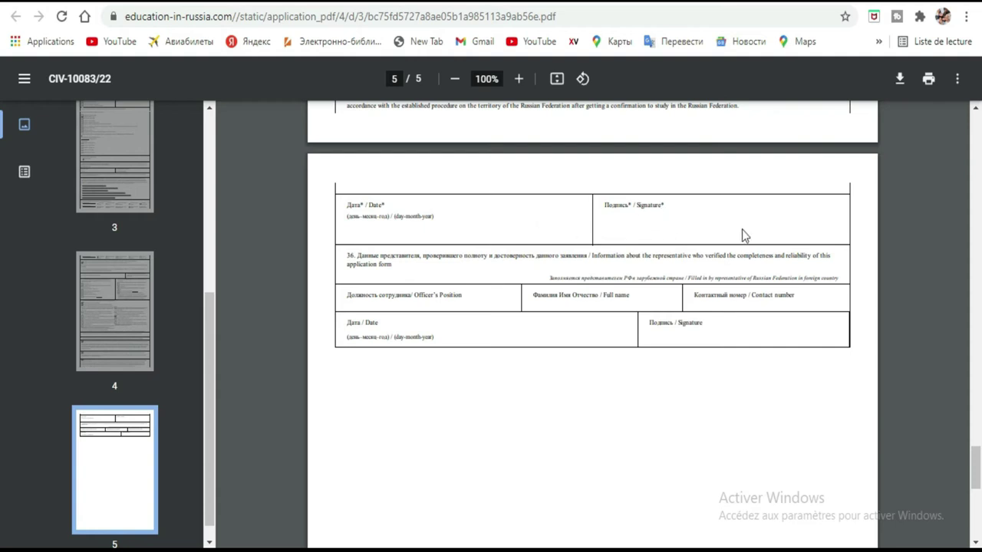
left_click(978, 470)
left_click_drag(977, 469, 978, 320)
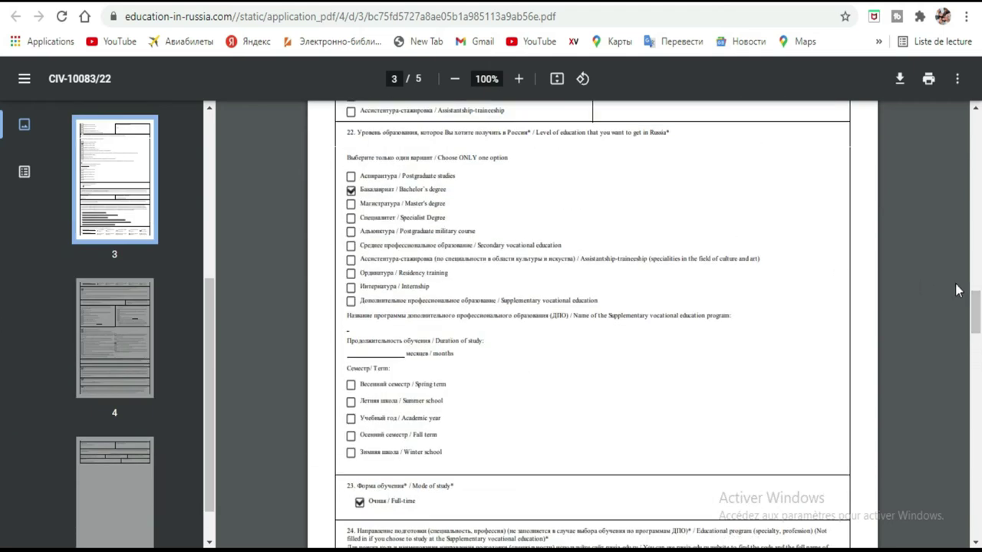
scroll(4, 307, "up", 10)
scroll(2, 215, "up", 10)
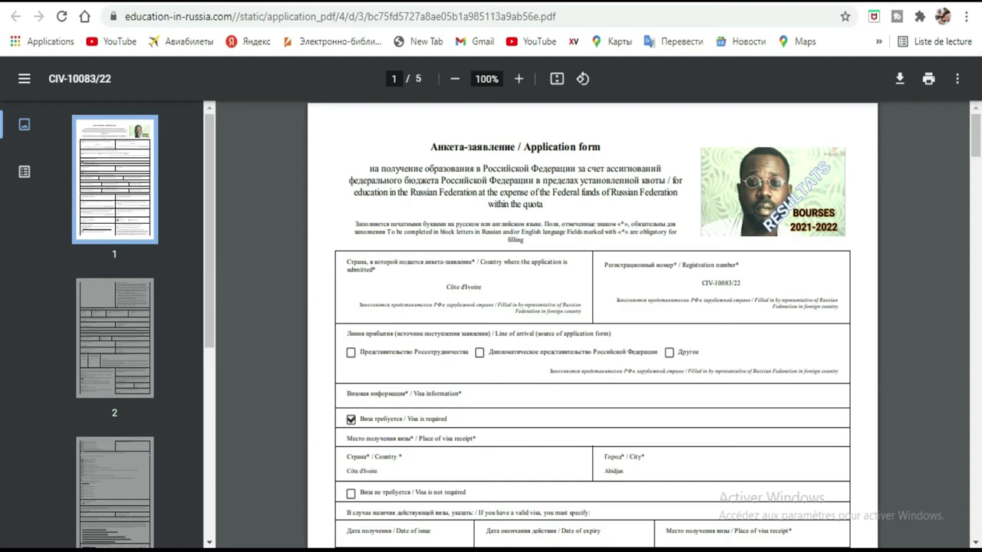
left_click(184, 2)
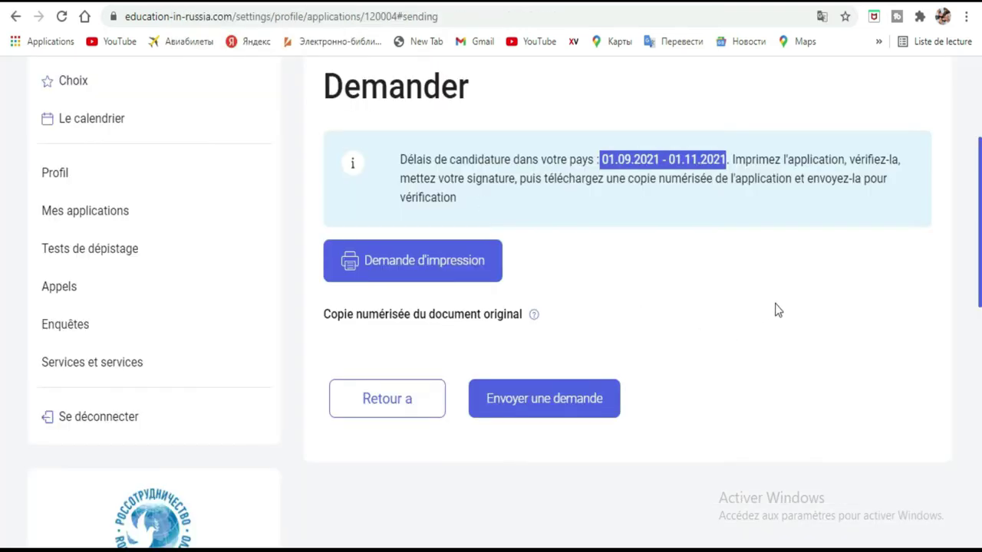
Upload the July statement PDF as the scanned original copy and save it
left_click(696, 308)
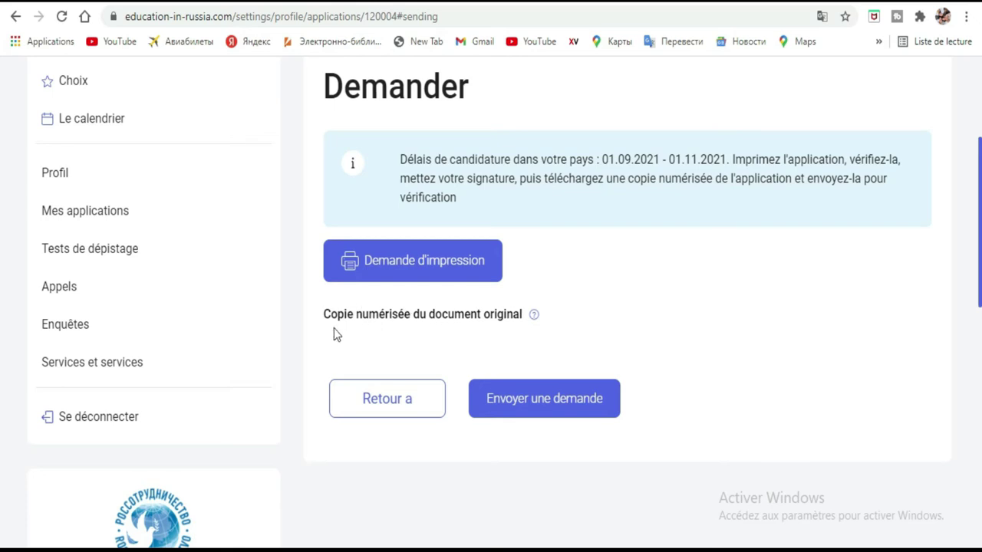
left_click(444, 323)
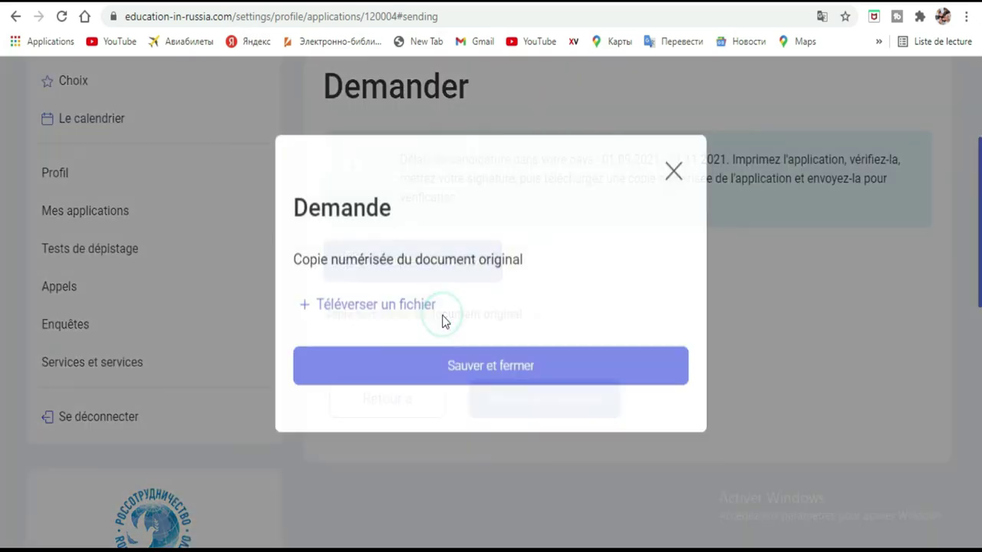
left_click(388, 277)
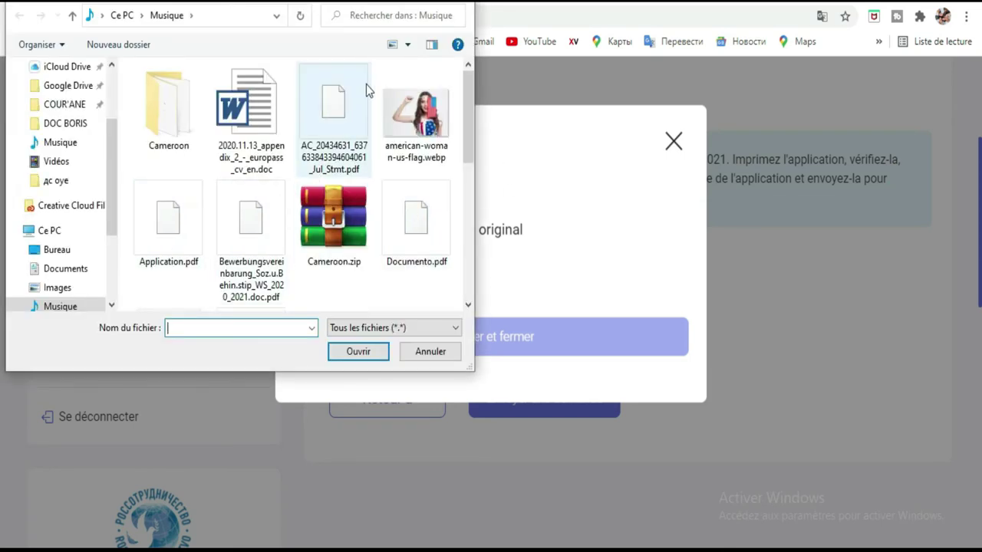
double_click(351, 106)
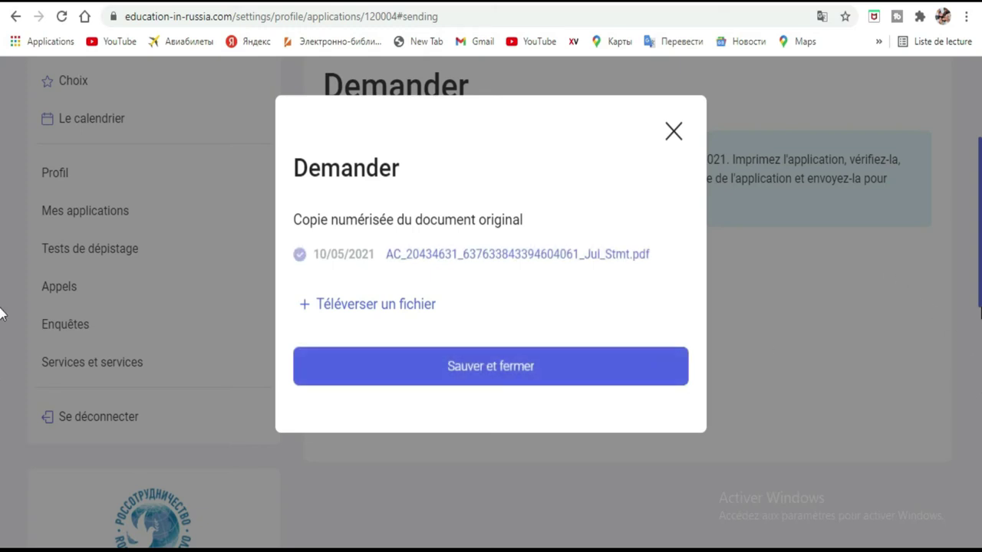
left_click(489, 381)
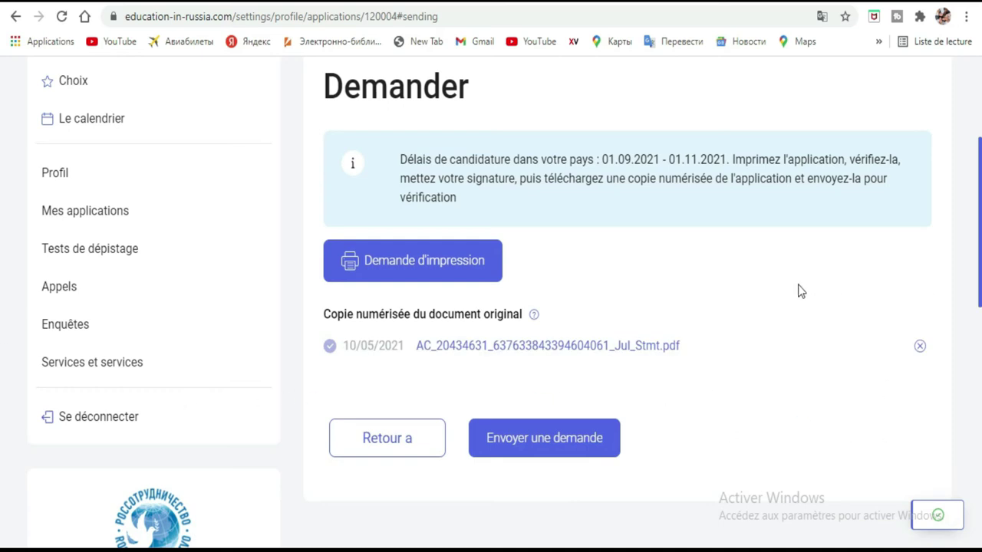
Send the application with 'Envoyer une demande' and review the resulting page
scroll(2, 230, "down", 2)
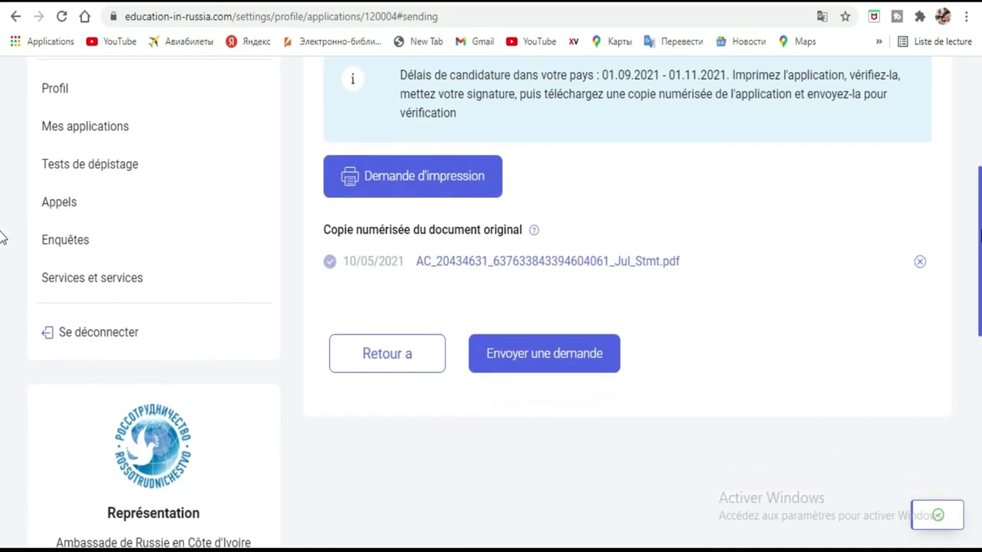
left_click(514, 319)
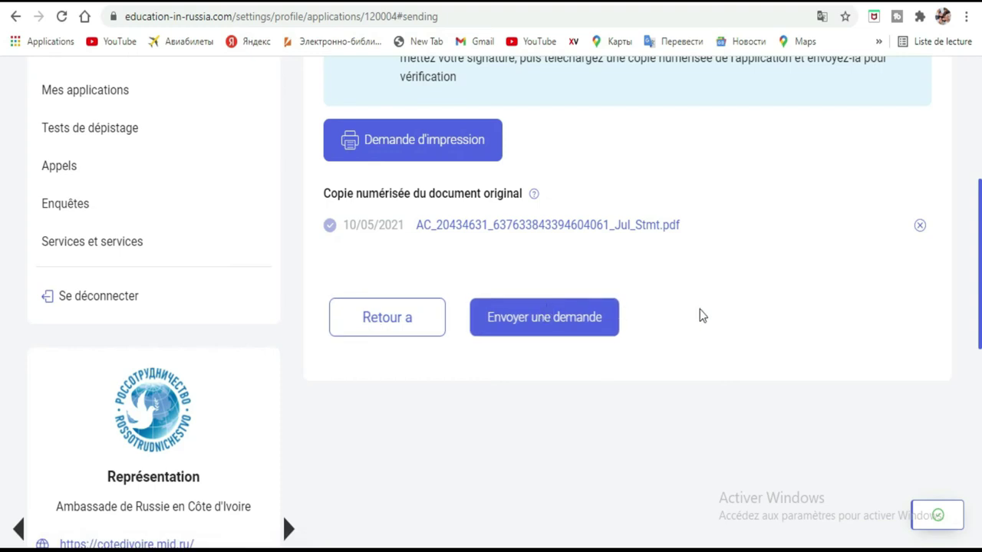
scroll(3, 307, "up", 4)
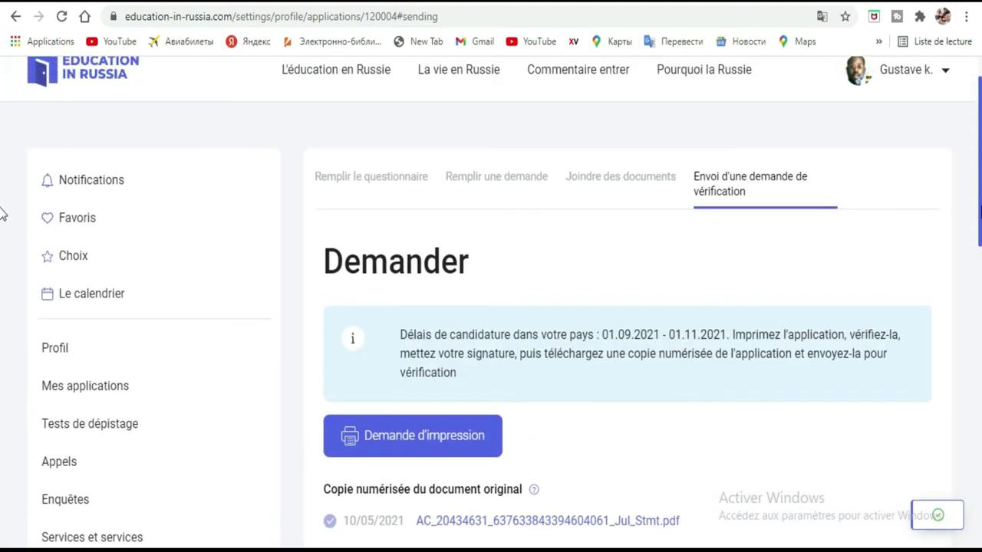
scroll(3, 215, "down", 3)
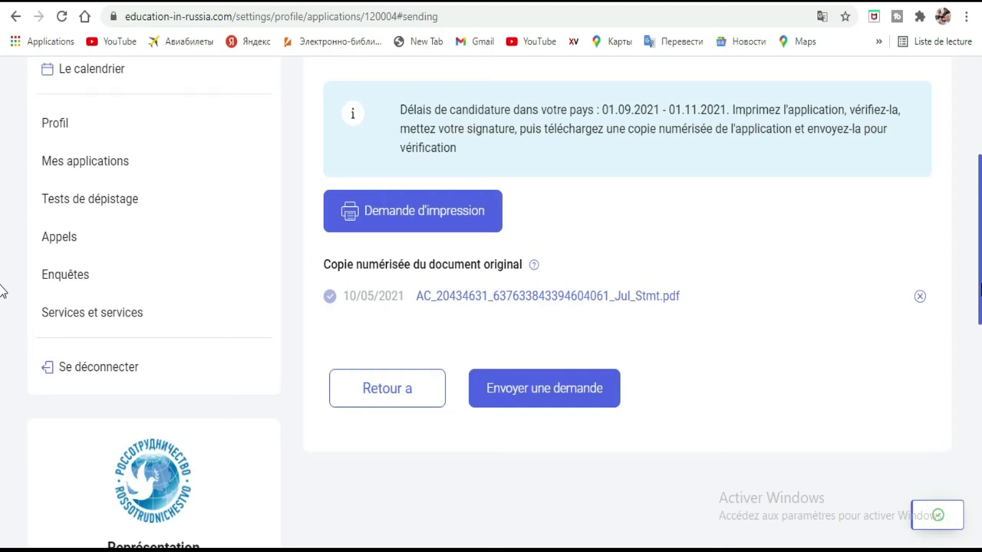
scroll(2, 291, "up", 4)
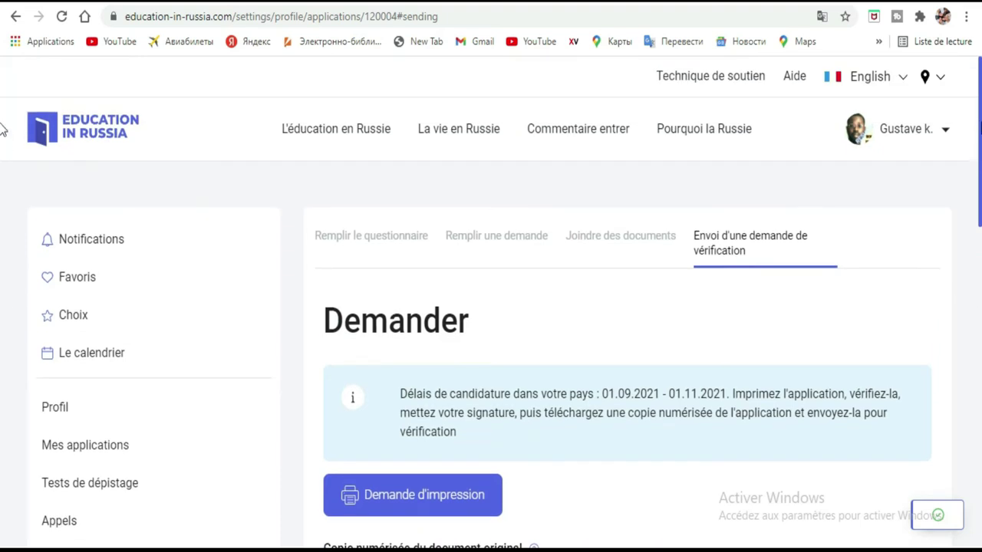
scroll(2, 135, "down", 1)
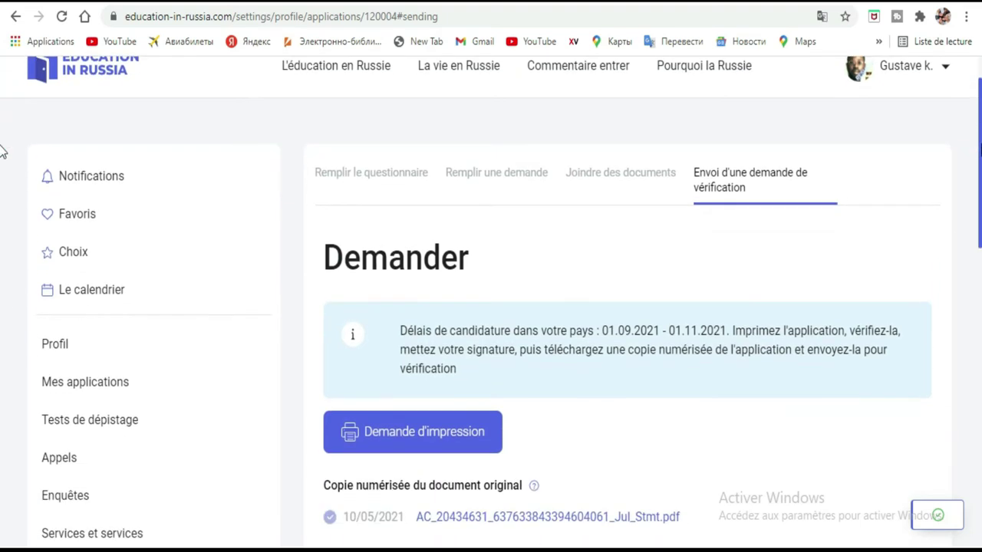
scroll(2, 152, "down", 2)
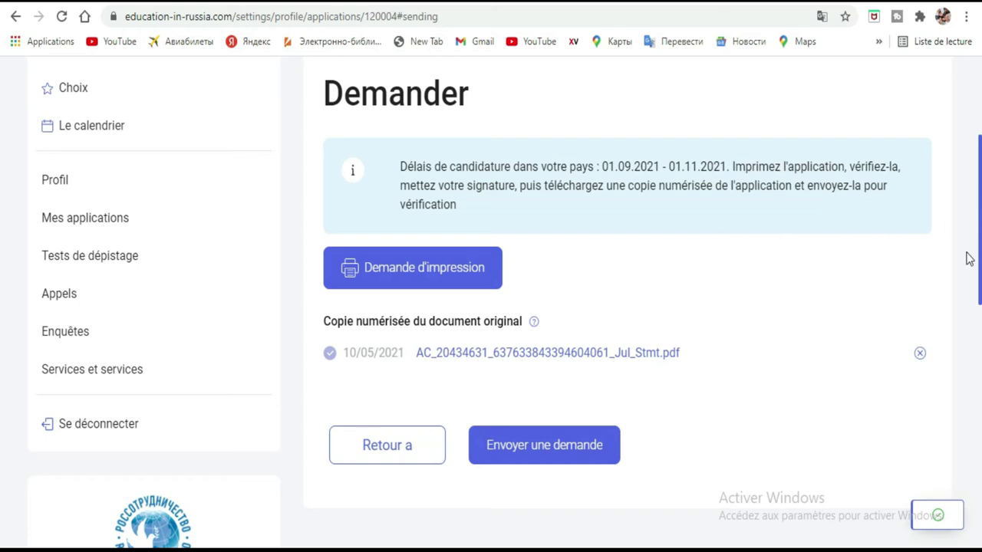
scroll(3, 261, "up", 3)
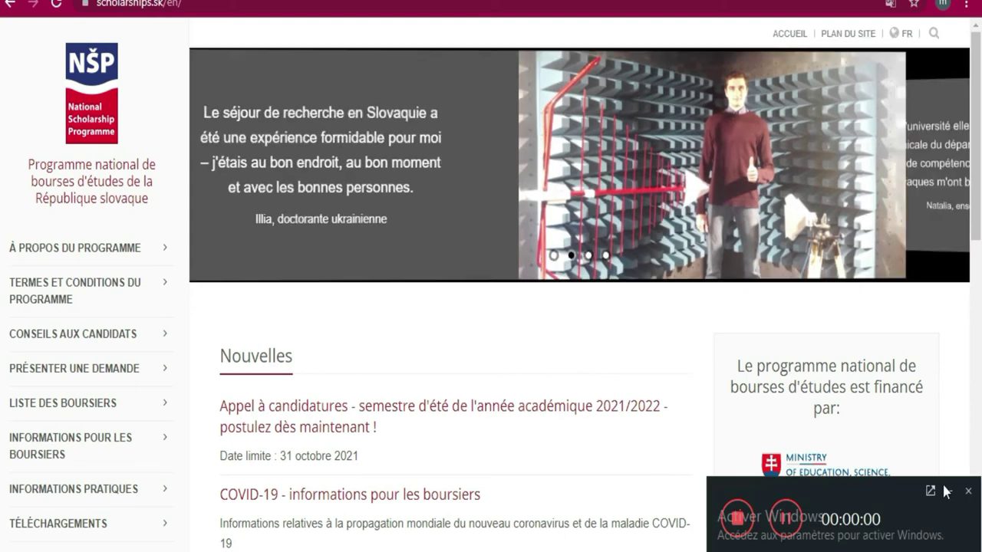
Read the French Nouvelles list and highlight the '31 octobre 2021' deadline
left_click(951, 488)
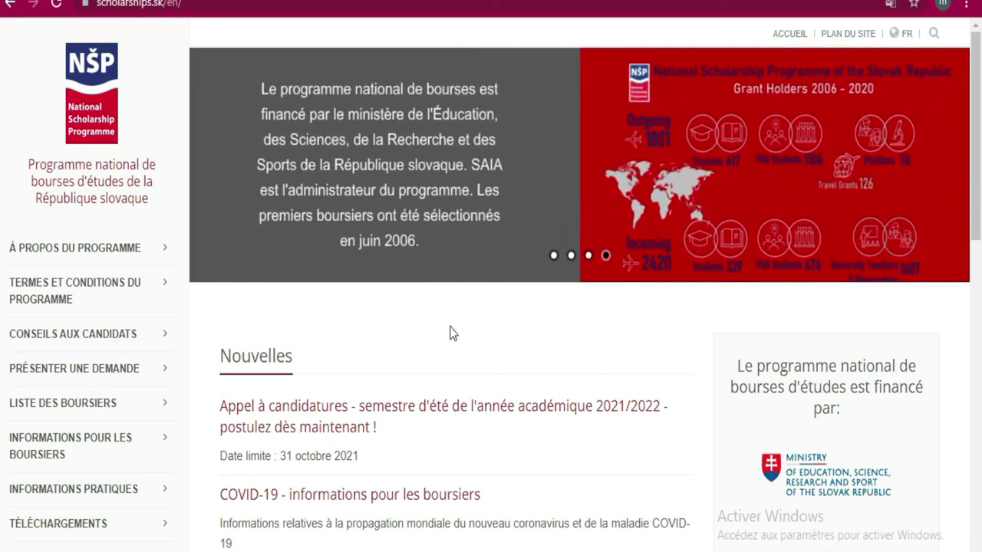
scroll(452, 332, "down", 3)
scroll(452, 333, "up", 3)
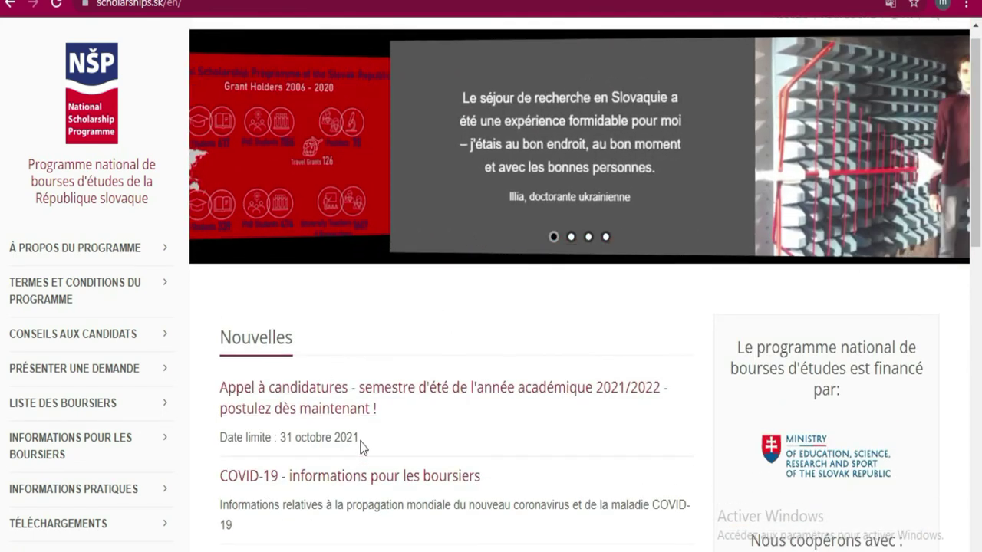
left_click_drag(358, 438, 278, 439)
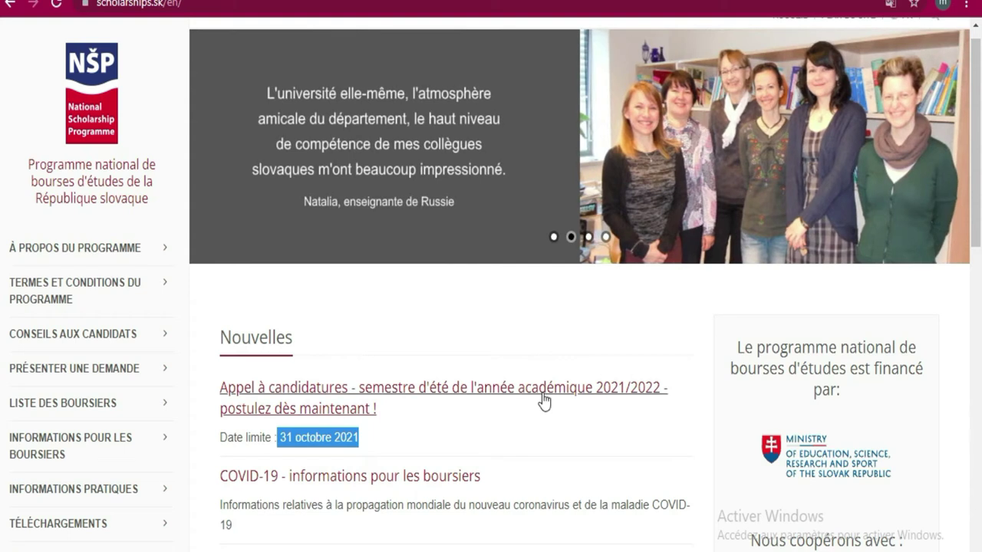
scroll(542, 393, "down", 2)
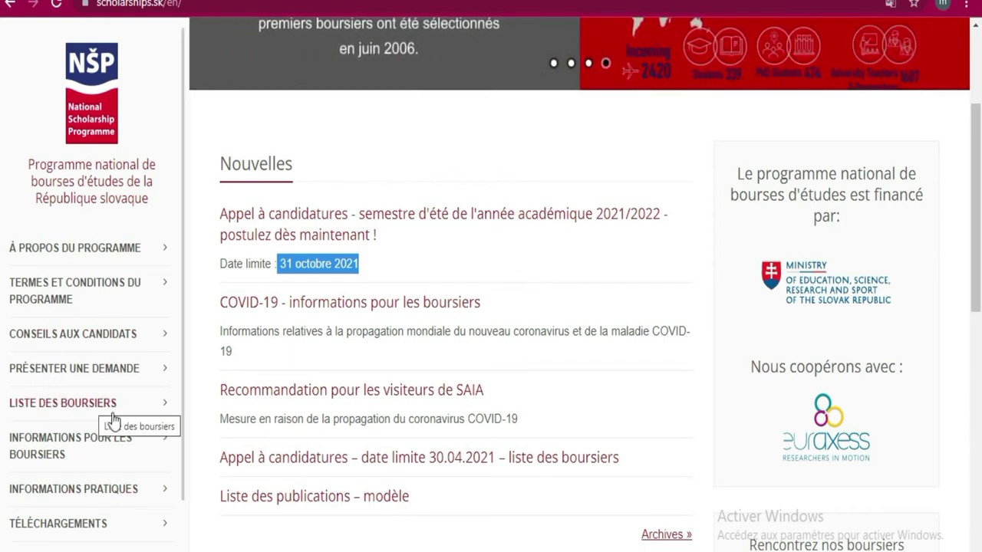
Go to the Présenter une demande page and briefly highlight the note on Slovak or English documents
left_click(35, 369)
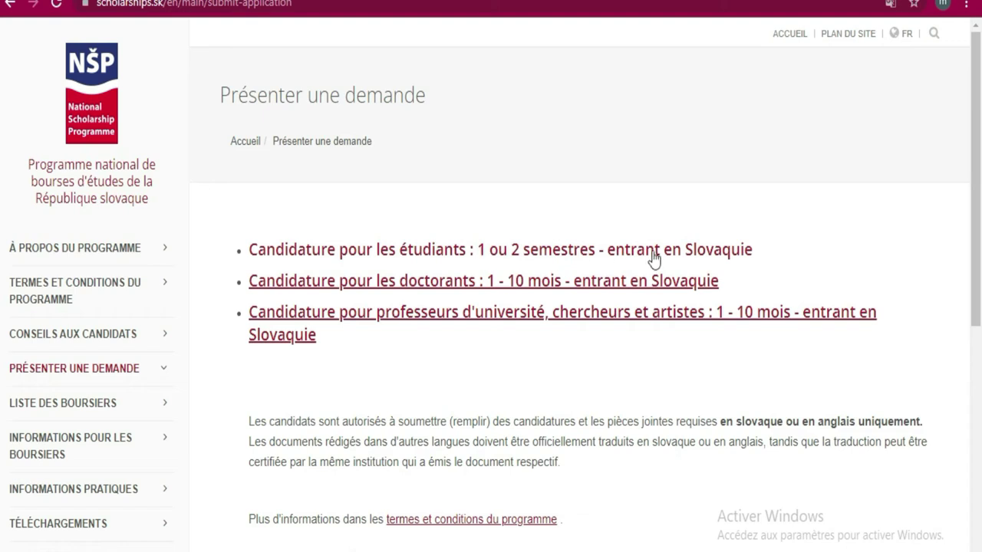
left_click(565, 275)
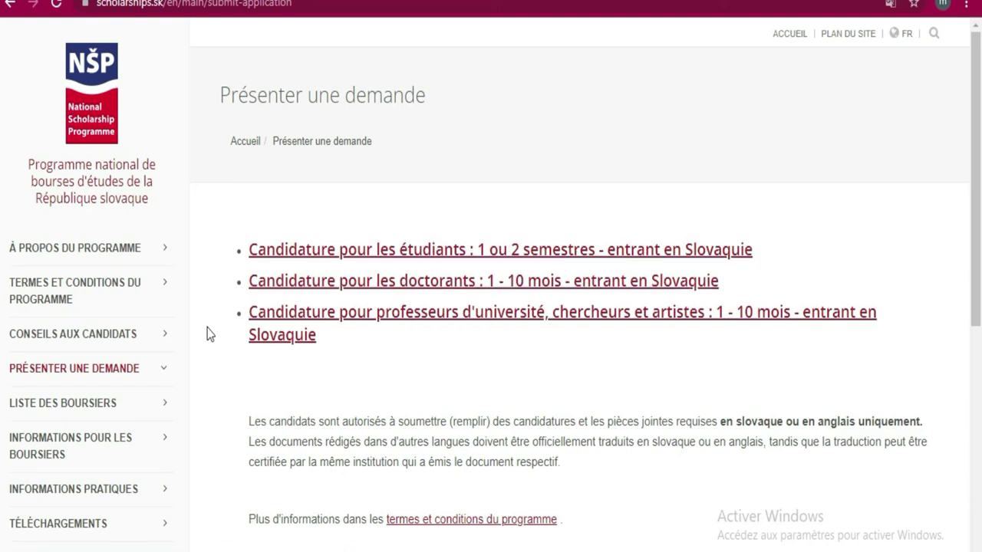
left_click_drag(240, 419, 567, 459)
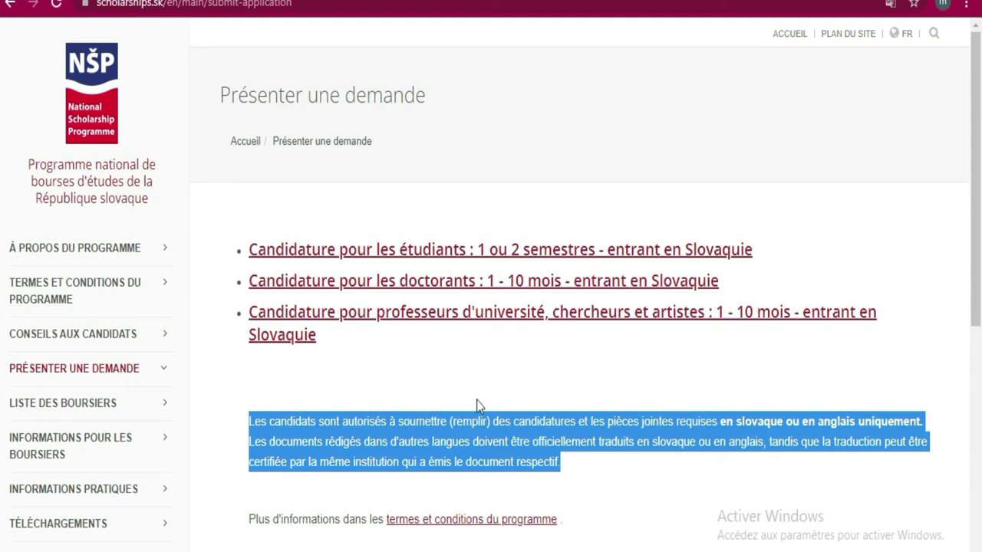
left_click(394, 372)
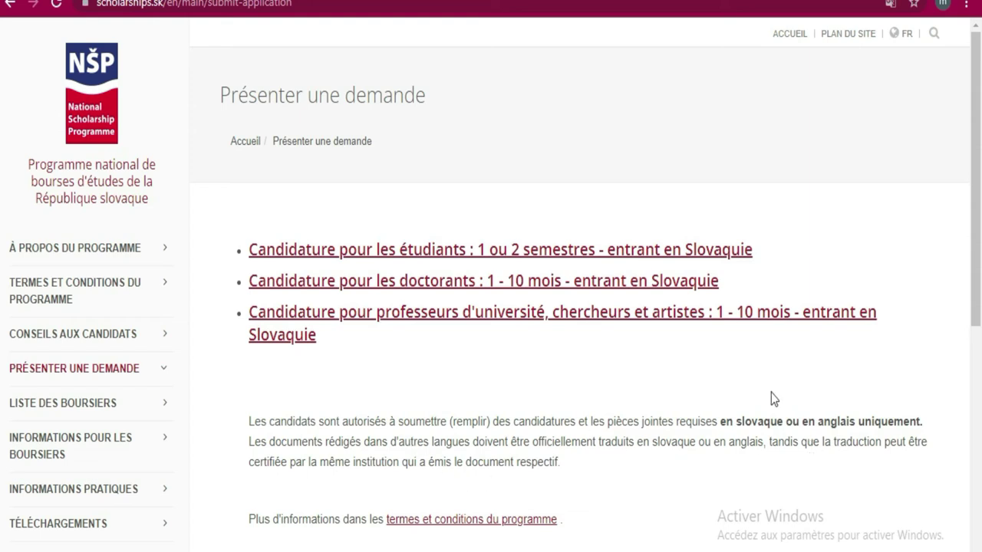
scroll(650, 342, "down", 3)
scroll(652, 340, "up", 3)
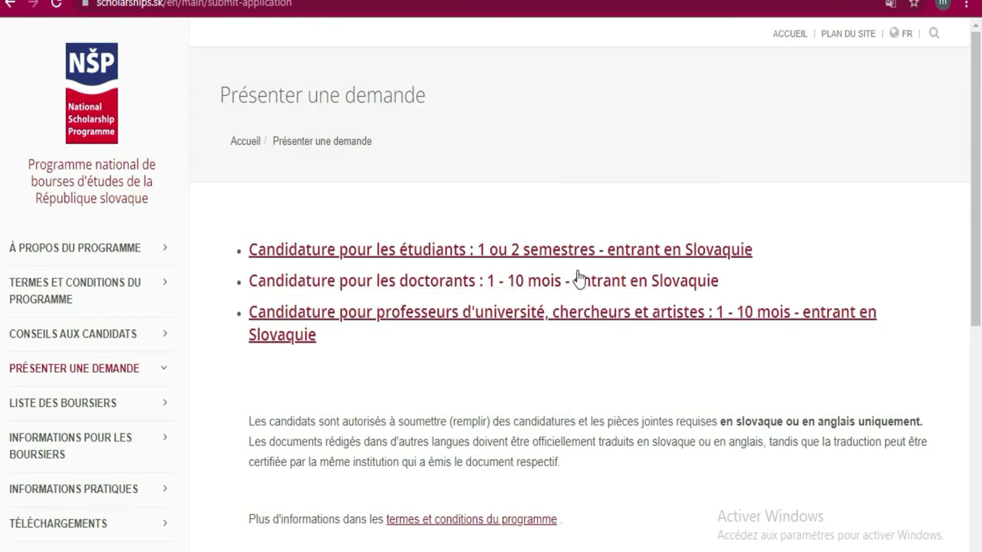
Open the incoming students' application and its new-account Registration form
left_click(433, 251)
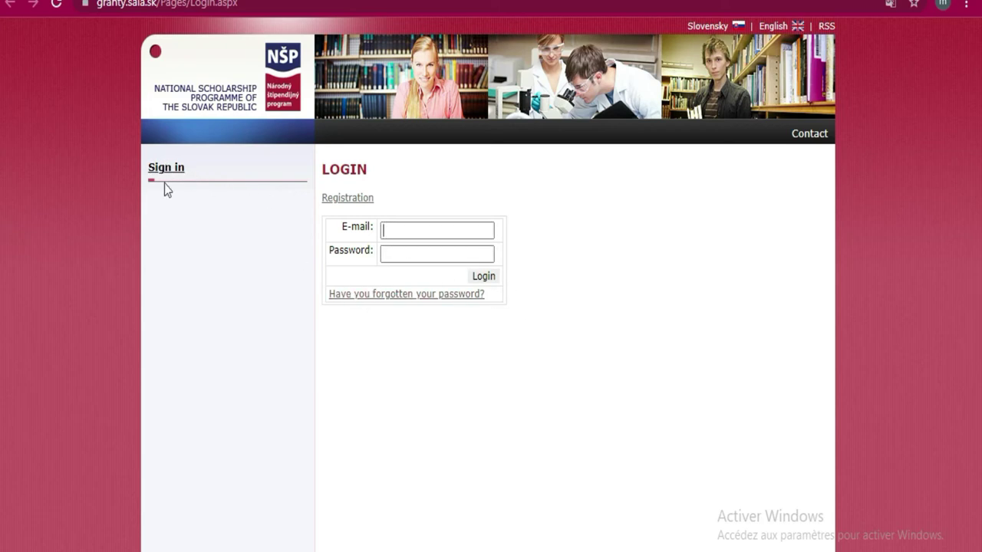
left_click(356, 203)
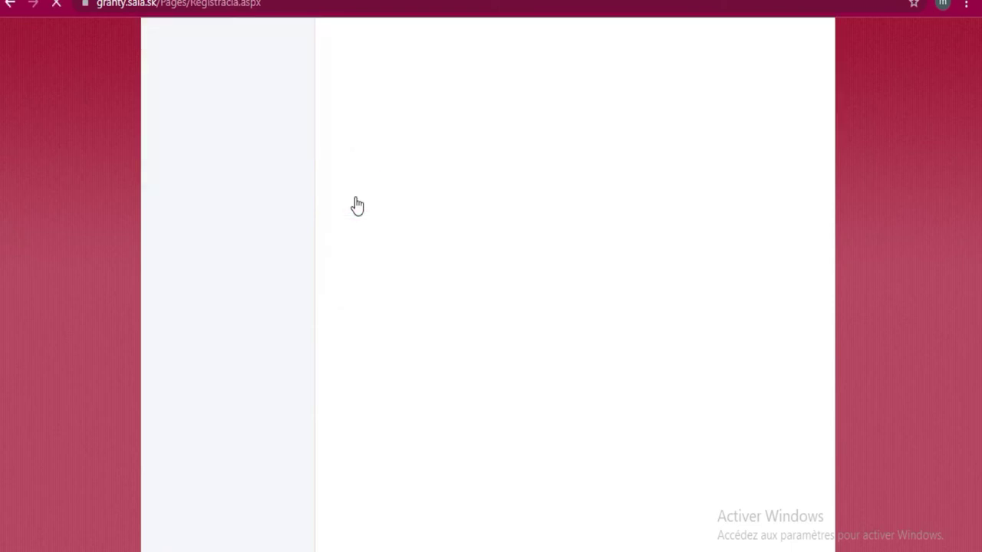
scroll(655, 230, "down", 4)
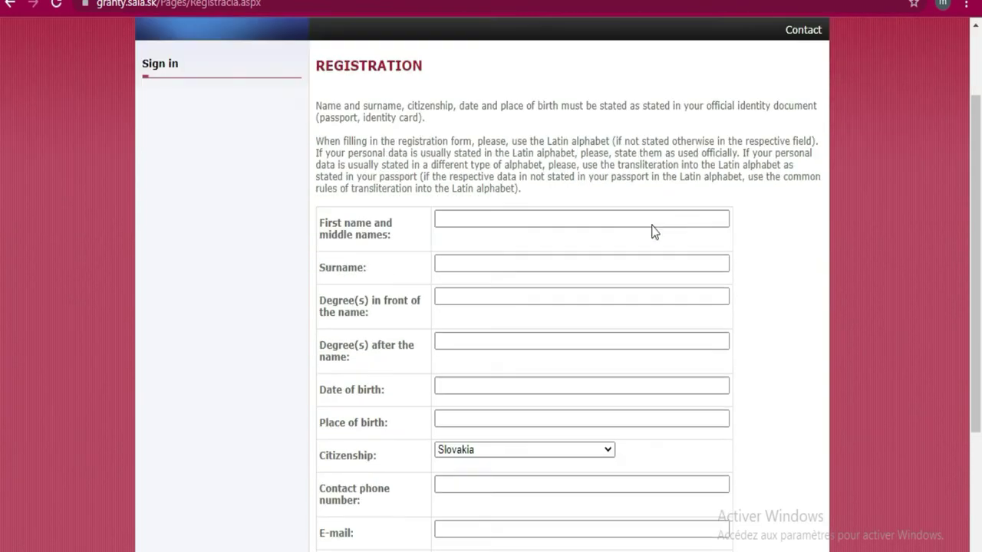
scroll(644, 222, "up", 4)
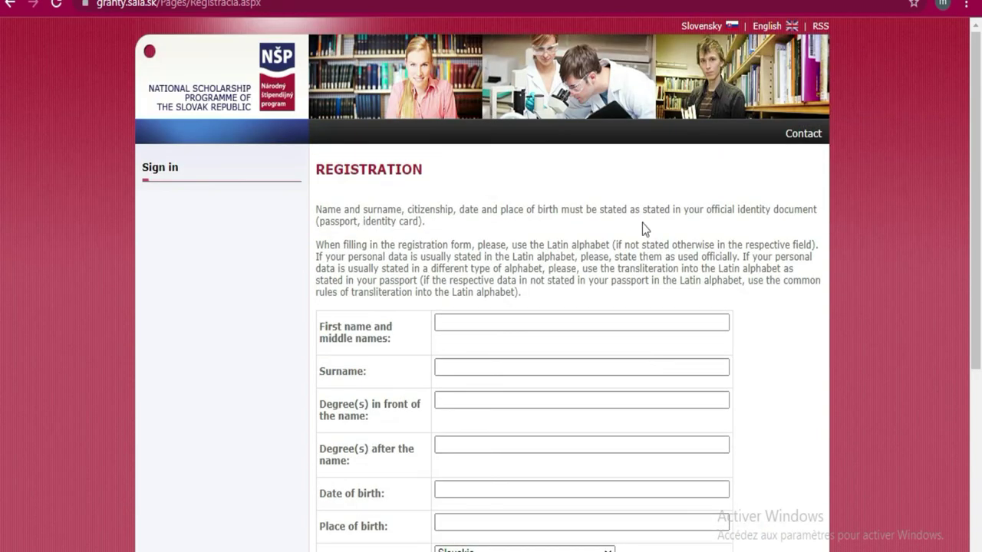
scroll(644, 224, "down", 2)
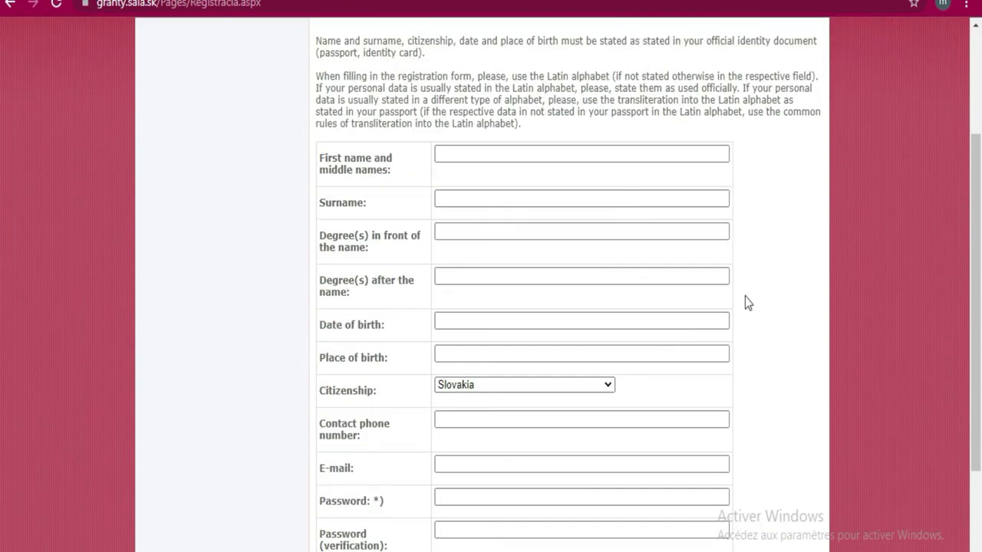
scroll(705, 198, "down", 2)
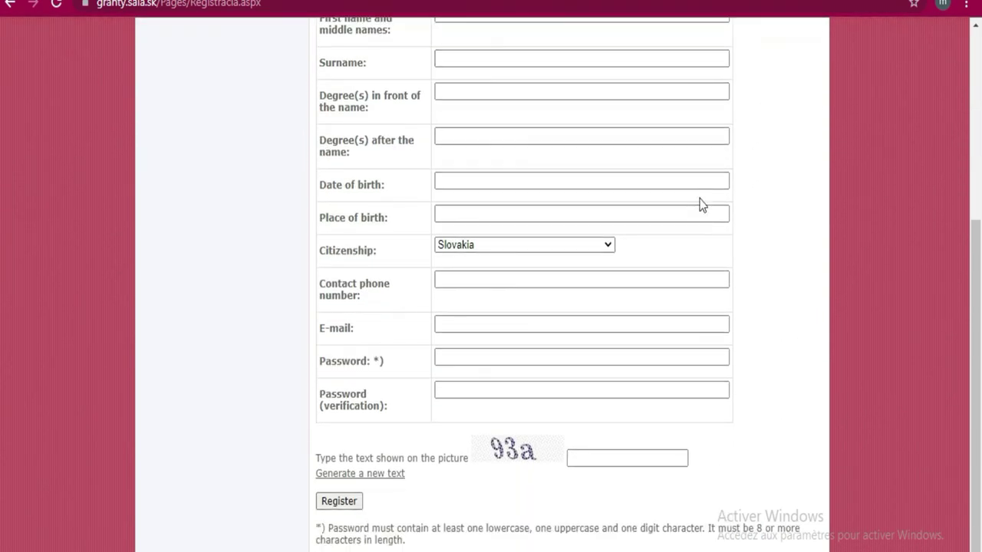
scroll(701, 204, "up", 4)
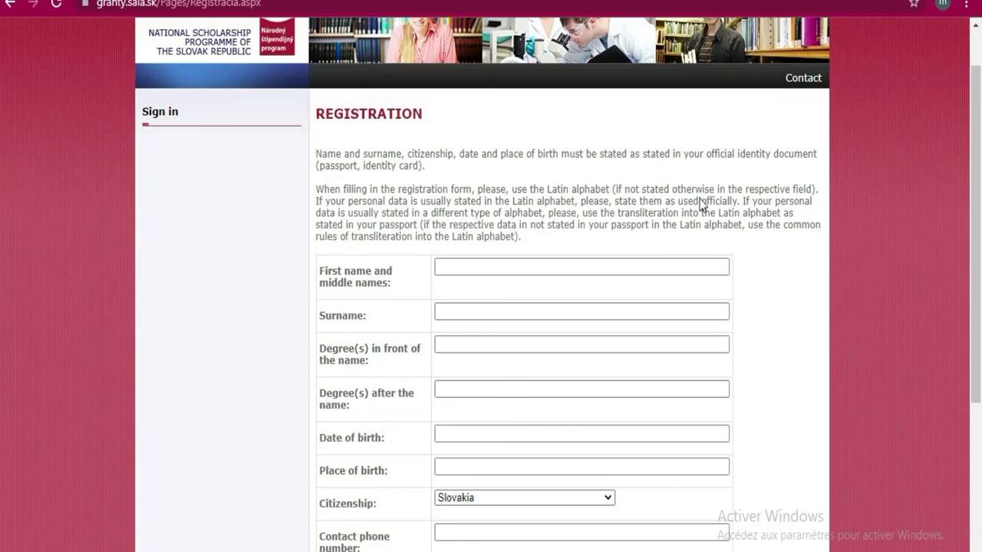
Fill first name, surname and contact phone from Chrome's saved autofill entry
left_click(520, 268)
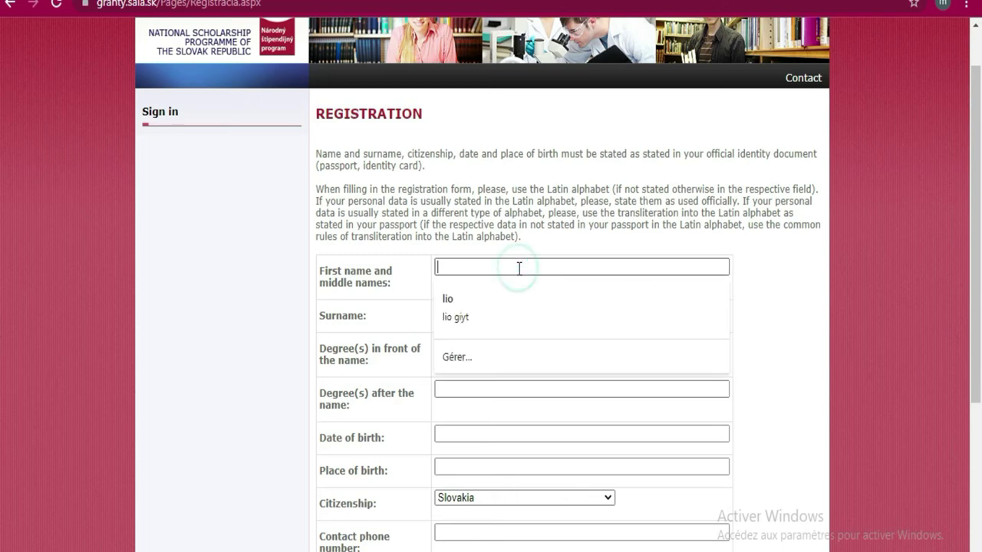
left_click(505, 306)
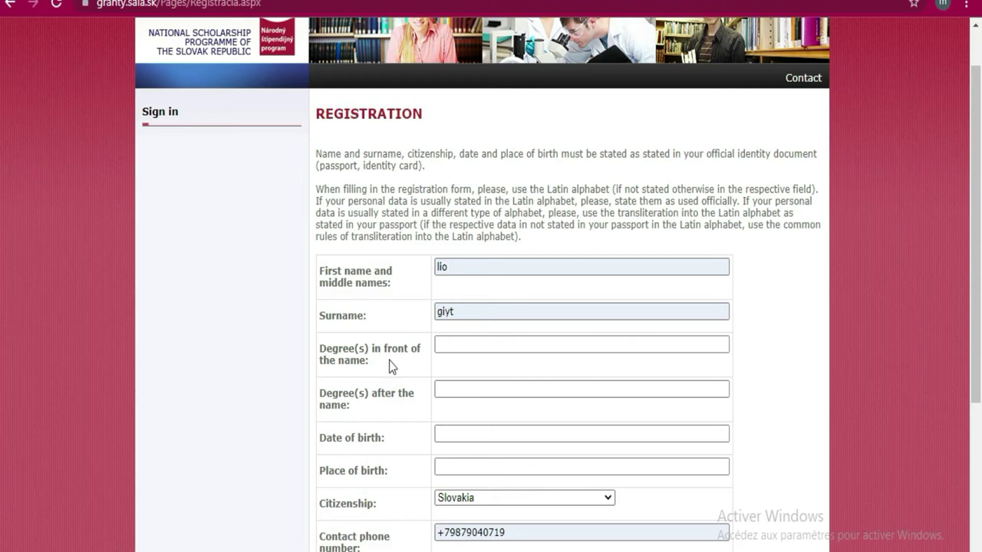
left_click(468, 274)
left_click(498, 341)
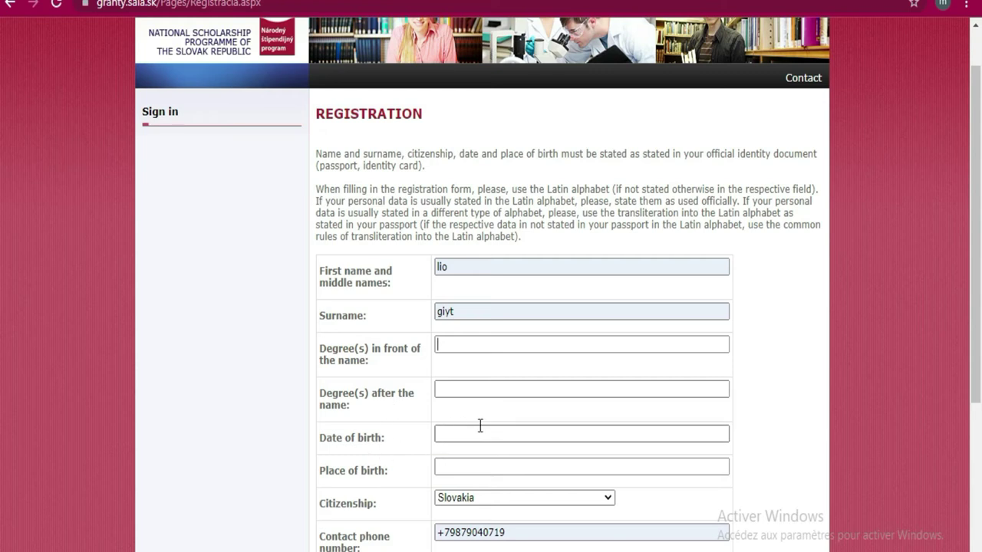
left_click(452, 434)
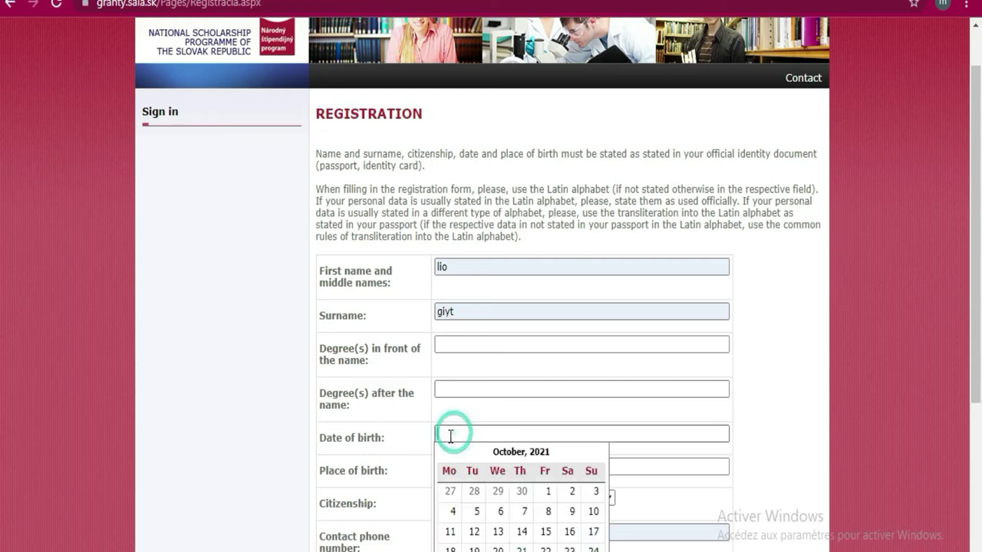
scroll(492, 522, "down", 1)
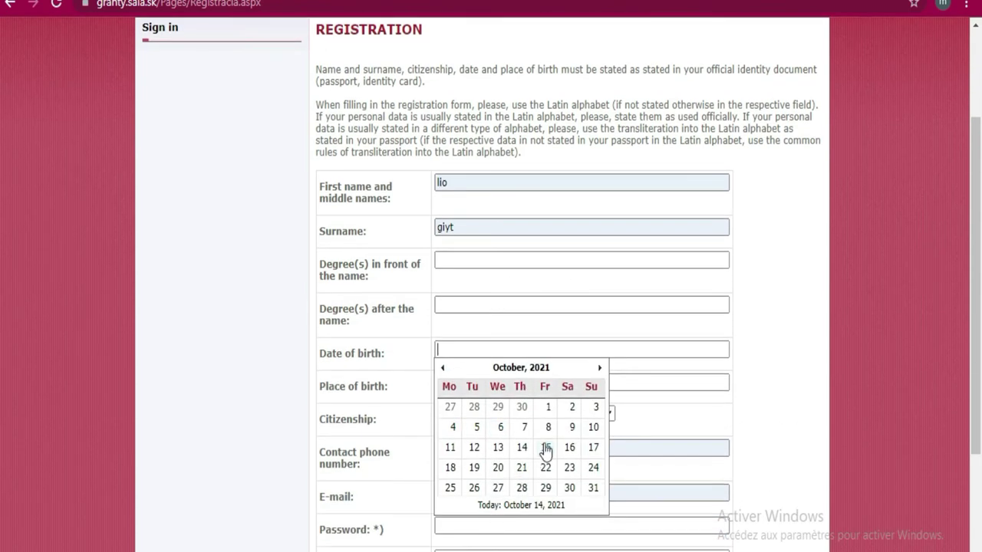
left_click(547, 430)
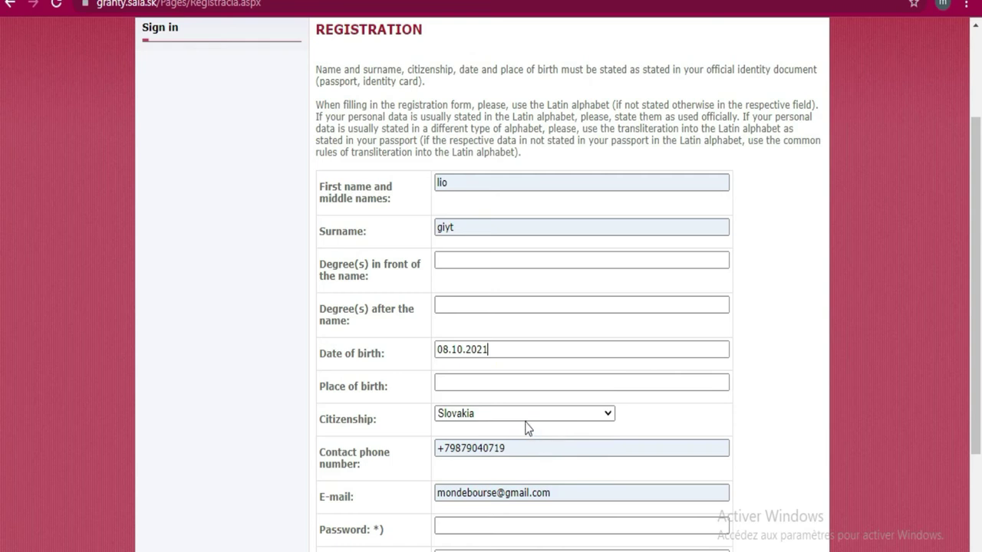
left_click(495, 349)
left_click(529, 368)
left_click(528, 368)
left_click(444, 369)
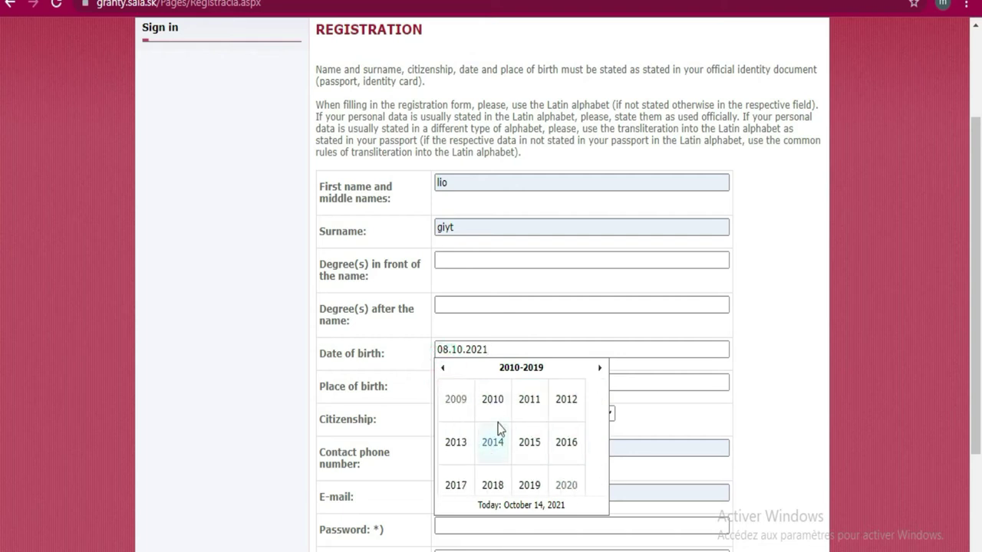
left_click(444, 370)
left_click(457, 445)
left_click(499, 410)
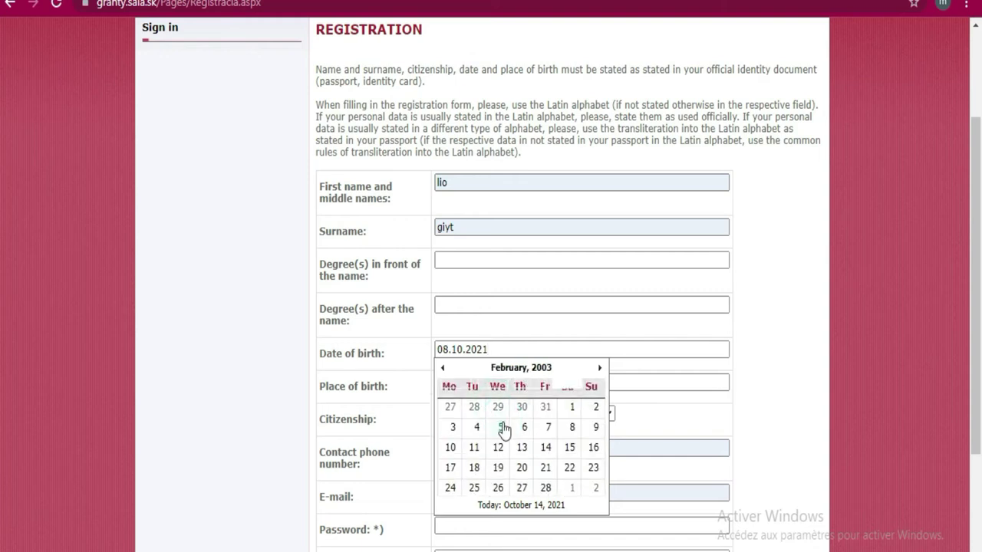
left_click(501, 427)
Spell 'Abidjan' into the Place of birth field with the on-screen keyboard
left_click(564, 379)
left_click(477, 513)
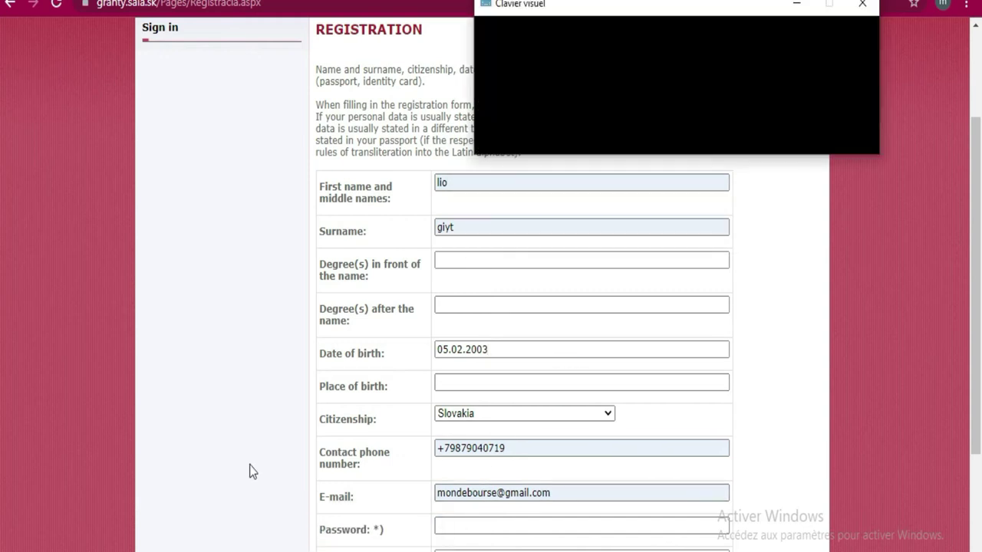
left_click(478, 381)
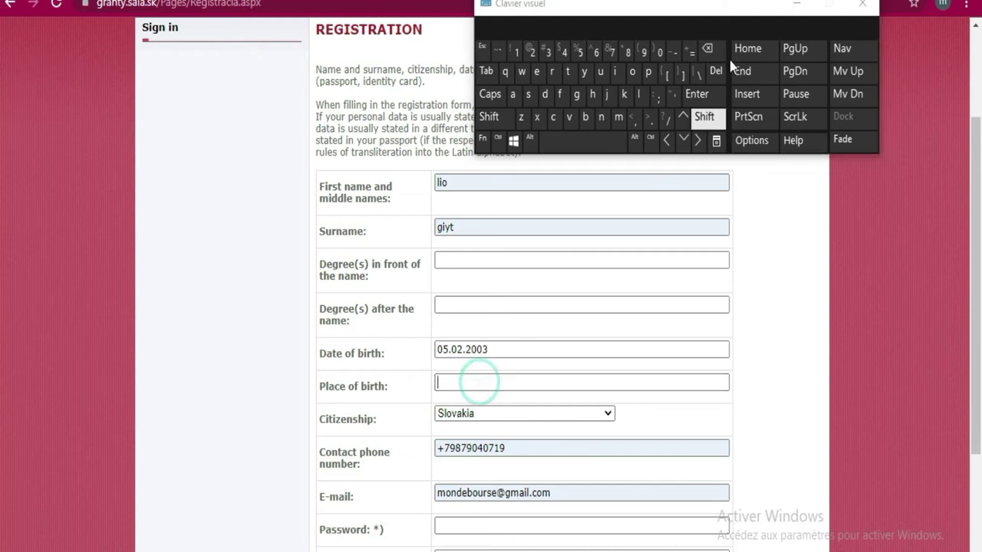
left_click(491, 119)
left_click(512, 94)
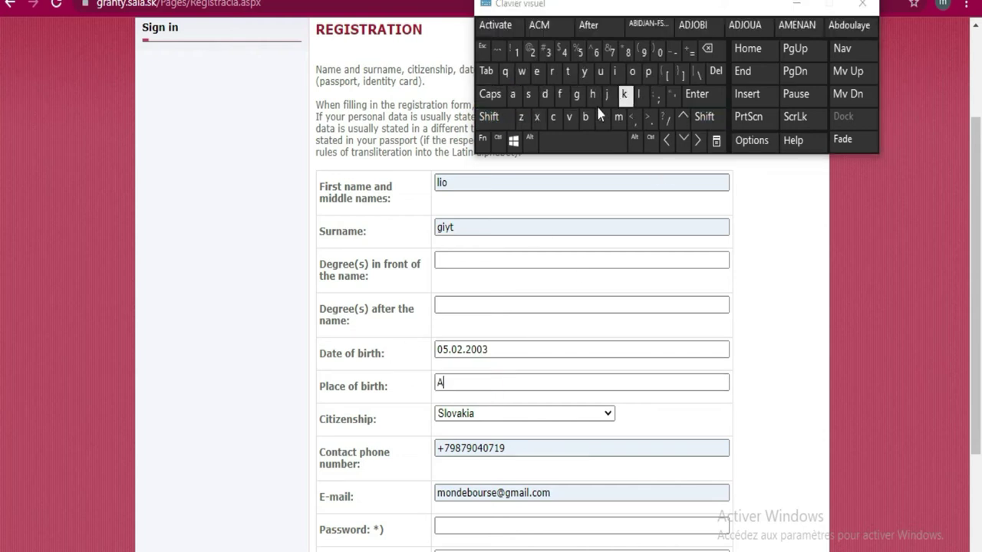
left_click(585, 116)
left_click(616, 72)
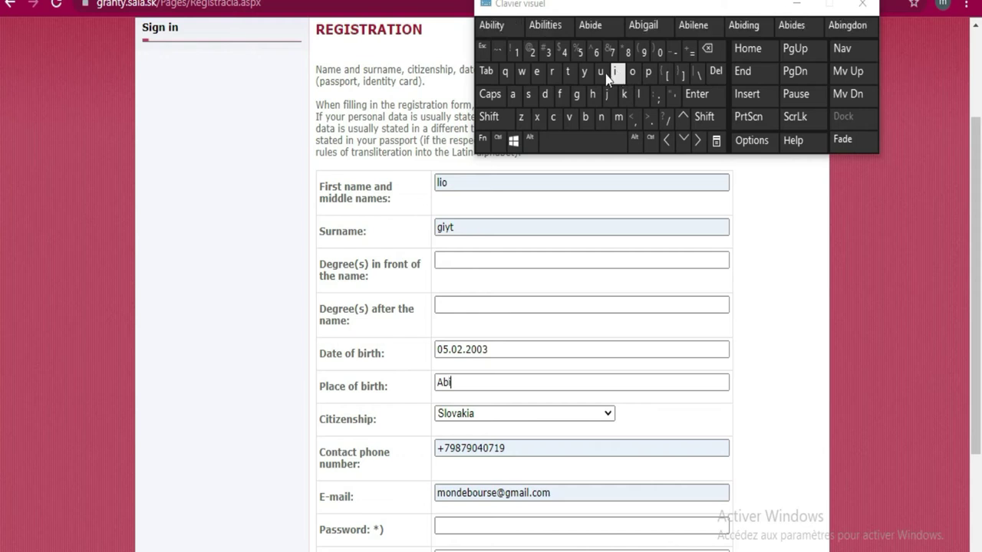
left_click(546, 94)
left_click(607, 94)
left_click(512, 94)
left_click(601, 117)
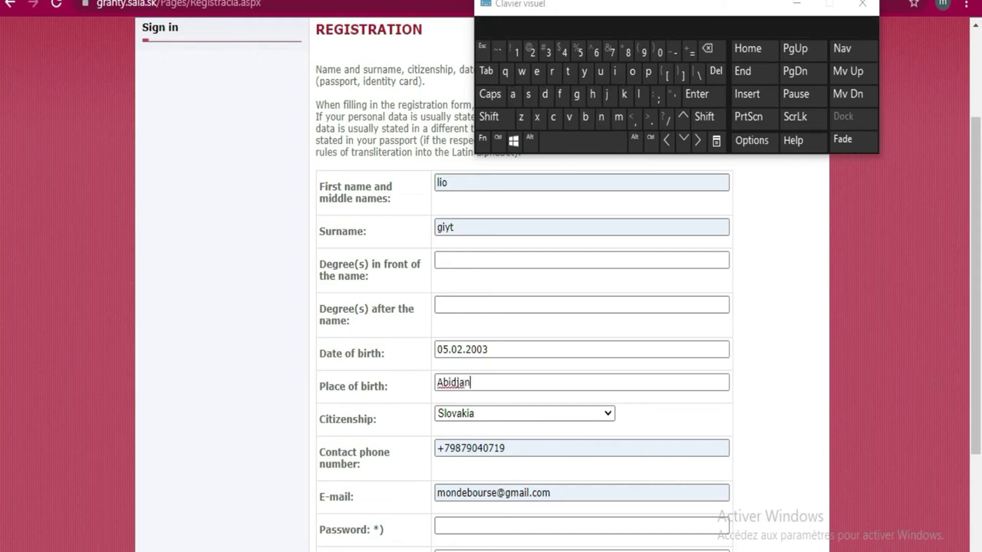
left_click(507, 449)
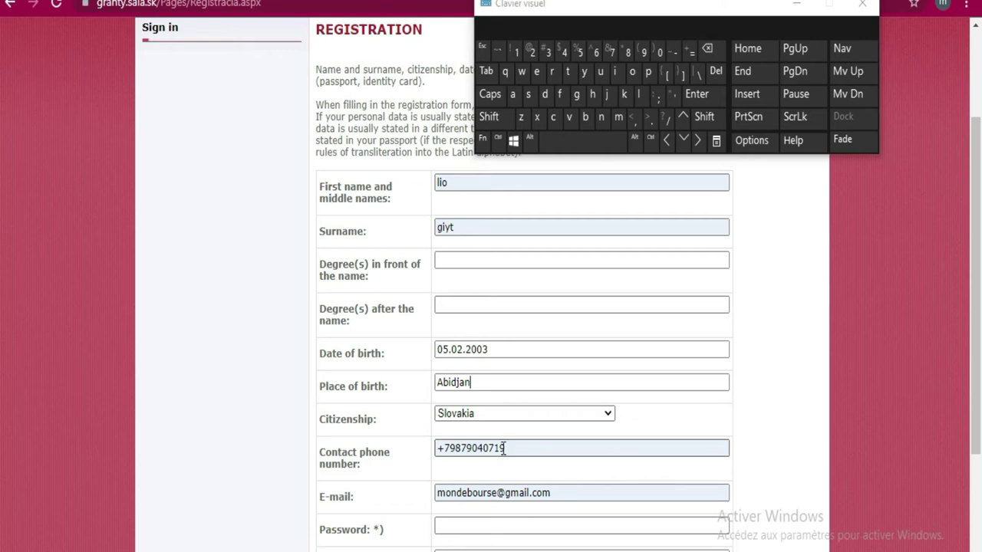
Use the browser's suggested password, enter the captcha, and submit the registration
scroll(517, 377, "down", 1)
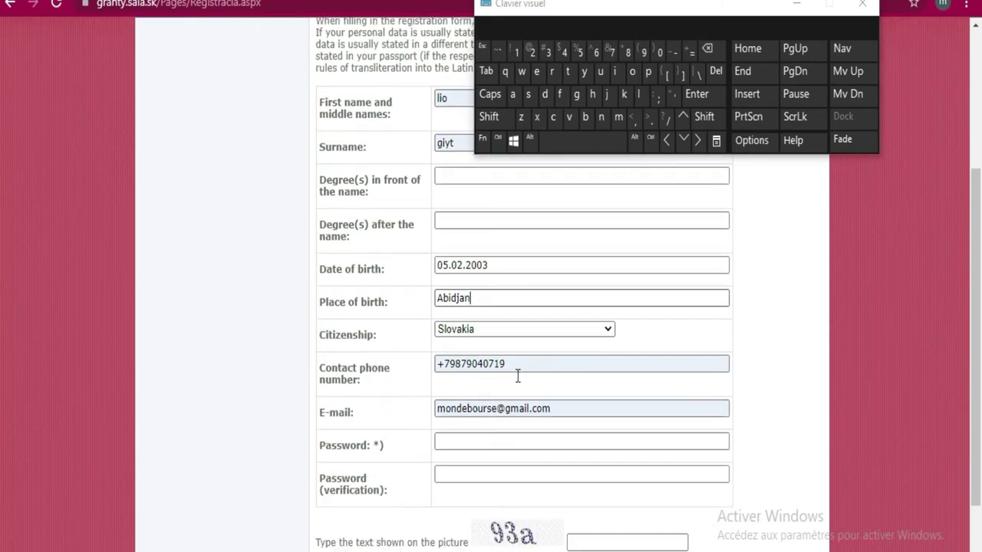
left_click(494, 442)
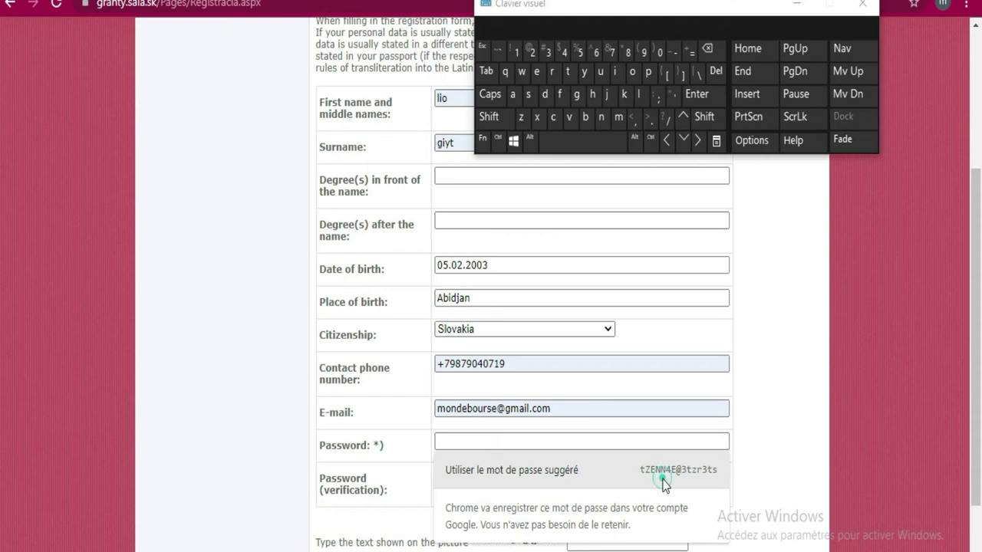
left_click(667, 481)
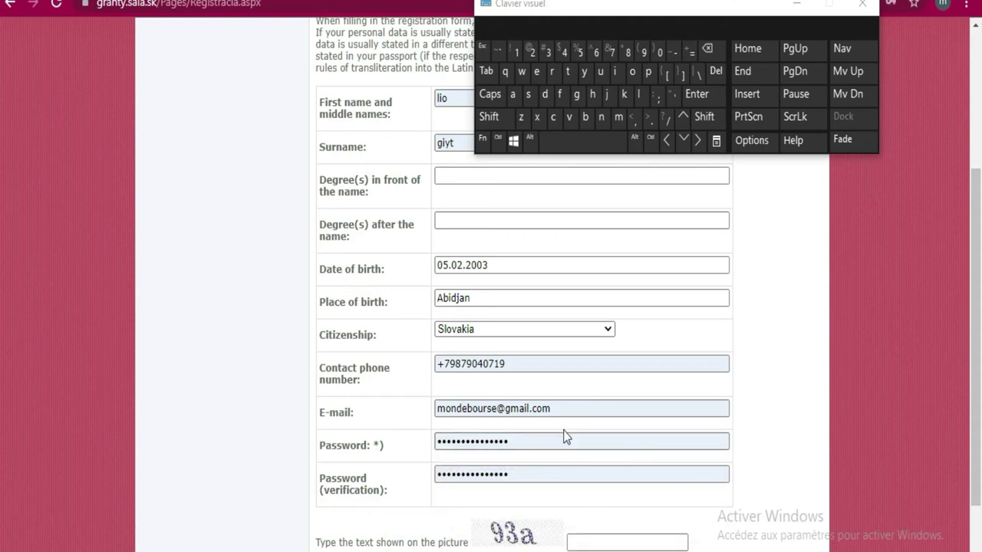
scroll(564, 436, "down", 2)
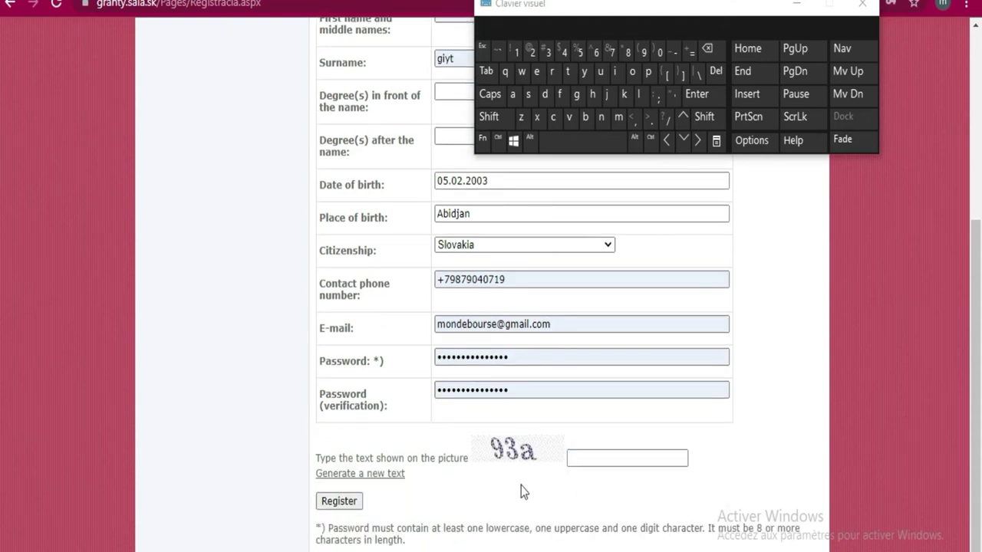
left_click(643, 52)
left_click(549, 55)
left_click(339, 501)
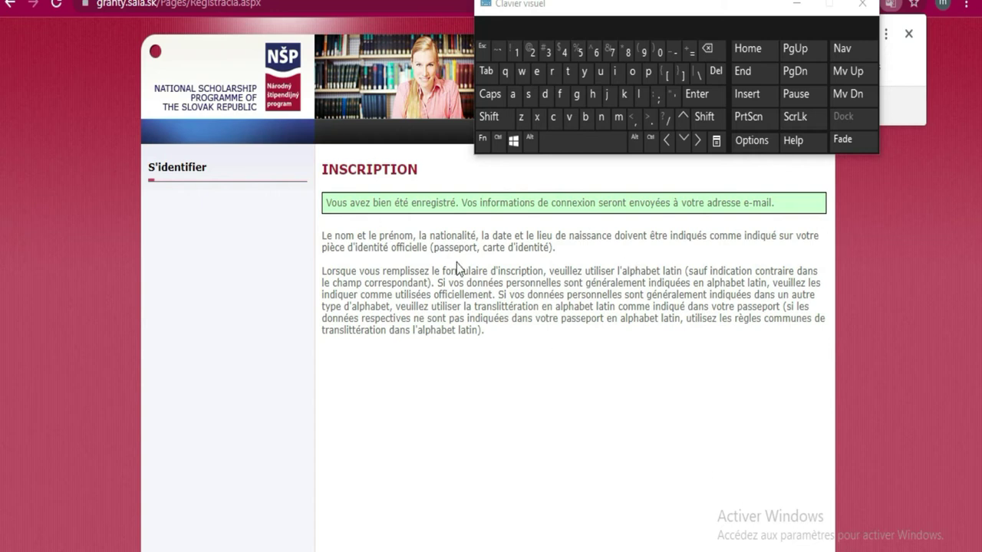
Sign in with the autofilled credentials and review the new Master's form, deadline 31.10.2021 16:00
left_click(194, 178)
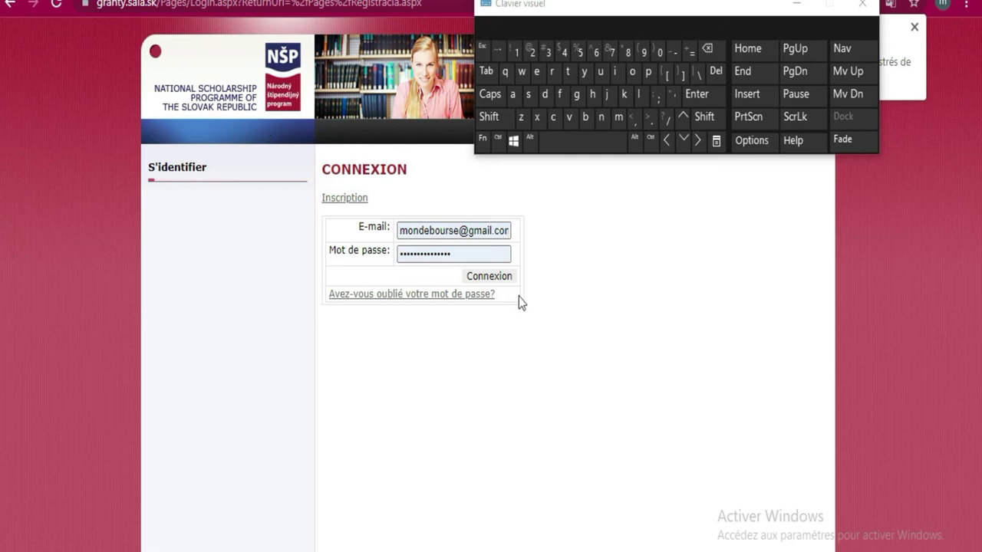
left_click(500, 278)
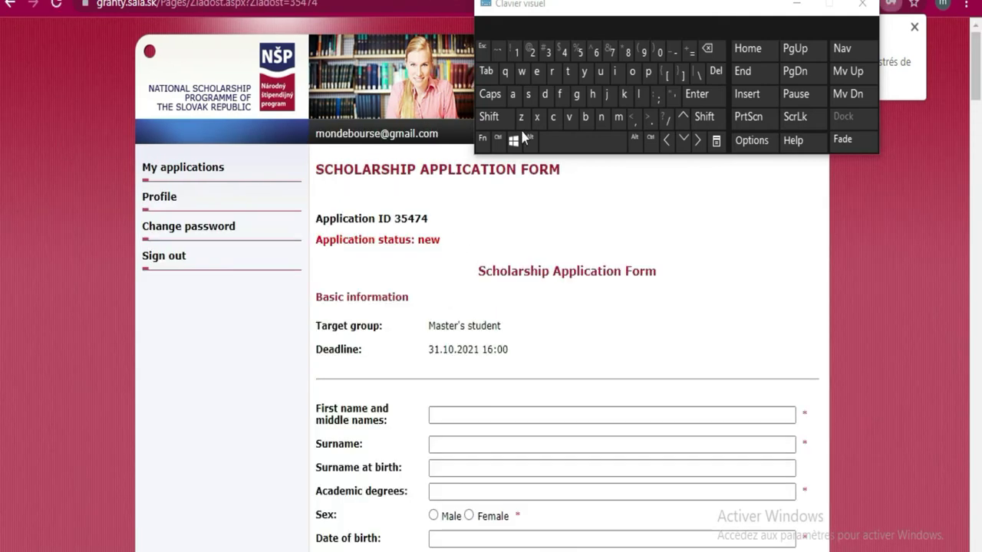
scroll(452, 353, "down", 1)
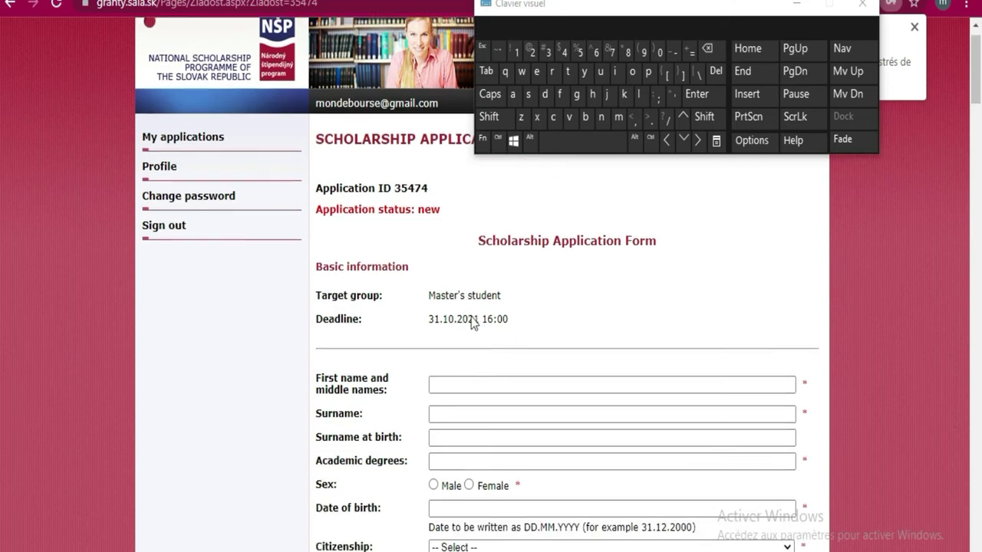
left_click_drag(522, 242, 428, 242)
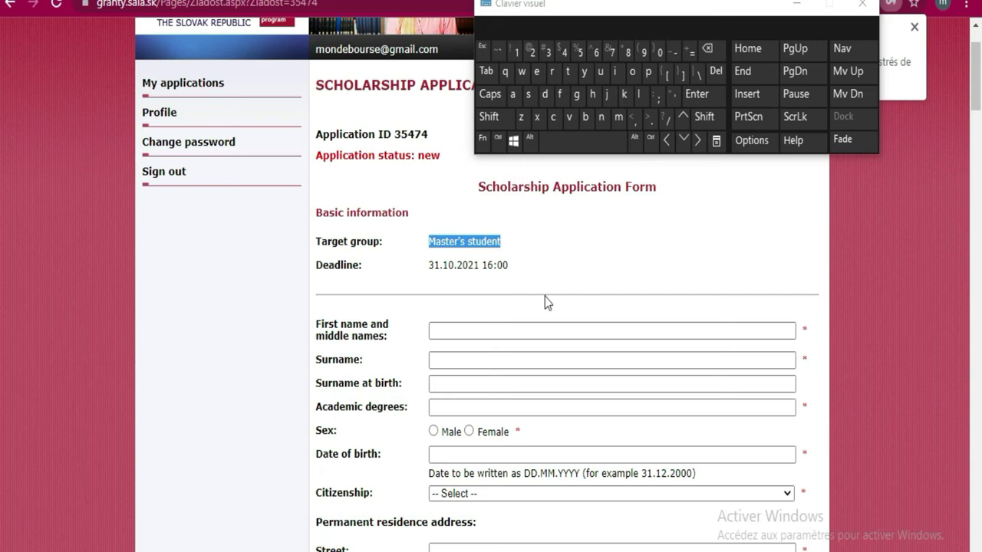
left_click_drag(428, 266, 513, 267)
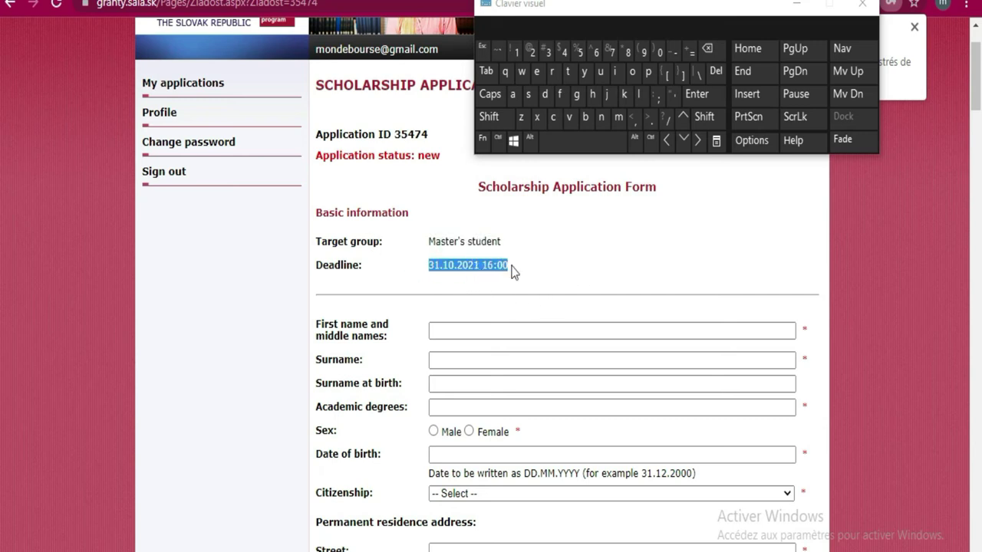
scroll(722, 283, "down", 3)
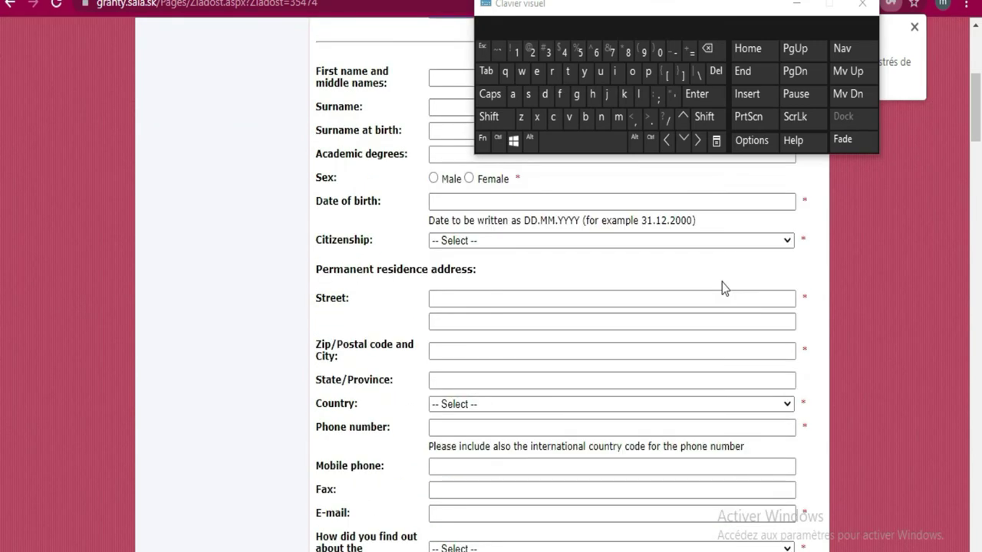
scroll(722, 284, "down", 10)
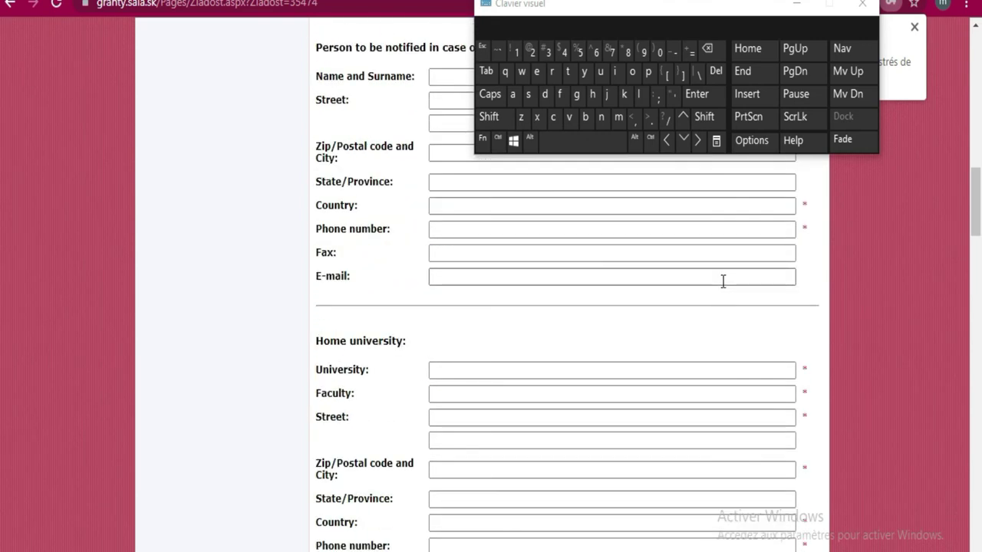
scroll(721, 281, "down", 8)
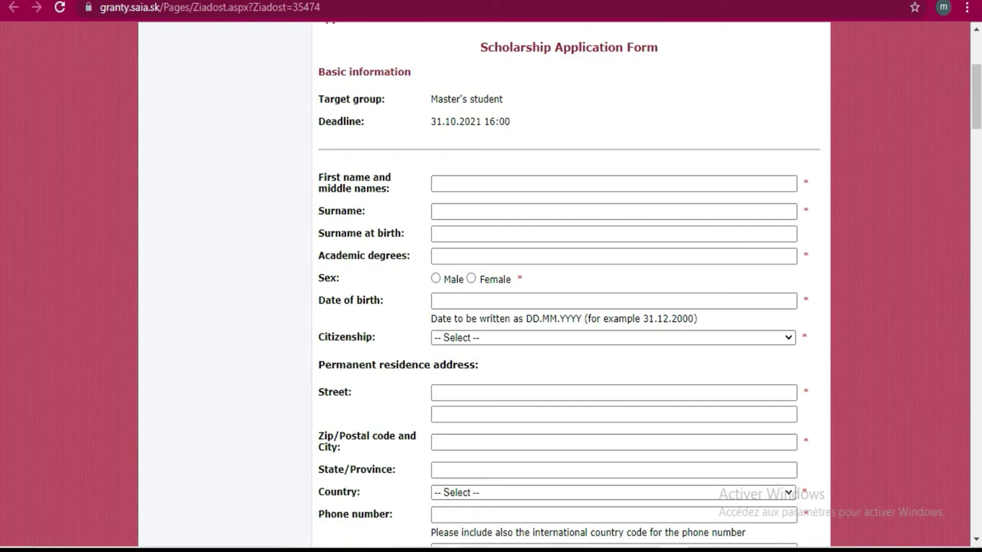
Restore the on-screen keyboard and type the applicant's first name, correcting a typo
key("ctrl+super+o")
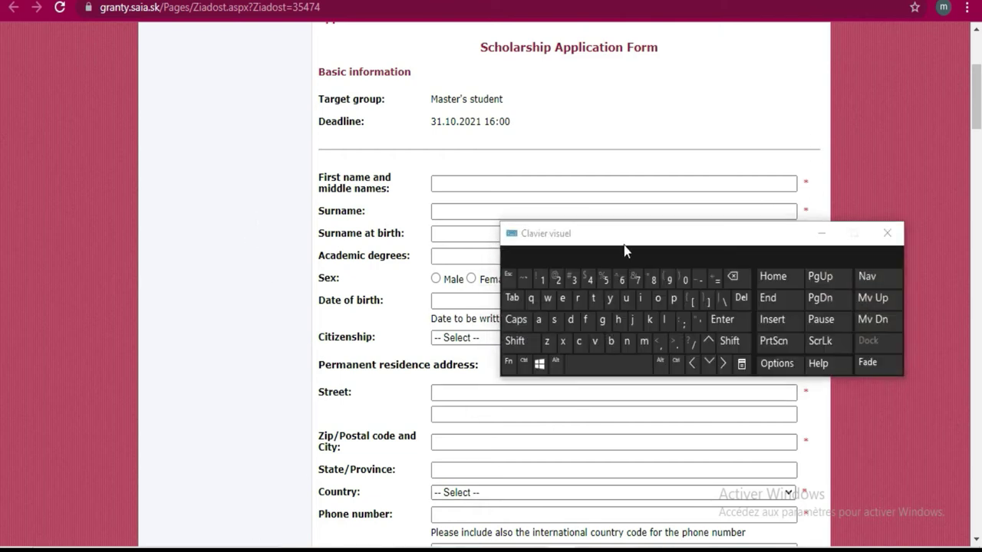
left_click_drag(620, 243, 636, 10)
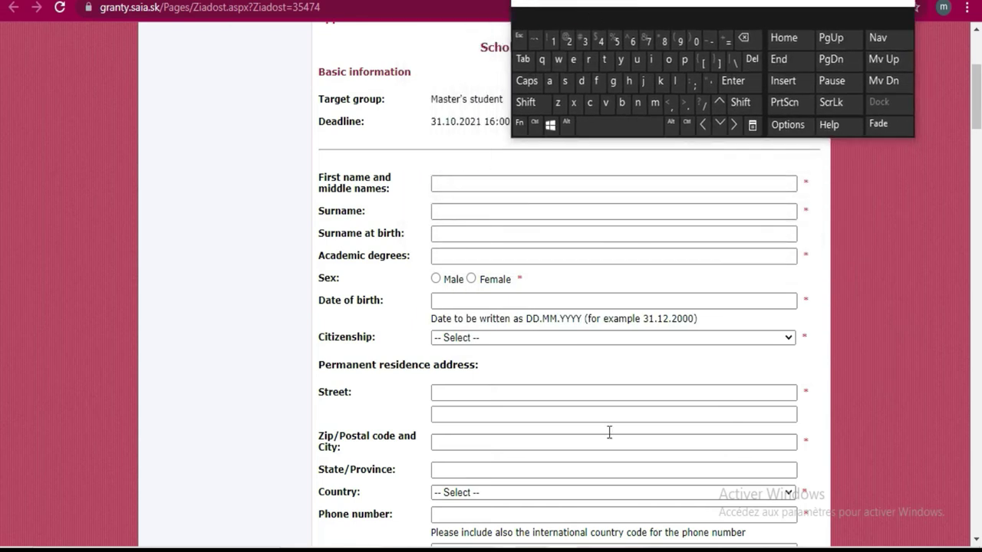
left_click(494, 185)
left_click(494, 185)
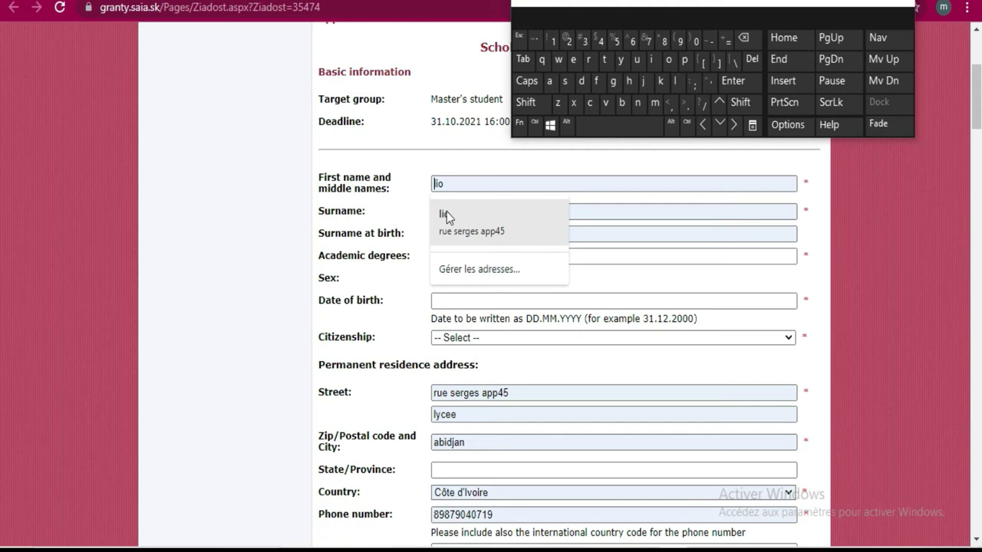
left_click(240, 148)
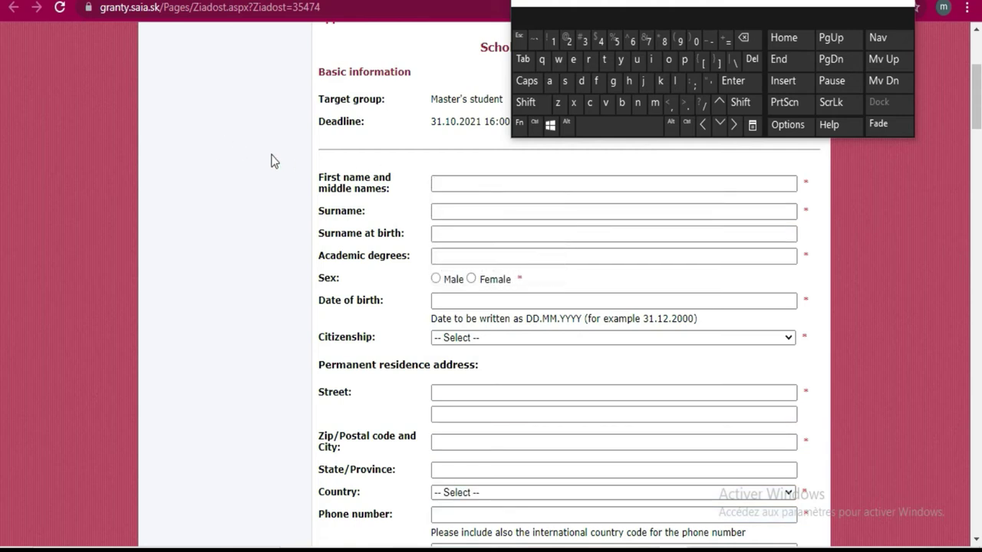
left_click(465, 182)
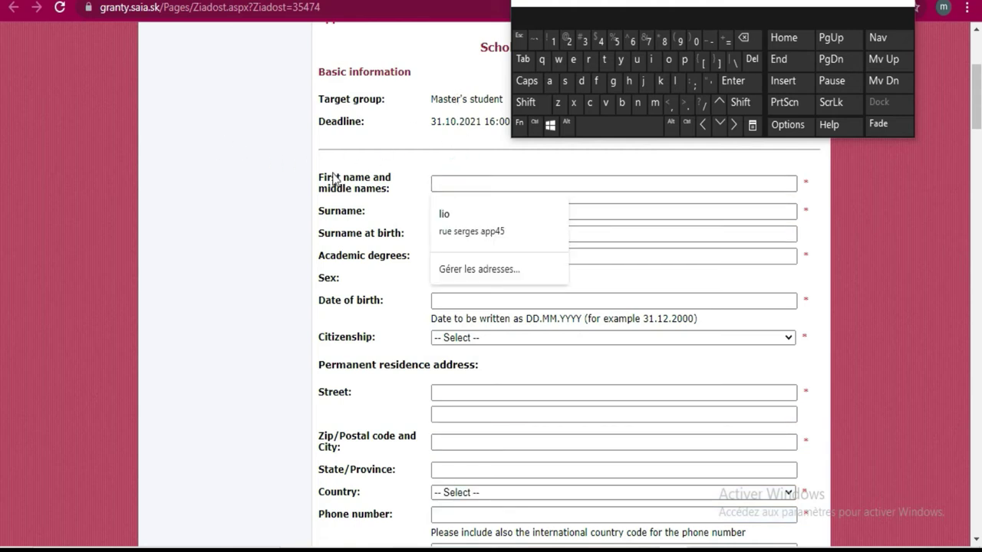
left_click(680, 84)
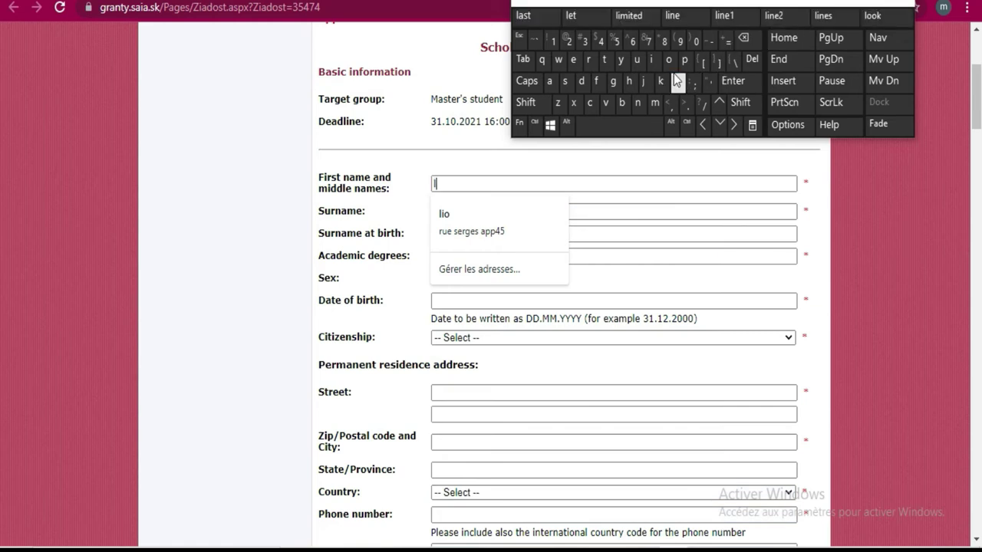
left_click(652, 61)
left_click(654, 62)
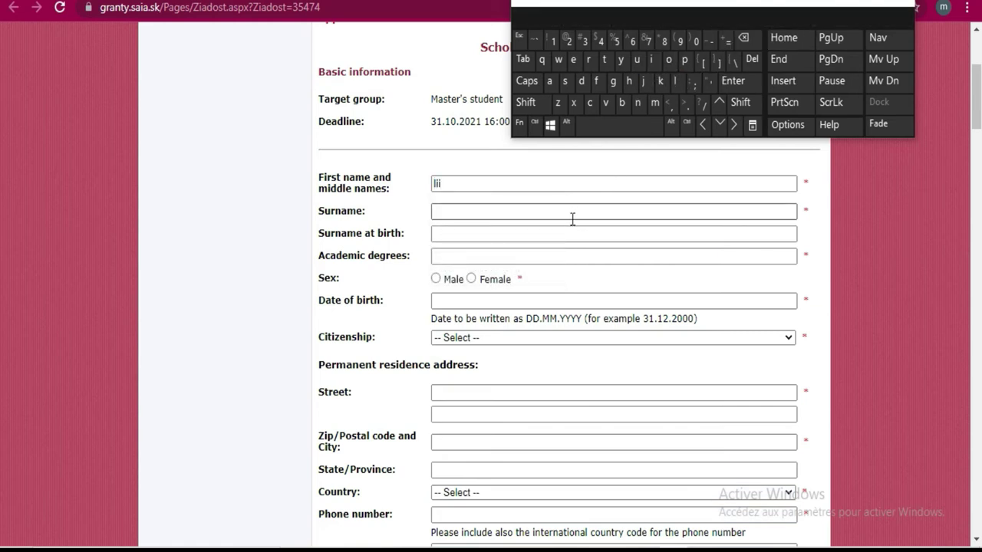
left_click(455, 211)
left_click(463, 177)
left_click(745, 38)
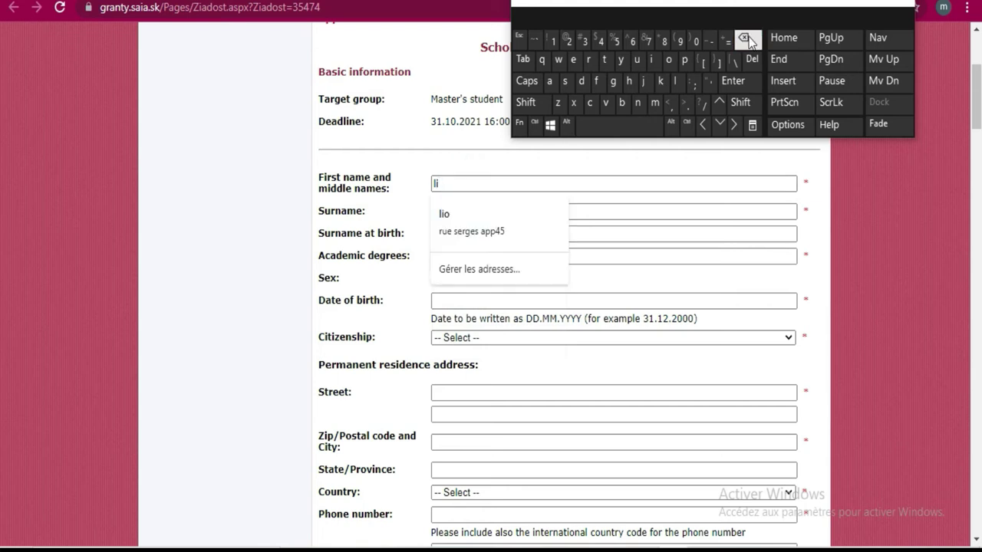
left_click(668, 60)
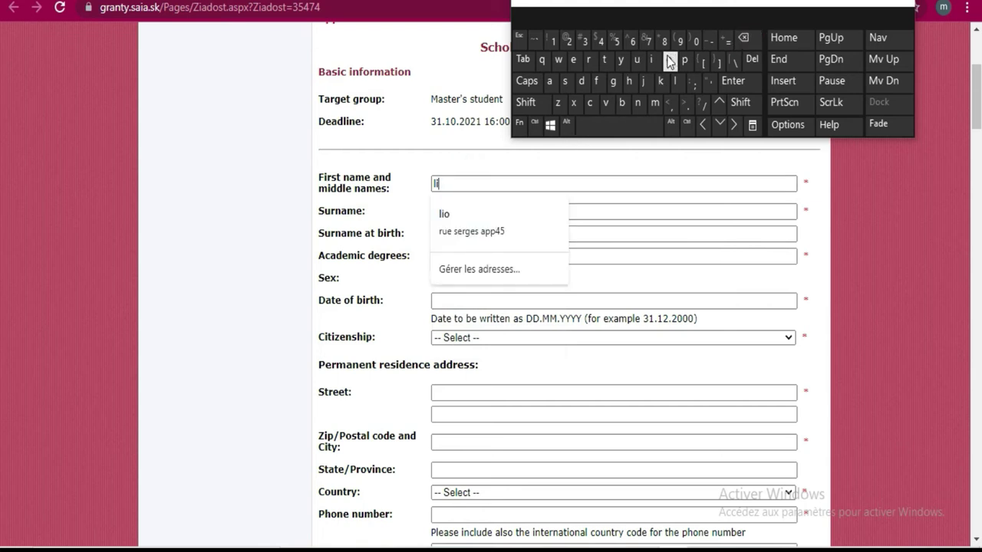
left_click(622, 212)
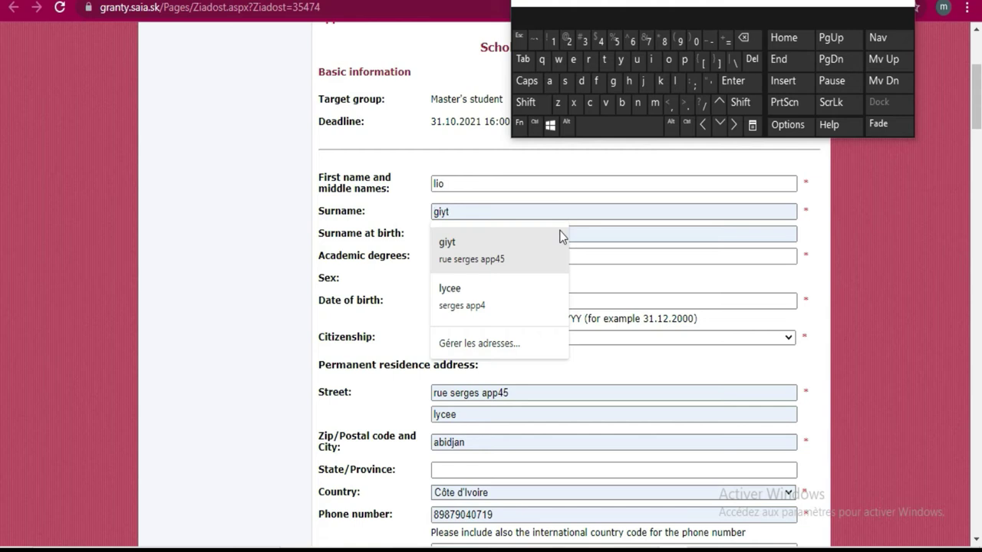
Type the applicant's surname and dismiss the autofill suggestions
left_click(508, 246)
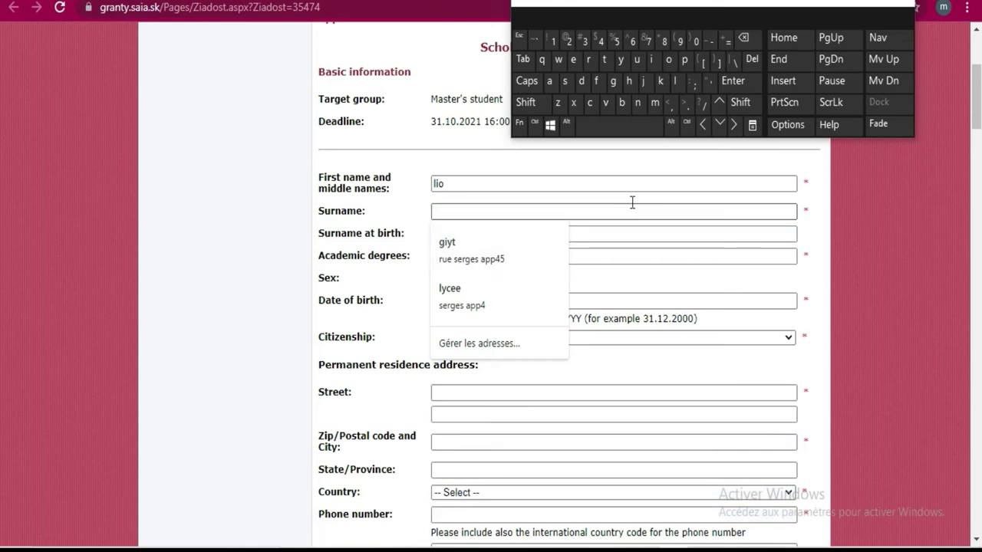
left_click(650, 233)
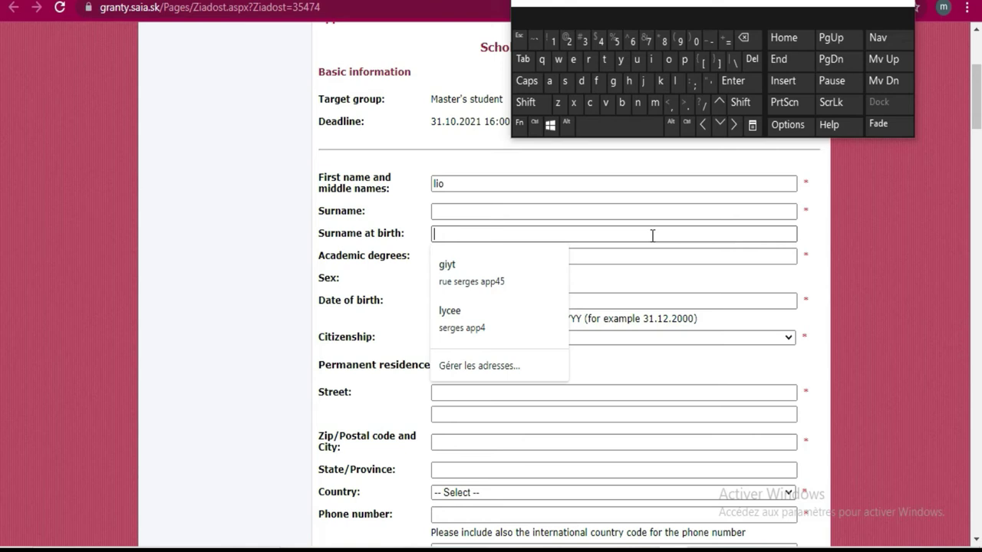
left_click(541, 207)
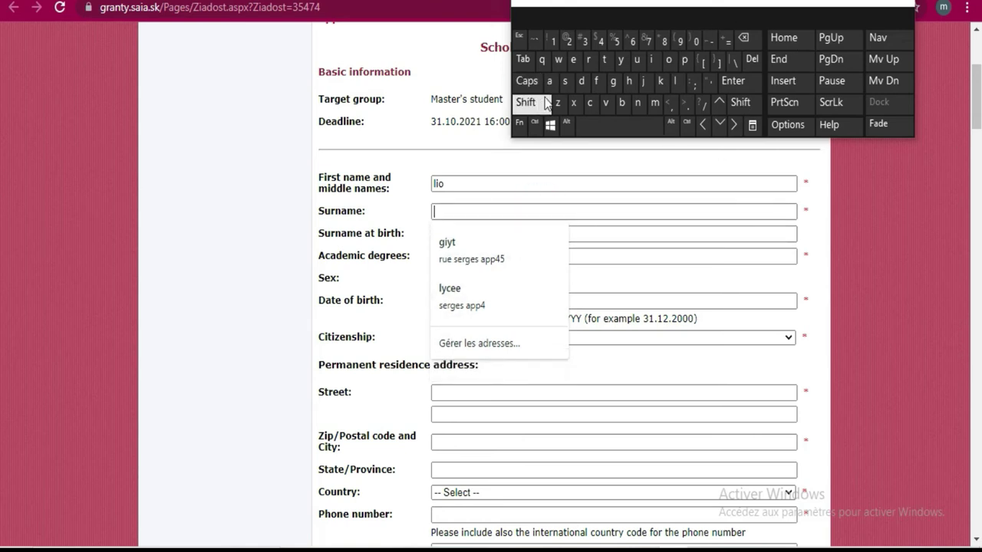
left_click(614, 82)
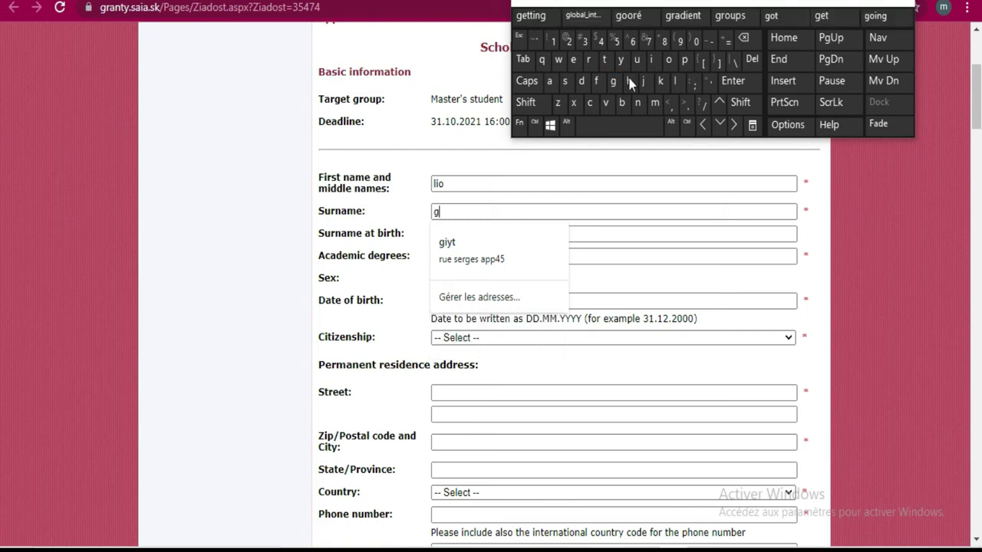
left_click(651, 60)
left_click(621, 61)
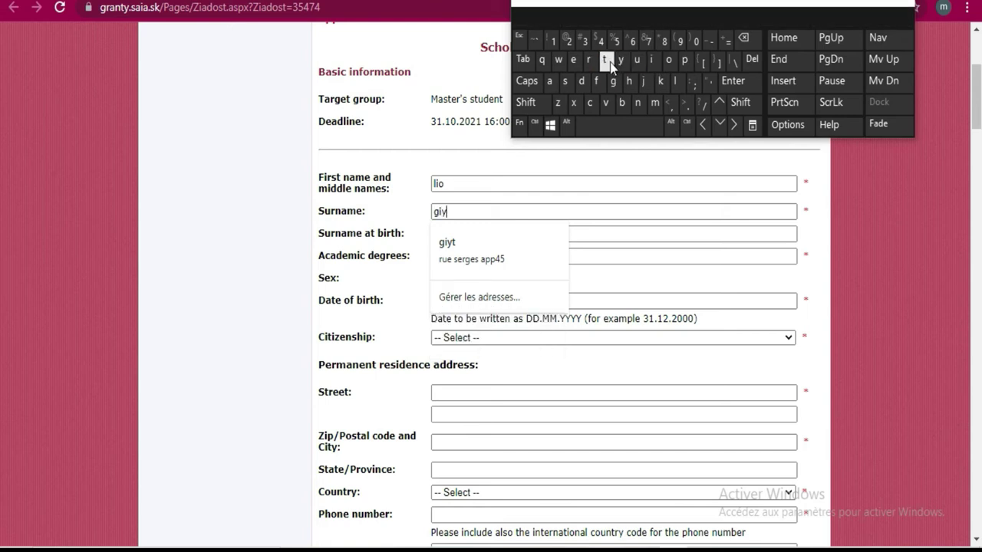
left_click(621, 232)
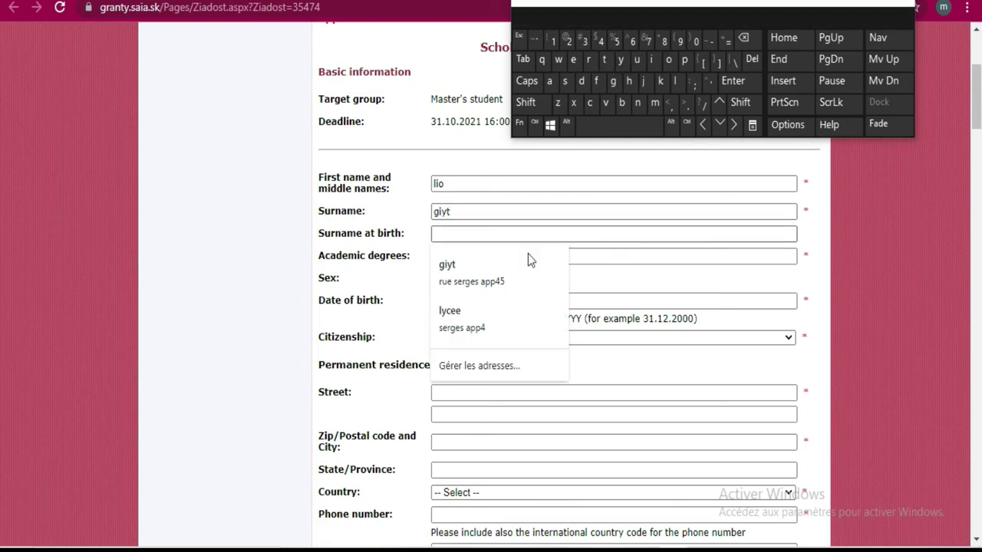
left_click(237, 259)
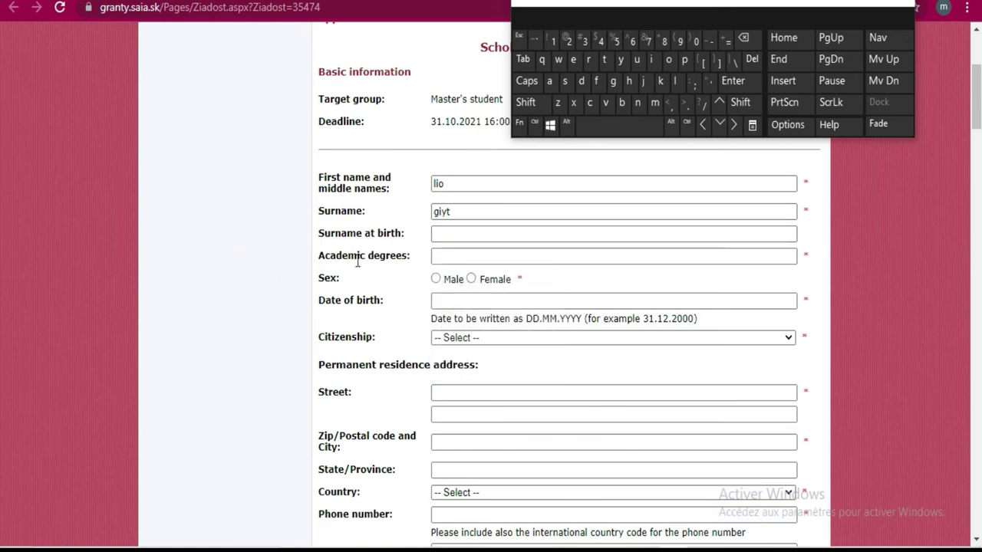
Enter 'bachelor' as the academic degree and select Male as sex
left_click(502, 254)
left_click(622, 102)
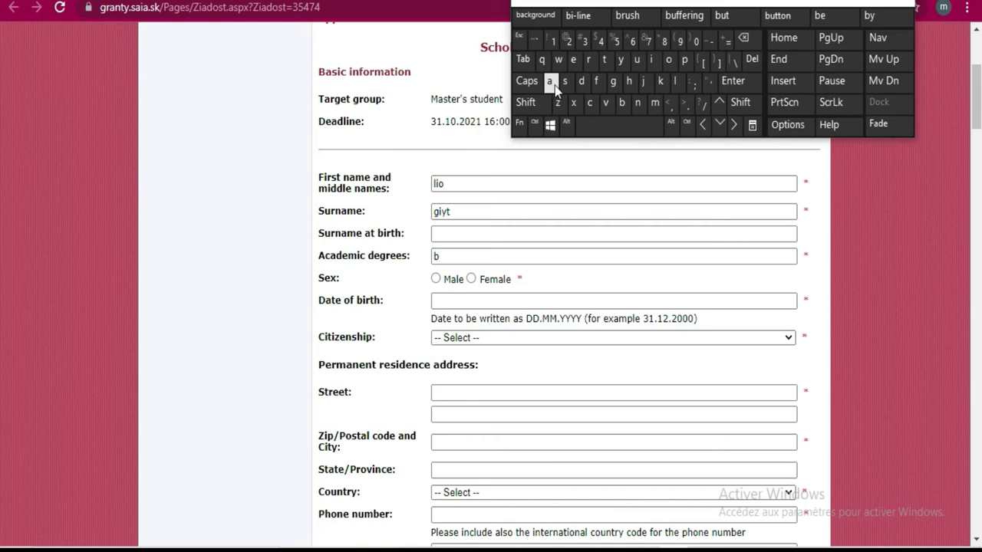
left_click(555, 85)
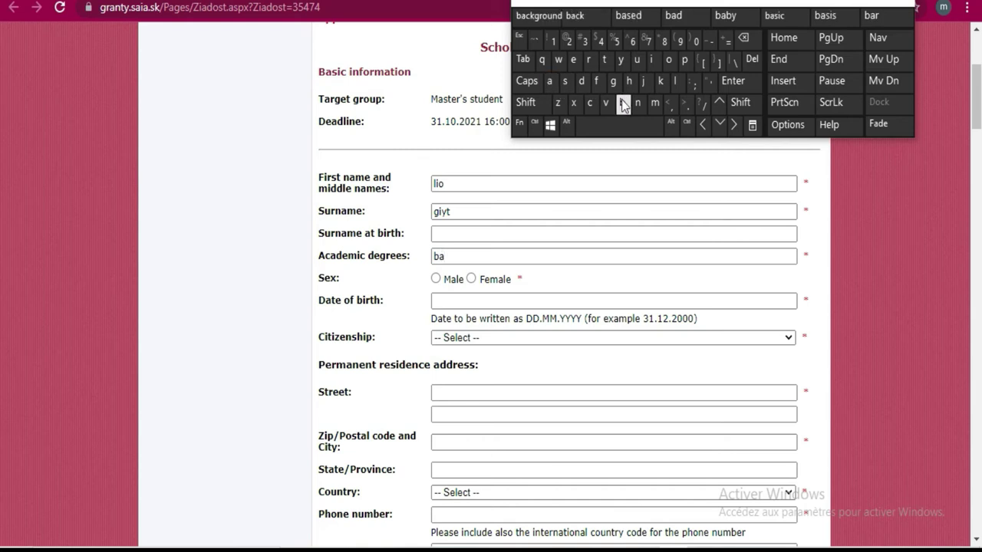
left_click(593, 106)
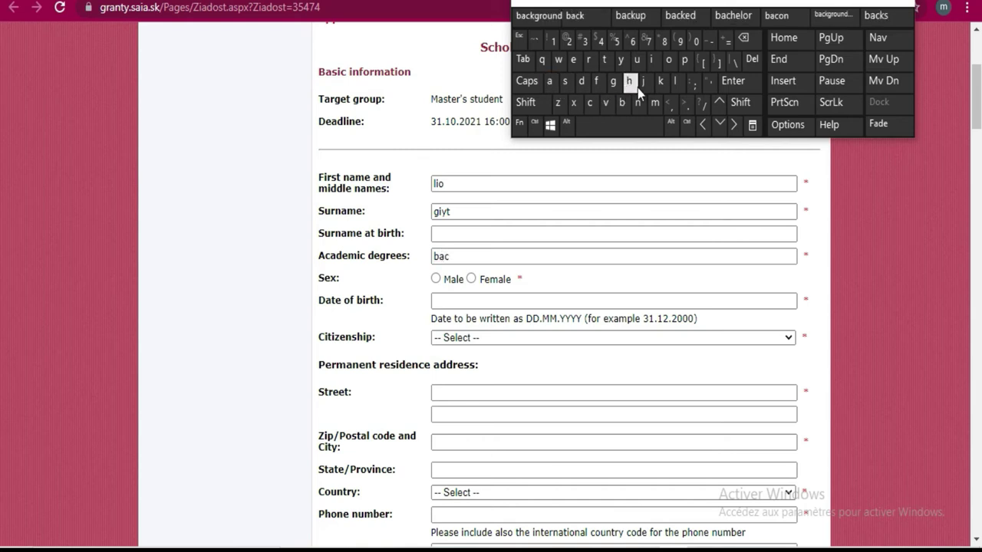
left_click(733, 15)
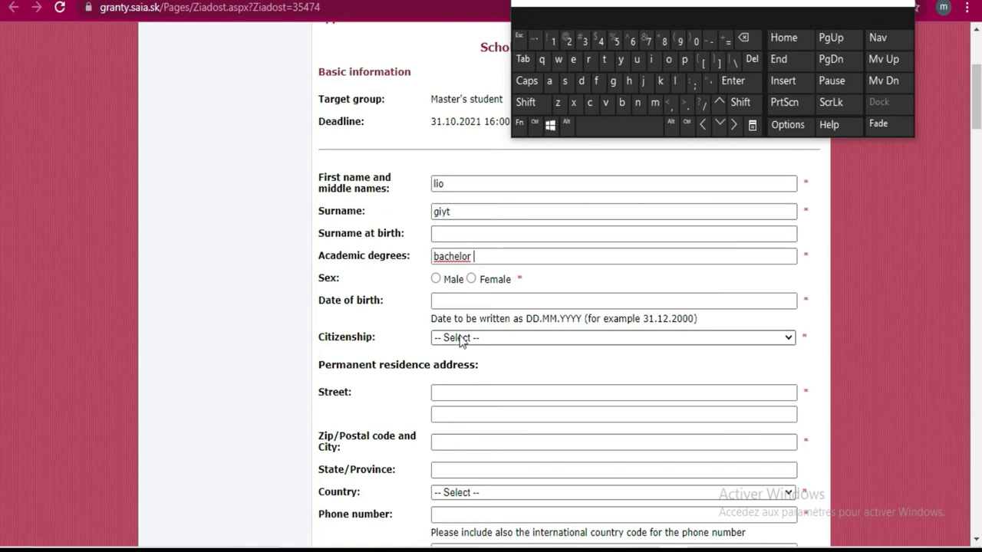
left_click(437, 280)
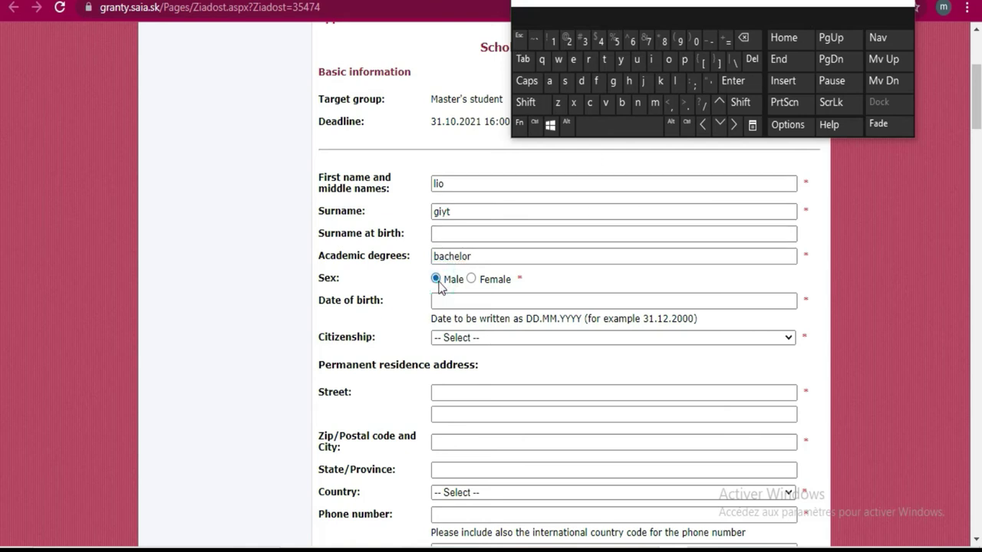
Pick 5 February 2003 in the date-of-birth calendar
left_click(478, 305)
left_click(511, 320)
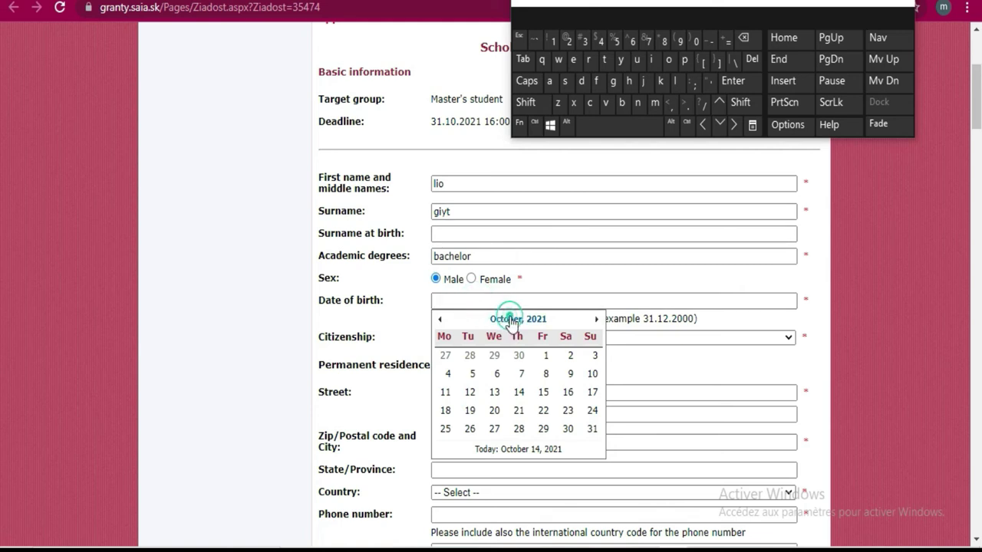
left_click(514, 320)
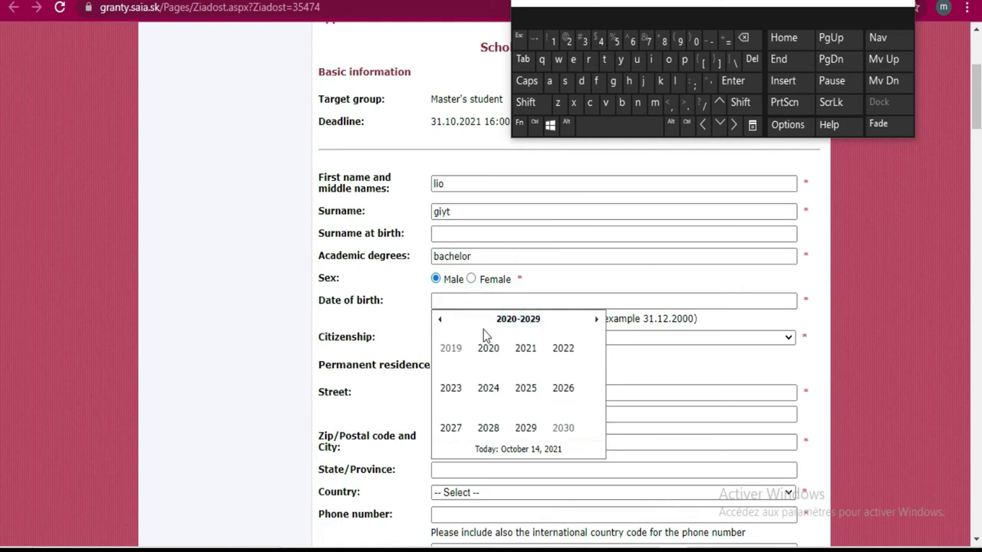
left_click(439, 319)
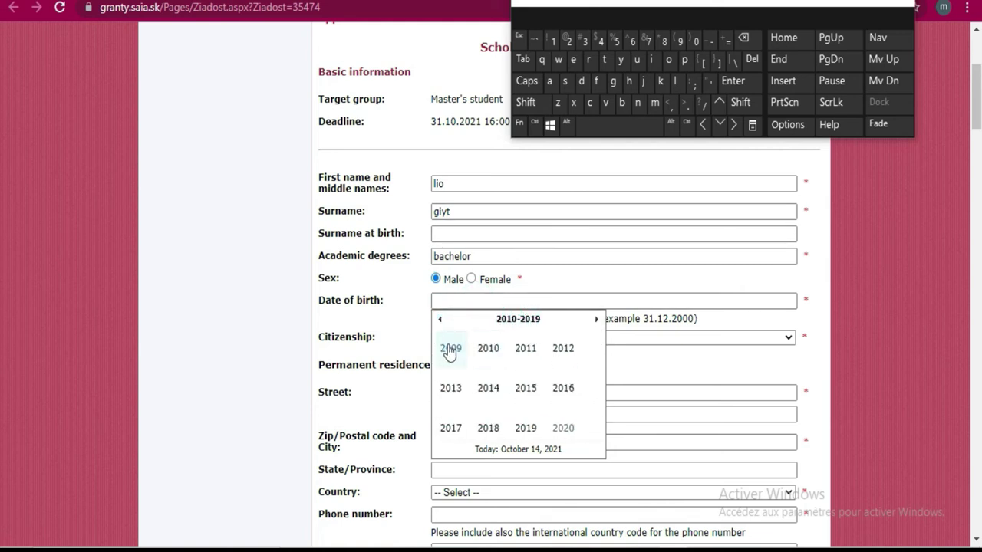
left_click(439, 319)
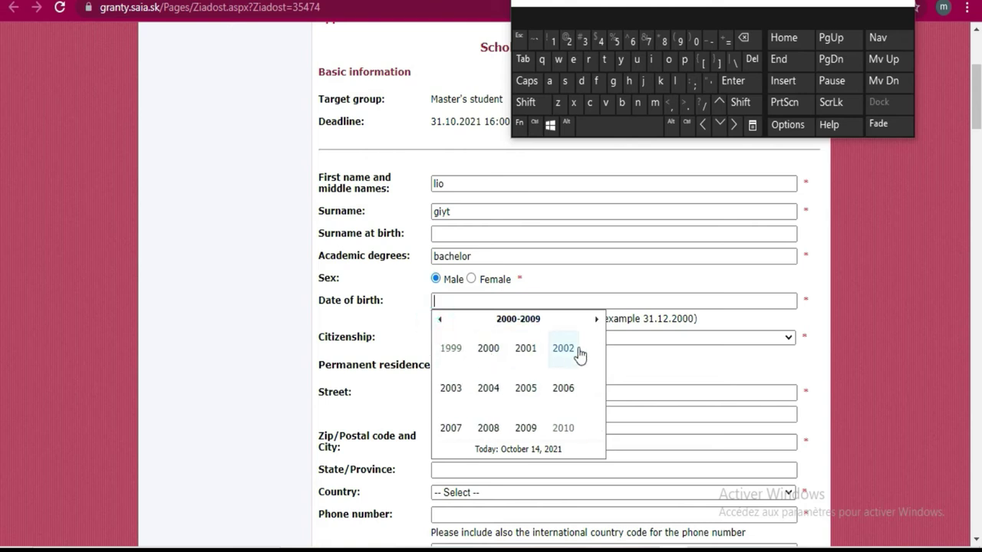
left_click(452, 390)
left_click(500, 351)
left_click(497, 373)
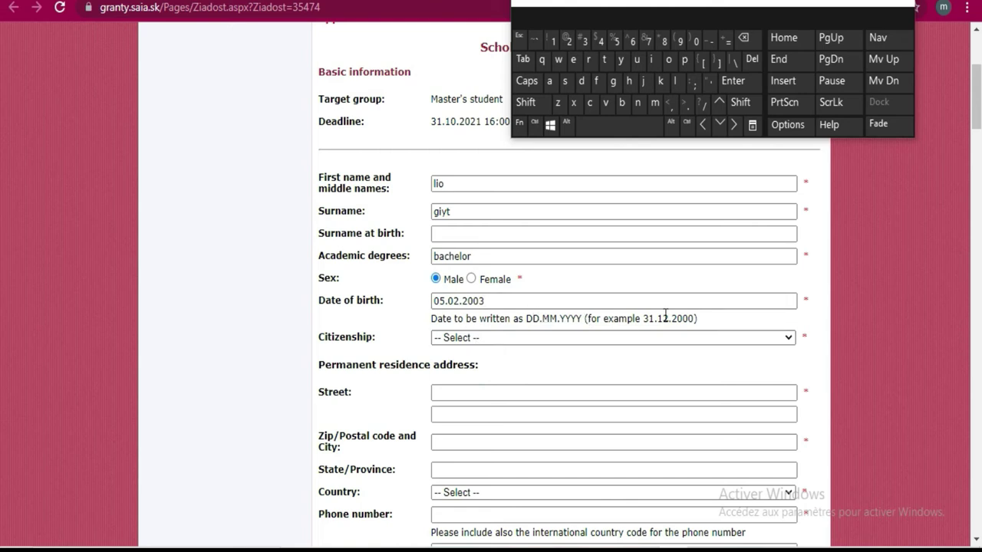
left_click_drag(696, 321, 649, 320)
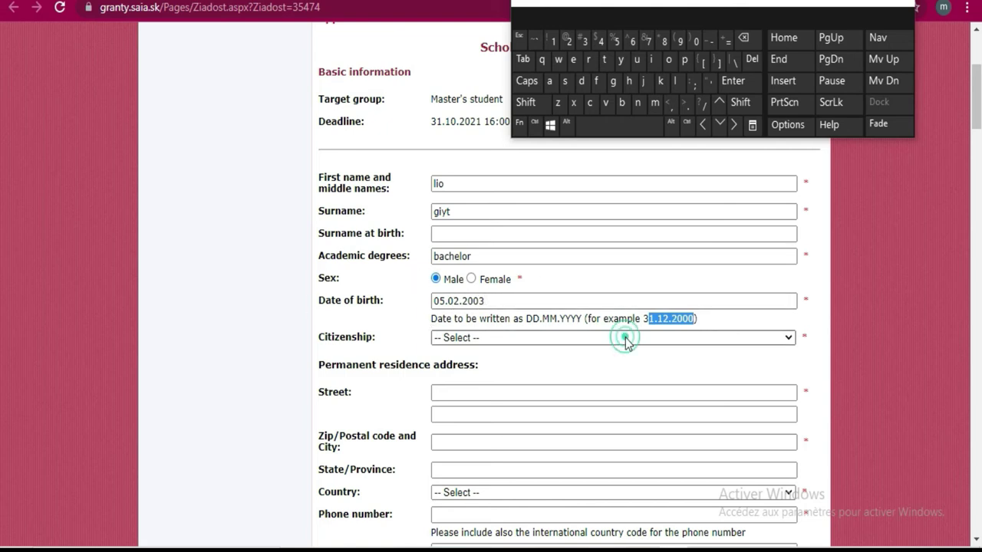
Choose Côte d'Ivoire from the Citizenship country list
left_click(560, 338)
scroll(498, 201, "down", 13)
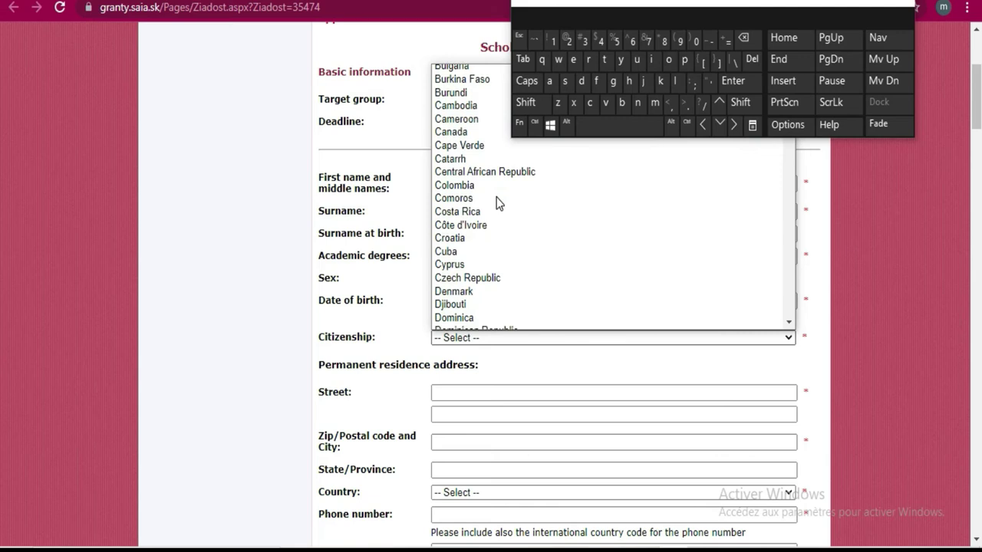
scroll(498, 199, "up", 9)
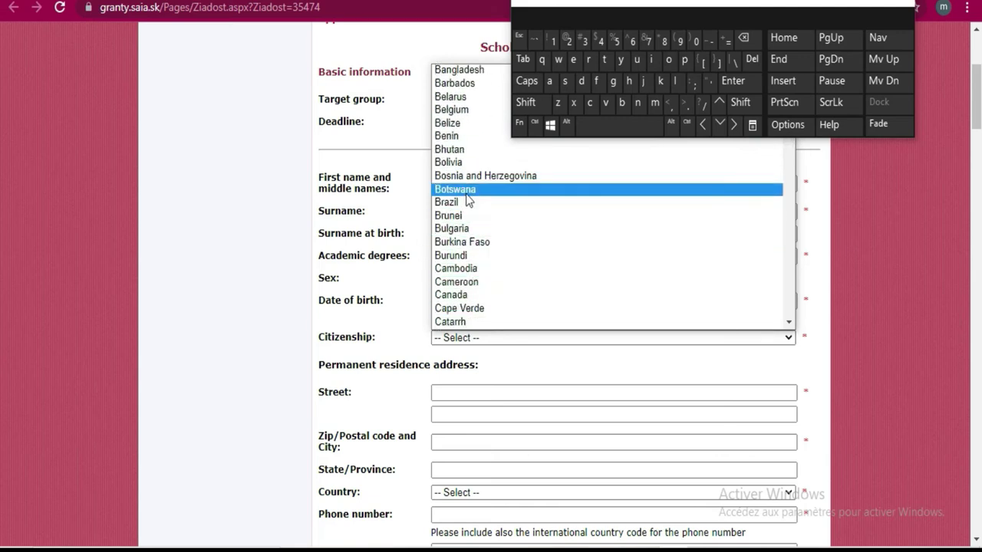
scroll(549, 237, "down", 4)
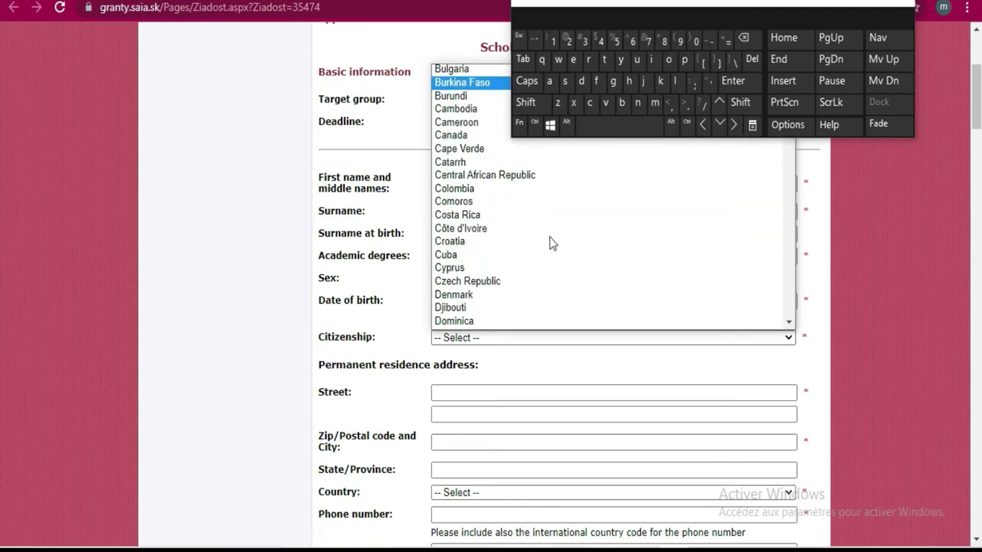
left_click(495, 229)
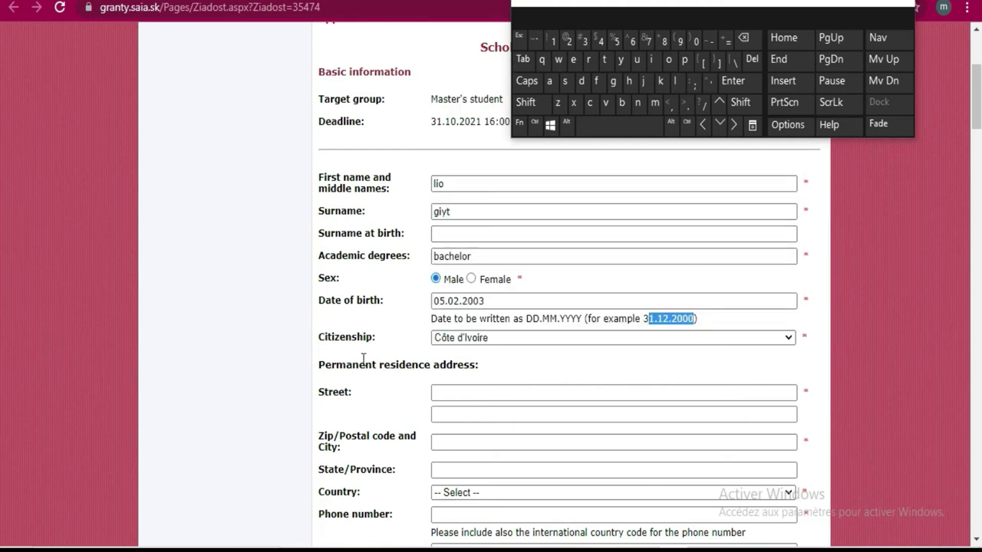
left_click(485, 397)
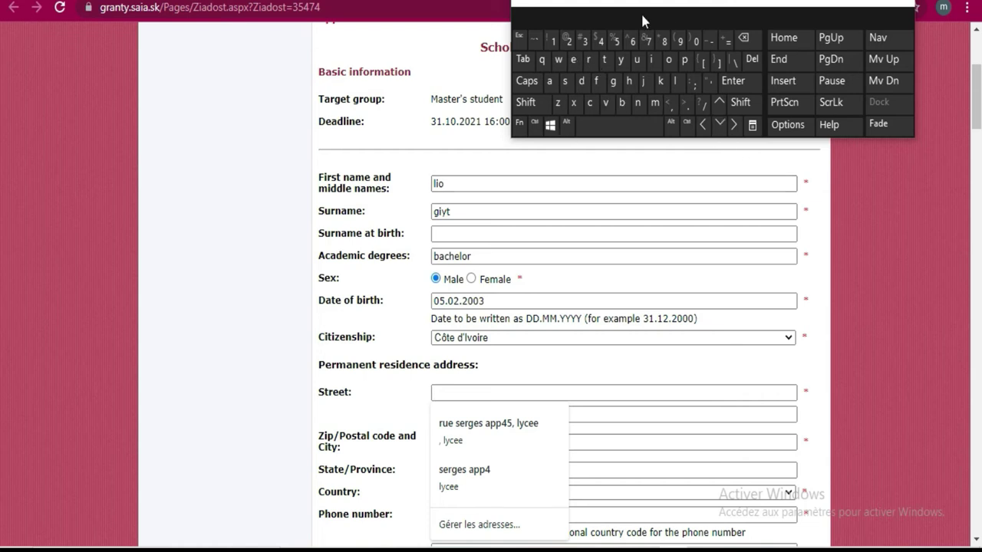
Type the applicant's street address with the on-screen keyboard
left_click(526, 102)
left_click(593, 62)
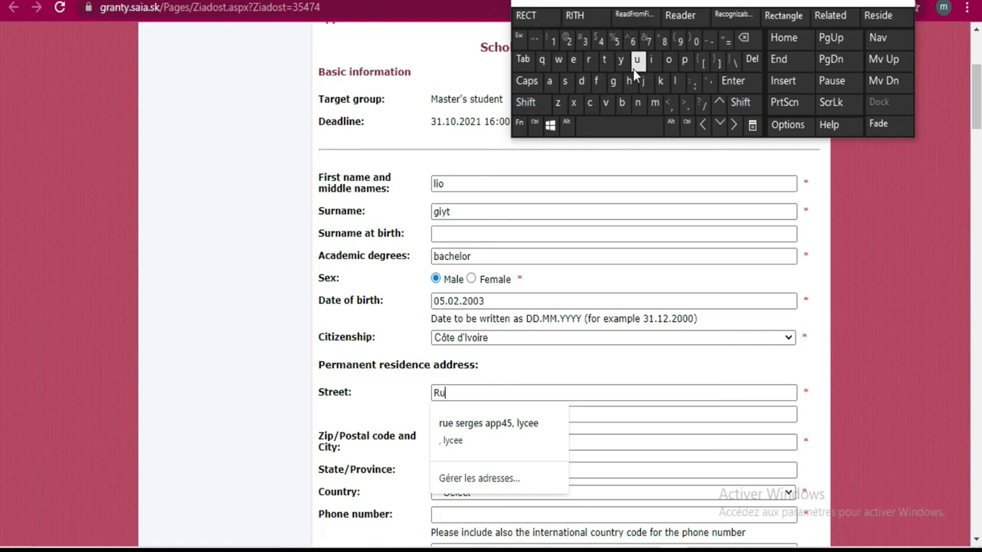
left_click(633, 66)
left_click(581, 66)
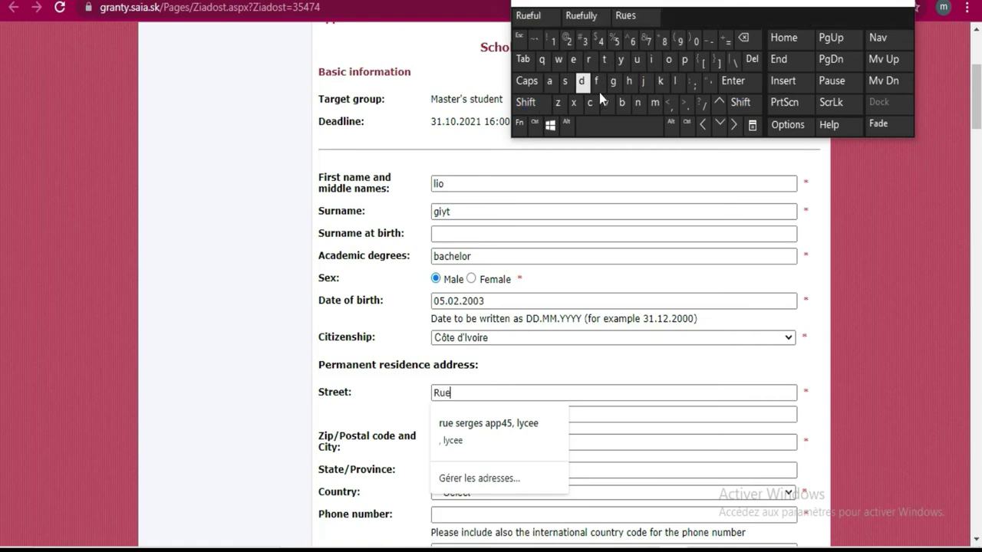
left_click(622, 129)
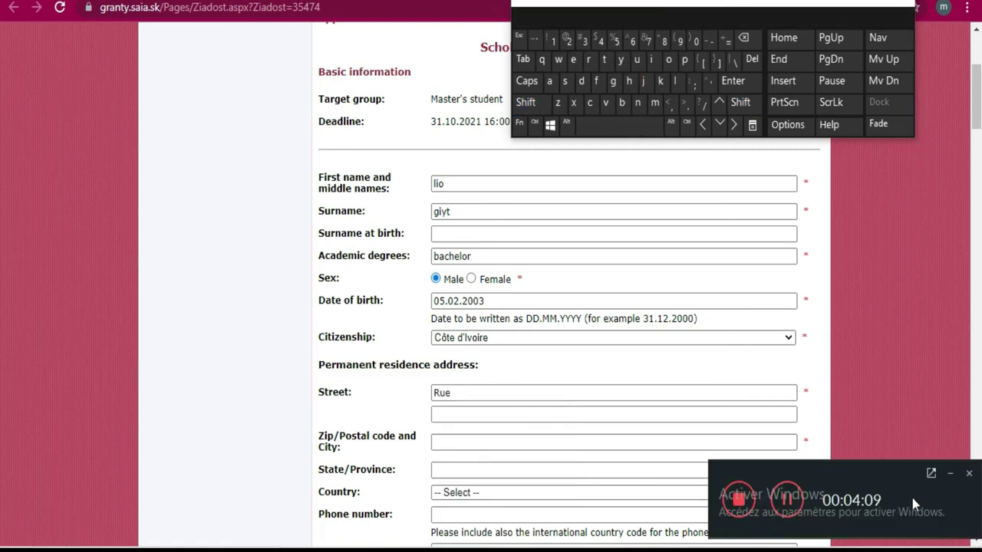
left_click(951, 474)
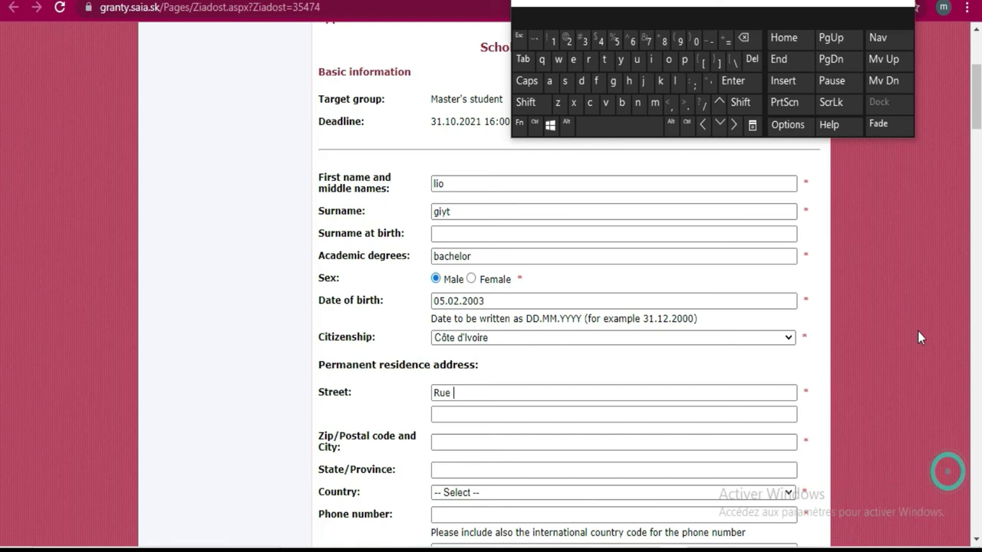
left_click(662, 88)
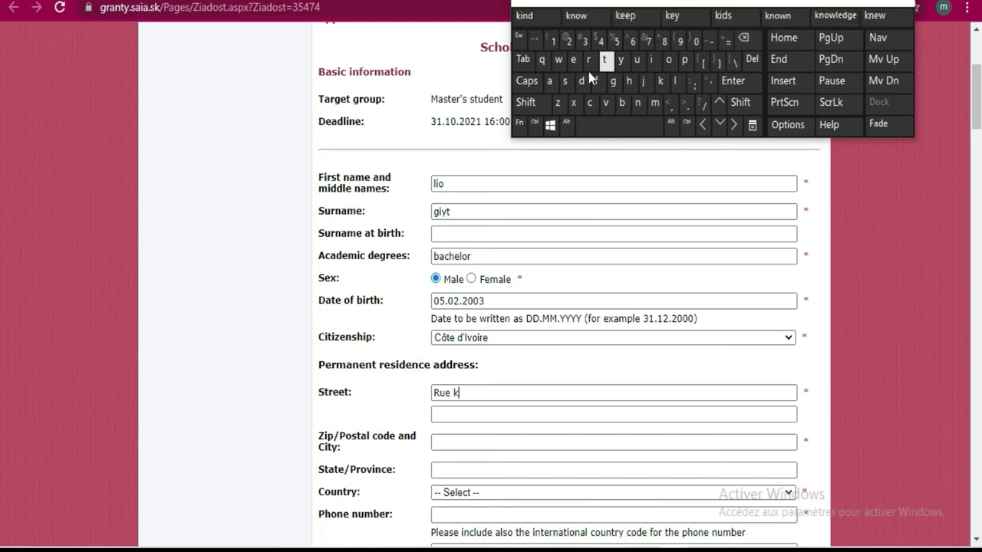
left_click(549, 82)
left_click(623, 60)
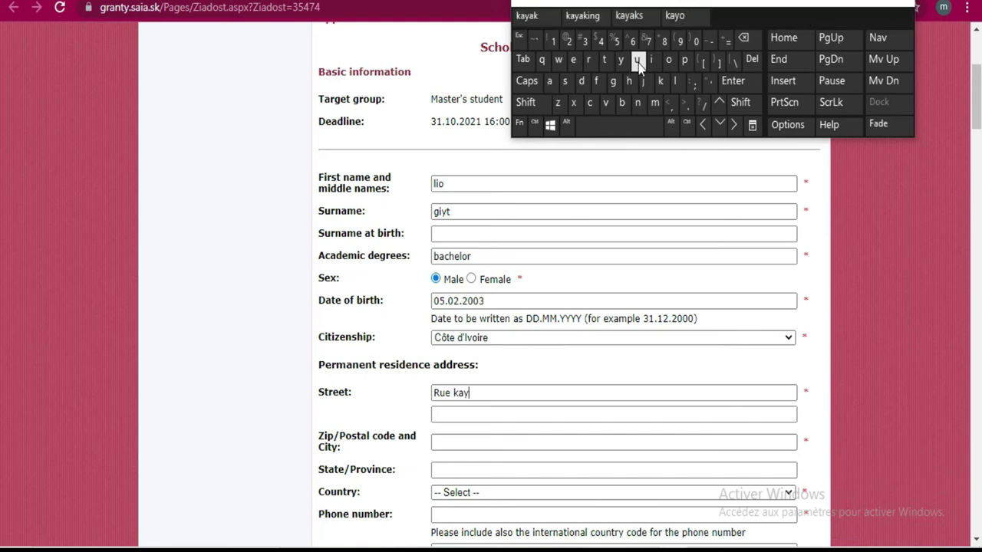
left_click(652, 60)
left_click(669, 59)
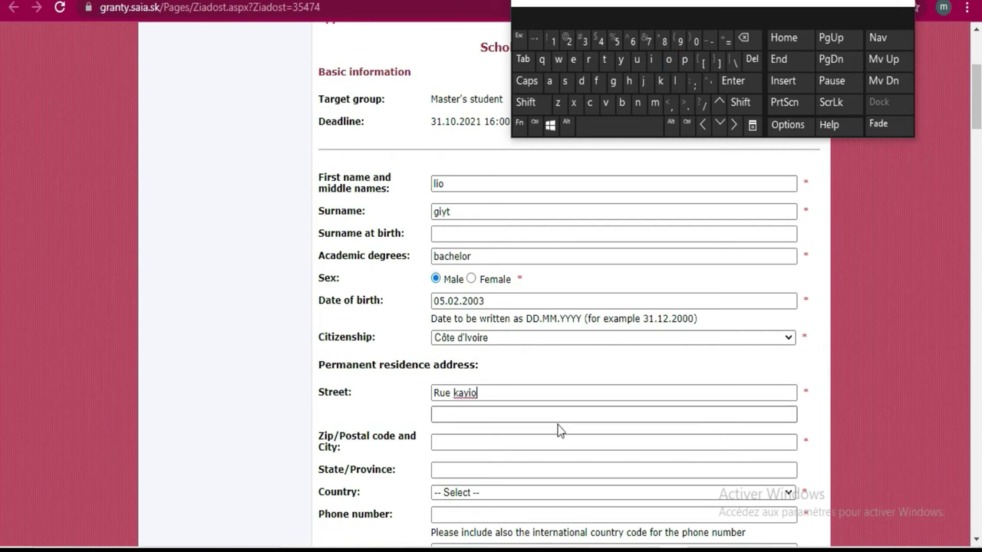
Enter the applicant's zip/postal code in its field
left_click(471, 443)
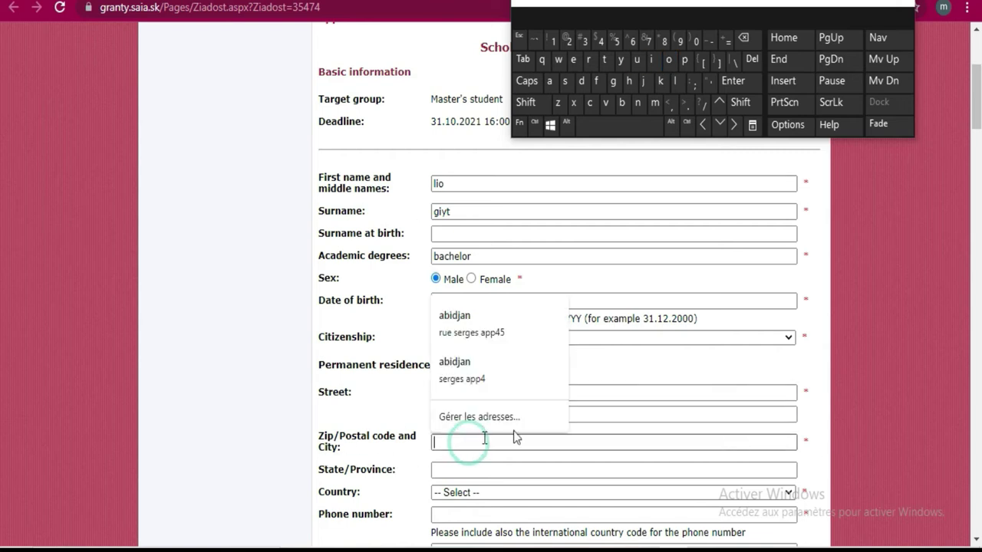
left_click(555, 43)
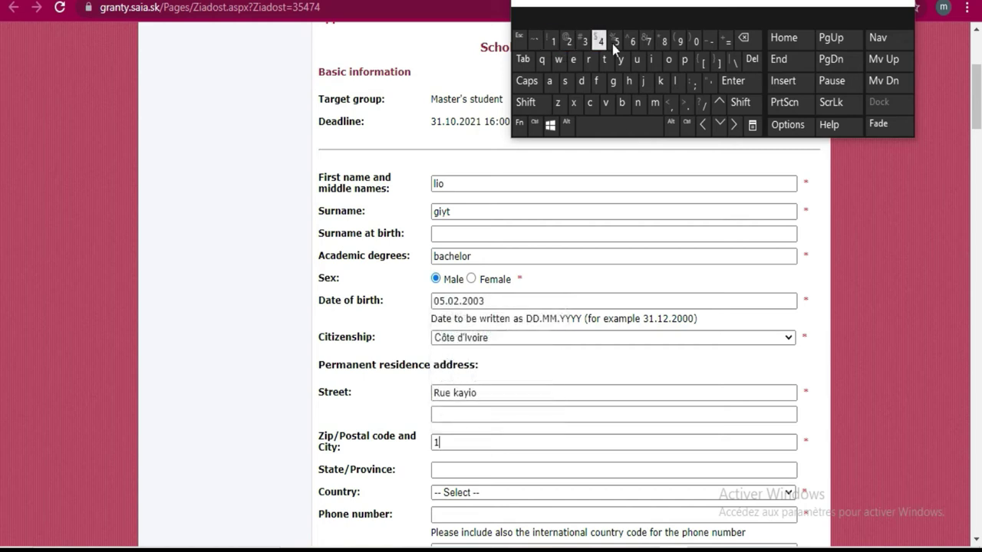
left_click(633, 41)
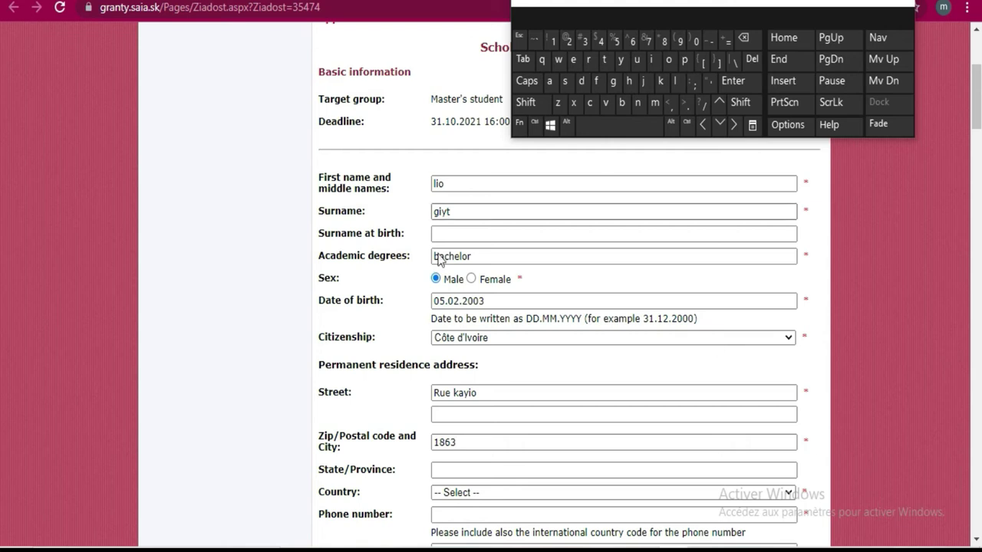
left_click(513, 471)
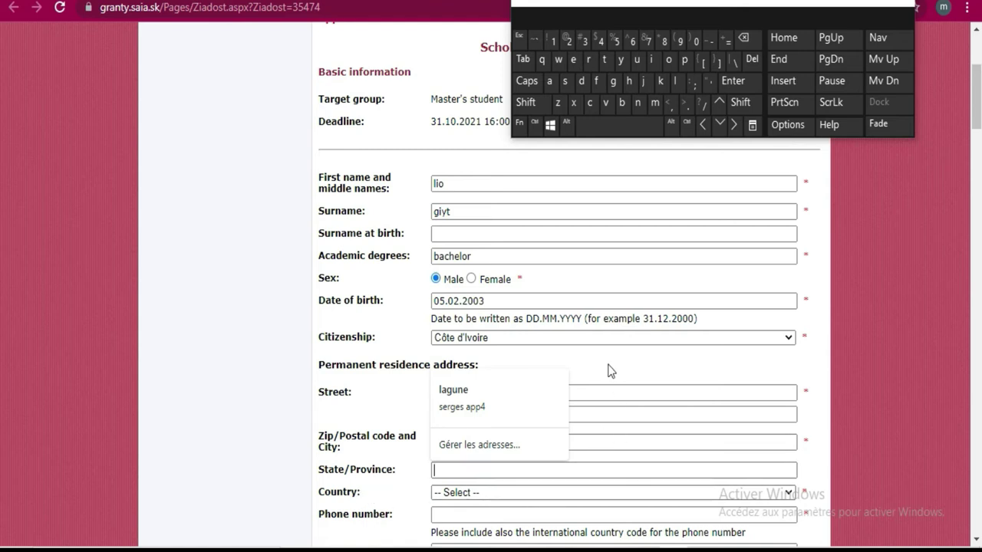
scroll(598, 371, "down", 1)
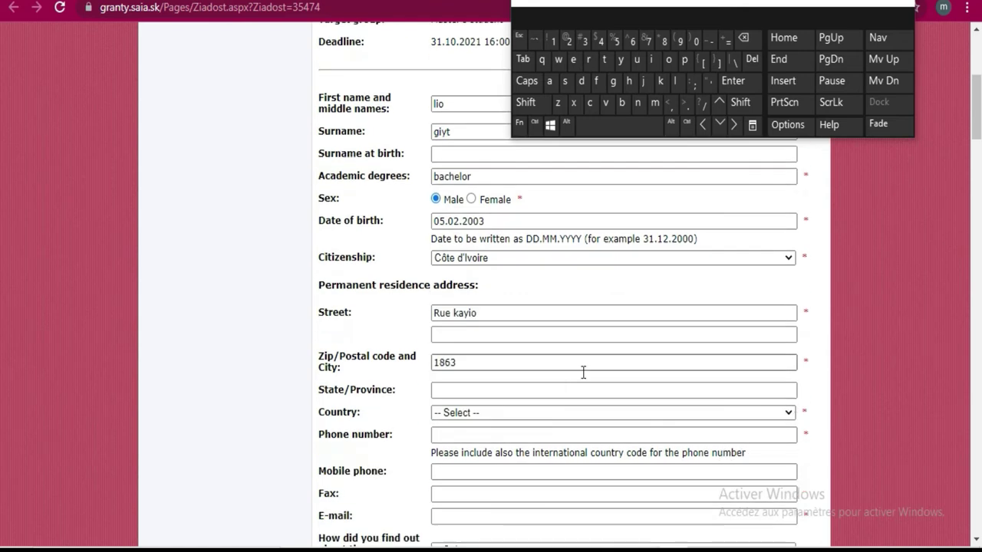
Select Côte d'Ivoire as the residence Country
left_click(473, 415)
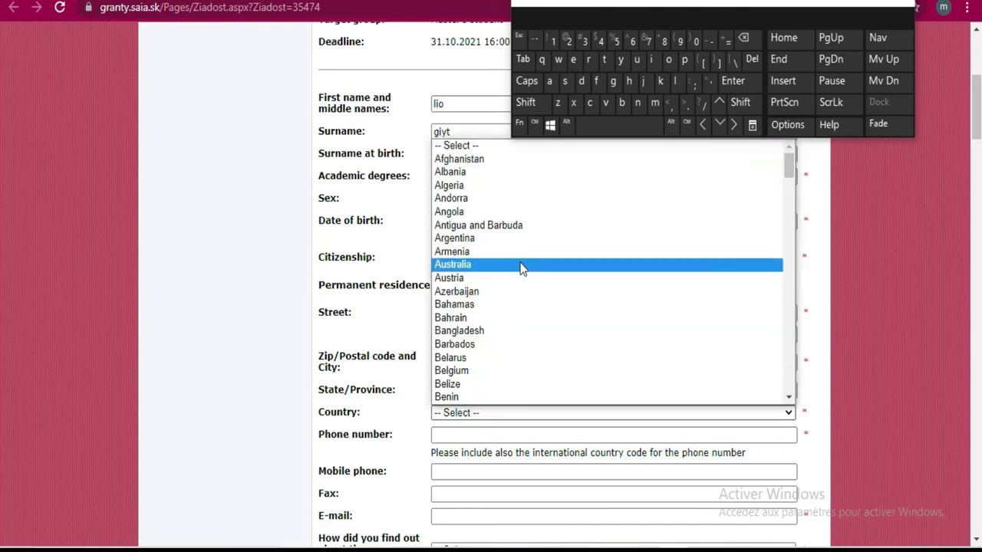
scroll(520, 265, "down", 3)
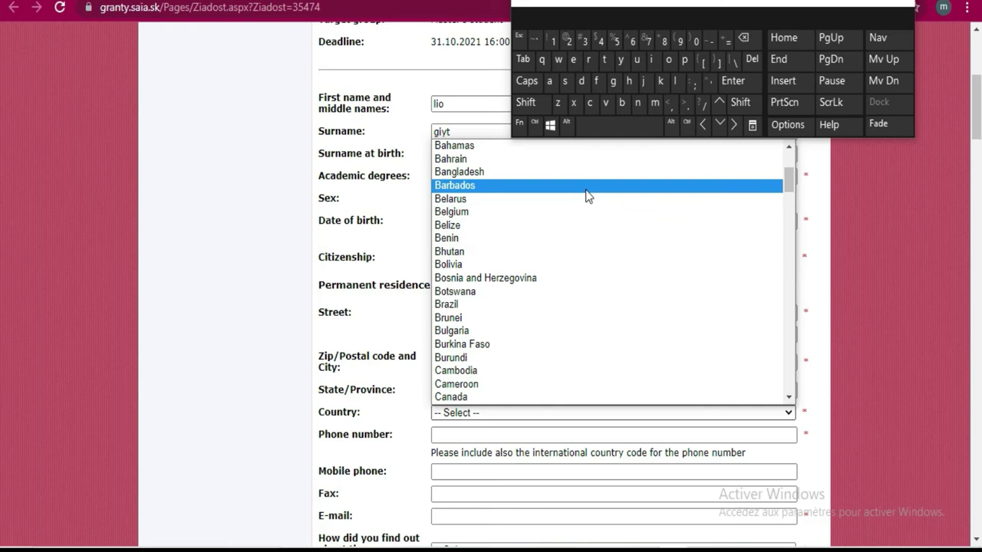
scroll(586, 189, "down", 8)
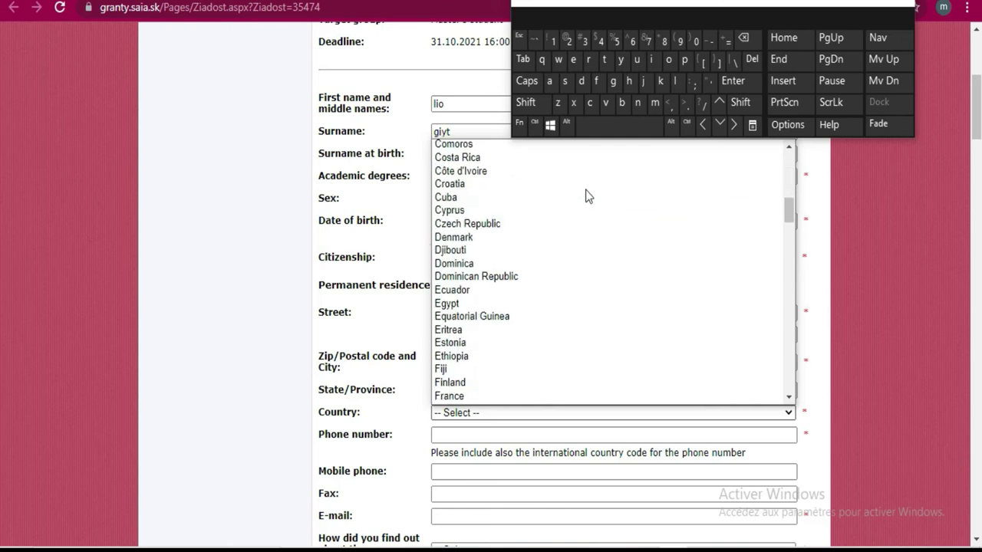
left_click(508, 170)
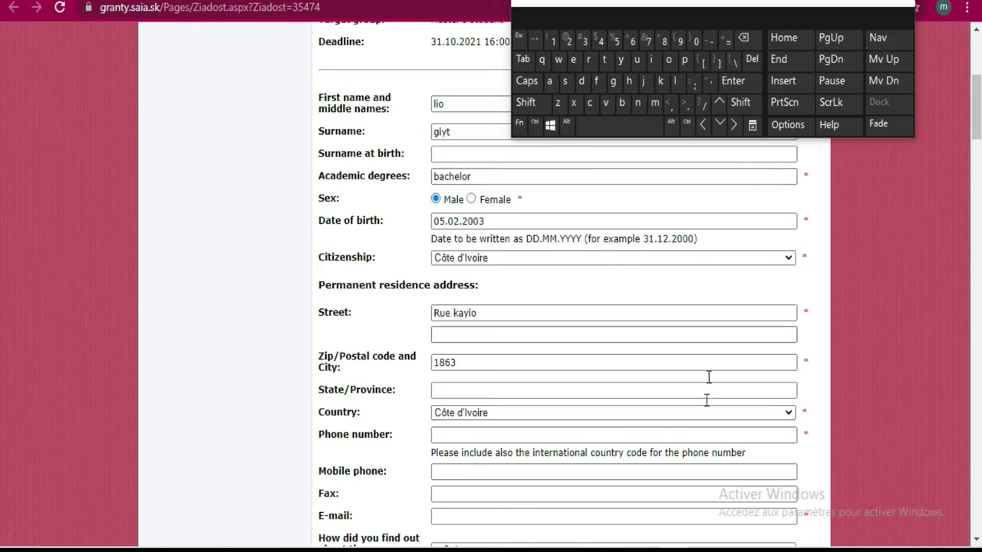
Enter the applicant's phone number starting with the +225 country code
left_click(732, 434)
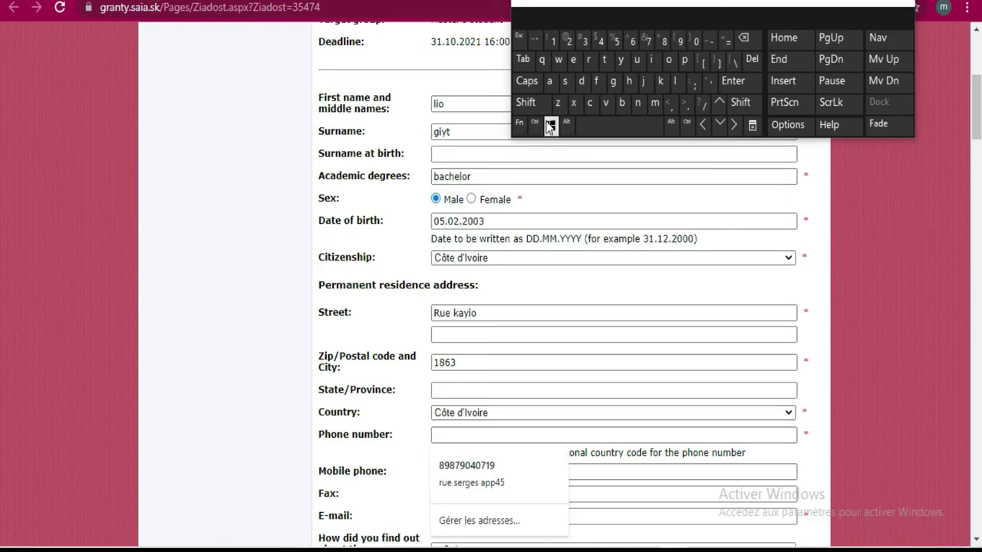
left_click(526, 102)
left_click(707, 46)
left_click(571, 44)
left_click(572, 44)
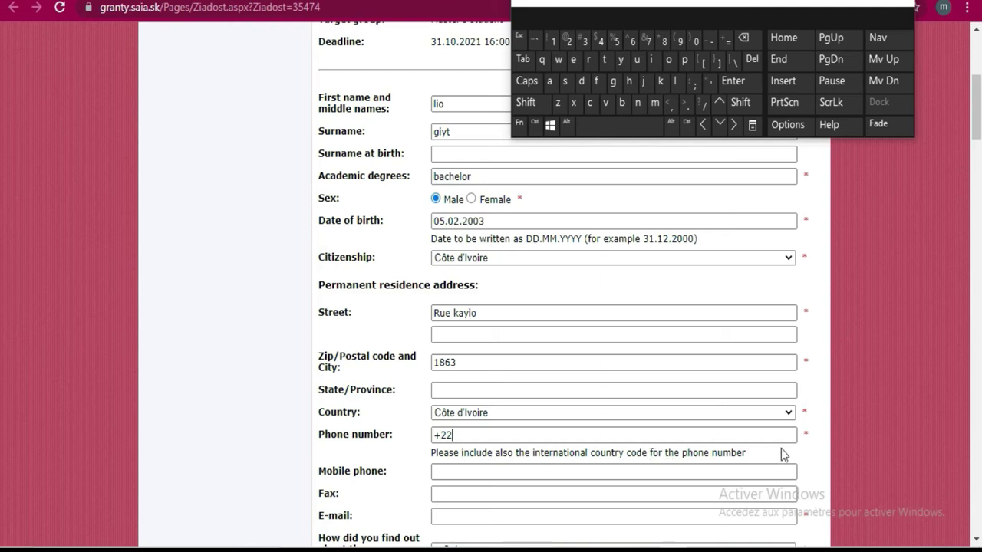
left_click(707, 434)
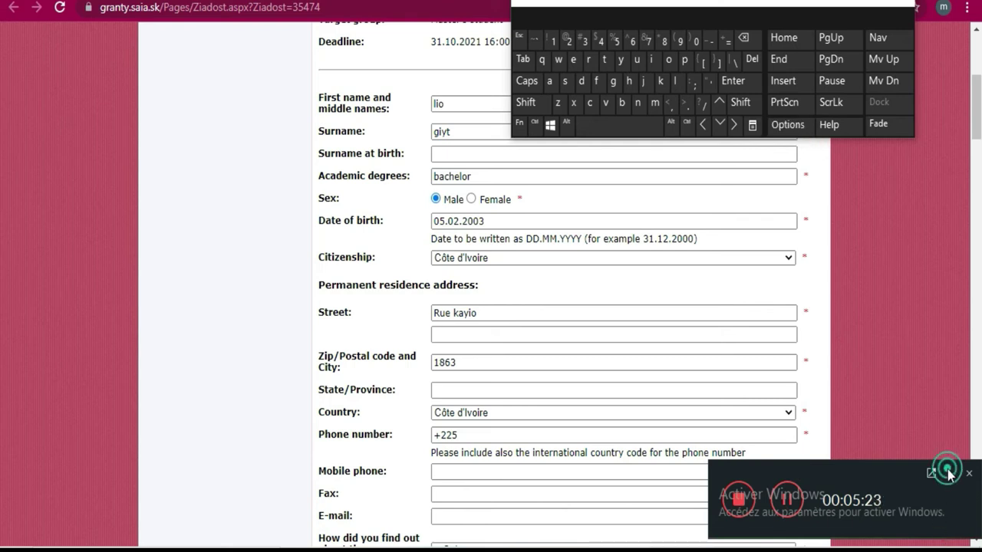
left_click(694, 49)
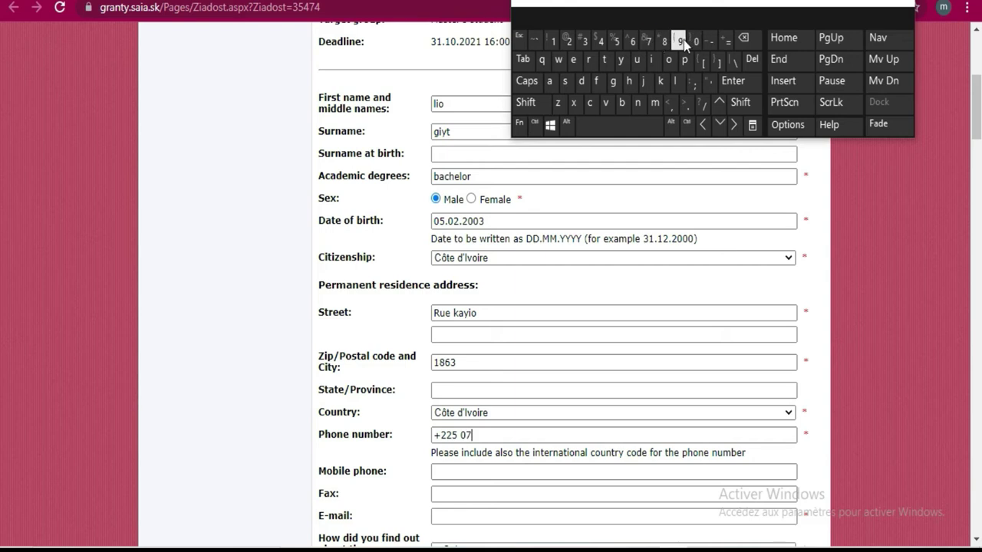
left_click(675, 44)
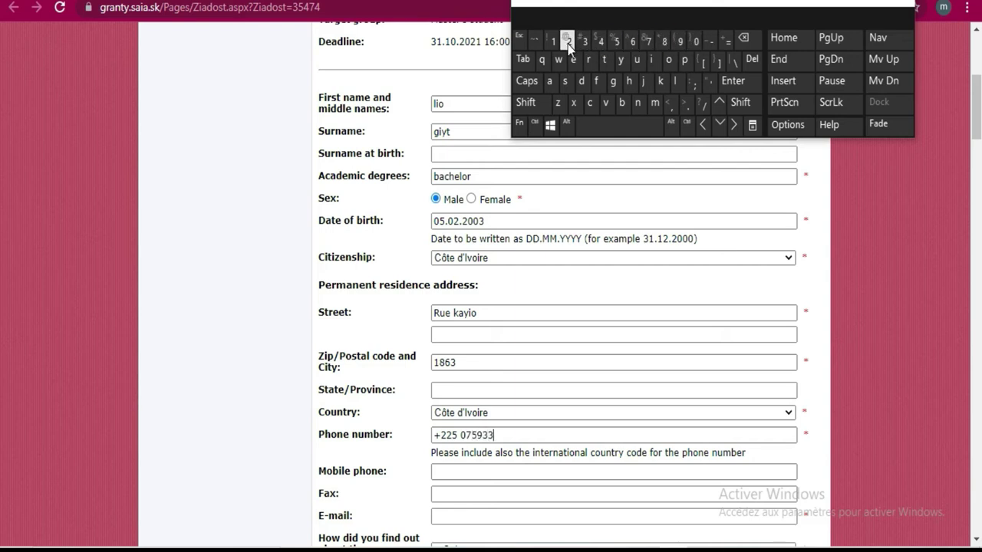
left_click(552, 44)
left_click(569, 44)
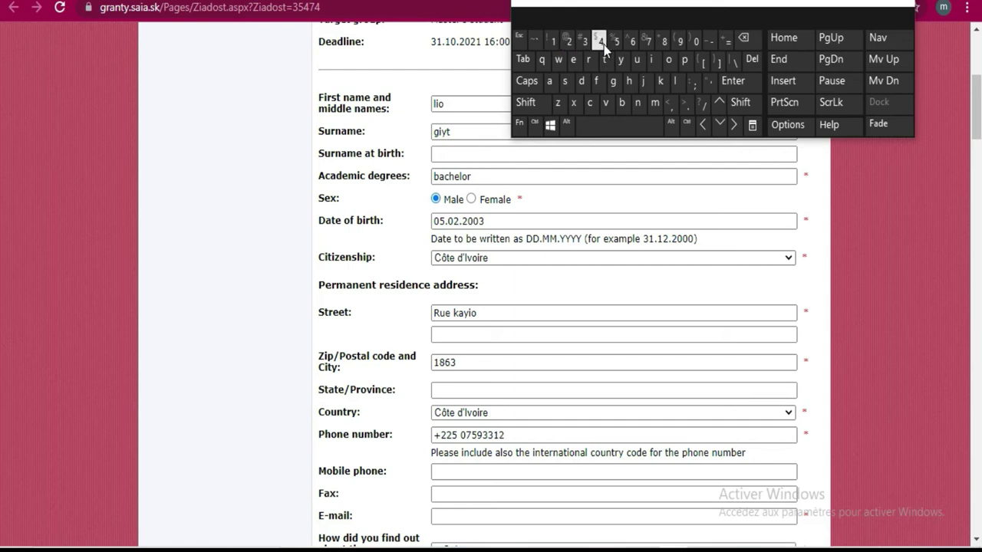
scroll(622, 324, "down", 2)
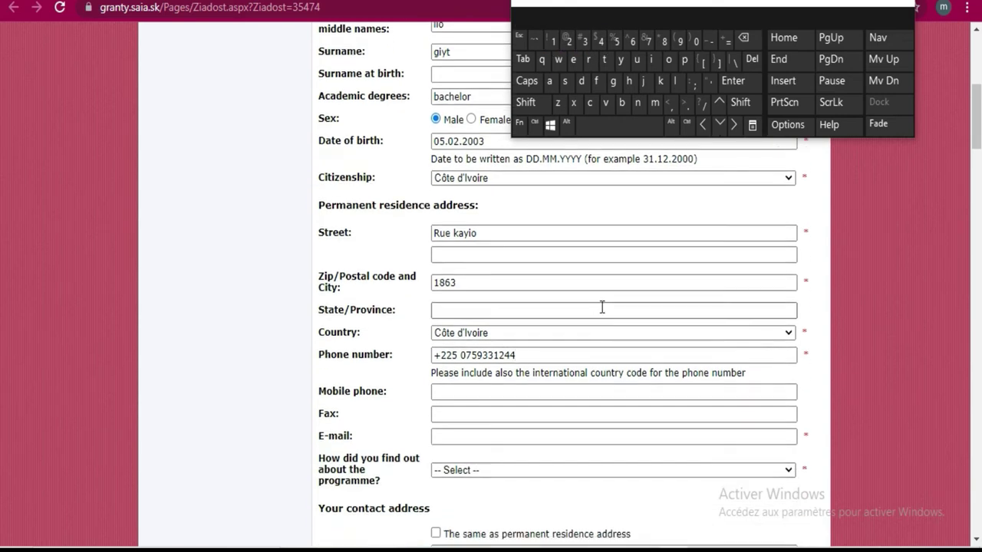
Finish the mobile phone number and start typing the applicant's e-mail address
left_click(468, 394)
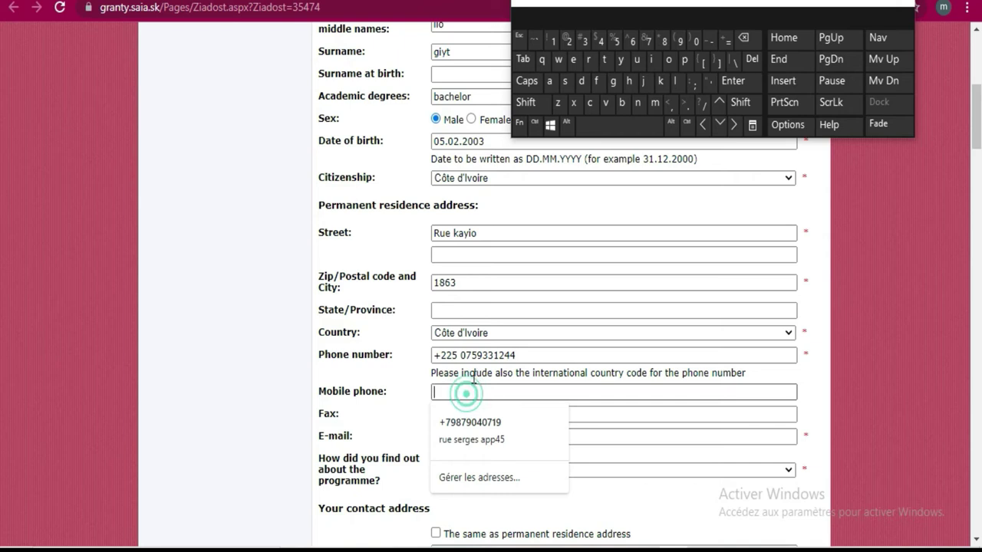
left_click(800, 393)
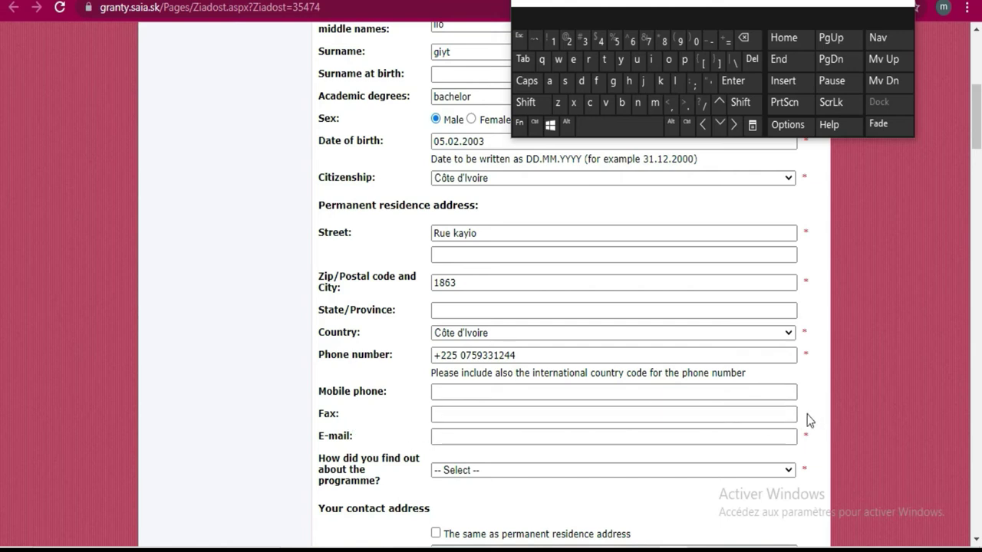
left_click(442, 435)
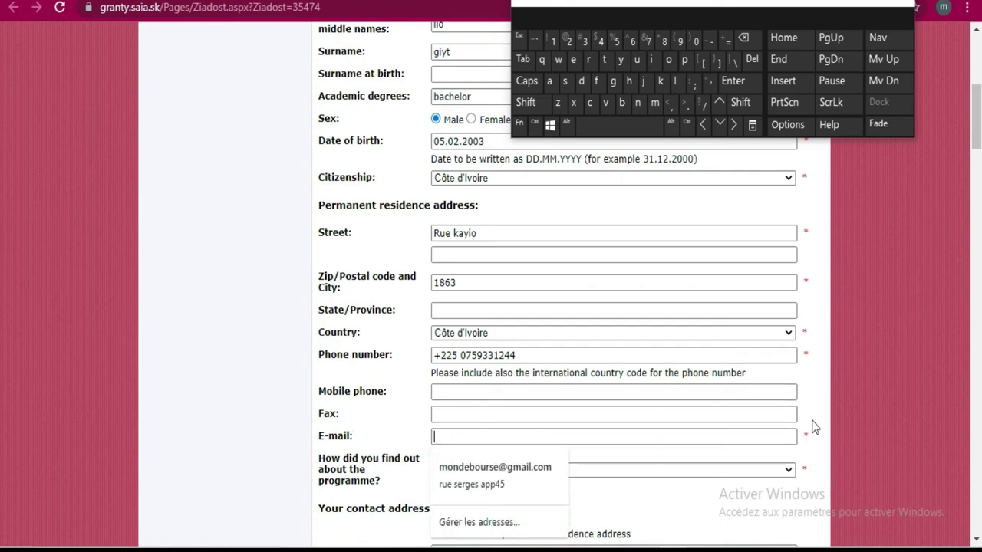
left_click(654, 102)
left_click(668, 59)
left_click(639, 102)
left_click(580, 81)
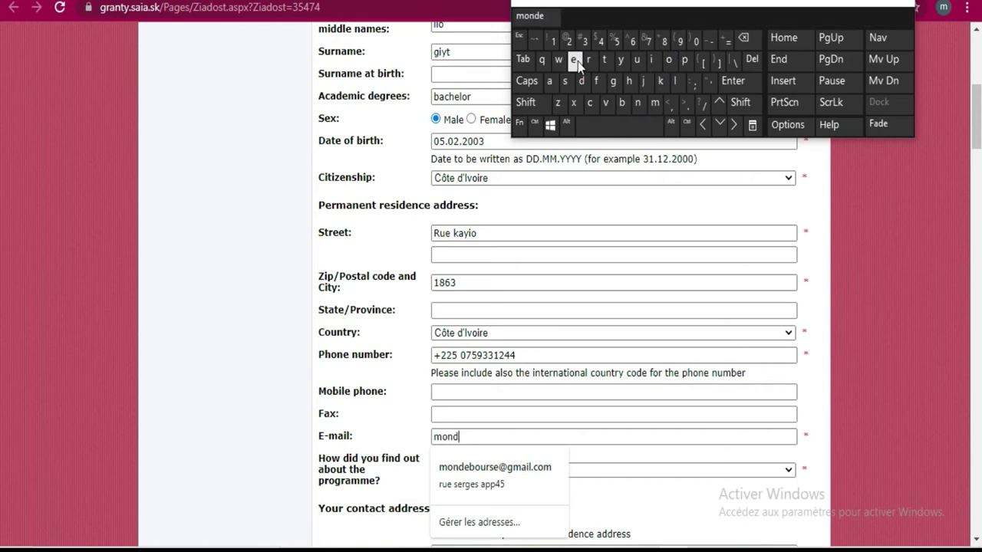
left_click(576, 60)
Complete the e-mail user name and insert the @ sign
left_click(622, 102)
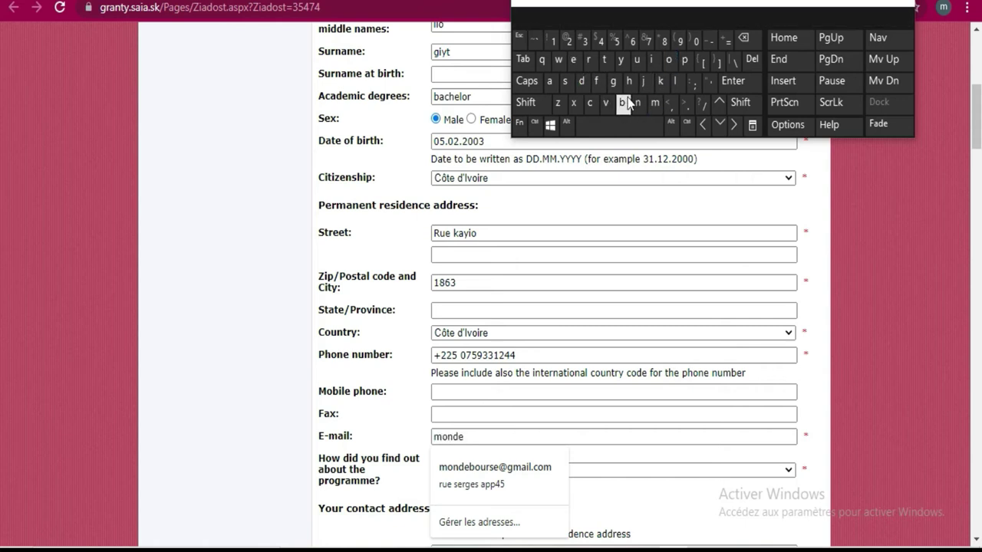
left_click(668, 61)
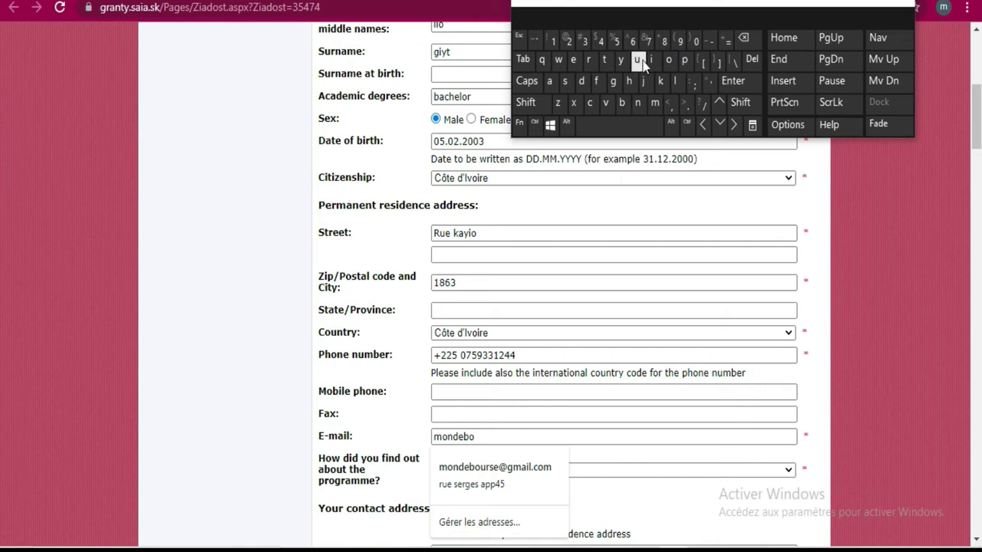
left_click(589, 60)
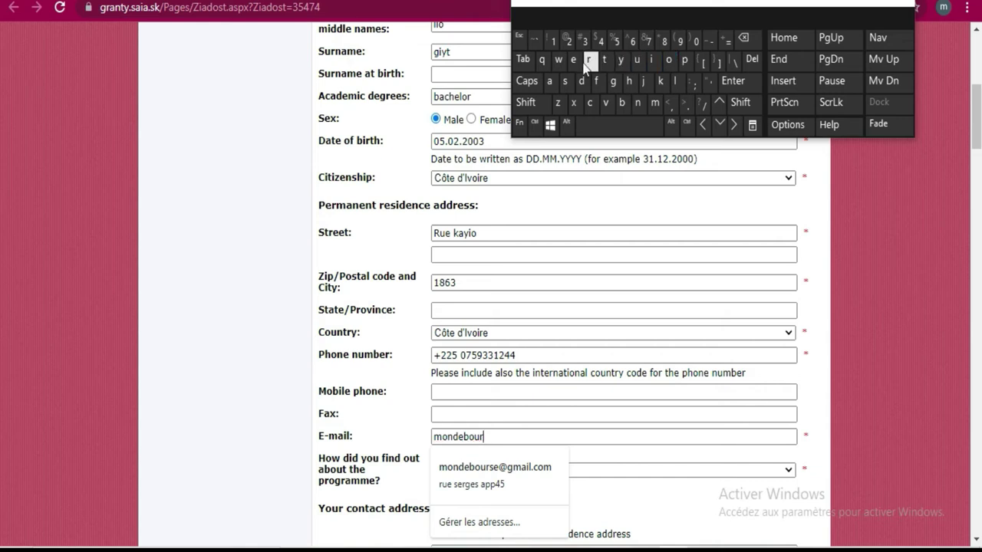
left_click(572, 81)
left_click(525, 102)
left_click(569, 41)
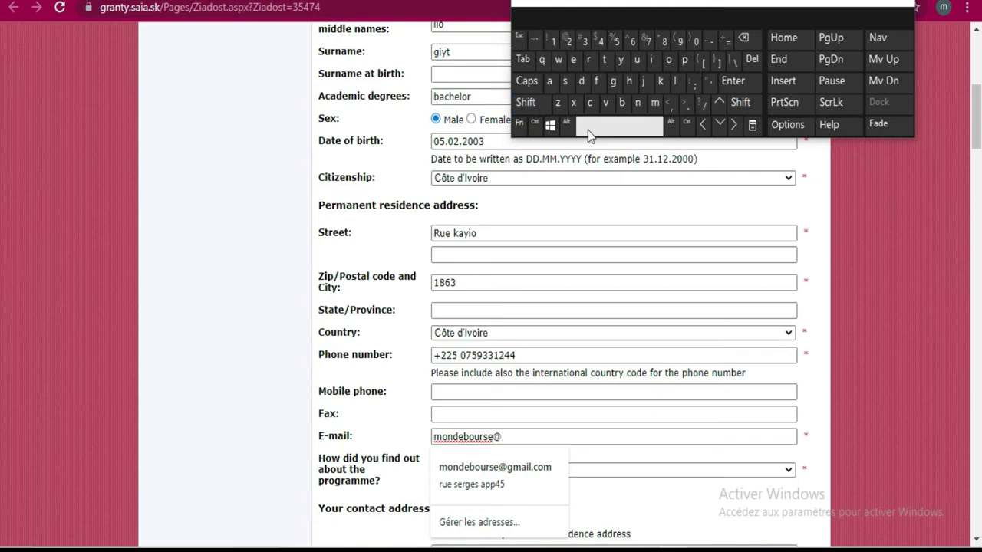
Type the e-mail domain and its dot ending to complete the address
left_click(610, 83)
left_click(654, 102)
left_click(555, 84)
left_click(654, 63)
left_click(673, 83)
left_click(684, 104)
left_click(589, 102)
left_click(654, 103)
scroll(645, 368, "down", 2)
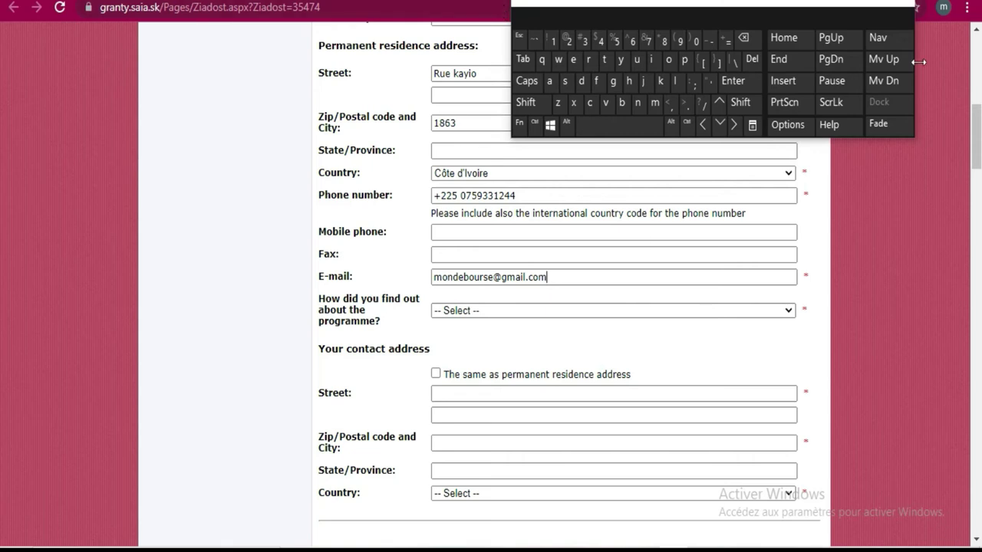
left_click(786, 313)
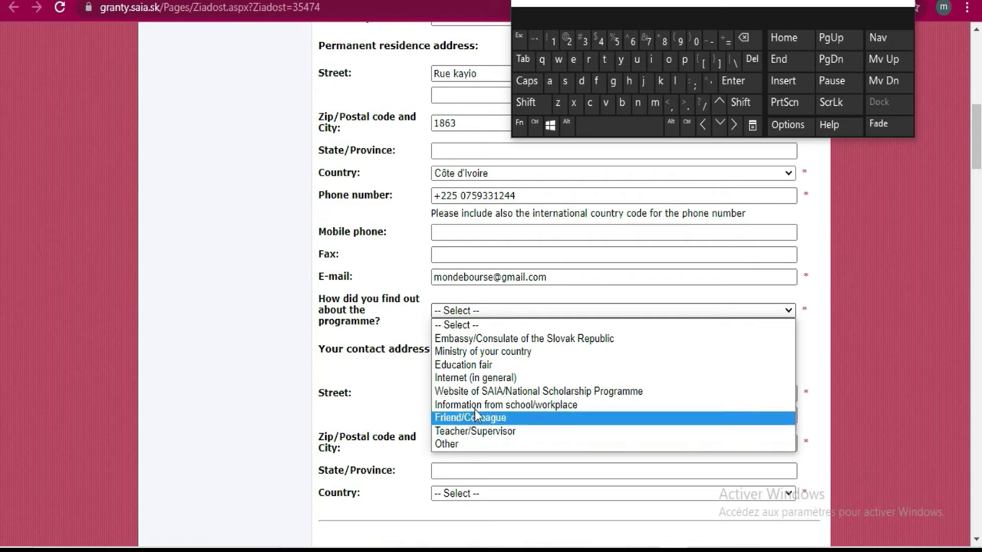
Select 'Internet (in general)' as how the programme was found
left_click(461, 377)
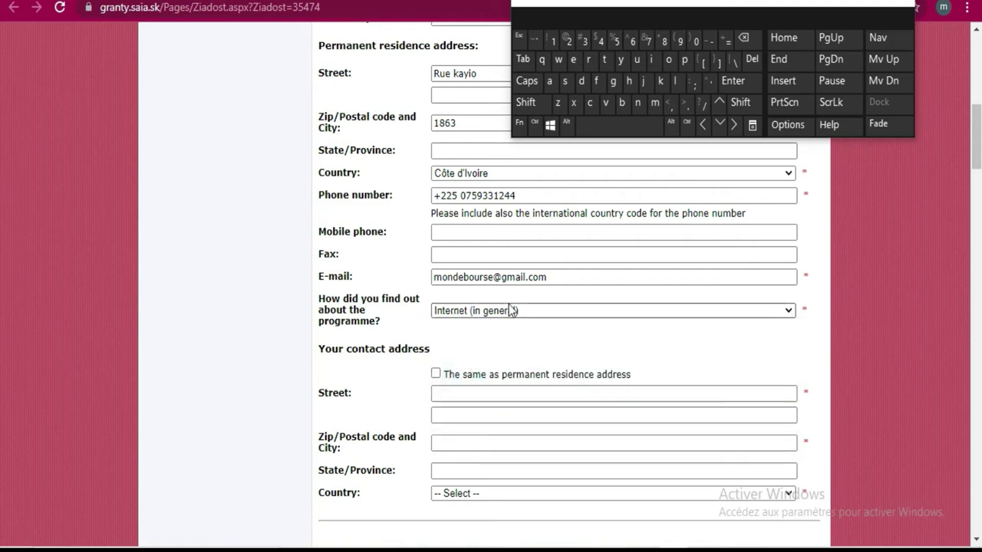
scroll(511, 309, "down", 1)
scroll(511, 309, "up", 1)
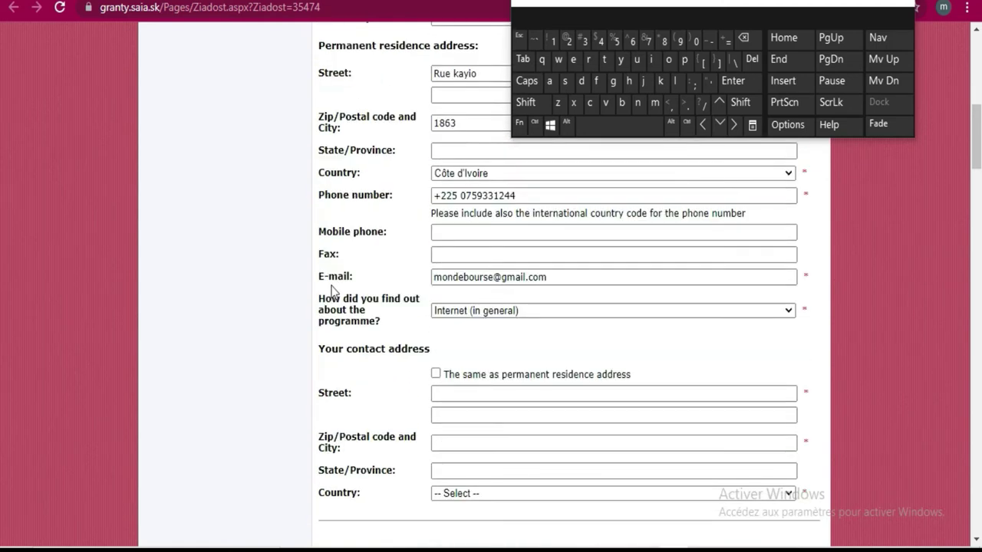
scroll(532, 357, "down", 1)
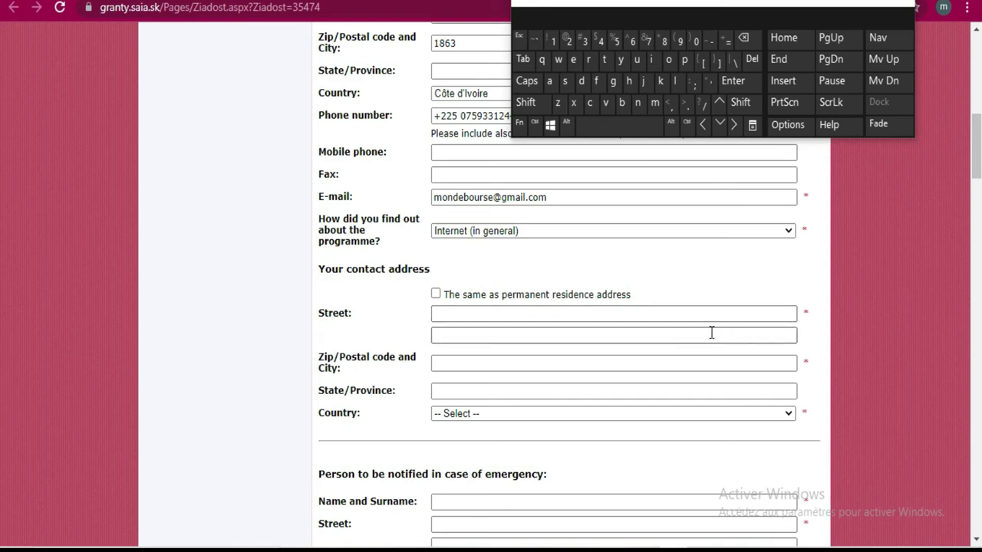
Tick 'The same as permanent residence address' for the contact address
left_click(476, 314)
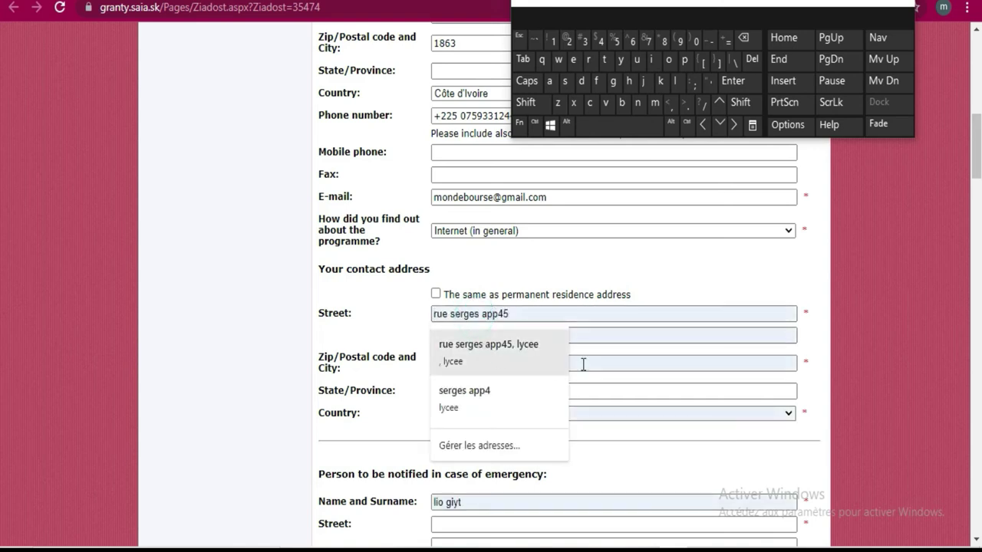
left_click(645, 367)
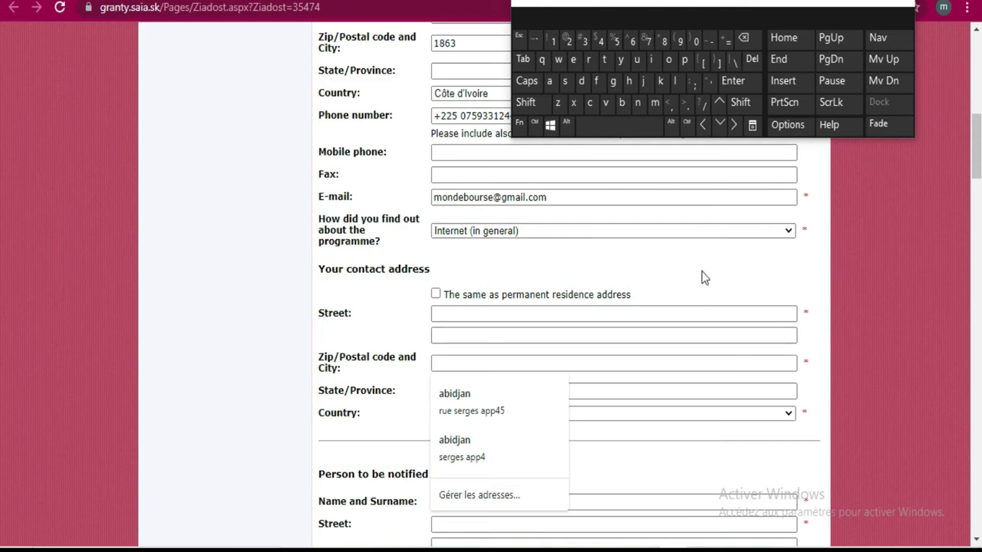
left_click(436, 294)
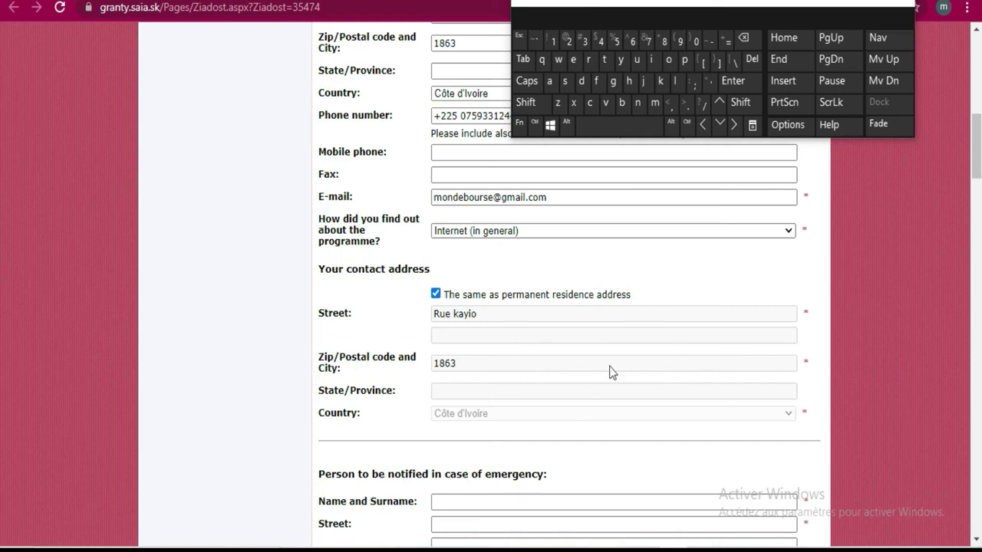
left_click(436, 296)
left_click(439, 303)
left_click(436, 294)
scroll(671, 283, "down", 3)
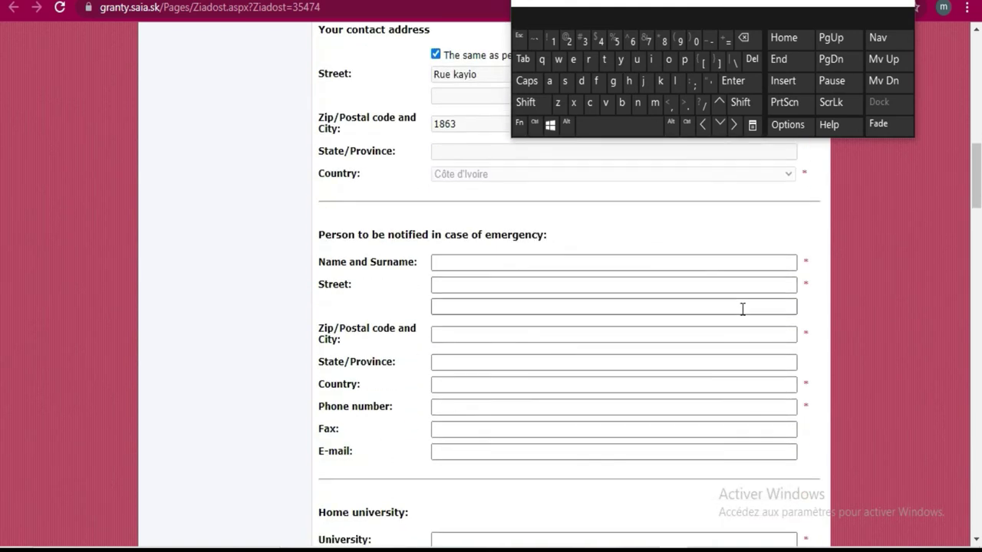
Enter the emergency contact's name
left_click(532, 261)
left_click(616, 270)
left_click(623, 105)
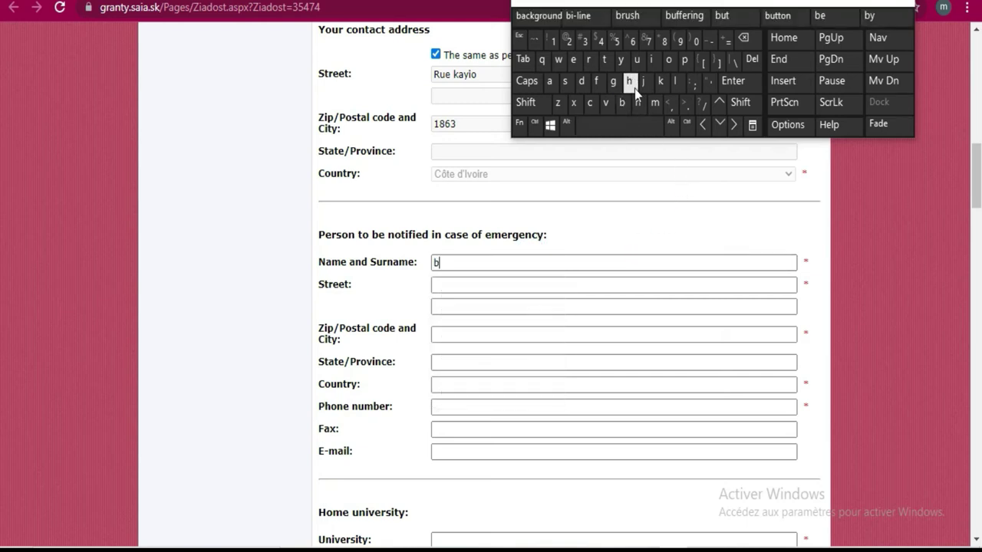
left_click(652, 62)
left_click(668, 60)
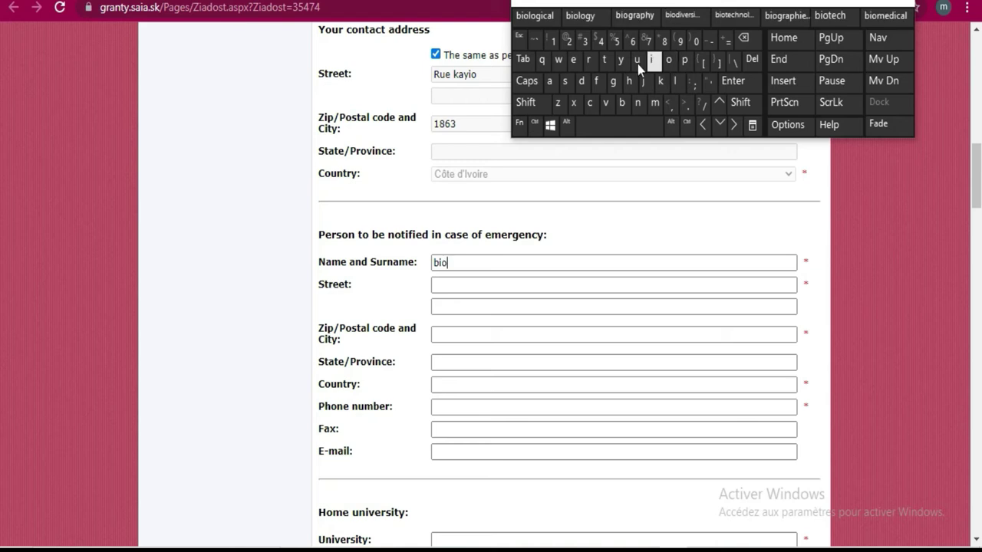
Enter the emergency contact's street
left_click(565, 285)
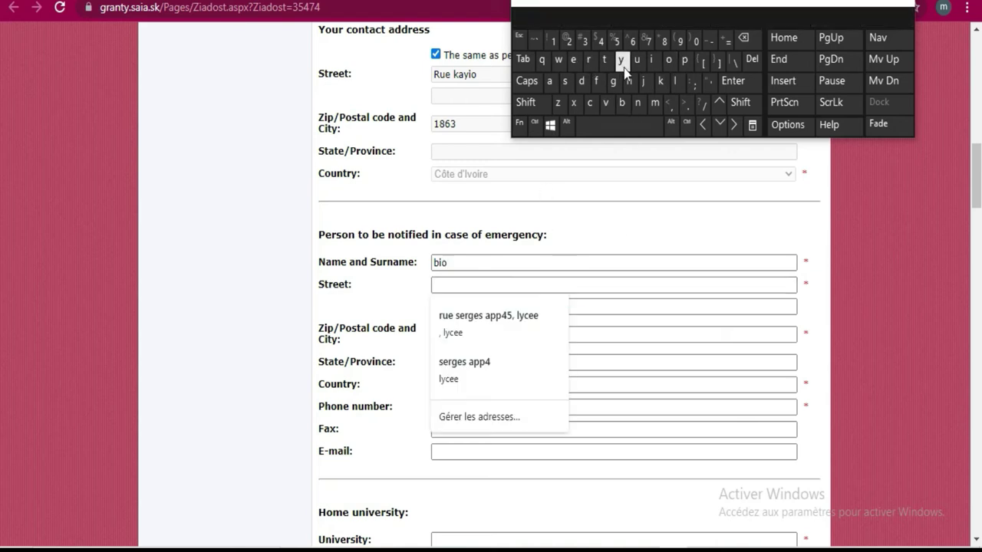
left_click(555, 81)
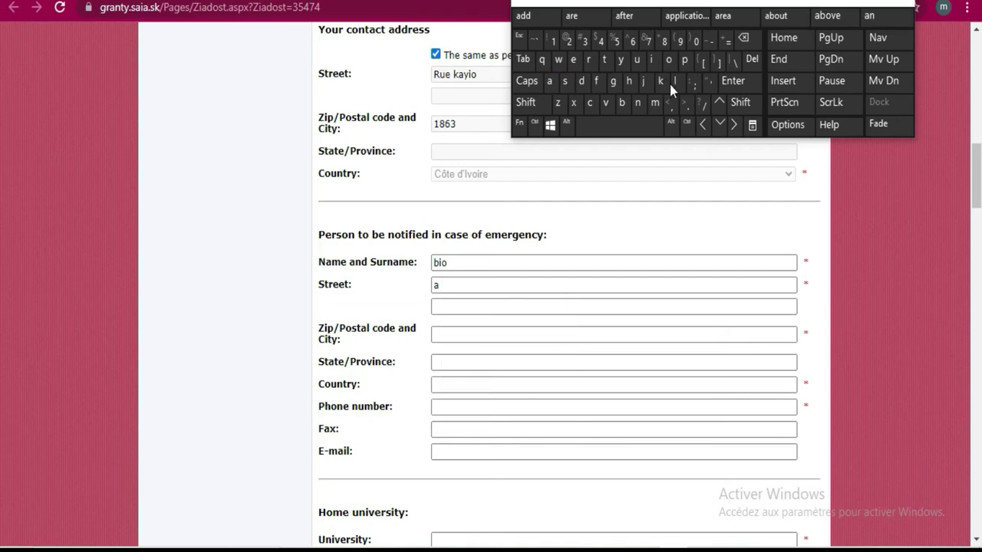
left_click(660, 81)
left_click(549, 81)
left_click(656, 104)
left_click(655, 60)
left_click(549, 81)
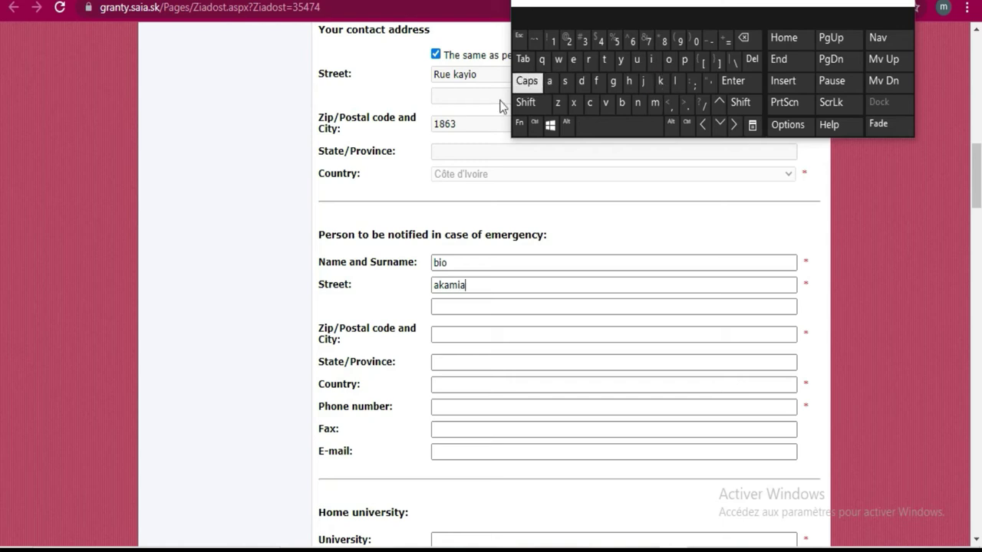
Enter the emergency contact's zip code
left_click(504, 330)
left_click(553, 41)
left_click(664, 41)
left_click(633, 40)
left_click(585, 41)
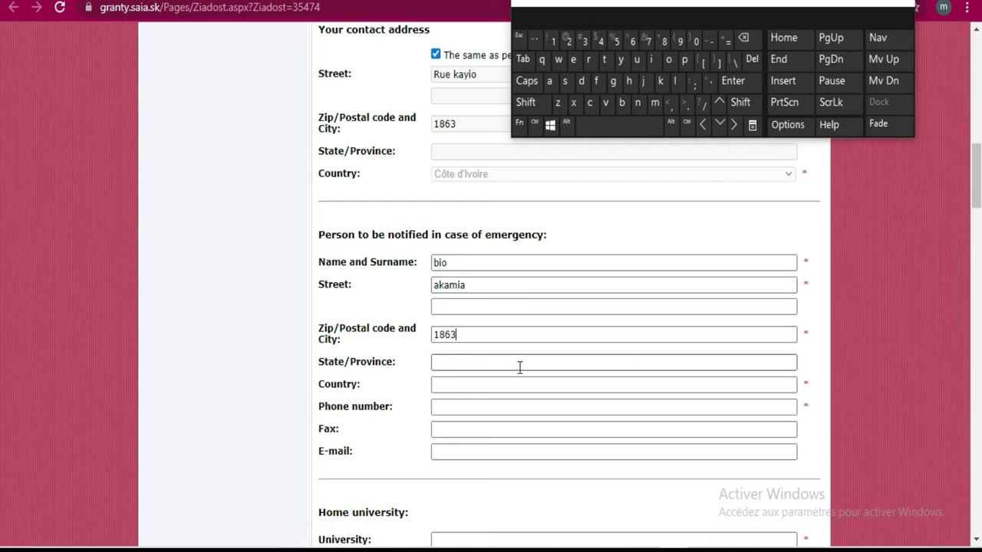
Set the emergency contact's country to cote d'ivoire
left_click(482, 385)
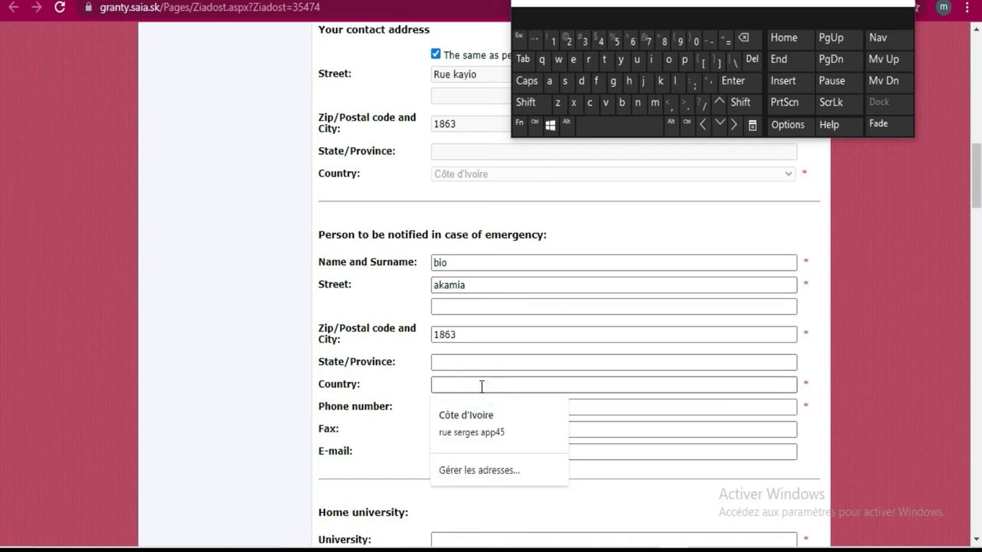
left_click(589, 102)
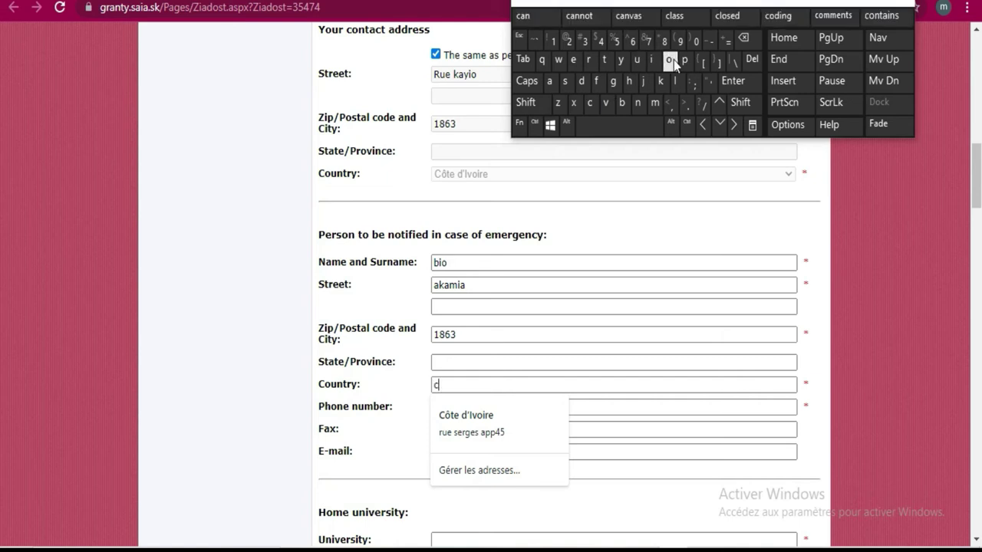
left_click(670, 60)
left_click(605, 59)
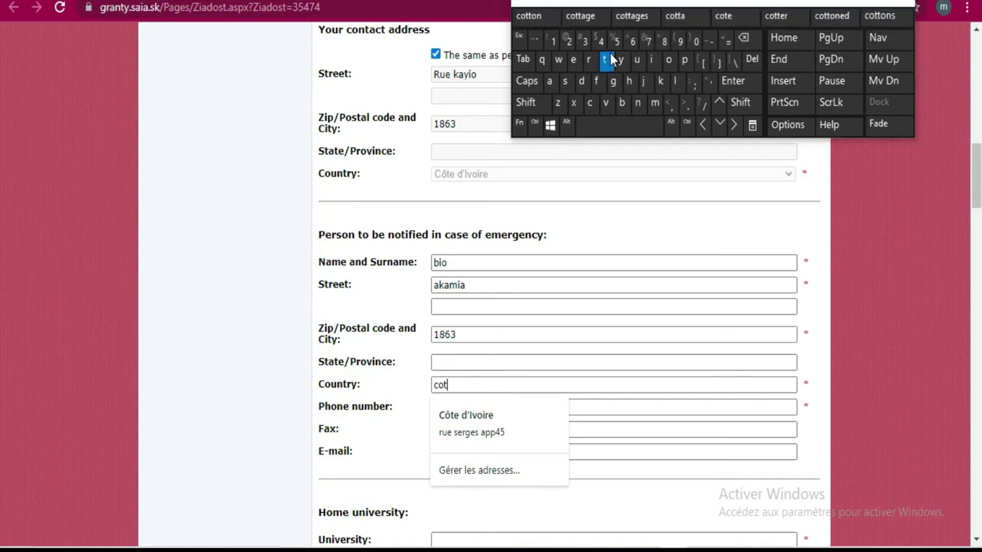
left_click(576, 60)
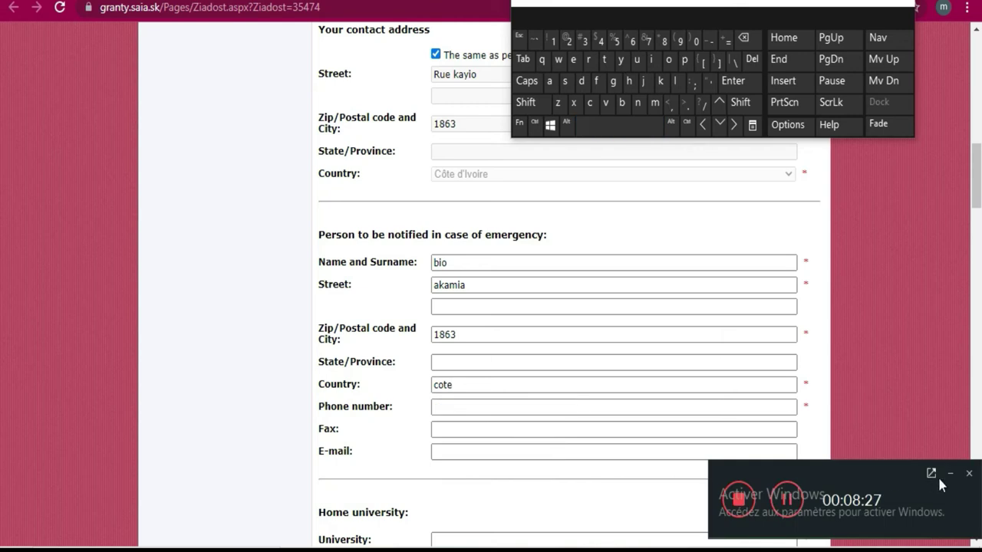
left_click(951, 474)
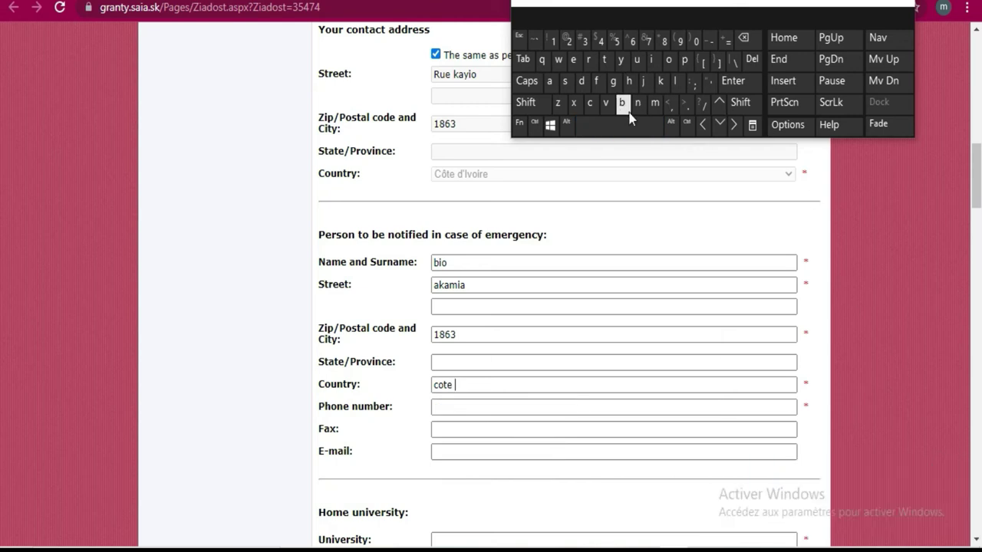
left_click(580, 80)
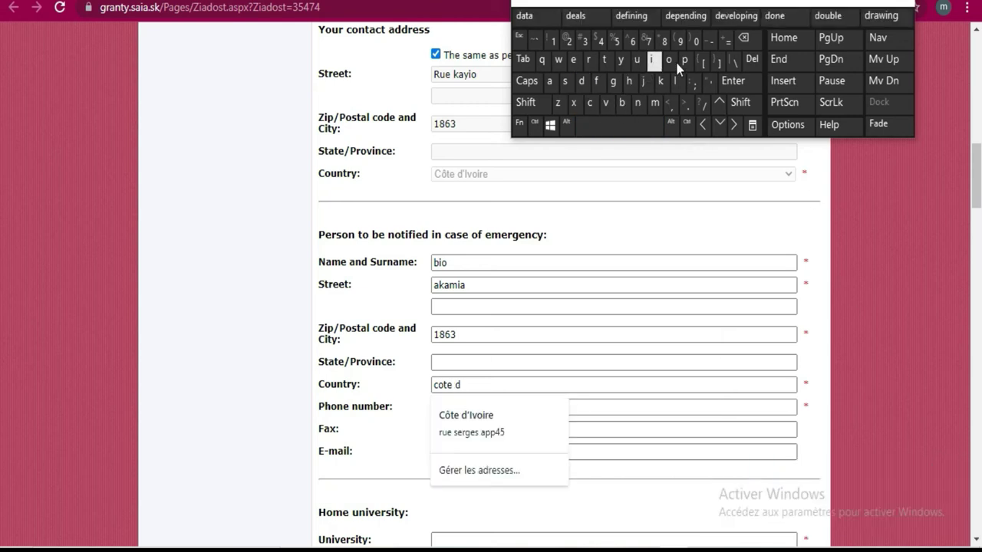
left_click(710, 85)
left_click(654, 59)
left_click(606, 102)
left_click(655, 61)
left_click(577, 61)
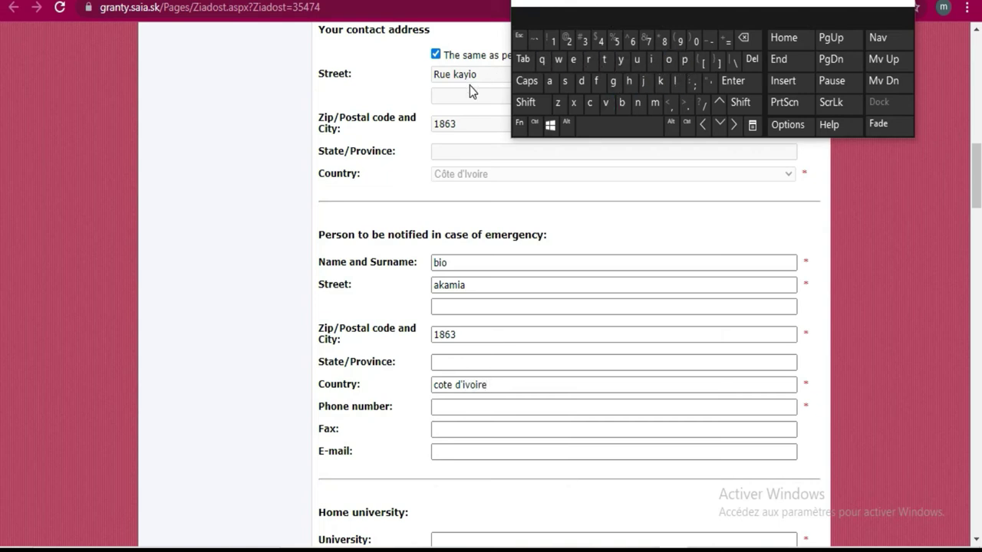
Enter the emergency contact's phone number with a + international prefix
left_click(478, 409)
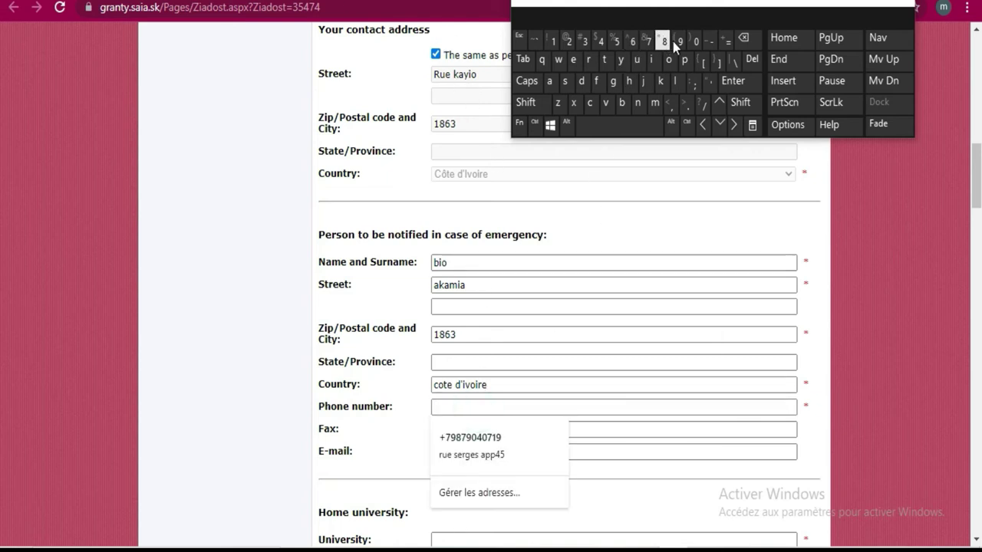
left_click(529, 102)
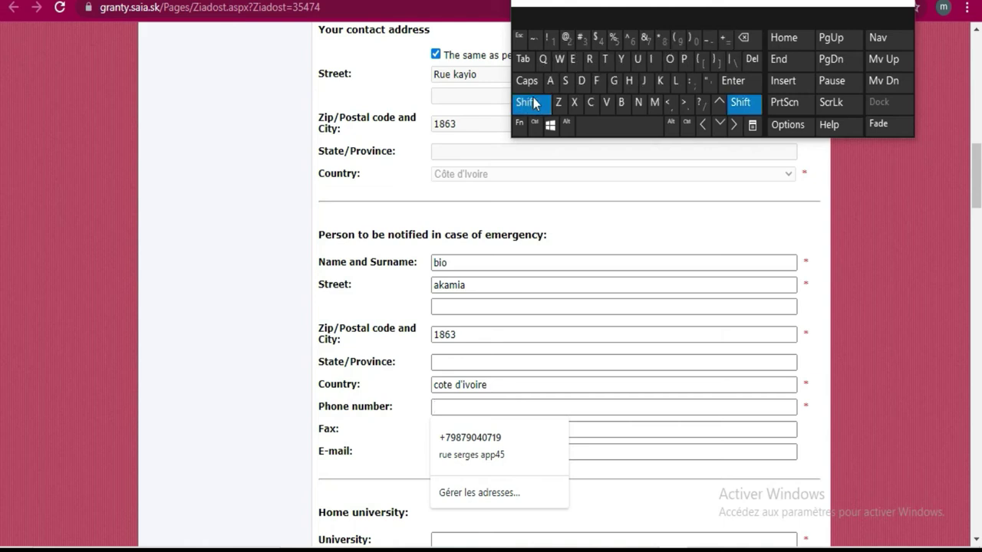
left_click(725, 38)
left_click(569, 40)
left_click(569, 40)
left_click(692, 49)
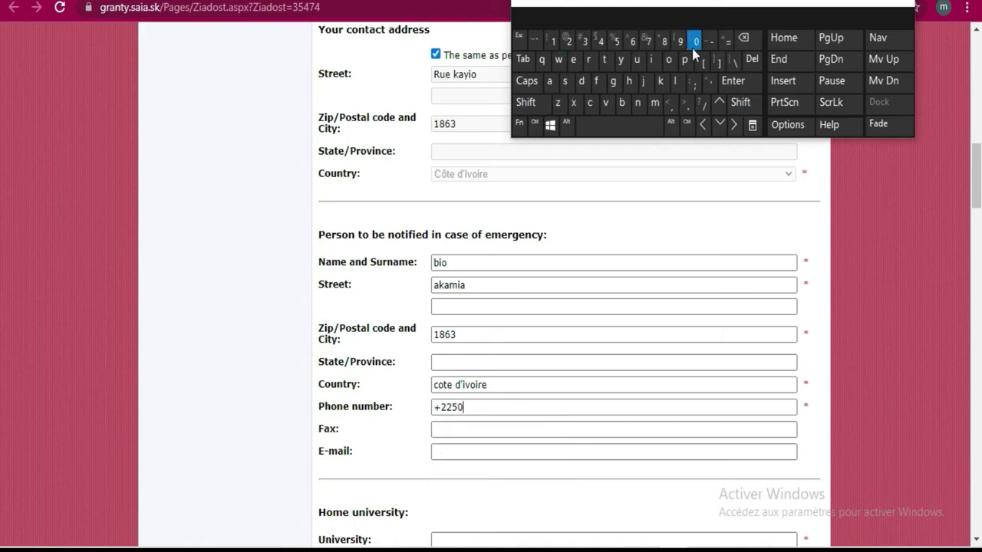
left_click(635, 43)
left_click(588, 41)
left_click(514, 434)
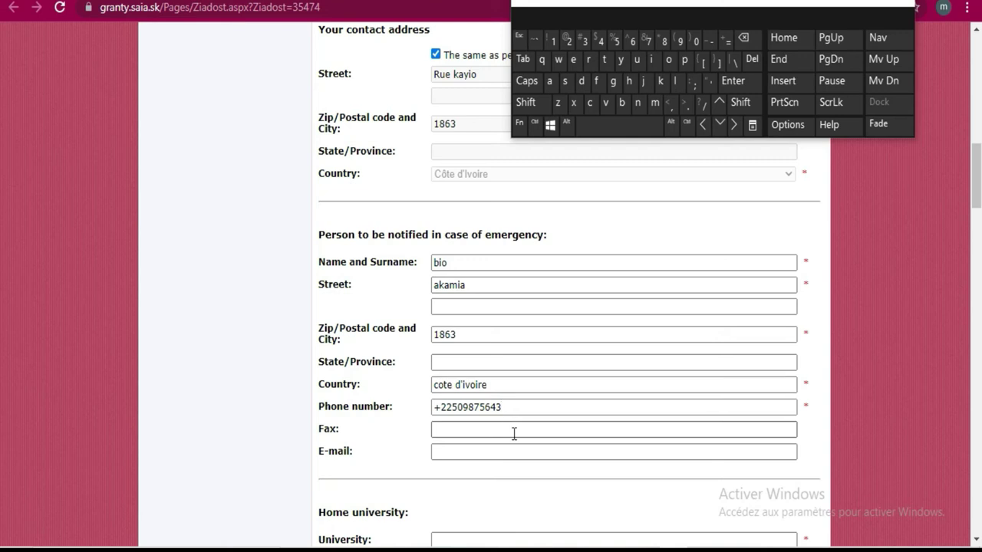
left_click(444, 430)
left_click(449, 451)
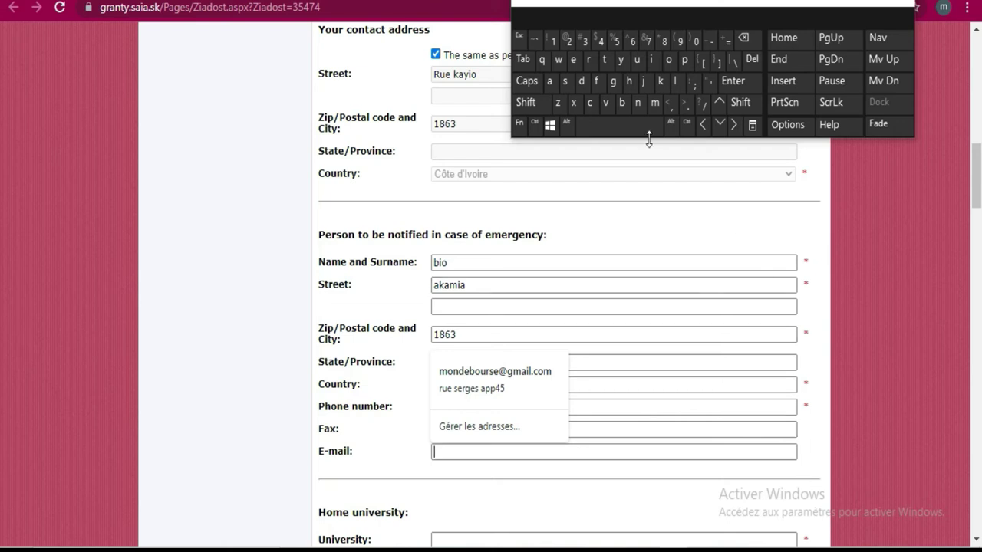
scroll(681, 290, "down", 6)
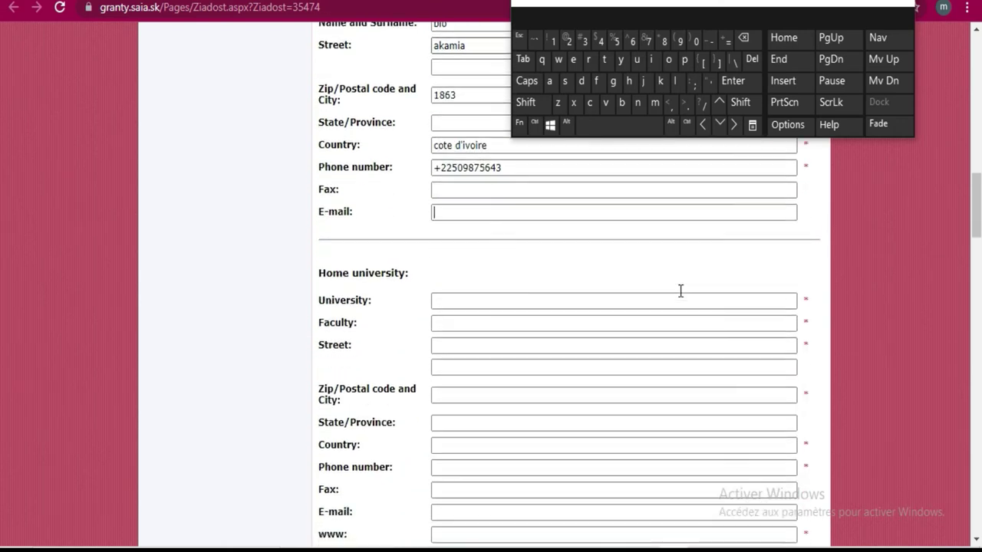
scroll(680, 297, "up", 3)
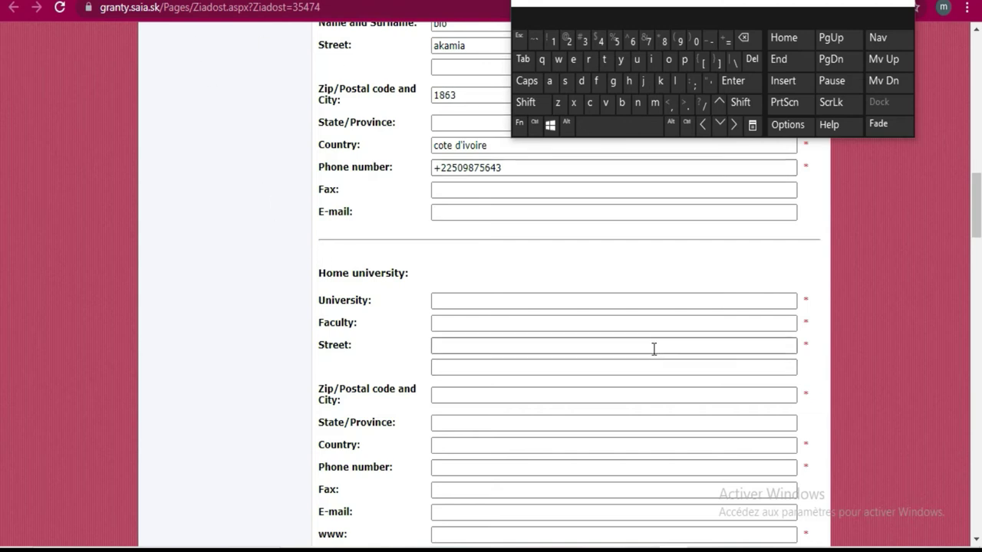
scroll(616, 318, "down", 5)
scroll(615, 313, "down", 5)
scroll(614, 313, "up", 6)
scroll(615, 312, "down", 5)
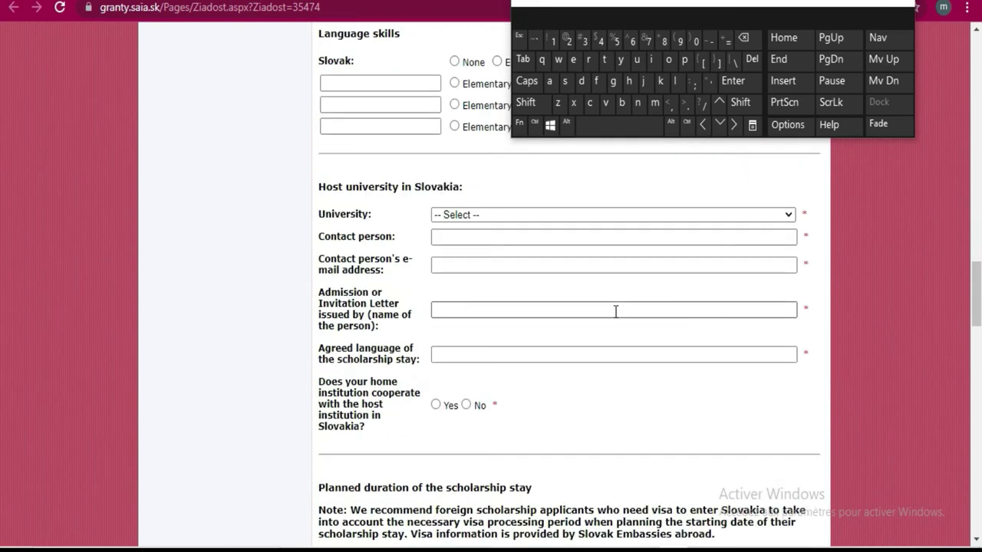
scroll(615, 312, "up", 8)
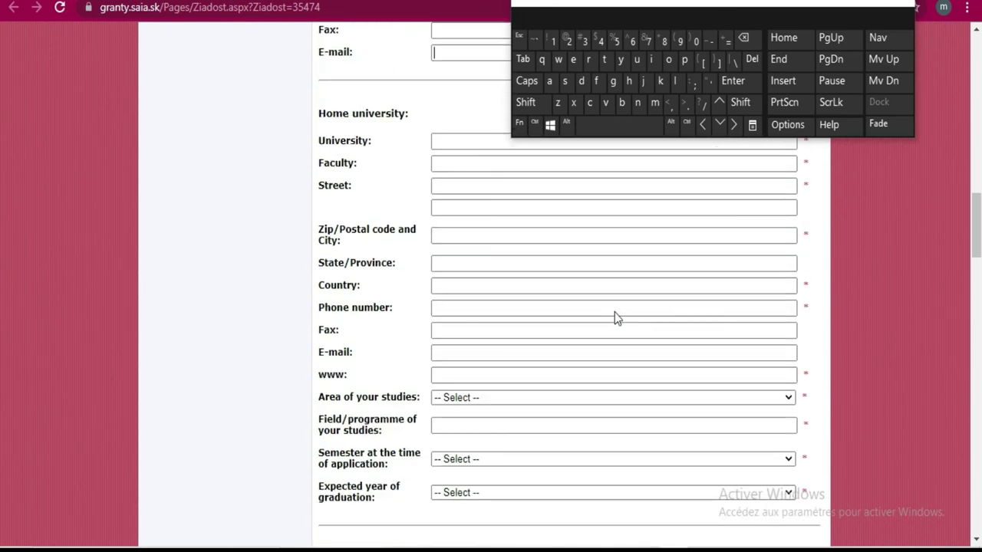
Enter ufhb as the home university name
left_click(441, 220)
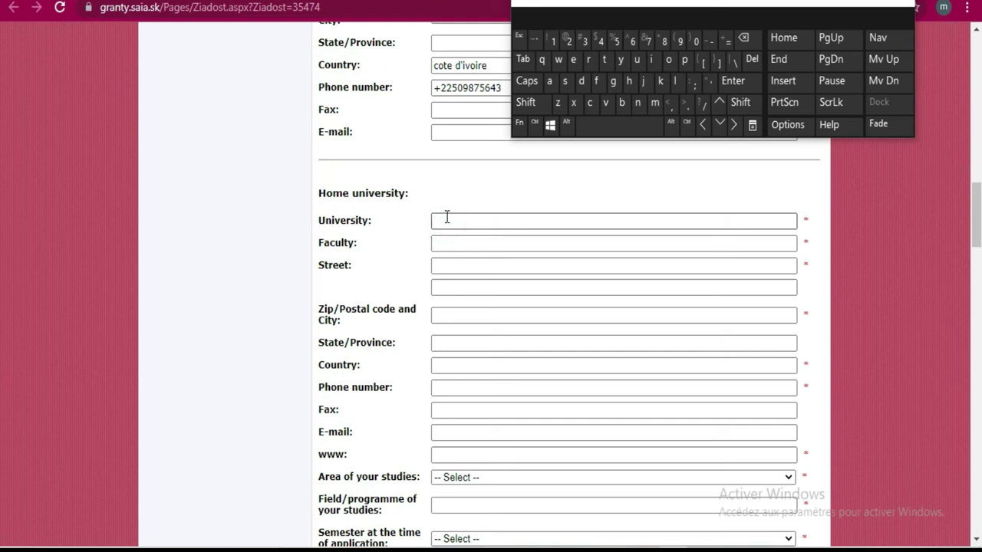
left_click(638, 62)
left_click(597, 81)
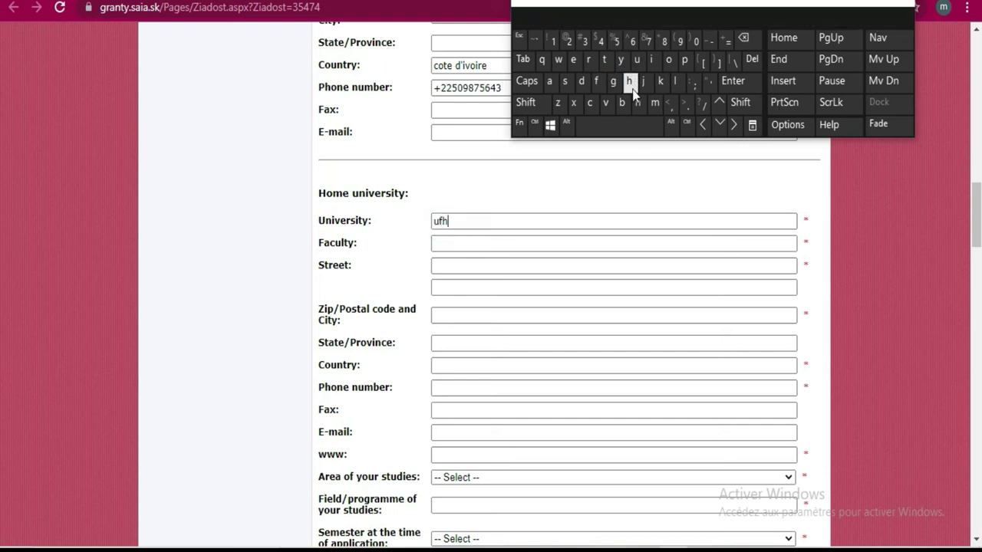
left_click(478, 222)
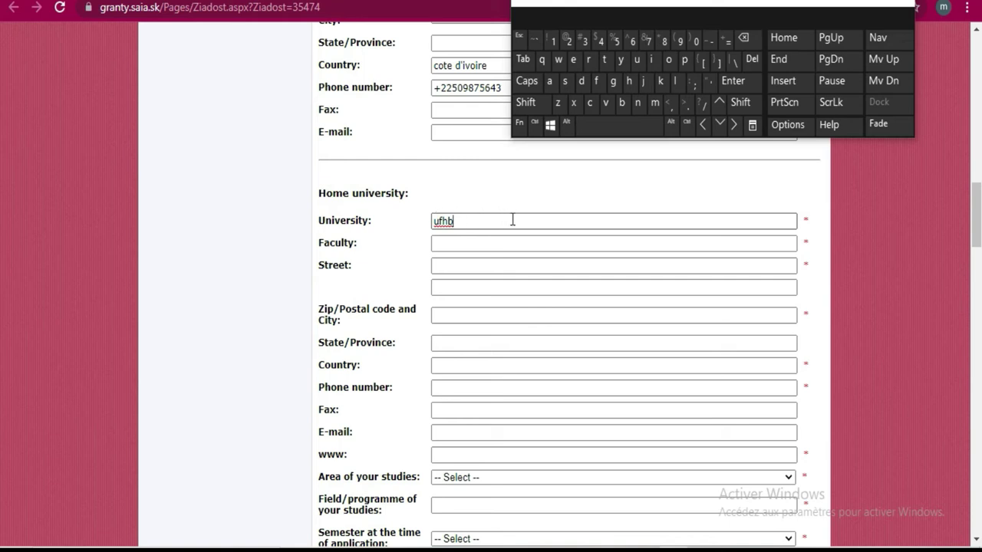
Start the Faculty field with 'Mathematics', completed from the word suggestions
left_click(468, 244)
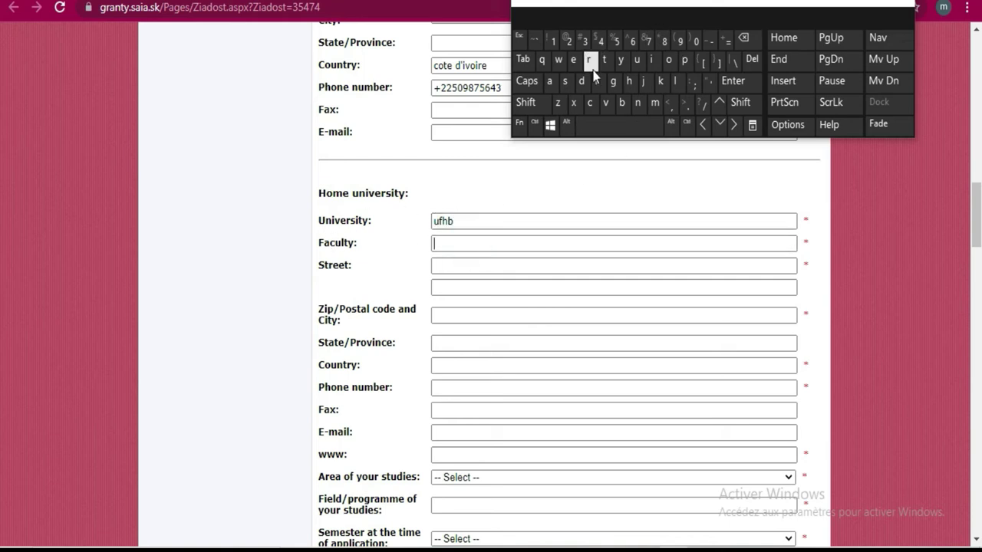
left_click(524, 103)
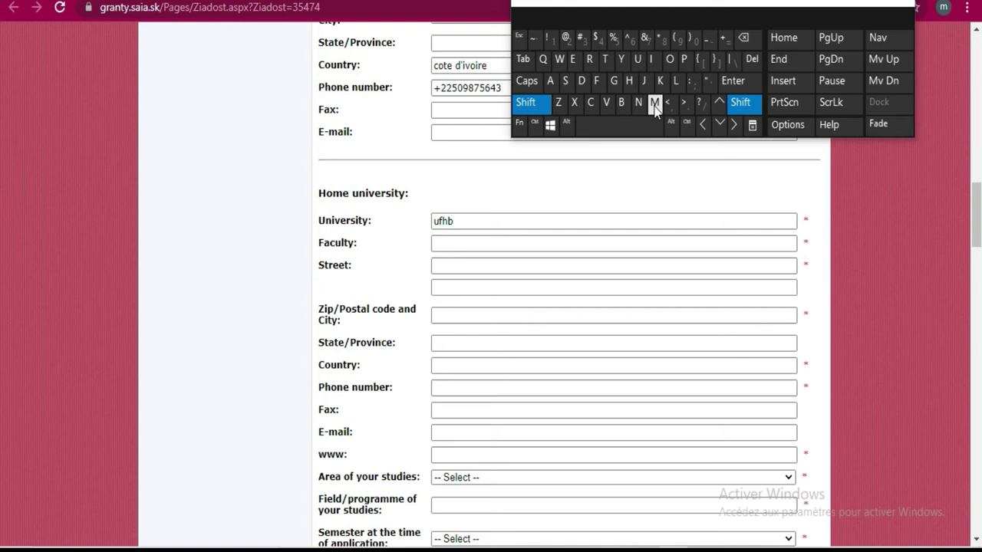
left_click(655, 104)
left_click(549, 82)
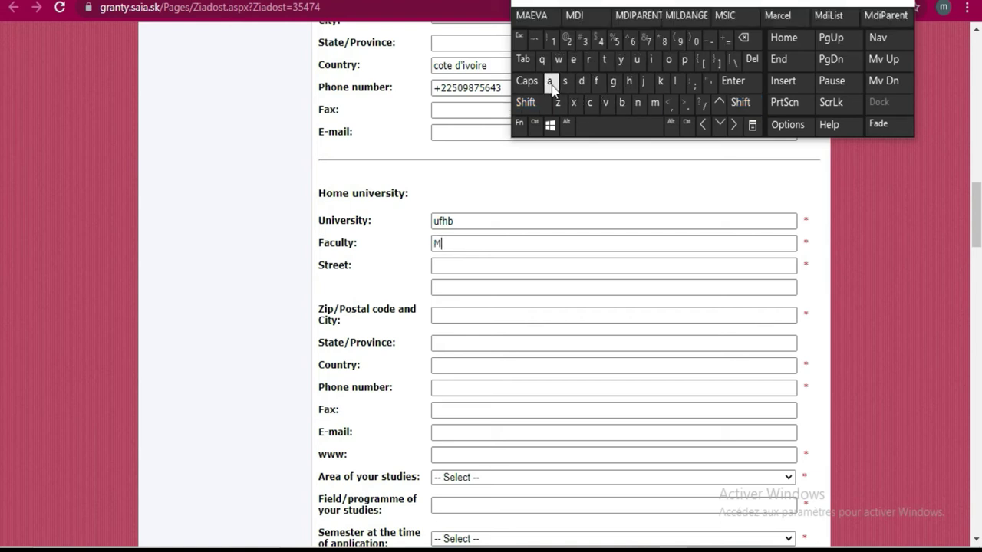
left_click(604, 59)
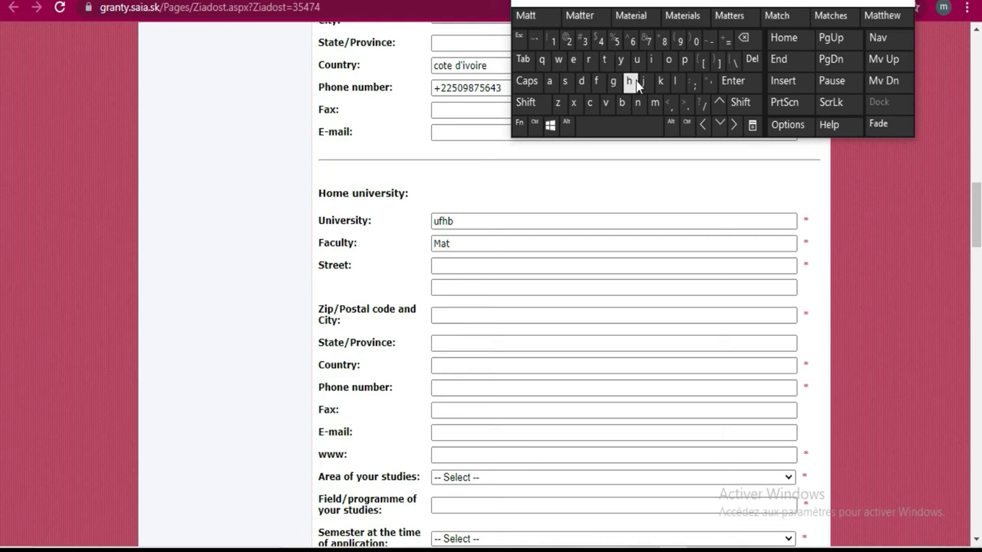
left_click(636, 81)
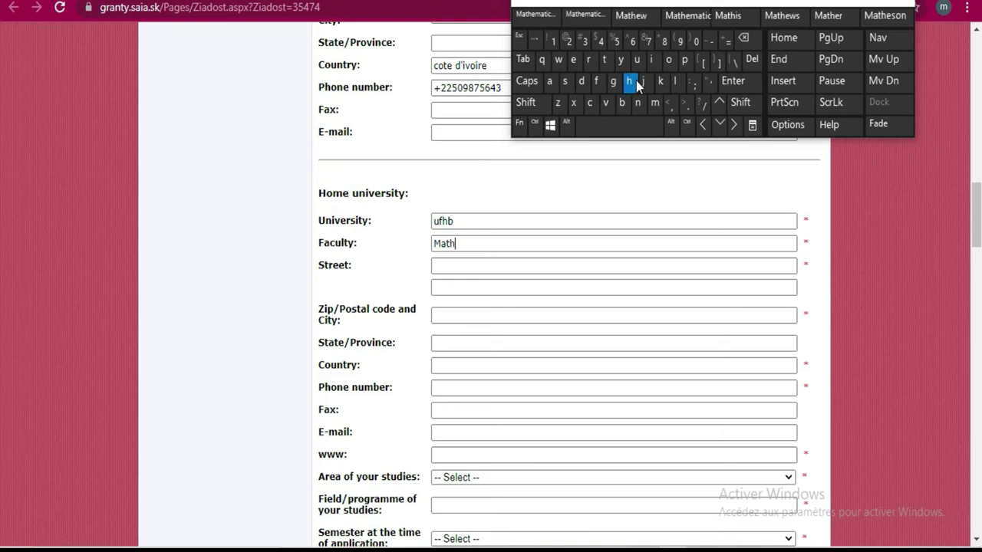
left_click(580, 59)
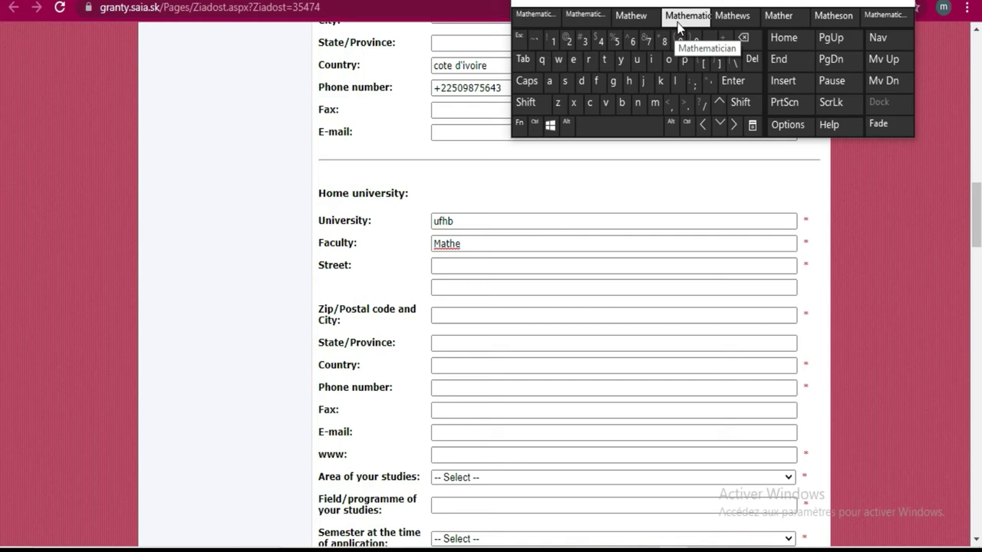
left_click(548, 19)
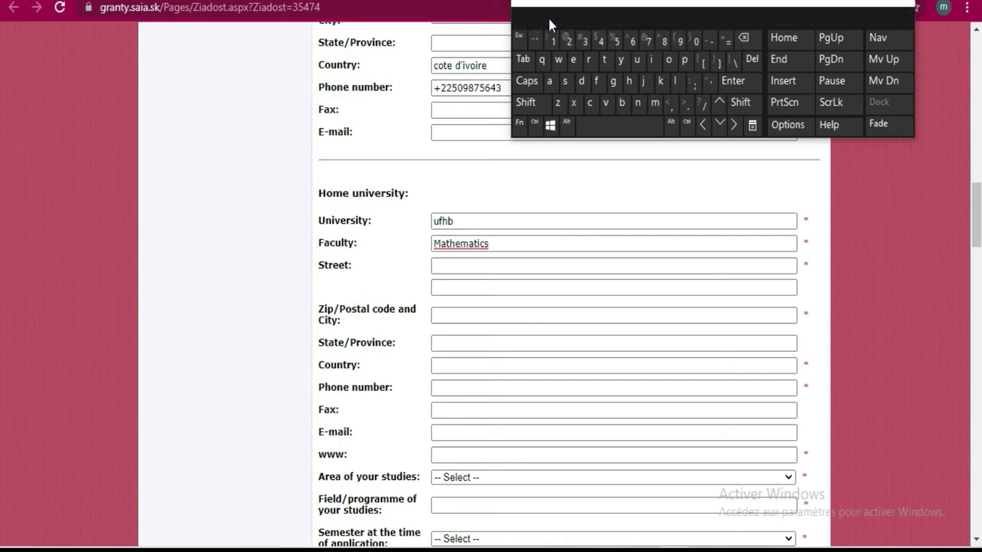
Add 'and physics' so the faculty reads 'Mathematics and physics'
left_click(551, 81)
left_click(638, 102)
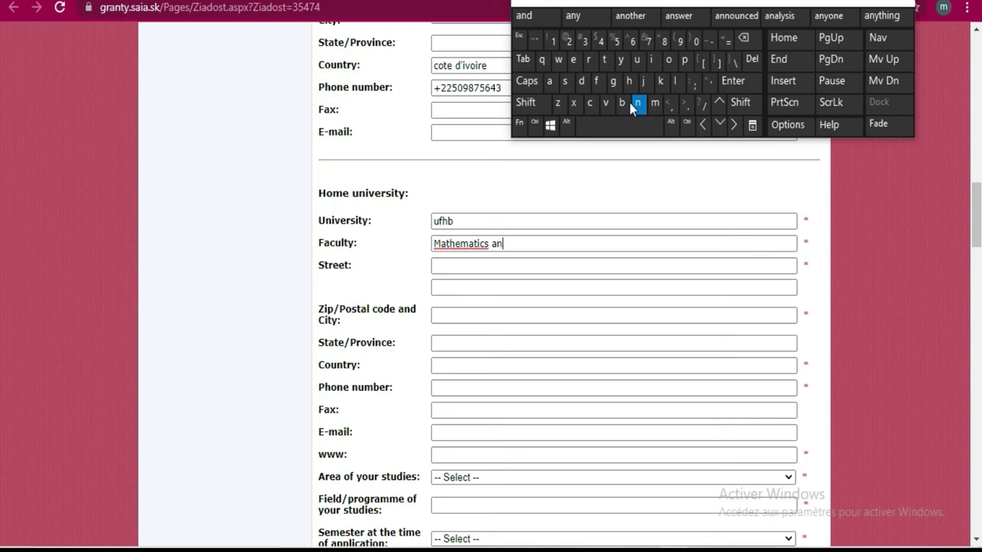
left_click(585, 80)
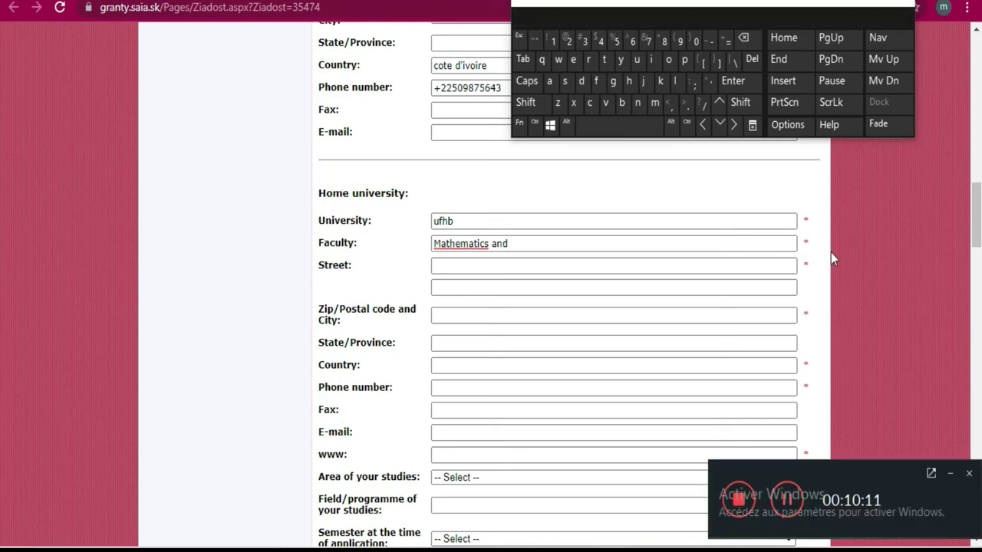
left_click(950, 474)
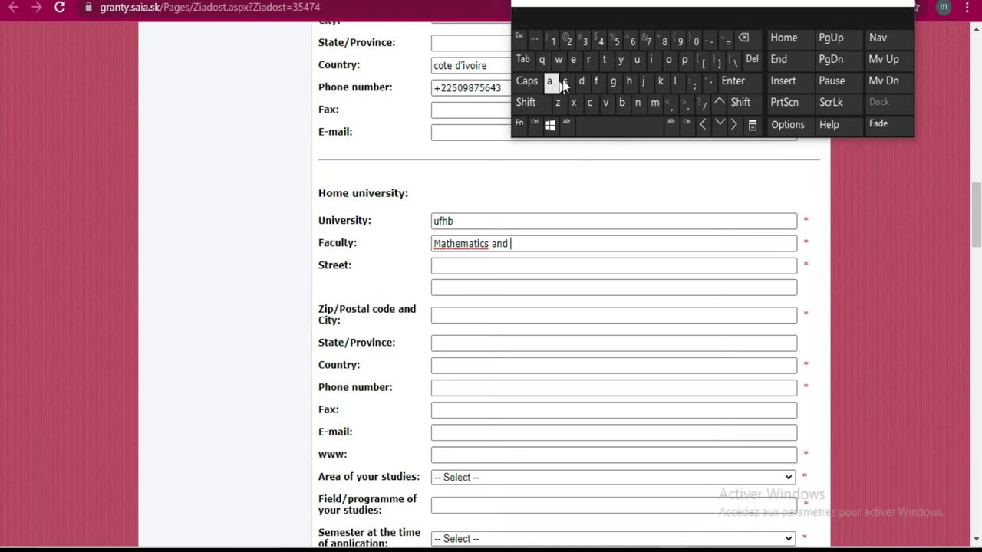
left_click(684, 60)
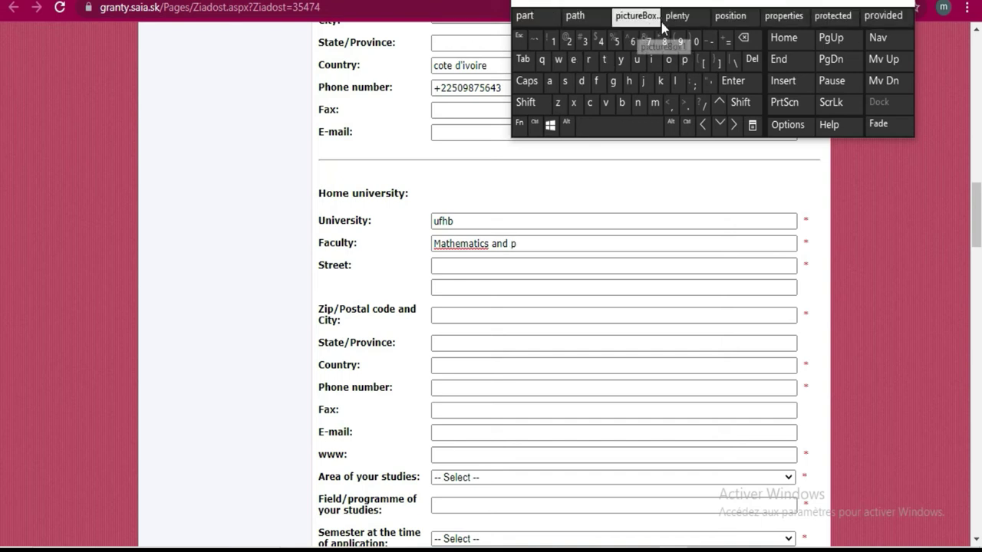
left_click(629, 81)
left_click(622, 64)
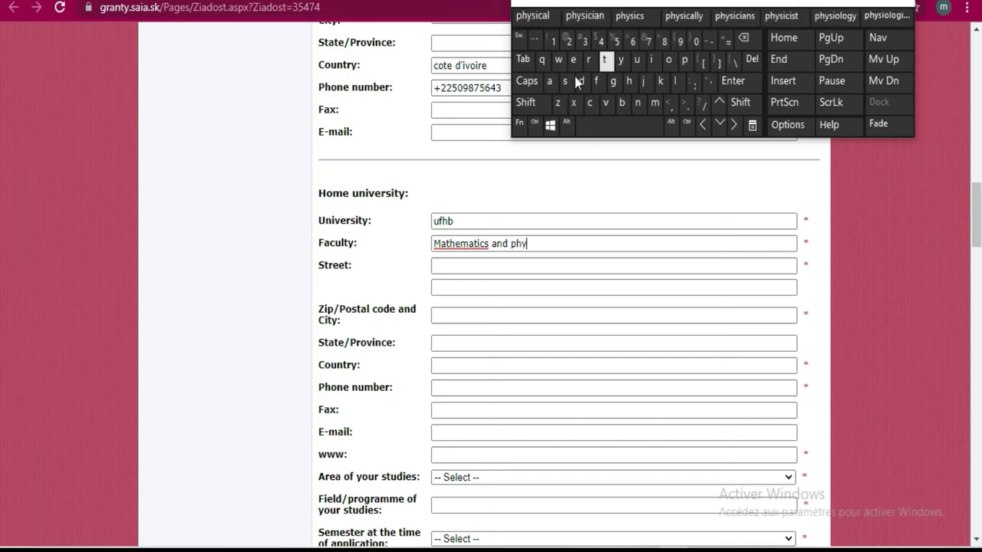
left_click(568, 81)
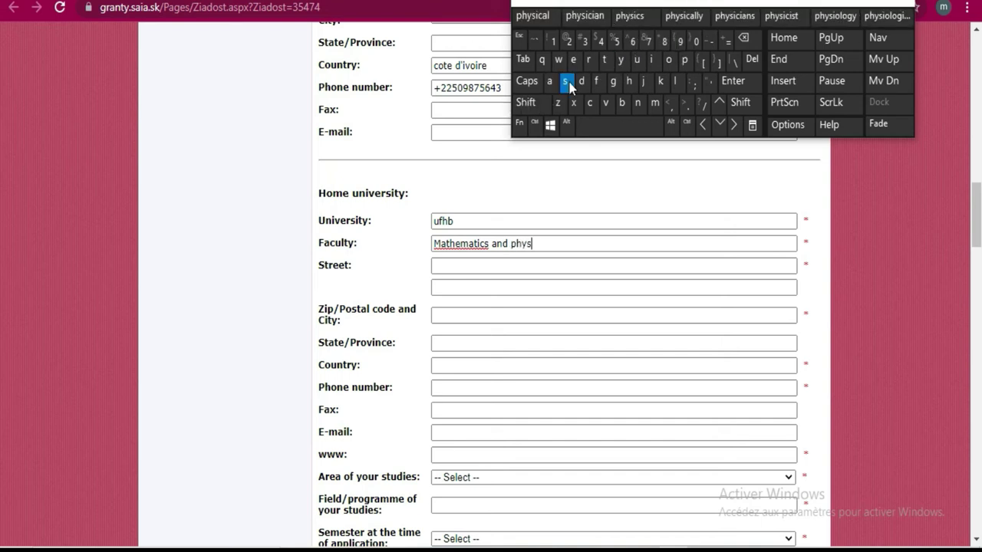
left_click(652, 16)
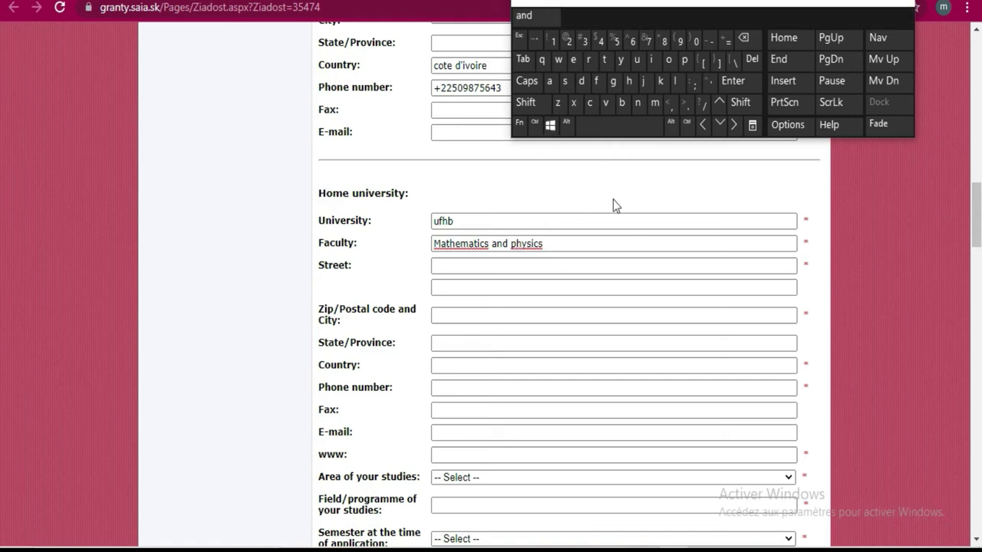
left_click(491, 265)
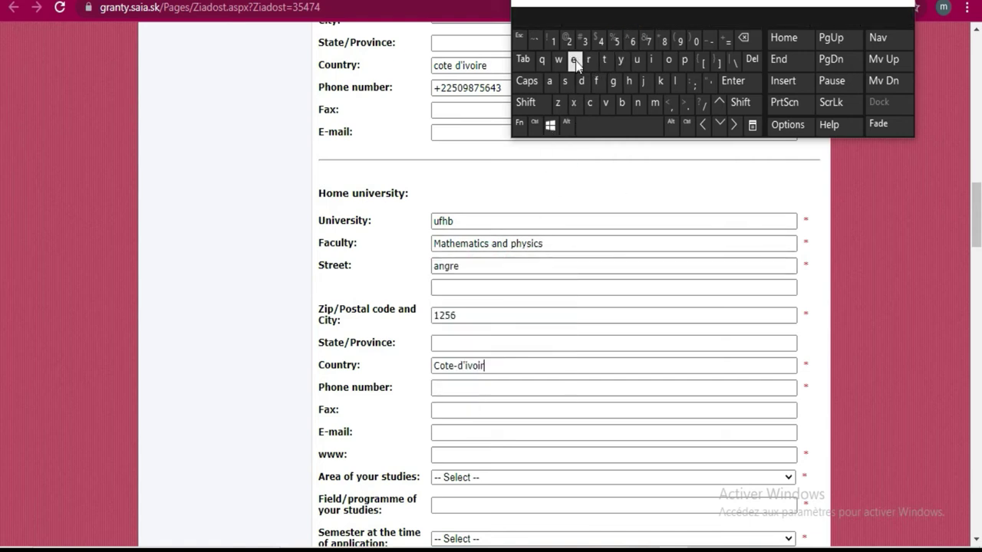
Finish the country Cote-d'ivoire and enter the university phone number with a + prefix
left_click(575, 62)
left_click(614, 390)
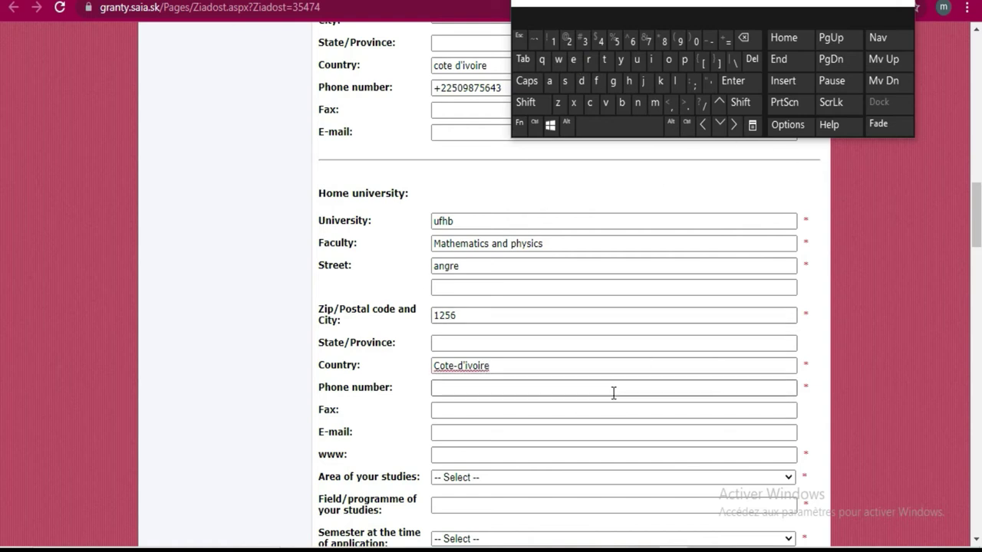
left_click(613, 388)
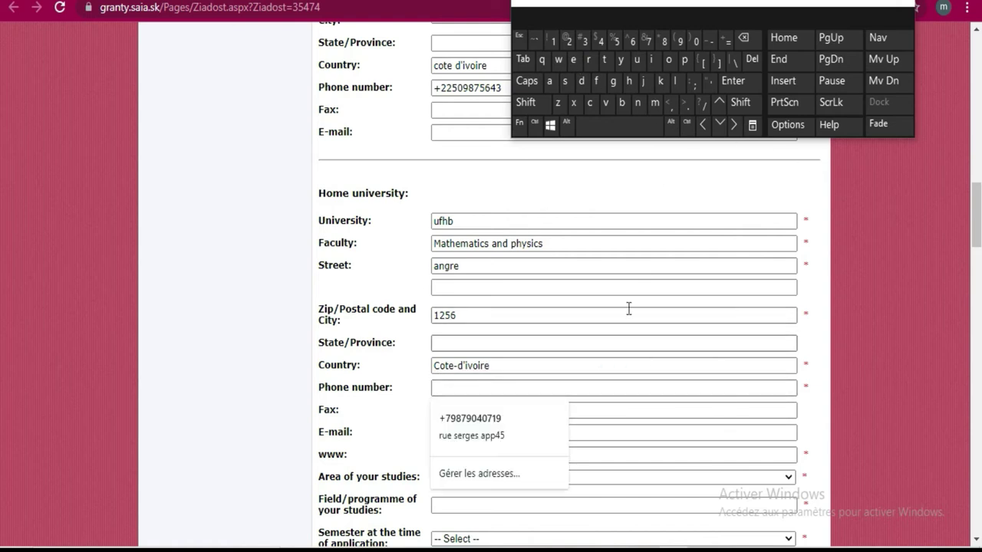
left_click(530, 105)
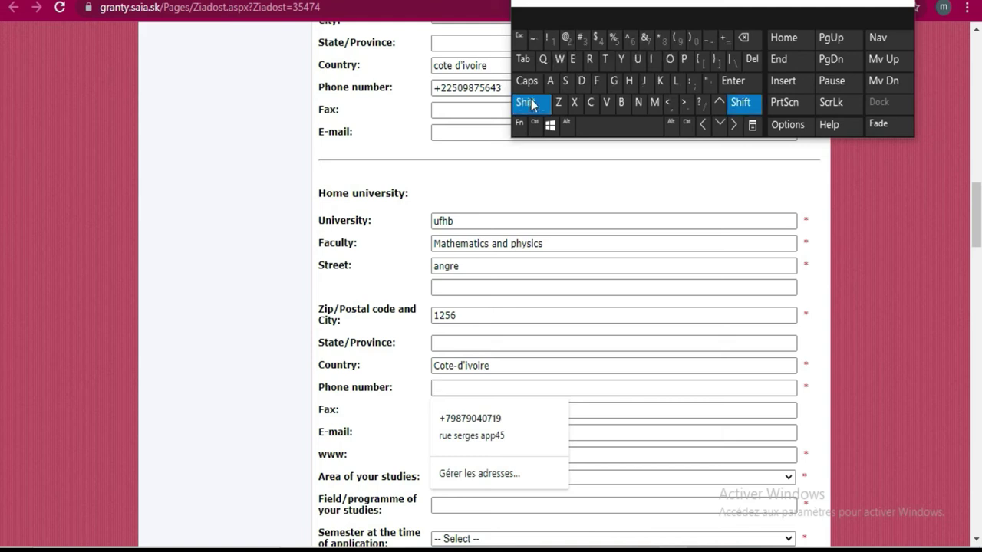
left_click(724, 40)
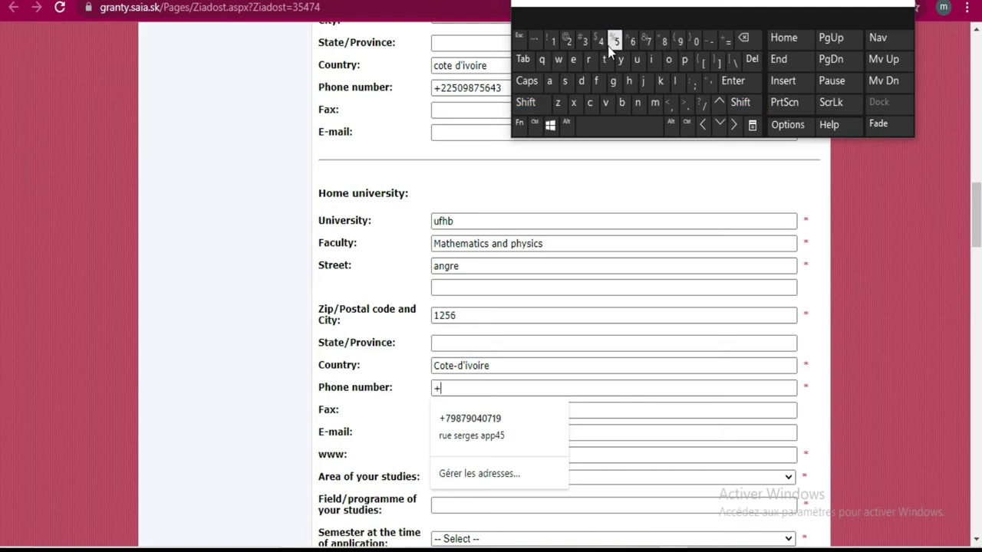
left_click(564, 43)
left_click(565, 43)
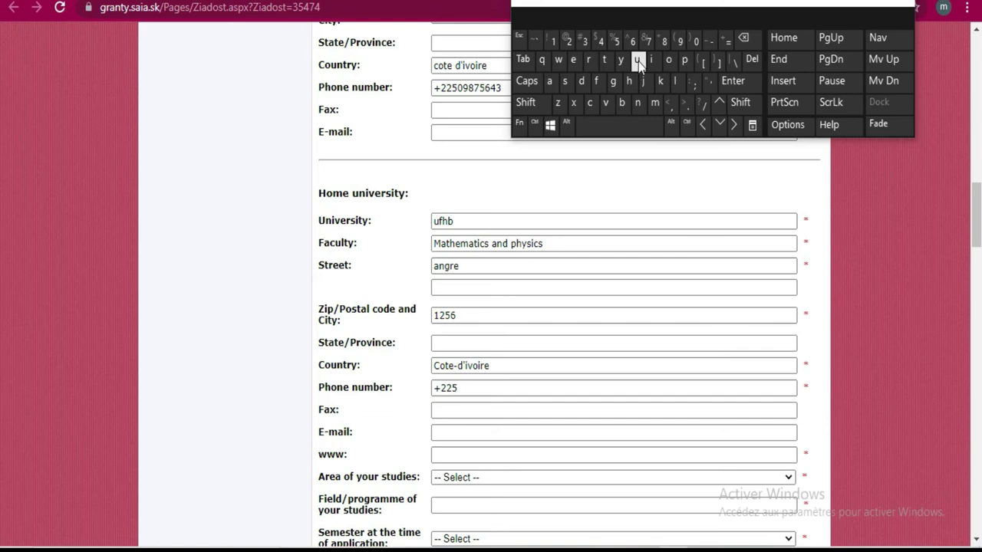
left_click(697, 43)
left_click(681, 43)
left_click(665, 42)
left_click(649, 42)
left_click(616, 42)
left_click(631, 43)
left_click(602, 42)
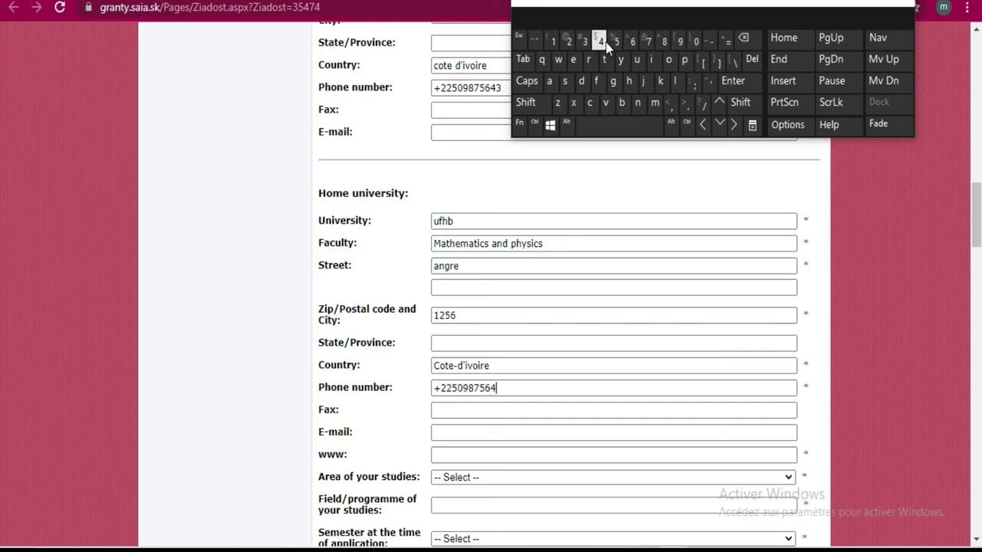
left_click(612, 42)
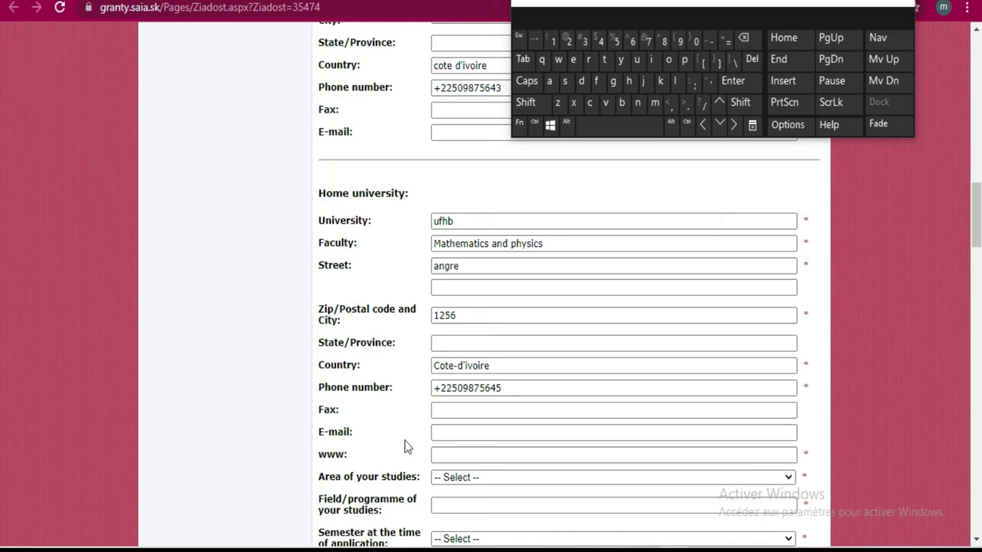
Enter ufhb.ci as the university website
left_click(442, 453)
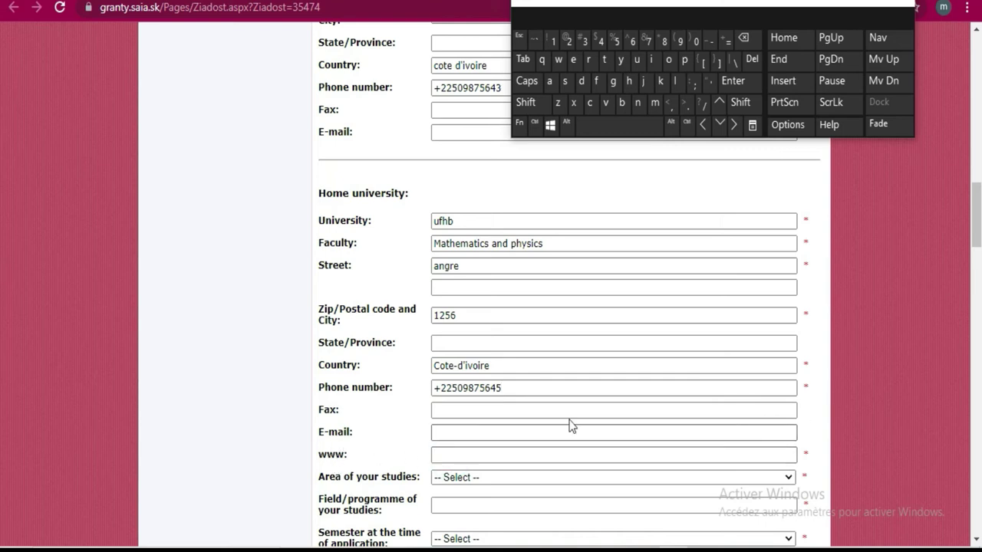
left_click(638, 61)
left_click(596, 81)
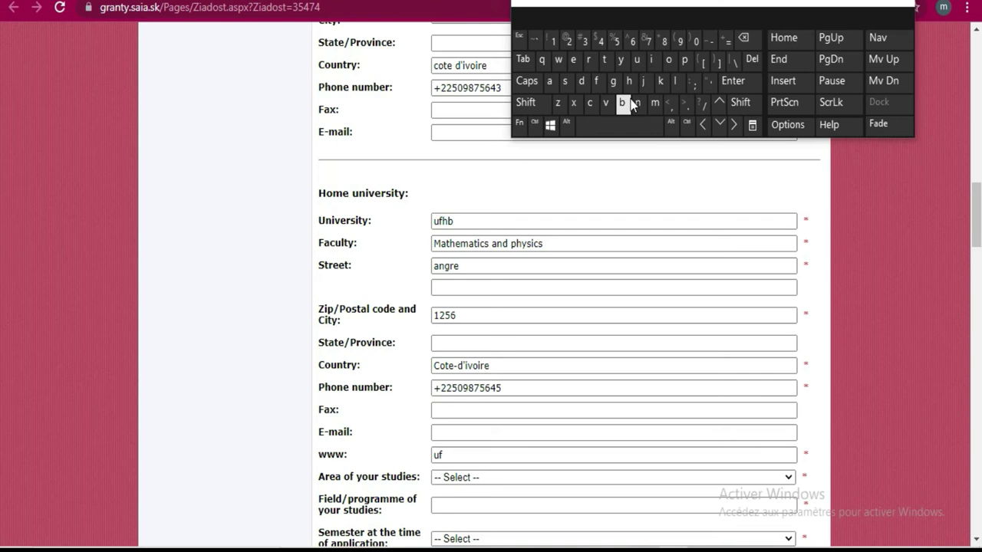
left_click(629, 80)
left_click(625, 102)
left_click(690, 107)
left_click(590, 103)
left_click(654, 61)
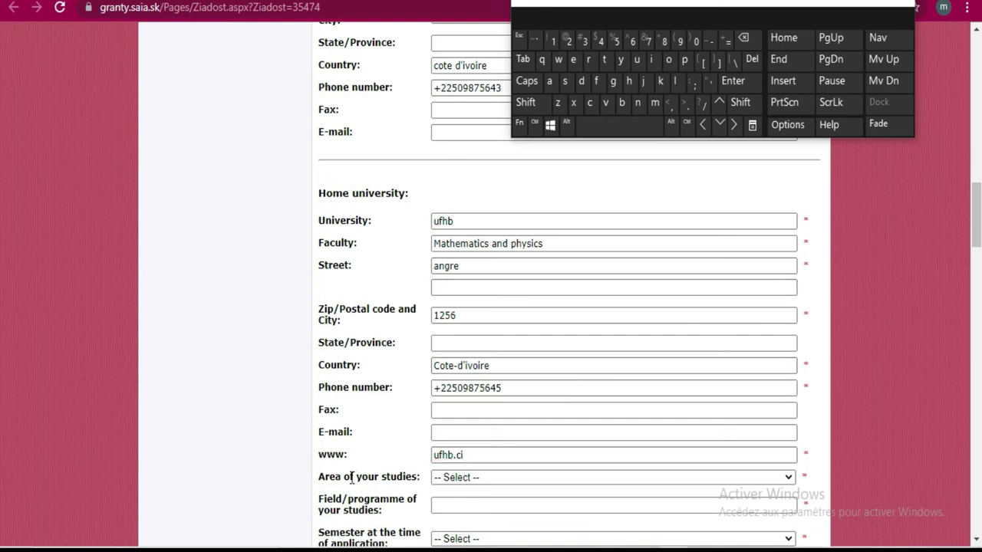
Choose Technical Sciences as the area of studies and open the technical fields list
scroll(529, 449, "down", 1)
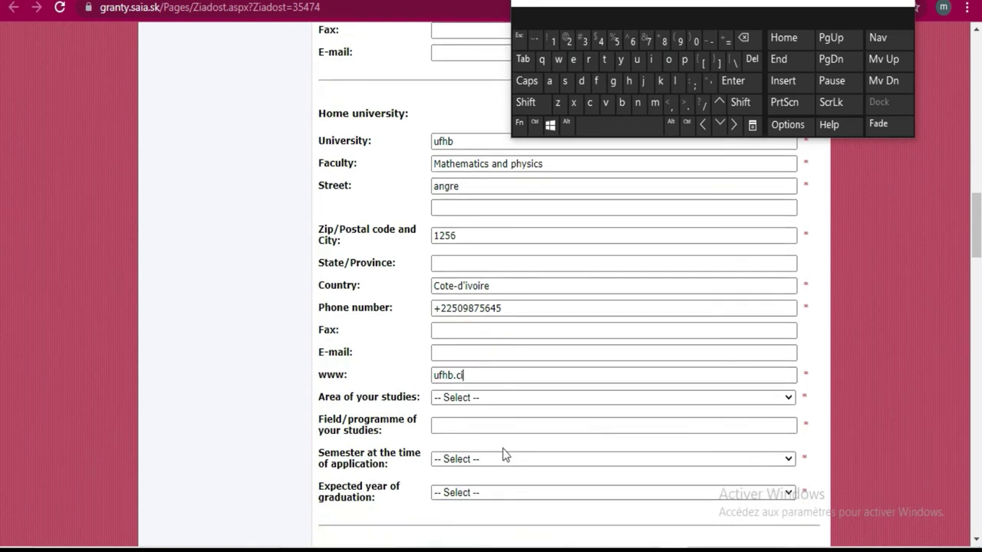
left_click(502, 397)
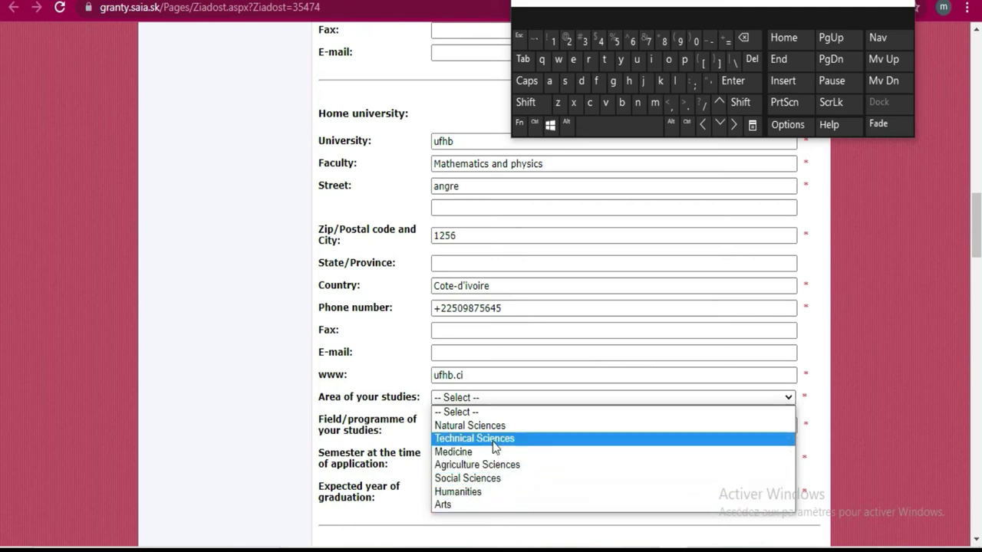
left_click(495, 440)
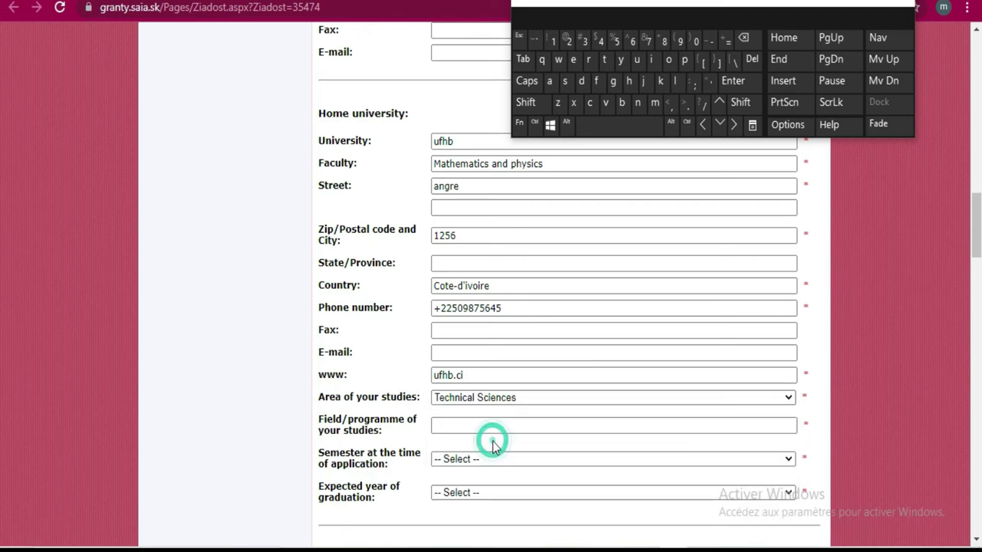
left_click(533, 422)
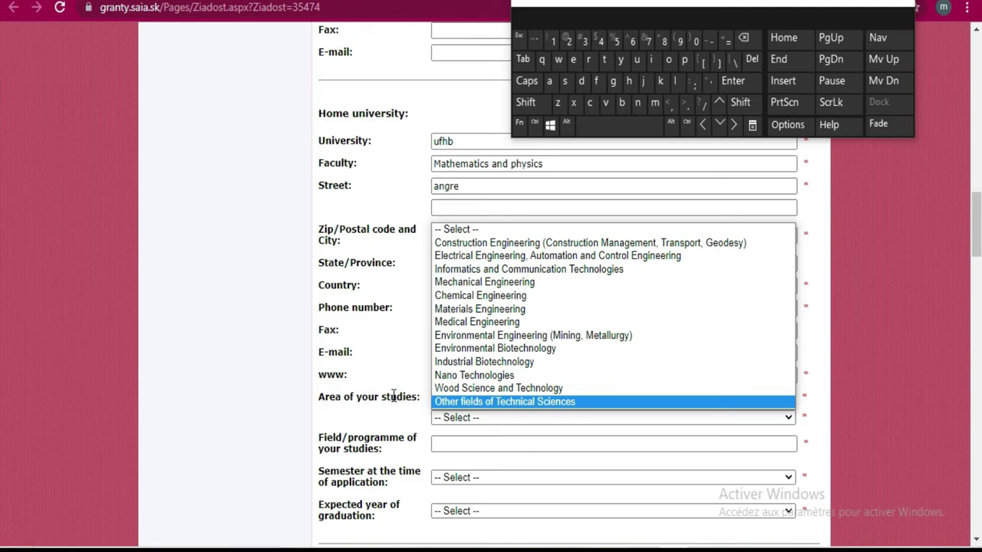
left_click(384, 418)
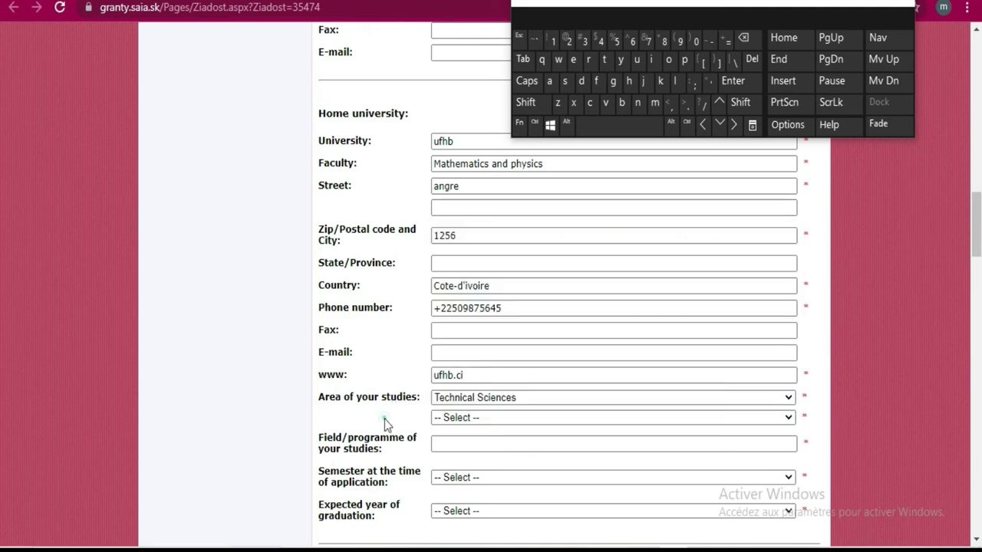
left_click(458, 419)
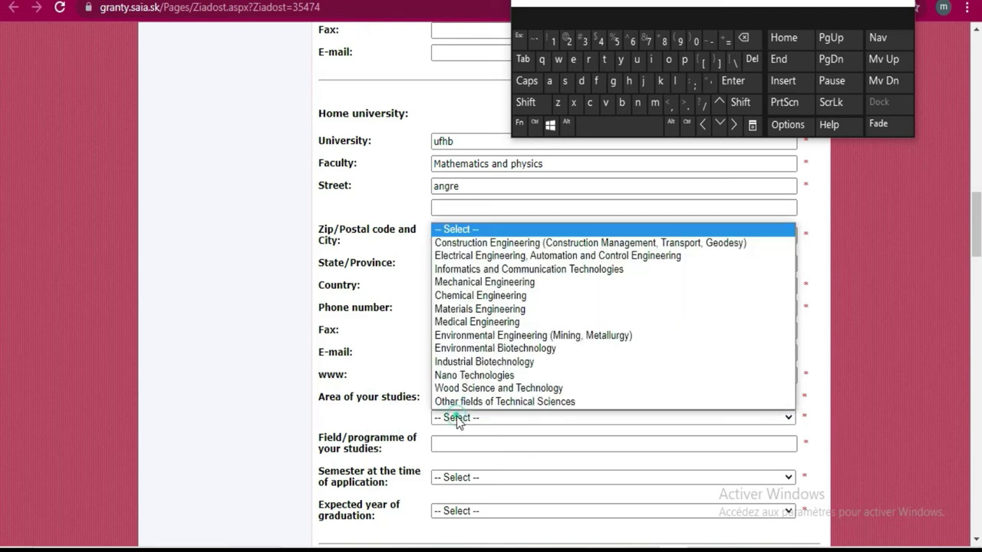
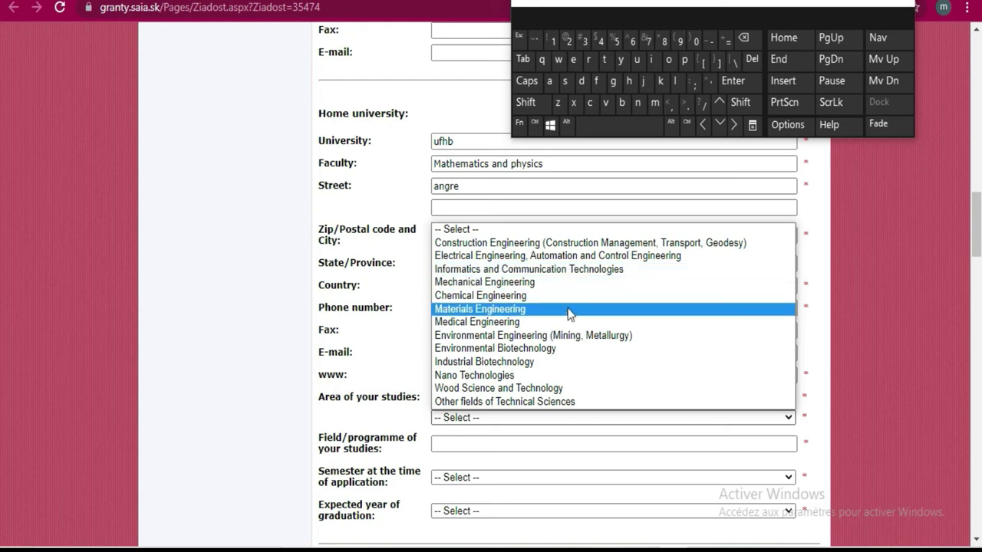
Choose Informatics and Communication Technologies as the study sub-area
left_click(536, 269)
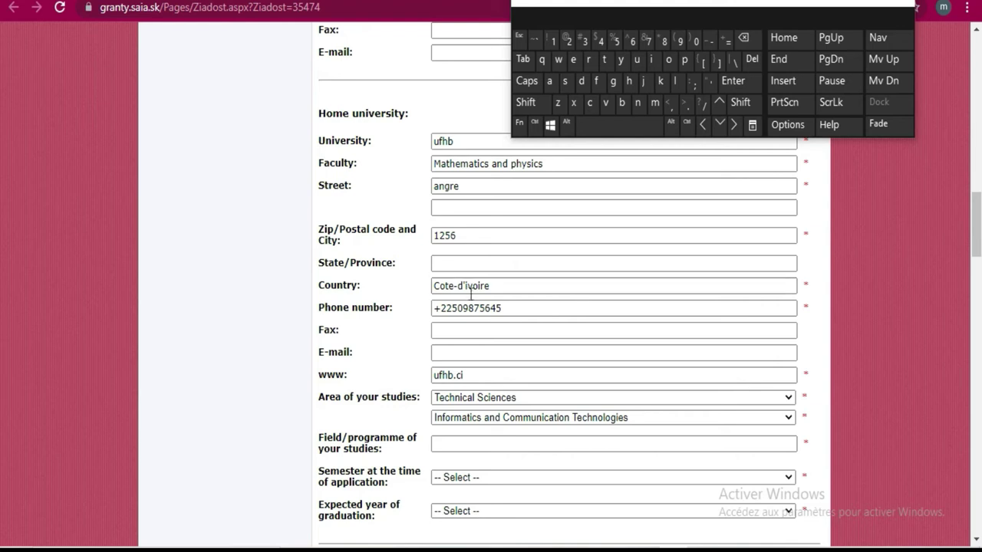
left_click(739, 416)
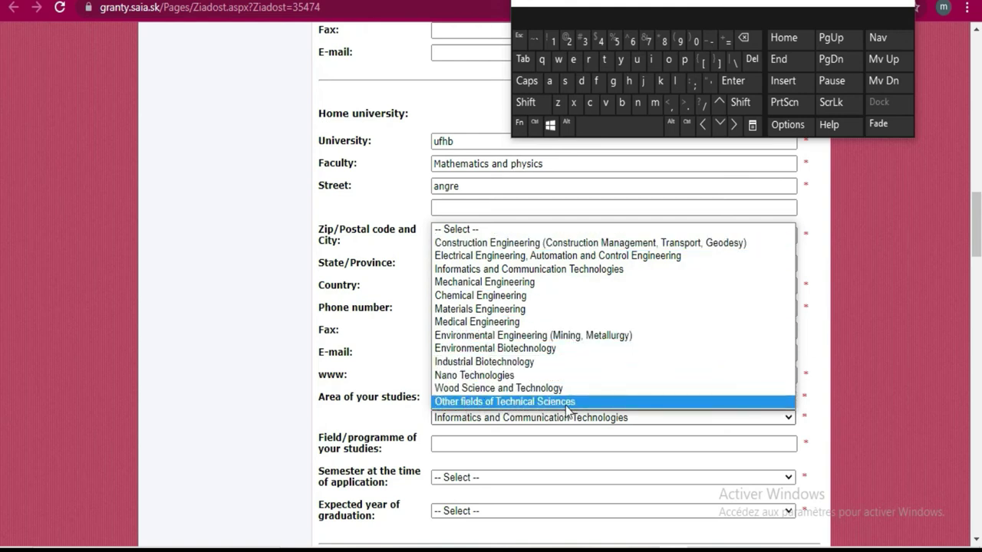
left_click(456, 441)
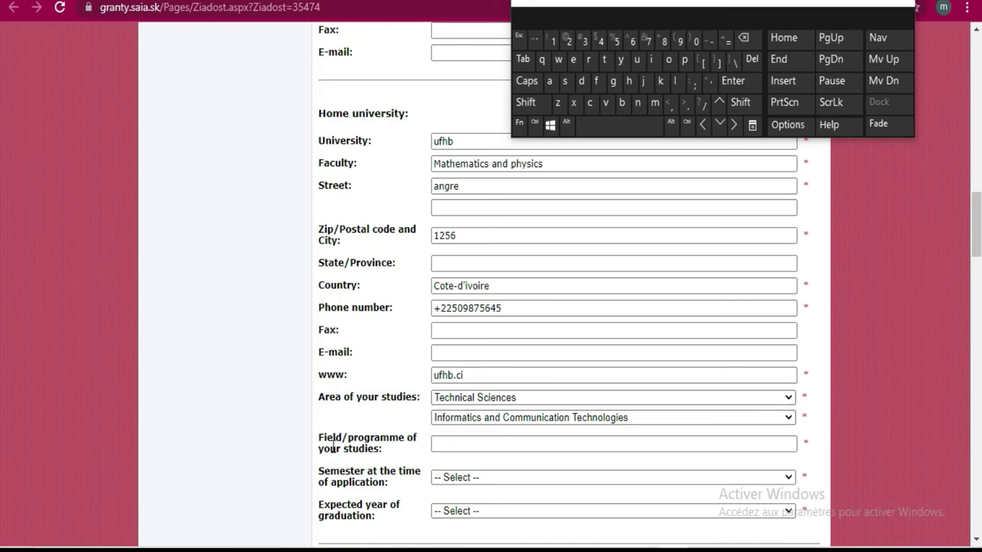
Enter 'Mathematics' as the field/programme of study with the on-screen keyboard
left_click(545, 446)
left_click(534, 102)
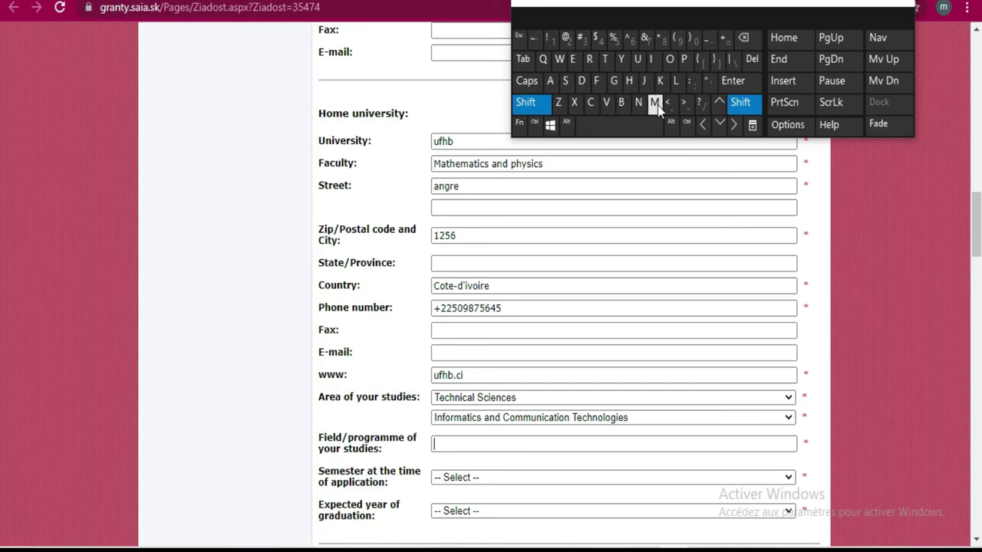
left_click(654, 102)
left_click(550, 81)
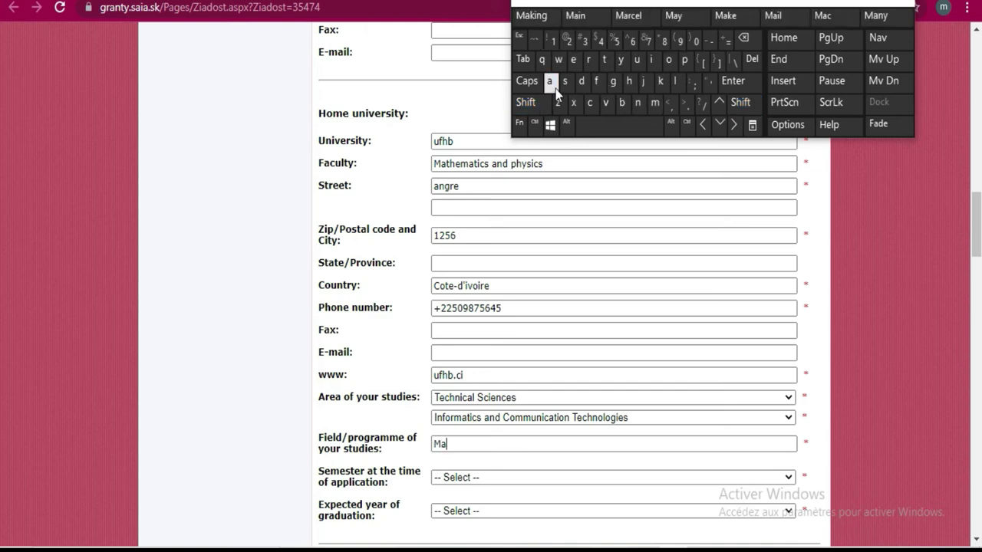
left_click(604, 62)
left_click(627, 81)
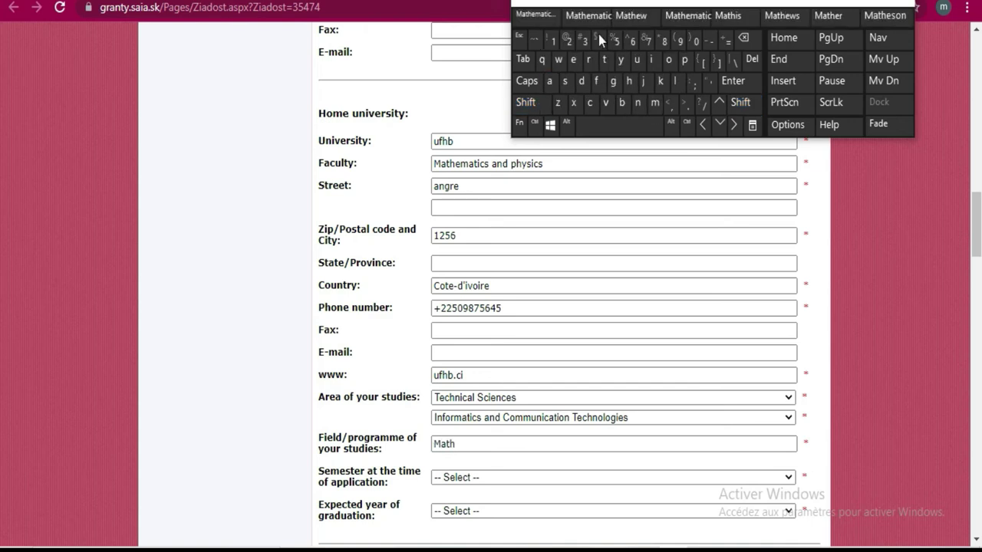
left_click(526, 17)
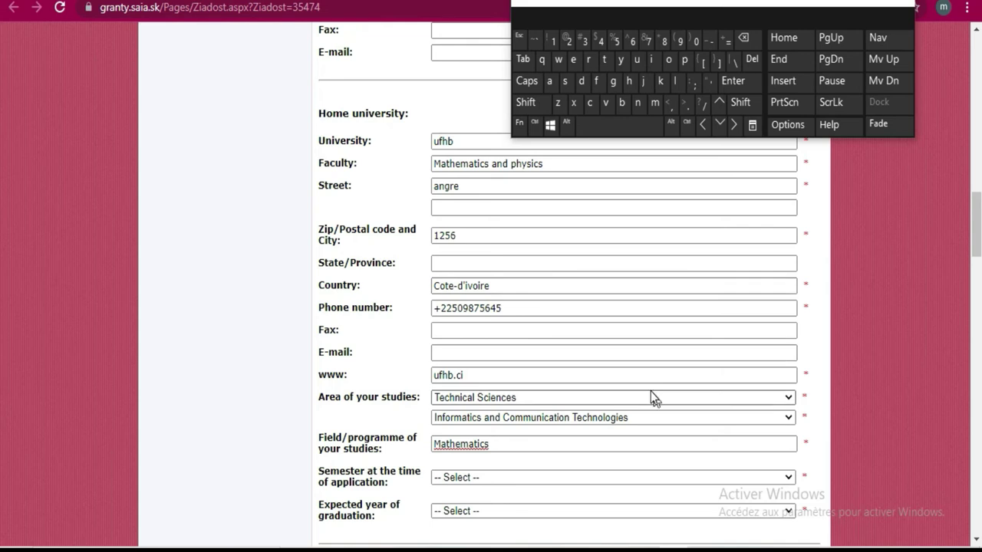
Set the semester at application to 1
scroll(651, 391, "down", 2)
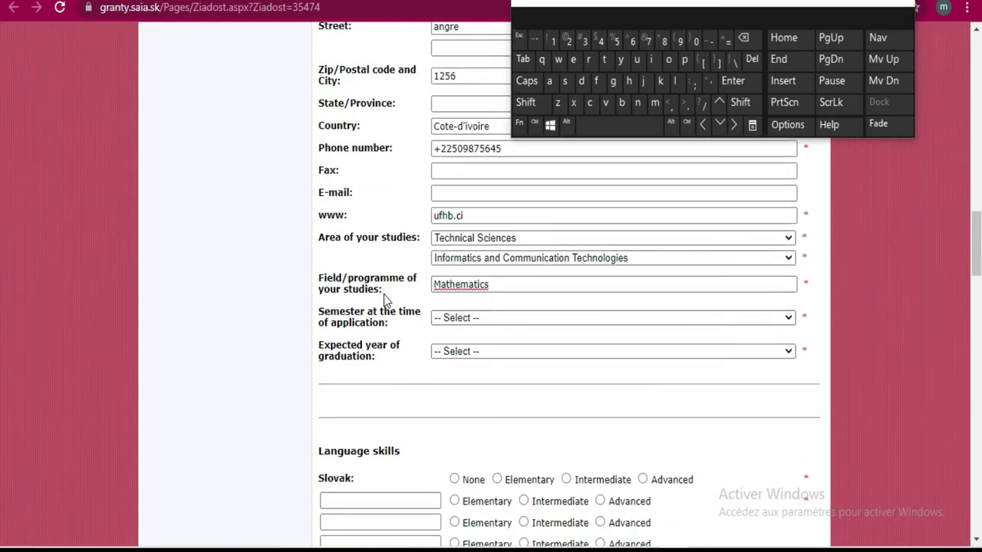
scroll(521, 306, "down", 5)
scroll(521, 306, "up", 5)
left_click(651, 317)
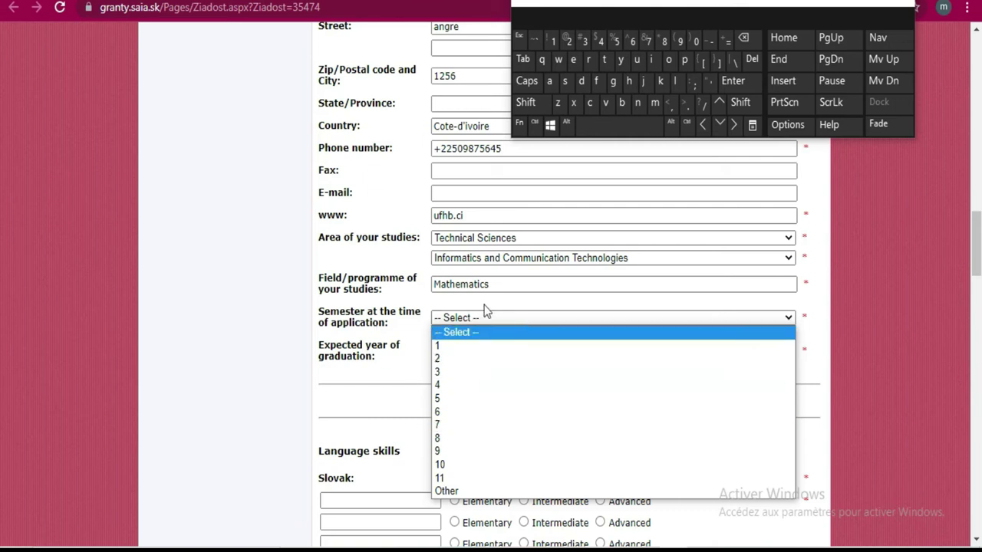
left_click(460, 349)
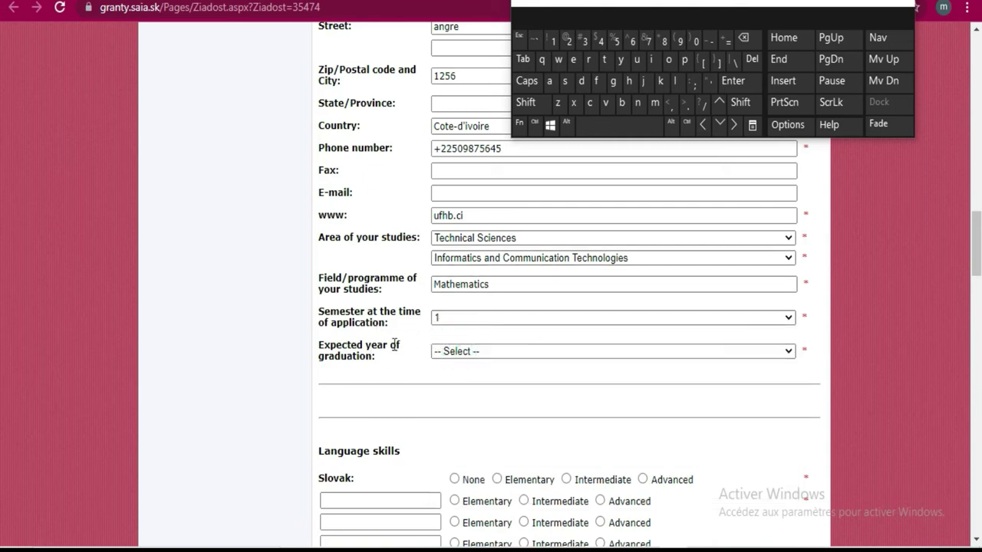
Set the expected year of graduation to 2024/2025
left_click(632, 353)
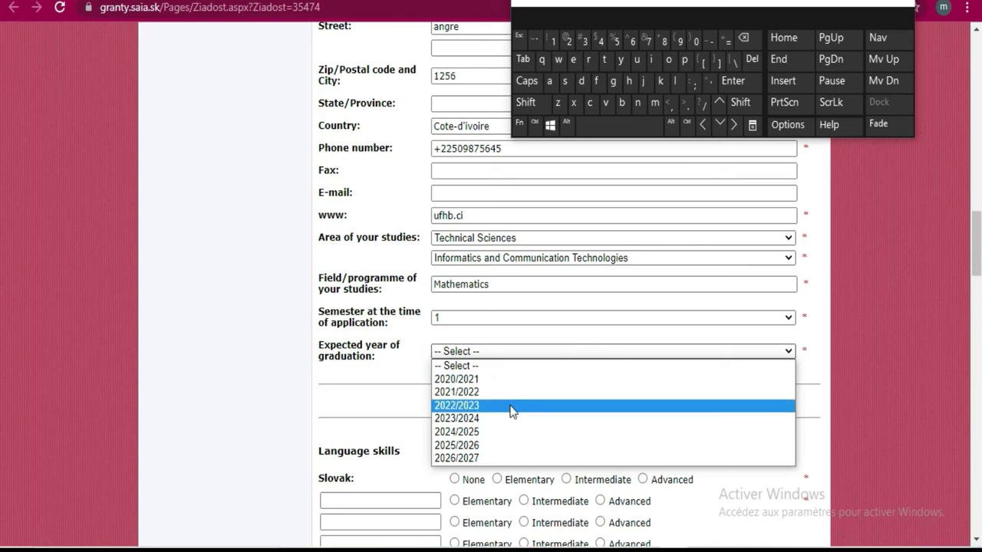
left_click(509, 431)
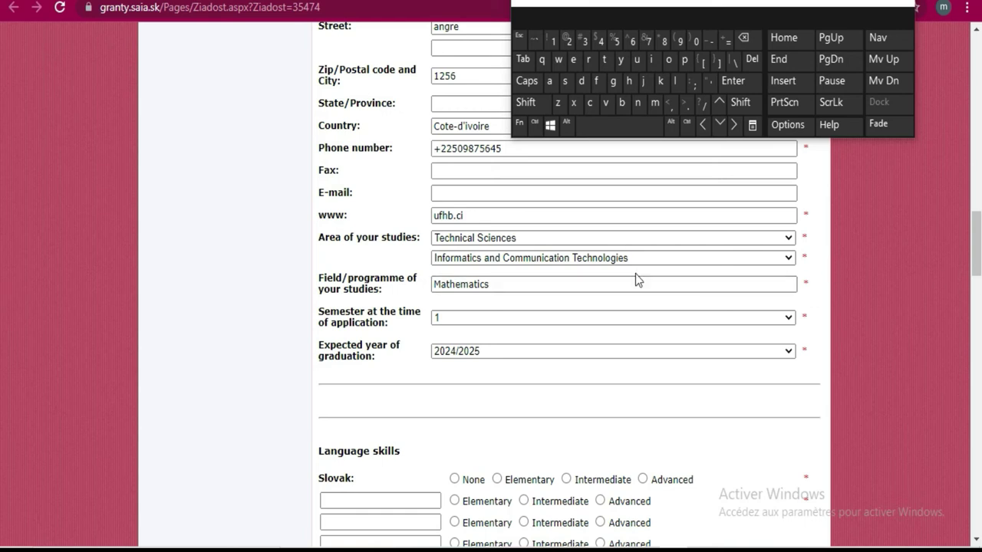
scroll(635, 280, "down", 2)
scroll(635, 280, "up", 1)
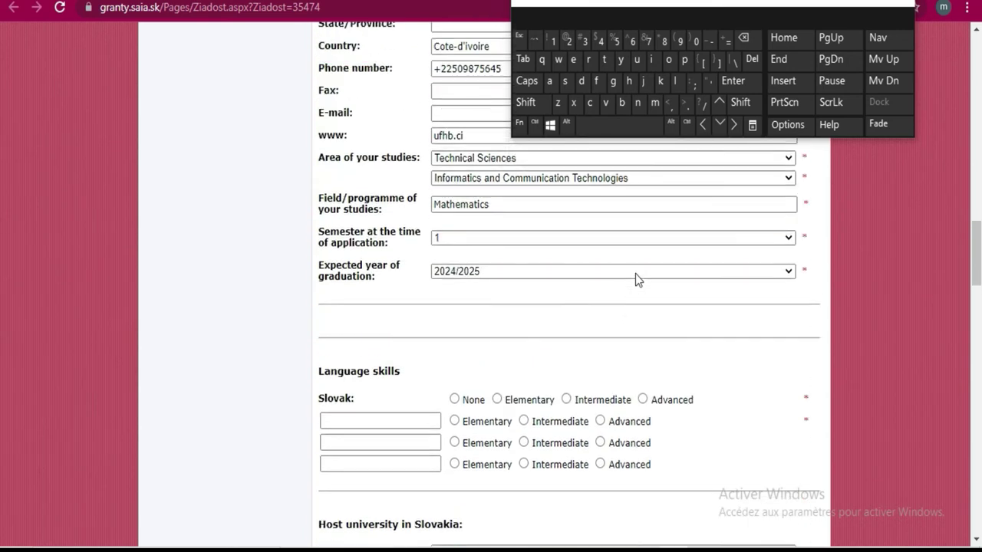
Mark Slovak knowledge as None and add 'french' at Advanced level
scroll(635, 305, "down", 1)
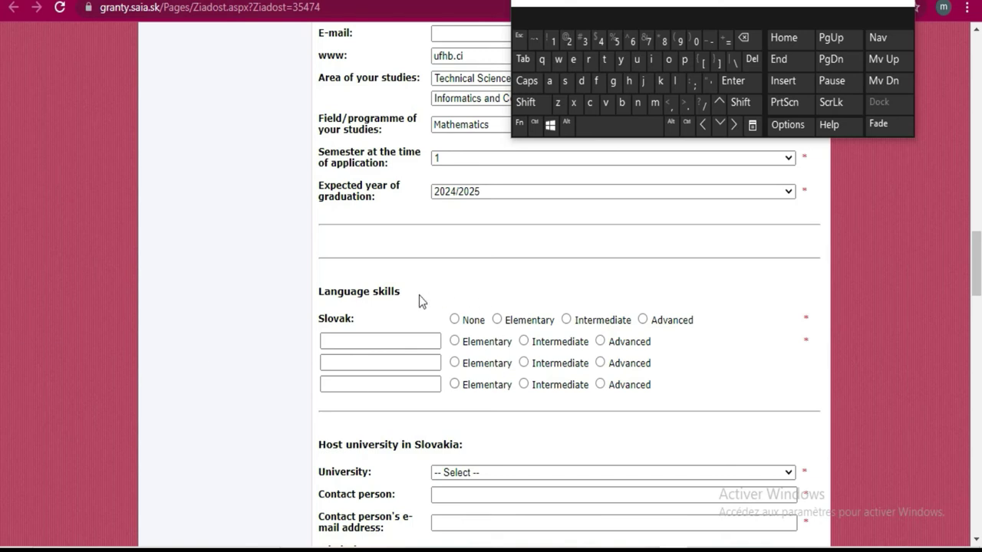
left_click(454, 320)
left_click(431, 338)
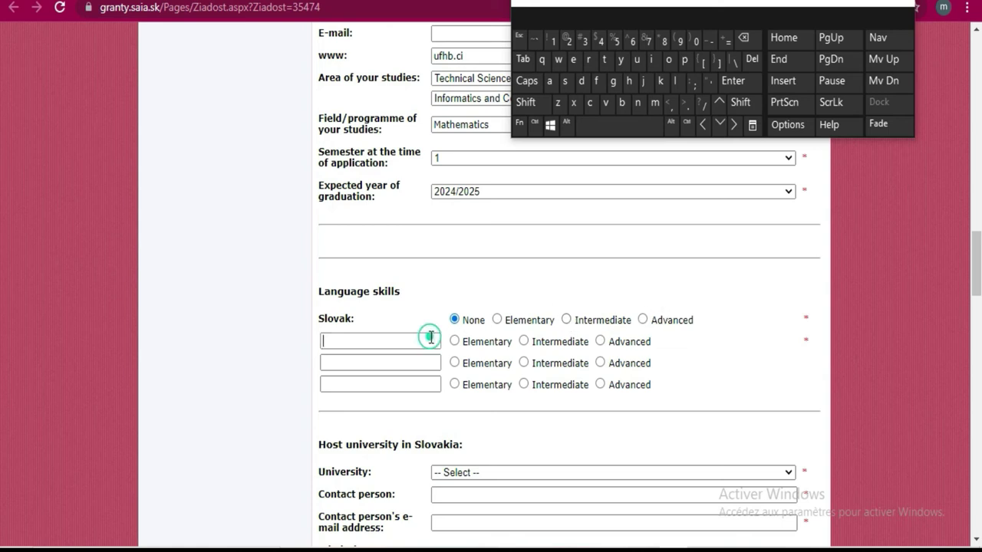
left_click(598, 81)
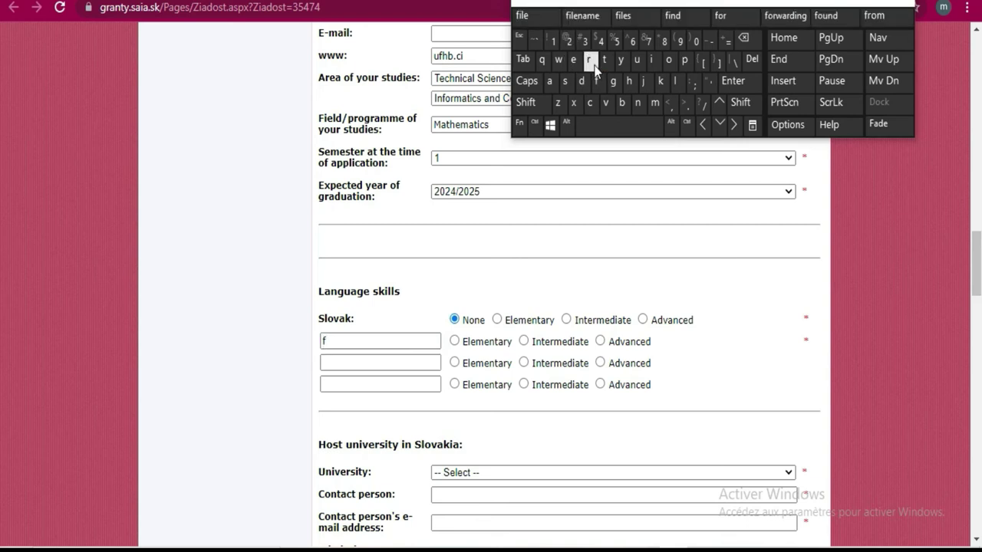
left_click(573, 61)
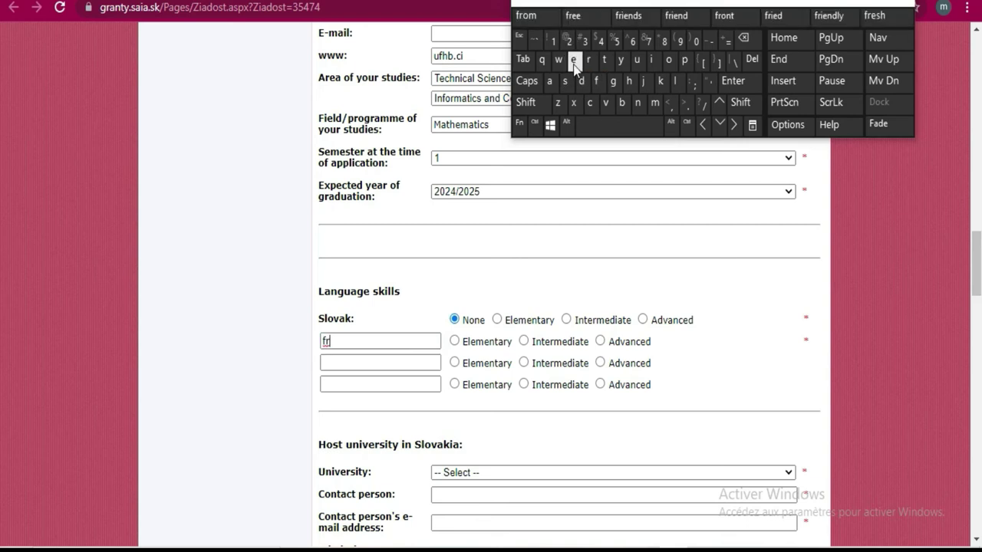
left_click(638, 103)
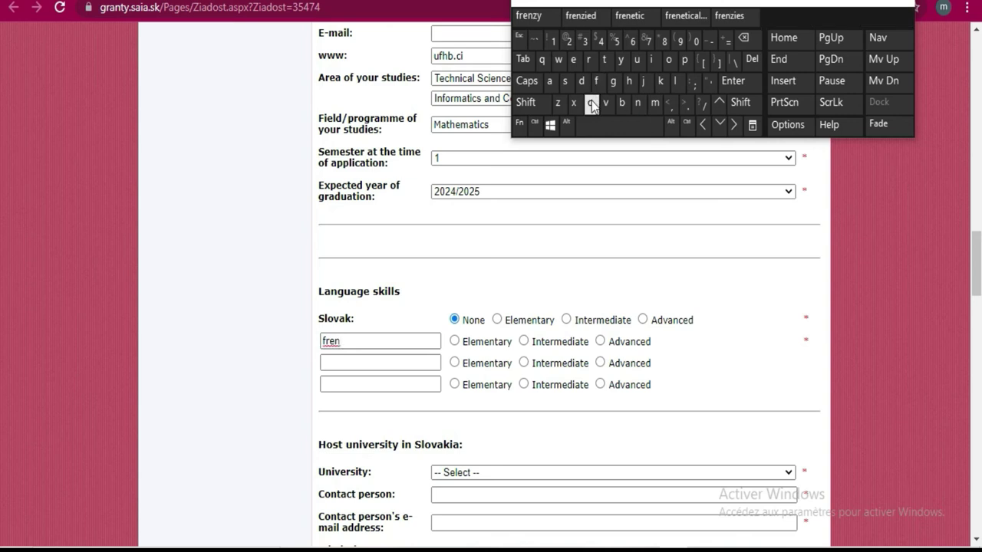
left_click(592, 102)
left_click(630, 83)
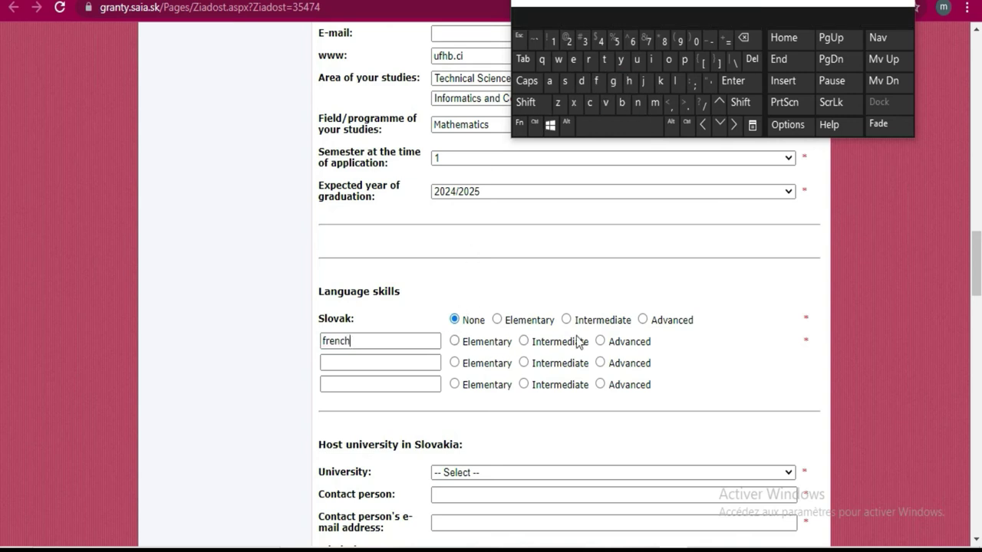
left_click(600, 341)
Add 'English' as the second language at Intermediate level
left_click(427, 362)
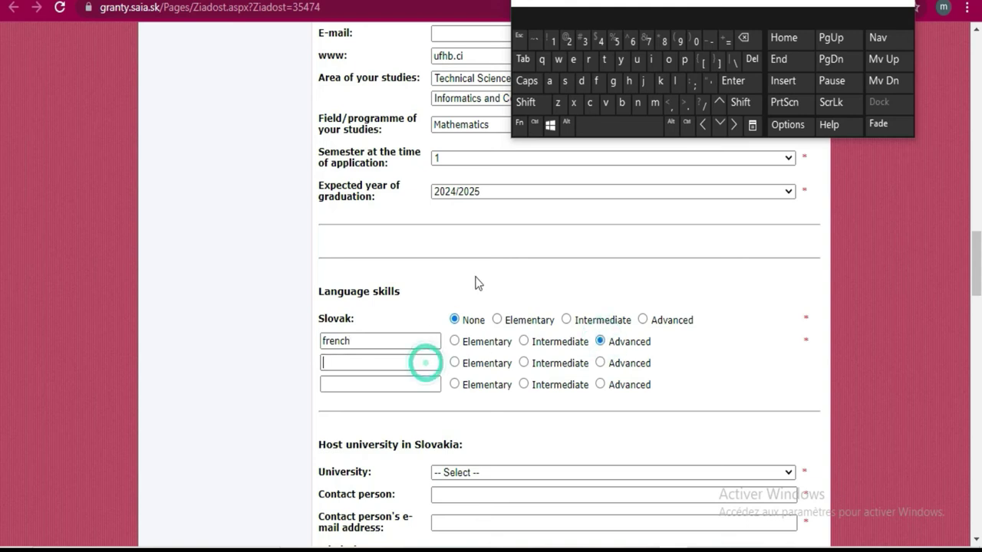
left_click(536, 101)
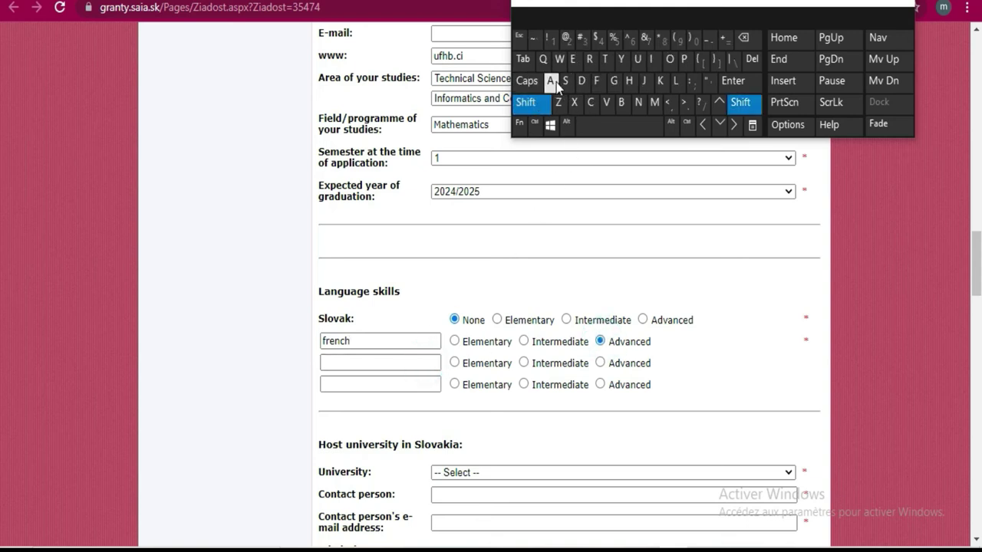
left_click(551, 81)
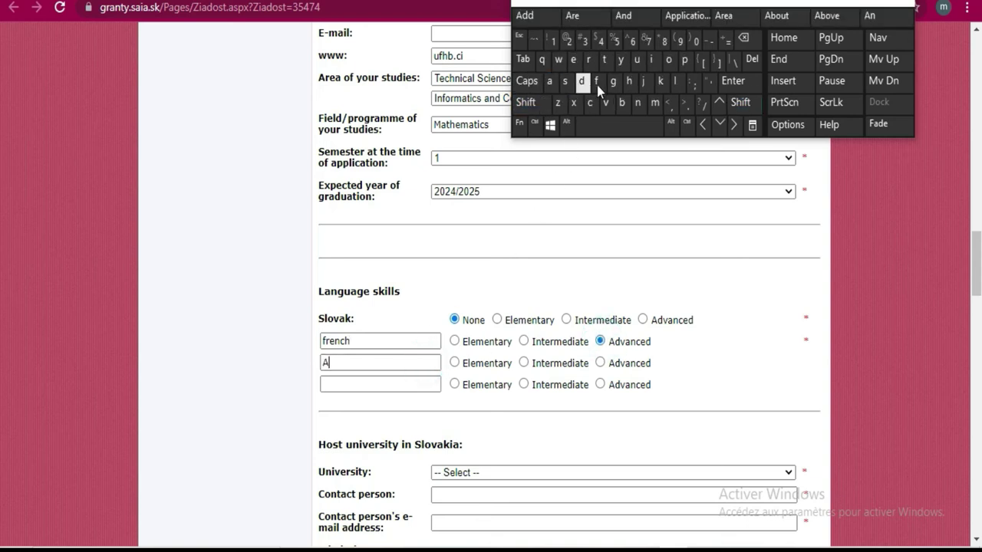
left_click(742, 37)
left_click(531, 102)
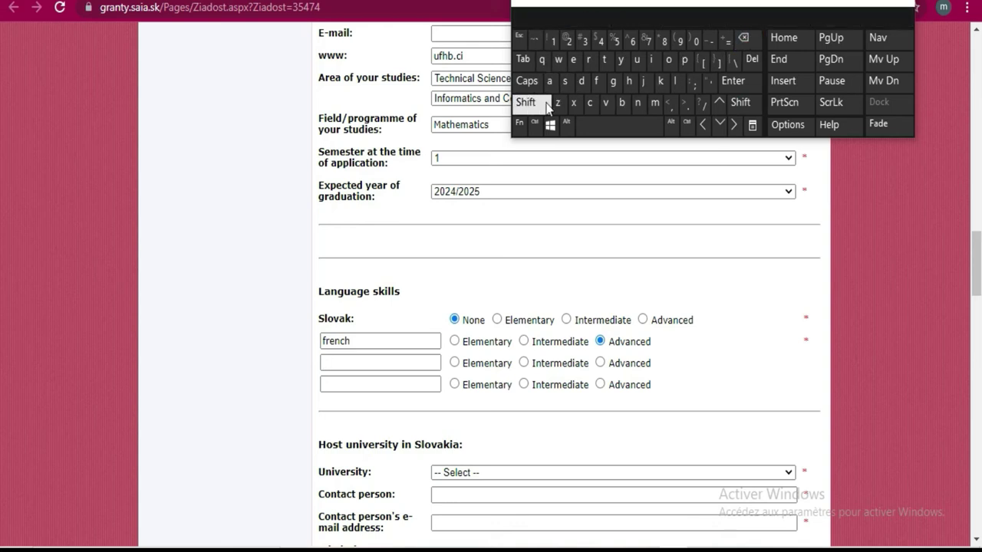
left_click(572, 62)
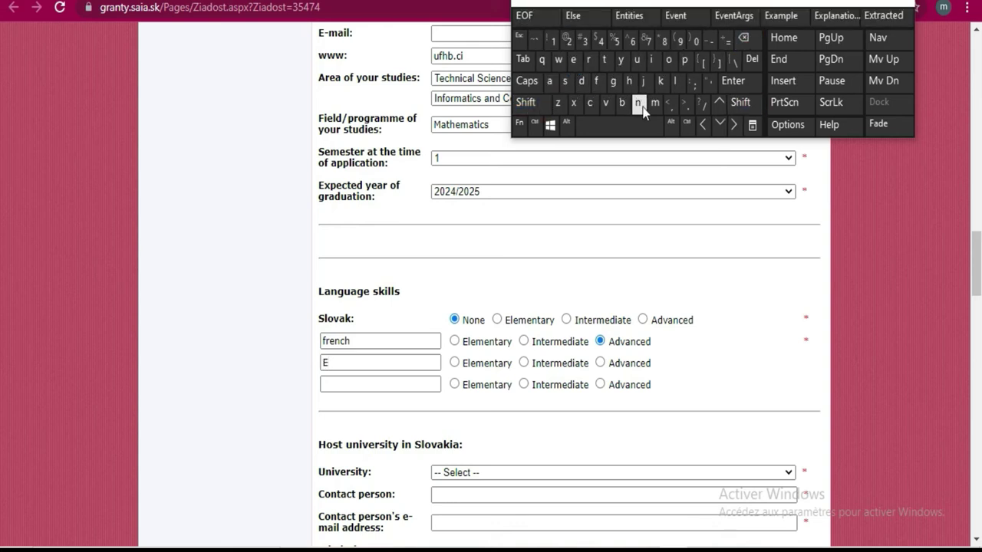
left_click(637, 102)
left_click(615, 81)
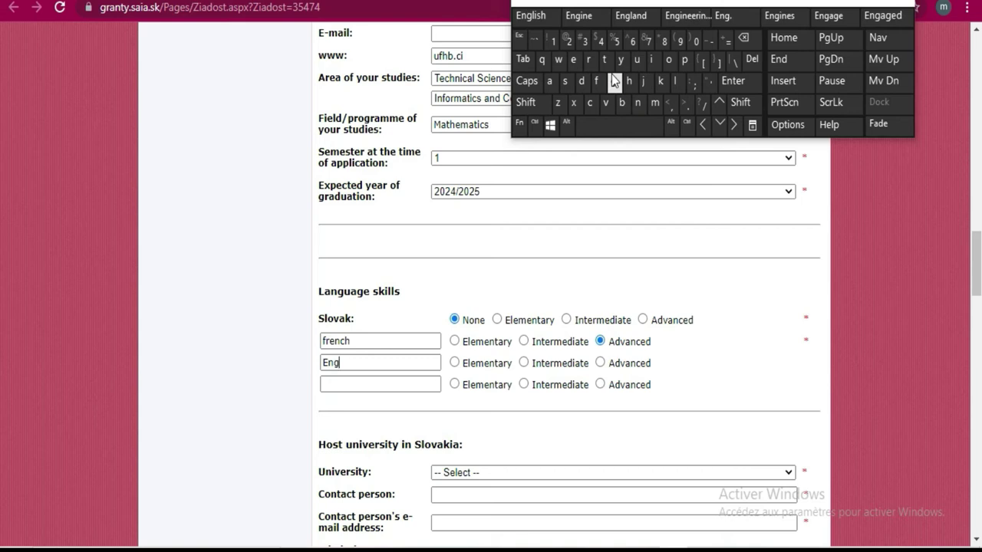
left_click(533, 16)
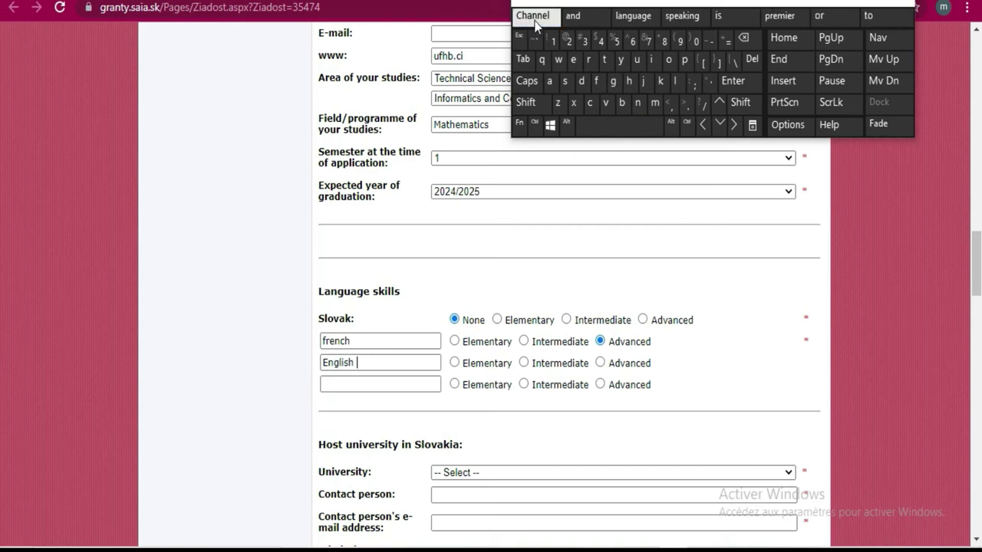
left_click(524, 362)
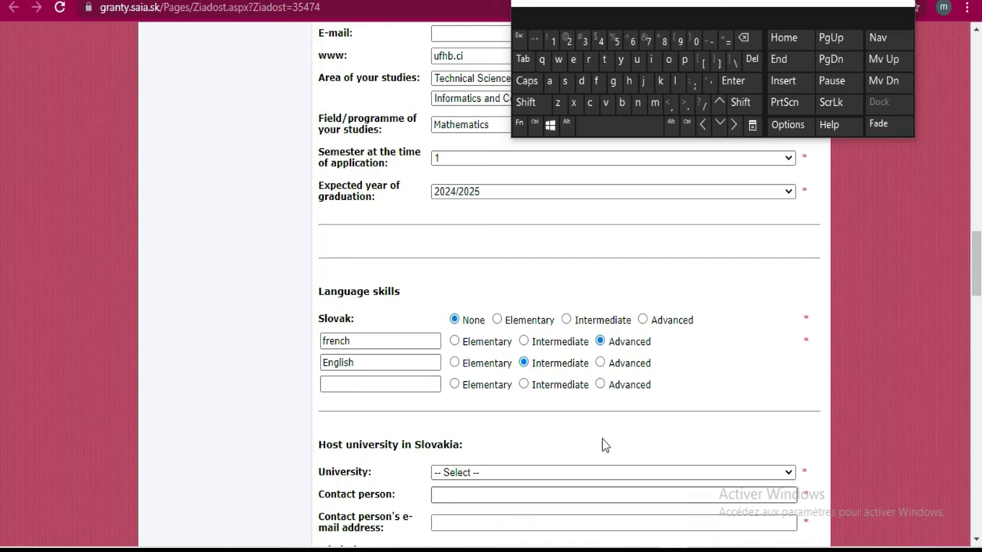
left_click(369, 384)
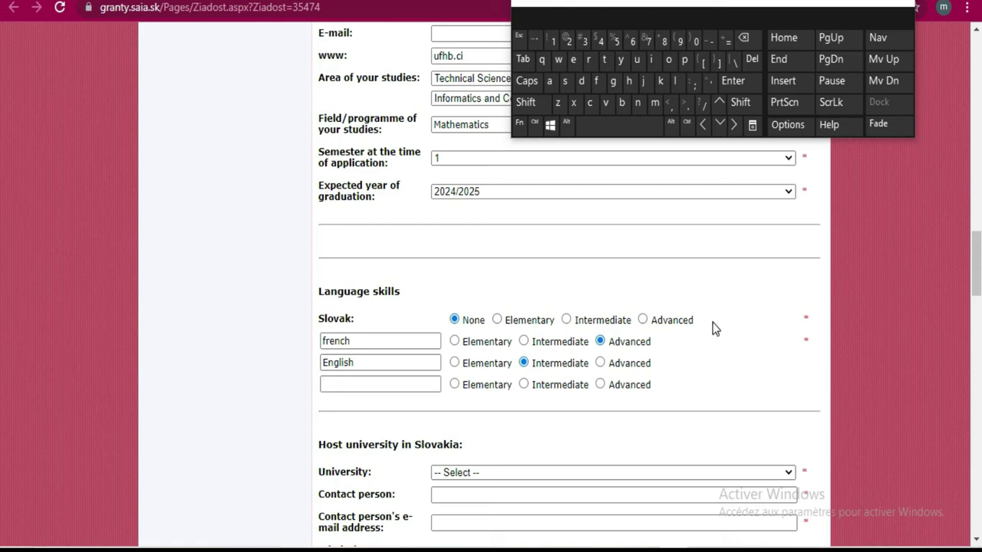
Choose Technická univerzita v Košiciach as the host university
scroll(713, 328, "down", 2)
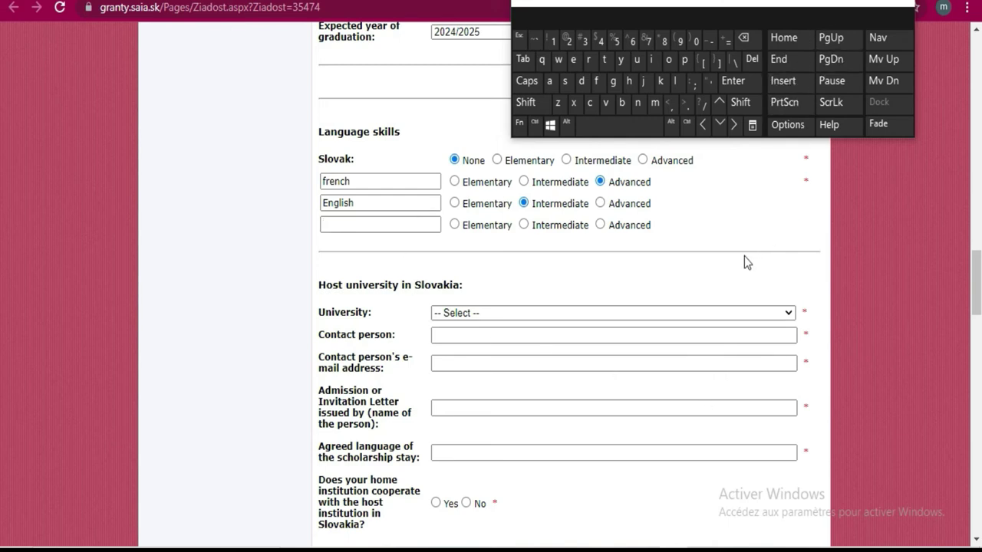
left_click(789, 314)
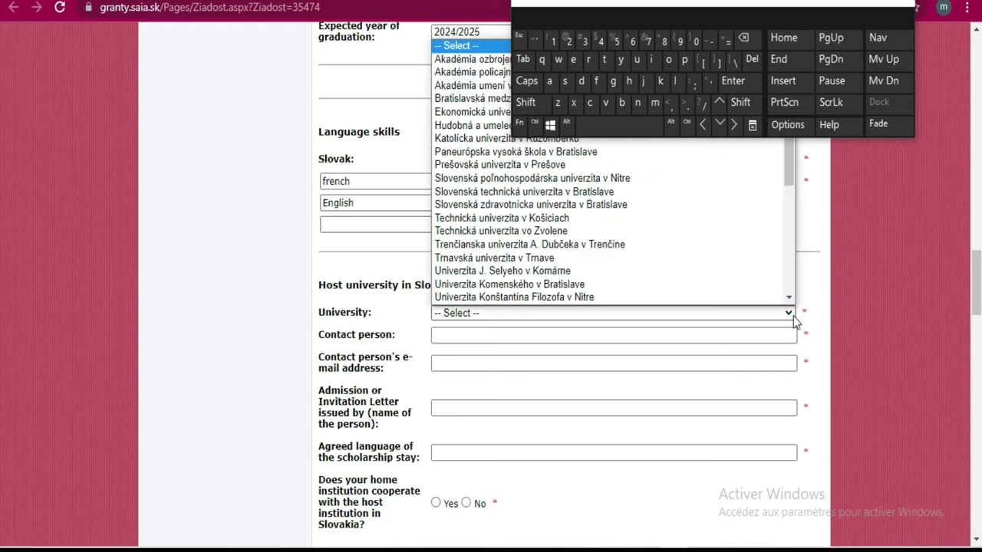
scroll(663, 261, "down", 1)
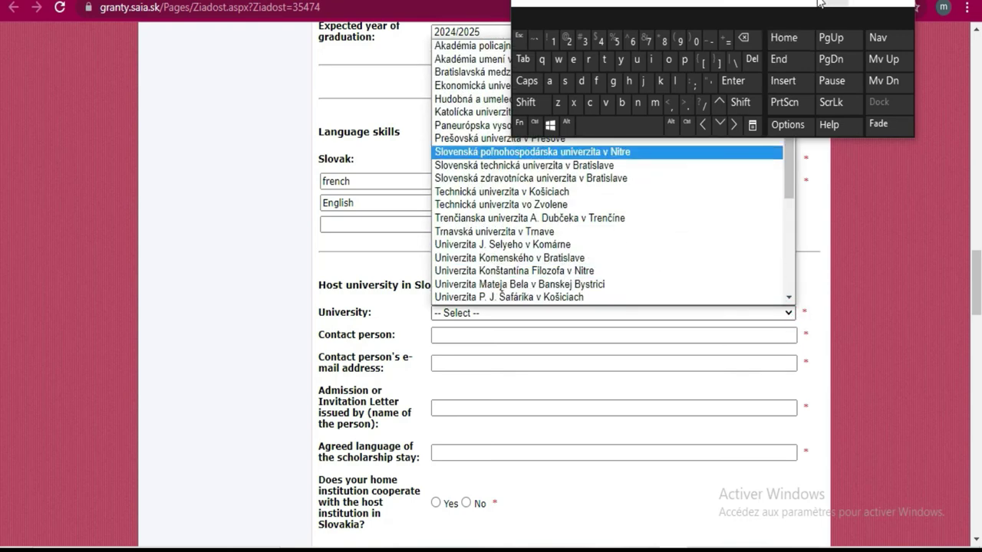
left_click(763, 2)
left_click_drag(764, 2, 886, 0)
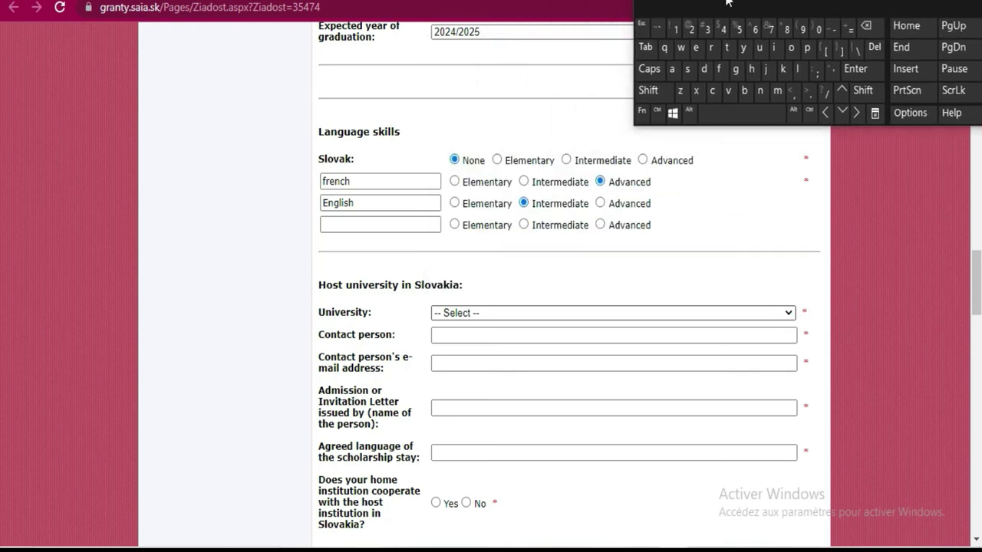
left_click(781, 315)
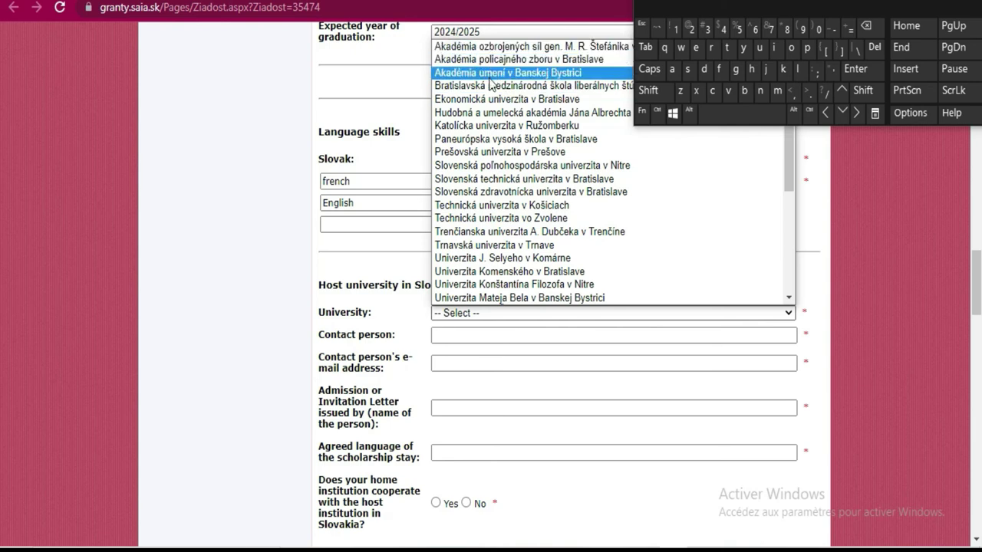
left_click(473, 205)
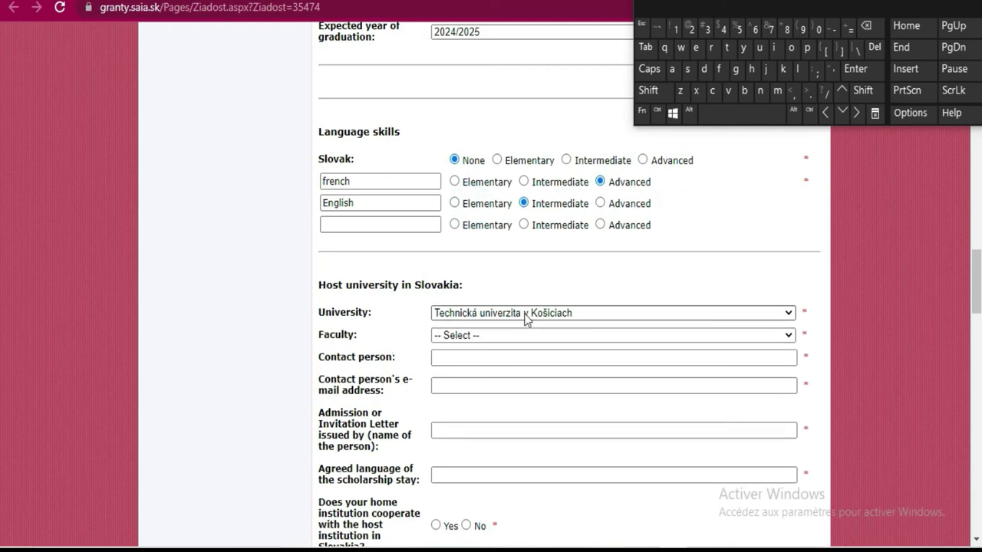
Select Fakulta elektrotechniky a informatiky as the host faculty
left_click(519, 336)
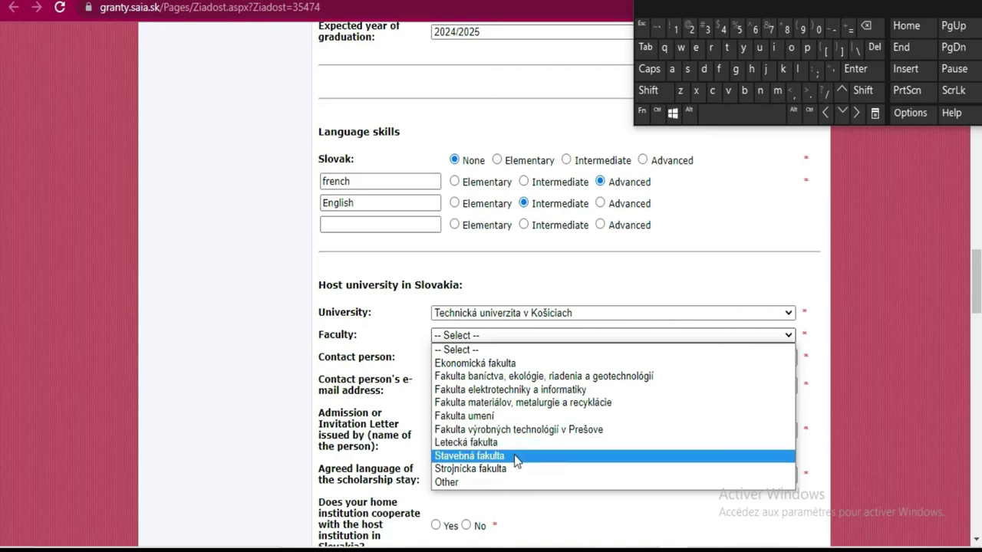
key("Up")
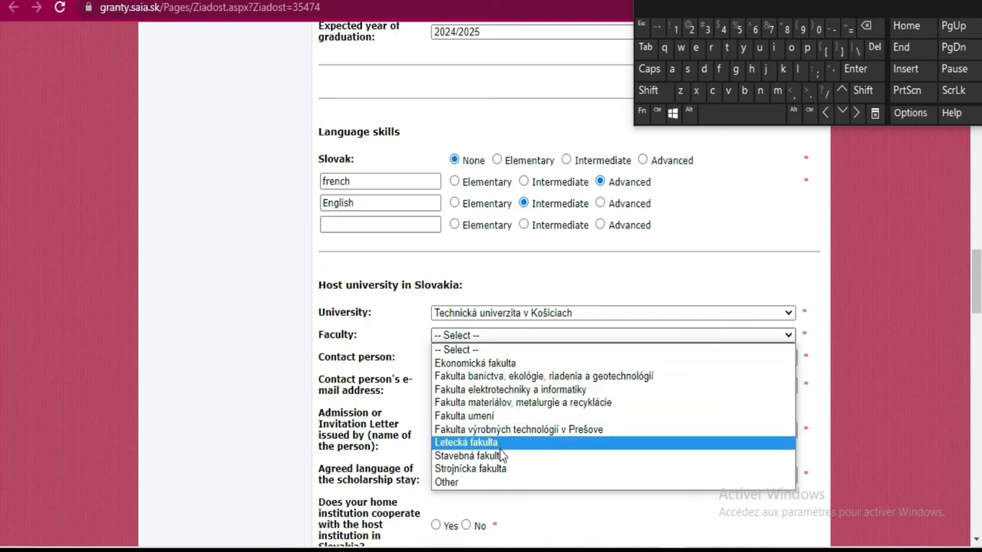
left_click(498, 391)
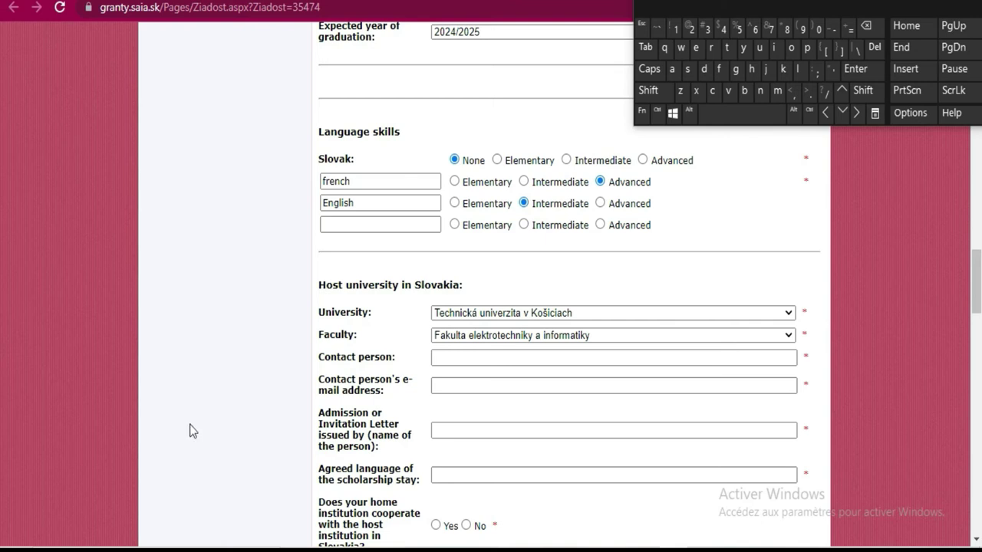
left_click(459, 363)
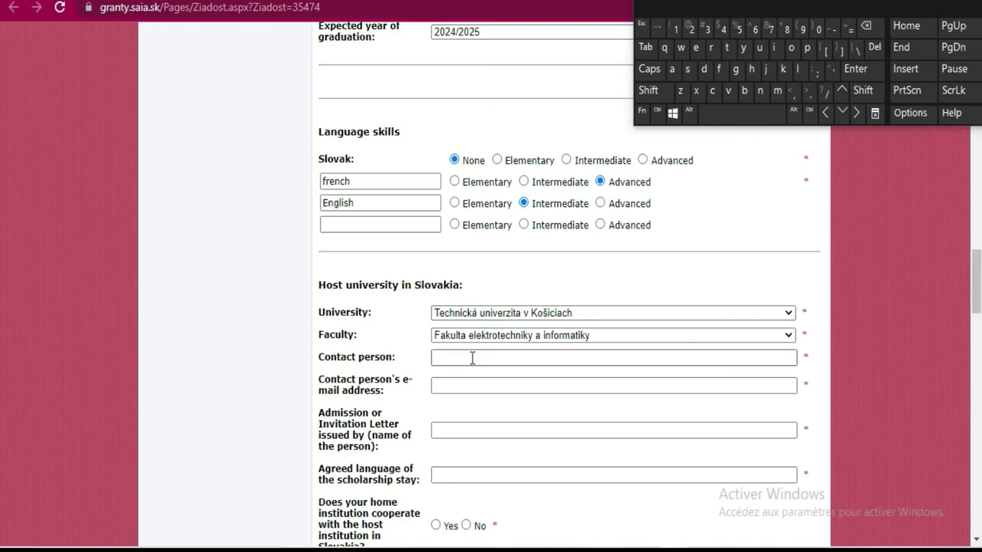
left_click(472, 358)
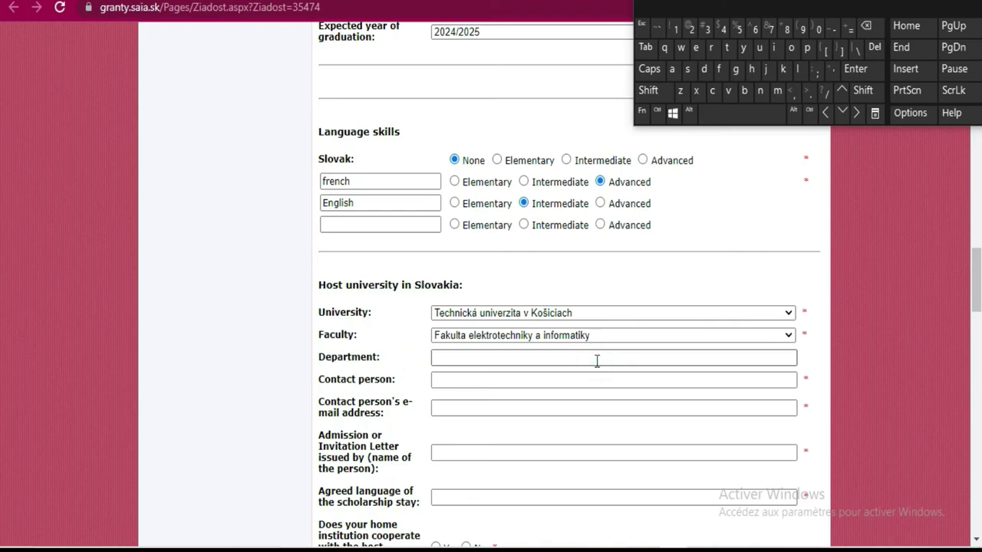
left_click(514, 356)
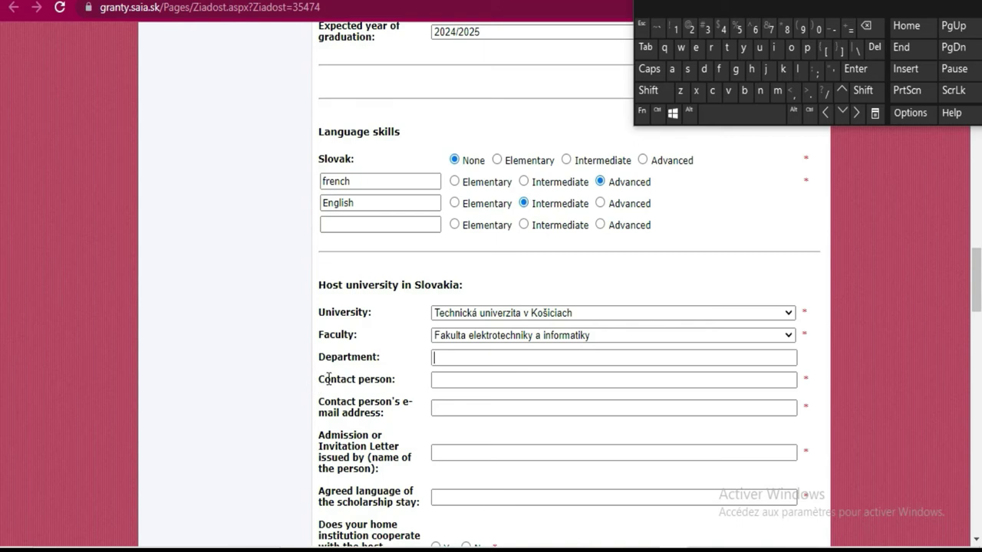
left_click_drag(314, 376, 406, 383)
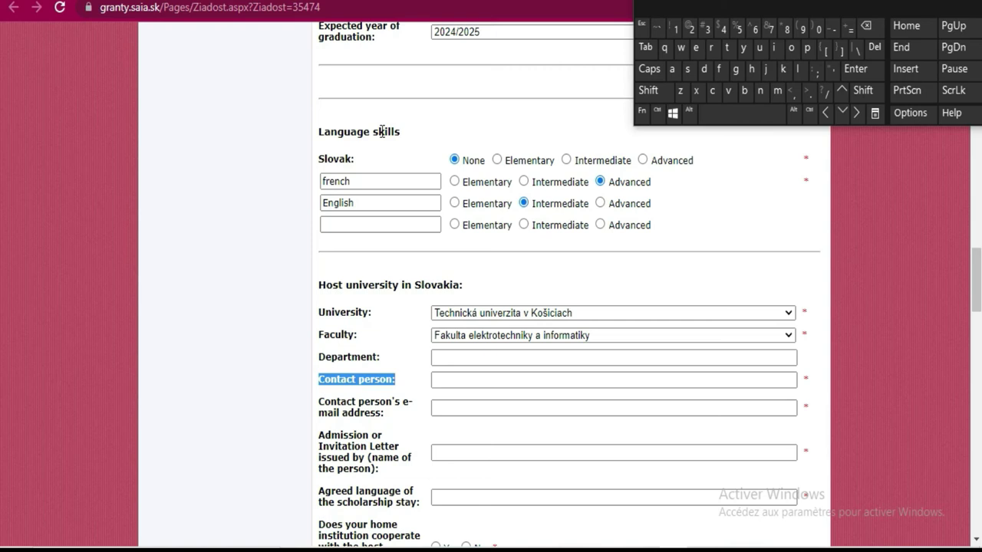
Confirm the host university stays Technická univerzita v Košiciach and move to the contact fields
left_click(577, 314)
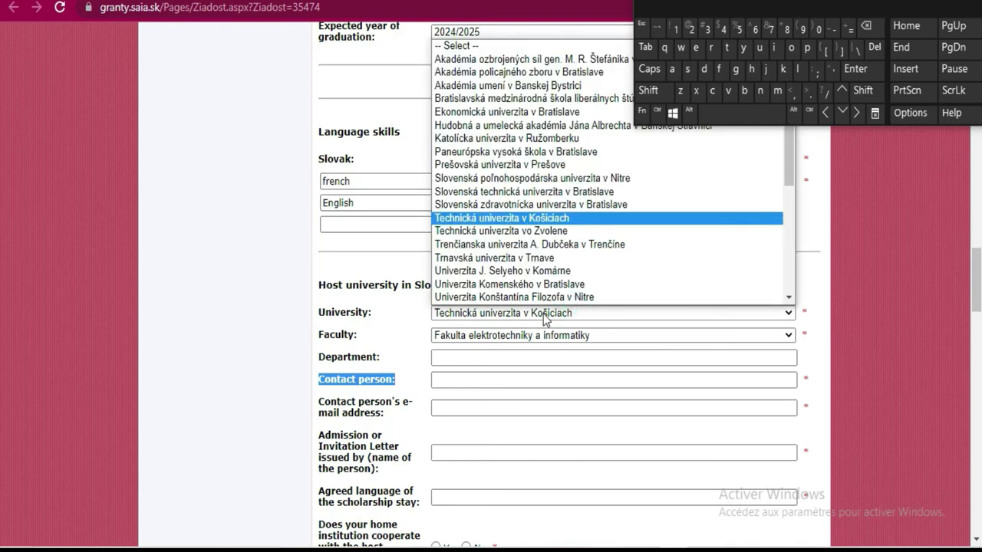
left_click(534, 316)
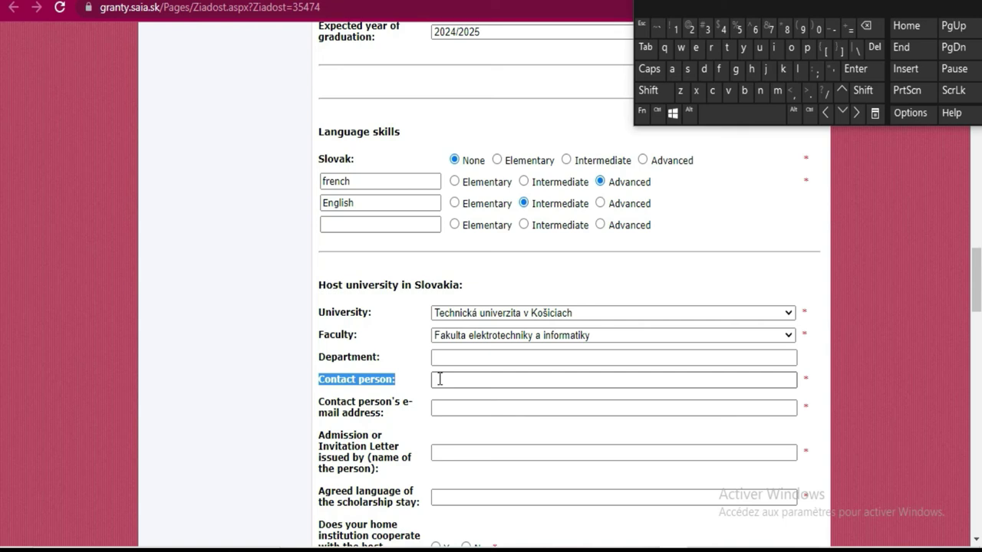
left_click(446, 380)
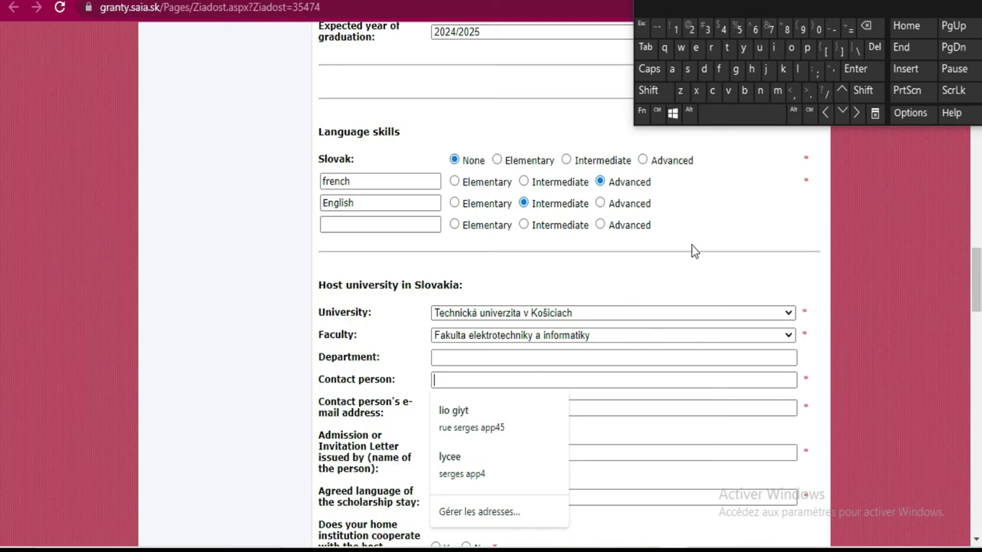
scroll(683, 250, "down", 1)
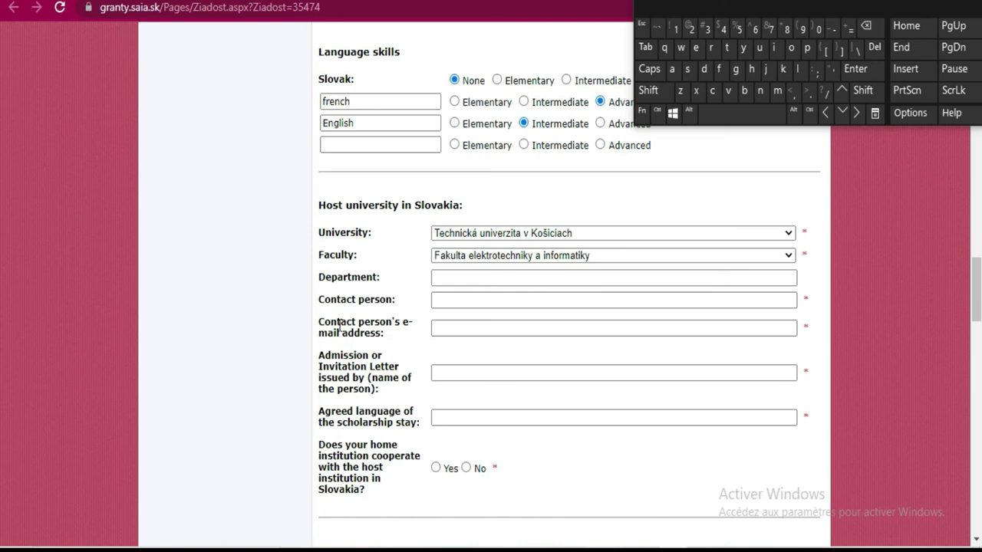
left_click(485, 325)
scroll(356, 361, "down", 1)
Pass the contact and admission-letter fields and answer No to home institution cooperation
key("shift+Tab")
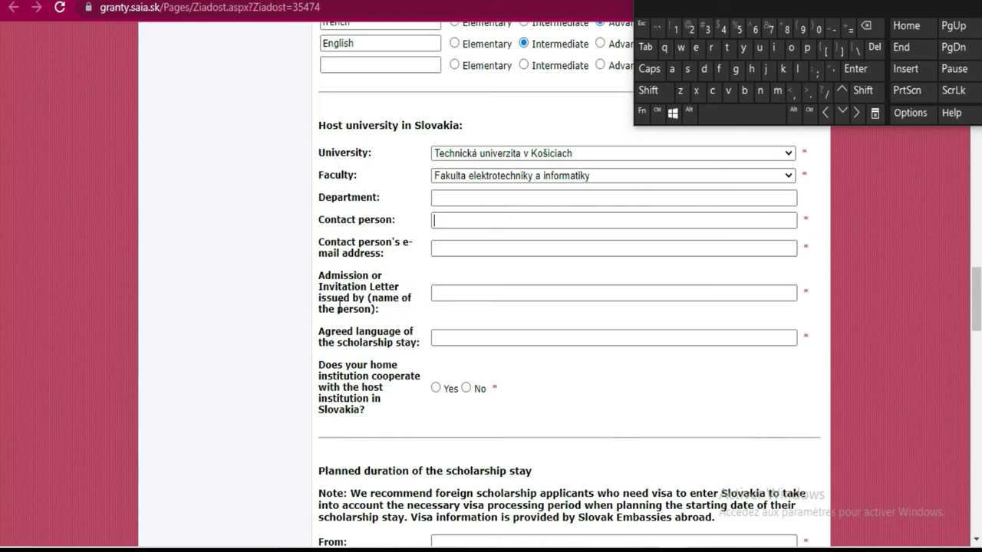
left_click(471, 296)
left_click(466, 388)
scroll(618, 328, "down", 3)
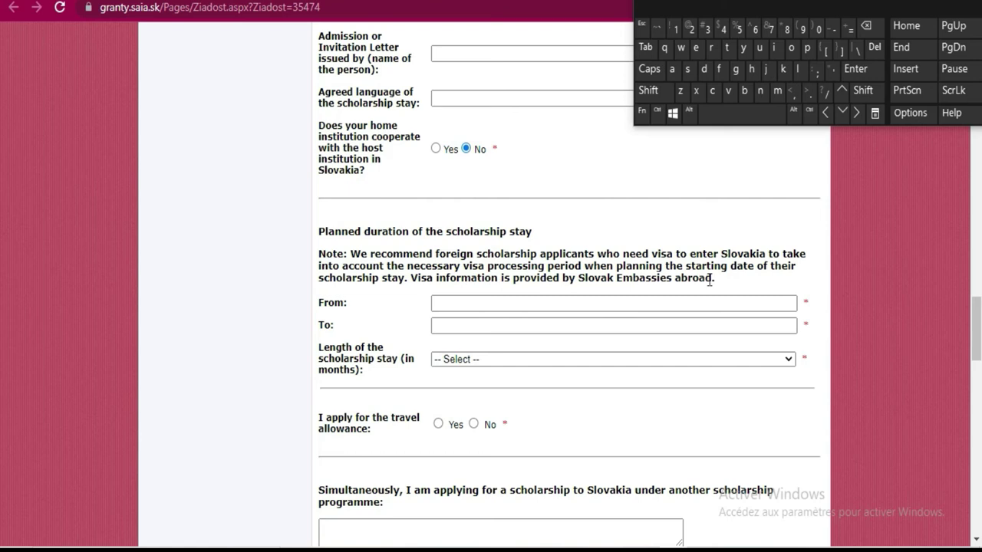
Open the From-date calendar and browse the month view to February
left_click(525, 301)
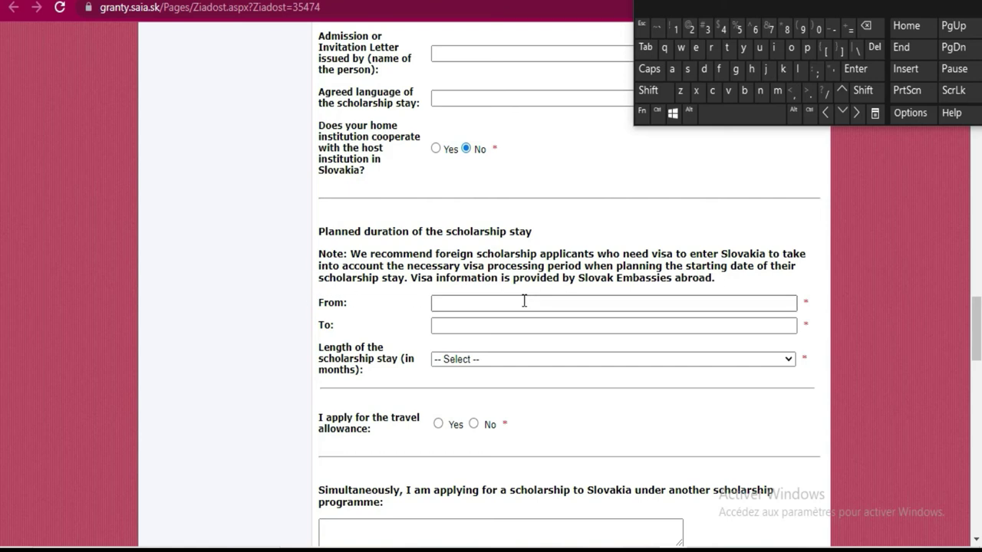
left_click(524, 301)
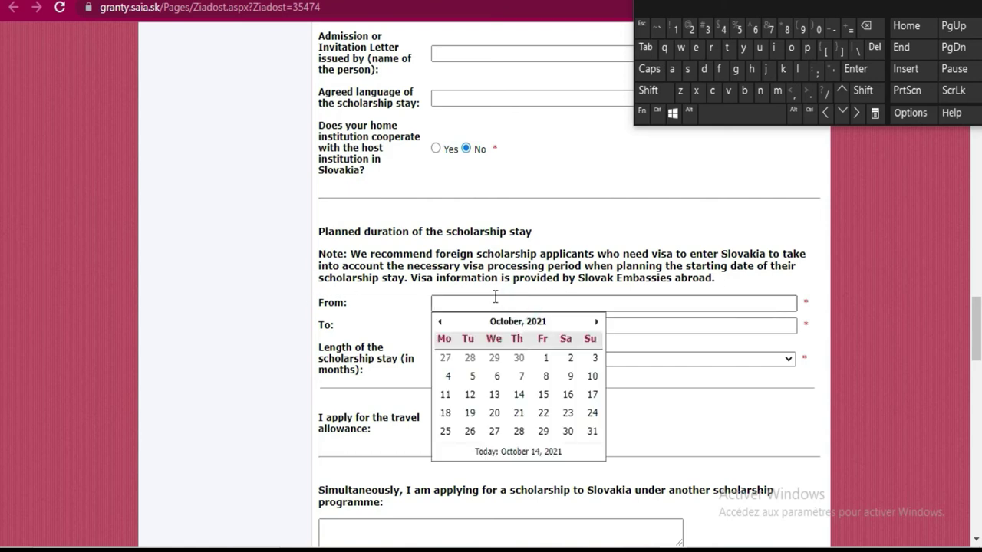
left_click(495, 297)
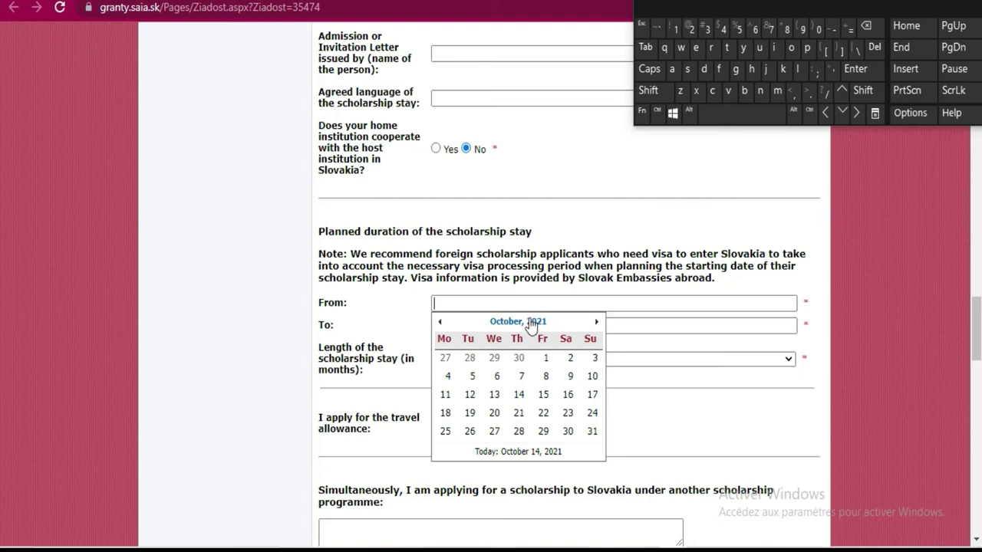
left_click(532, 322)
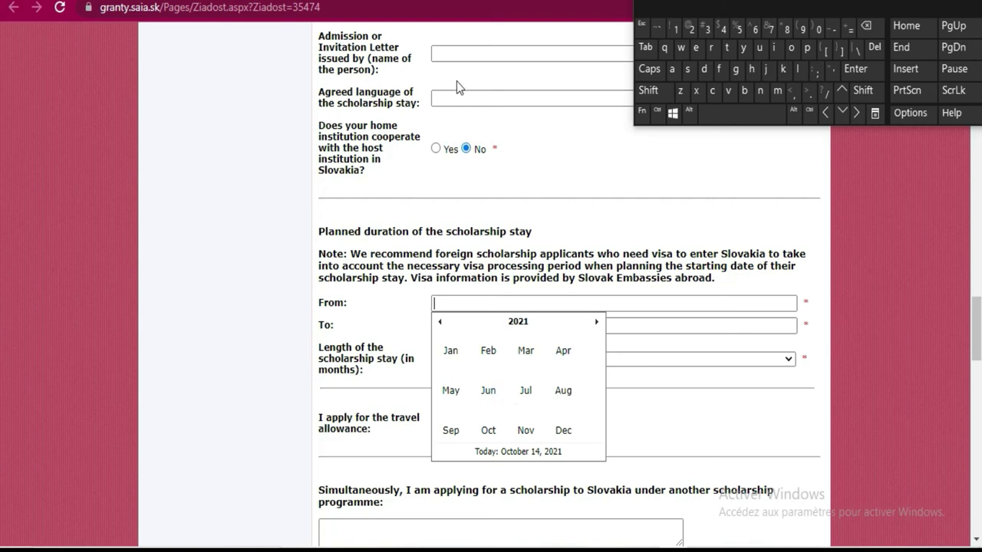
scroll(481, 198, "up", 3)
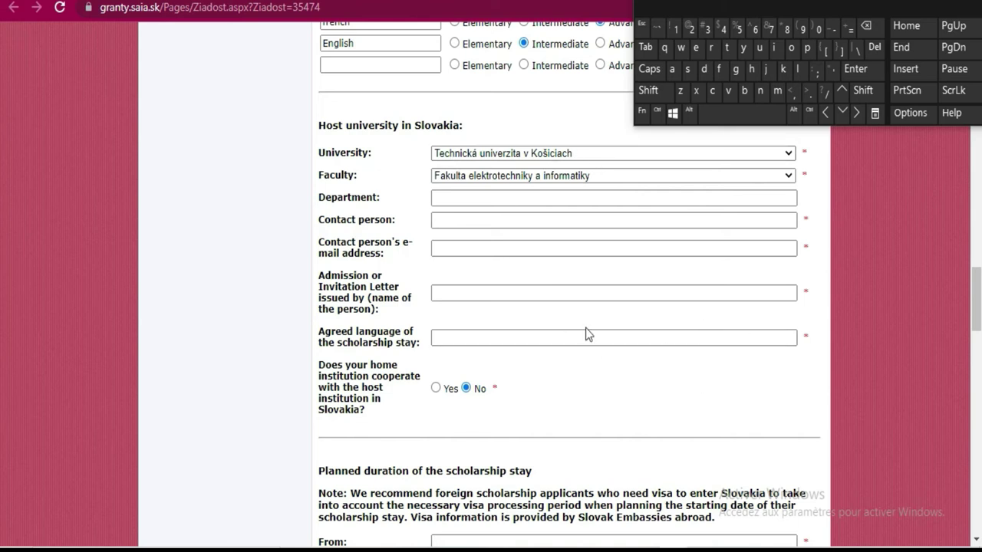
scroll(585, 328, "down", 2)
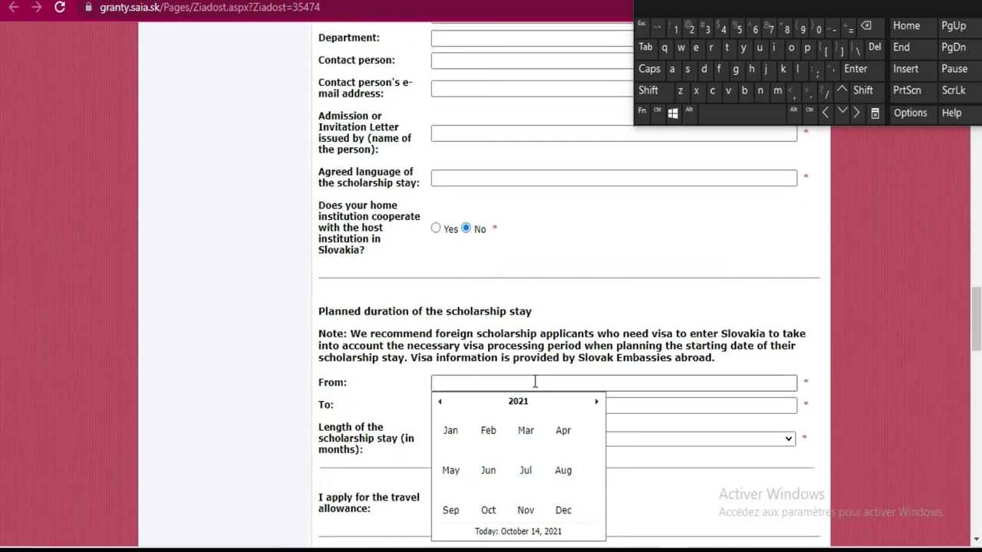
scroll(535, 382, "down", 1)
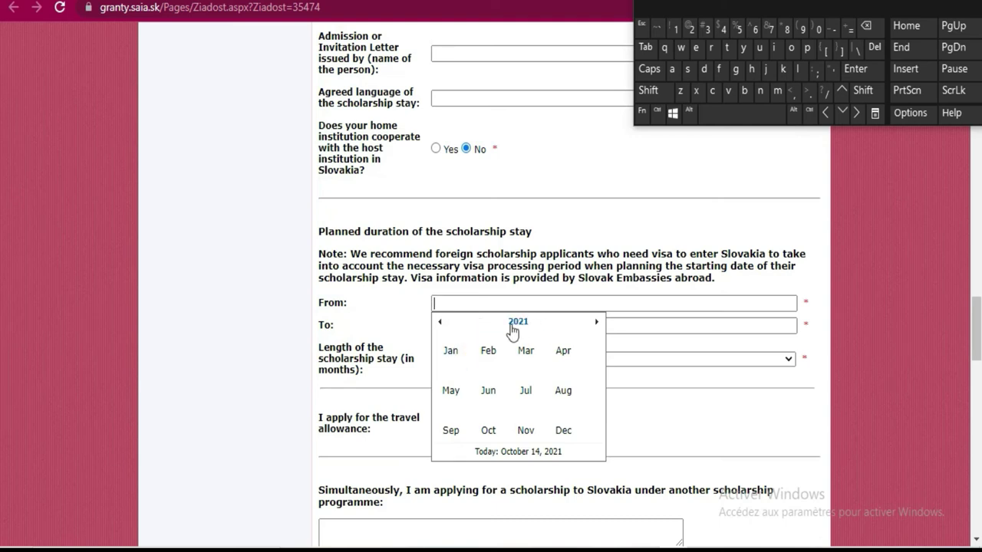
left_click(483, 358)
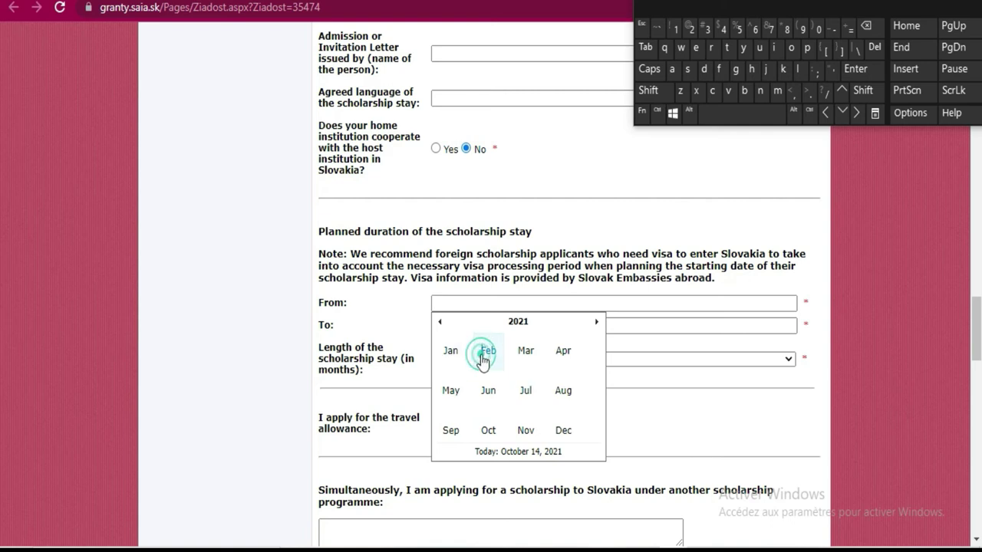
Switch the calendar to 2022 and pick 16 February 2022 as the start date
left_click(502, 322)
left_click(505, 324)
scroll(541, 407, "down", 1)
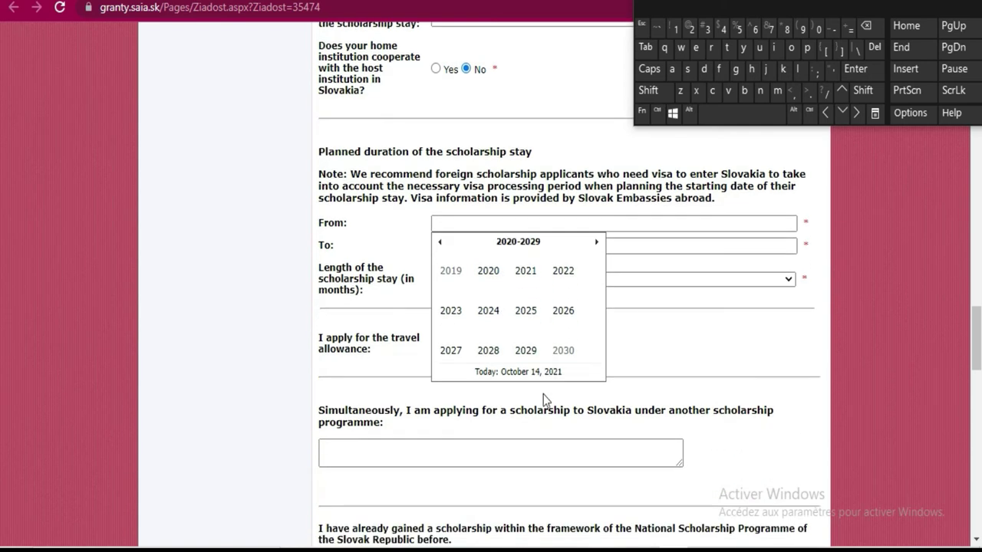
left_click(562, 272)
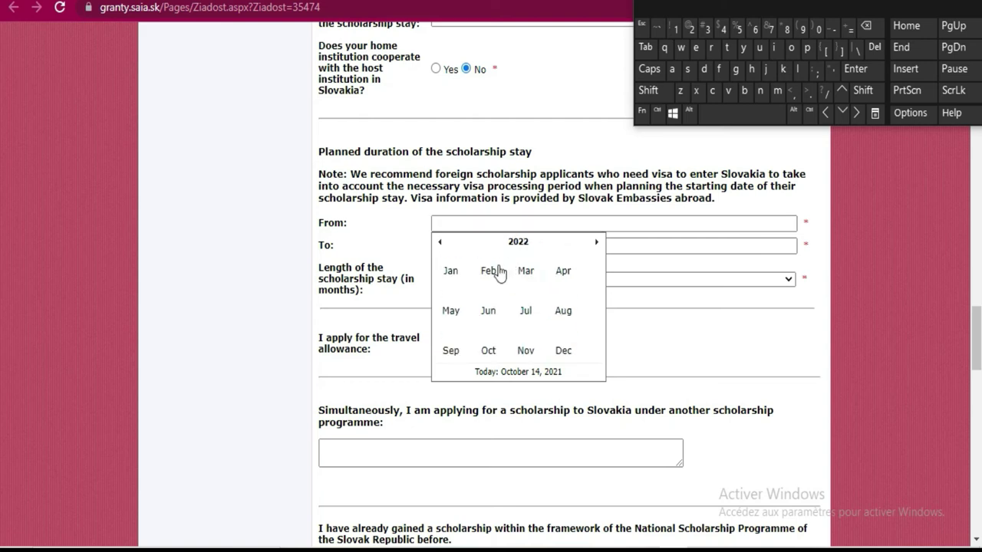
left_click(490, 271)
left_click(497, 316)
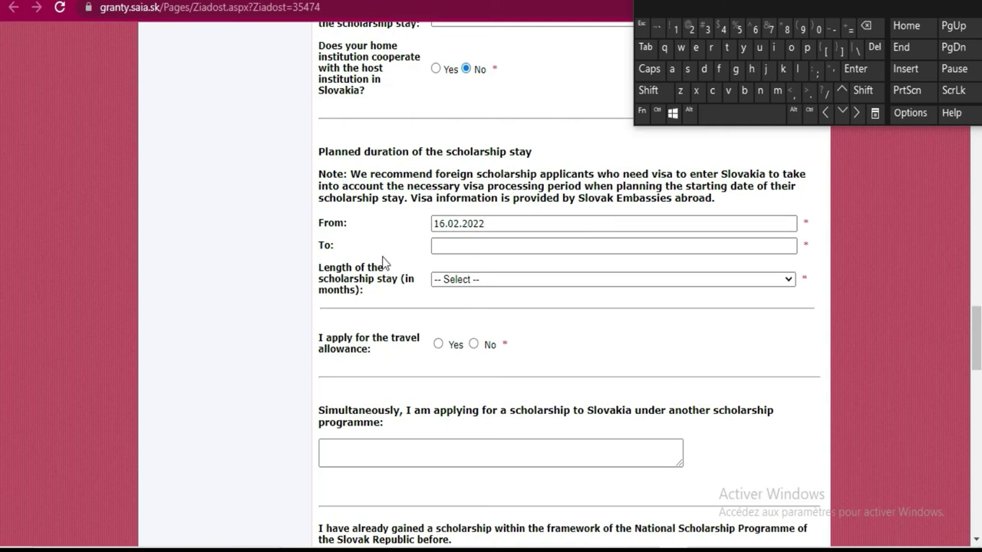
Pick 12 March 2025 as the stay's To date in the calendar
left_click(471, 244)
left_click(469, 247)
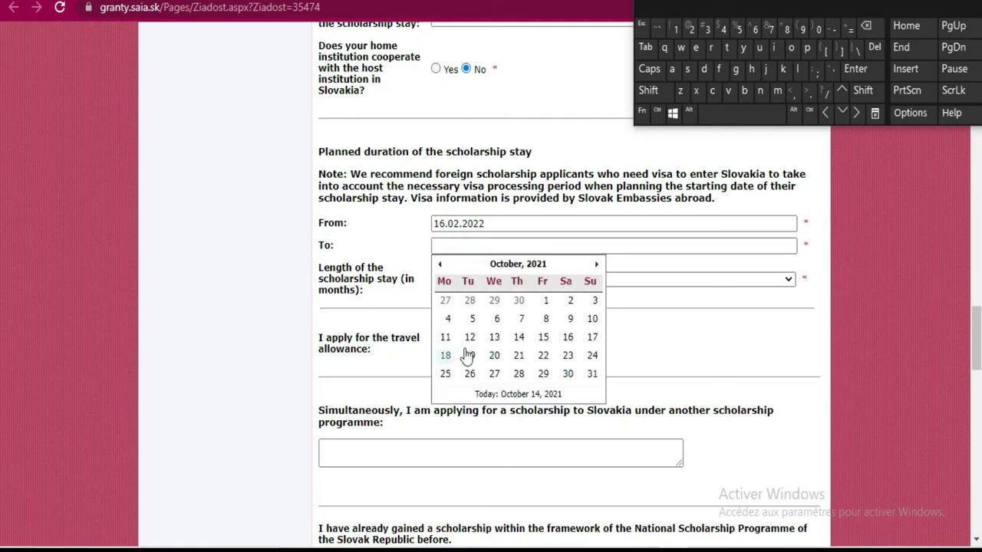
left_click(525, 265)
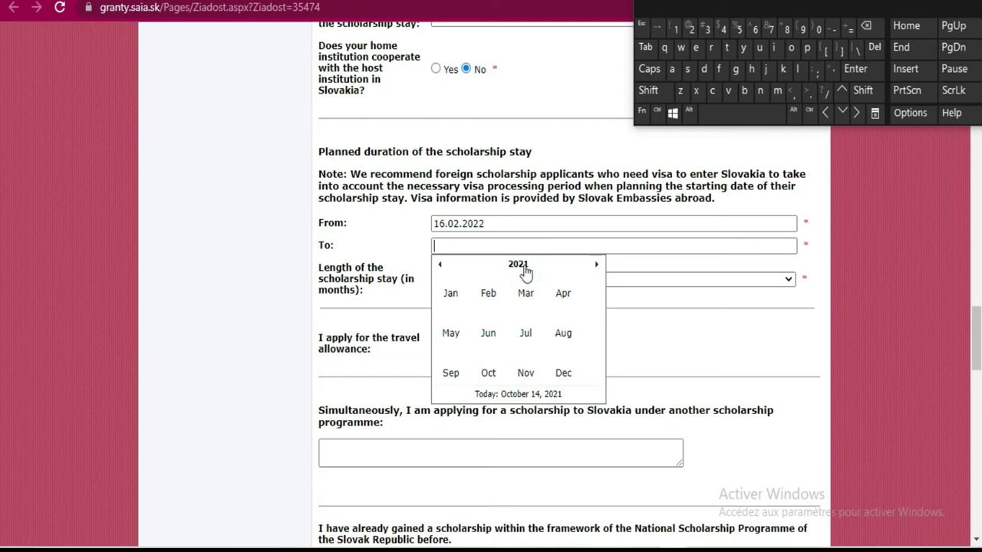
scroll(553, 297, "down", 2)
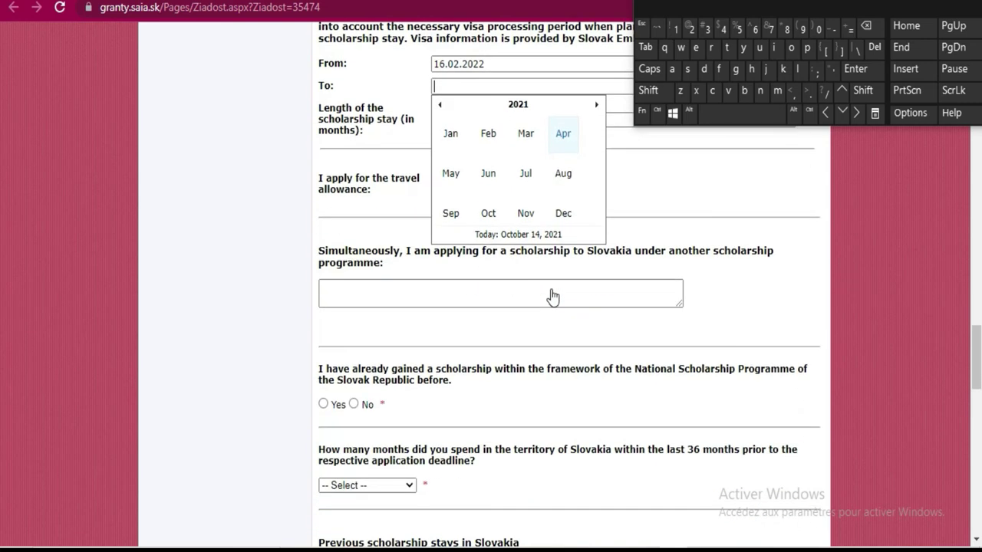
left_click(519, 106)
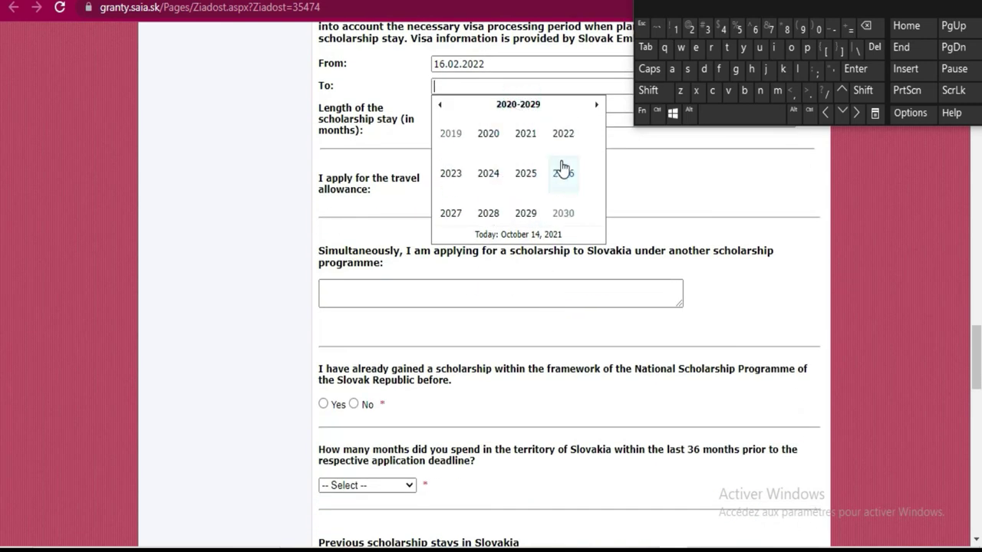
left_click(528, 173)
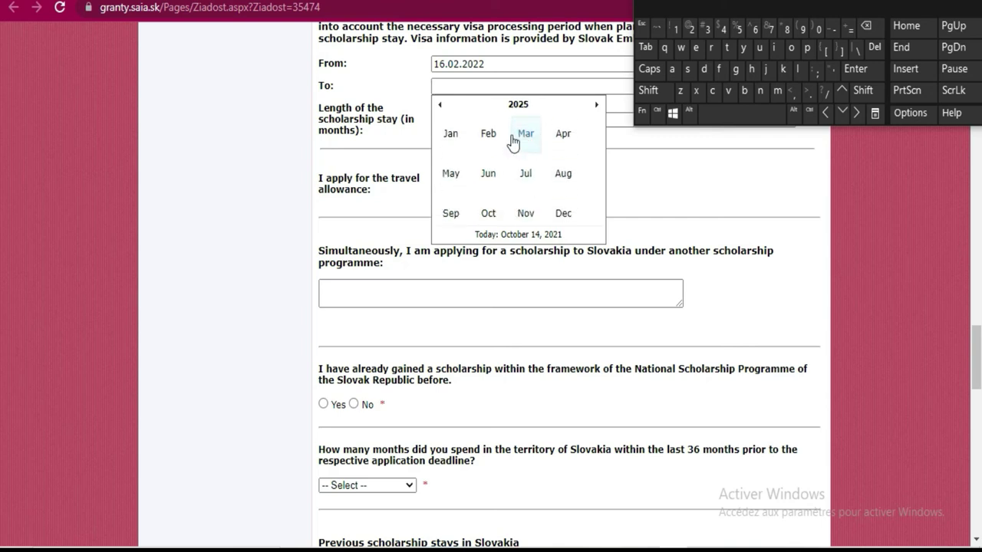
left_click(525, 134)
left_click(495, 178)
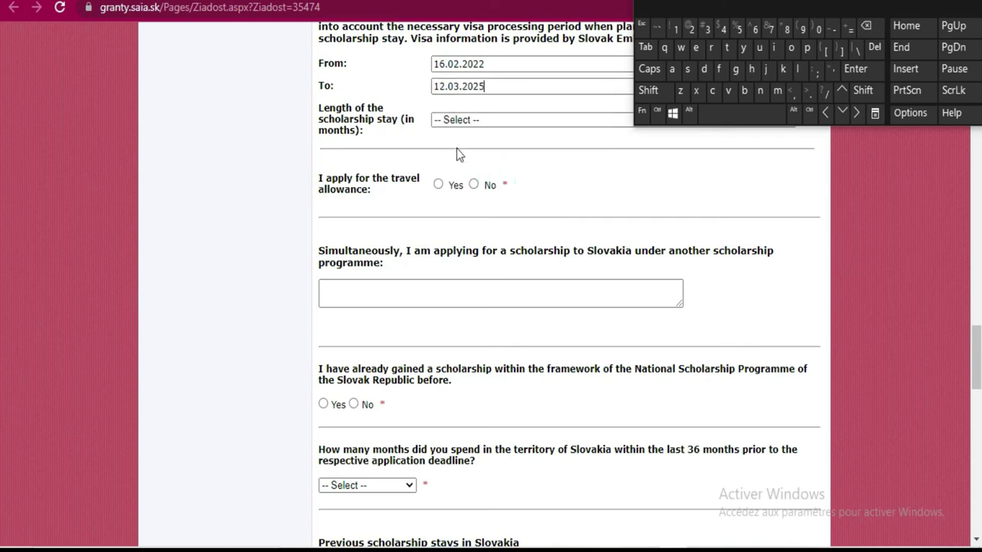
scroll(456, 153, "up", 1)
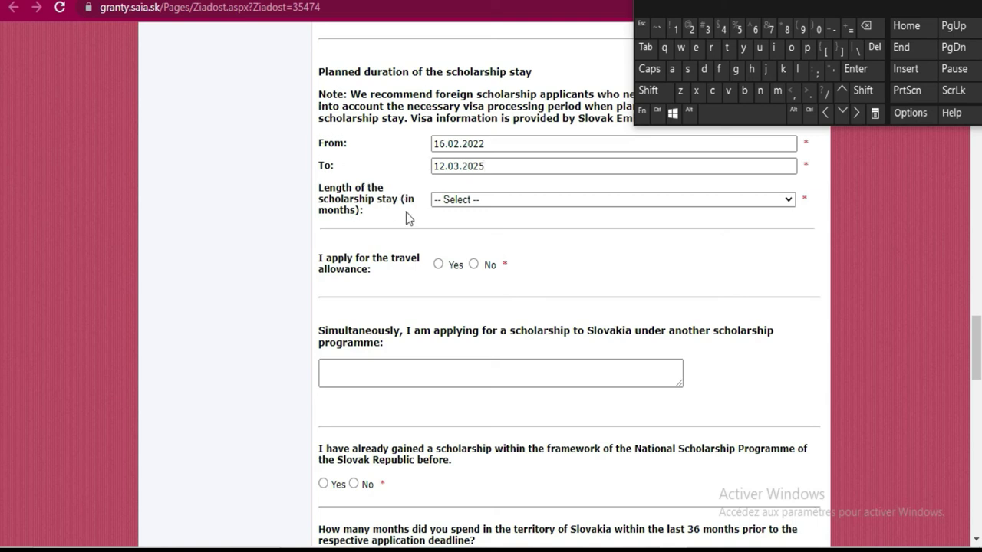
Choose 10 months as the stay length and answer Yes to the travel allowance
left_click(507, 198)
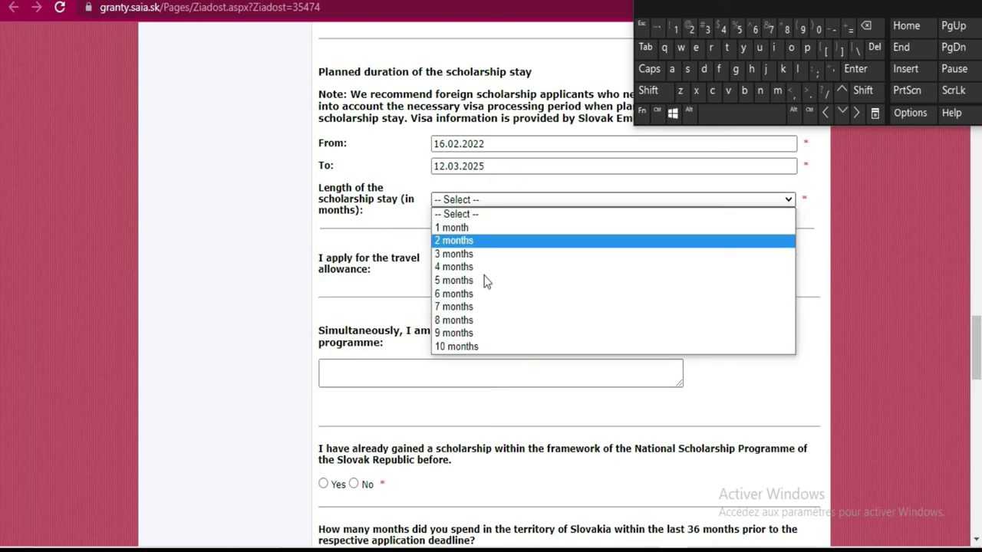
left_click(497, 346)
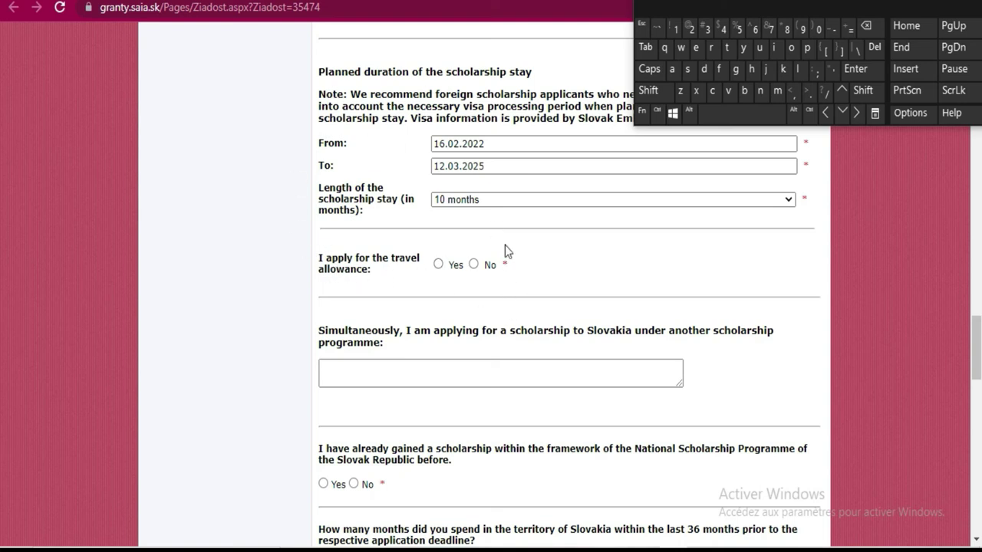
left_click(438, 264)
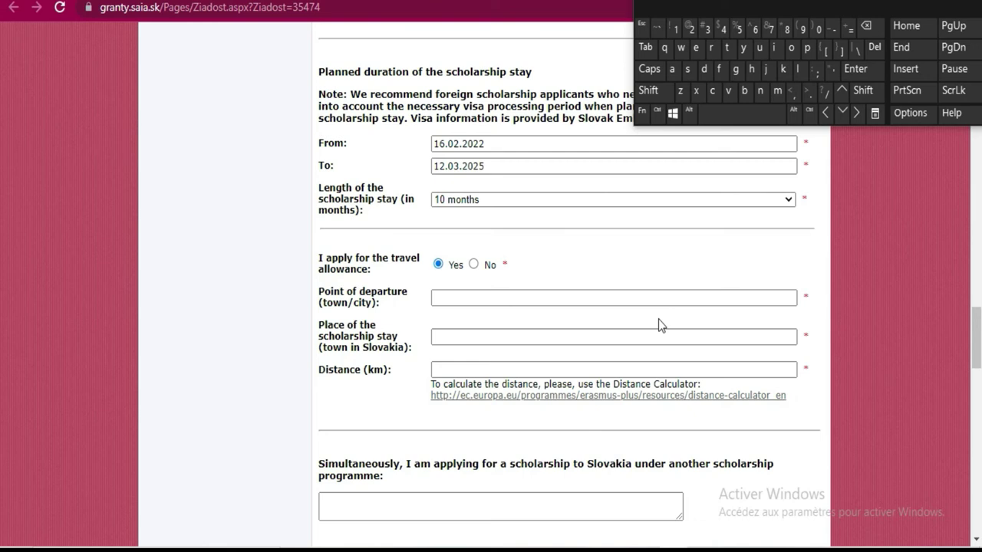
Answer 'No' in the simultaneous other-scholarship text box
scroll(658, 324, "down", 1)
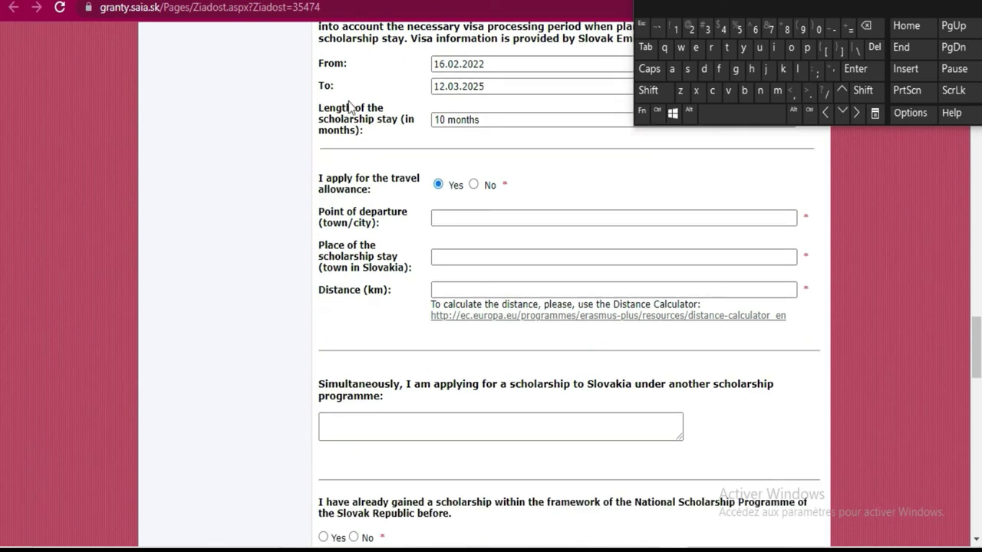
left_click(582, 221)
scroll(578, 217, "down", 3)
scroll(579, 221, "down", 4)
scroll(578, 221, "up", 3)
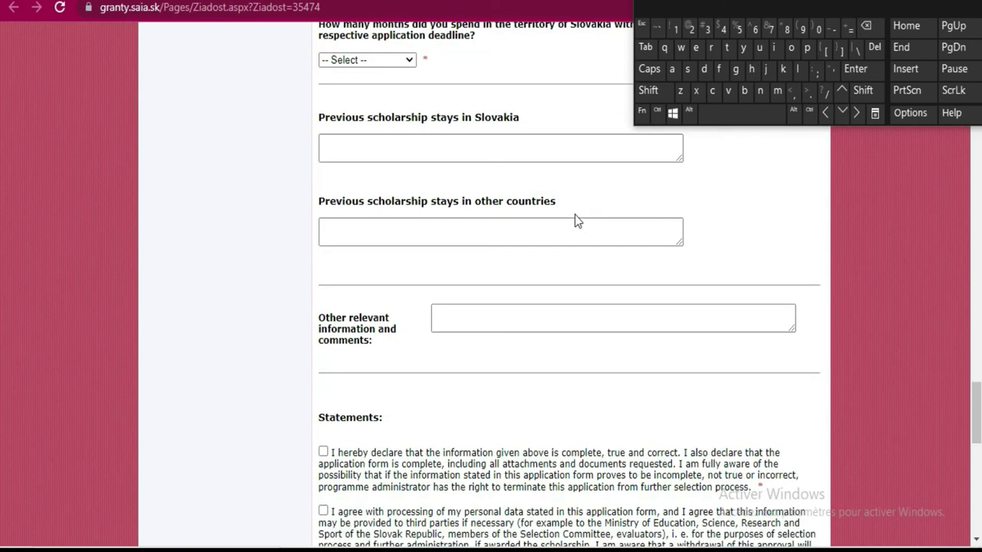
scroll(579, 221, "up", 3)
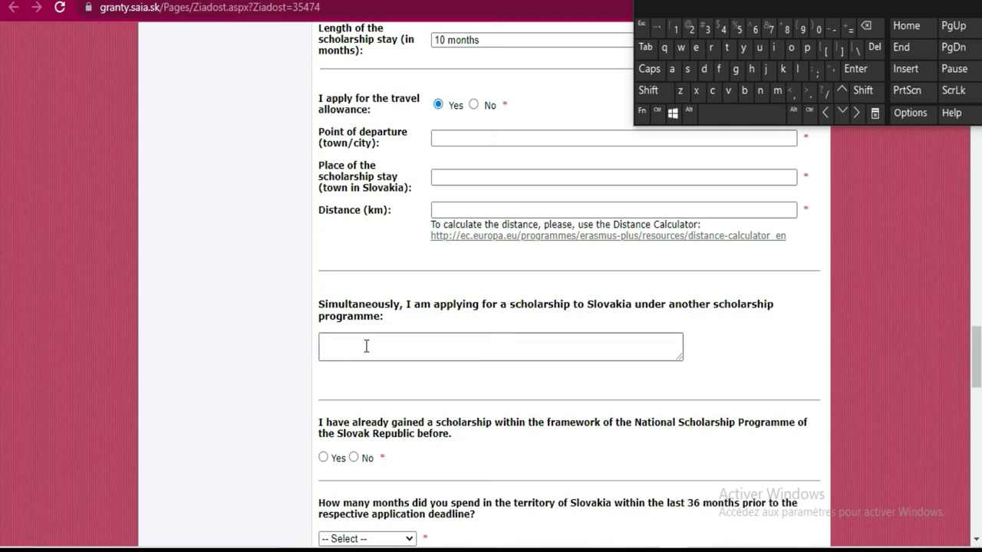
left_click(437, 345)
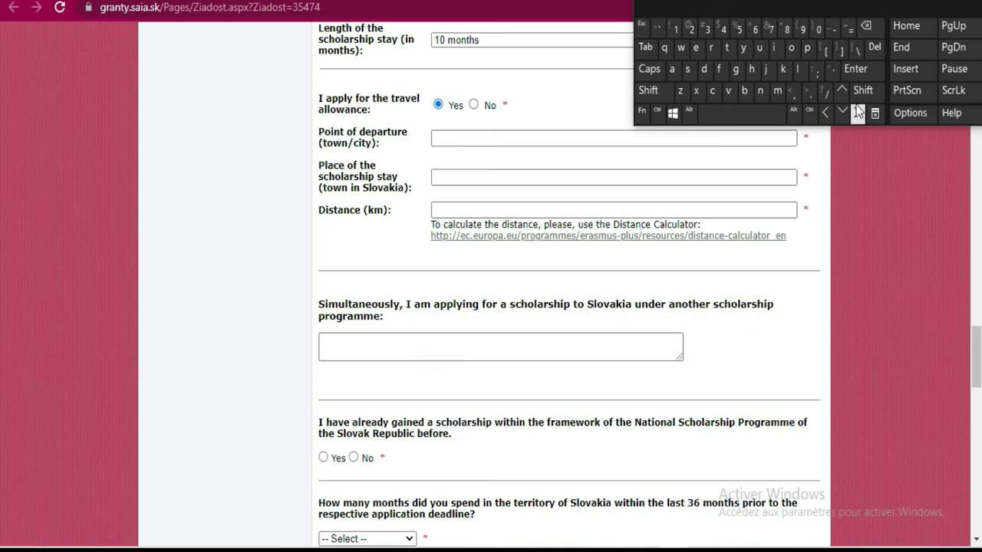
left_click(649, 93)
left_click(761, 90)
left_click(791, 47)
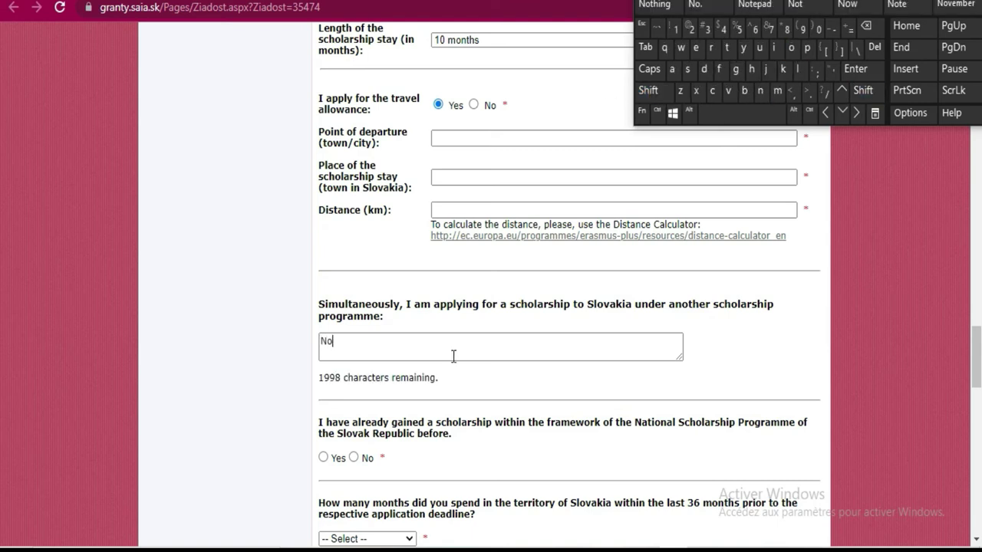
scroll(493, 303, "down", 2)
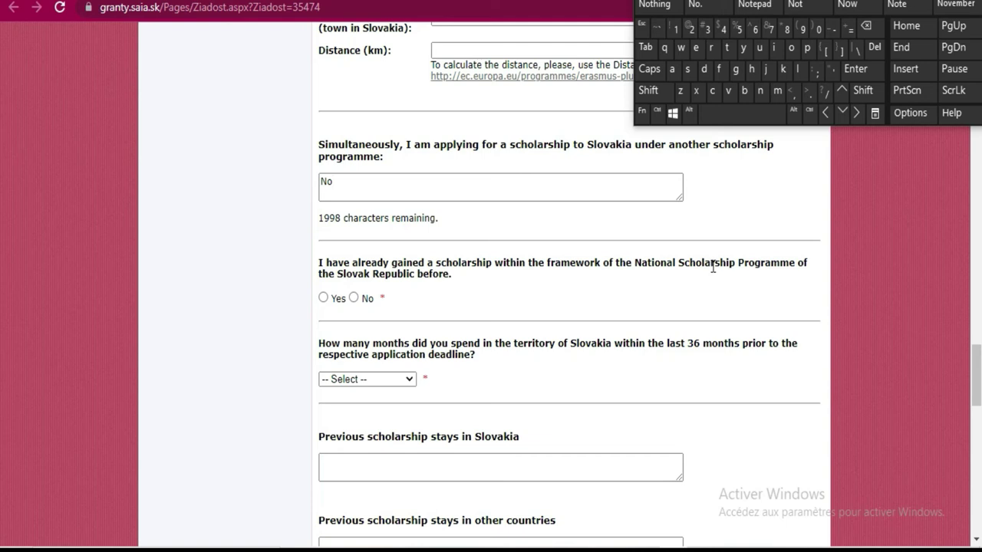
Answer No to a previous scholarship award and record 2 months spent in Slovakia
left_click(353, 298)
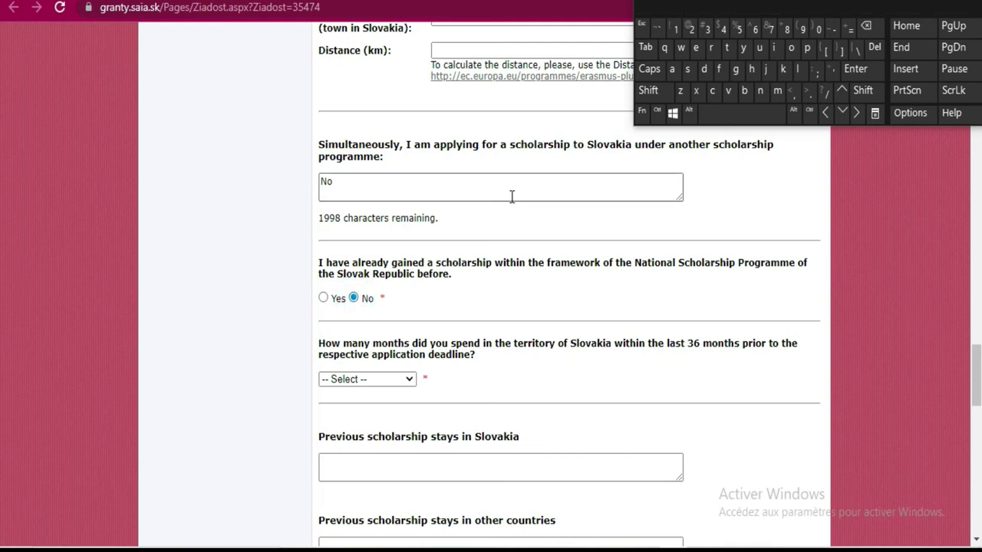
scroll(511, 197, "down", 2)
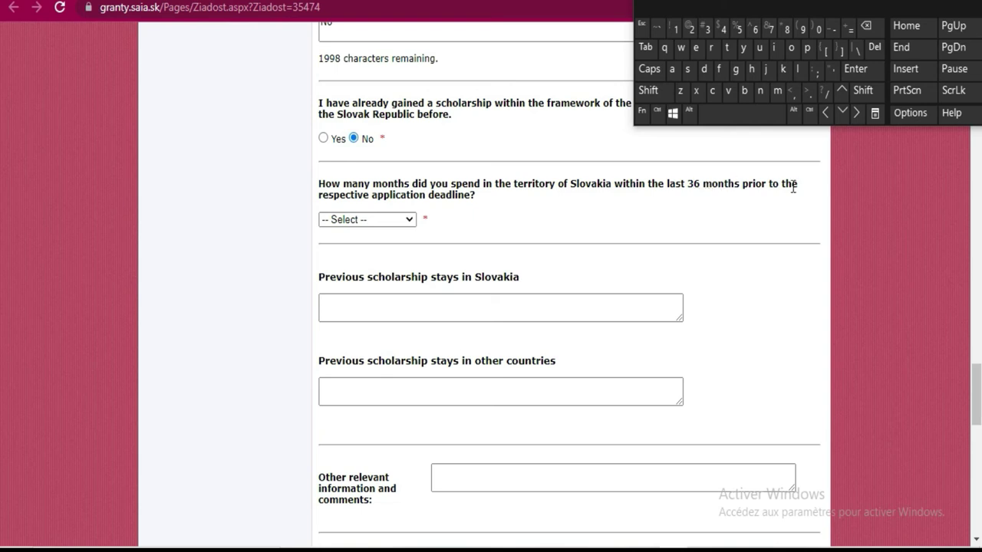
left_click(411, 221)
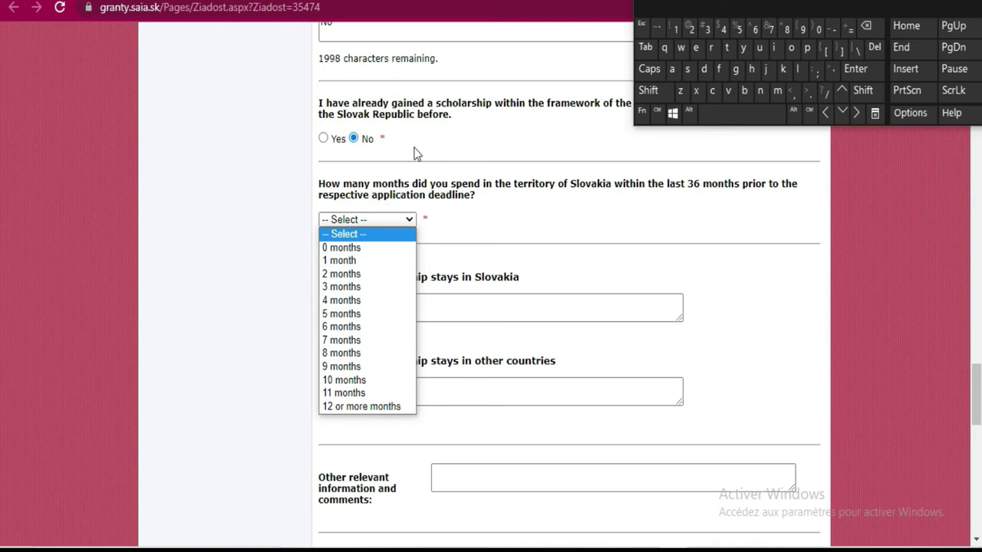
left_click(340, 275)
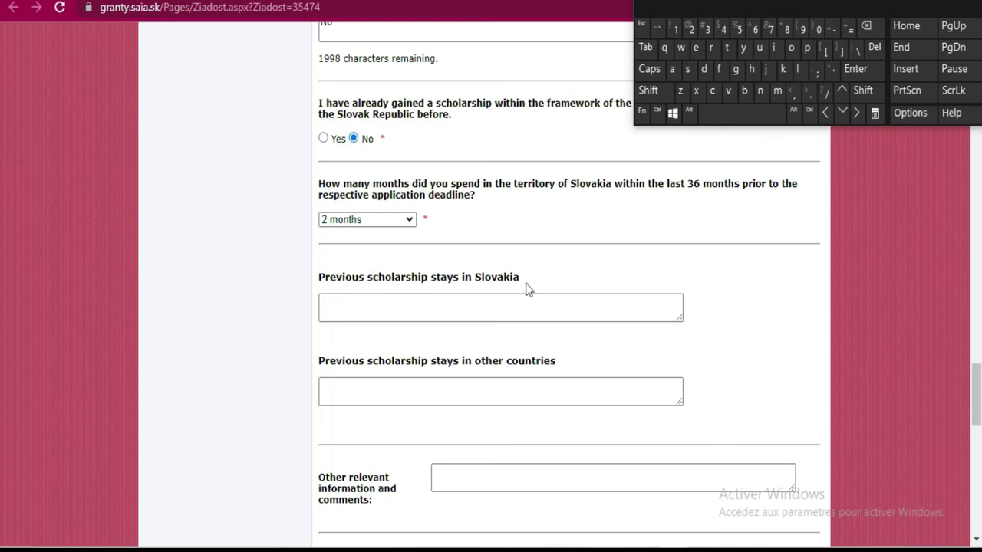
scroll(591, 248, "down", 1)
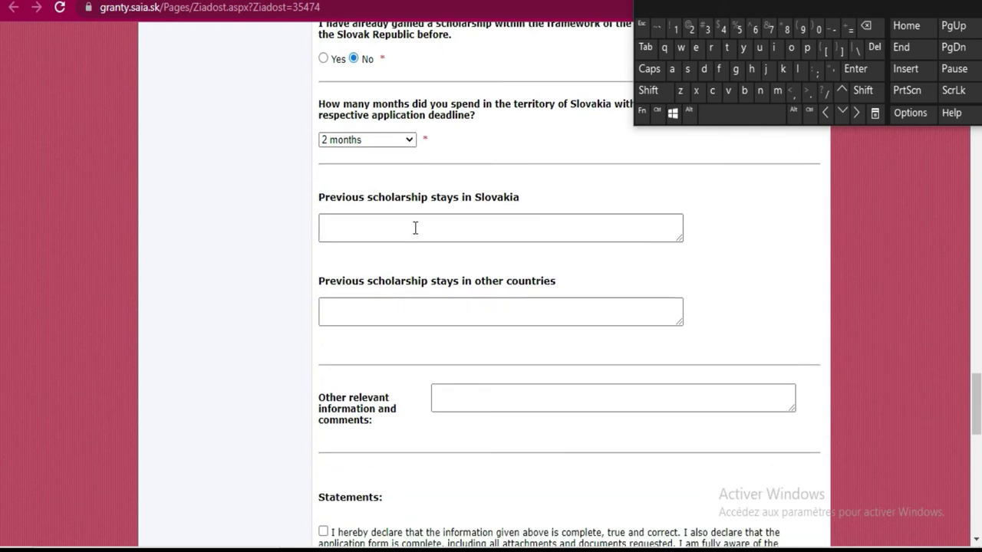
left_click(339, 304)
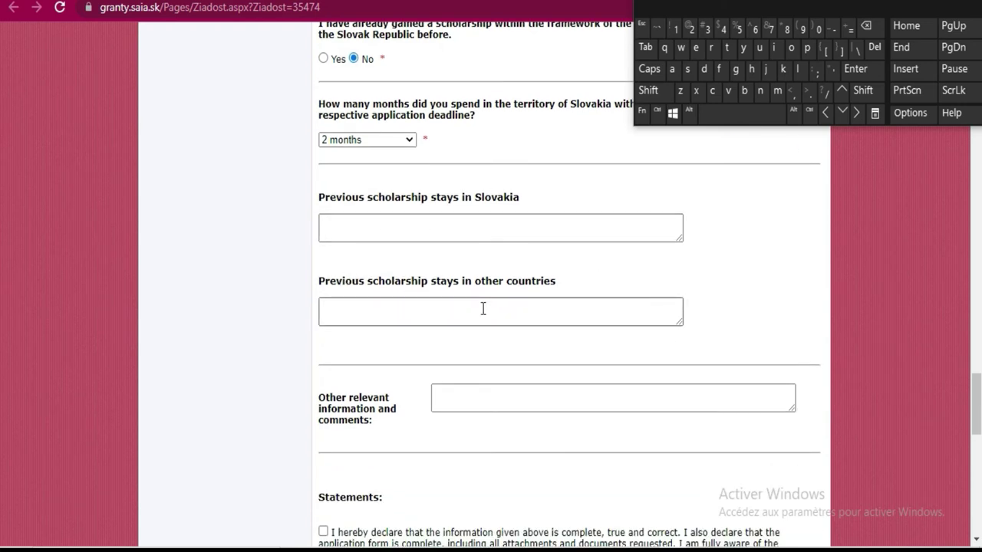
Tick the four statements on correct information, data processing, media use and programme information
scroll(577, 254, "down", 4)
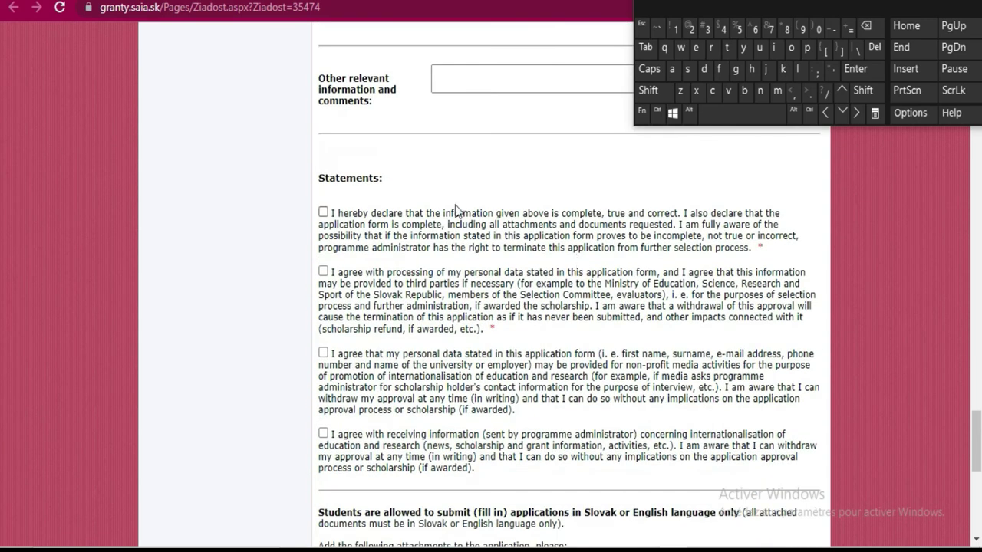
left_click(323, 213)
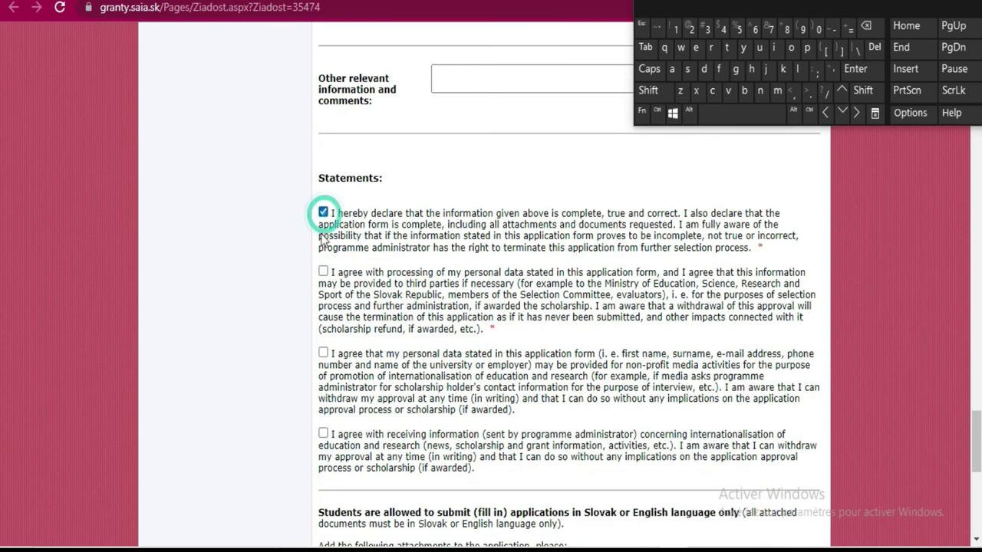
left_click(323, 272)
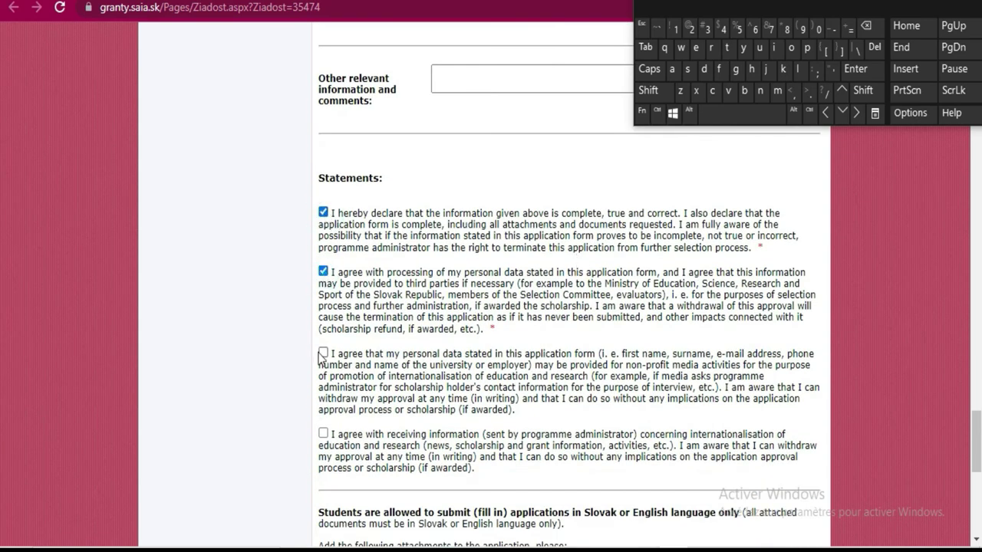
left_click(323, 354)
left_click(323, 434)
scroll(415, 376, "down", 4)
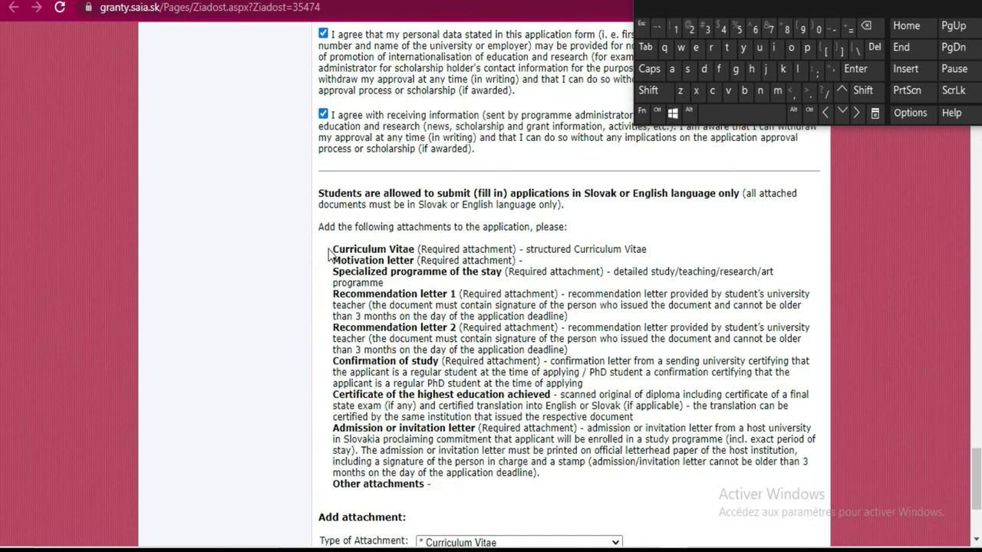
scroll(389, 249, "down", 3)
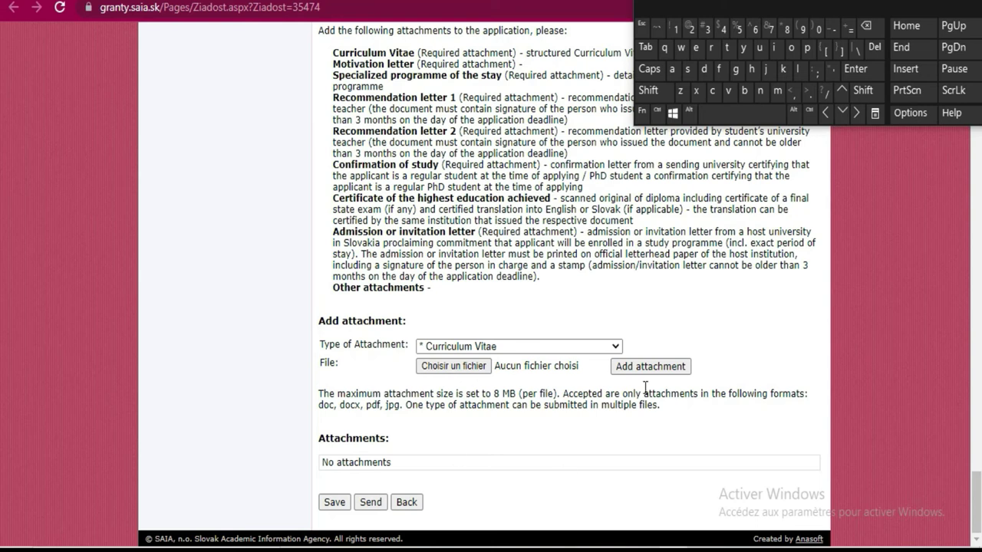
scroll(501, 201, "up", 2)
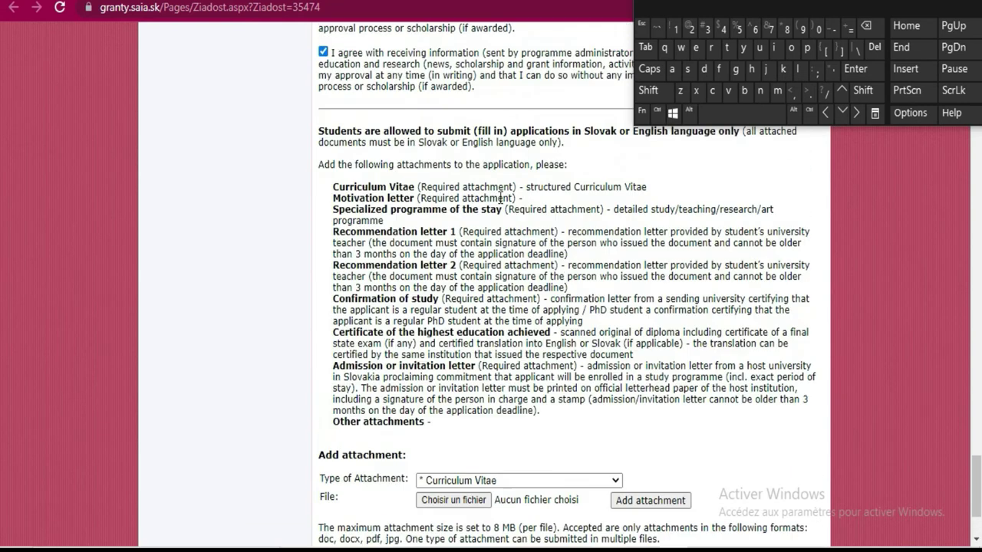
Highlight the CV, motivation letter, specialized programme, two recommendation letters and confirmation of study requirements
left_click_drag(330, 212, 415, 218)
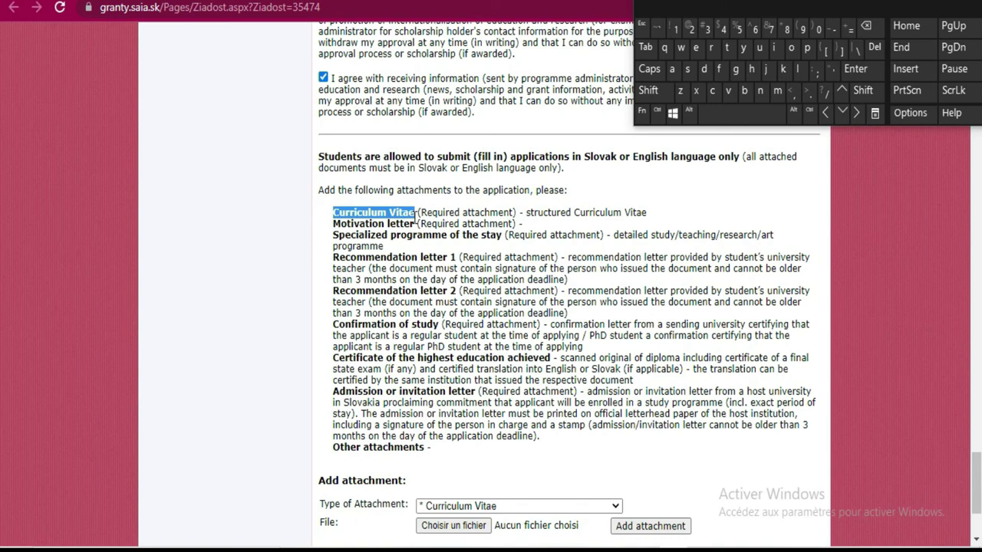
left_click_drag(331, 223, 413, 225)
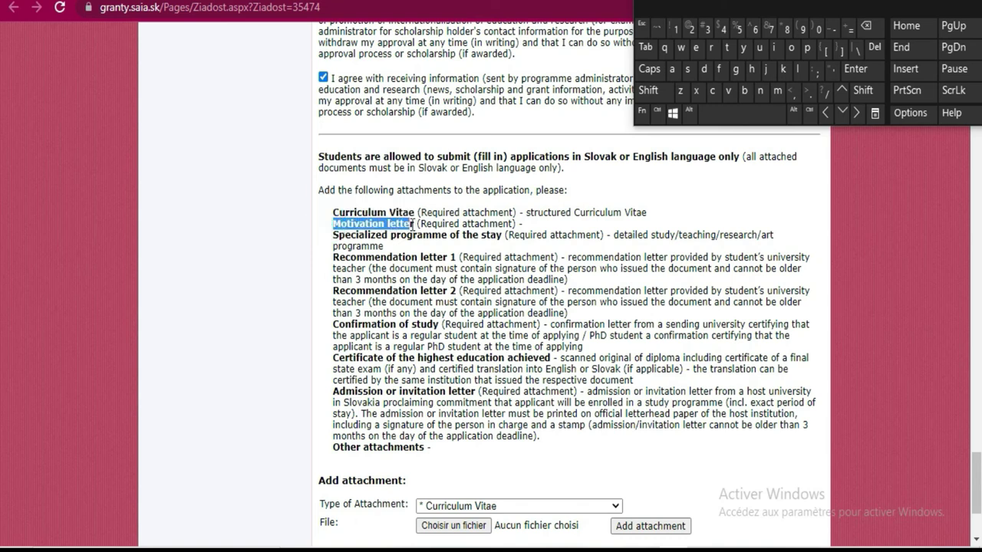
left_click(329, 240)
left_click_drag(333, 234, 512, 239)
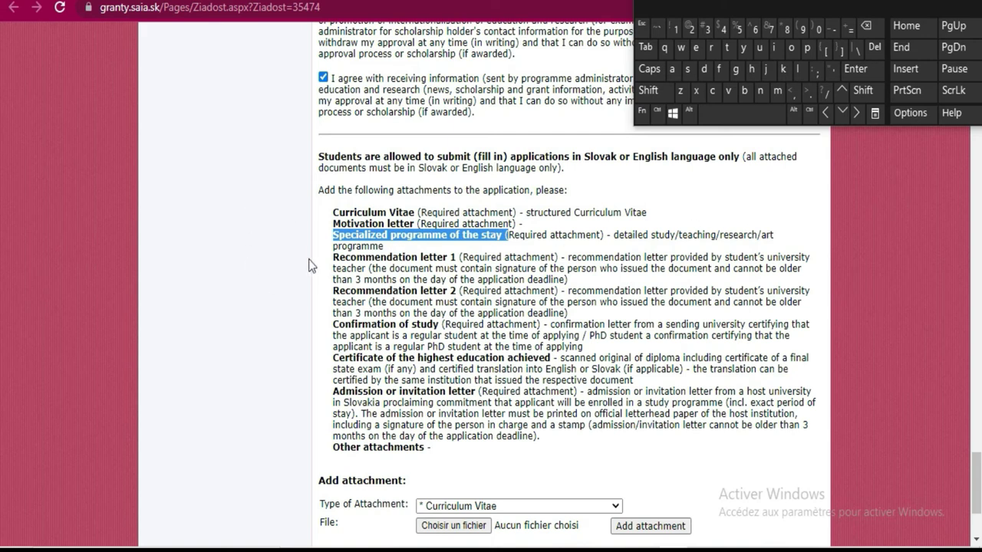
left_click_drag(374, 258, 453, 258)
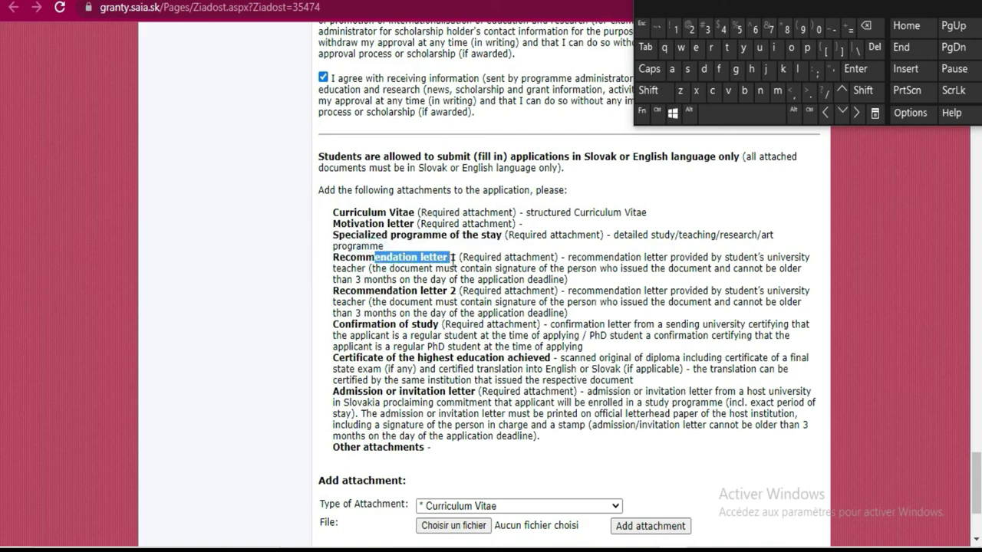
left_click_drag(332, 293, 453, 296)
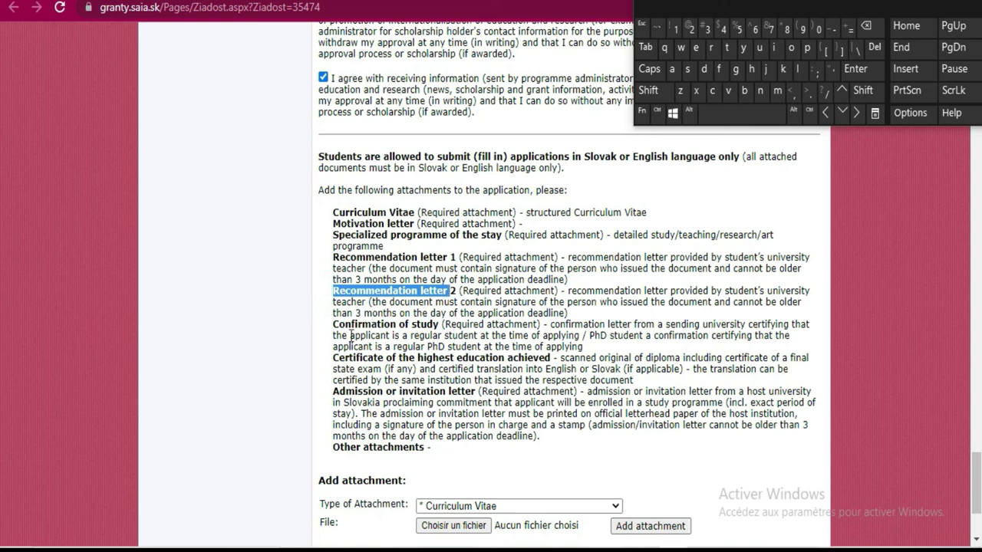
left_click_drag(332, 324, 436, 323)
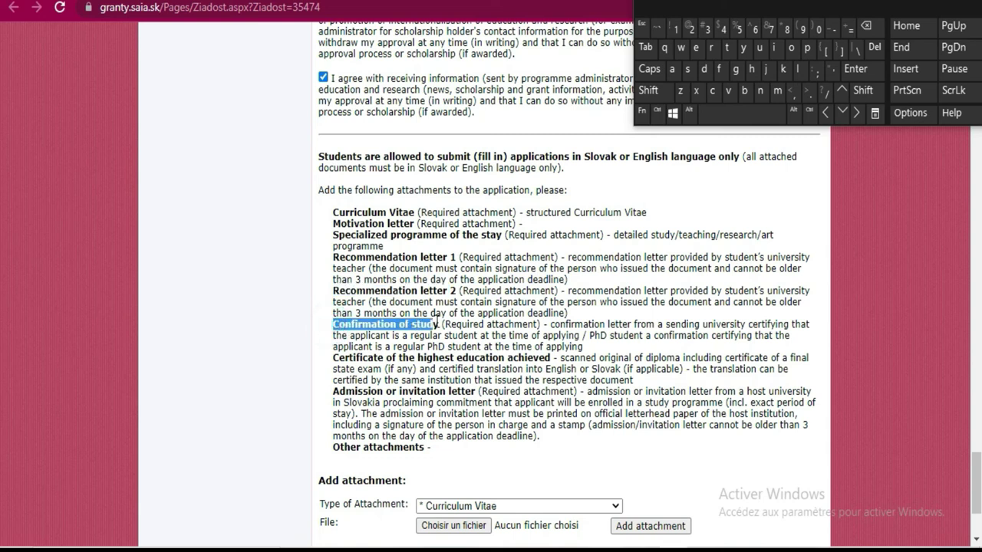
mouse_move(437, 326)
left_mouse_down()
mouse_move(460, 323)
mouse_move(440, 323)
left_mouse_up()
Highlight the education certificate, admission letter and Other attachments lines, then scroll to Add attachment
left_click_drag(322, 358, 555, 358)
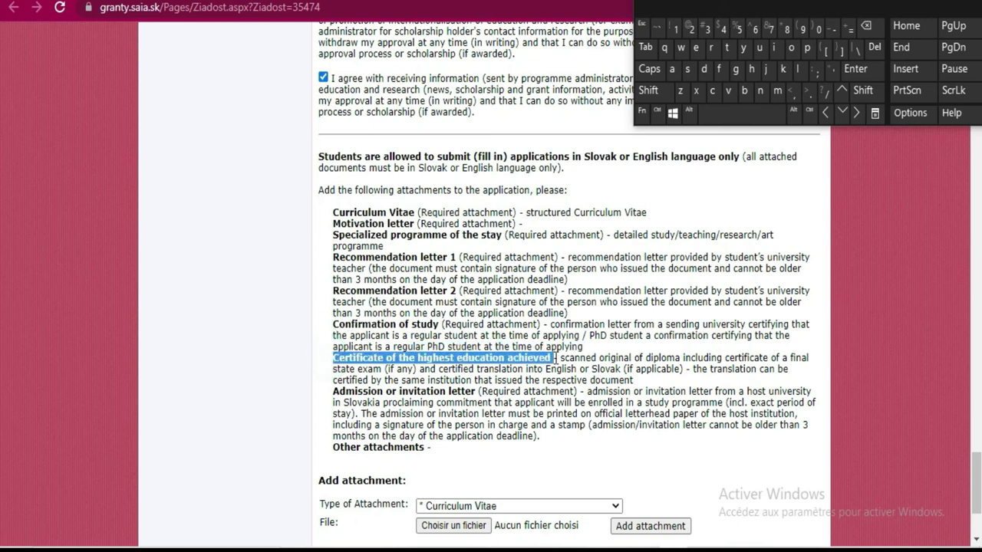
left_click_drag(335, 392, 479, 391)
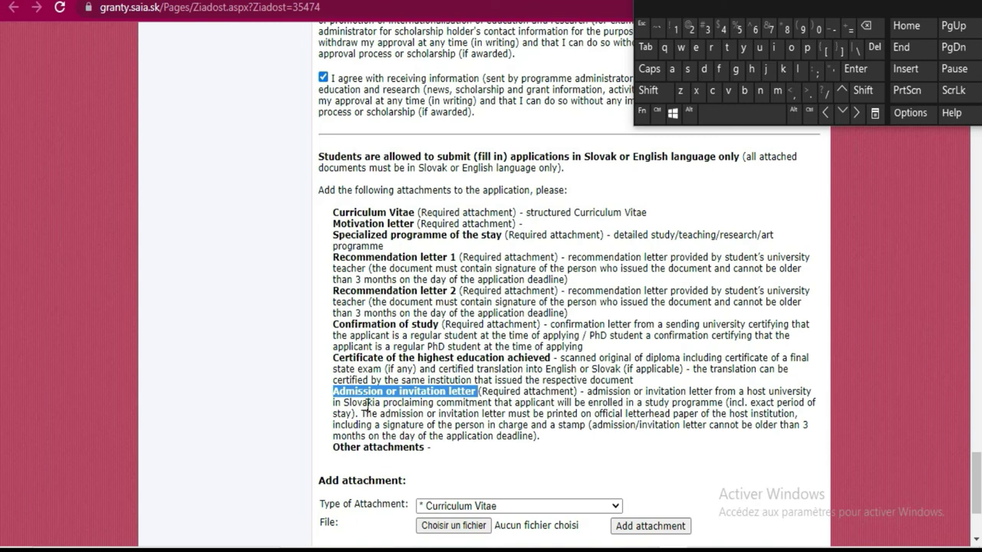
left_click_drag(430, 448, 337, 449)
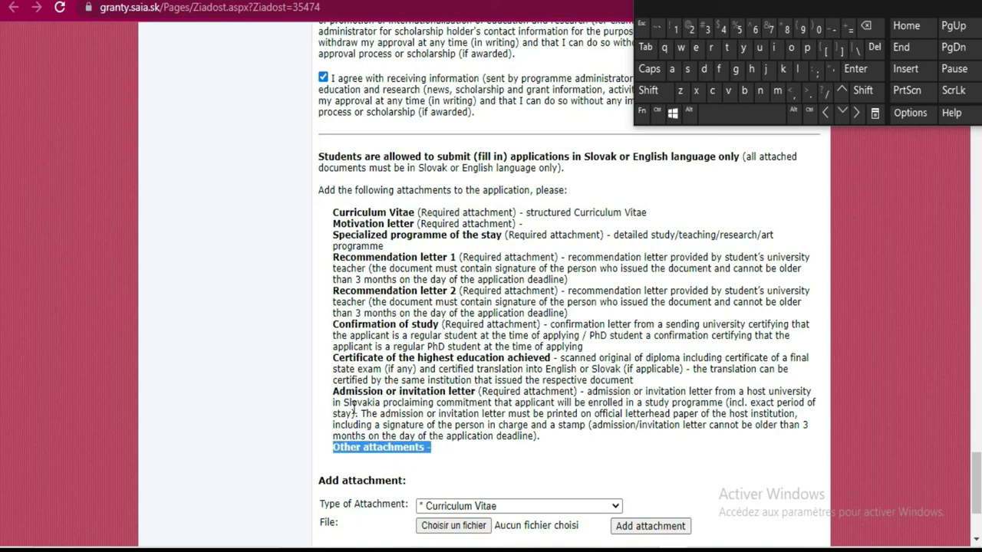
scroll(504, 402, "down", 2)
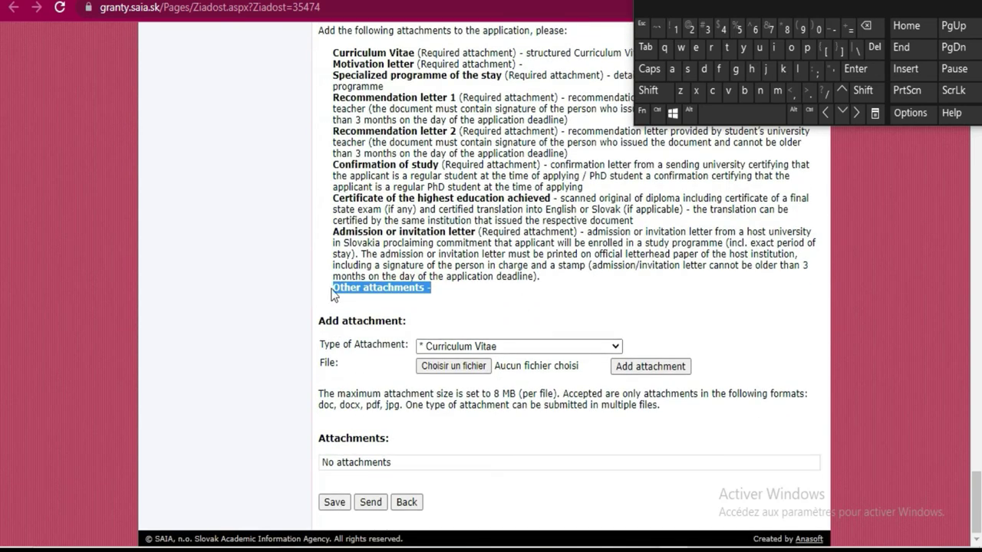
Upload bashk1.pdf as a Motivation letter attachment
left_click(614, 349)
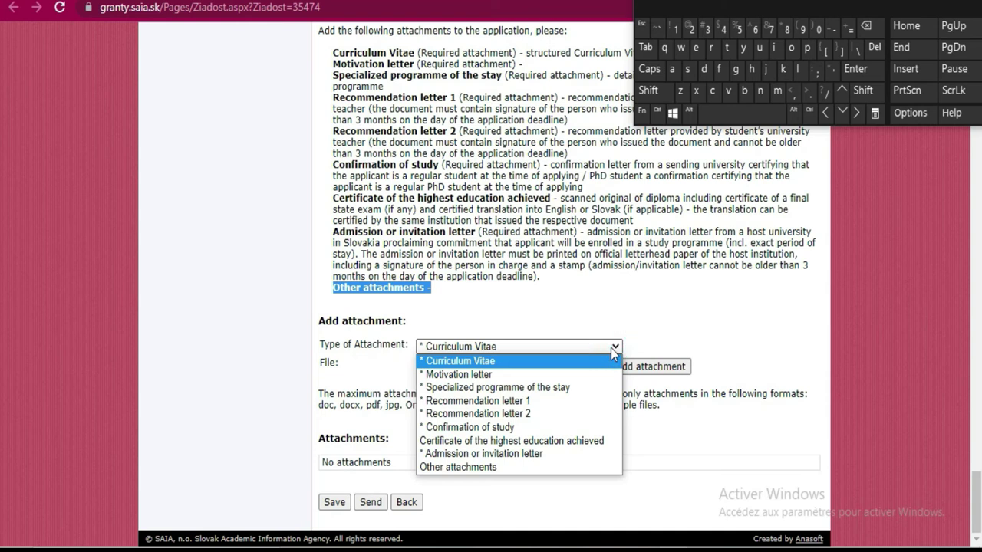
left_click(463, 376)
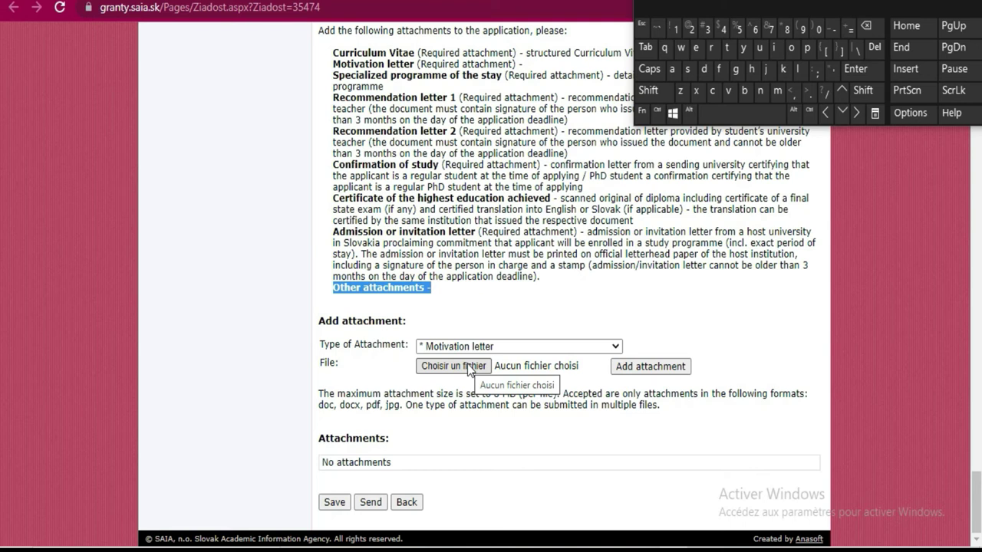
left_click(470, 367)
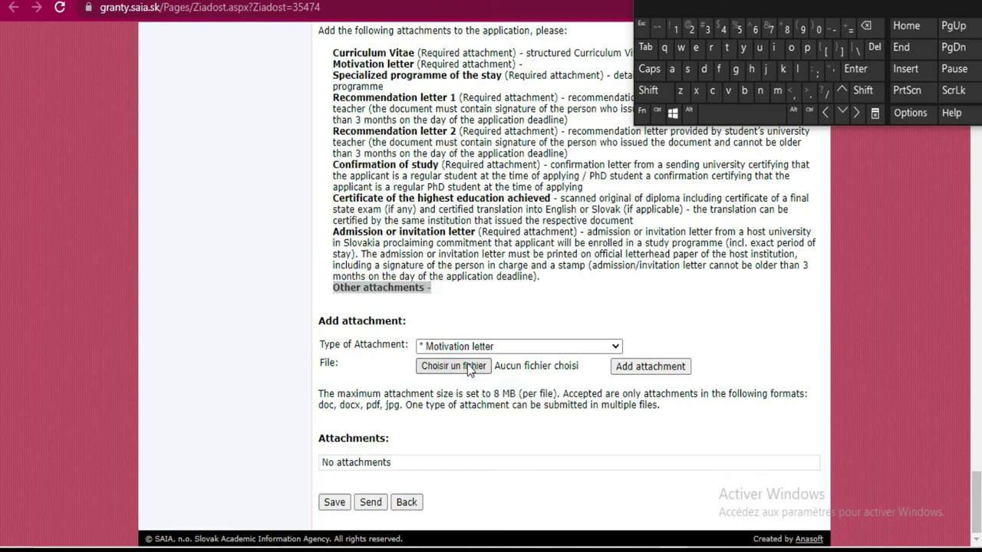
left_click(468, 365)
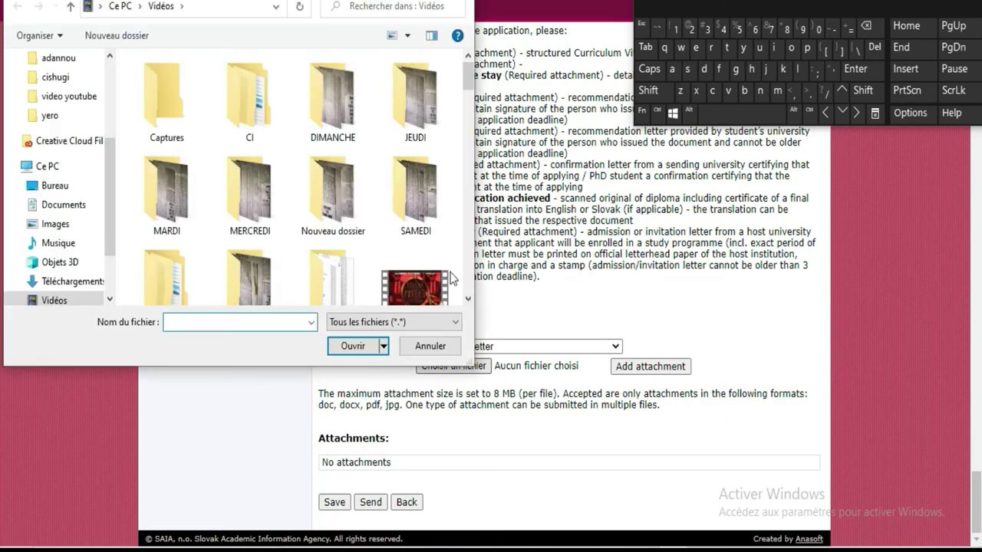
scroll(465, 293, "down", 5)
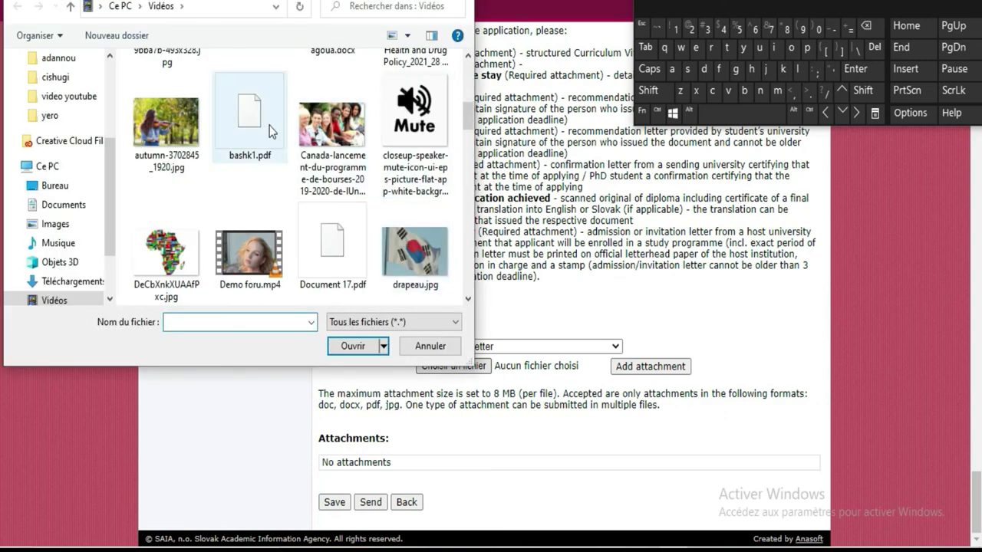
double_click(269, 127)
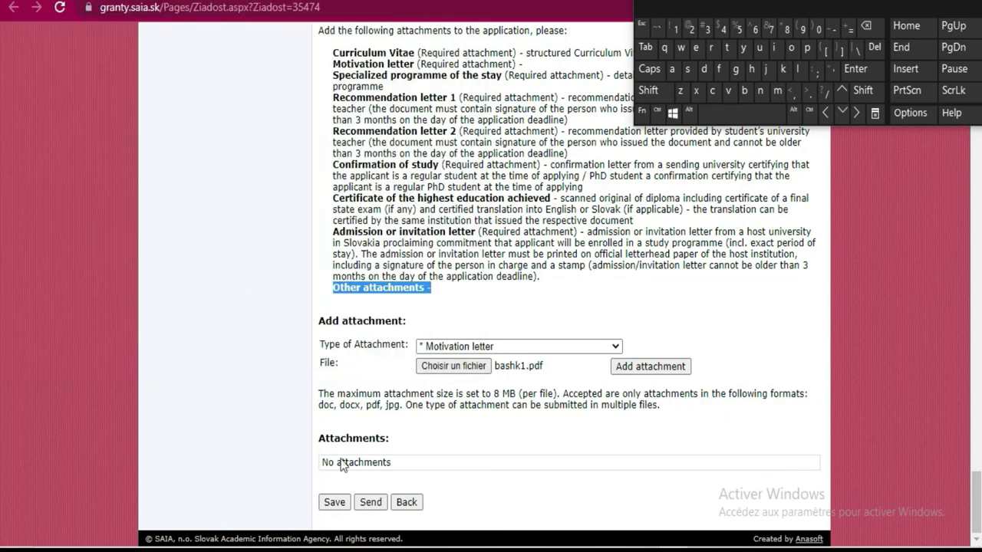
left_click(630, 367)
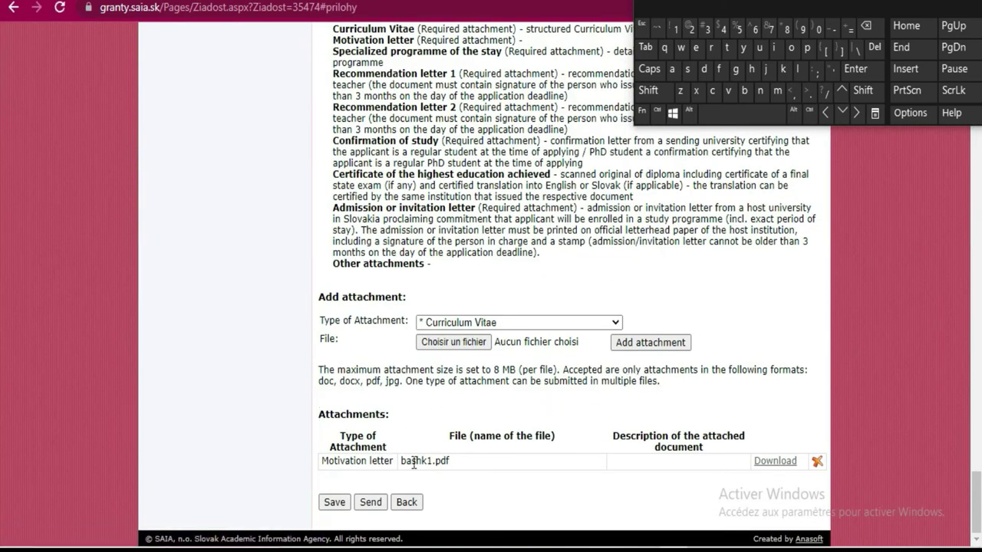
Highlight the uploaded Motivation letter entry and set the next attachment type to Recommendation letter 1
left_click_drag(392, 460, 326, 466)
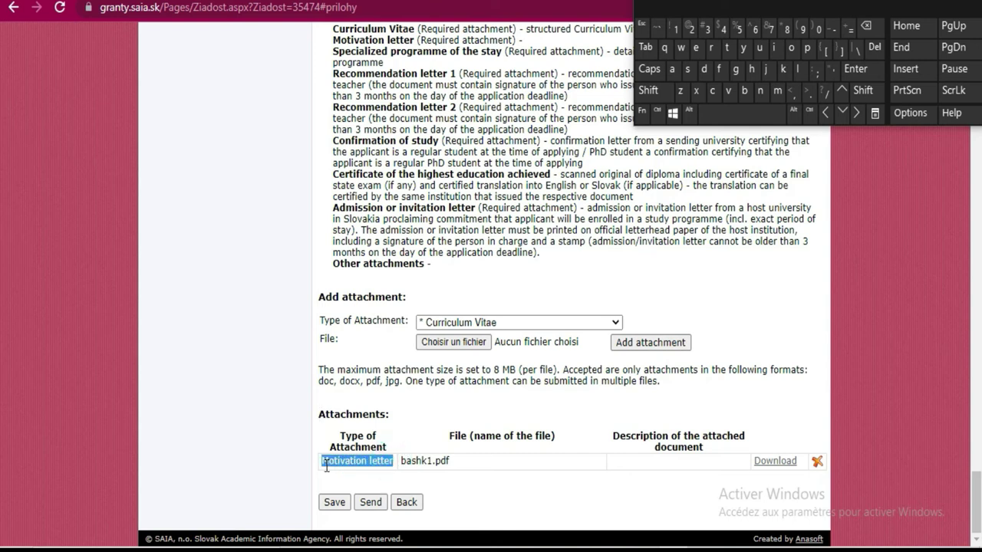
left_click(569, 323)
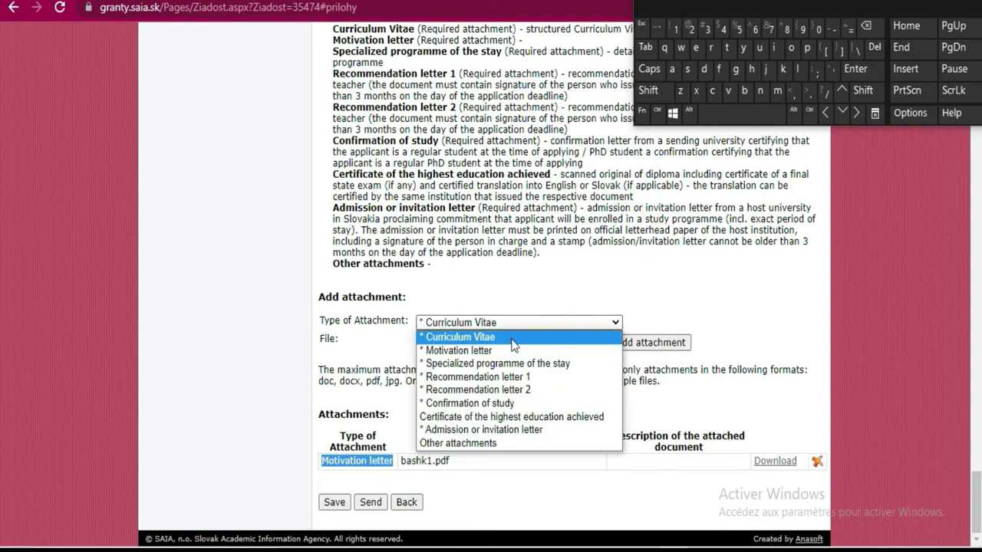
left_click(495, 377)
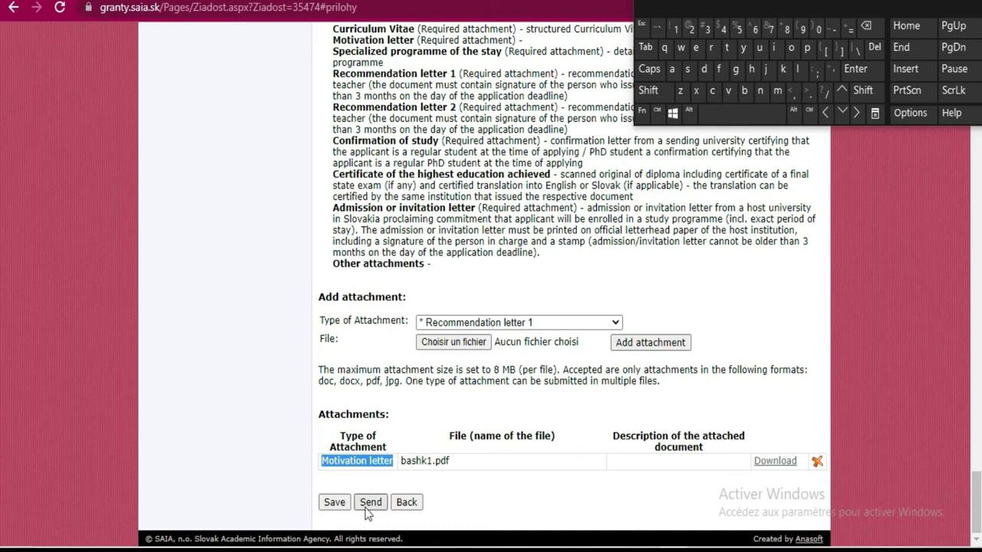
Scroll back up through the filled-in scholarship application form to its top
scroll(556, 334, "up", 10)
scroll(569, 298, "up", 10)
scroll(568, 299, "down", 5)
scroll(566, 292, "down", 15)
scroll(647, 260, "up", 15)
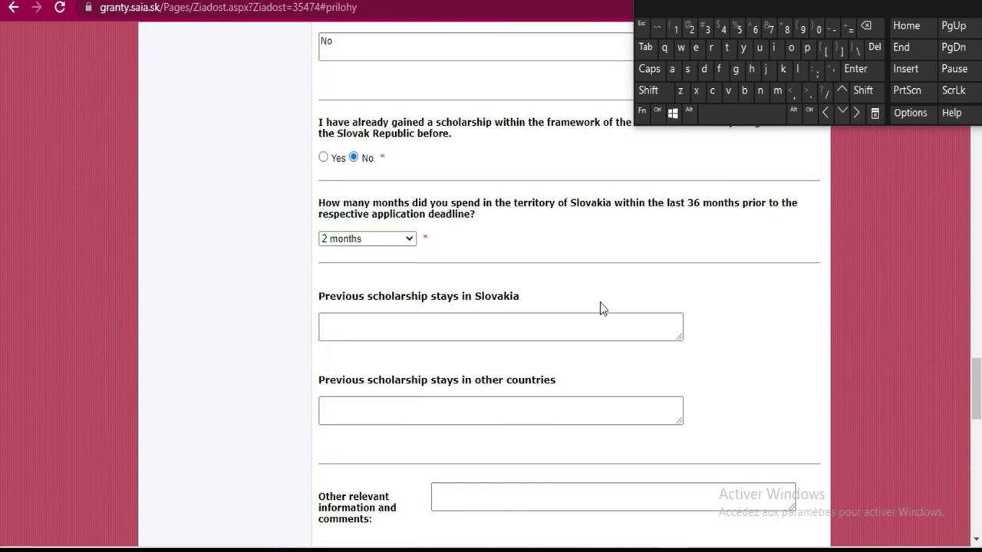
scroll(600, 305, "up", 20)
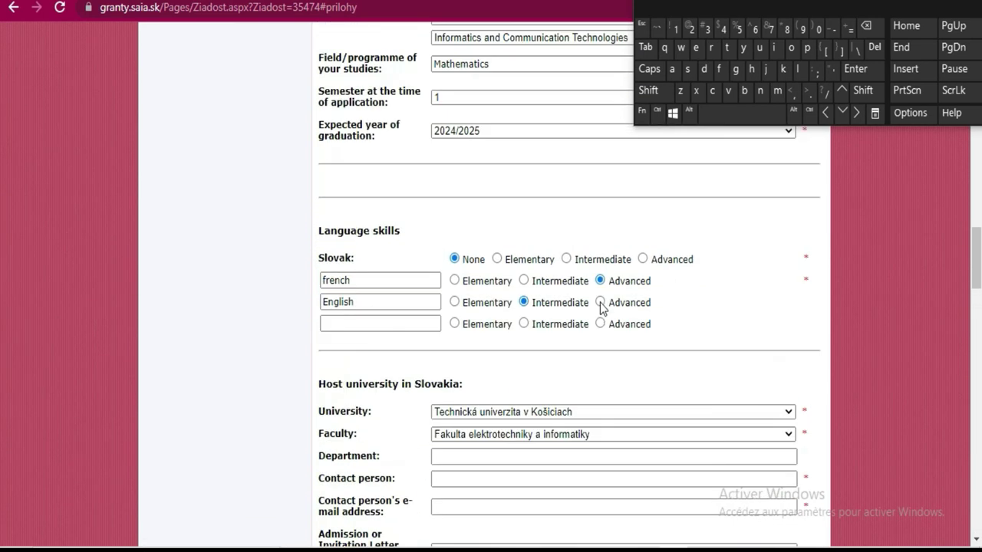
scroll(600, 302, "up", 20)
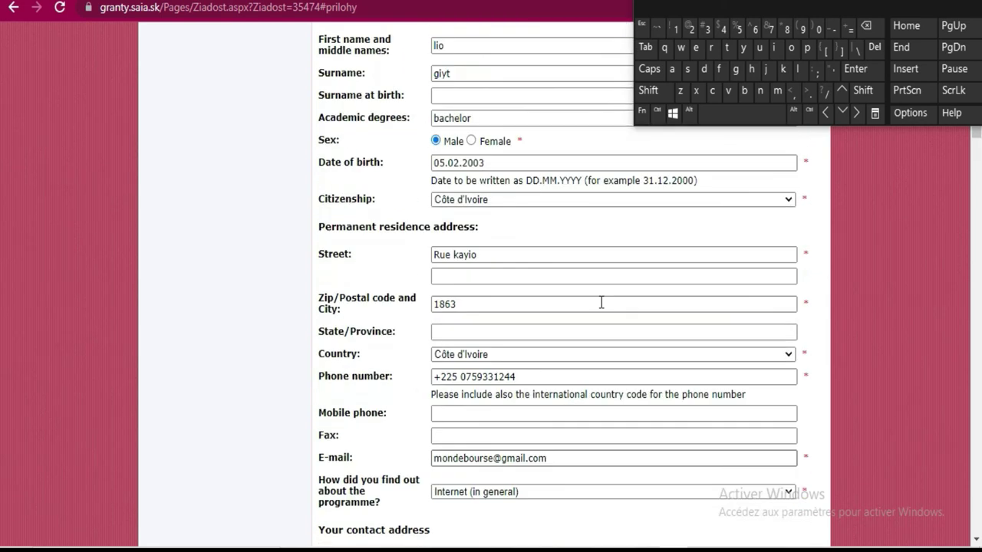
scroll(601, 303, "up", 5)
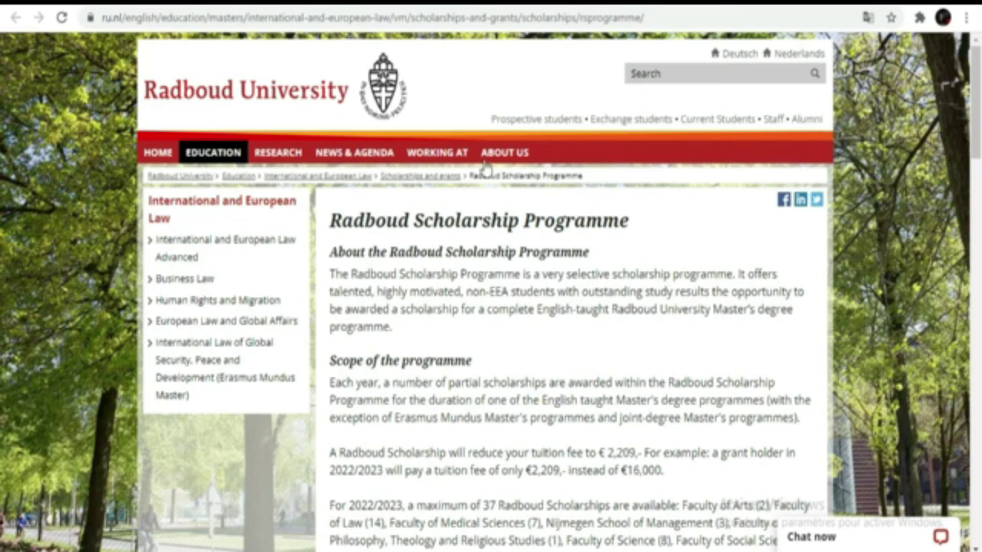
mouse_move(506, 153)
scroll(69, 191, "down", 1)
scroll(69, 191, "down", 2)
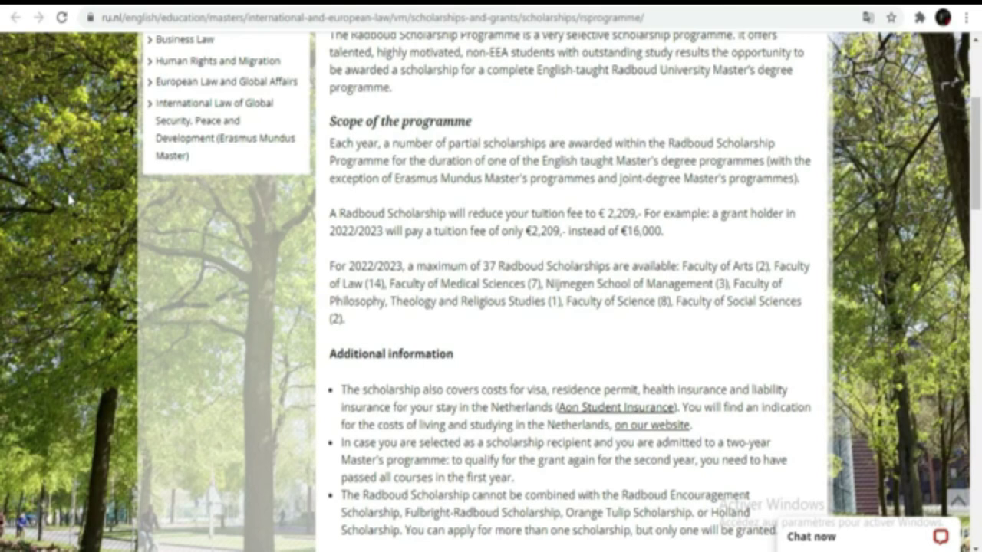
scroll(69, 199, "down", 1)
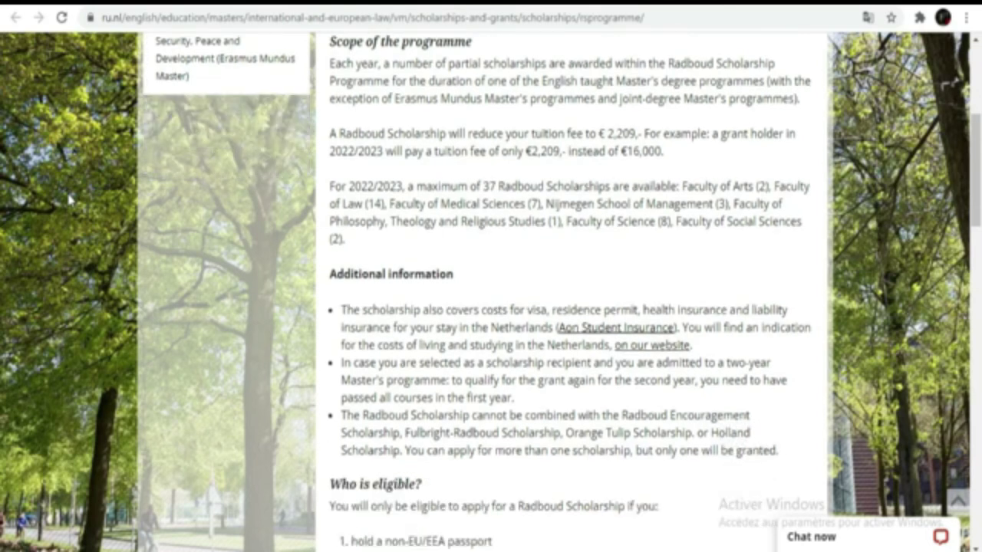
scroll(69, 200, "up", 4)
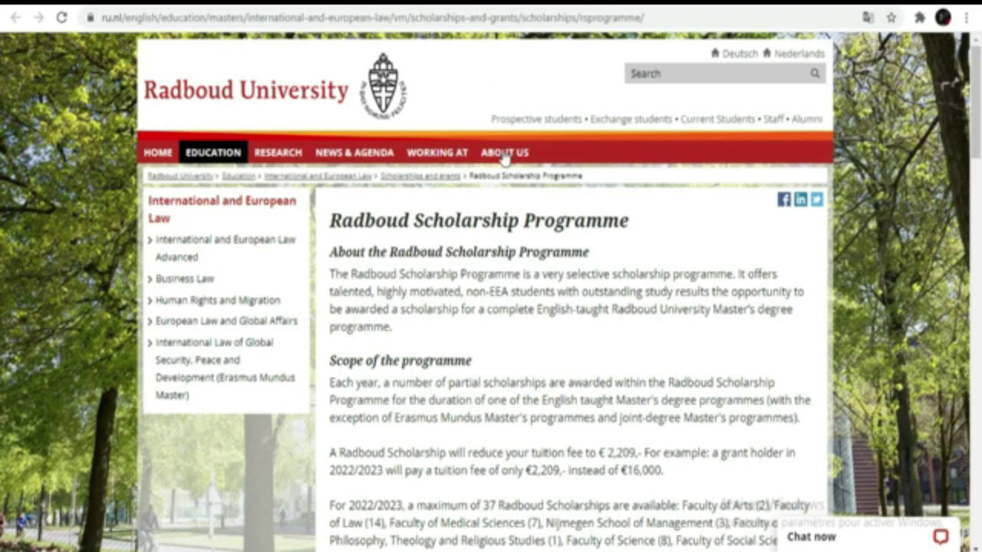
Highlight Scope of the programme and the paragraph cutting tuition to €2,209 instead of €16,000
scroll(649, 322, "down", 3)
scroll(649, 322, "down", 1)
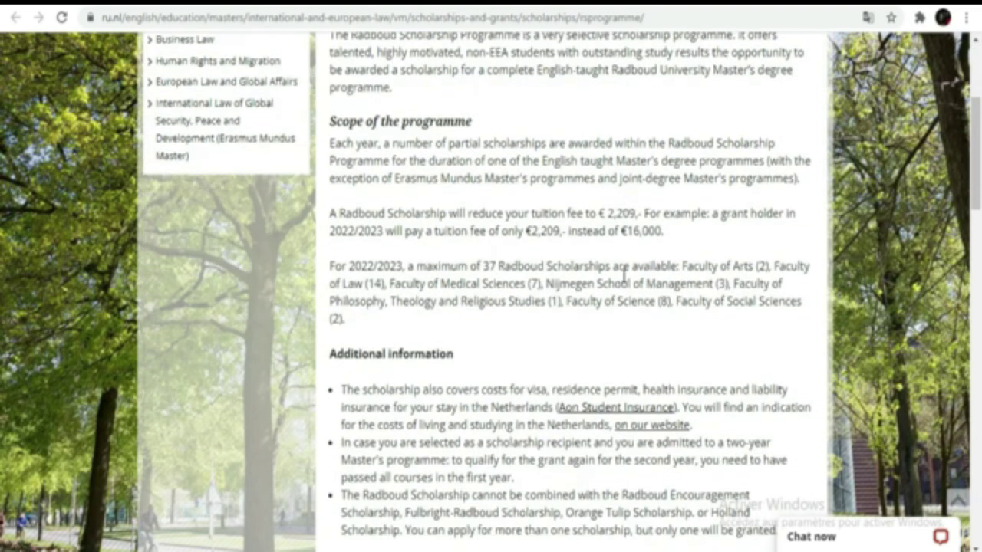
scroll(654, 257, "up", 4)
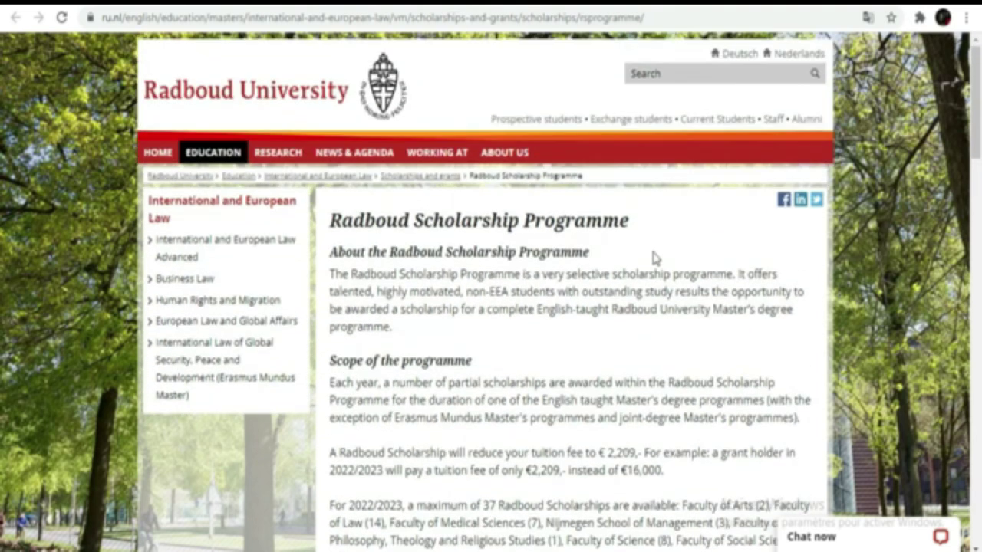
scroll(655, 258, "down", 3)
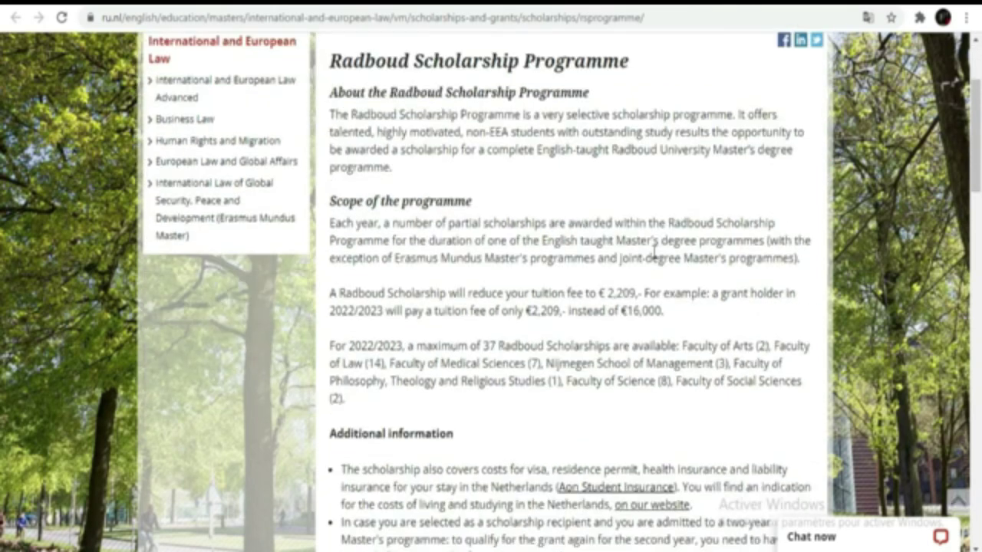
scroll(654, 246, "up", 3)
scroll(654, 224, "up", 1)
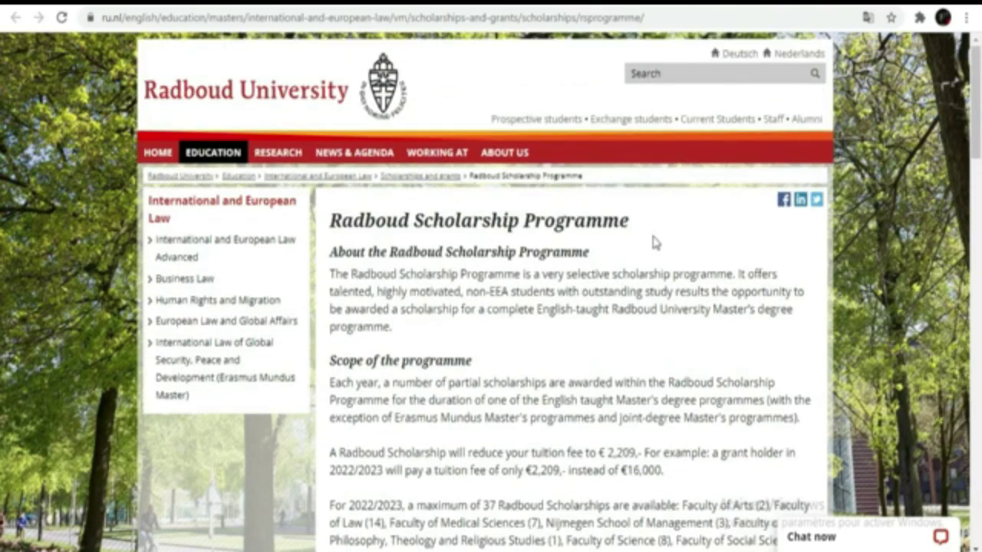
scroll(656, 230, "down", 4)
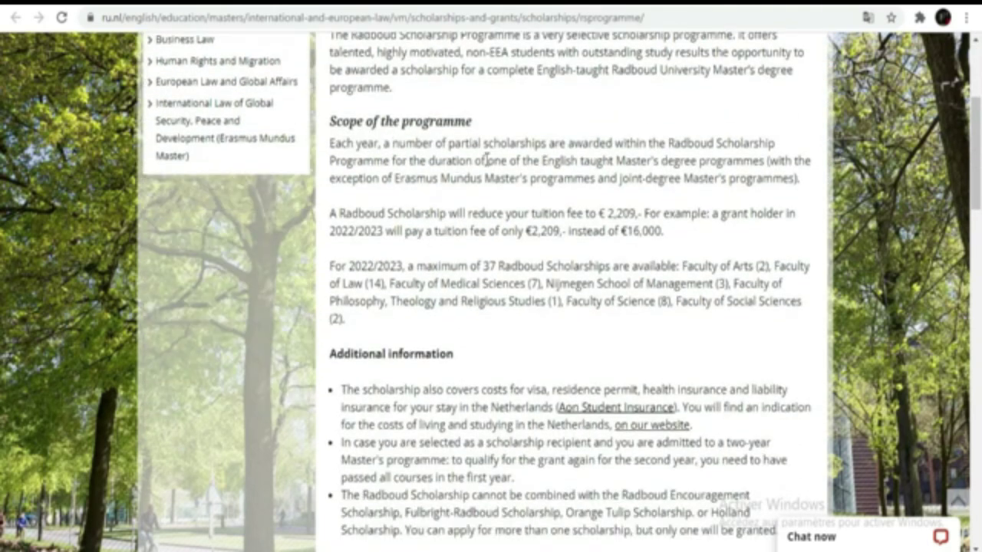
left_click(327, 123)
left_click(743, 328, "shift")
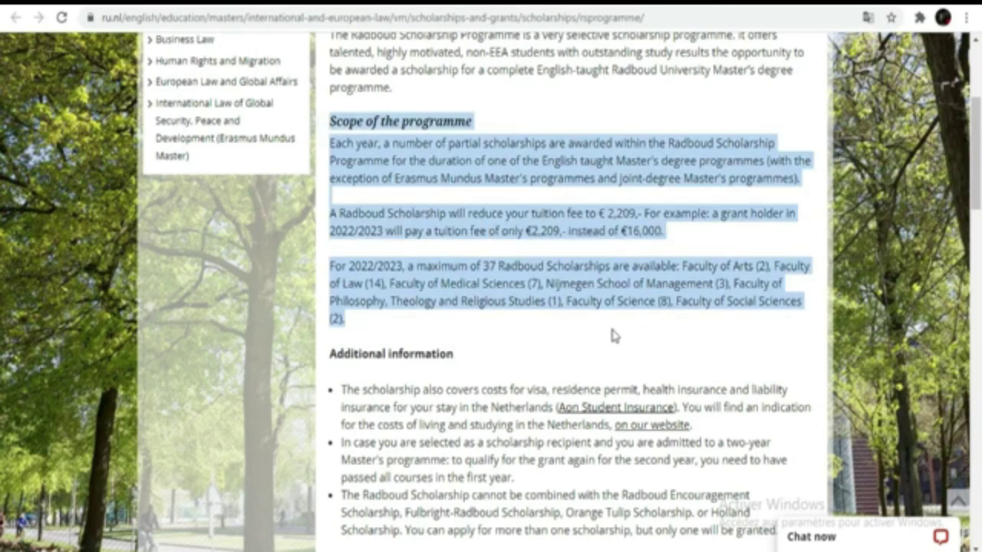
left_click(598, 332)
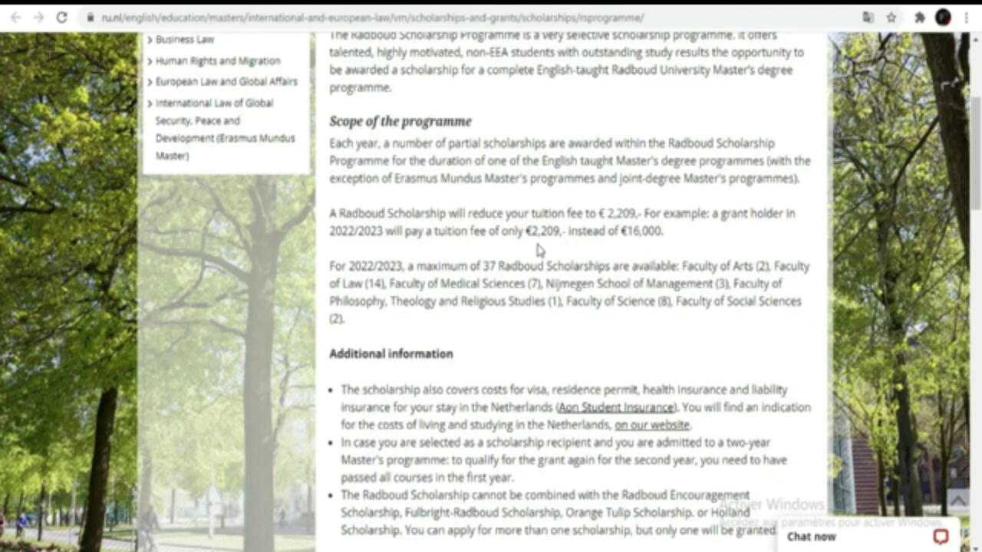
left_click_drag(329, 217, 668, 232)
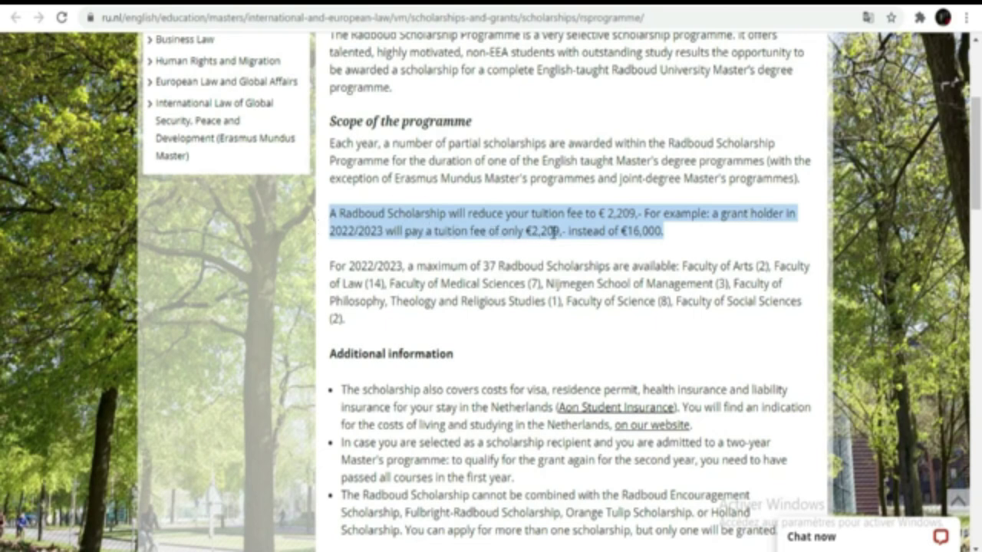
left_click(670, 237)
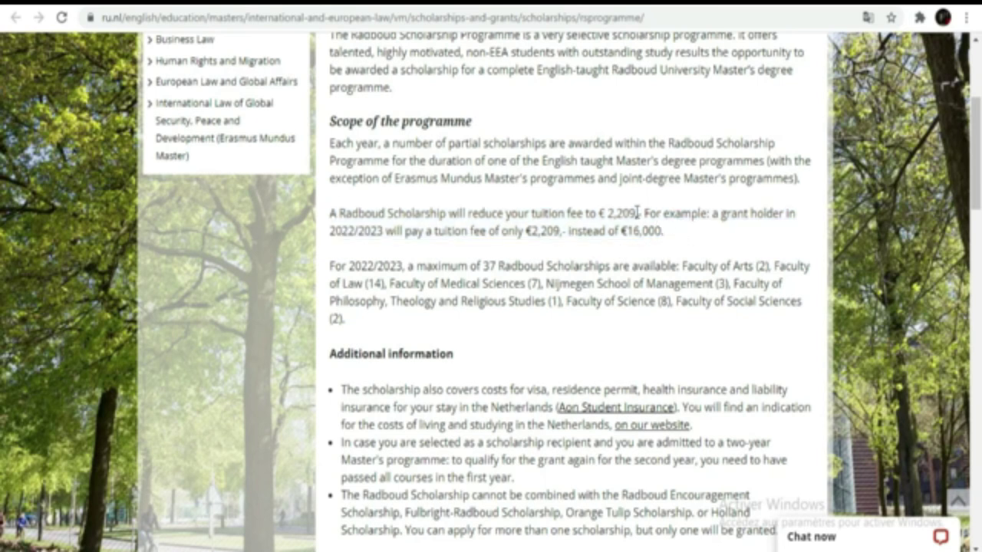
left_click_drag(601, 214, 639, 214)
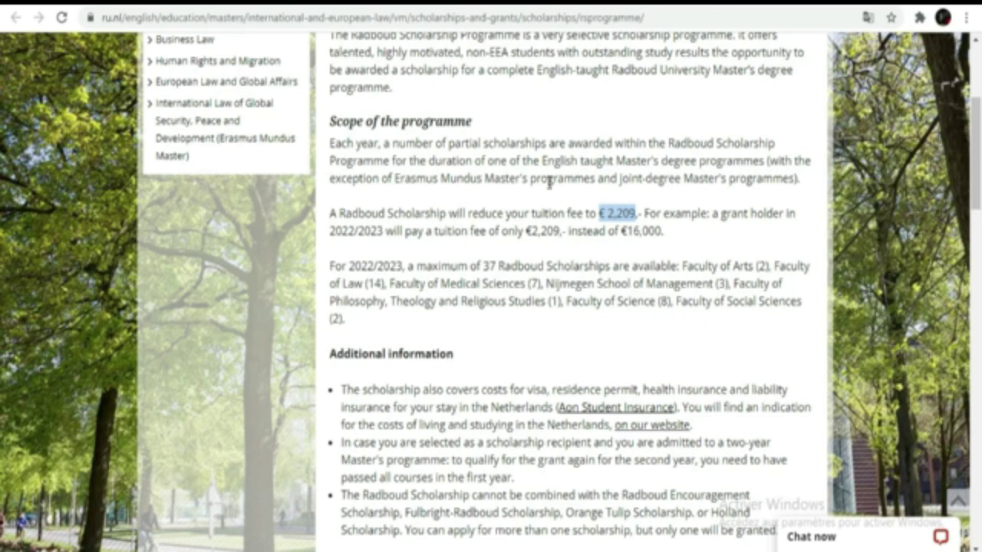
left_click_drag(664, 228, 624, 236)
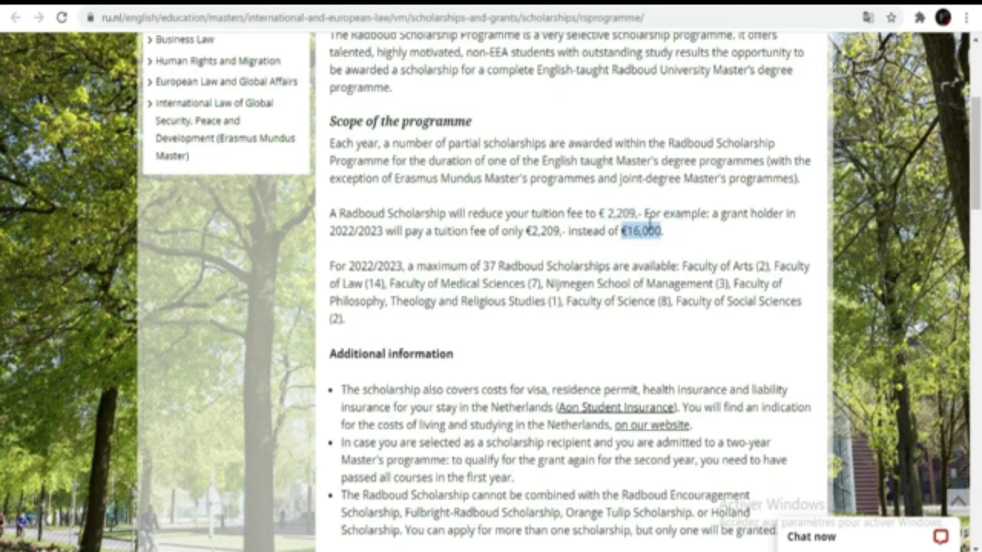
left_click_drag(600, 208, 637, 215)
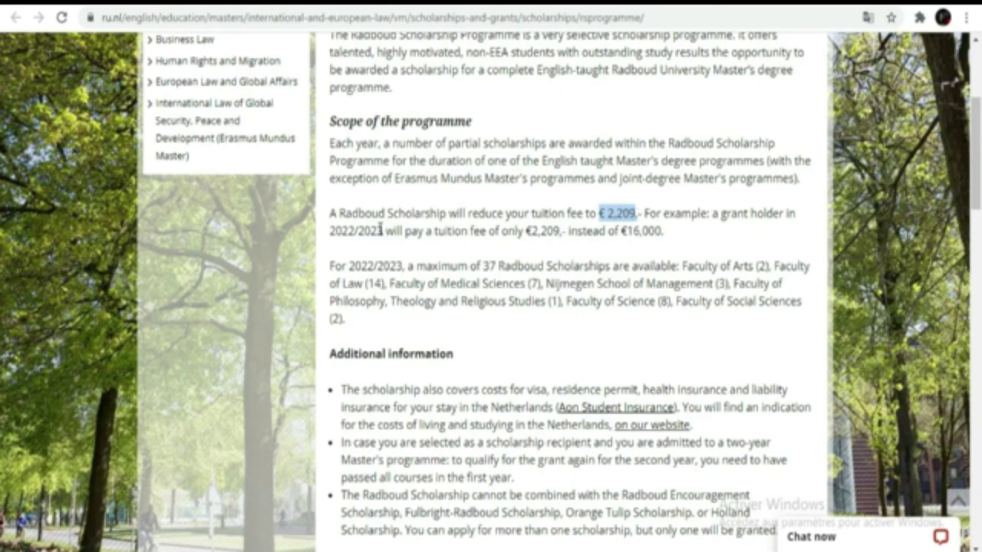
left_click_drag(383, 227, 330, 230)
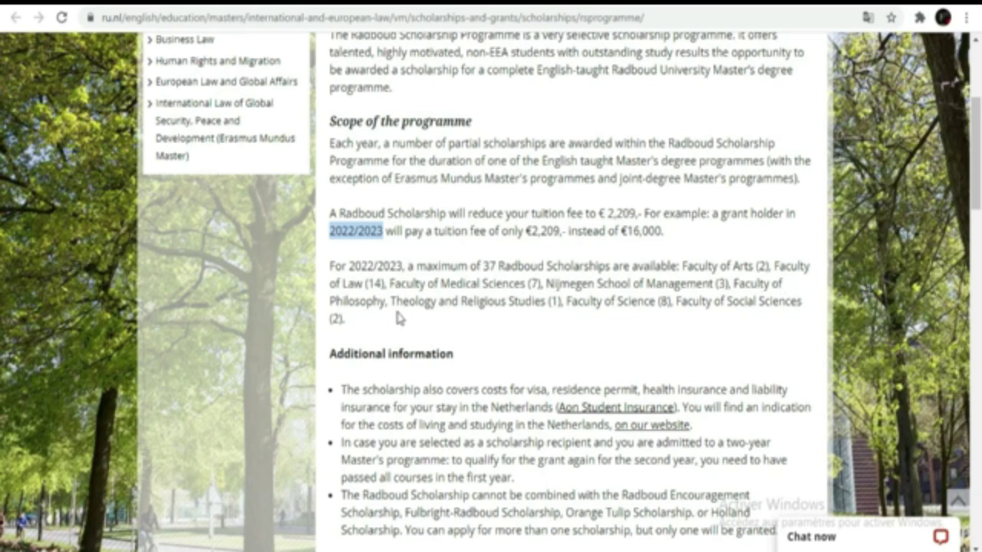
left_click_drag(327, 266, 721, 303)
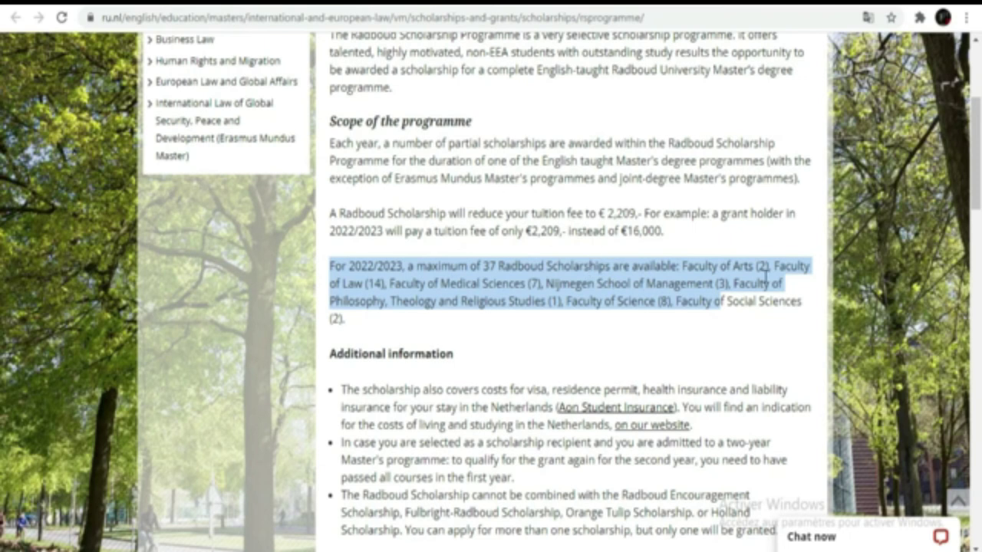
left_click(465, 320)
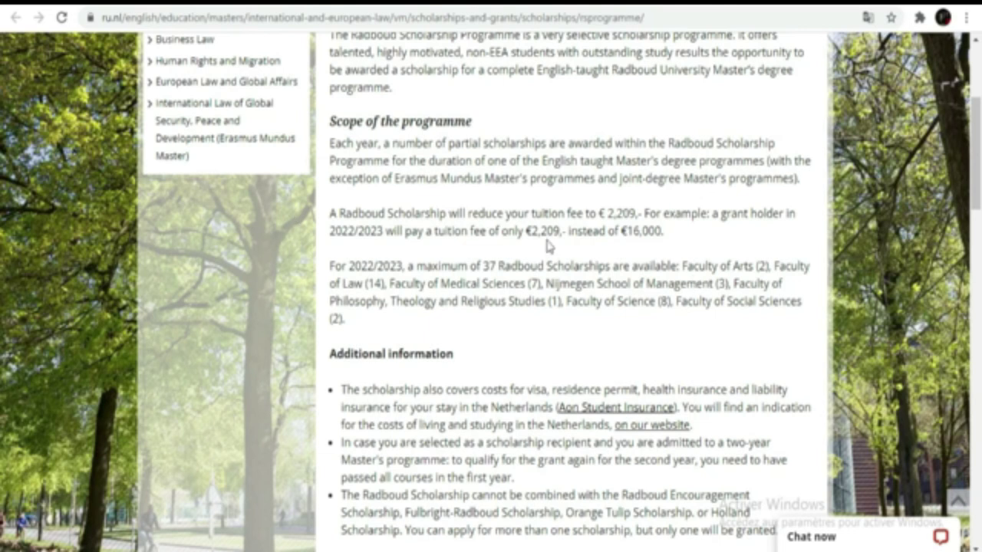
Scroll the scholarship page until the seven-item Who is eligible? list sits at the top
scroll(547, 246, "down", 1)
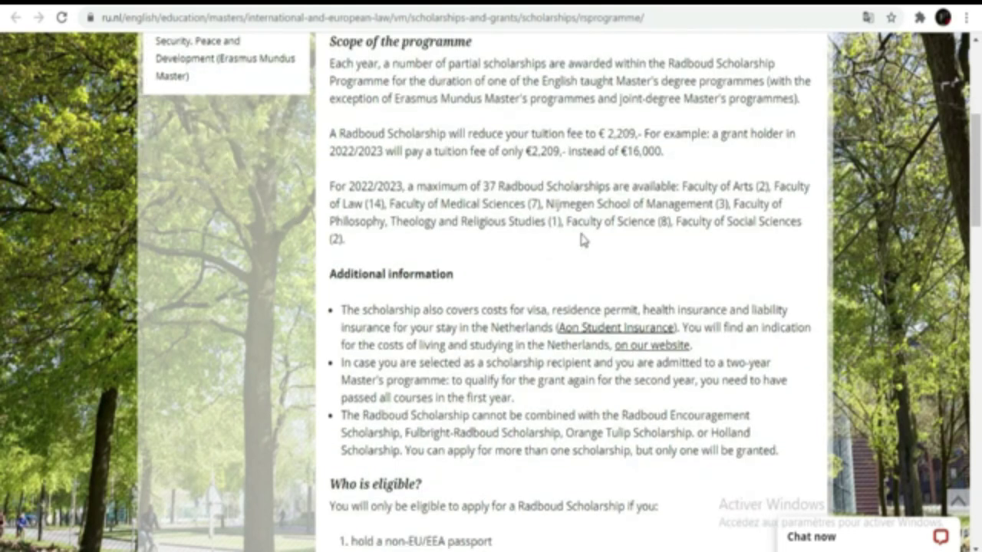
scroll(580, 240, "up", 2)
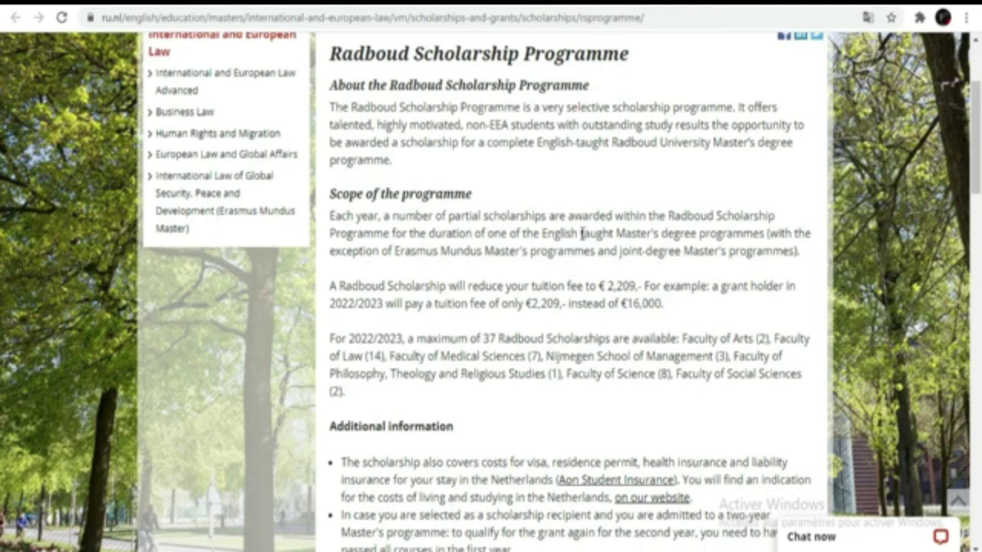
scroll(580, 238, "down", 2)
scroll(581, 238, "down", 1)
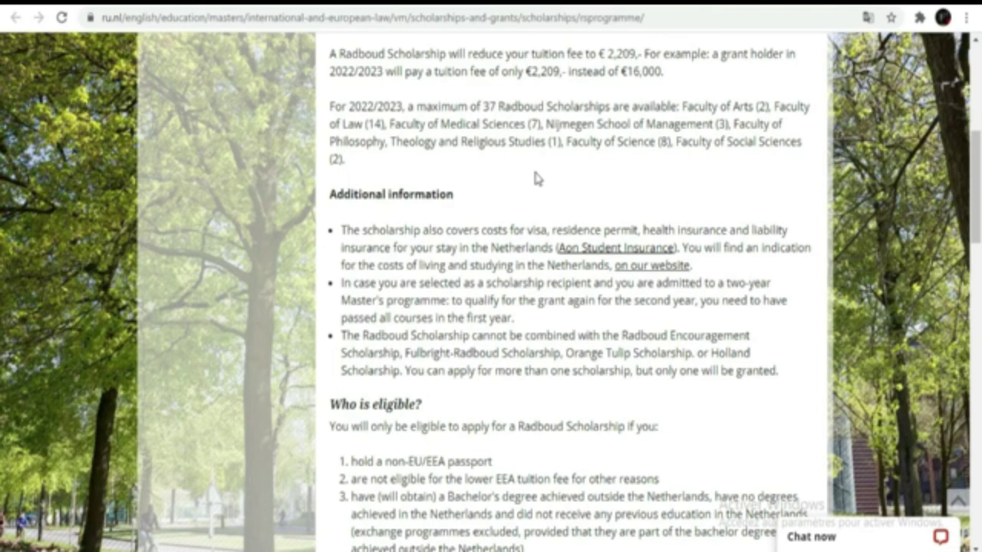
scroll(535, 175, "up", 5)
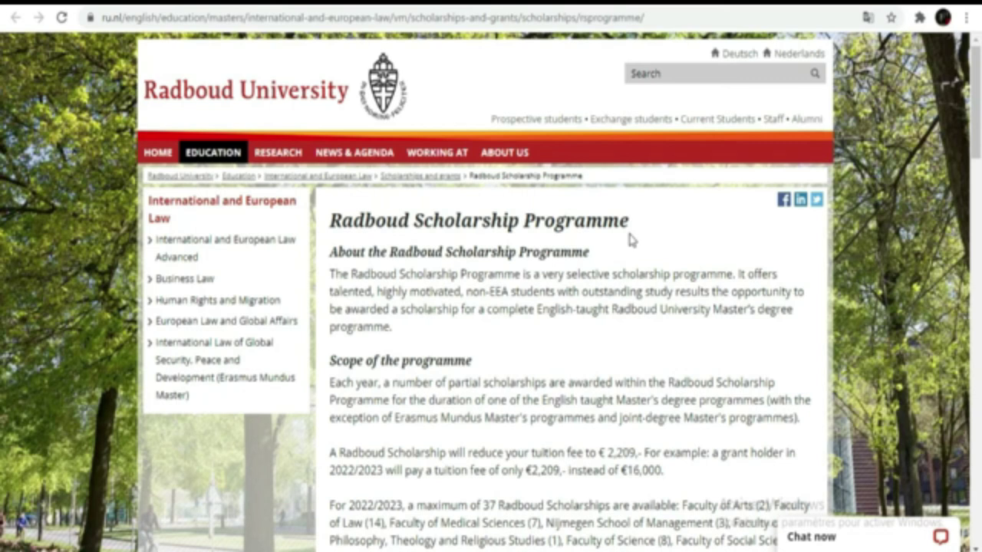
scroll(629, 240, "down", 3)
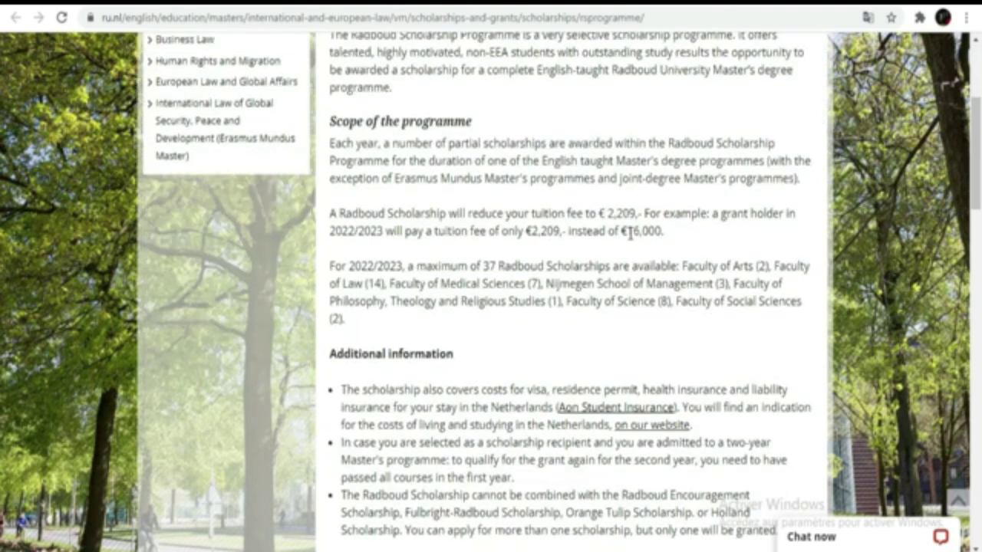
scroll(629, 234, "down", 3)
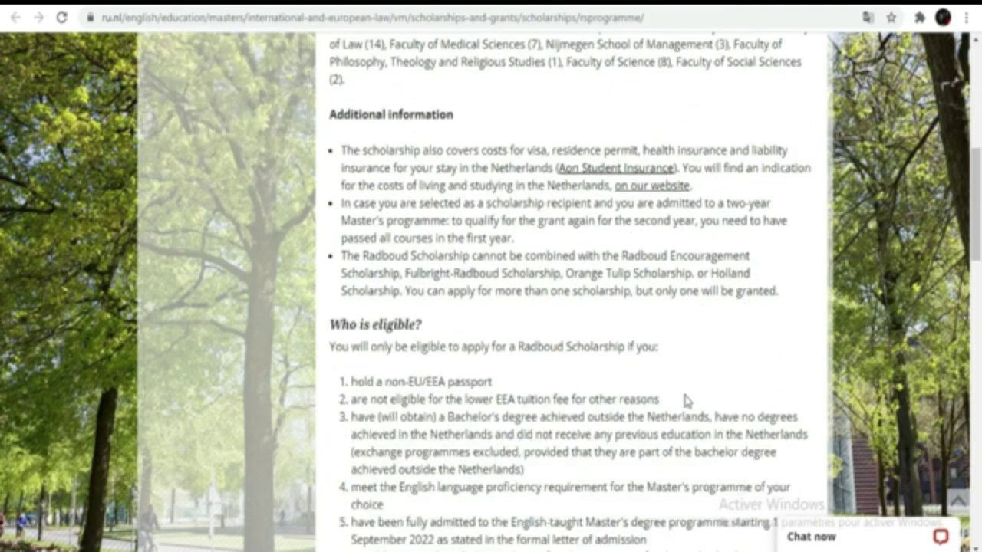
scroll(685, 400, "down", 1)
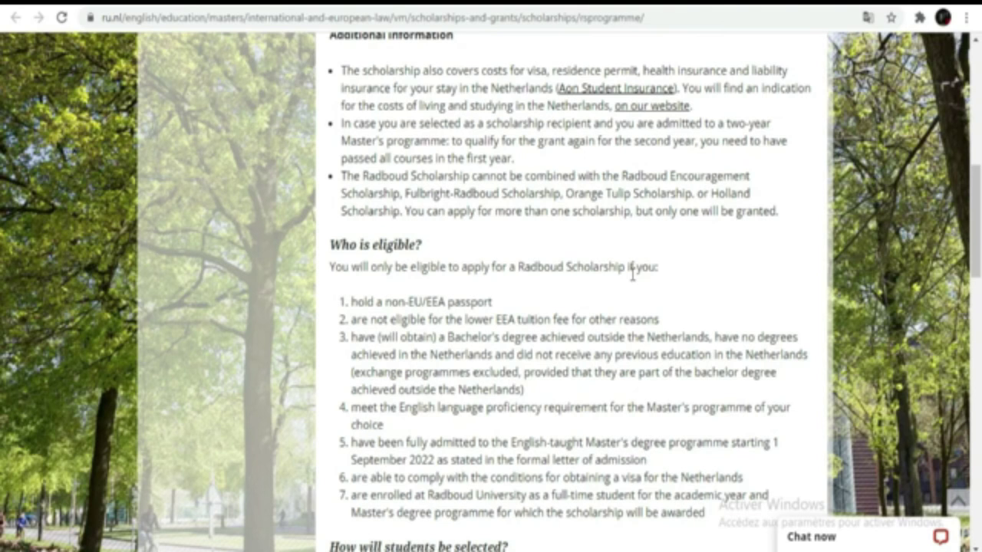
scroll(565, 305, "down", 2)
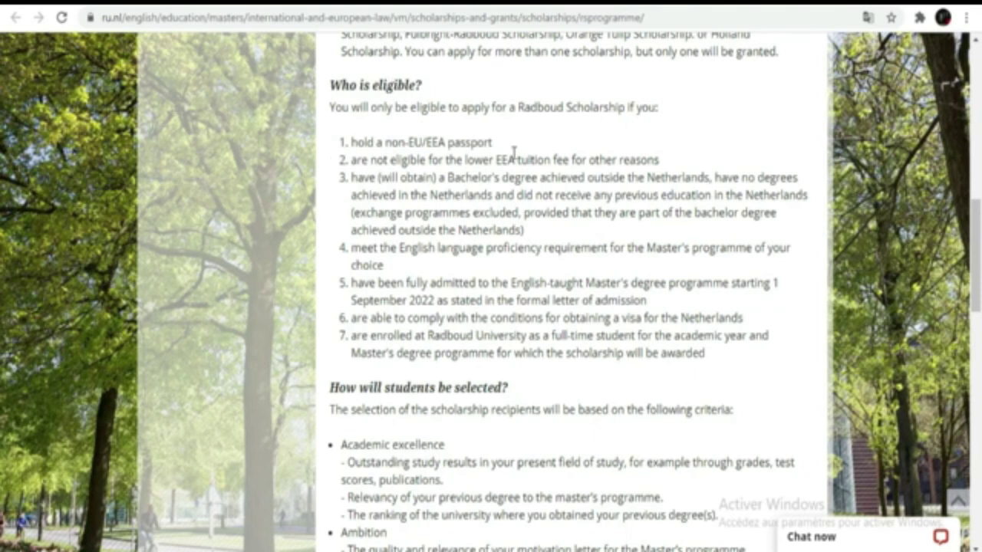
Highlight the non-EU/EEA passport condition, then repeatedly highlight the English language proficiency requirement
left_click_drag(504, 145, 330, 145)
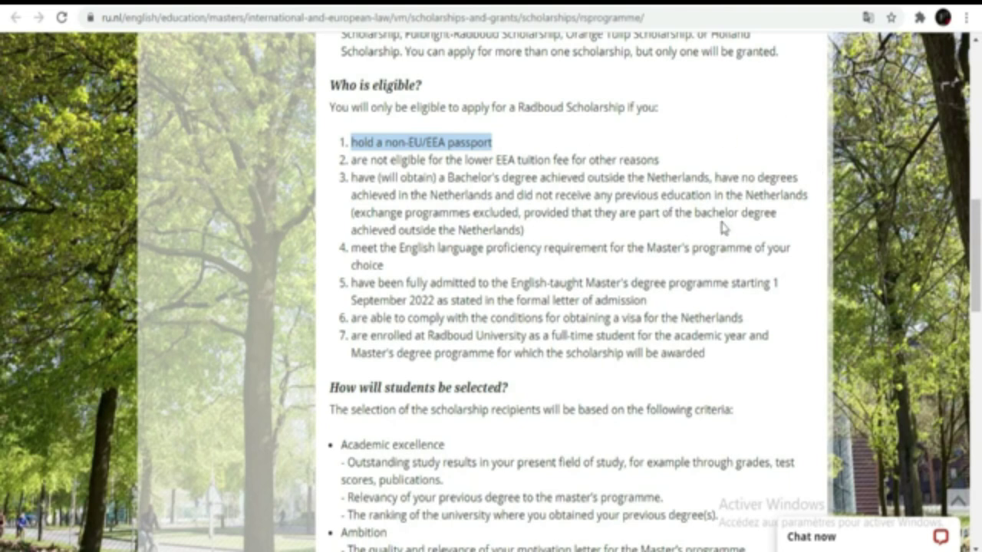
left_click(681, 144)
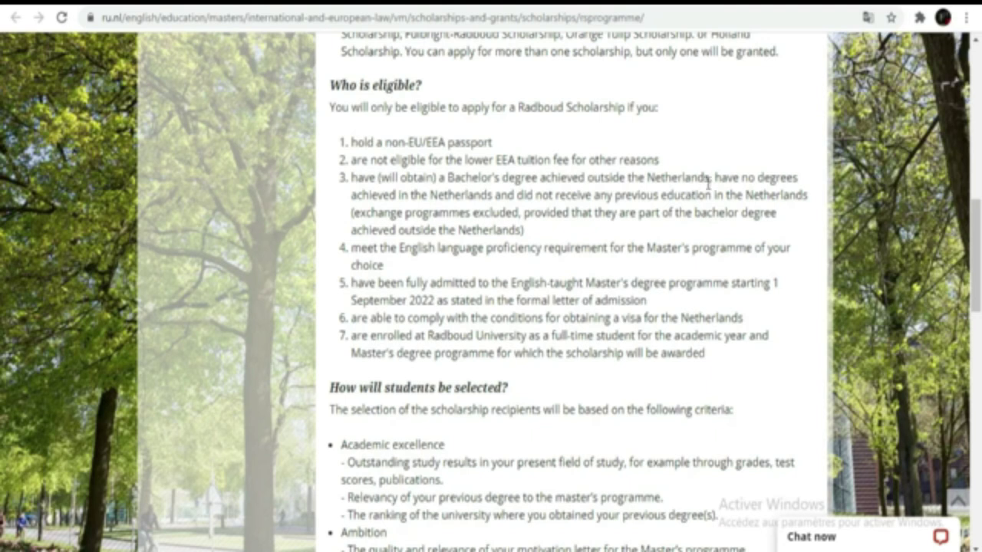
triple_click(352, 245)
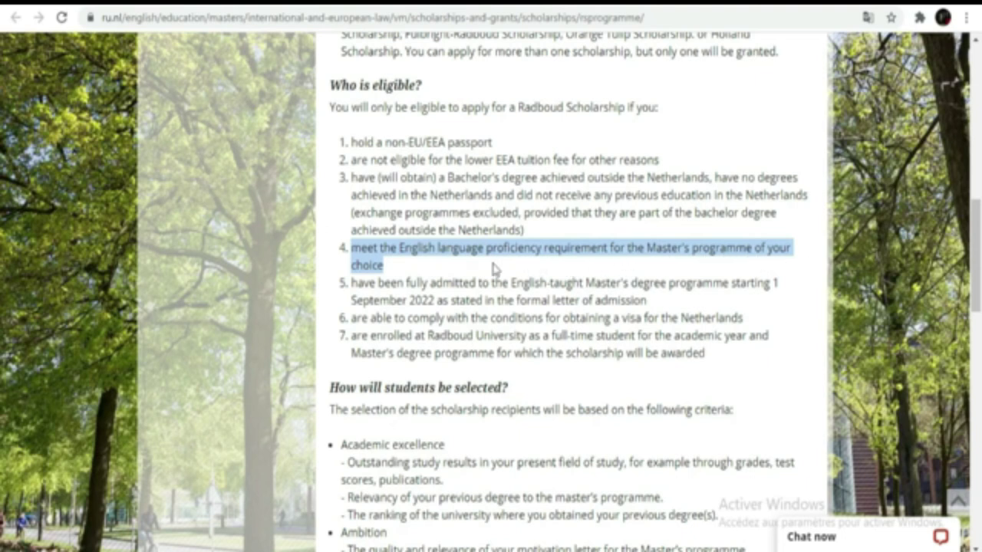
left_click(389, 266)
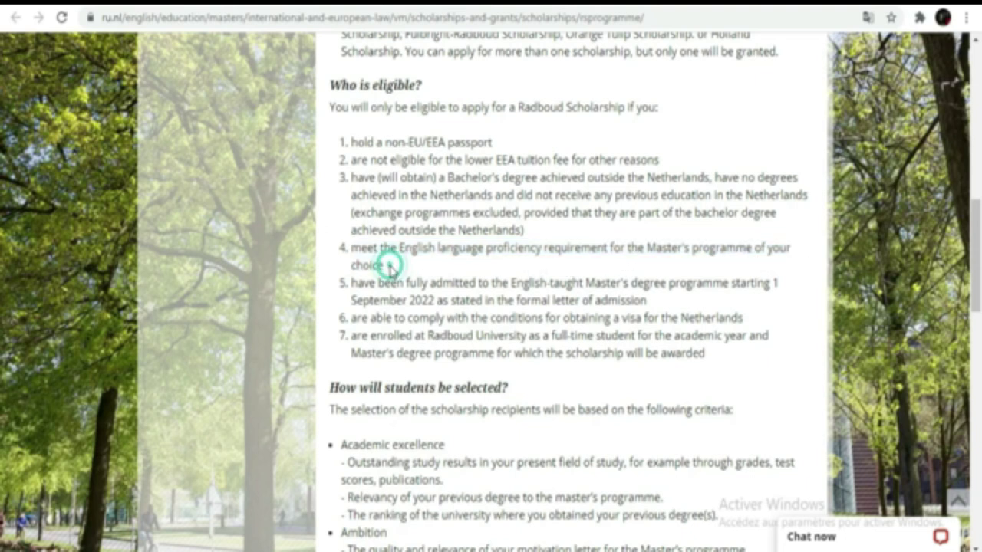
left_click_drag(383, 264, 345, 252)
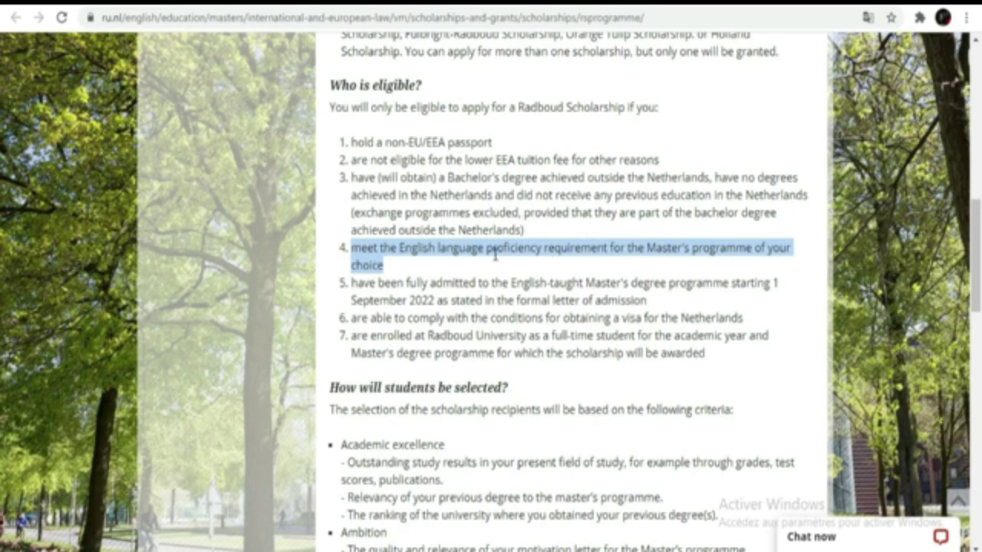
left_click(387, 264)
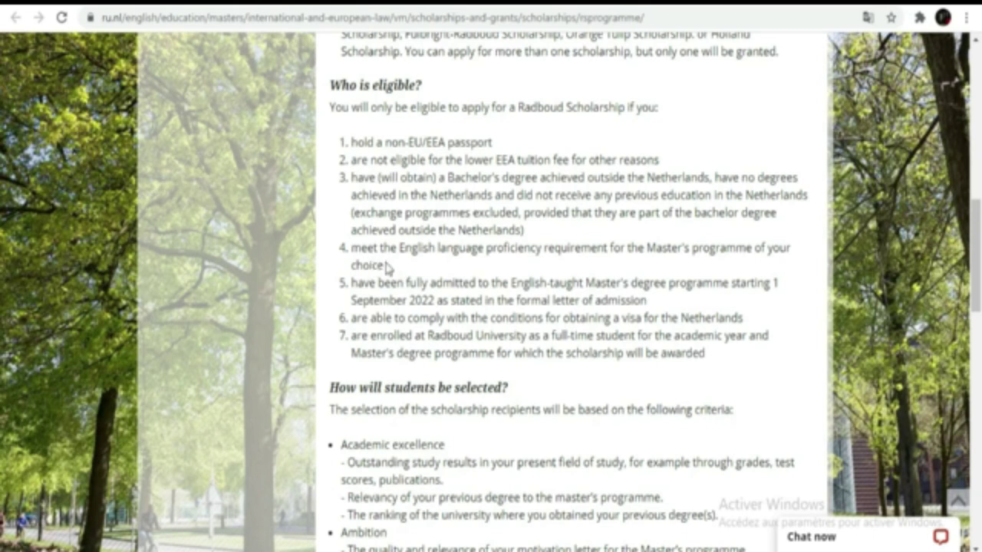
left_click_drag(383, 265, 349, 254)
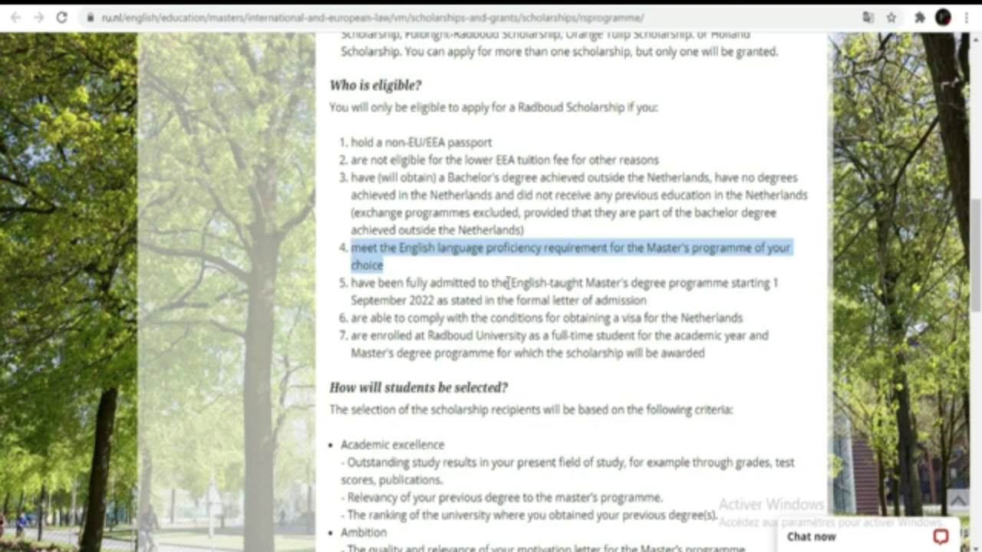
left_click(399, 266)
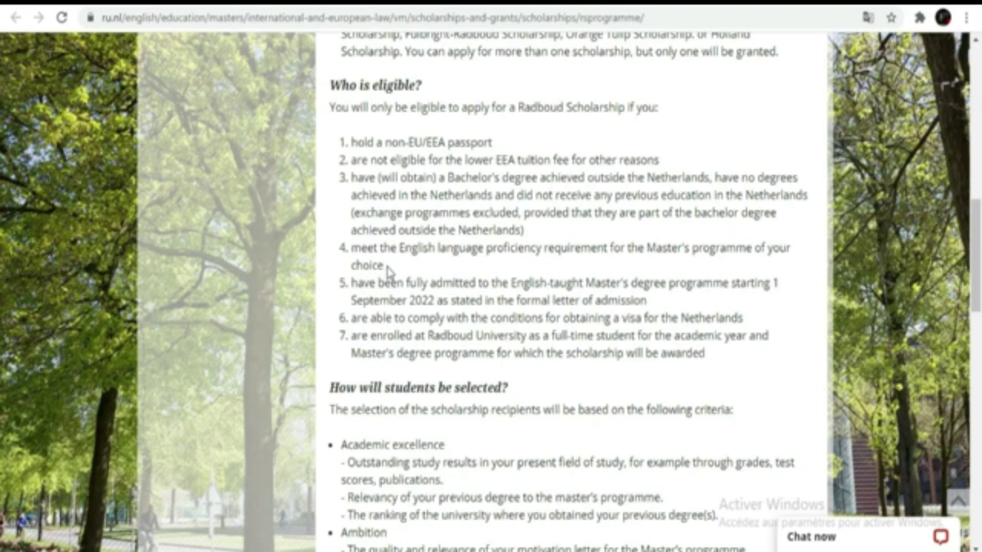
left_click_drag(388, 268, 350, 248)
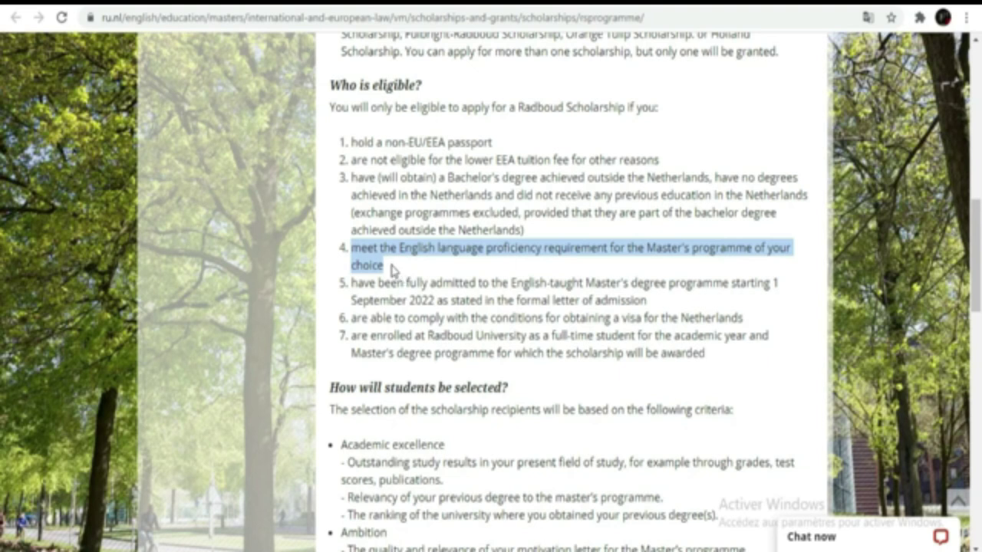
left_click(387, 268)
Highlight the English proficiency, full admission, Dutch visa and full-time enrolment conditions in turn
left_click_drag(386, 262, 351, 247)
left_click_drag(648, 300, 352, 283)
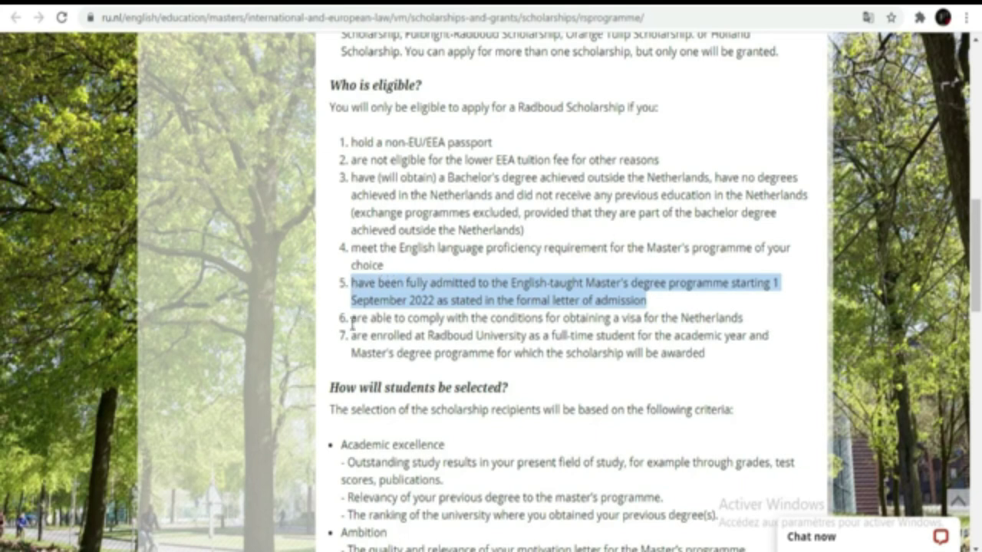
left_click_drag(350, 322, 744, 324)
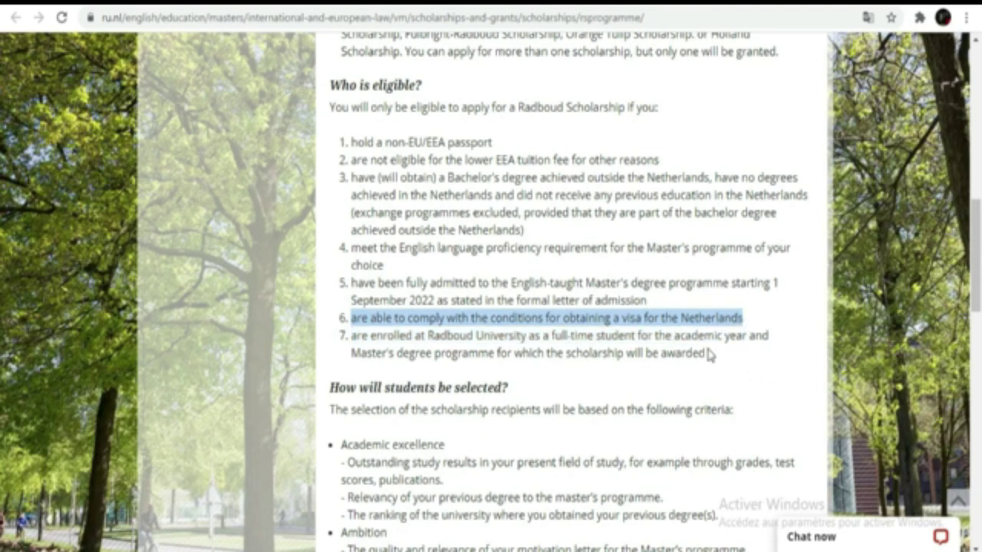
left_click_drag(704, 352, 352, 339)
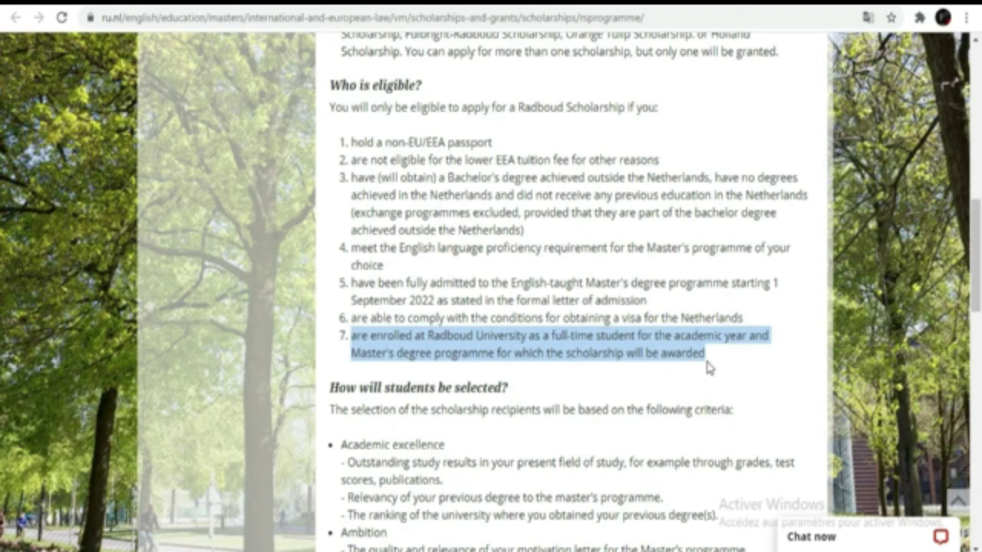
Scroll past the selection criteria to the How to apply? and Deadline sections
scroll(707, 368, "down", 2)
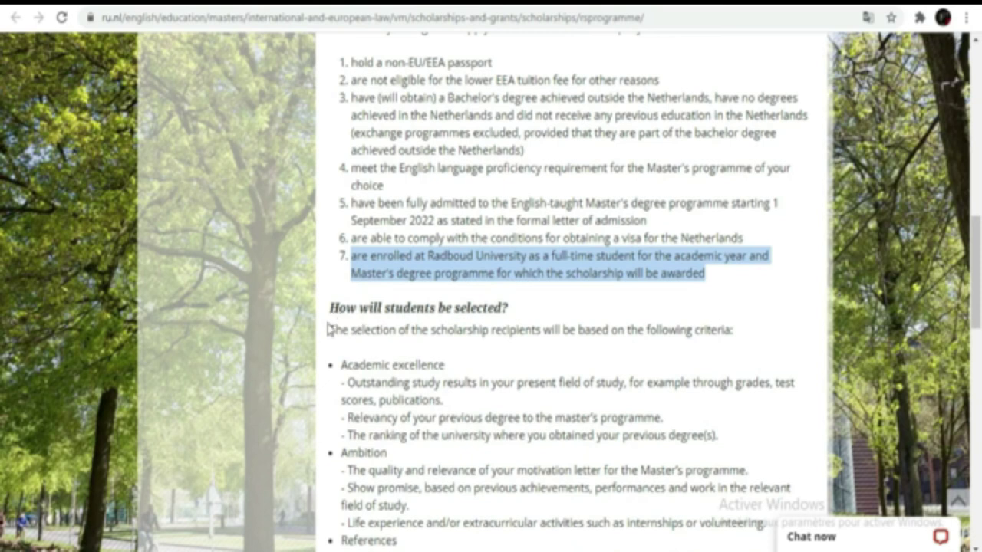
scroll(329, 329, "down", 4)
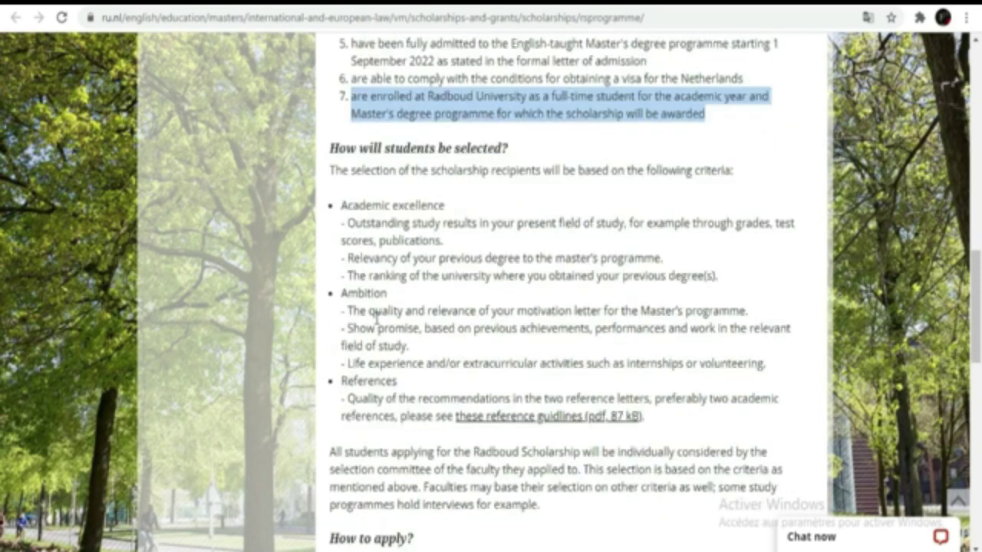
scroll(464, 319, "down", 2)
scroll(413, 261, "down", 4)
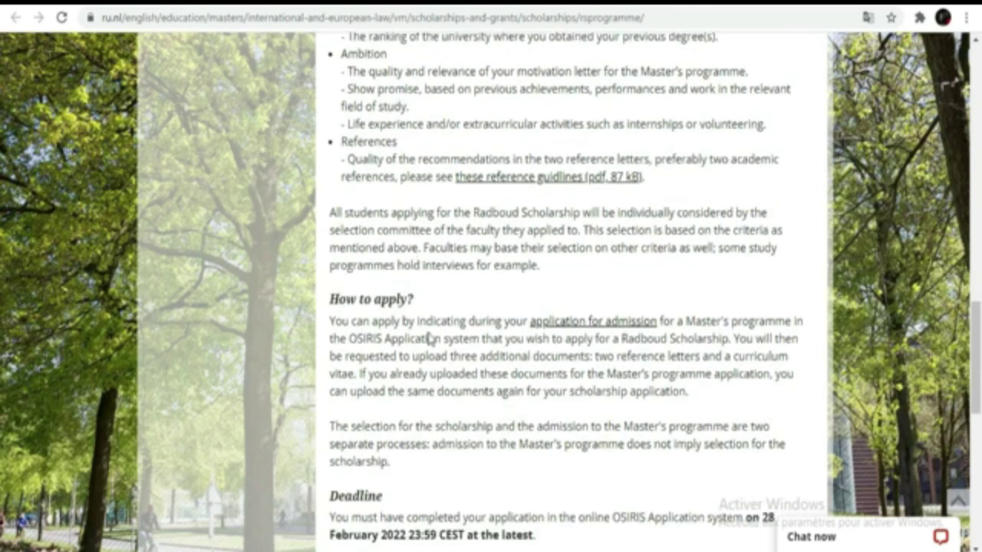
scroll(418, 371, "down", 4)
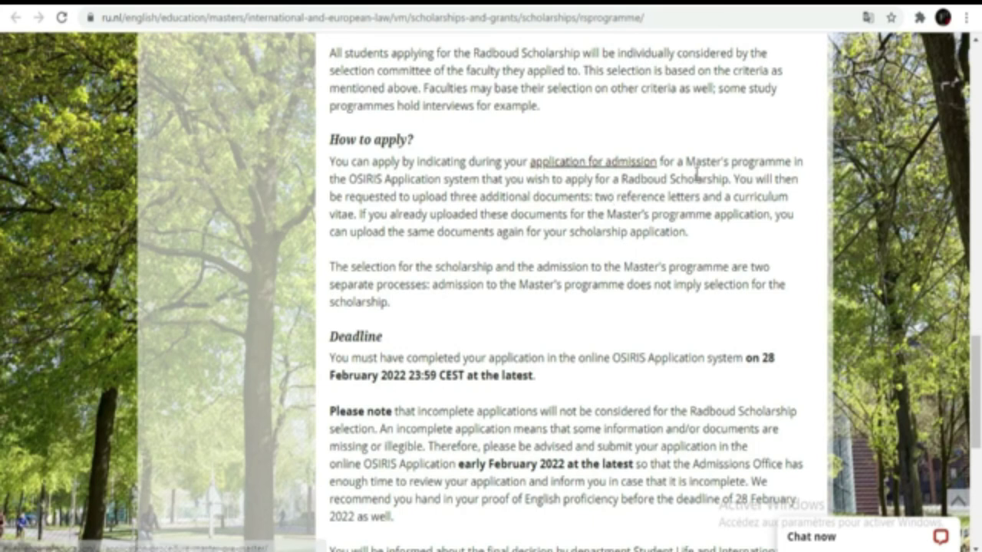
Highlight the reference letters, CV and 28 February 2022 23:59 deadline, then follow the application-for-admission link
left_click_drag(621, 179, 731, 184)
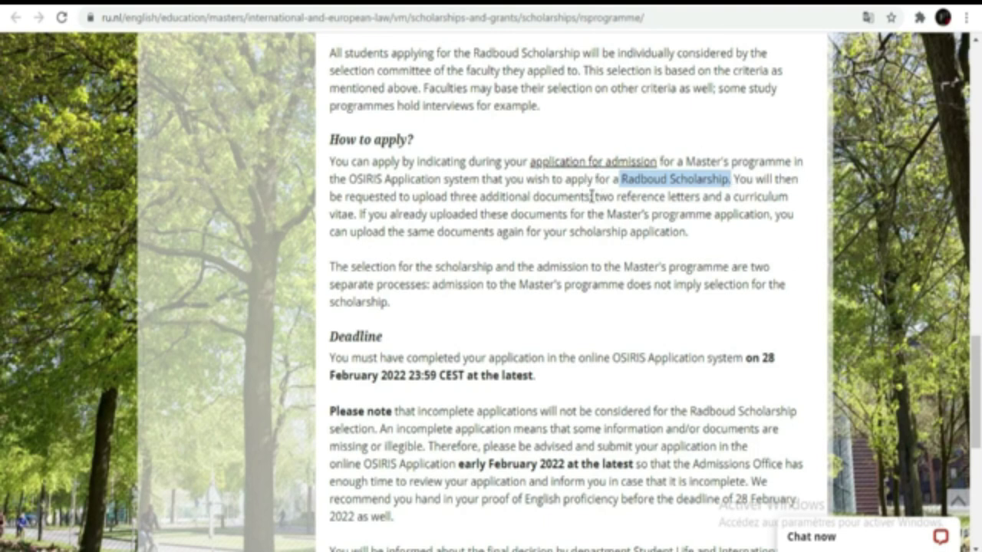
left_click_drag(594, 197, 353, 215)
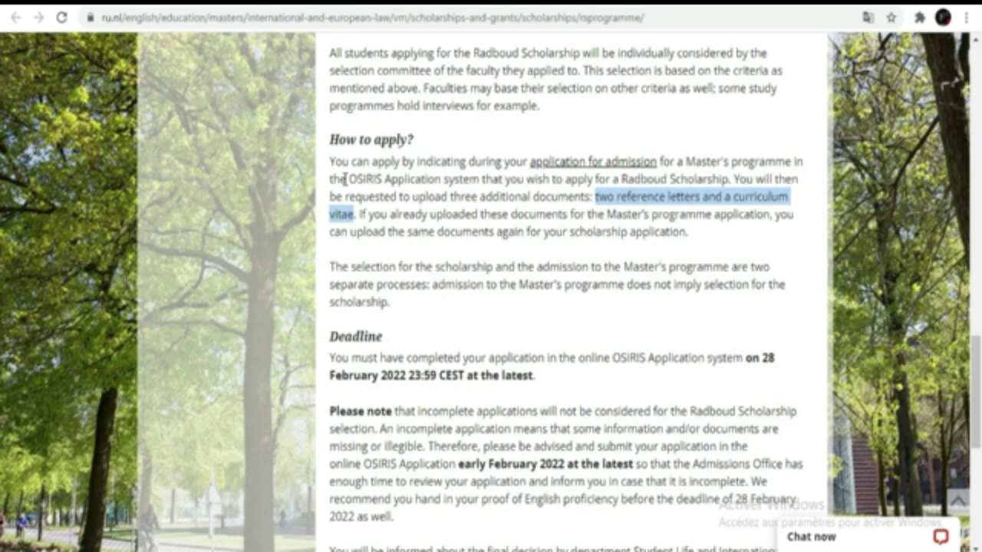
scroll(574, 301, "down", 1)
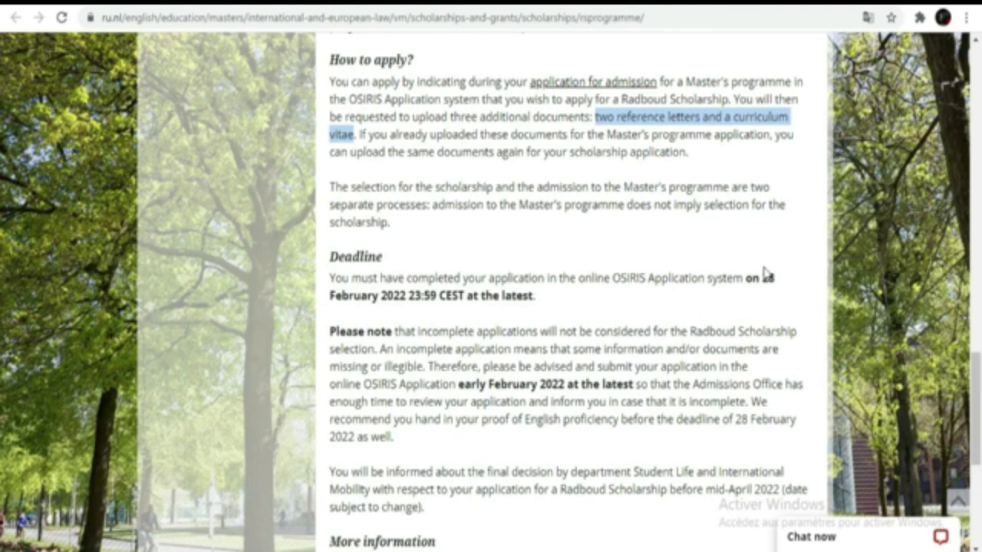
left_click_drag(763, 270, 435, 292)
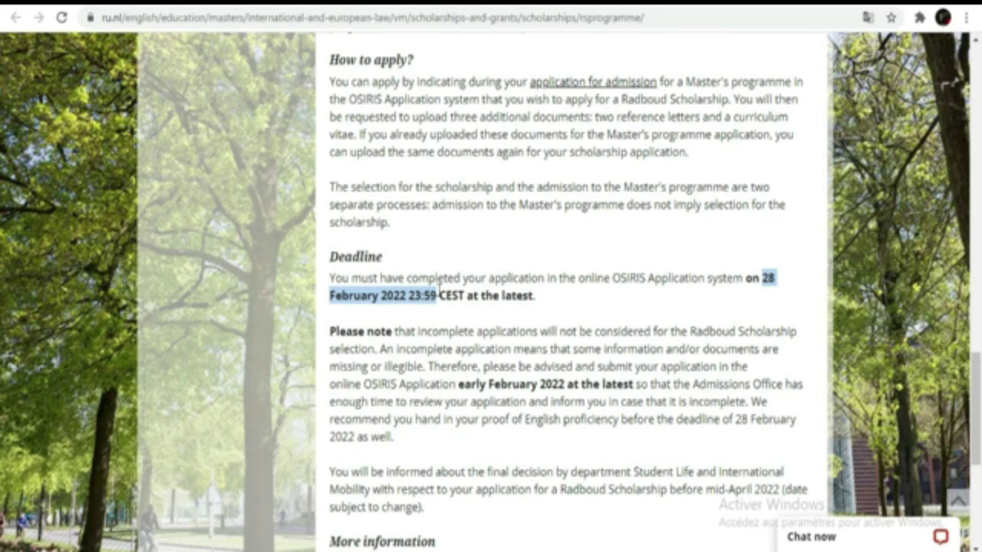
scroll(658, 245, "down", 3)
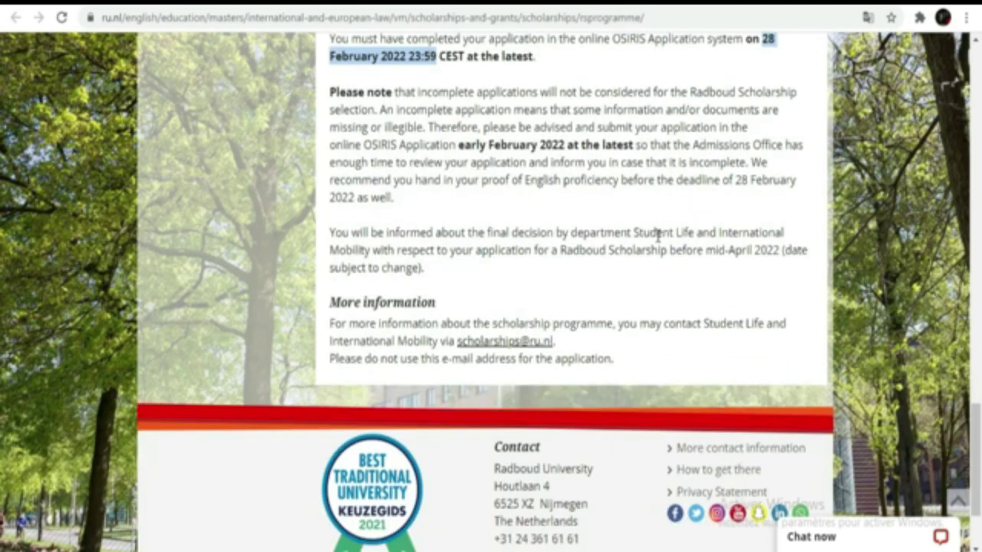
scroll(657, 236, "up", 5)
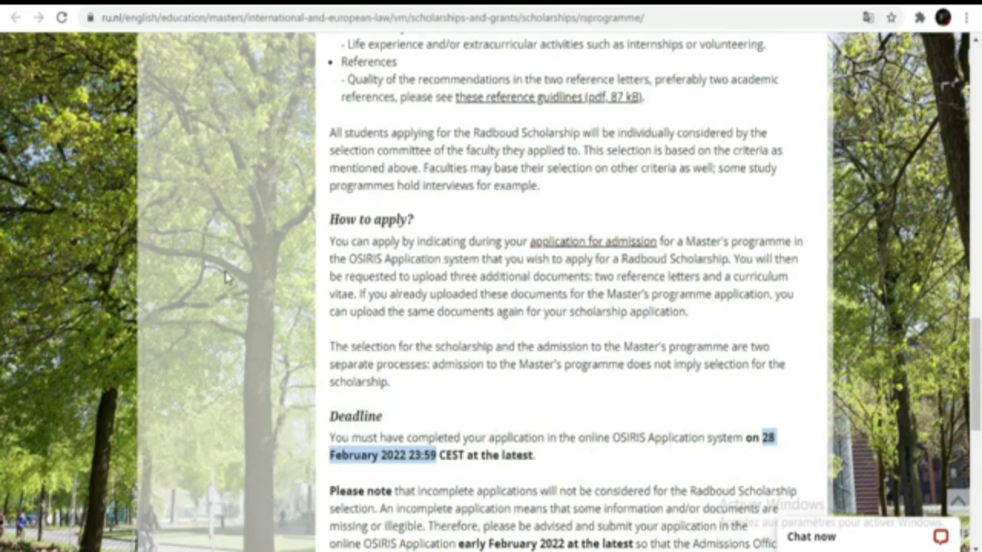
left_click(570, 241)
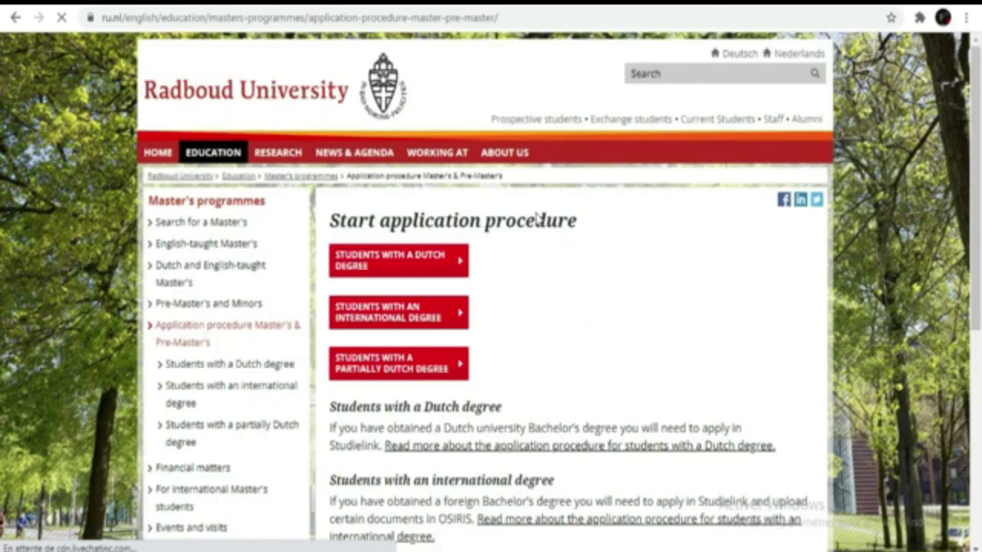
Look over the Start application procedure page and pick the Students with an international degree route
scroll(537, 212, "down", 1)
scroll(488, 210, "down", 1)
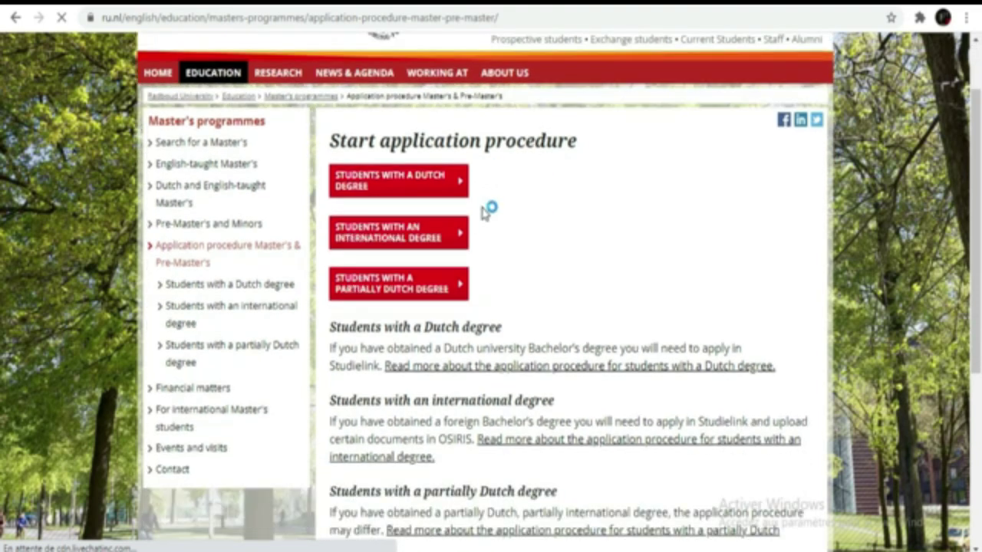
scroll(549, 225, "down", 5)
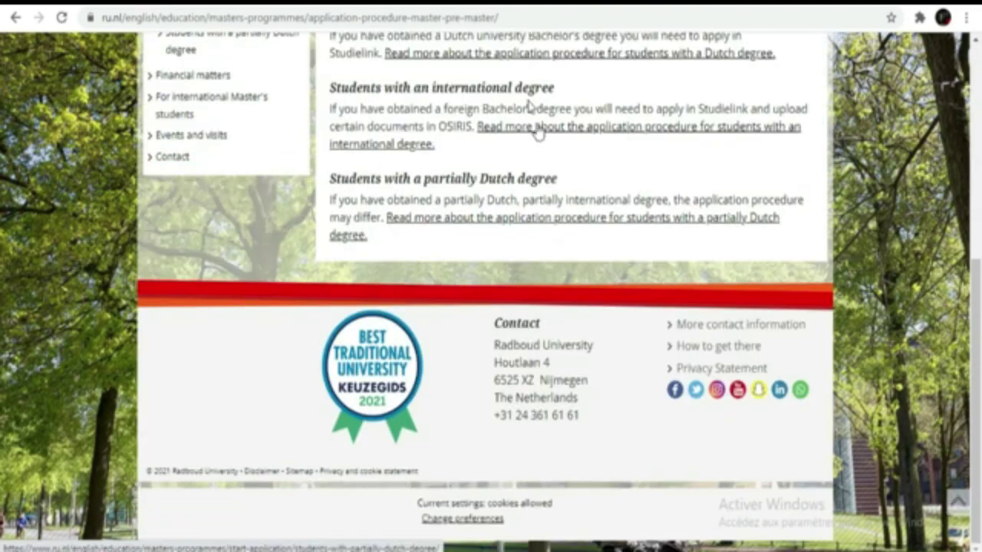
scroll(525, 94, "up", 4)
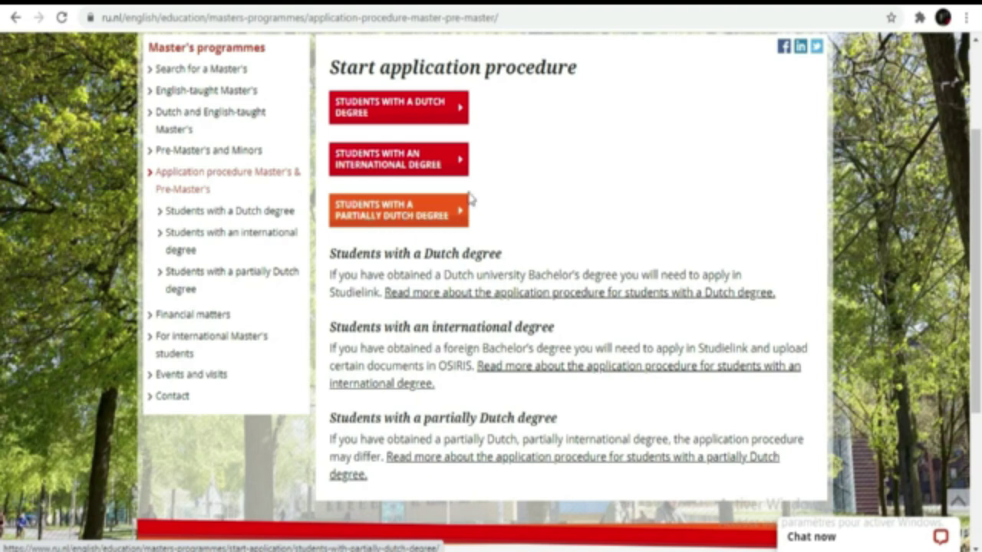
left_click(413, 166)
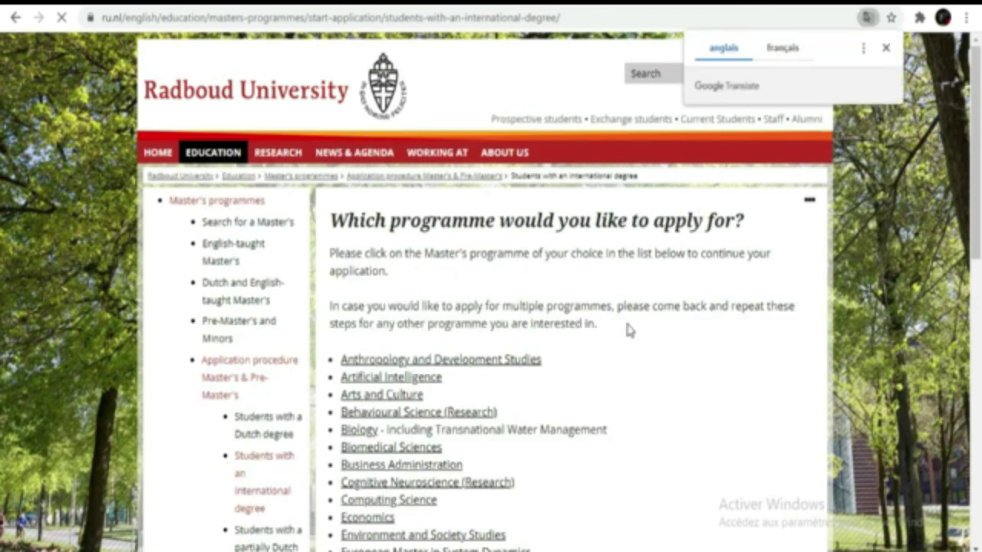
Browse the Master's programme list from Anthropology and Development Studies through Psychology and Science
scroll(470, 240, "down", 5)
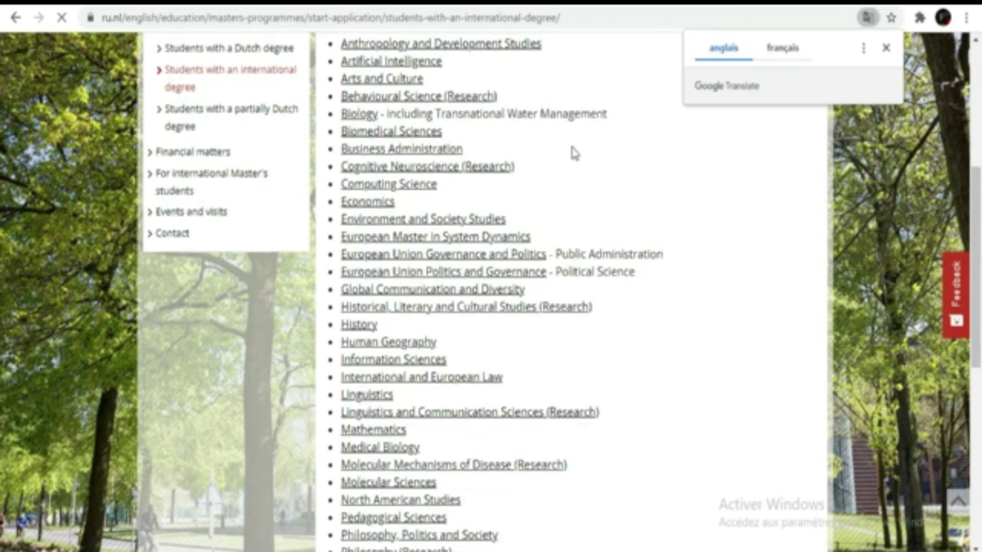
scroll(571, 152, "up", 5)
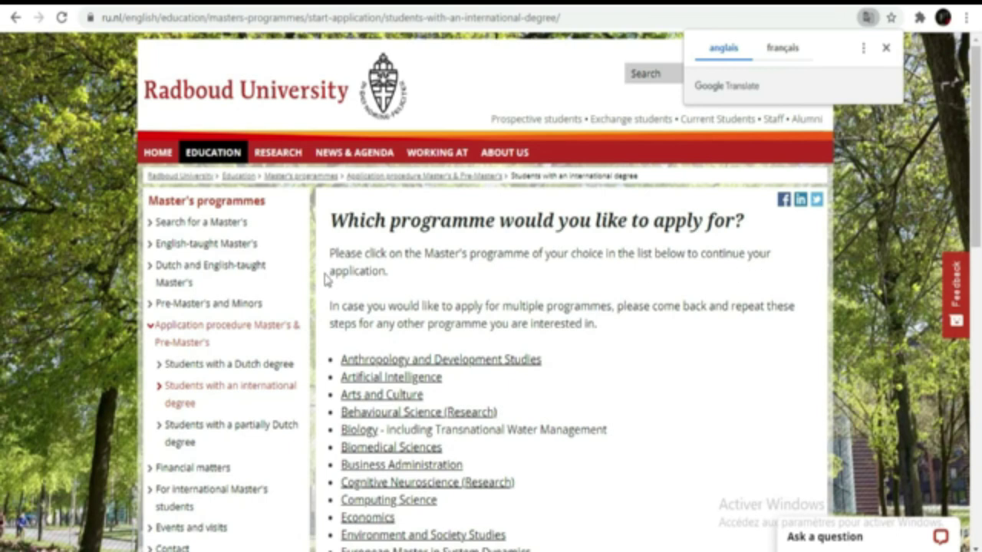
scroll(508, 305, "down", 3)
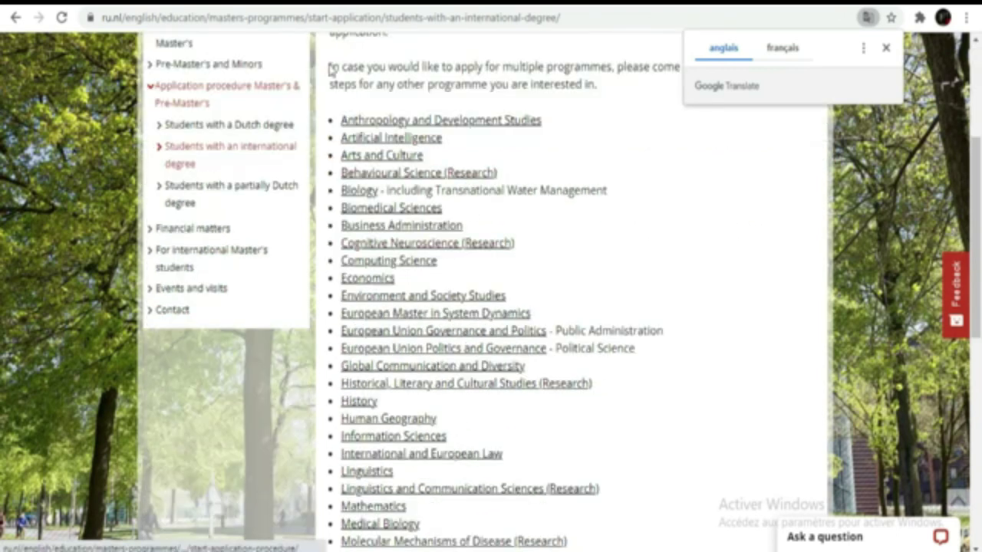
scroll(398, 86, "up", 1)
scroll(414, 107, "up", 1)
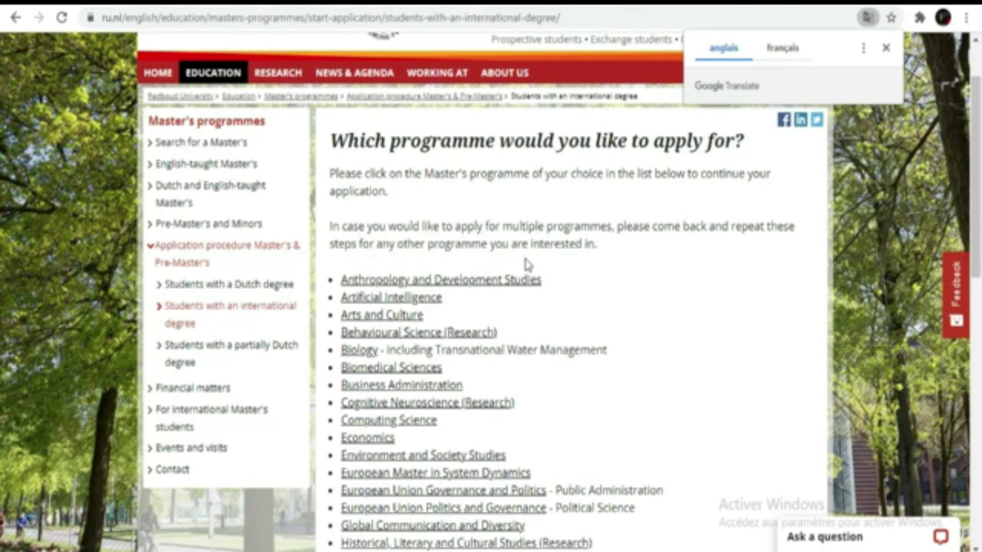
scroll(622, 267, "down", 3)
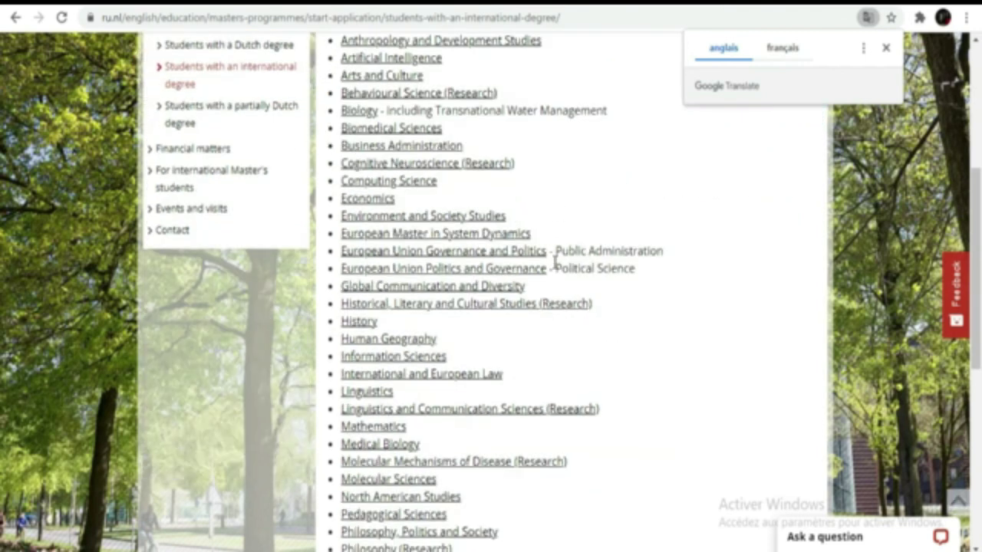
scroll(550, 267, "down", 4)
scroll(550, 273, "up", 4)
scroll(528, 213, "up", 2)
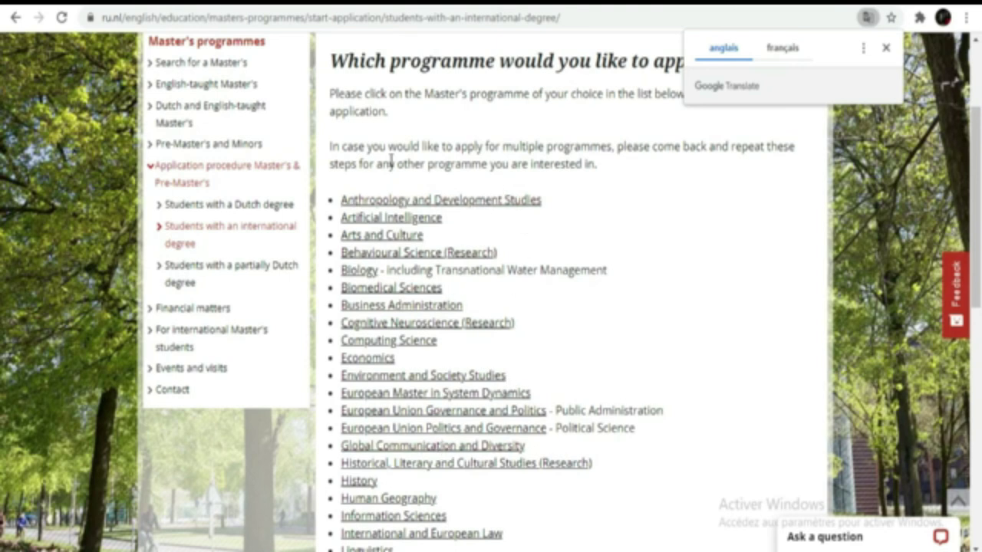
scroll(551, 339, "down", 3)
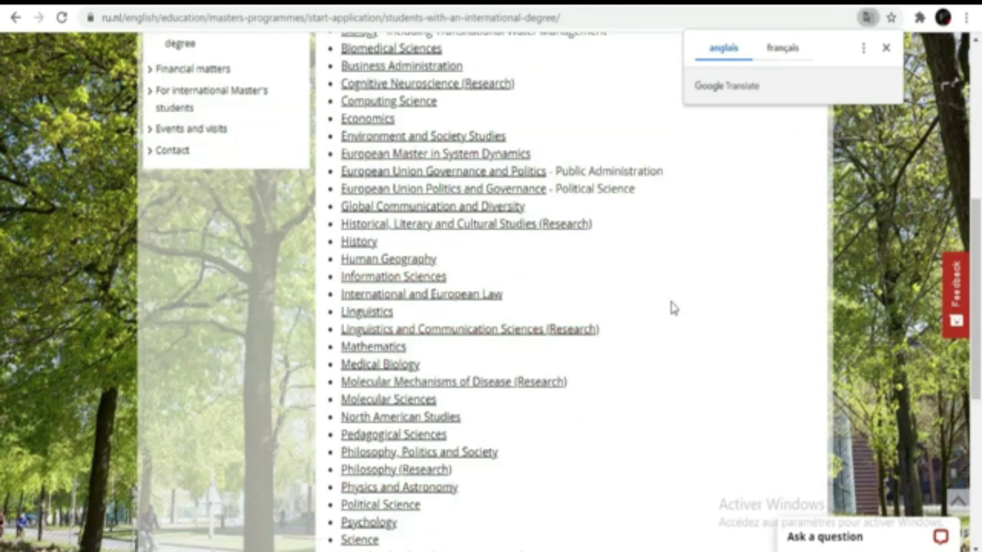
scroll(672, 307, "up", 3)
Highlight the paragraph advising on applying for multiple programmes, then review the list again
left_click_drag(323, 145, 598, 163)
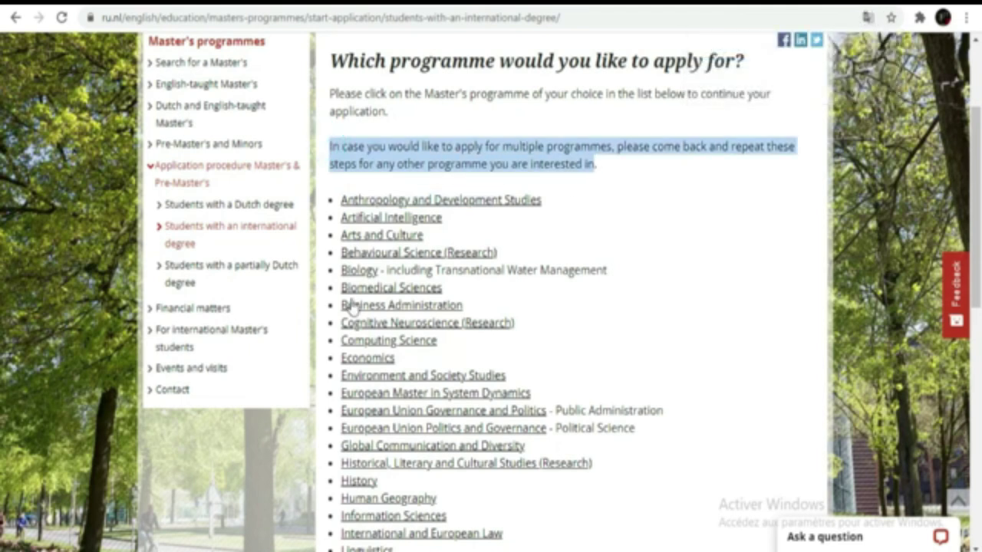
scroll(516, 176, "down", 3)
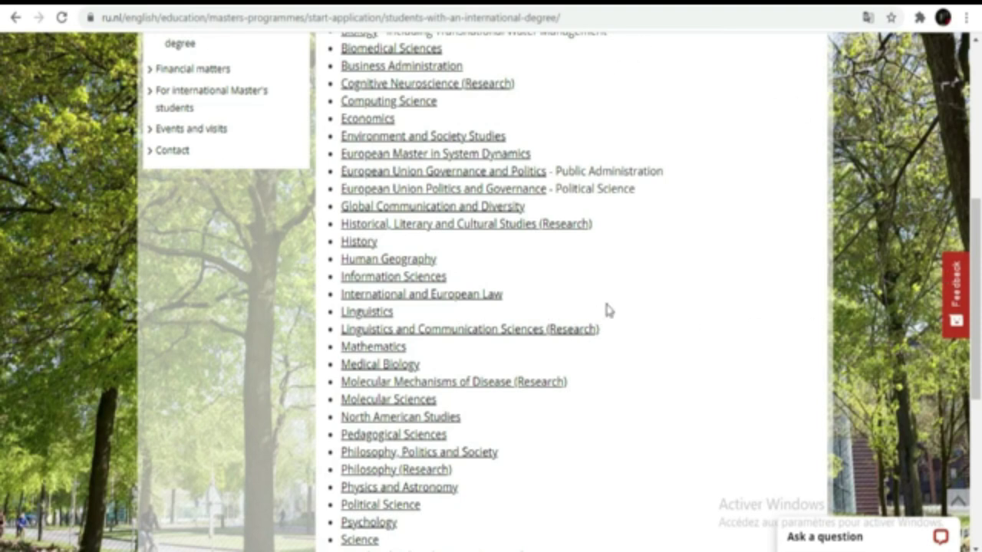
scroll(675, 203, "up", 4)
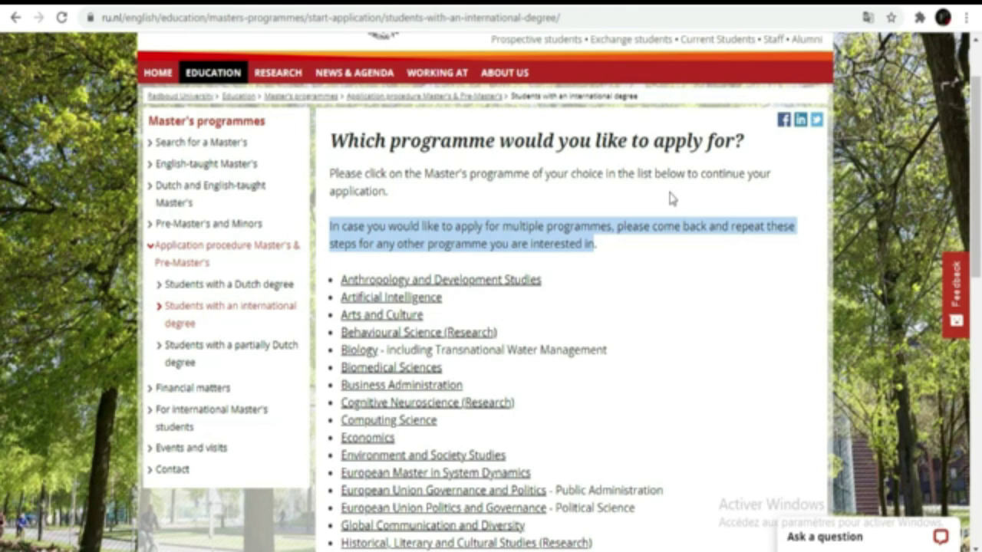
scroll(669, 198, "down", 4)
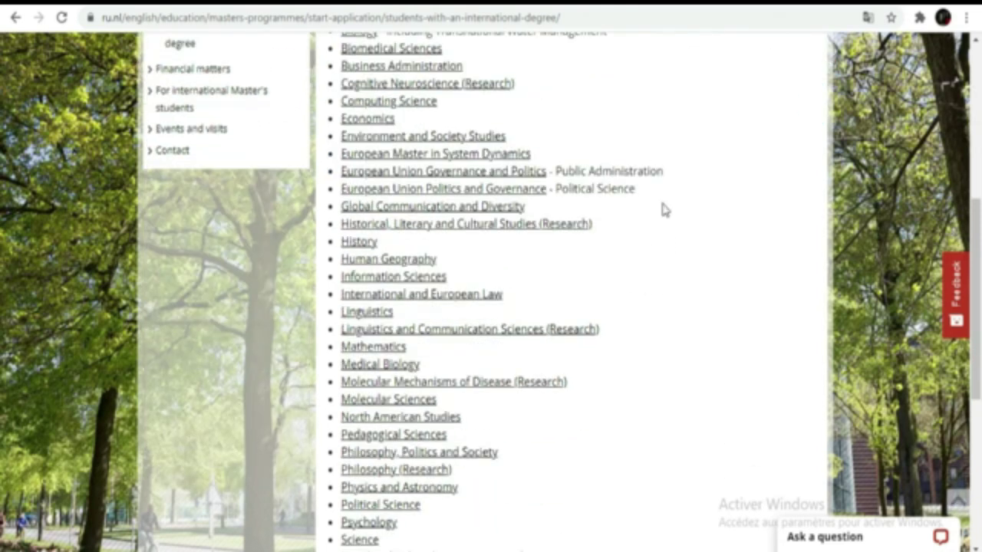
scroll(664, 209, "up", 2)
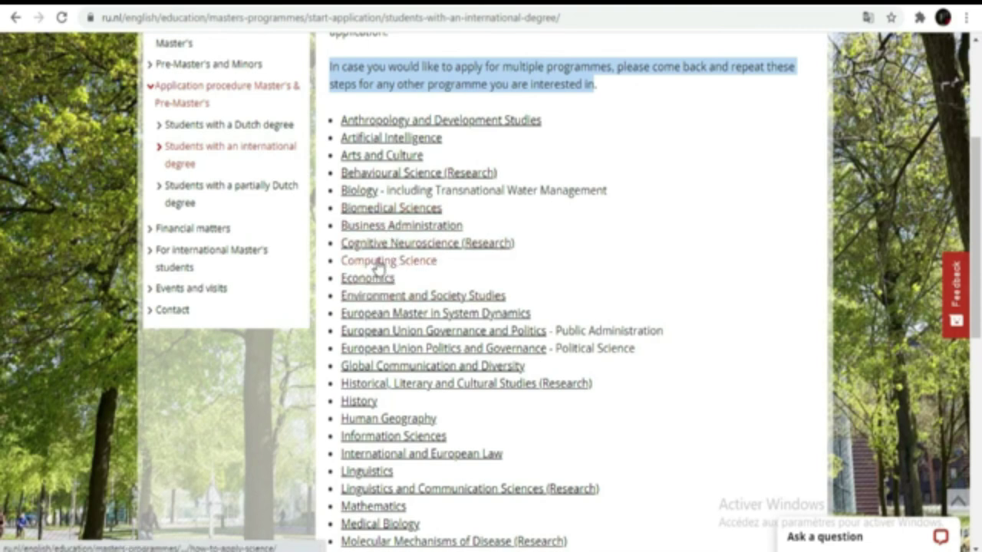
Open Computing Science's How to apply page and highlight the Studielink and OSIRIS upload steps
left_click(377, 262)
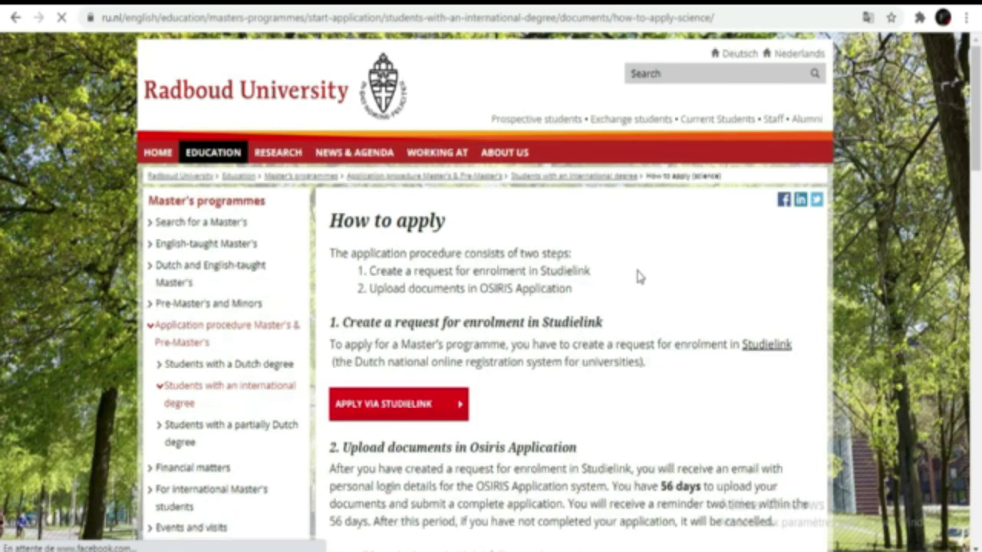
scroll(640, 276, "down", 1)
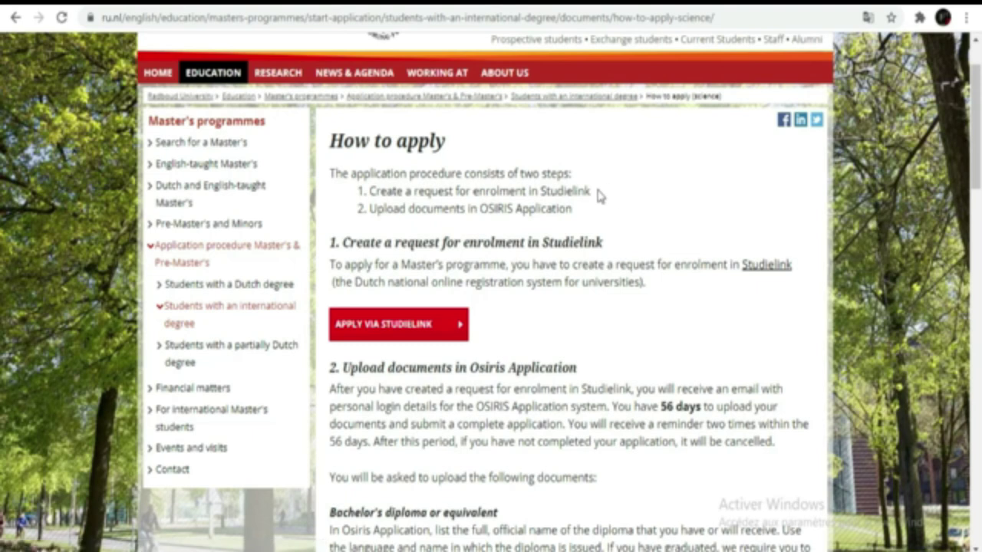
left_click_drag(599, 191, 370, 191)
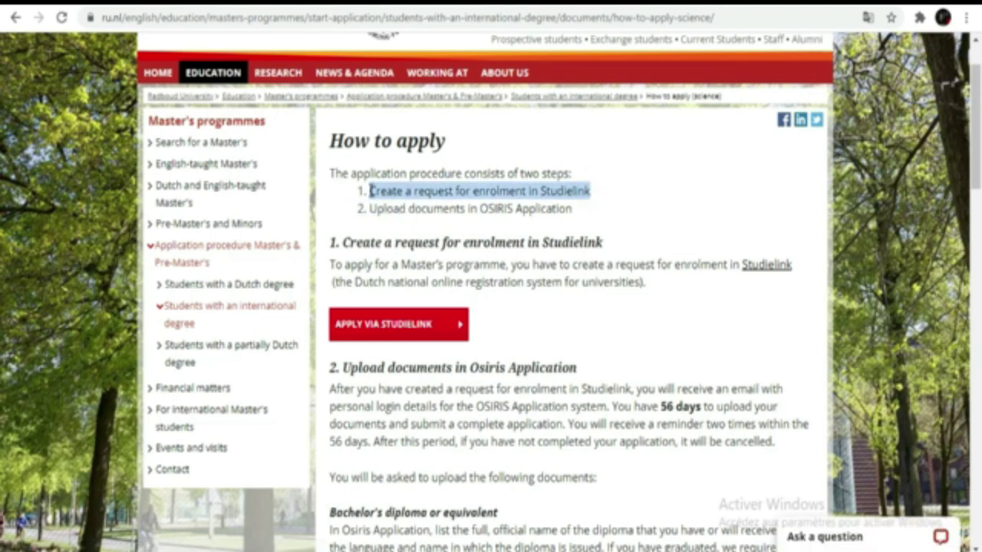
left_click_drag(572, 209, 374, 210)
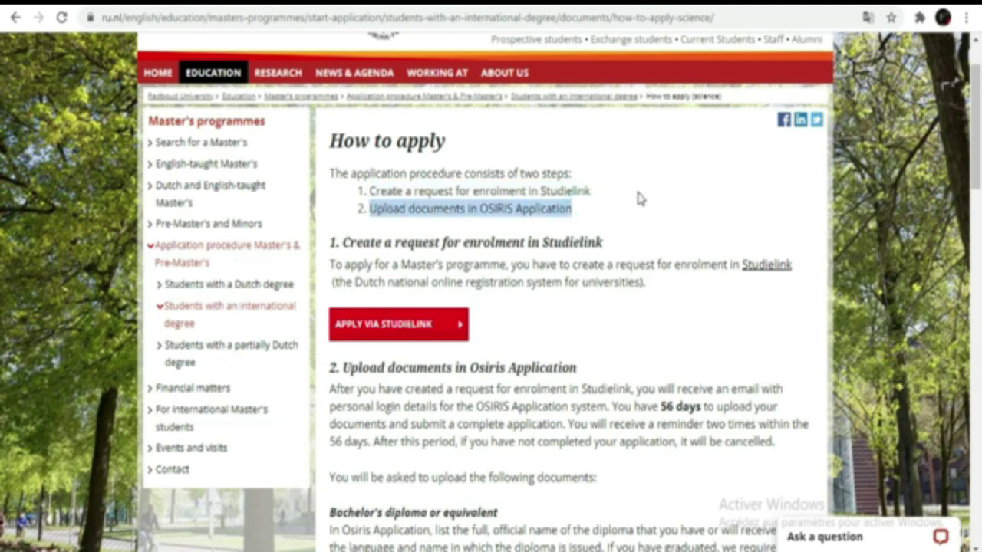
left_click(597, 186)
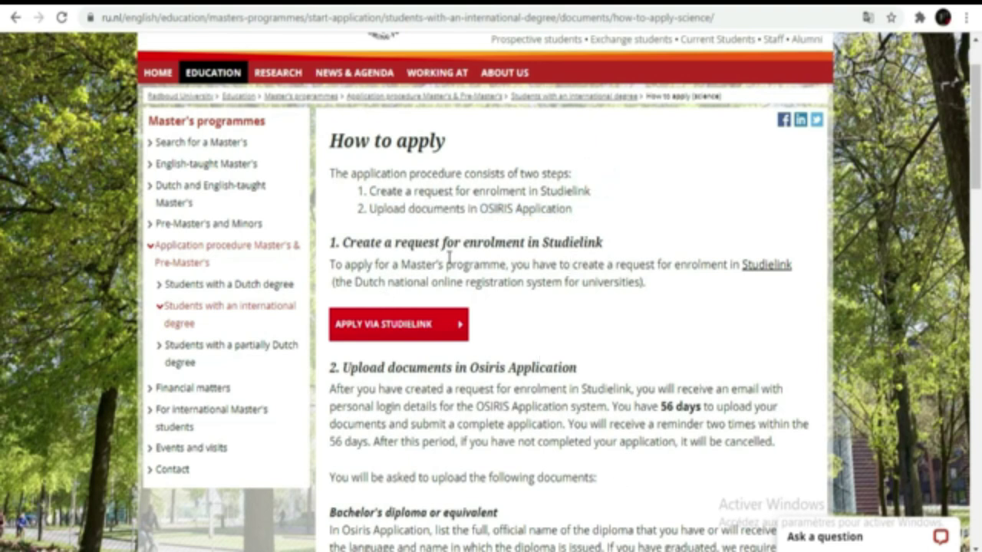
Review the documents to upload in Osiris Application within 56 days
scroll(656, 277, "down", 2)
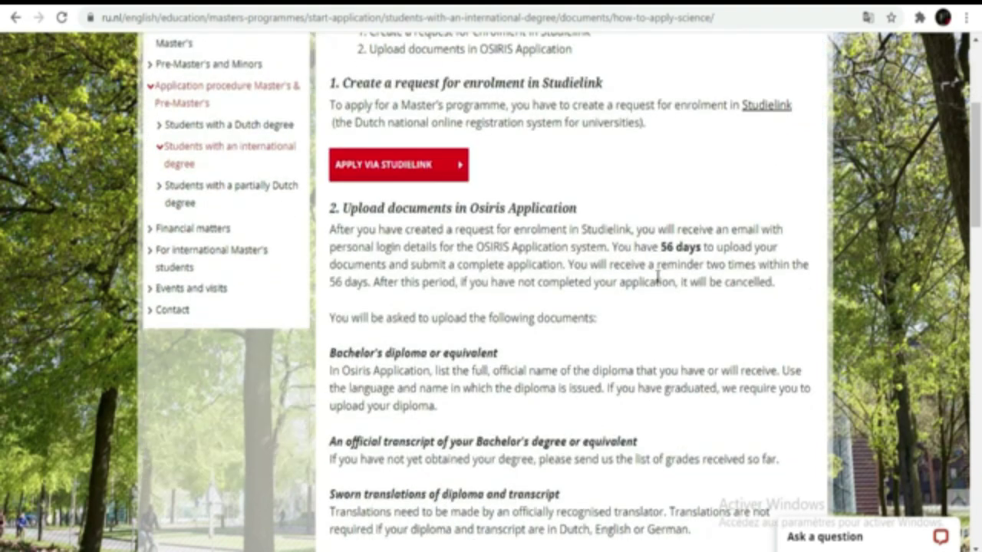
scroll(656, 277, "down", 4)
scroll(656, 278, "down", 4)
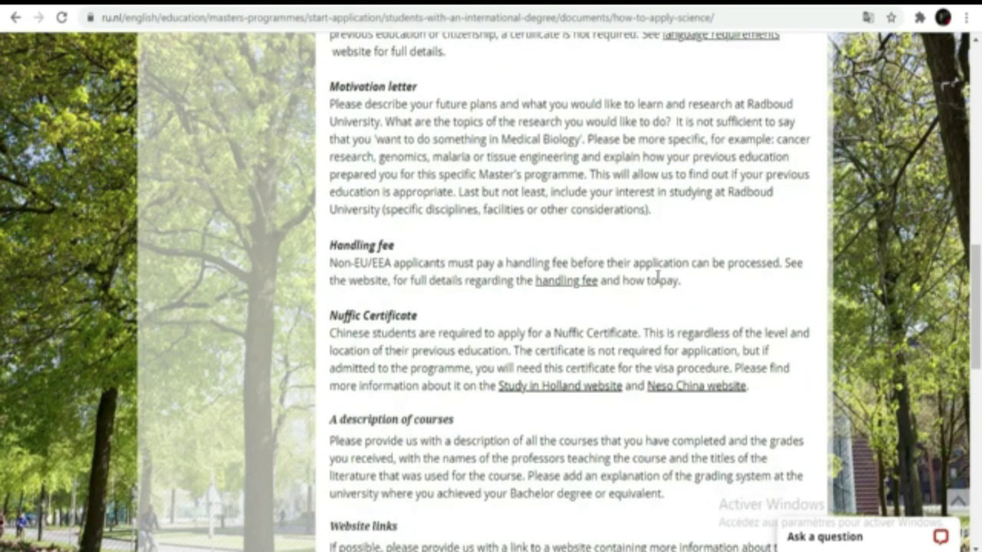
scroll(656, 282, "up", 6)
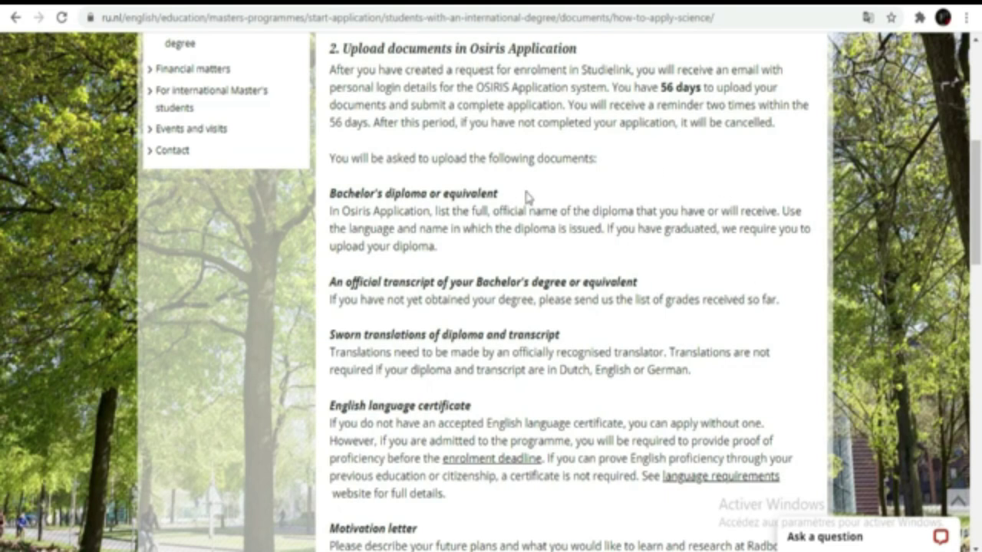
scroll(624, 271, "down", 3)
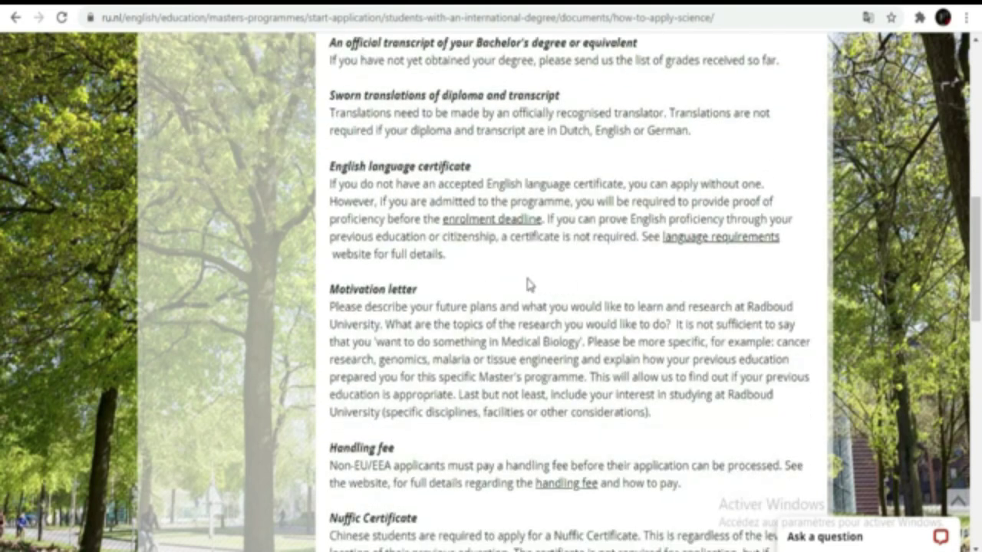
scroll(549, 285, "down", 7)
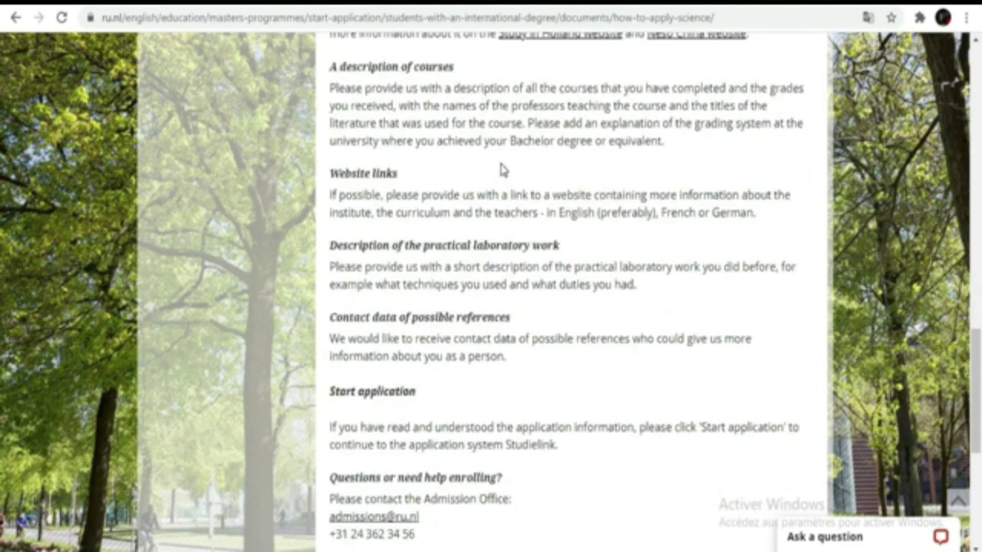
scroll(501, 170, "up", 10)
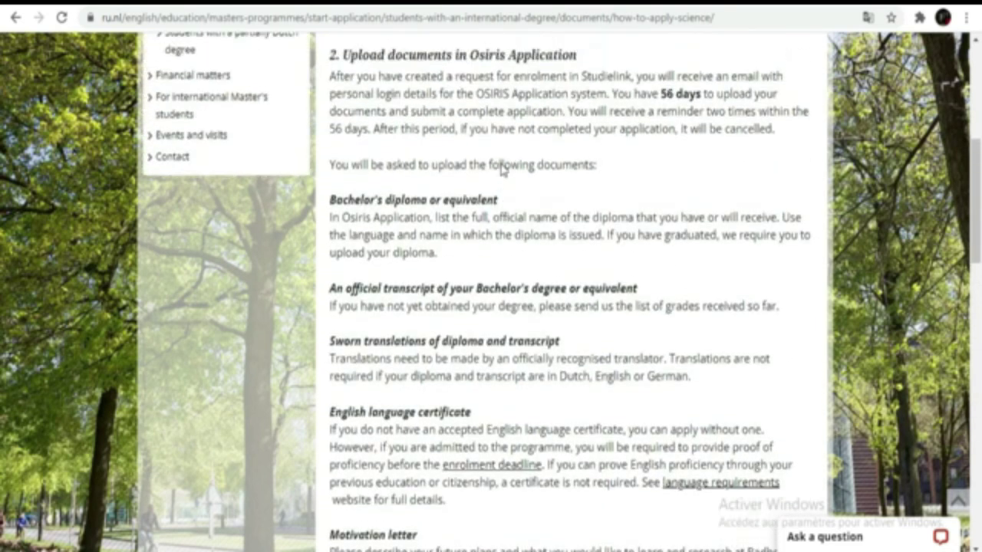
scroll(500, 169, "up", 1)
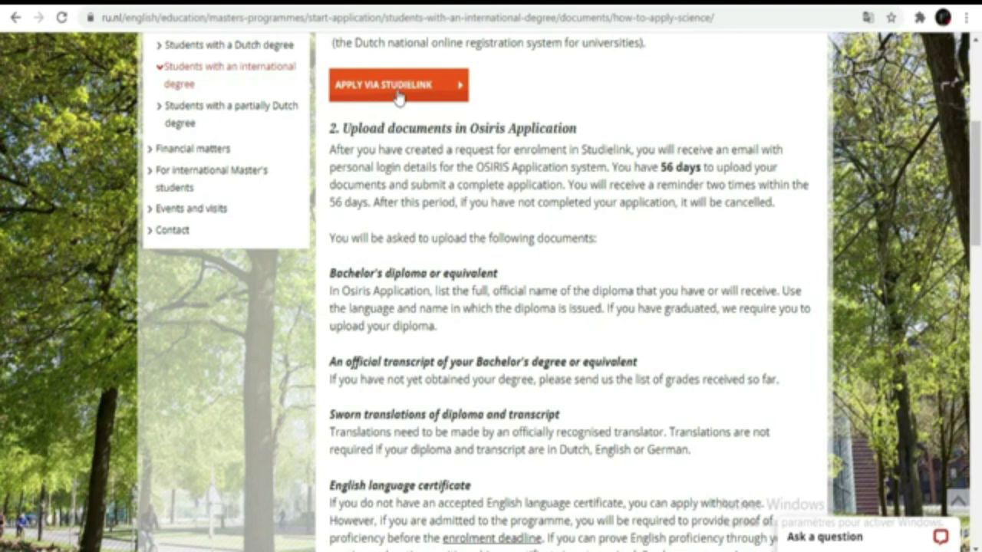
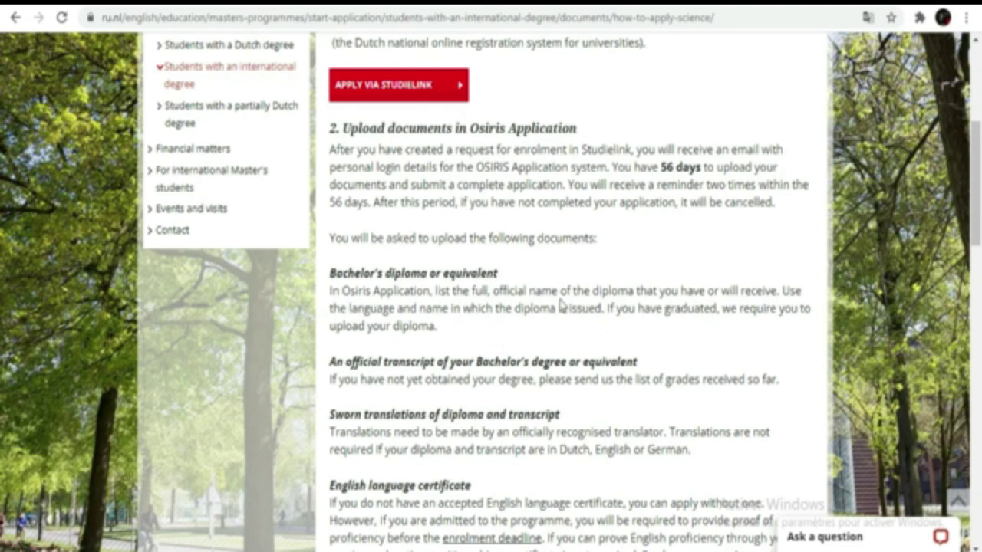
Highlight the official transcript and sworn translation requirements on the programme page
scroll(561, 304, "down", 2)
left_click(322, 197)
left_click_drag(322, 196, 778, 221)
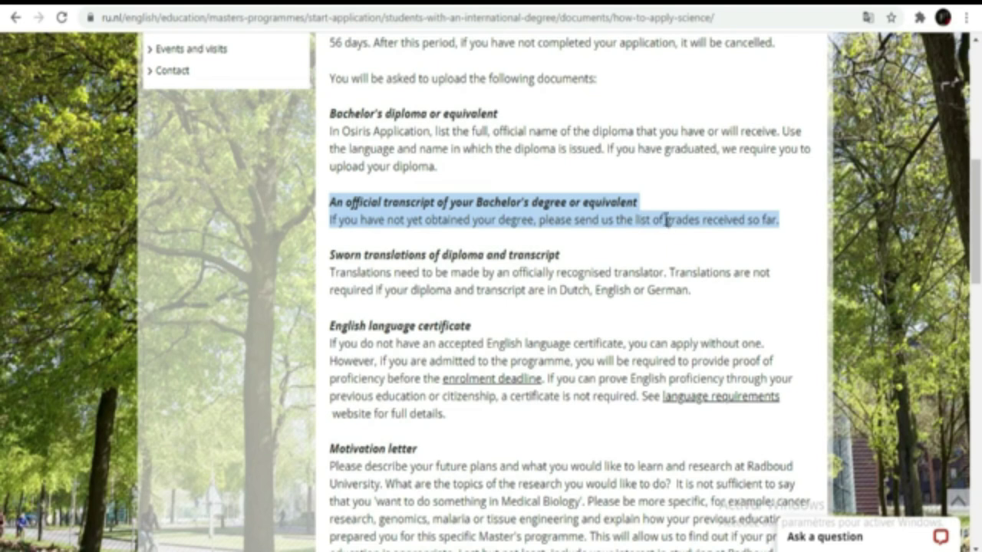
left_click(777, 224)
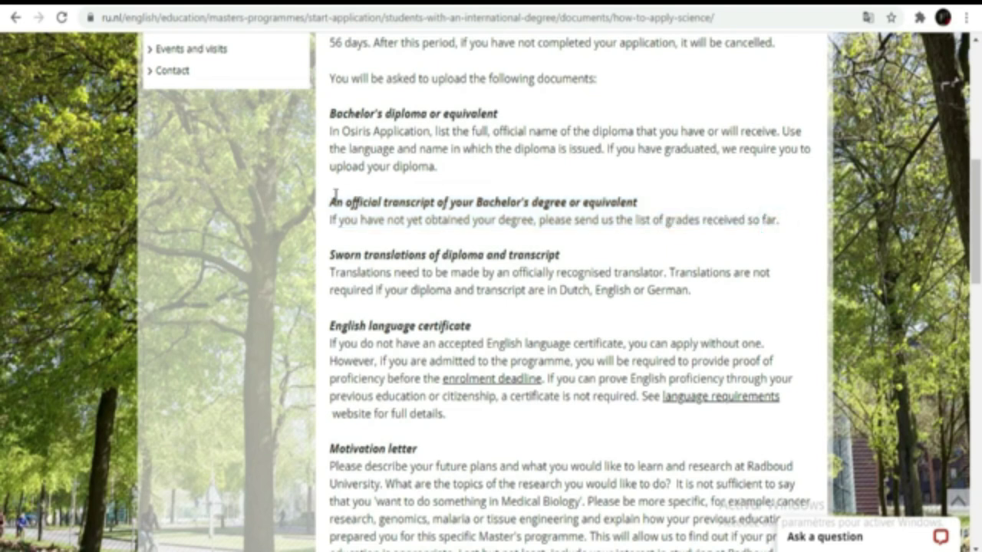
left_click_drag(331, 201, 769, 220)
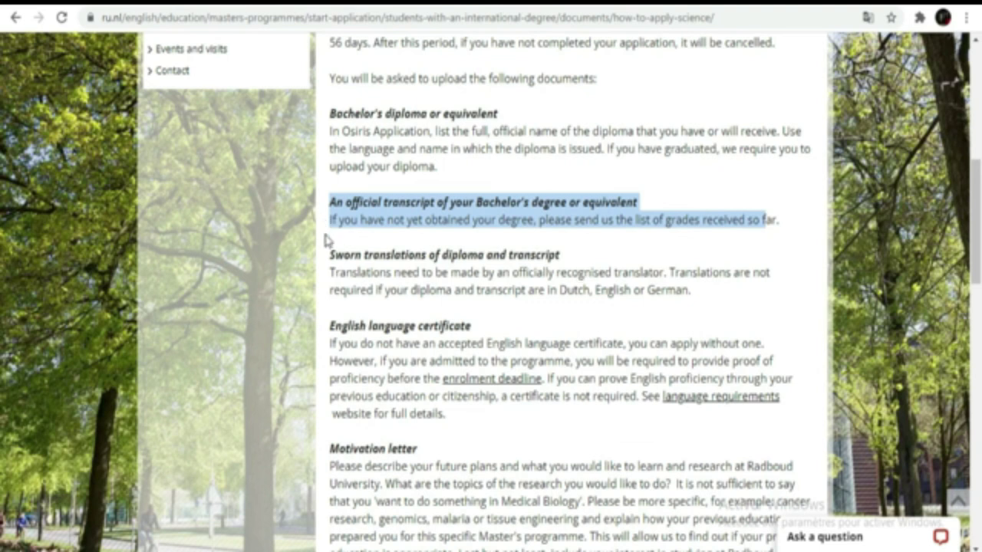
left_click_drag(329, 255, 695, 296)
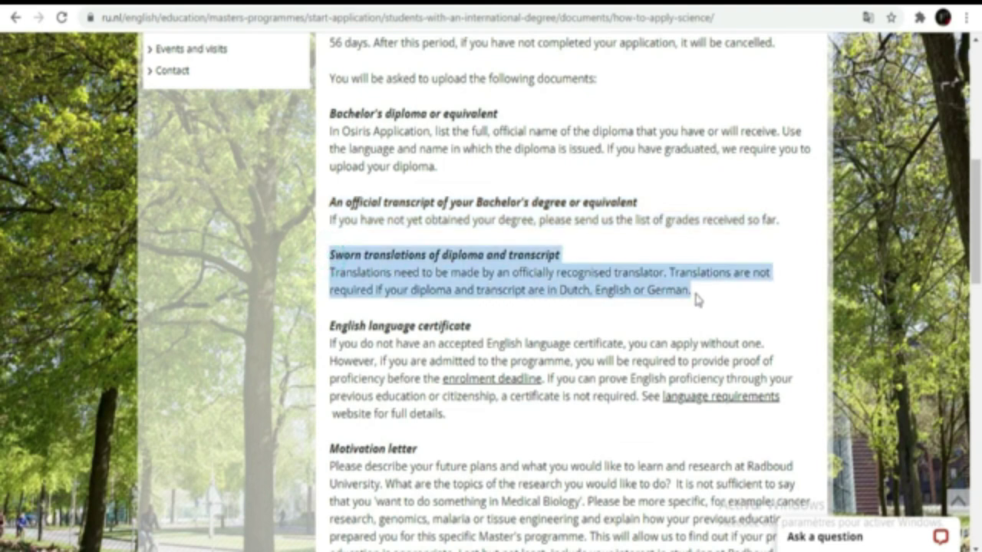
left_click(500, 282)
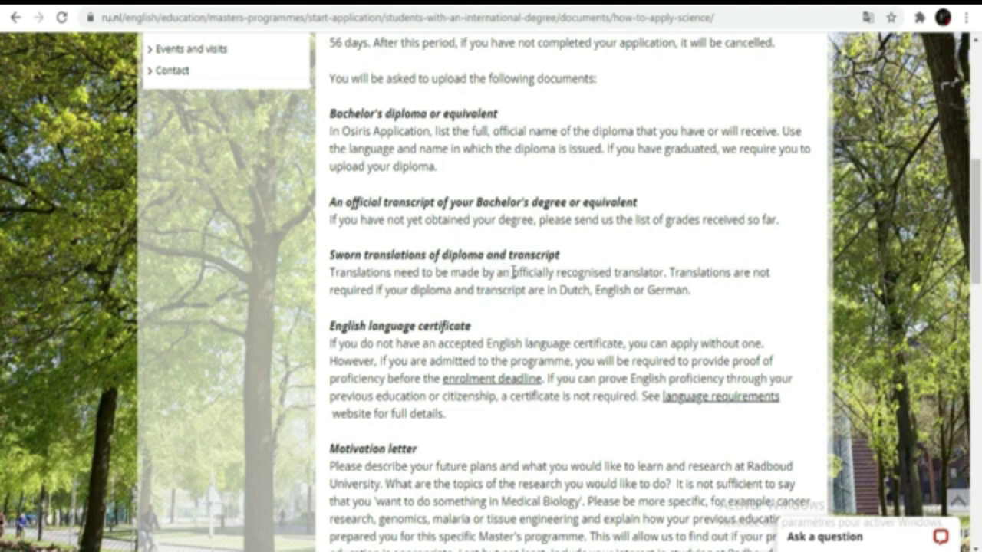
left_click_drag(512, 272, 665, 274)
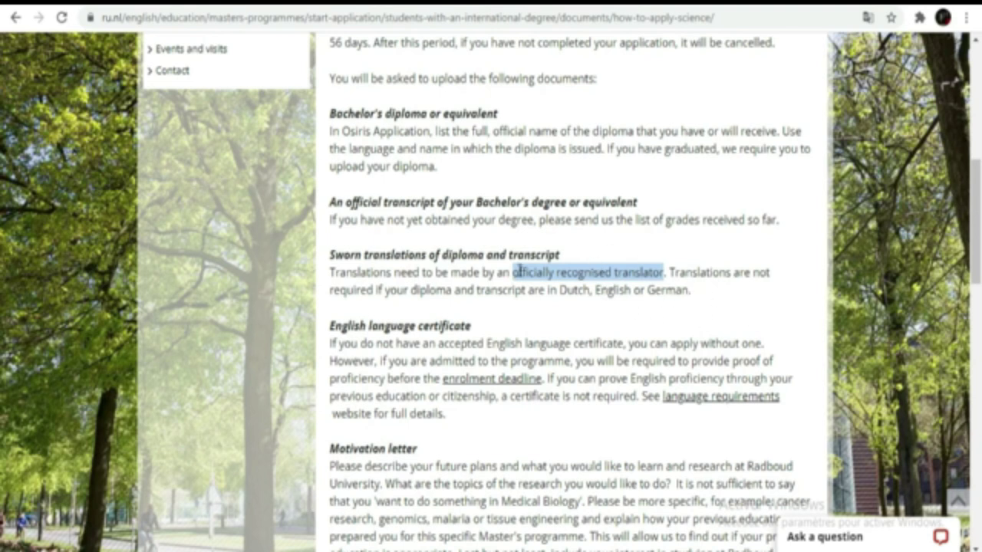
Highlight the English language certificate, Motivation letter and Handling fee paragraphs
scroll(633, 246, "down", 1)
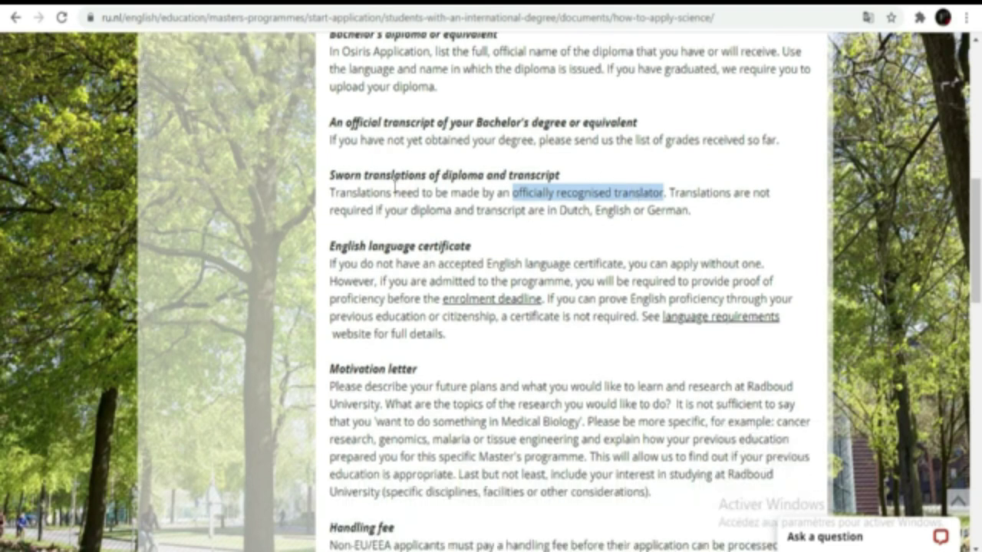
scroll(625, 292, "down", 1)
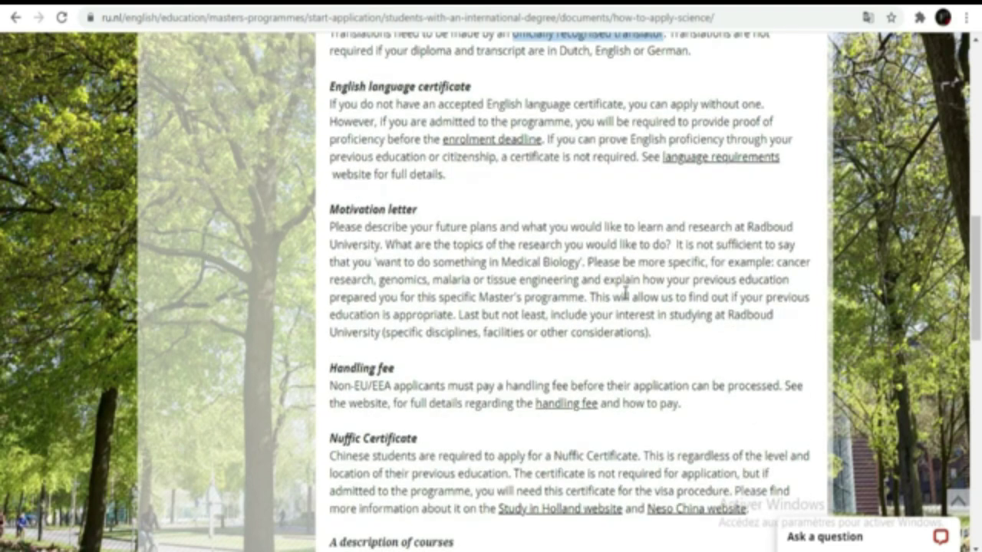
scroll(626, 291, "up", 4)
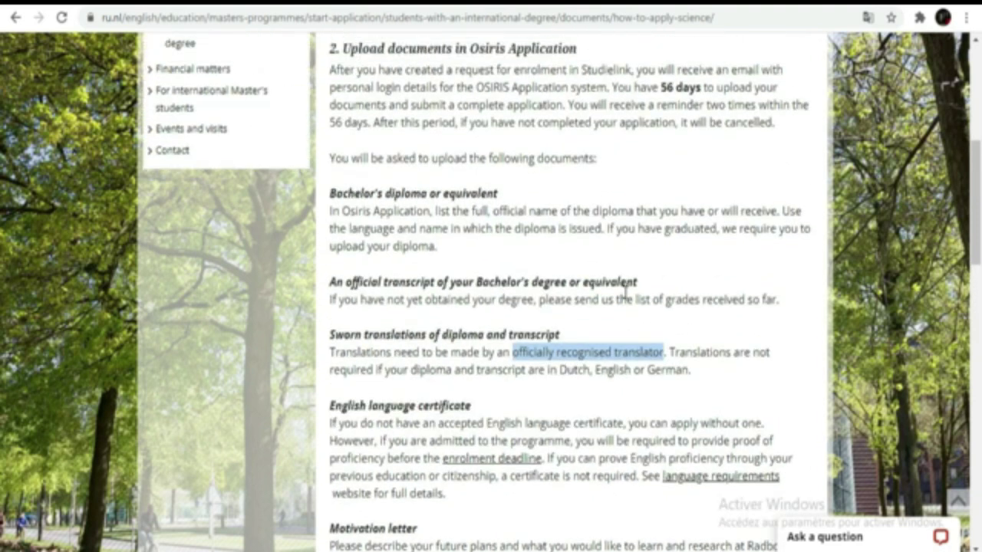
scroll(625, 292, "up", 3)
scroll(519, 265, "down", 3)
scroll(363, 352, "down", 1)
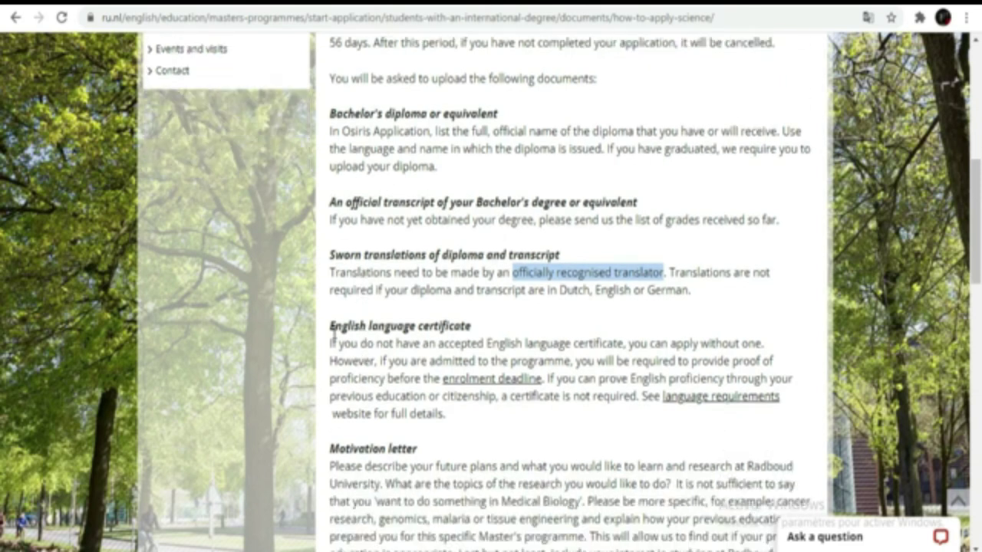
scroll(529, 332, "down", 2)
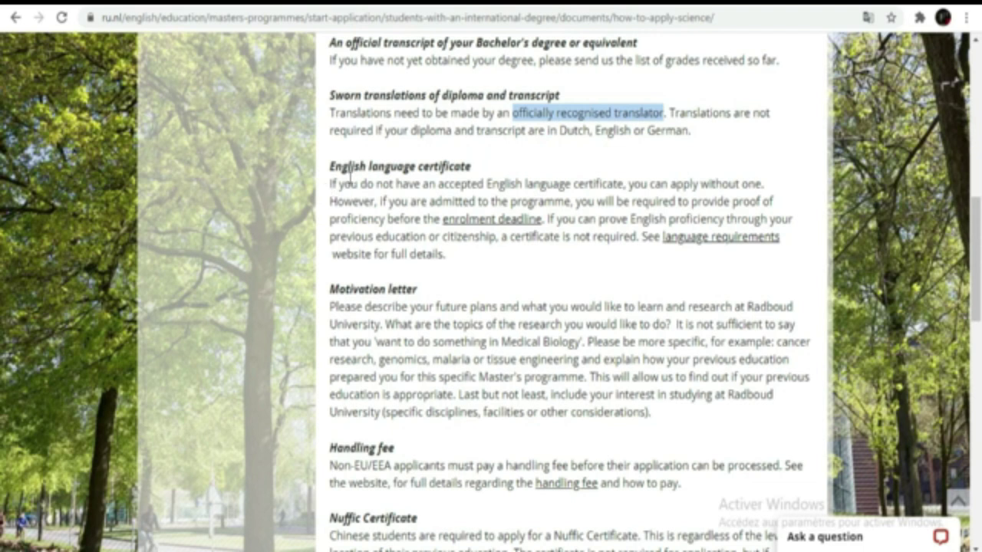
left_click_drag(330, 185, 462, 257)
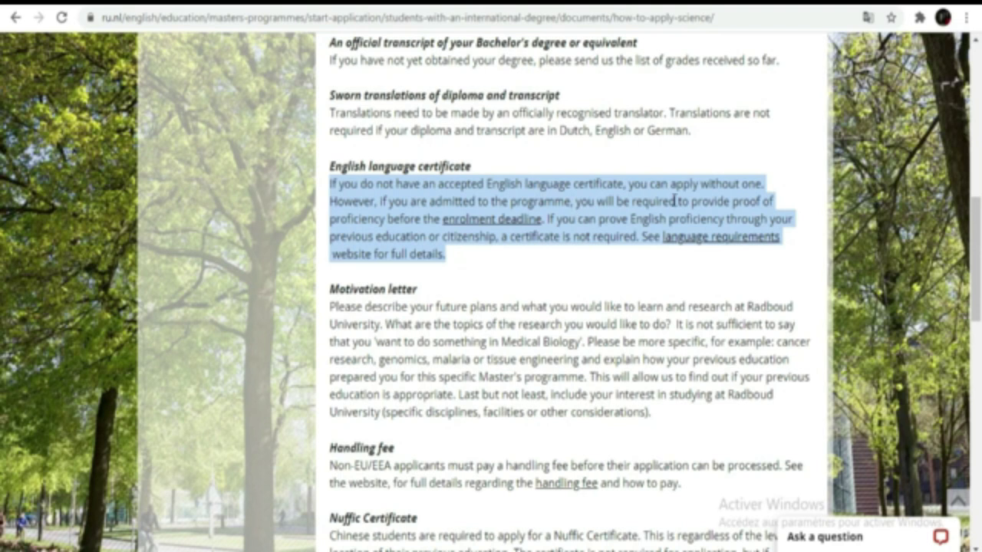
left_click(769, 185)
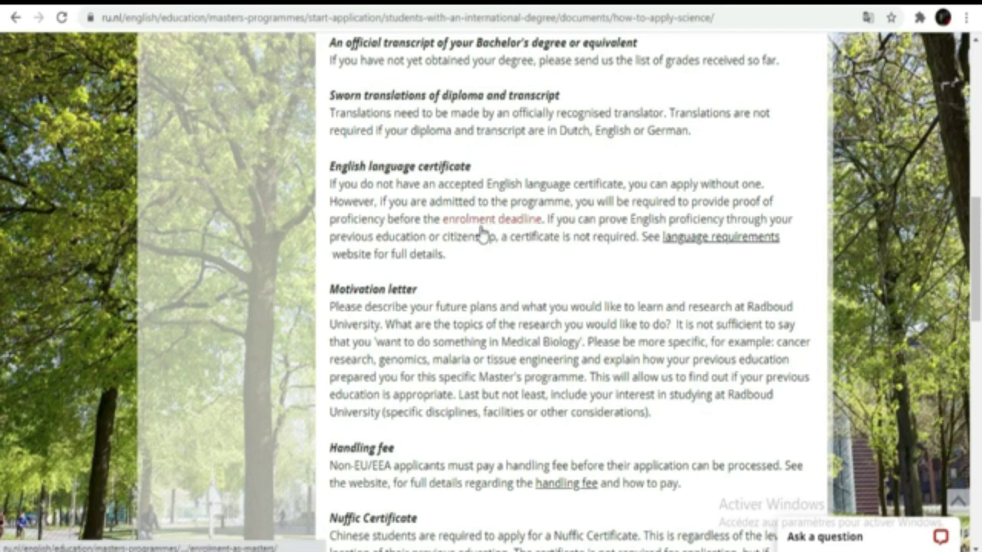
scroll(479, 233, "down", 2)
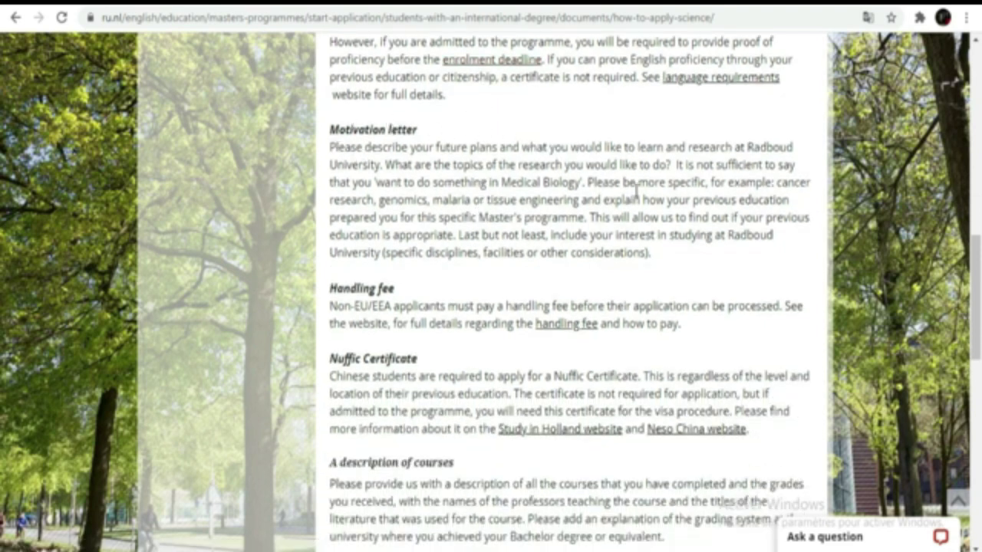
left_click_drag(650, 253, 335, 145)
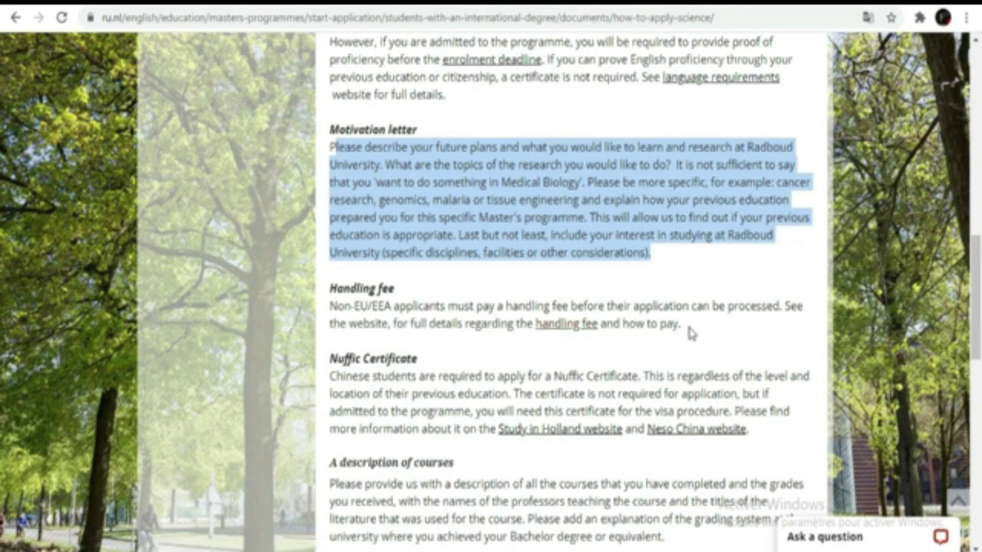
left_click_drag(683, 325, 325, 307)
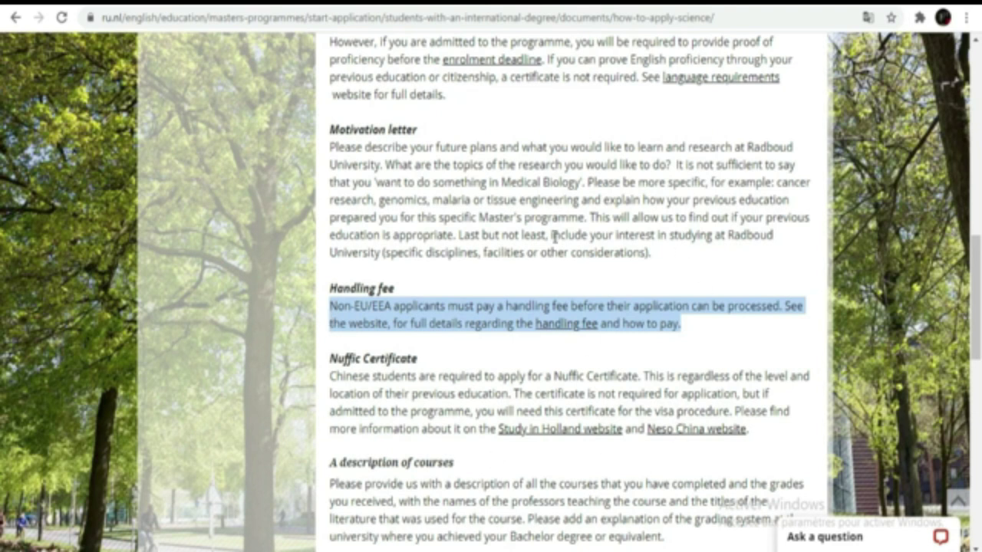
Follow 'Postulez via Studielink' to open the Studielink welcome page
scroll(565, 239, "up", 5)
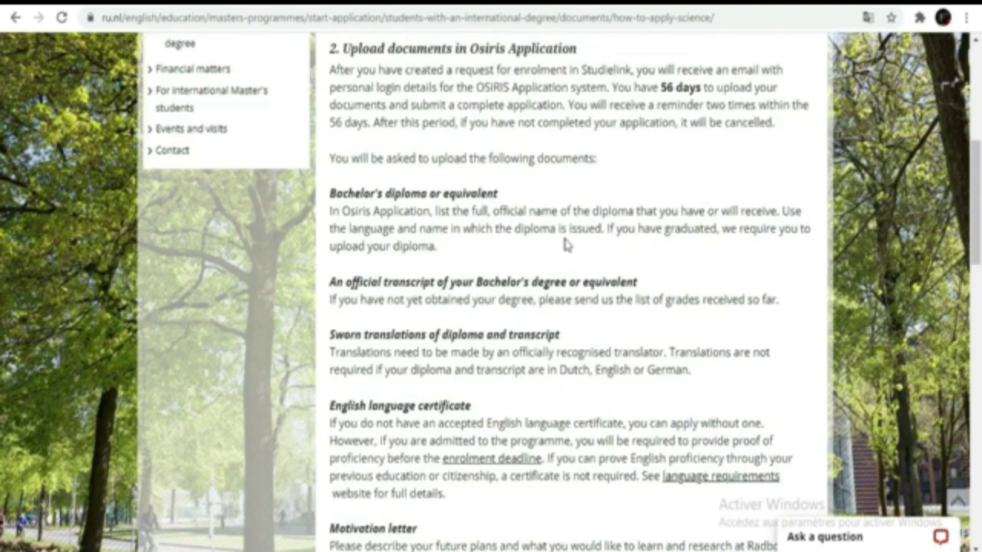
scroll(565, 244, "up", 5)
scroll(565, 244, "down", 5)
scroll(565, 244, "down", 6)
scroll(565, 239, "down", 5)
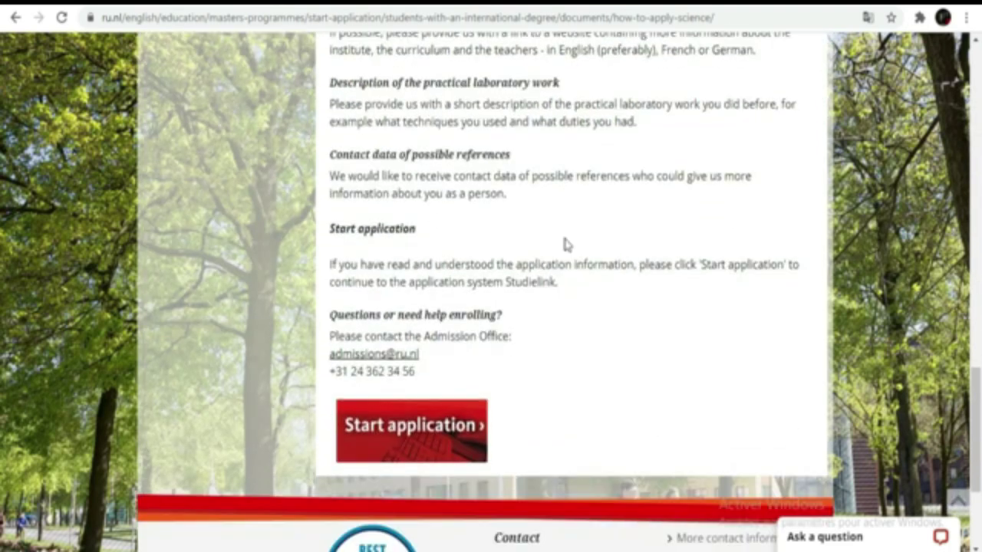
scroll(565, 243, "up", 6)
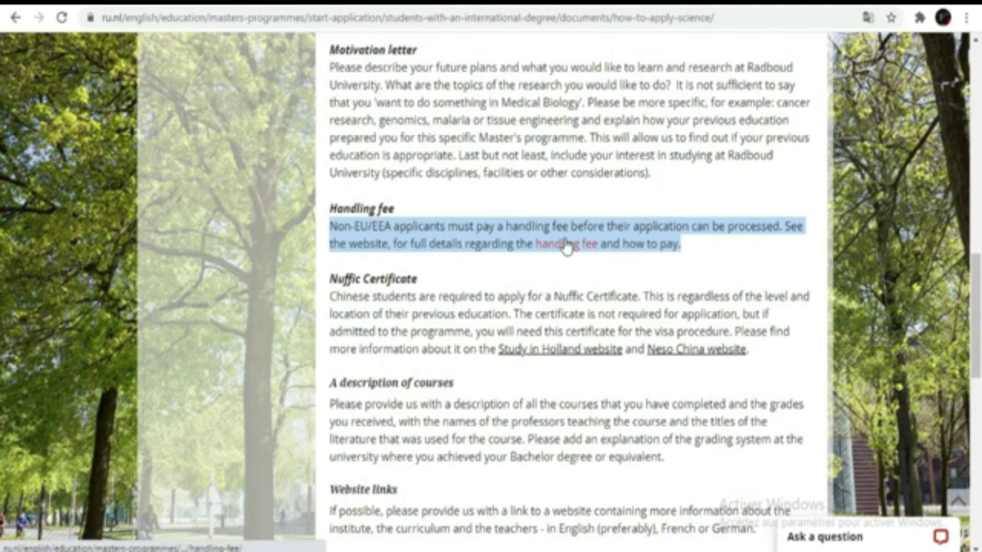
scroll(565, 244, "up", 6)
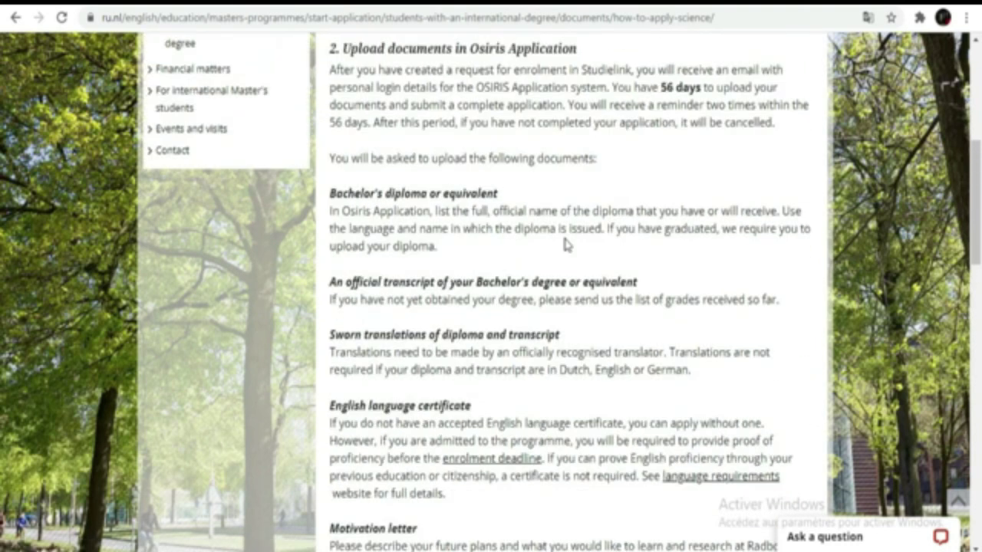
scroll(565, 244, "up", 3)
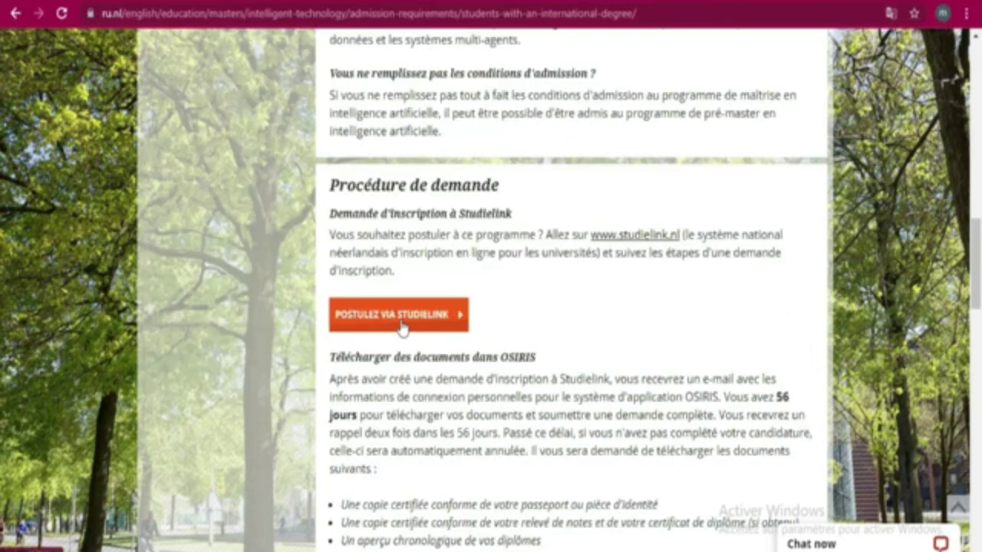
left_click(399, 323)
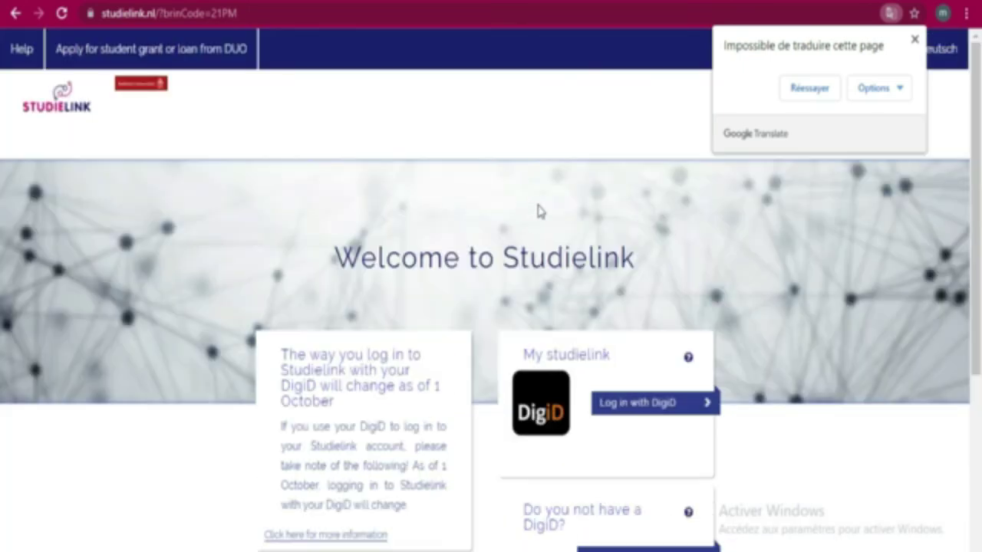
Dismiss the notice saying the page could not be translated
scroll(540, 211, "down", 1)
scroll(537, 210, "down", 3)
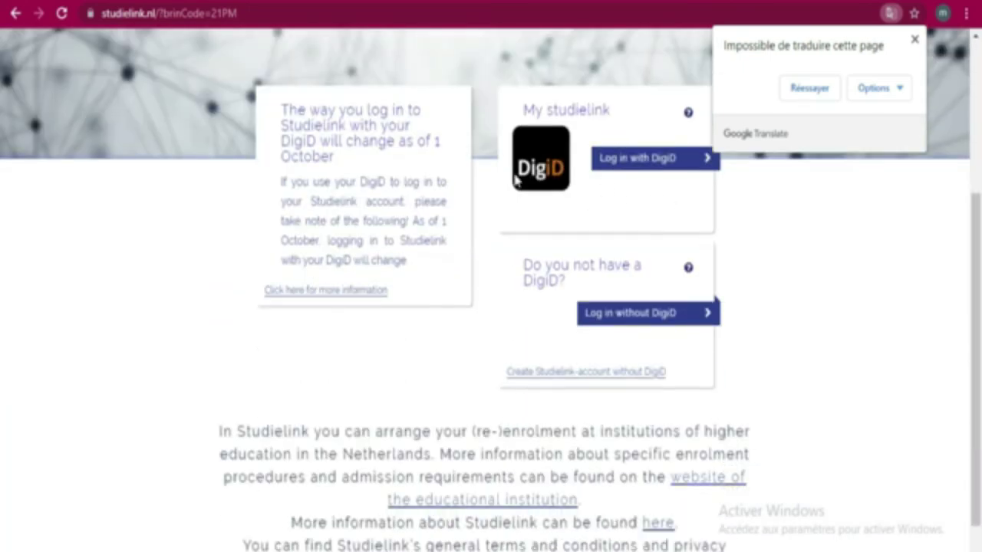
scroll(514, 175, "down", 1)
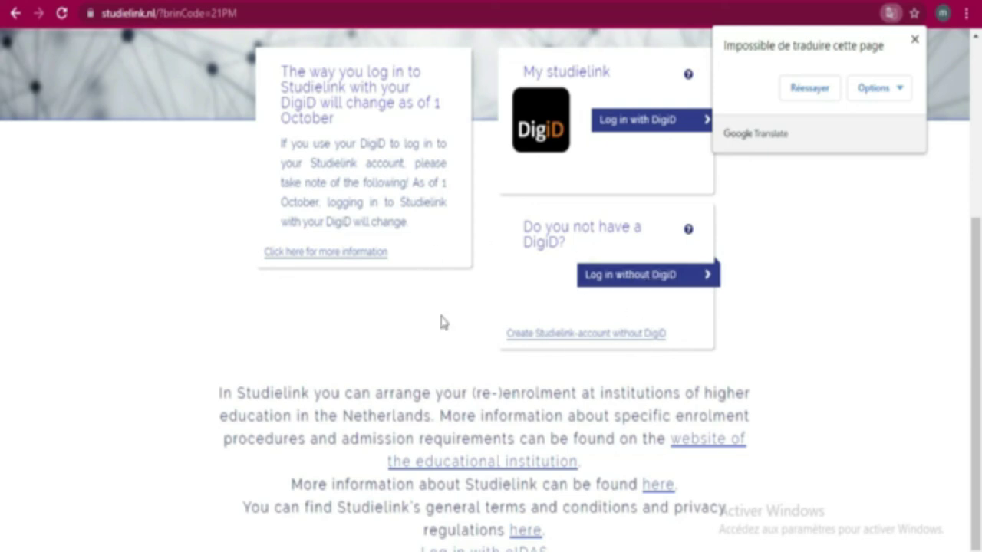
left_click(914, 40)
Start creating an account without DigiD and place the on-screen keyboard at the top right
left_click(543, 334)
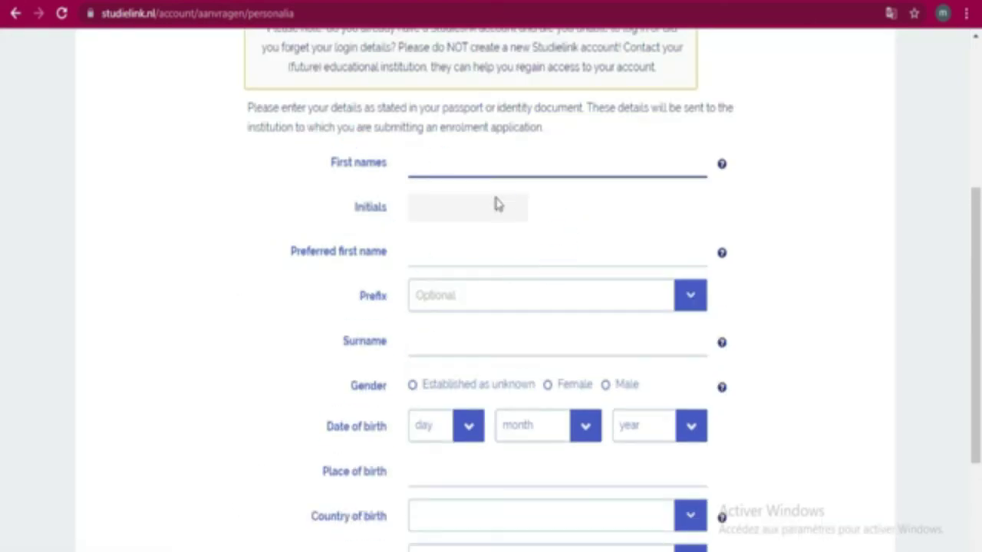
scroll(484, 225, "down", 2)
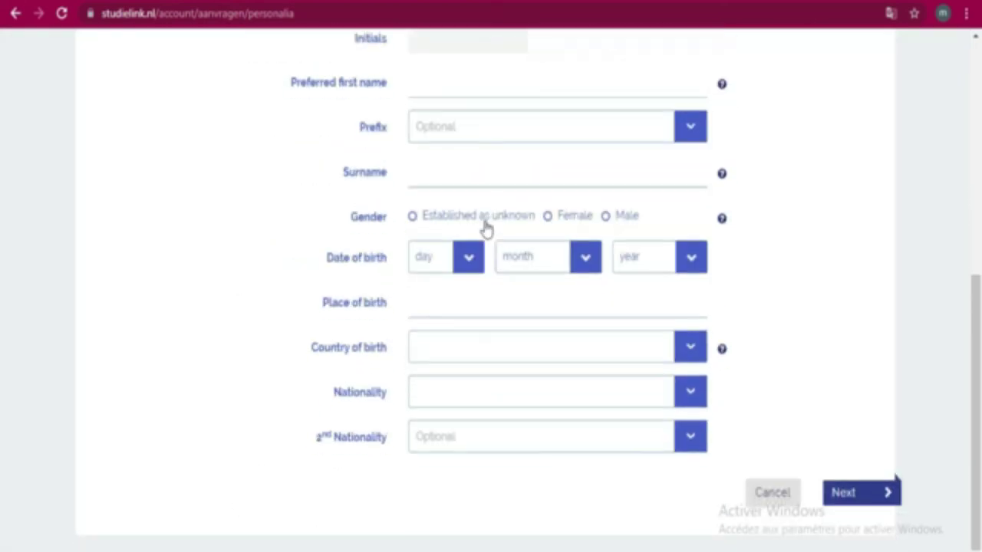
scroll(527, 363, "up", 3)
scroll(519, 340, "down", 3)
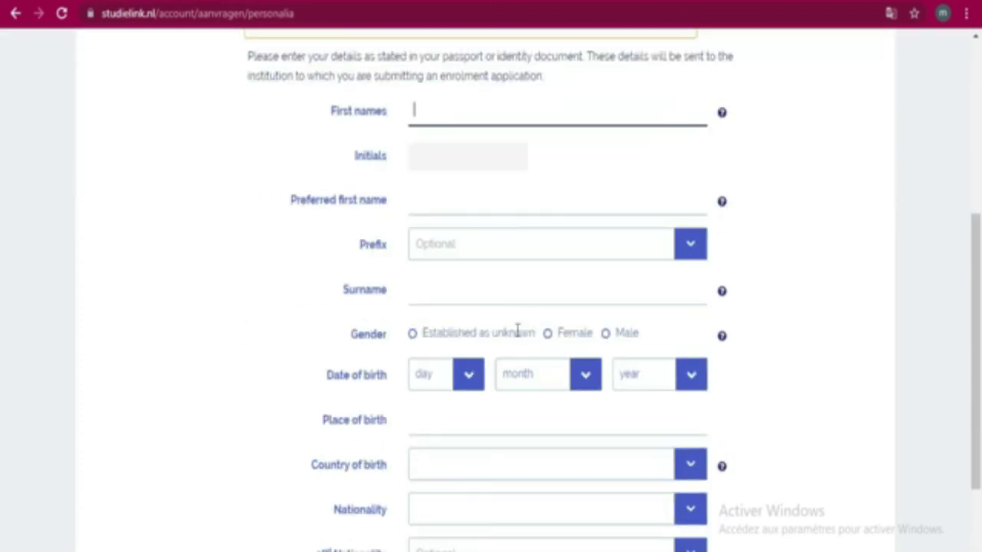
scroll(493, 326, "up", 2)
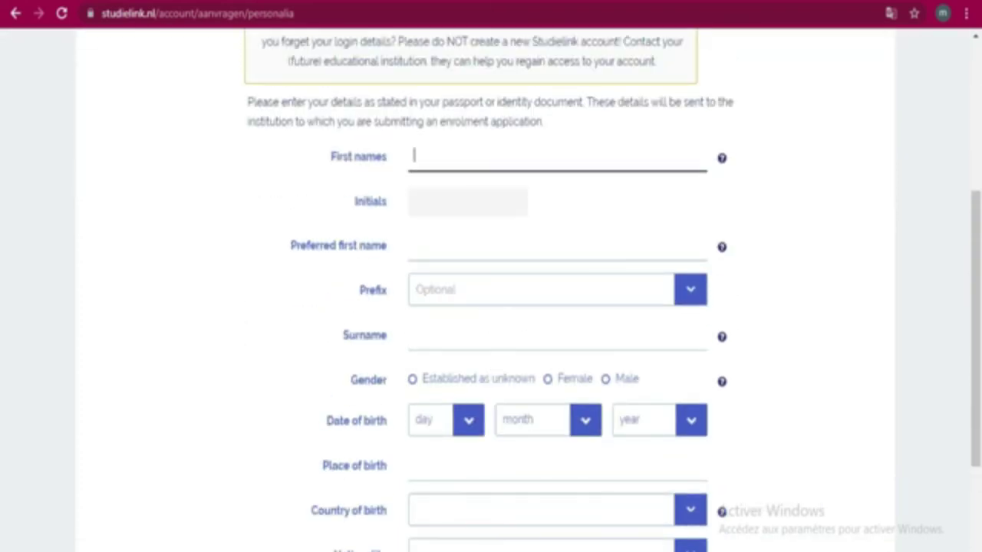
key("ctrl+super+o")
left_click_drag(636, 227, 788, 185)
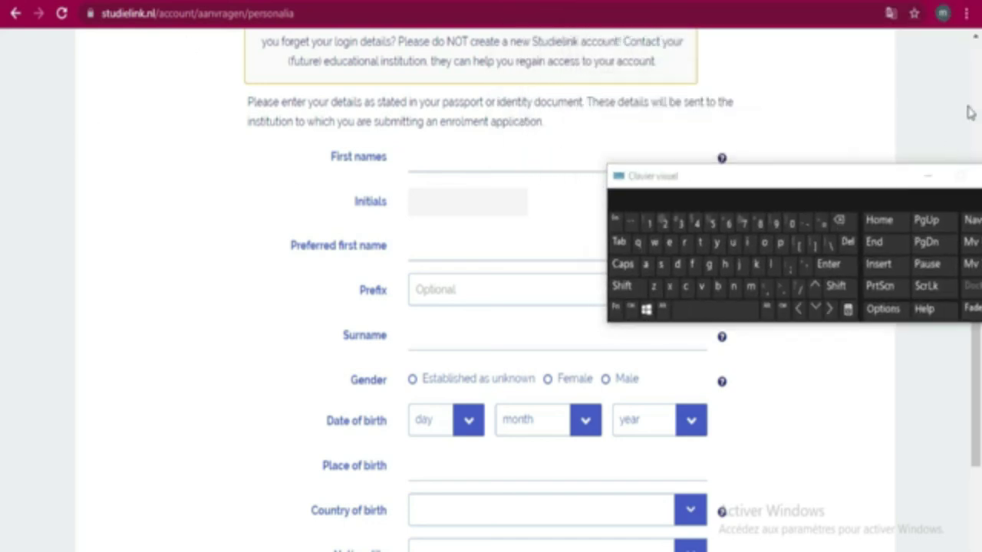
Retry Chrome's translation to show the form in French, moving the keyboard to the top right
left_click(888, 14)
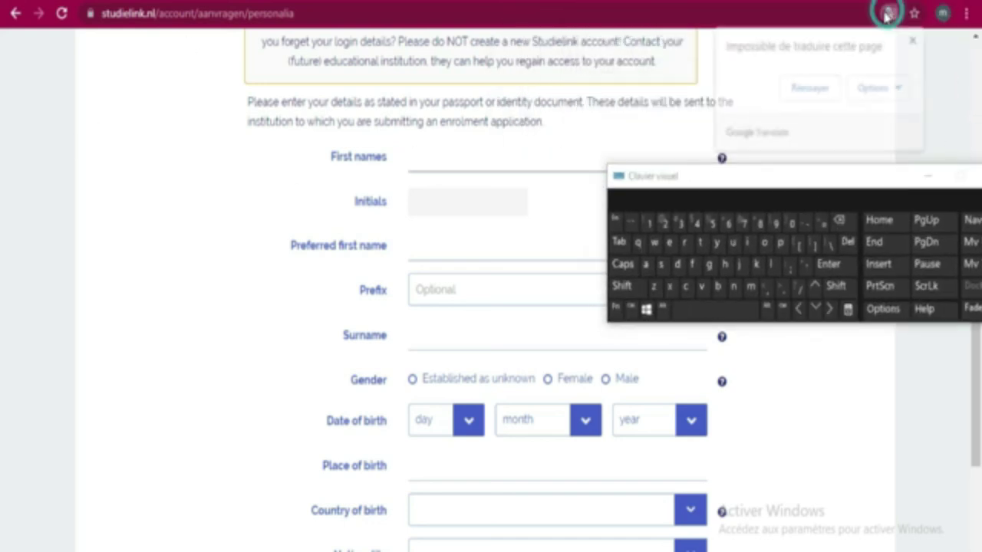
left_click(809, 88)
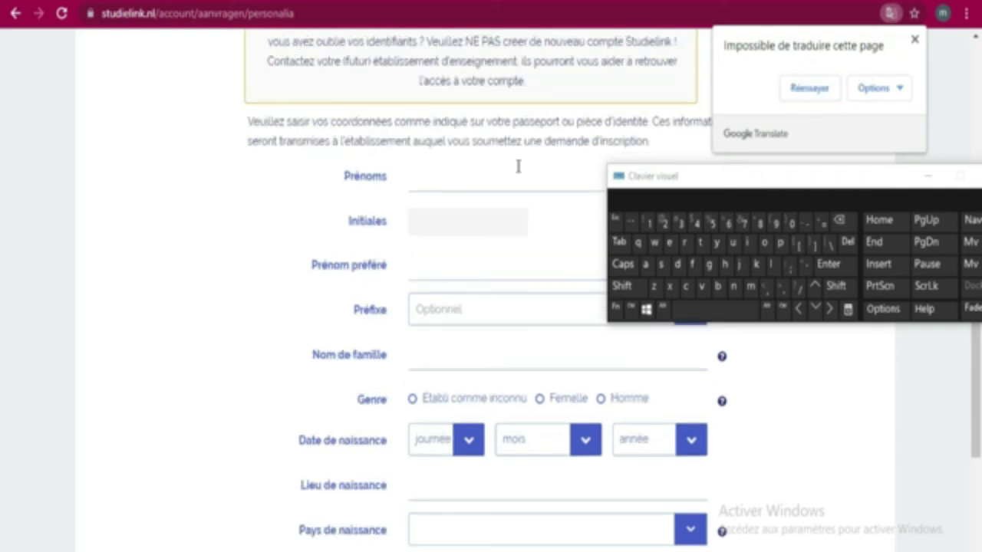
left_click_drag(835, 165, 814, 229)
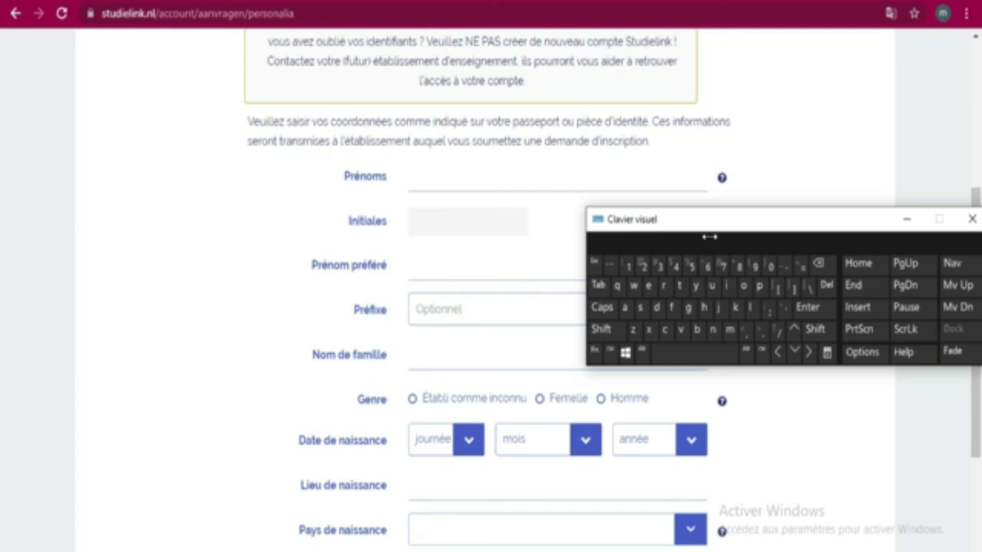
left_click_drag(873, 231, 872, 48)
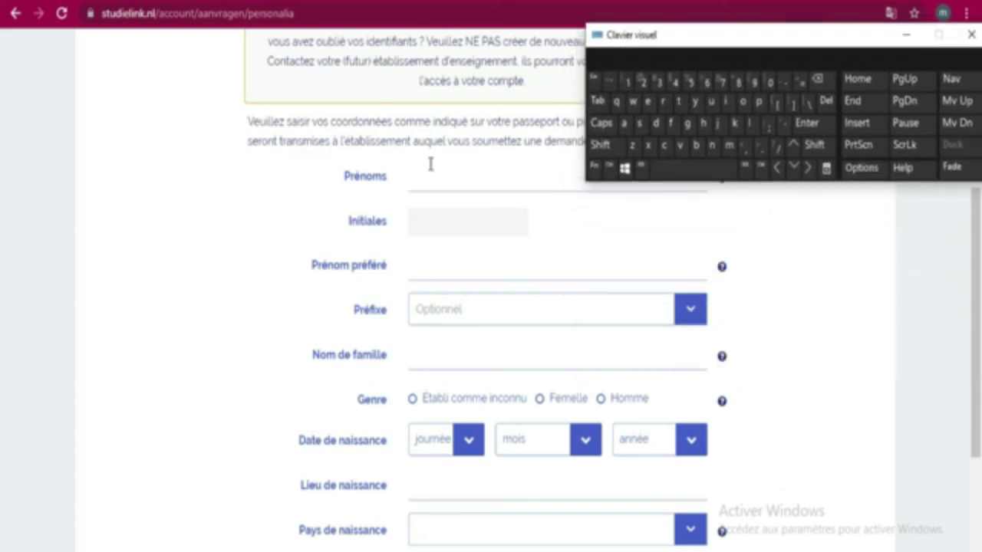
scroll(432, 161, "up", 2)
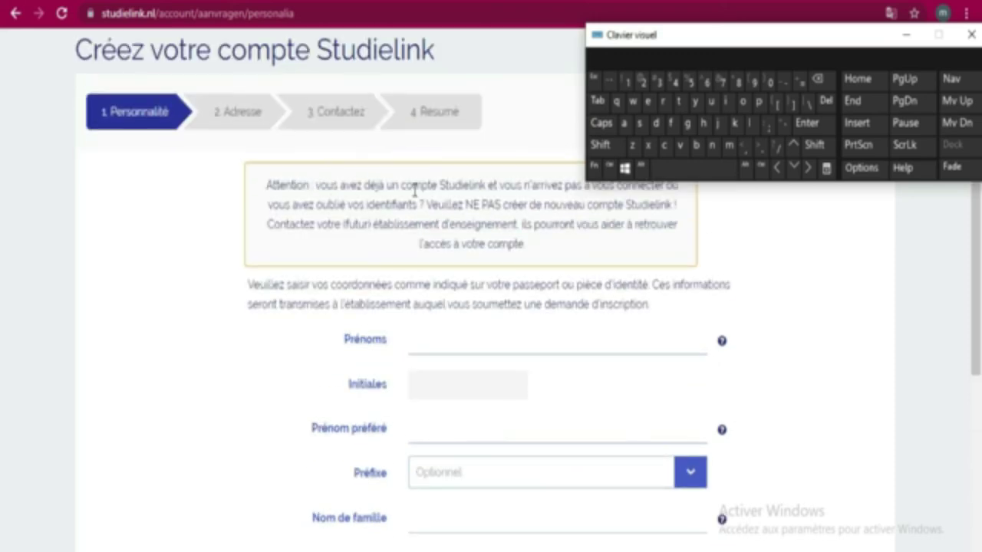
scroll(562, 228, "up", 1)
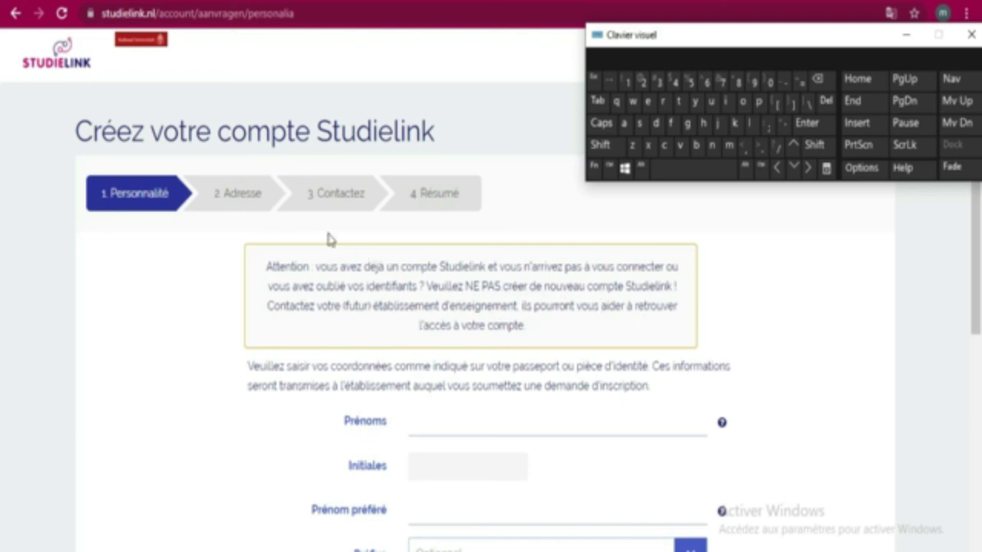
scroll(323, 218, "down", 2)
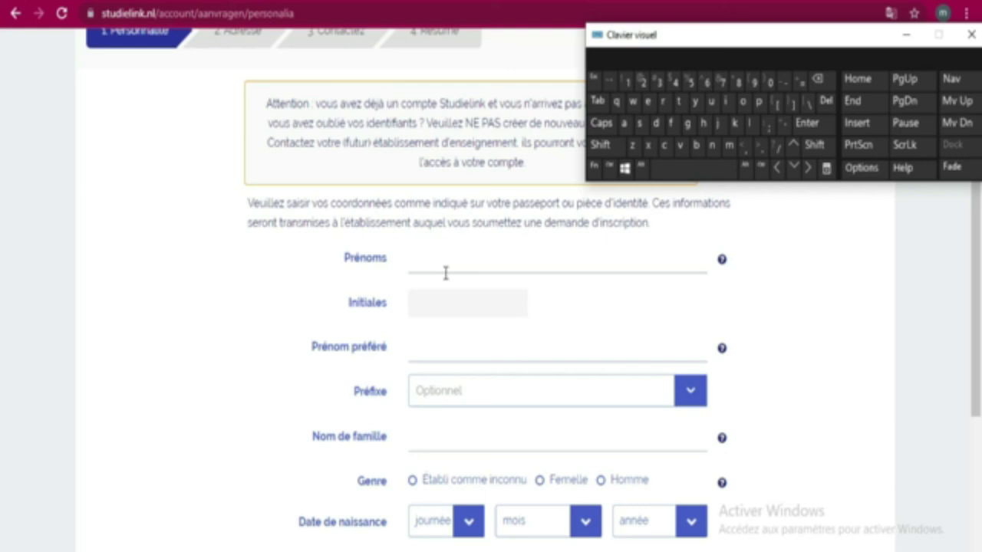
Enter the first name in the Prénoms field with a capital first letter
left_click(440, 269)
left_click(438, 263)
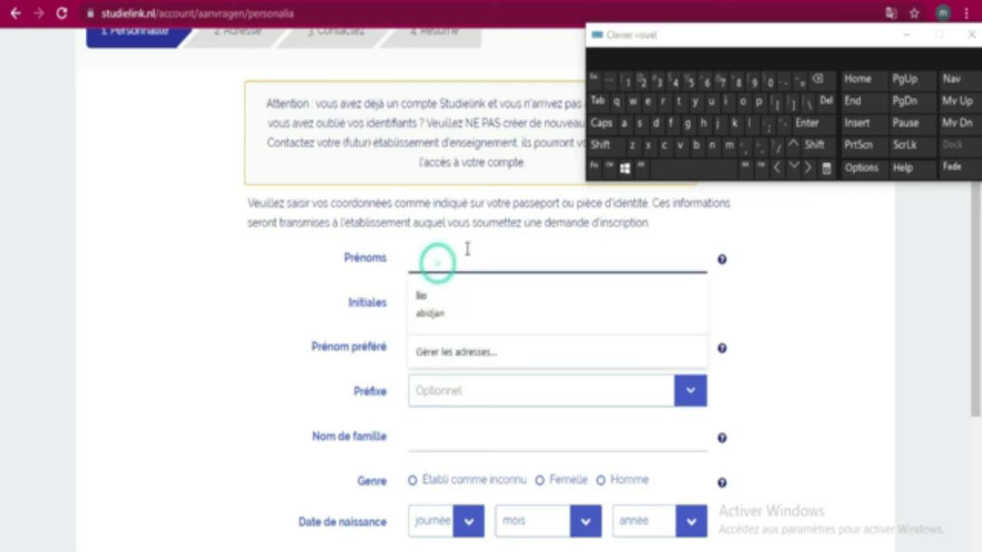
left_click(158, 254)
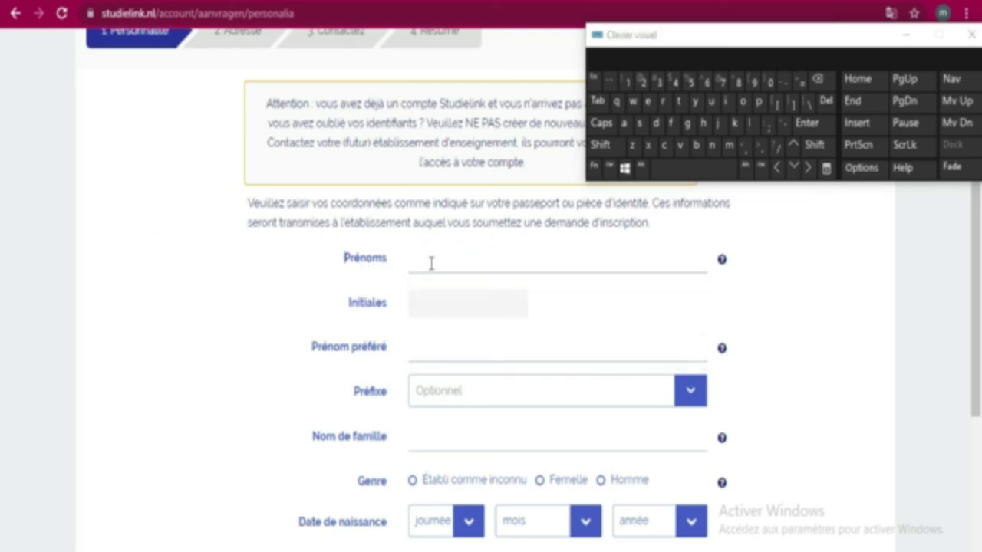
left_click(431, 264)
left_click(226, 278)
left_click(451, 273)
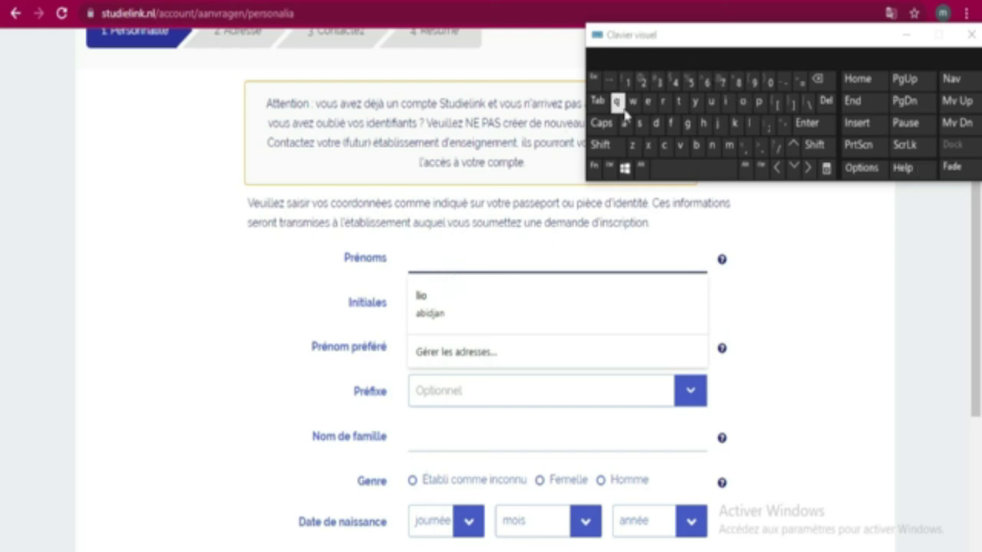
left_click(603, 145)
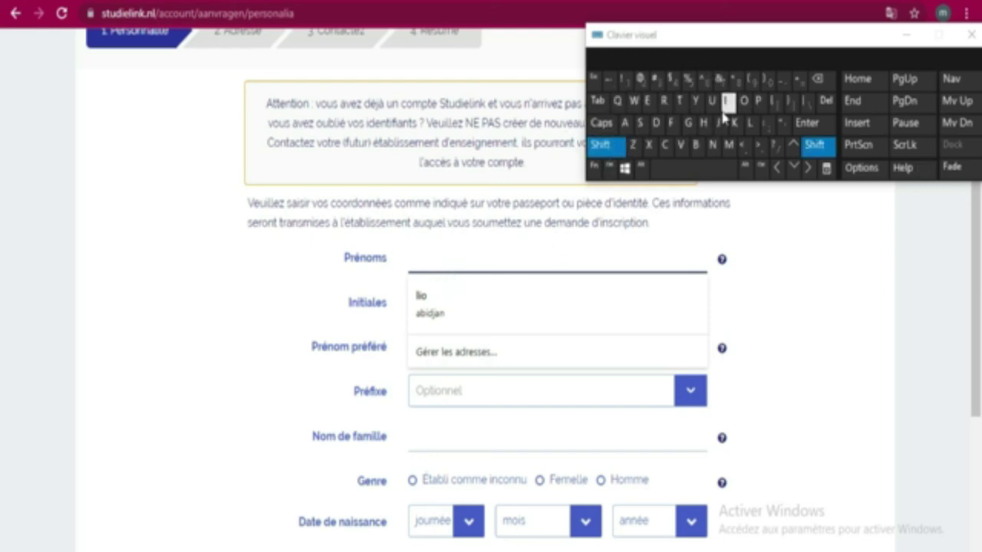
left_click(679, 101)
left_click(727, 102)
left_click(734, 123)
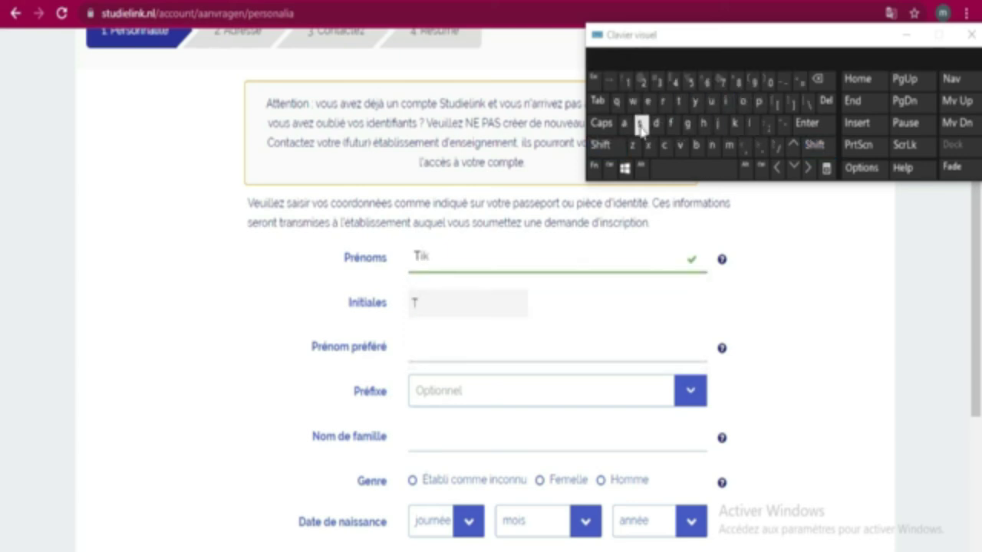
left_click(624, 123)
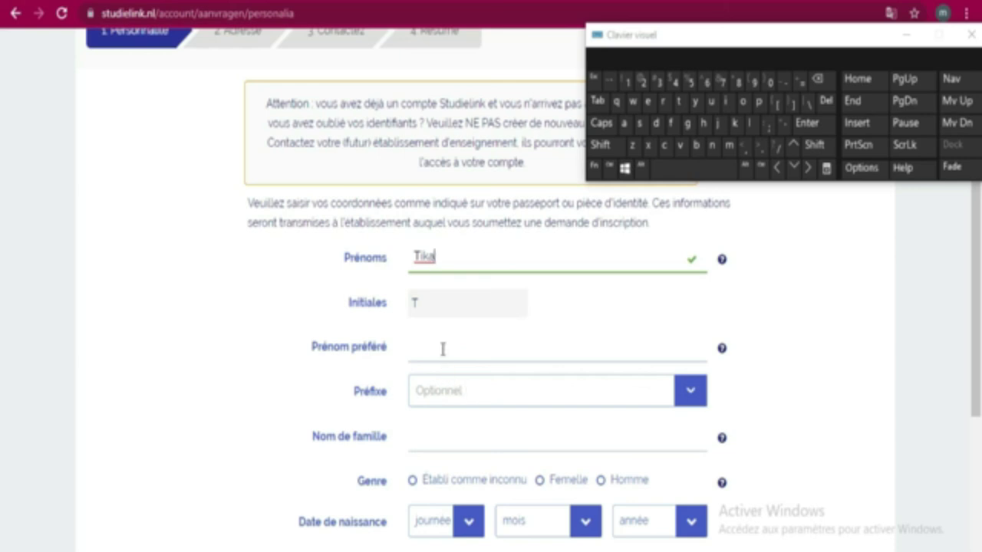
left_click(504, 391)
scroll(559, 390, "down", 3)
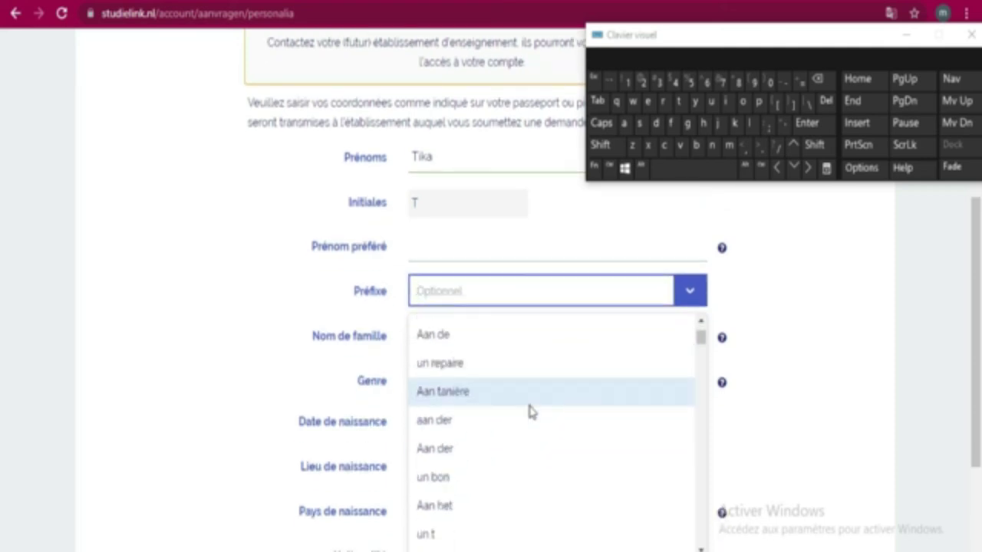
scroll(532, 412, "up", 2)
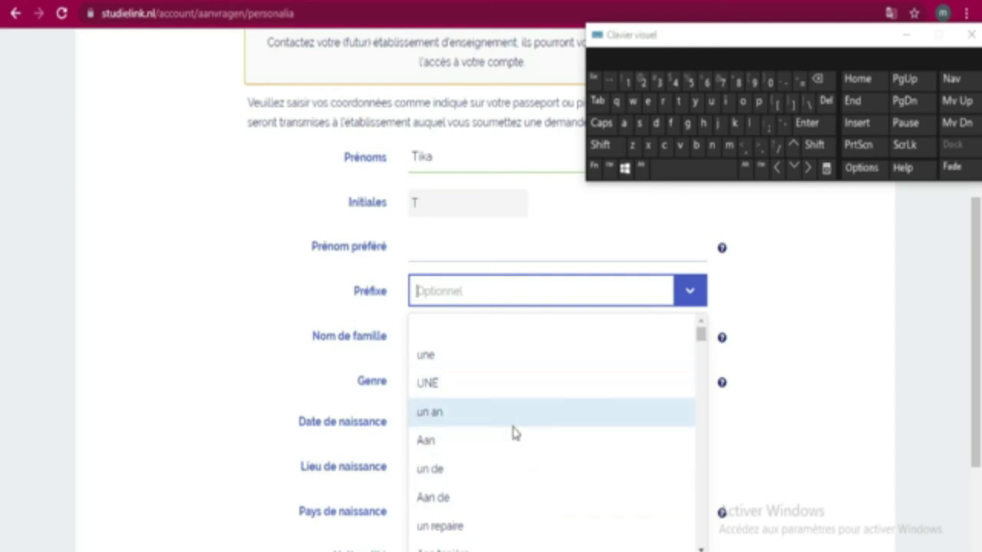
left_click(892, 14)
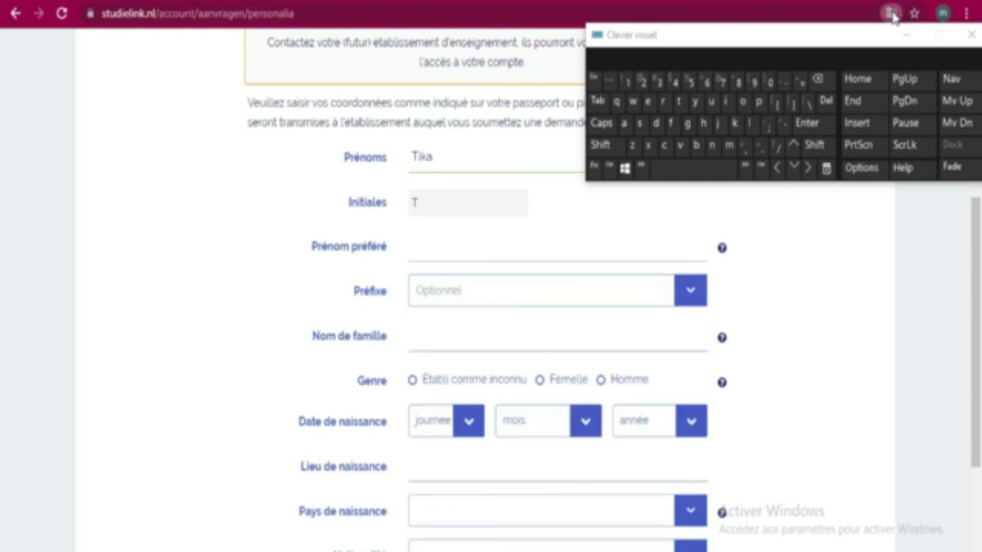
left_click_drag(823, 40, 823, 154)
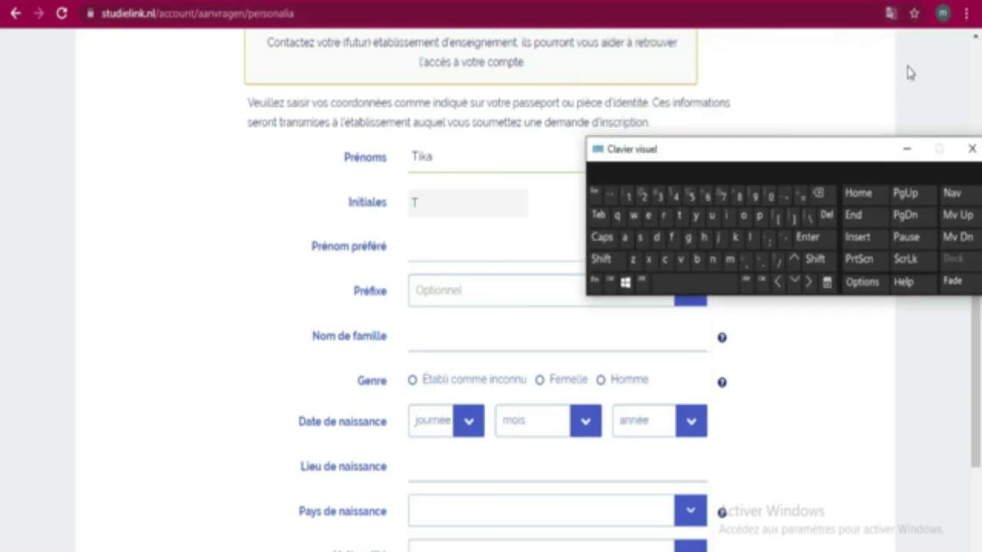
left_click(890, 15)
Translate the form back into English and choose 'a' from the Prefix list
left_click(748, 46)
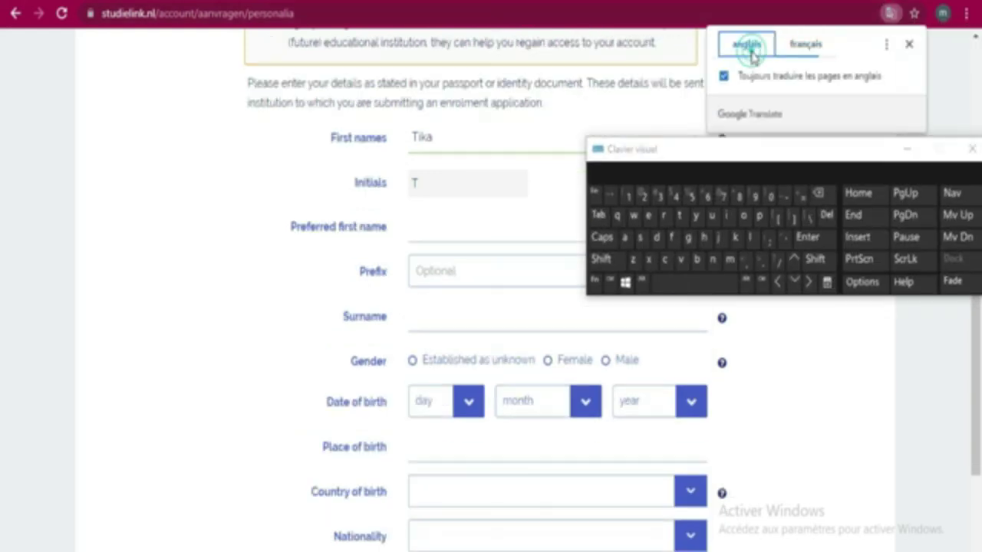
left_click(527, 278)
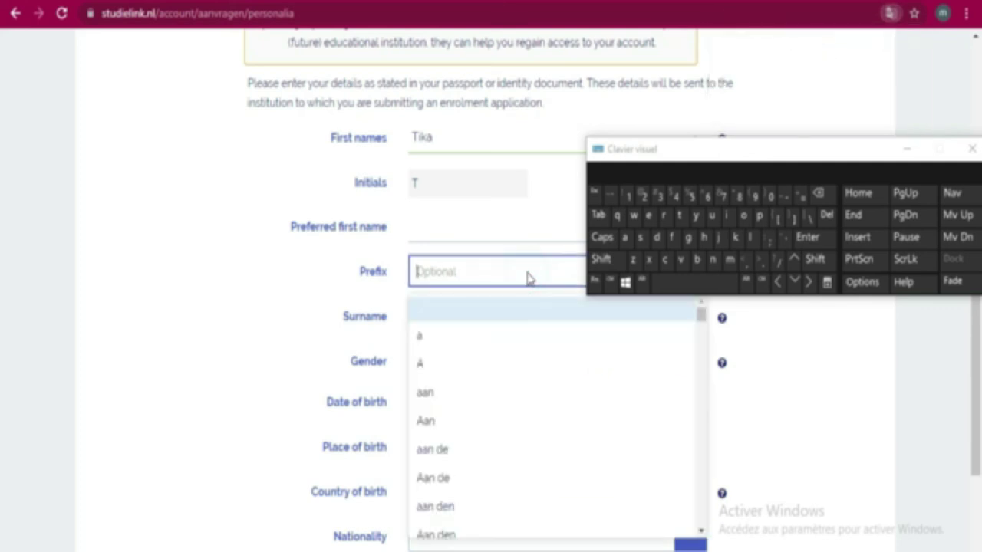
scroll(482, 419, "down", 6)
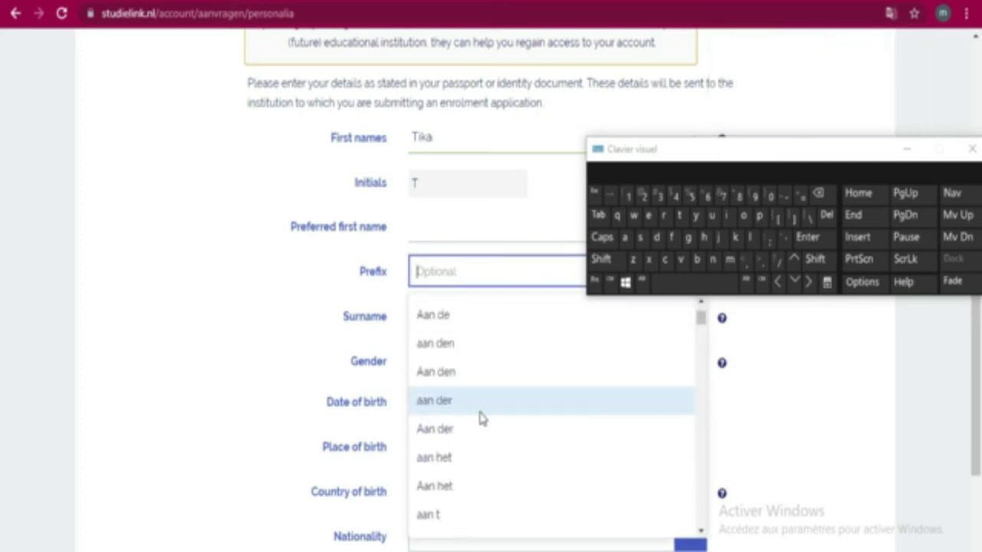
scroll(481, 415, "down", 6)
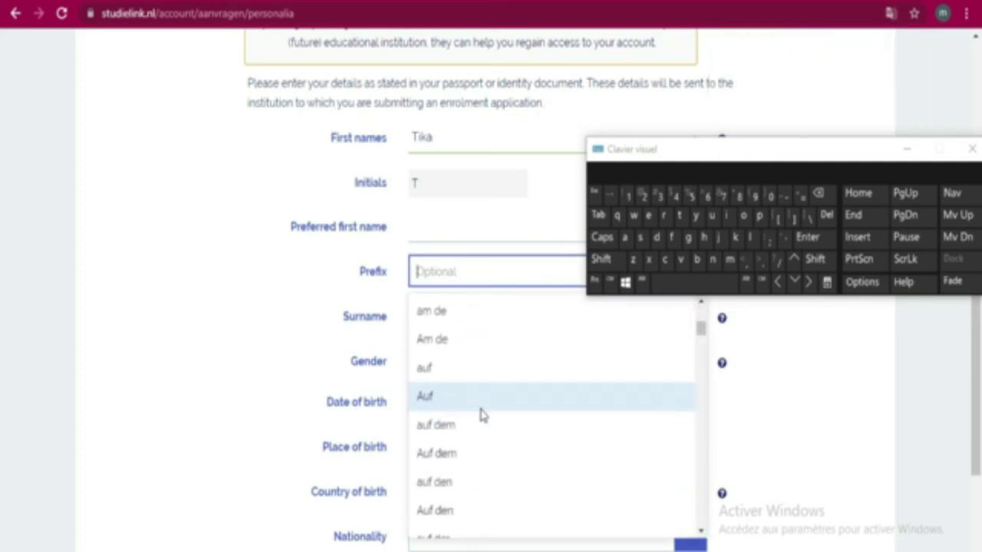
scroll(482, 415, "down", 10)
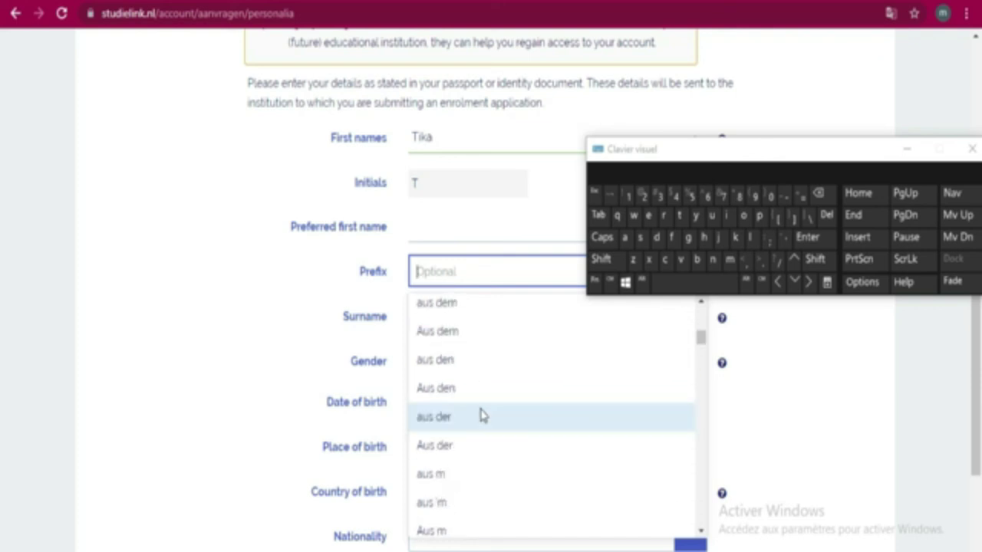
scroll(481, 415, "down", 10)
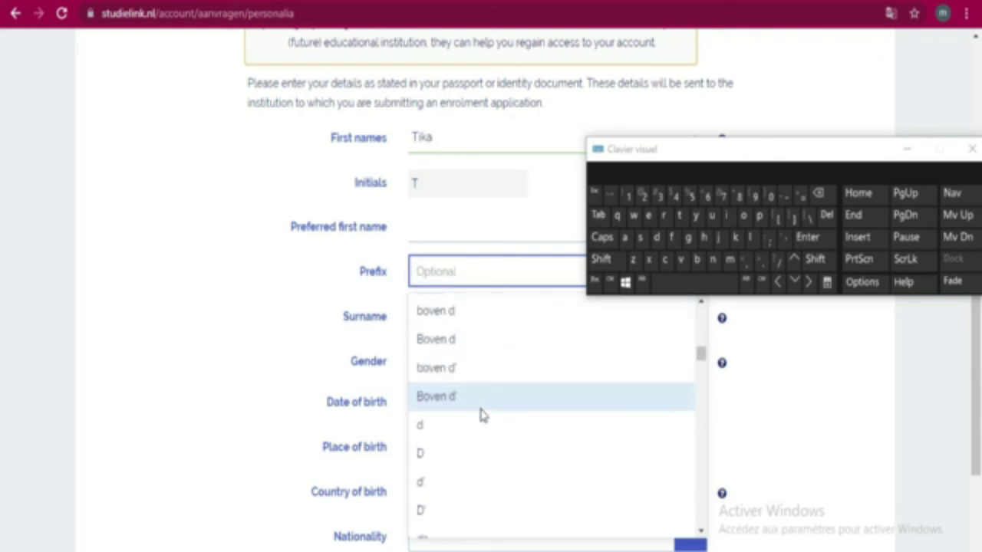
scroll(482, 415, "up", 20)
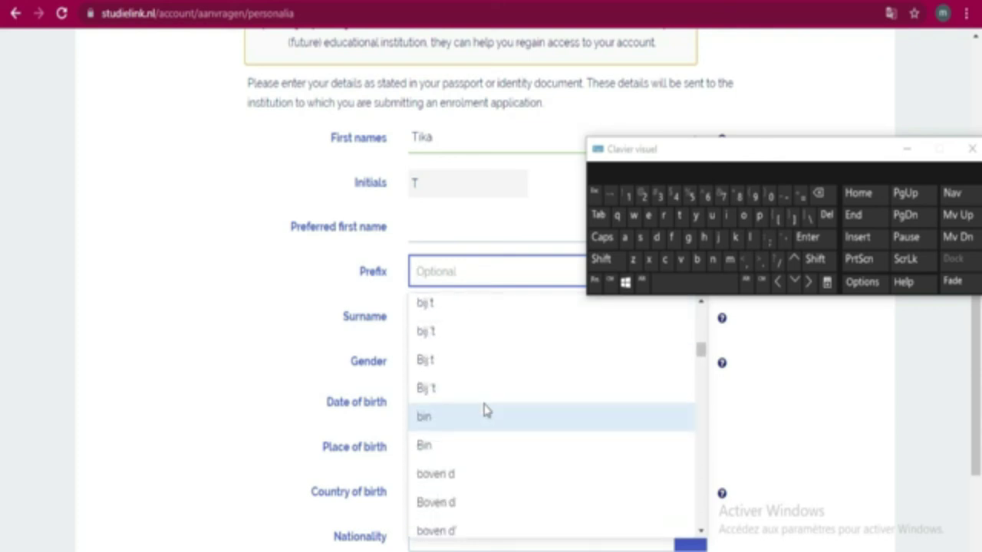
scroll(485, 409, "up", 2)
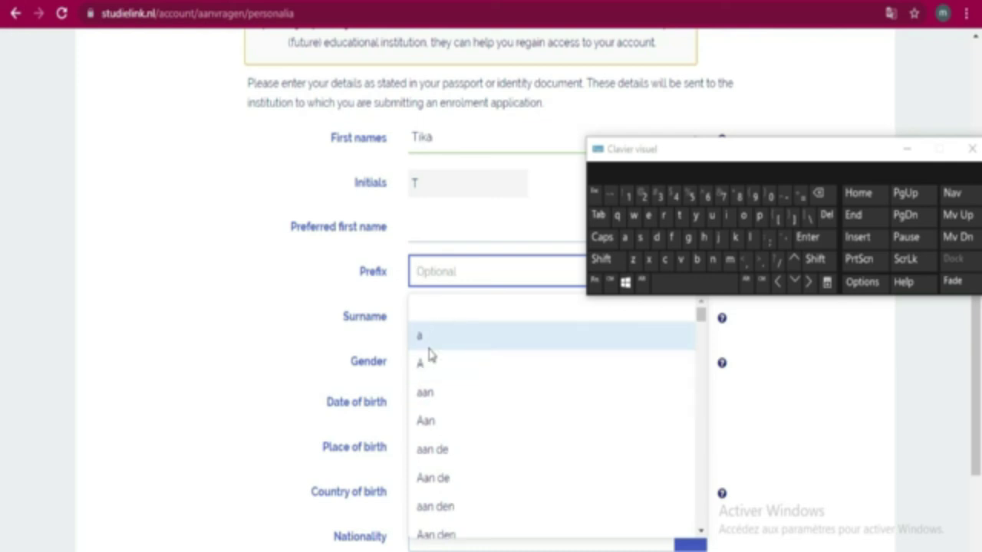
left_click(430, 347)
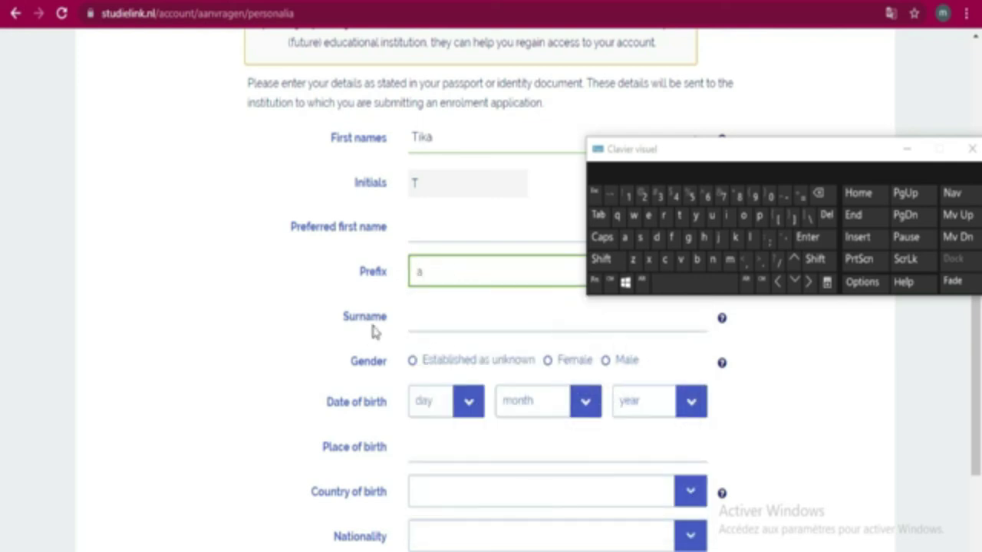
Type the surname with the on-screen keyboard and select Male as the gender
left_click(441, 321)
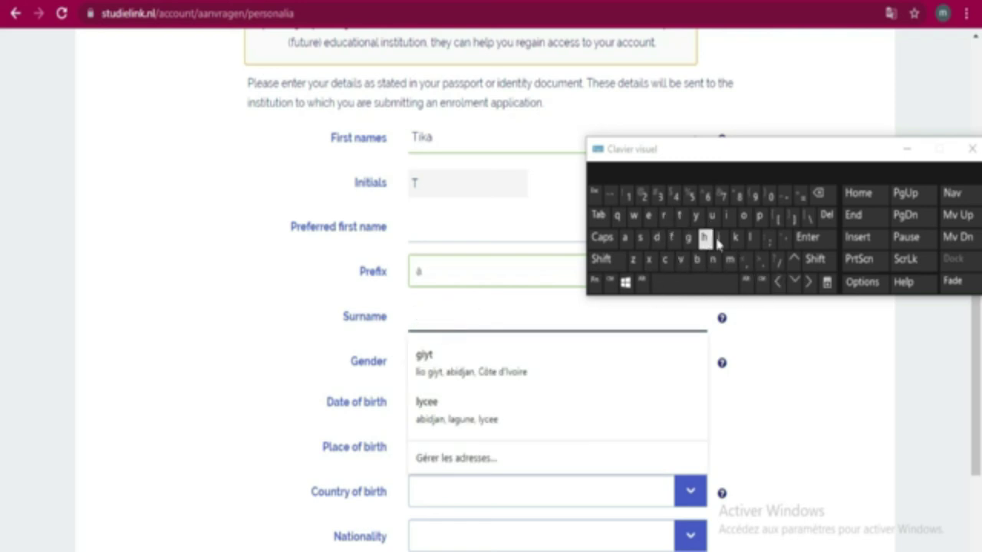
left_click(705, 238)
left_click(729, 218)
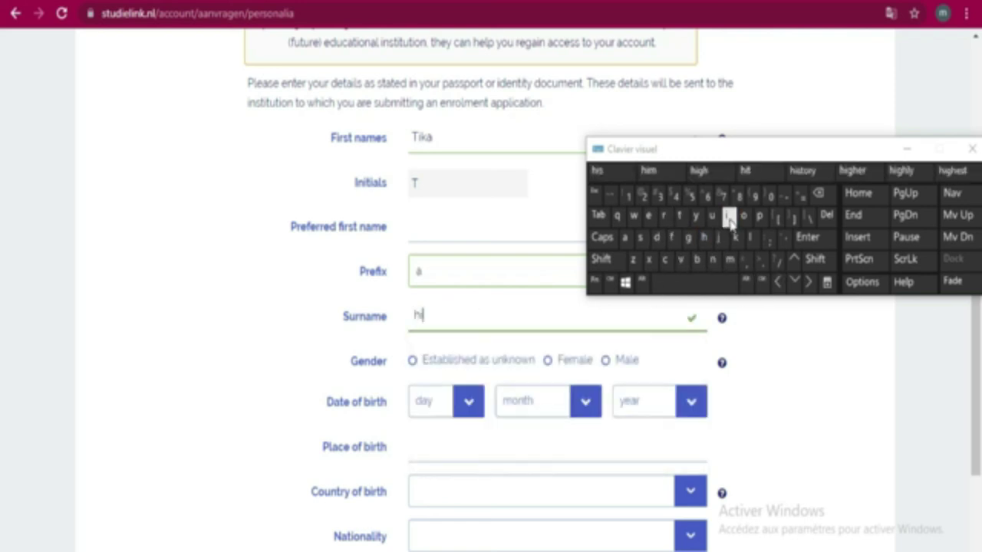
left_click(749, 238)
left_click(744, 218)
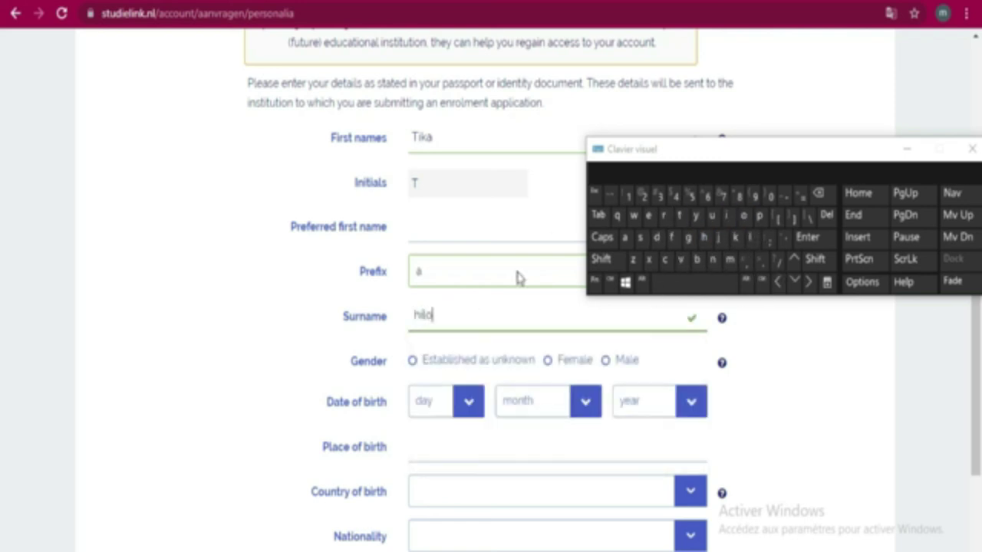
left_click(606, 361)
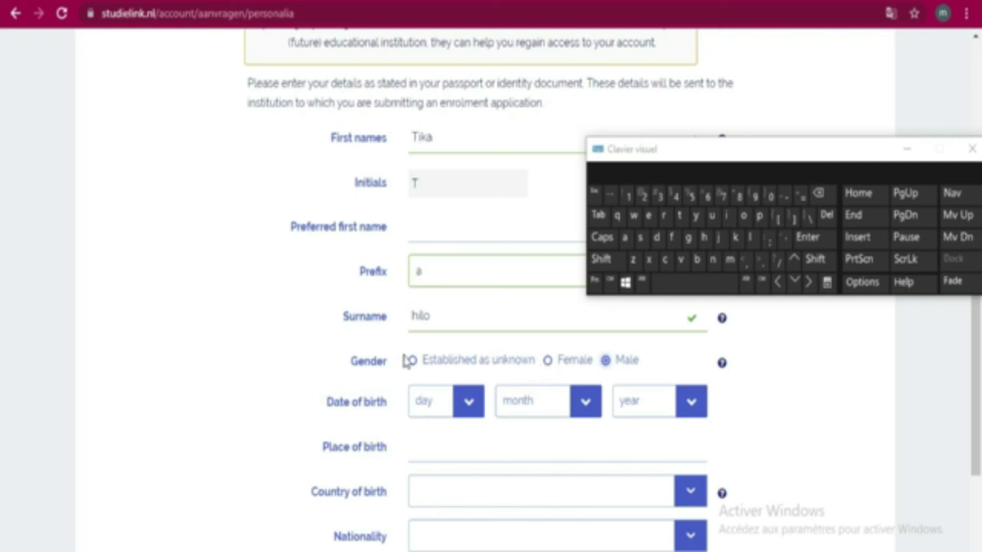
scroll(504, 370, "down", 2)
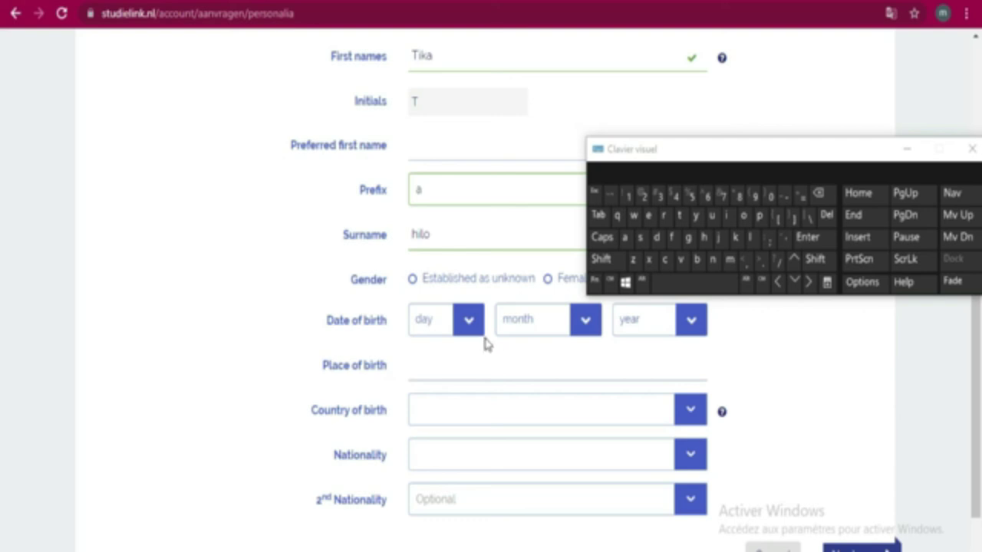
Pick 21, April and 2003 in the day, month and year birth-date dropdowns
left_click(469, 322)
scroll(464, 291, "down", 1)
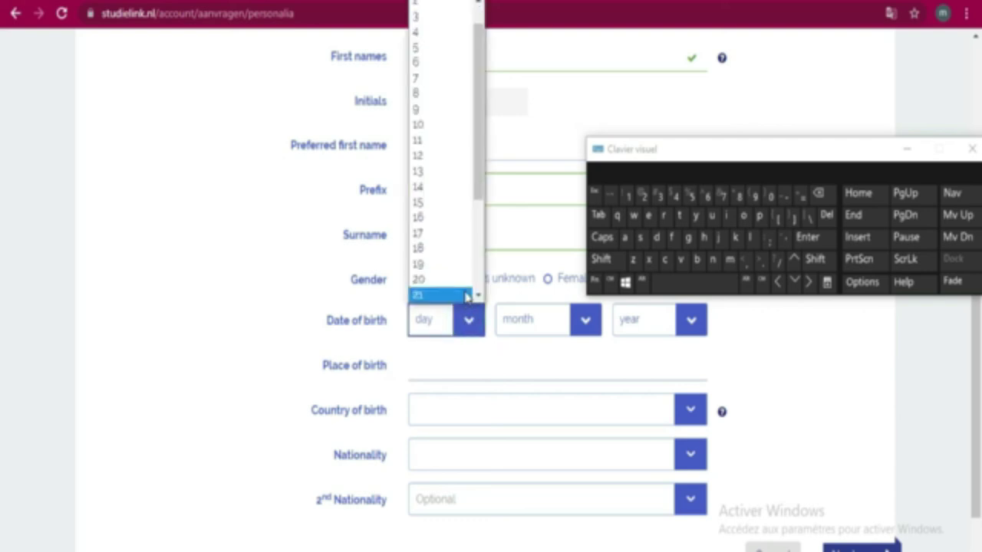
left_click(464, 292)
left_click(581, 328)
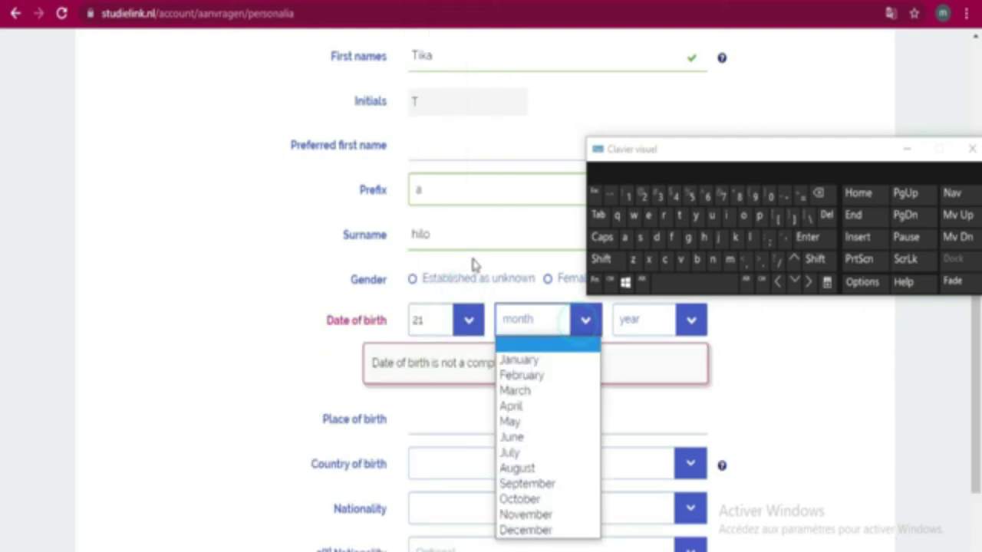
left_click(522, 405)
left_click(647, 334)
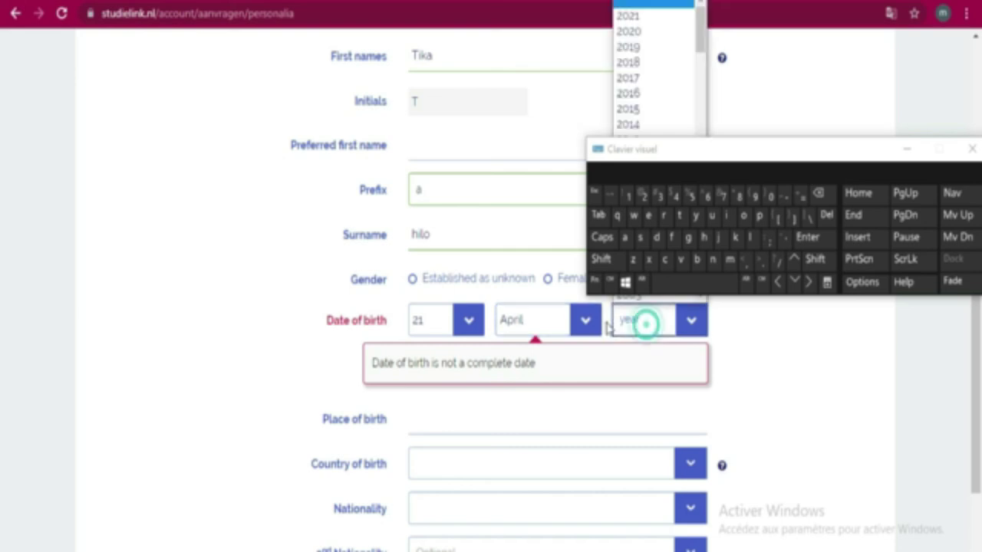
left_click_drag(720, 157, 744, 445)
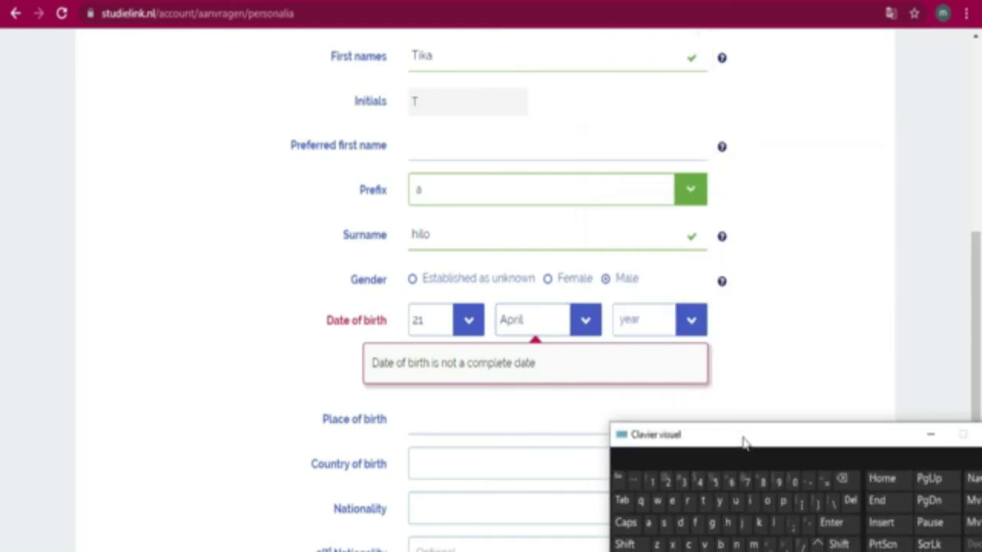
left_click(690, 322)
scroll(641, 203, "down", 5)
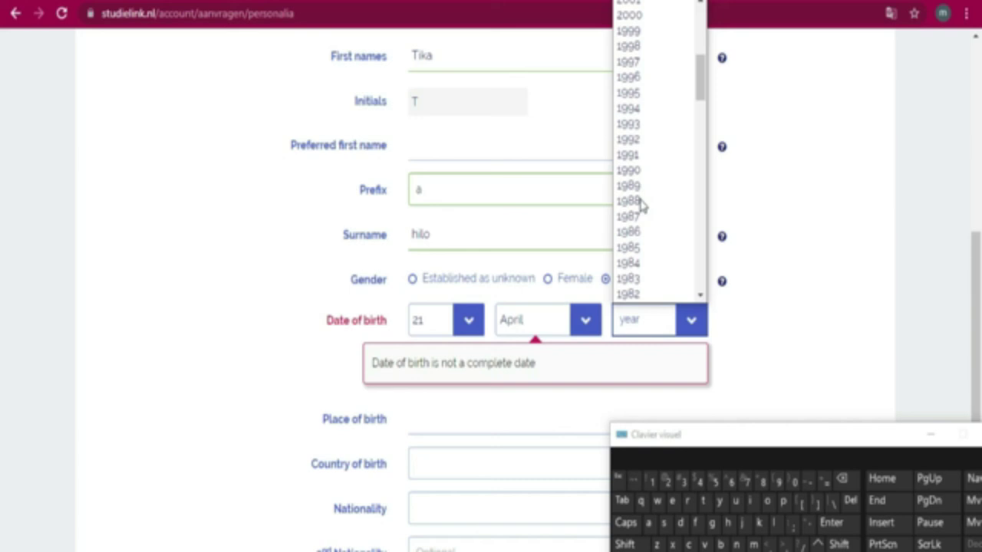
scroll(640, 207, "up", 2)
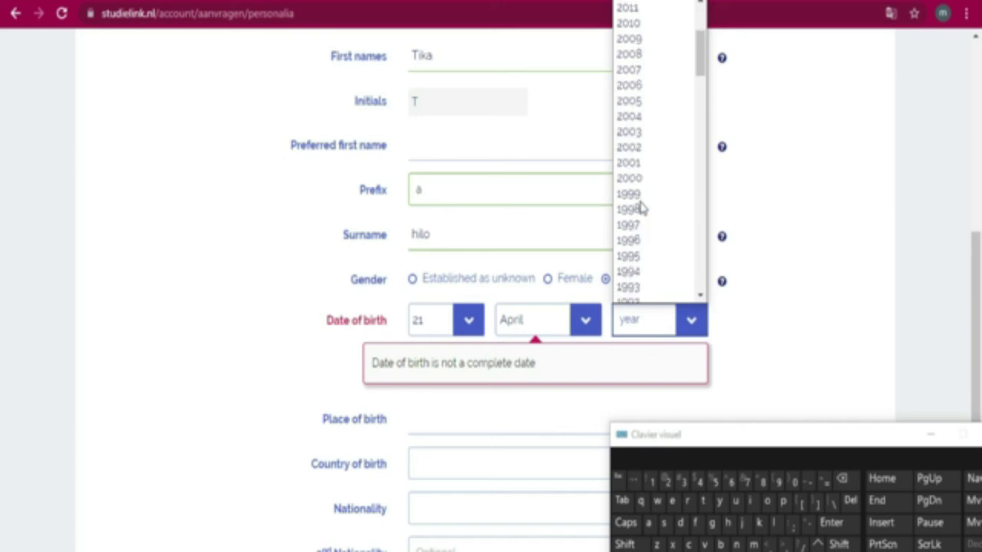
left_click(634, 131)
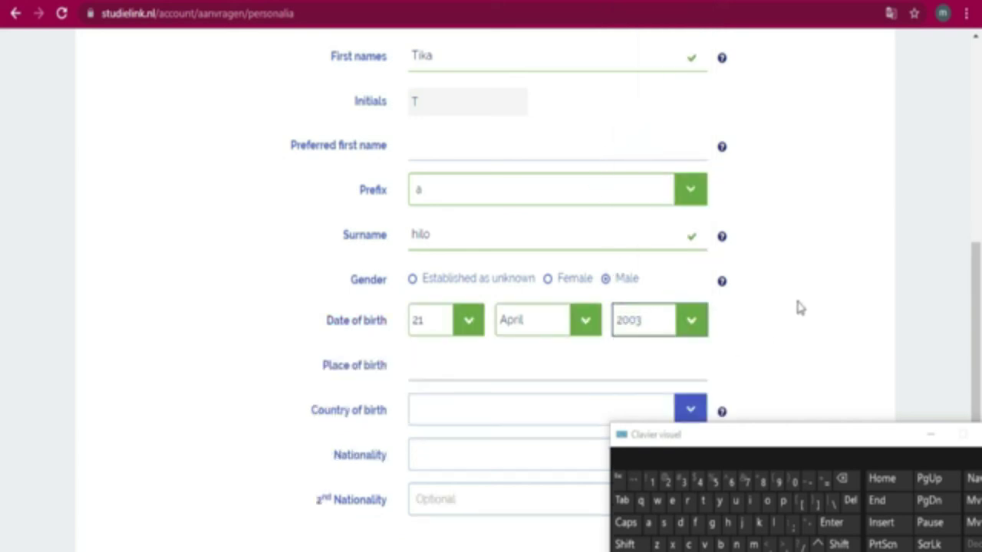
scroll(792, 303, "down", 1)
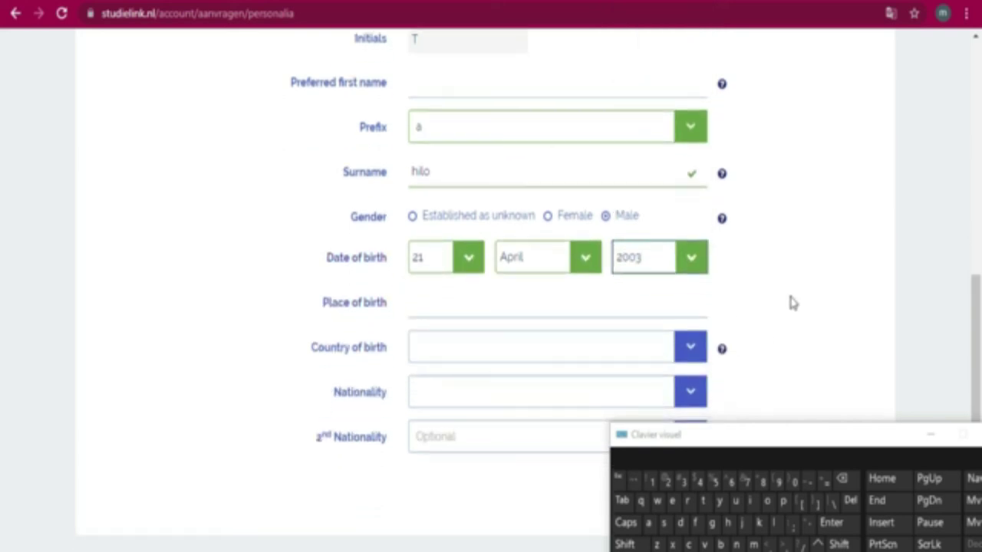
Type Abidjan as the place of birth, correcting it to start with a capital A
left_click(562, 307)
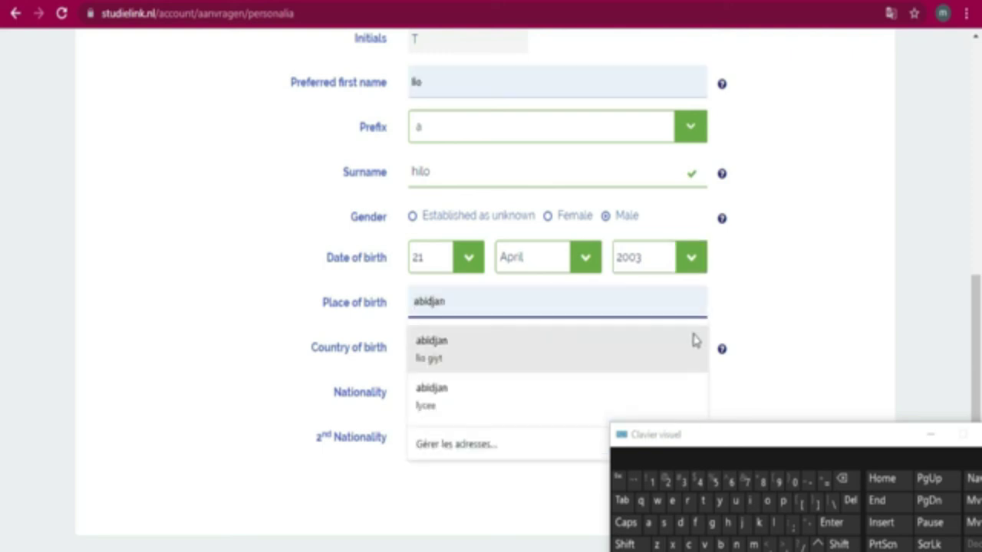
left_click_drag(818, 440, 779, 233)
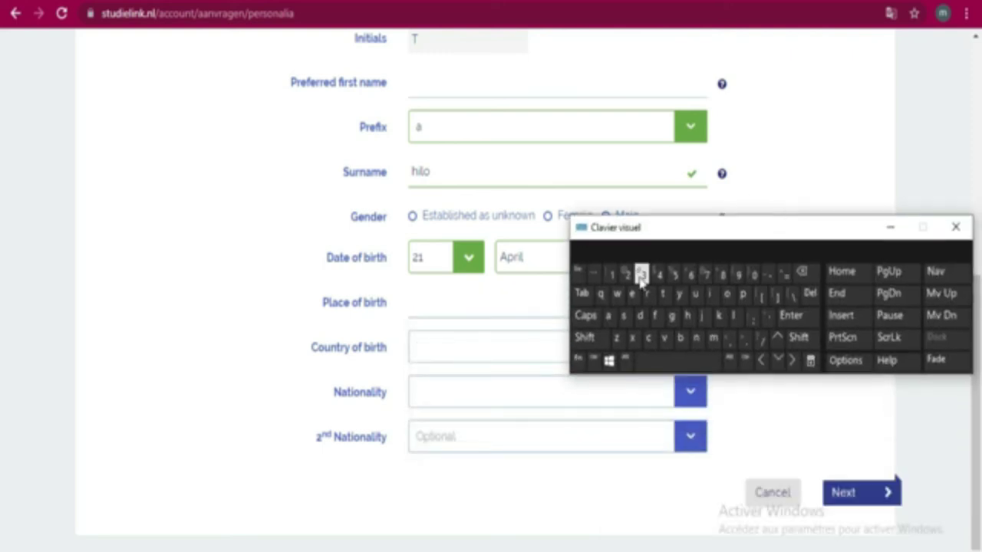
left_click(611, 321)
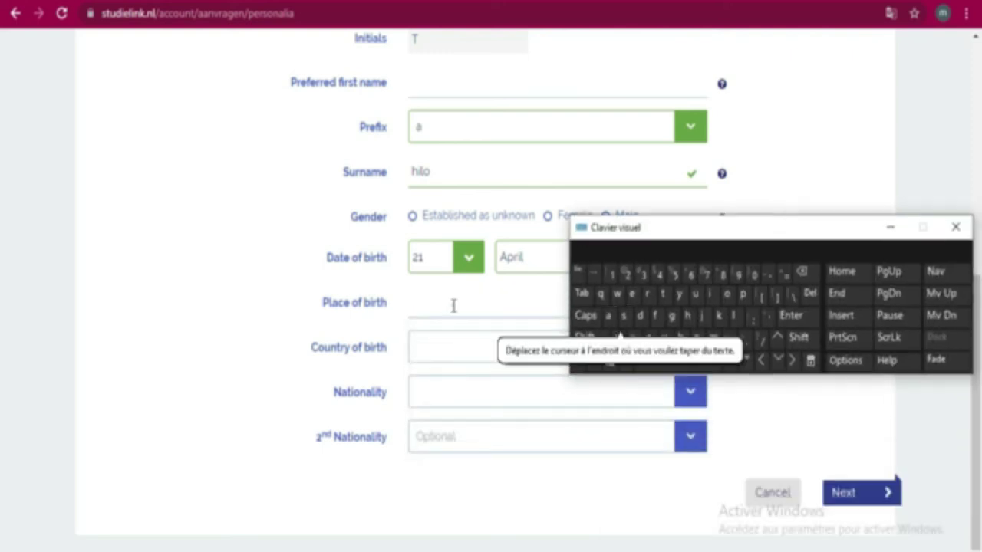
left_click(453, 306)
left_click(608, 315)
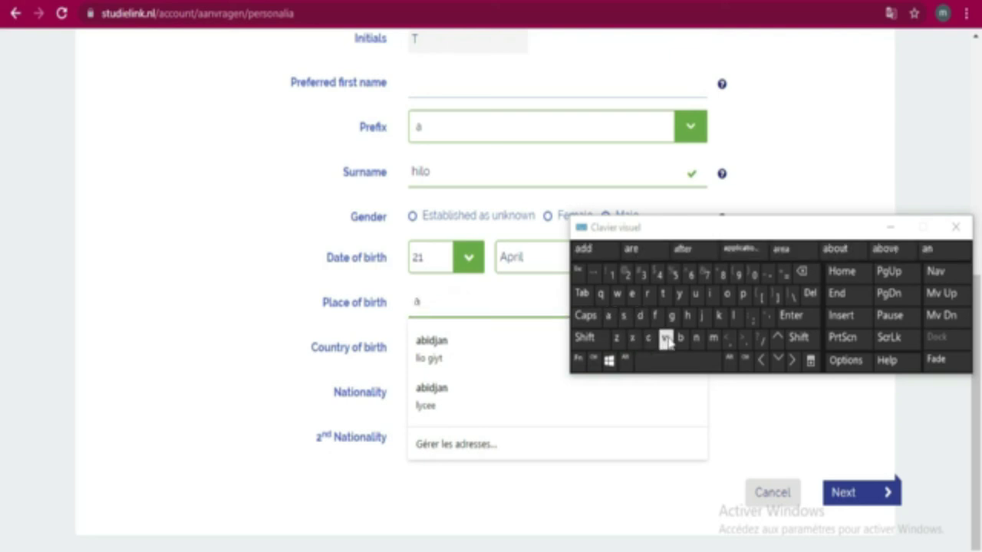
left_click(680, 337)
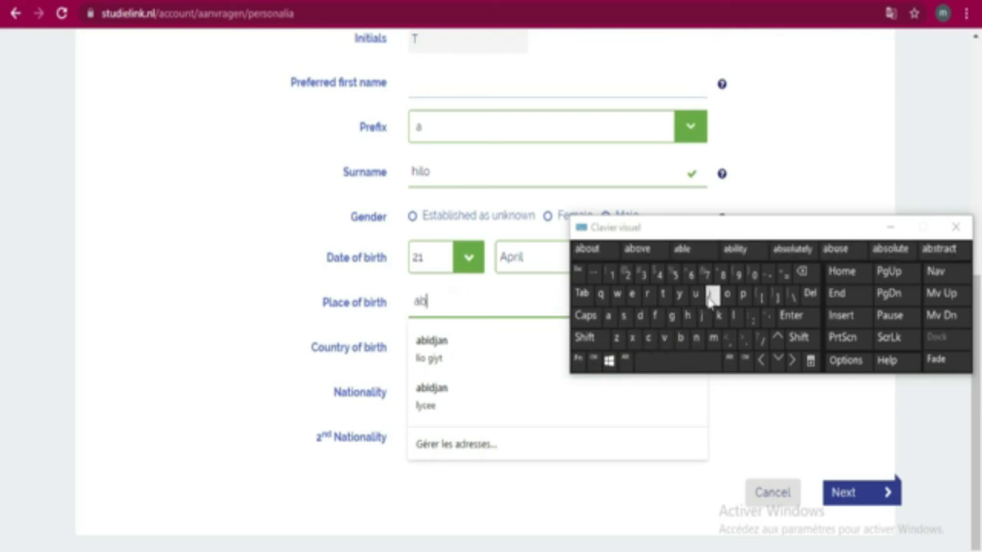
left_click(712, 296)
left_click(640, 315)
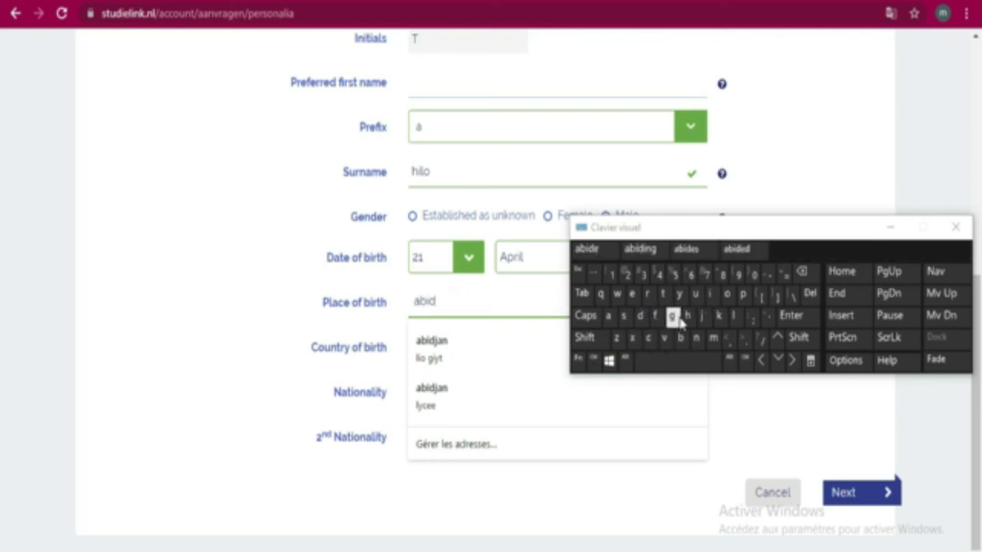
left_click(704, 315)
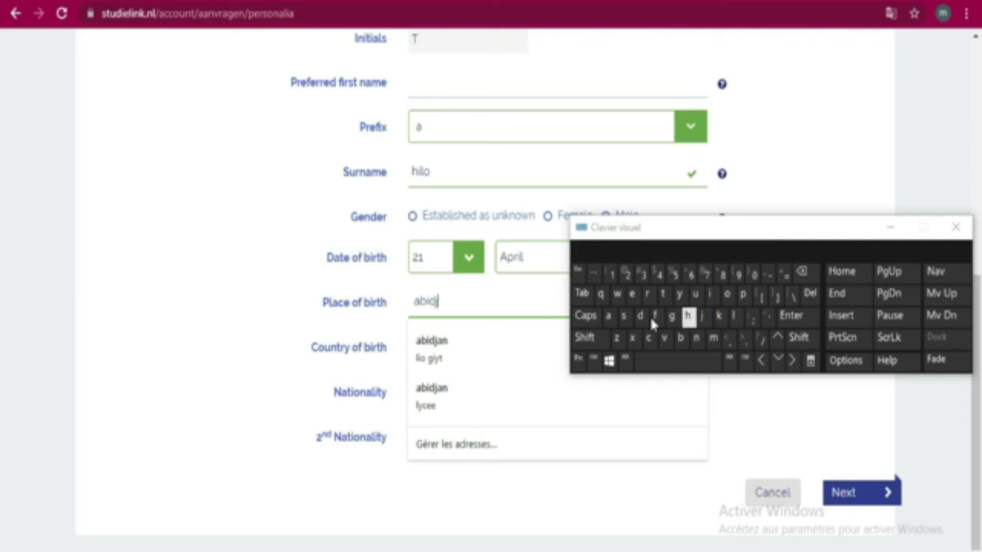
left_click(608, 315)
left_click(696, 338)
left_click(419, 301)
left_click(802, 271)
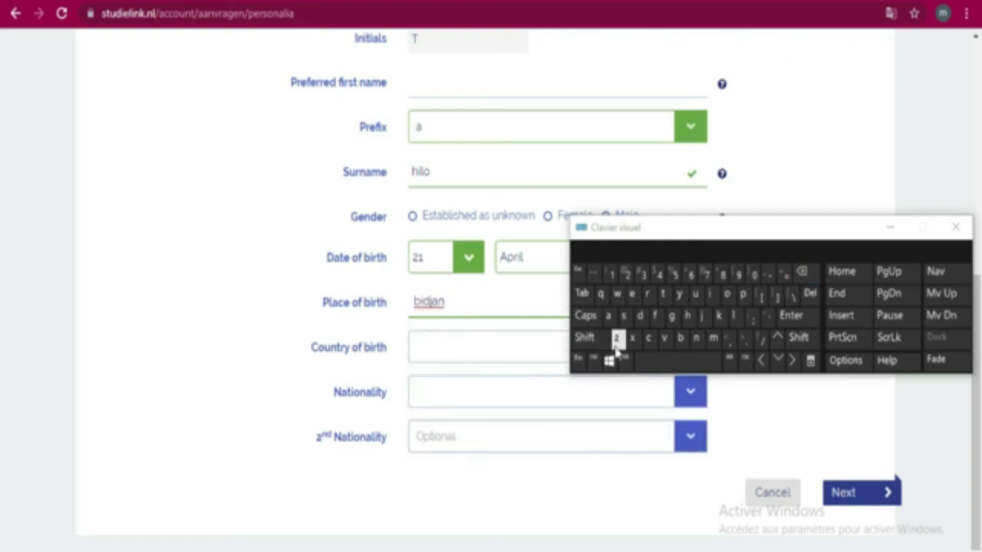
left_click(585, 338)
left_click(608, 316)
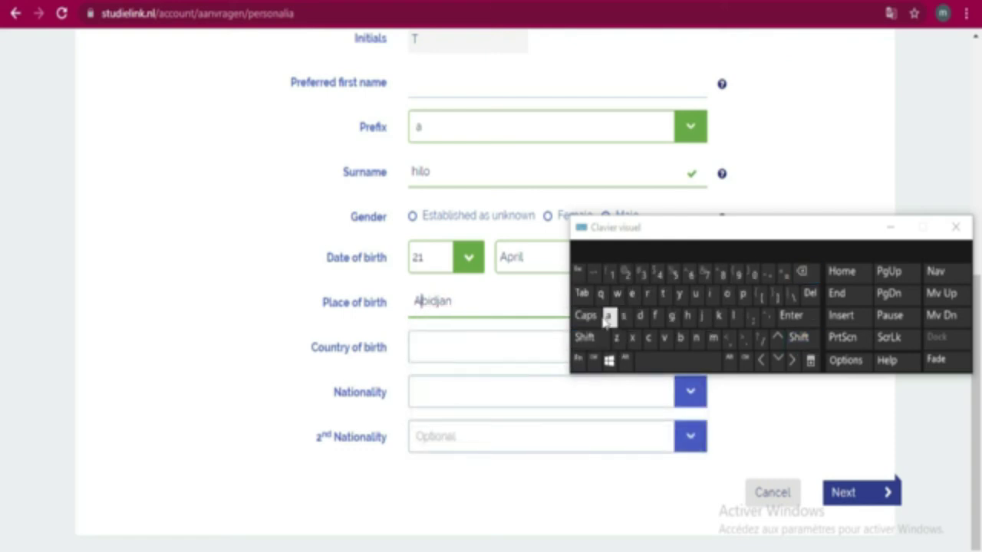
Filter the Country of birth list with 'co' and select Cote D'Ivoire
left_click(513, 347)
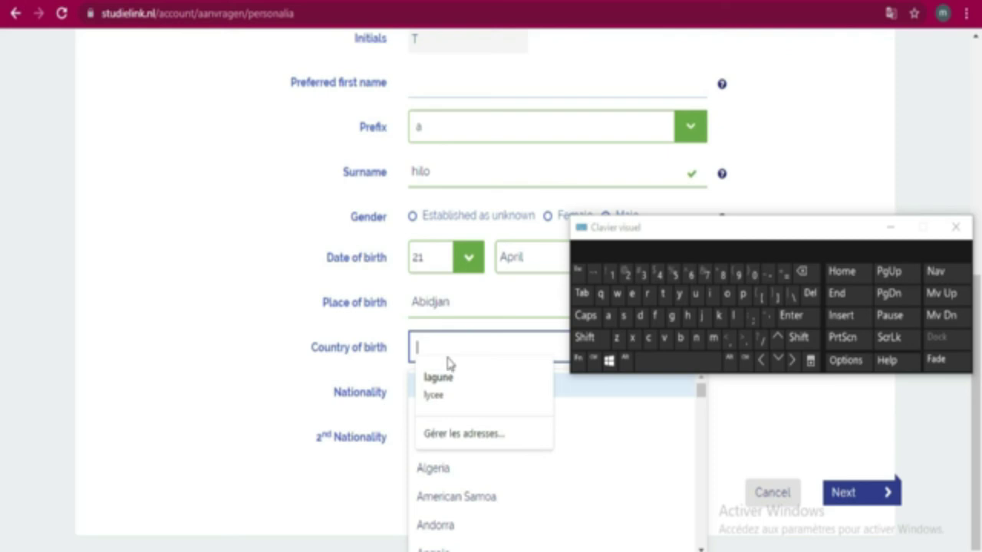
left_click(648, 337)
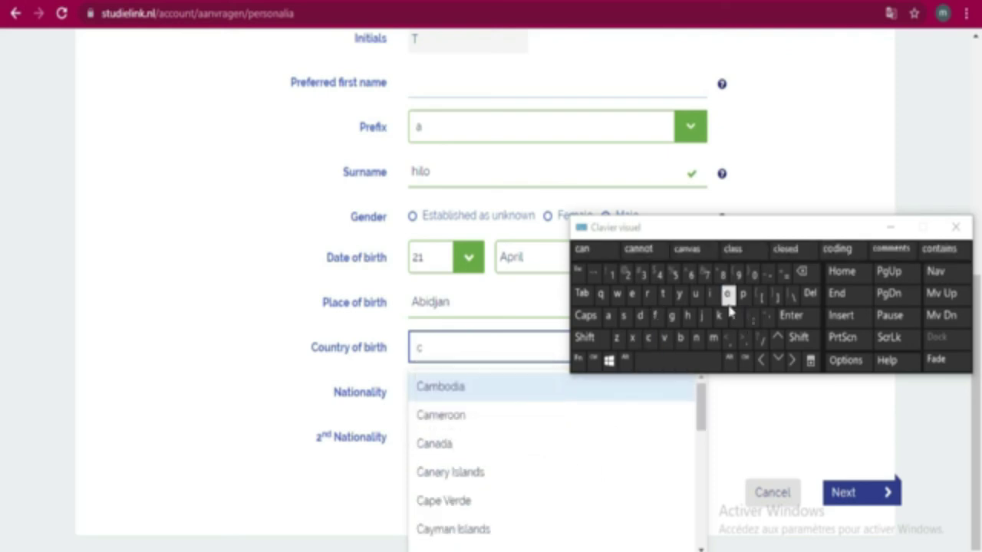
left_click(728, 299)
left_click(492, 529)
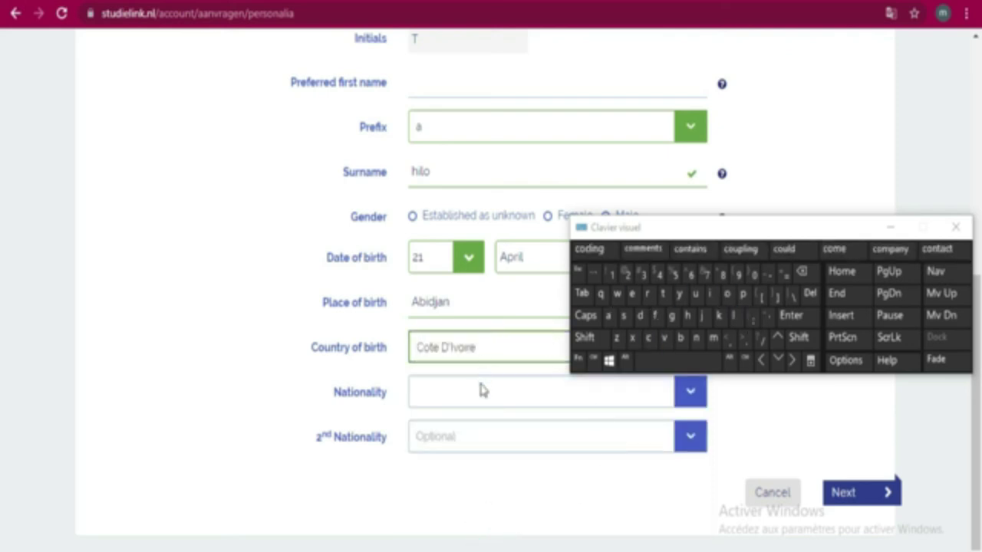
Search the Nationality list with 'co' and clear the unmatched entry
left_click(481, 392)
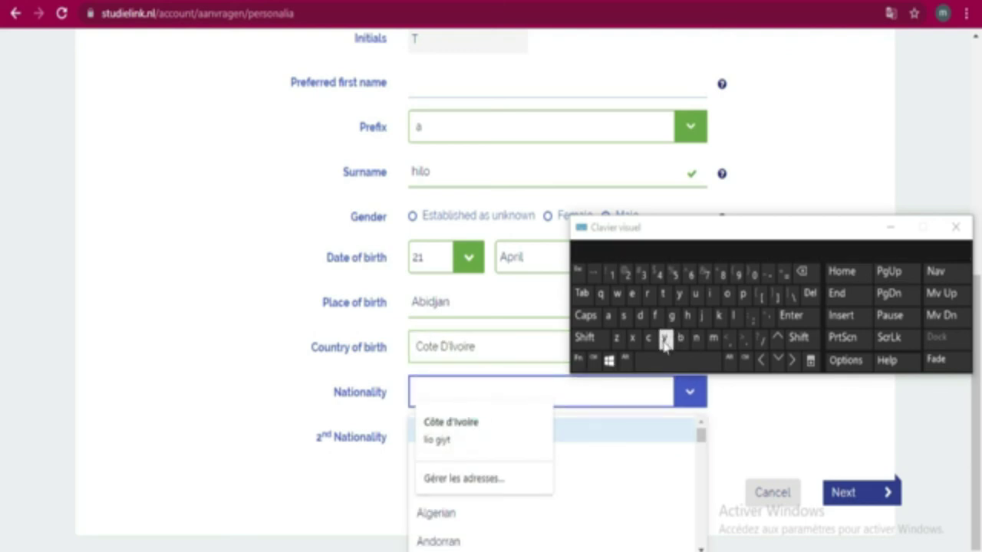
left_click(648, 338)
left_click(727, 294)
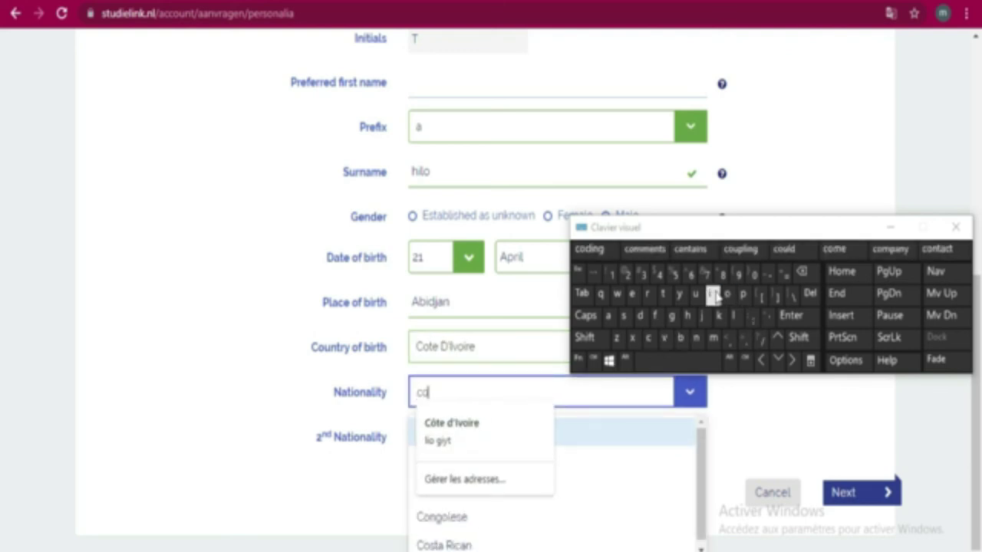
left_click(662, 294)
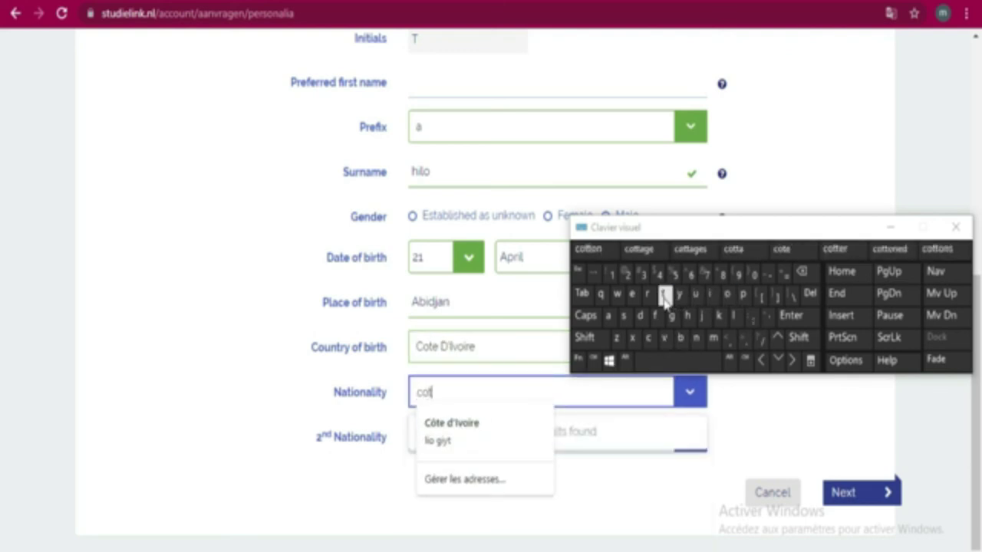
left_click(644, 482)
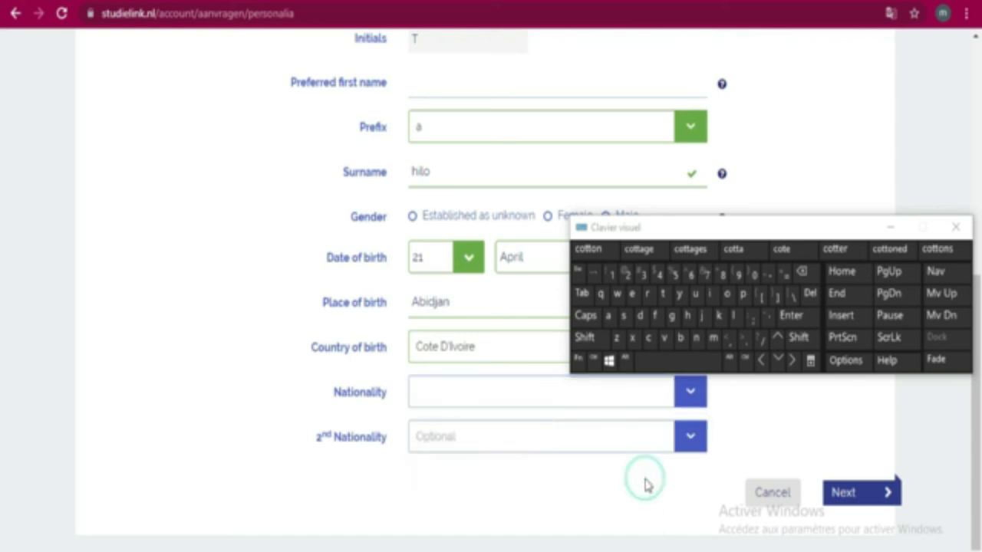
Reopen Nationality and accept the browser autofill suggestion, filling the Preferred first name
left_click(535, 393)
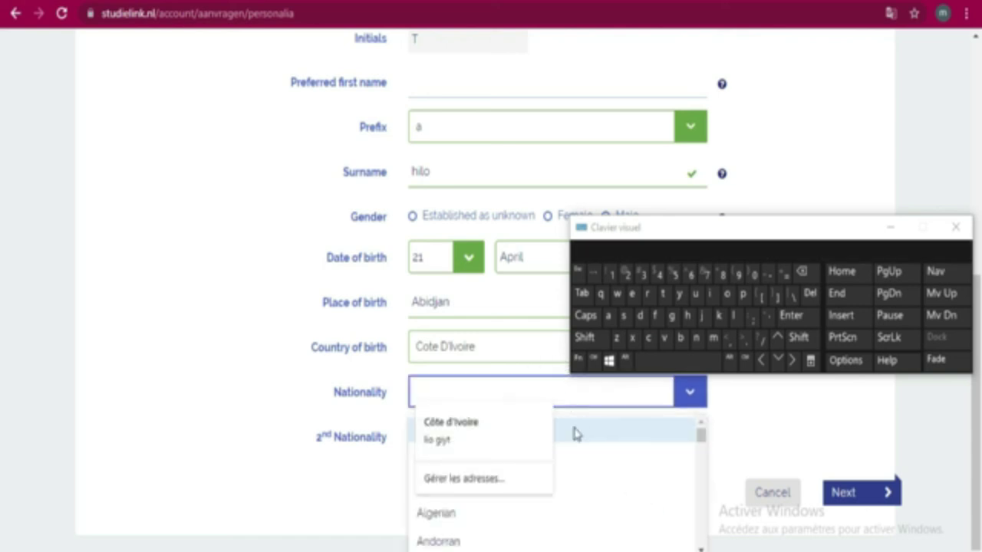
left_click_drag(700, 437, 694, 469)
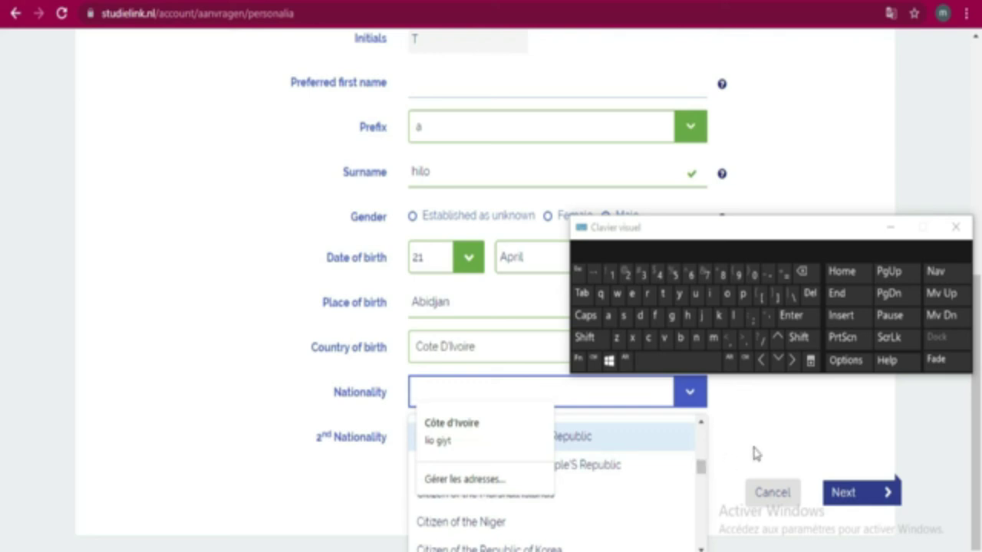
scroll(5, 283, "up", 3)
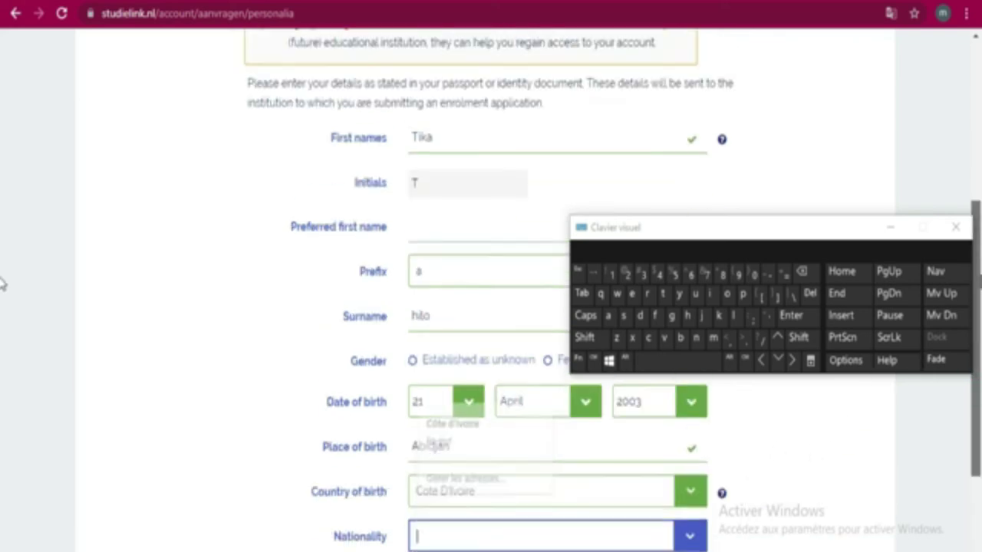
scroll(4, 282, "down", 3)
left_click_drag(808, 227, 779, 54)
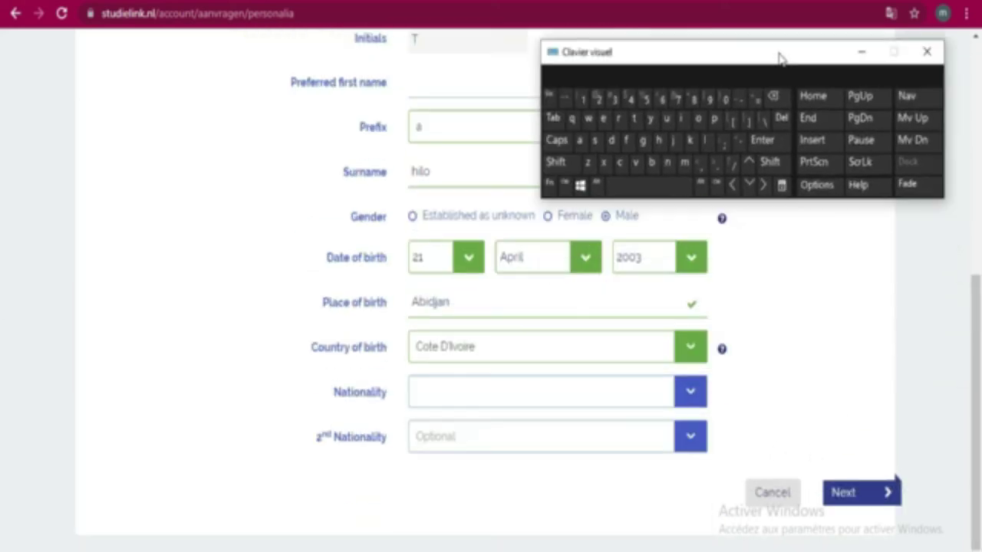
left_click(688, 393)
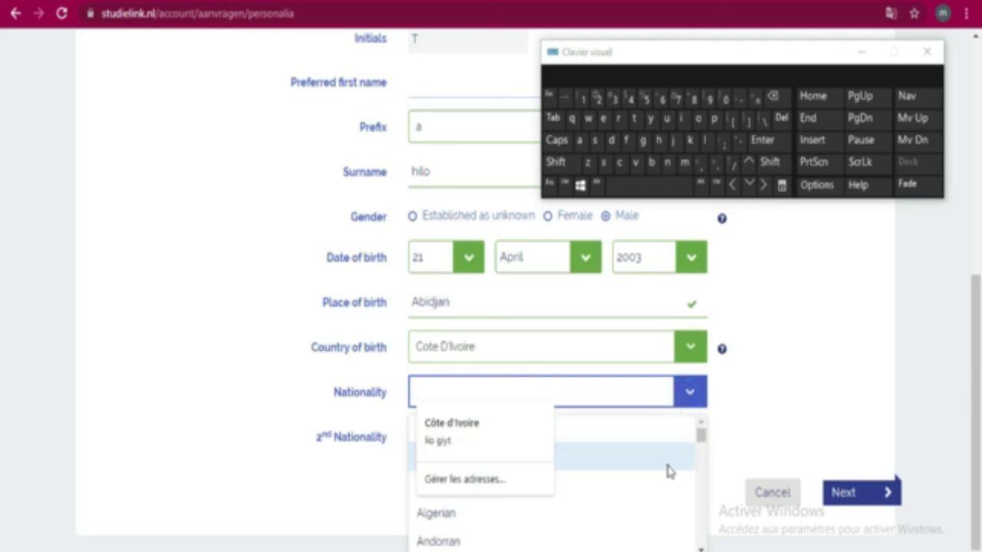
left_click(486, 437)
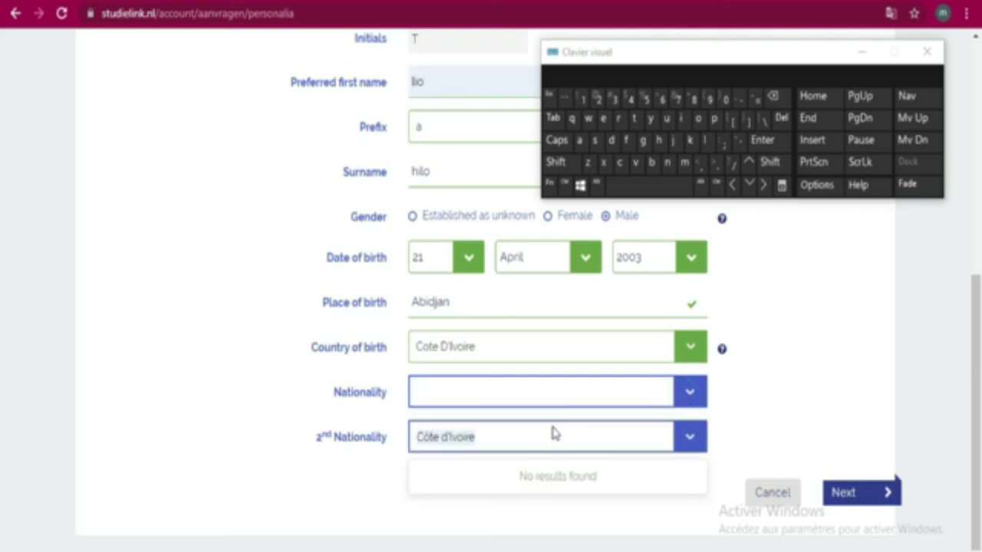
scroll(579, 421, "up", 3)
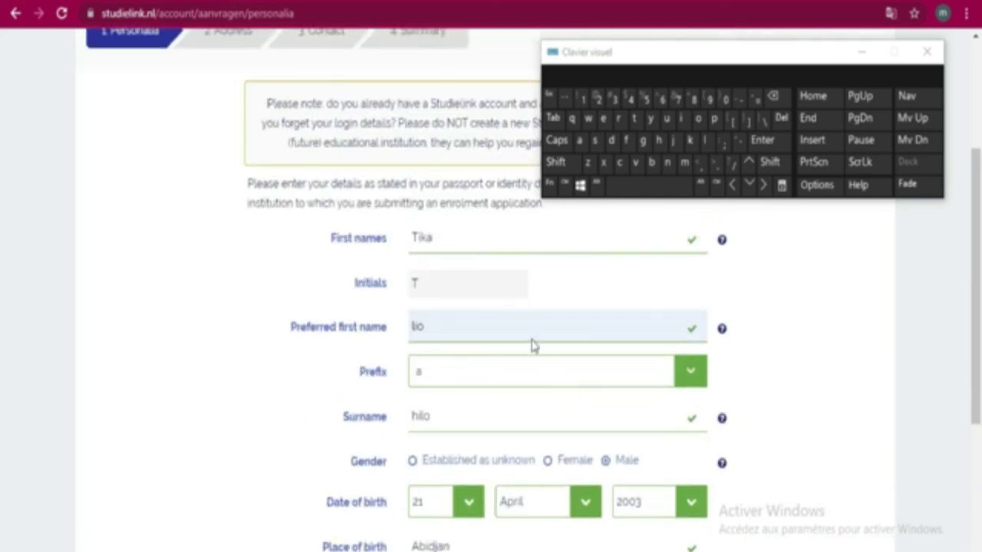
Erase the autofilled Preferred first name and type the correct name on the on-screen keyboard
left_click(459, 330)
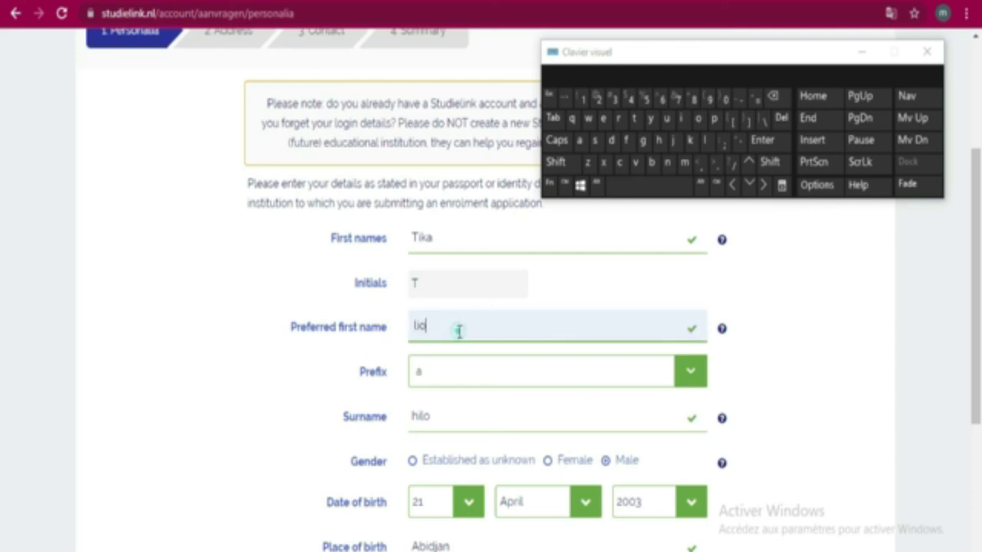
left_click(776, 104)
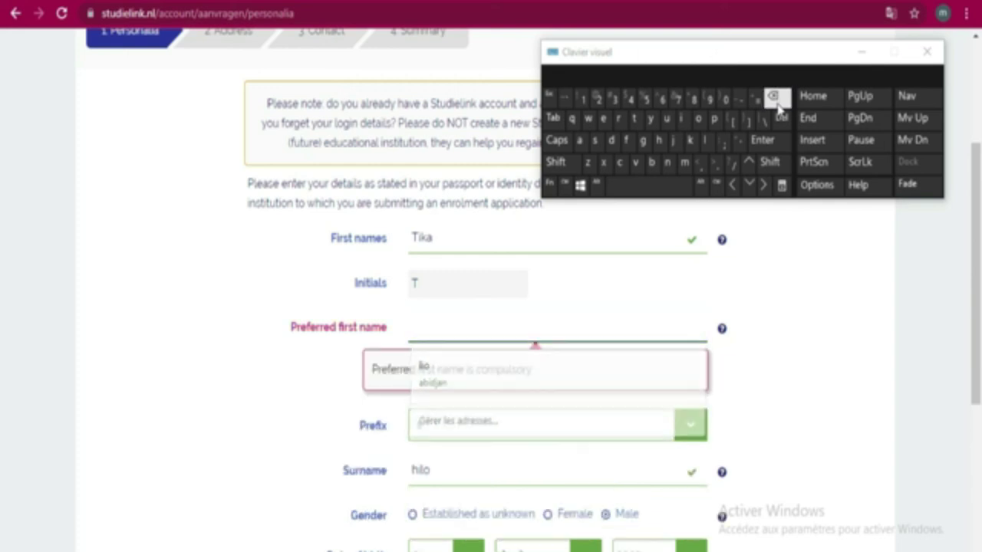
left_click(658, 141)
left_click(681, 121)
left_click(704, 140)
left_click(702, 125)
scroll(802, 308, "down", 3)
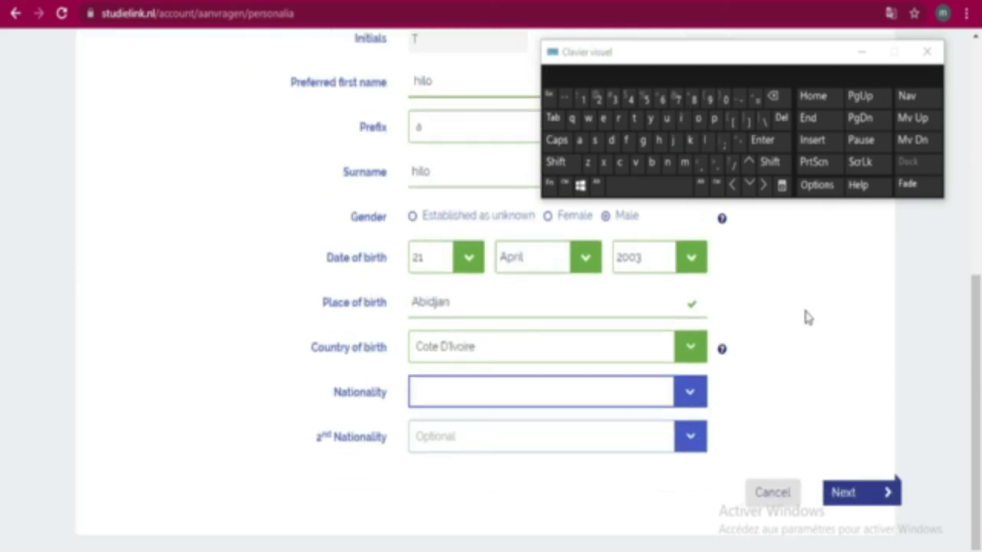
scroll(769, 326, "up", 3)
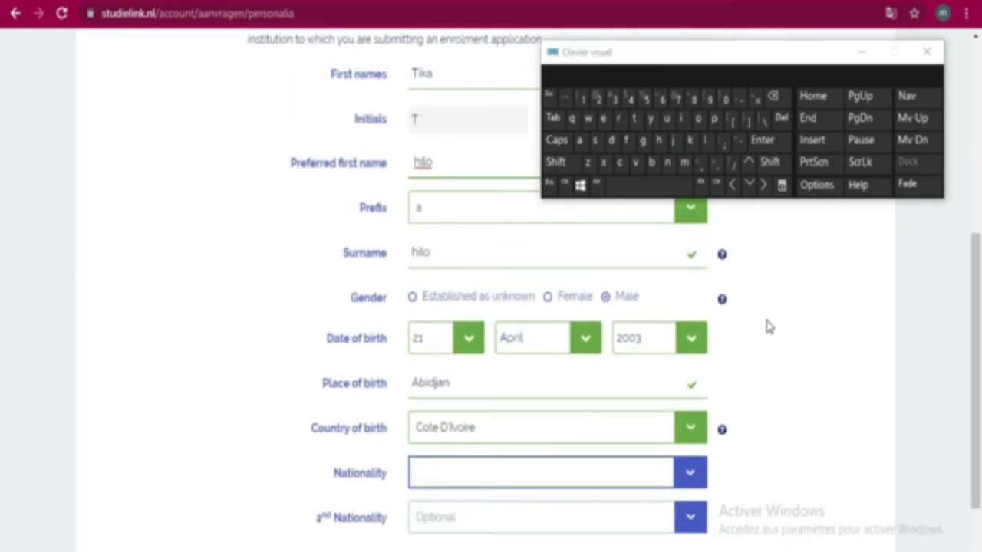
scroll(770, 322, "down", 3)
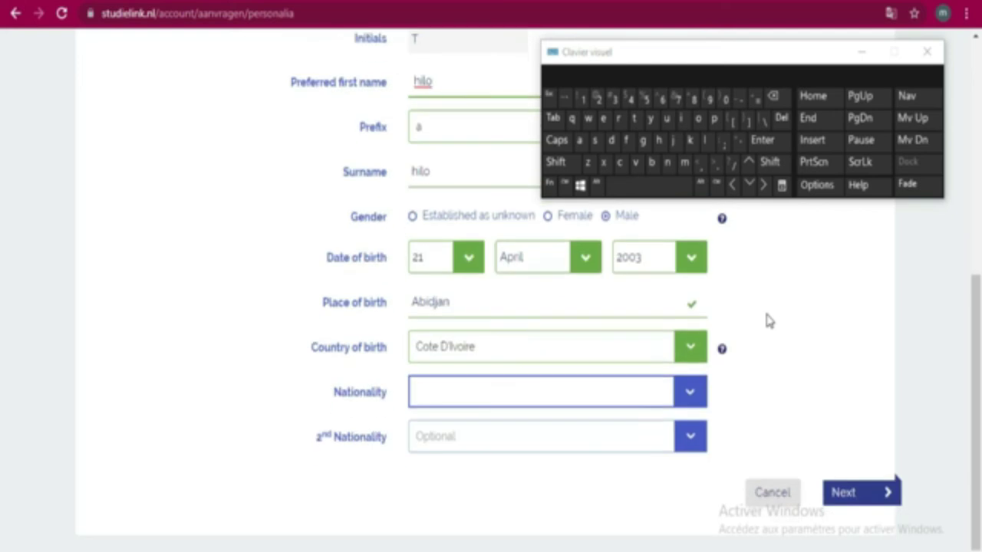
Pick Ivorian from the Nationality list and close the leftover autofill popup
left_click(688, 397)
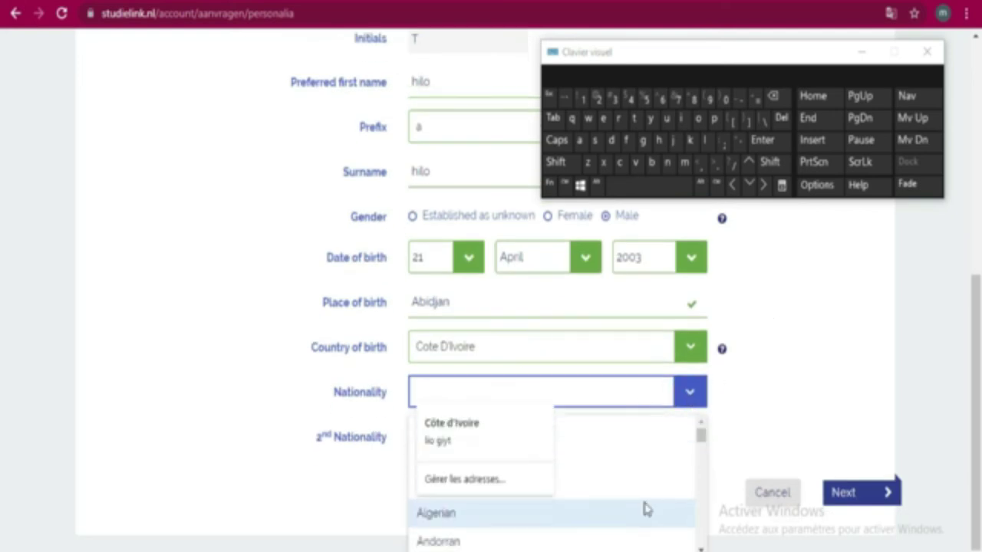
left_click(699, 436)
left_click_drag(699, 436, 700, 479)
mouse_move(700, 483)
left_mouse_down()
mouse_move(697, 537)
mouse_move(702, 443)
mouse_move(707, 474)
left_mouse_up()
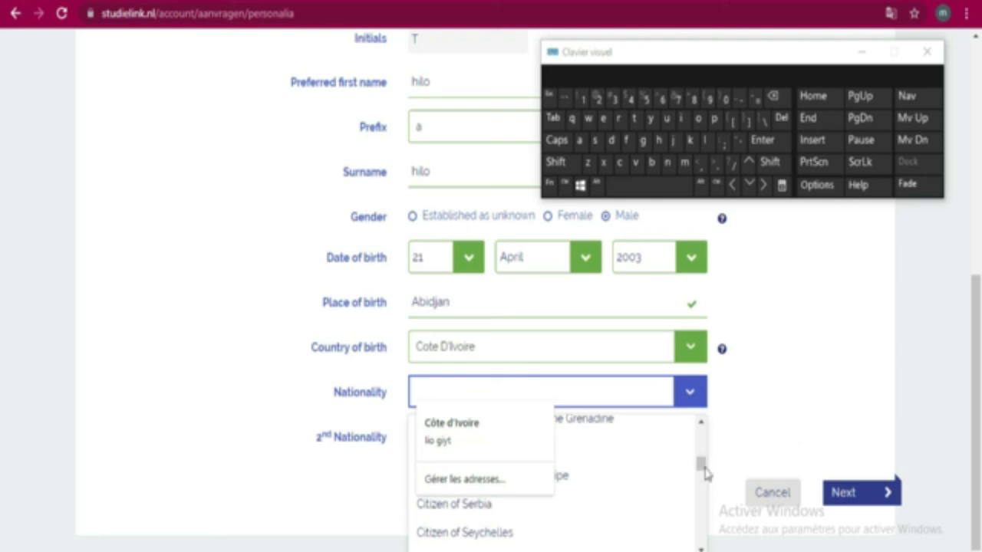
scroll(679, 483, "down", 1)
scroll(679, 483, "down", 1)
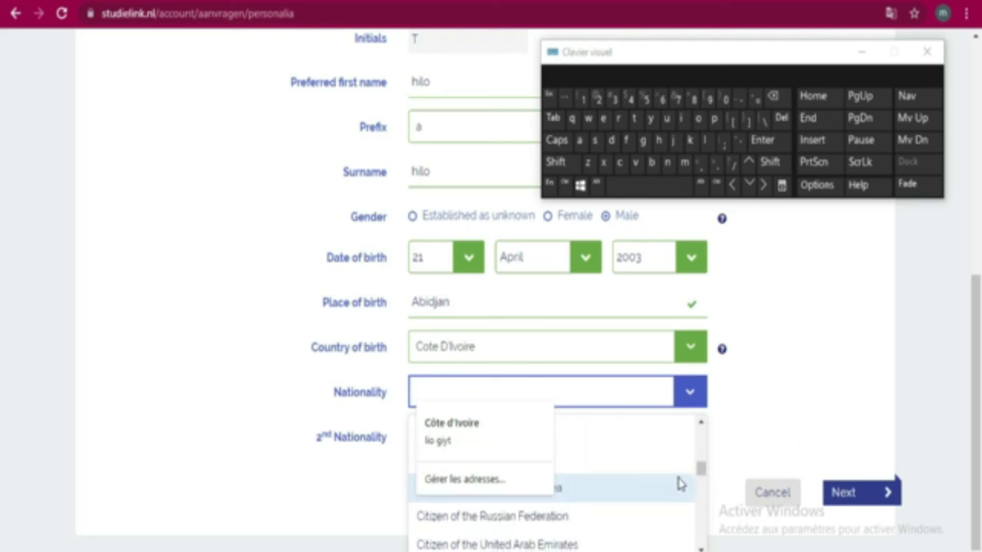
scroll(679, 484, "down", 1)
scroll(679, 483, "down", 1)
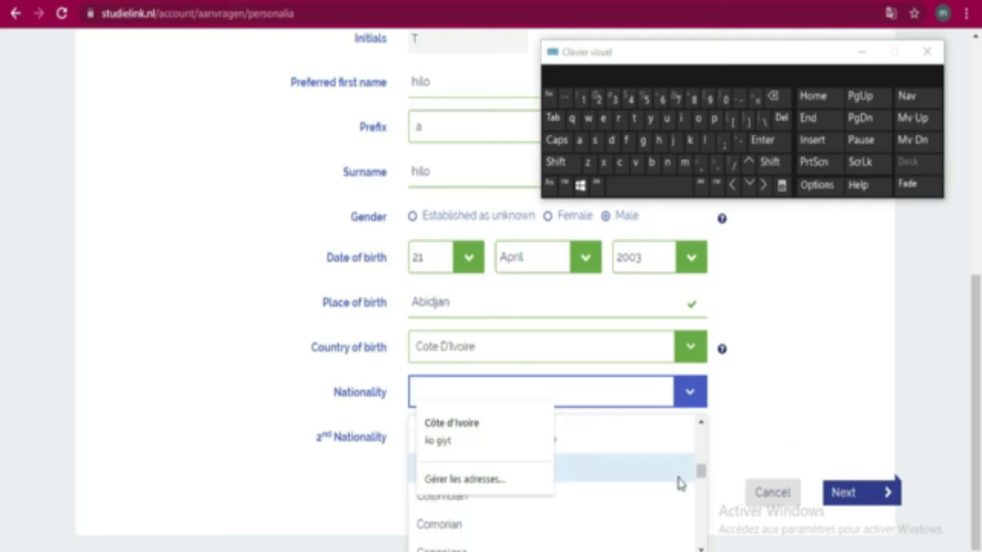
scroll(679, 483, "down", 1)
scroll(679, 483, "up", 1)
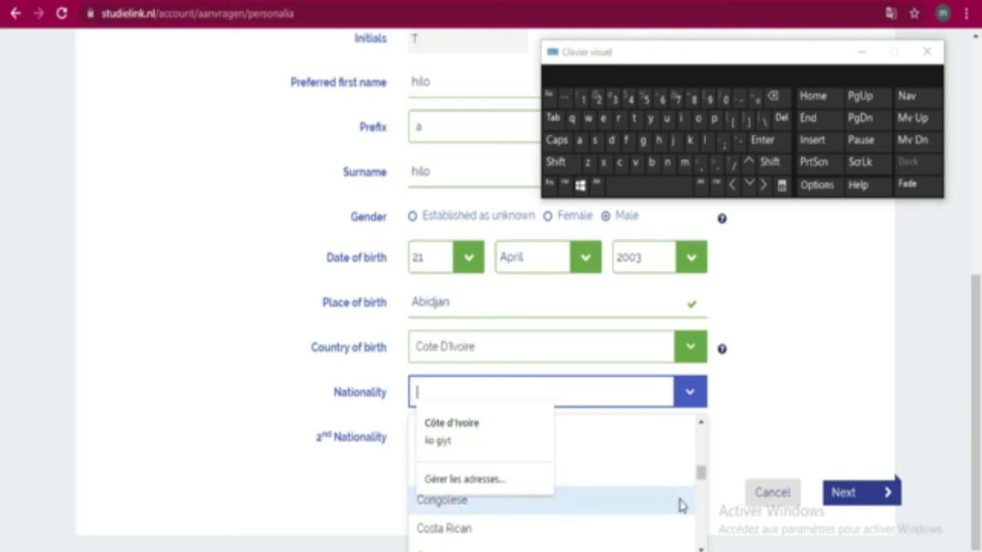
scroll(682, 513, "down", 1)
scroll(681, 513, "up", 1)
scroll(681, 513, "down", 3)
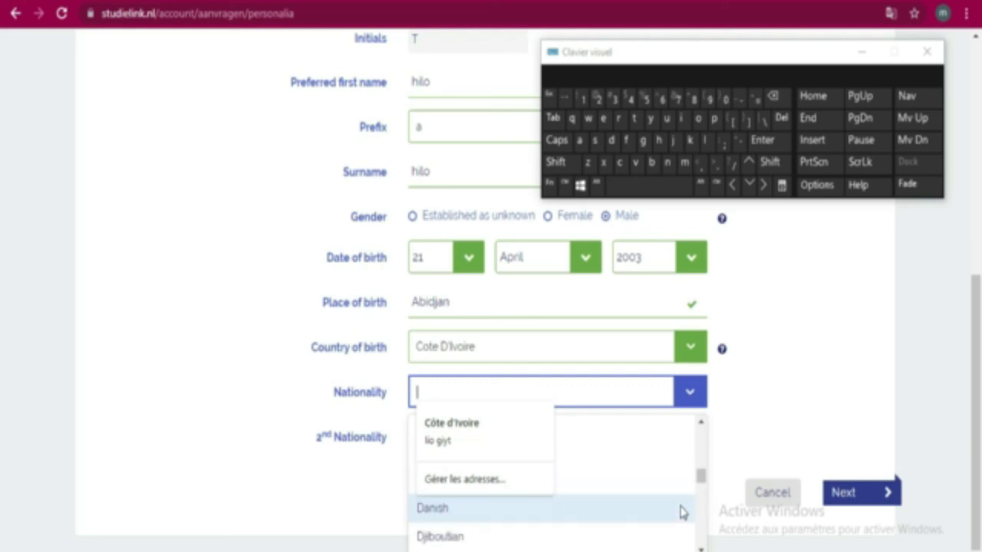
scroll(683, 512, "down", 4)
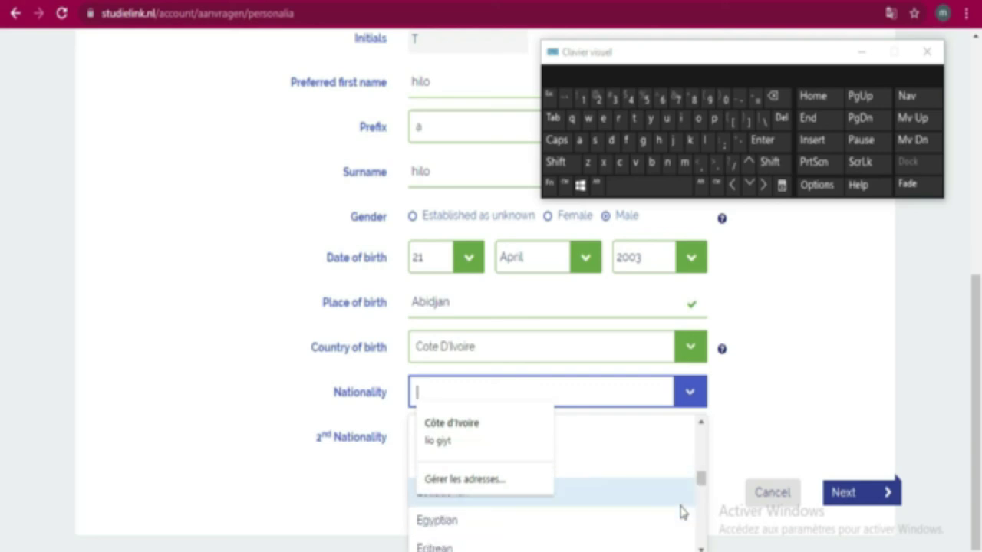
scroll(683, 512, "down", 4)
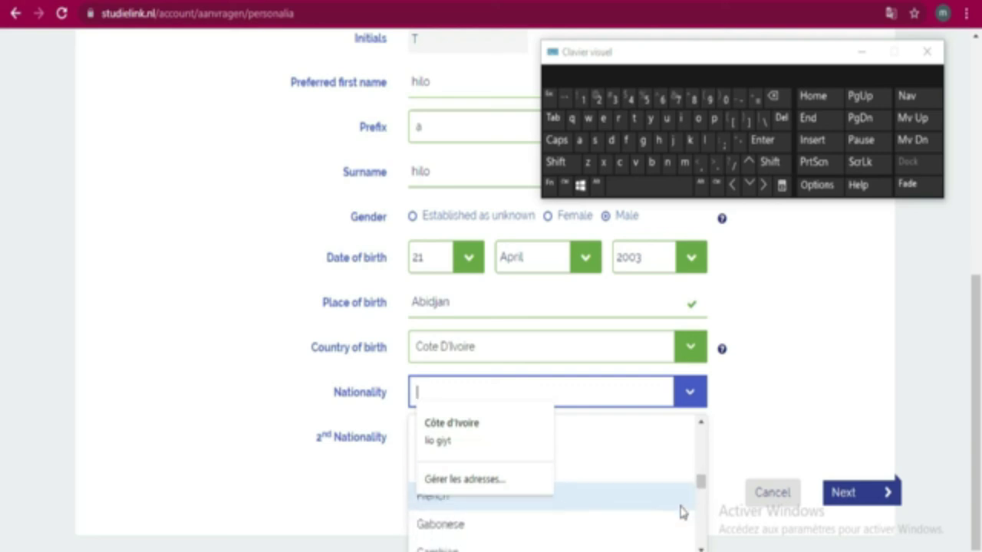
scroll(683, 512, "down", 4)
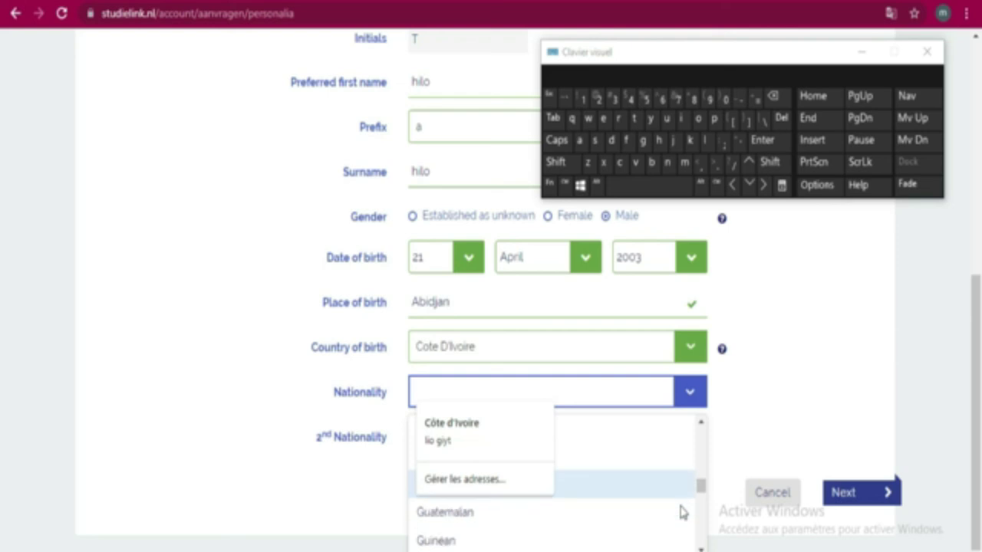
scroll(682, 513, "down", 4)
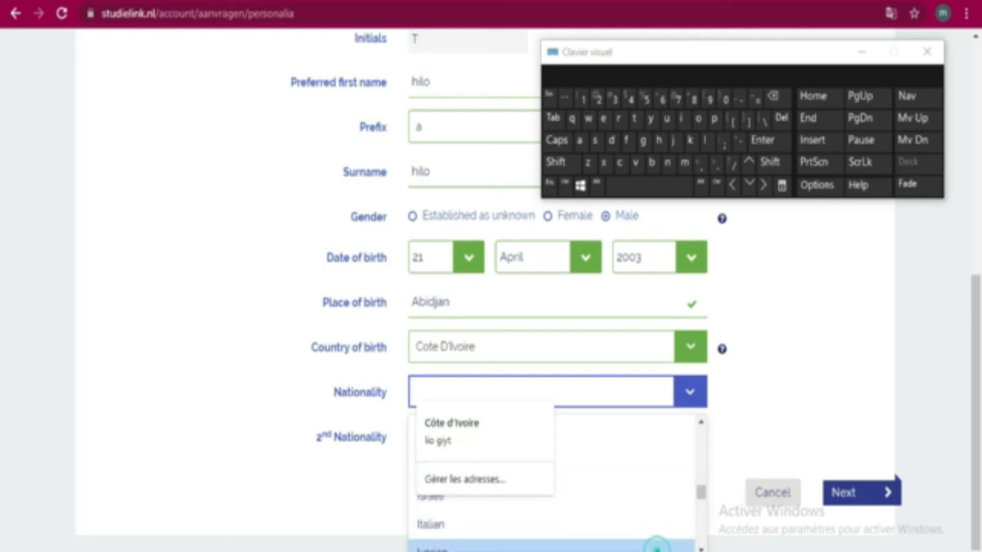
left_click(669, 546)
left_click(837, 377)
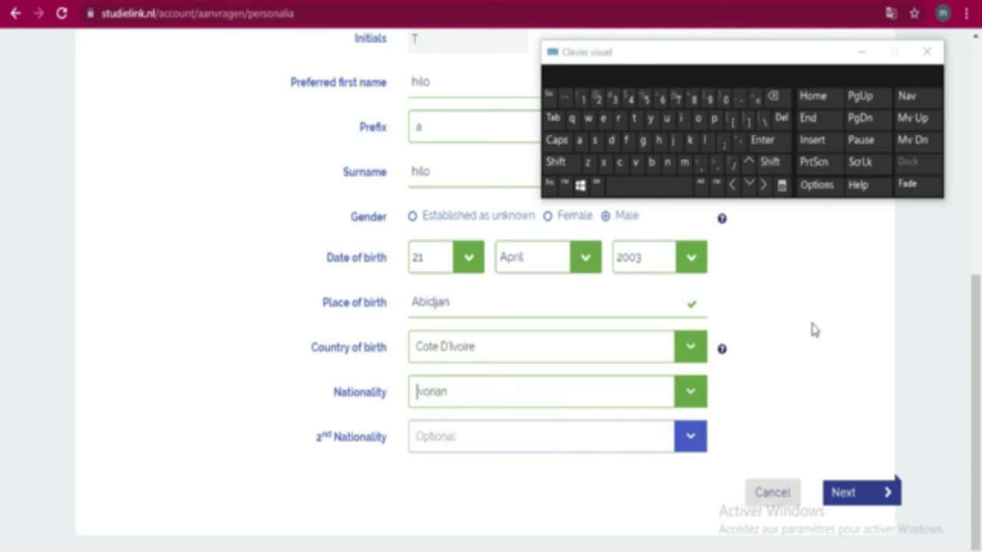
scroll(825, 367, "up", 1)
scroll(825, 366, "up", 3)
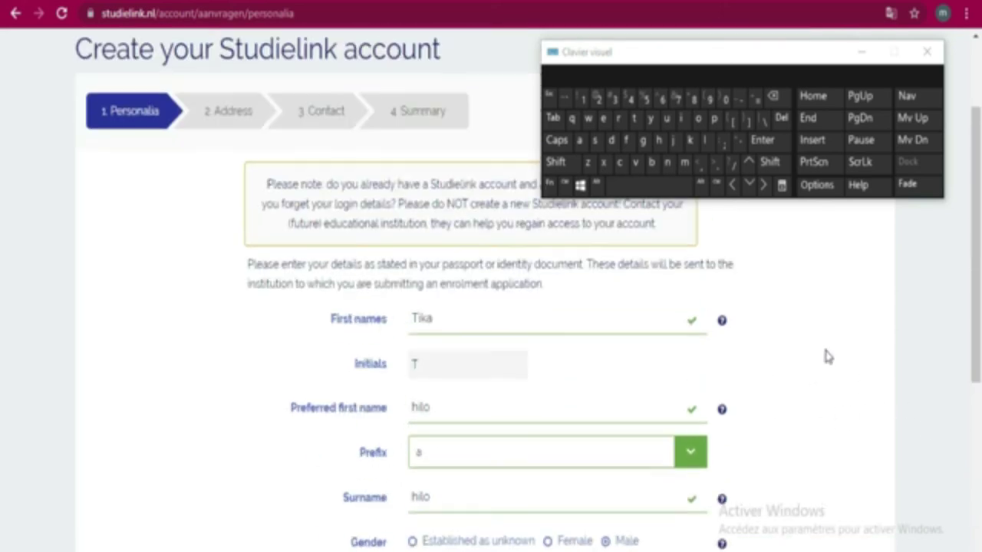
scroll(827, 356, "down", 3)
scroll(824, 352, "down", 1)
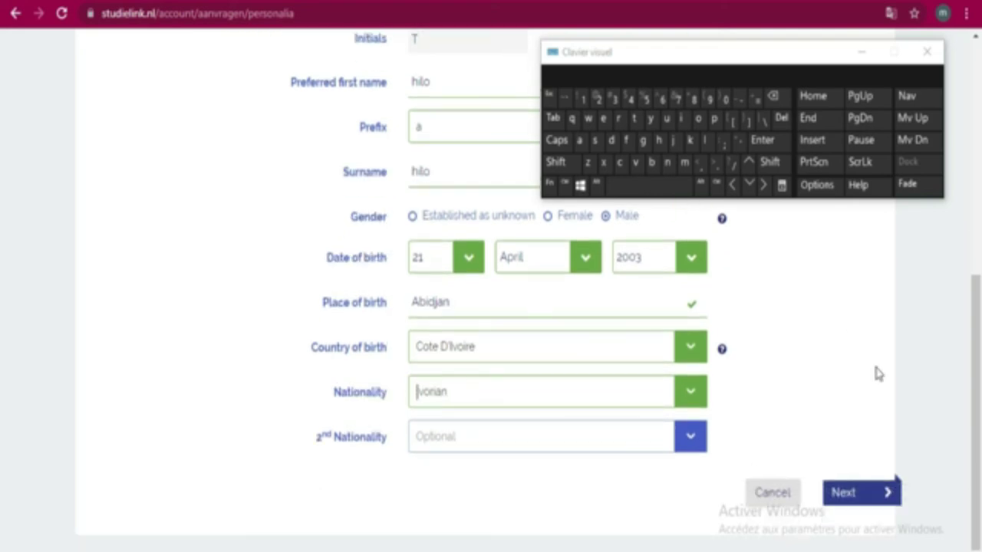
Continue to the Address step and move the on-screen keyboard off the progress bar
left_click(859, 495)
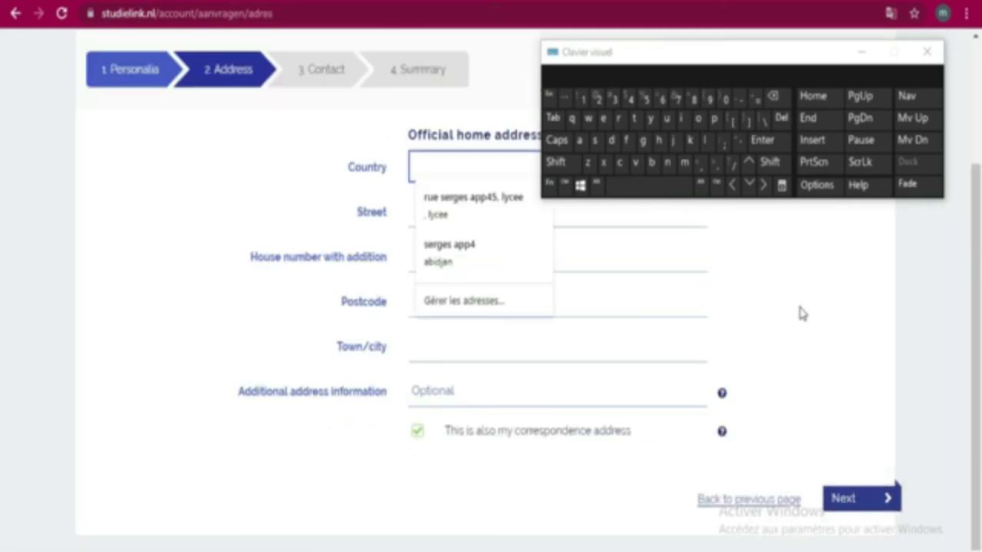
left_click(848, 266)
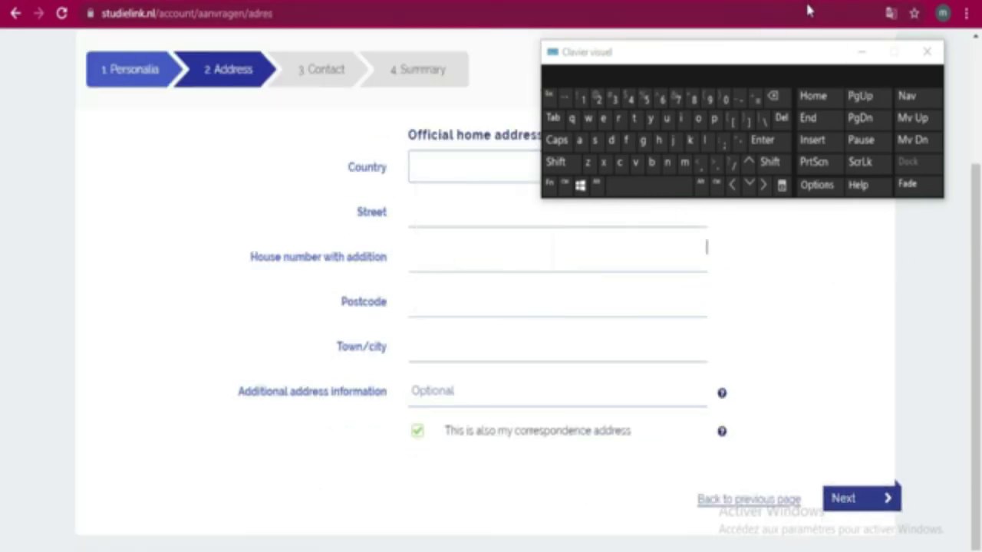
left_click_drag(795, 62, 262, 4)
left_click_drag(135, 11, 796, 24)
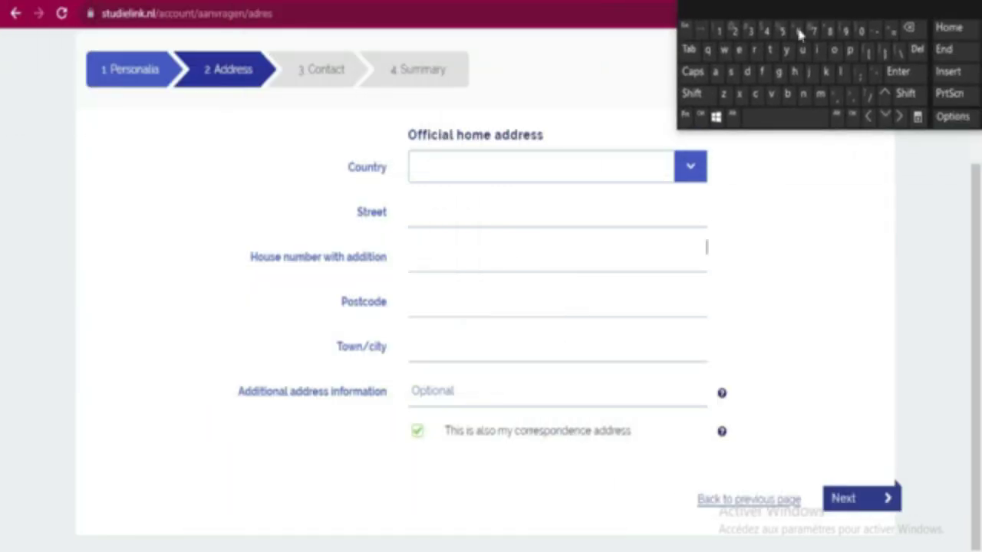
Choose Cote D'Ivoire as the home address country
left_click(682, 172)
scroll(624, 313, "down", 3)
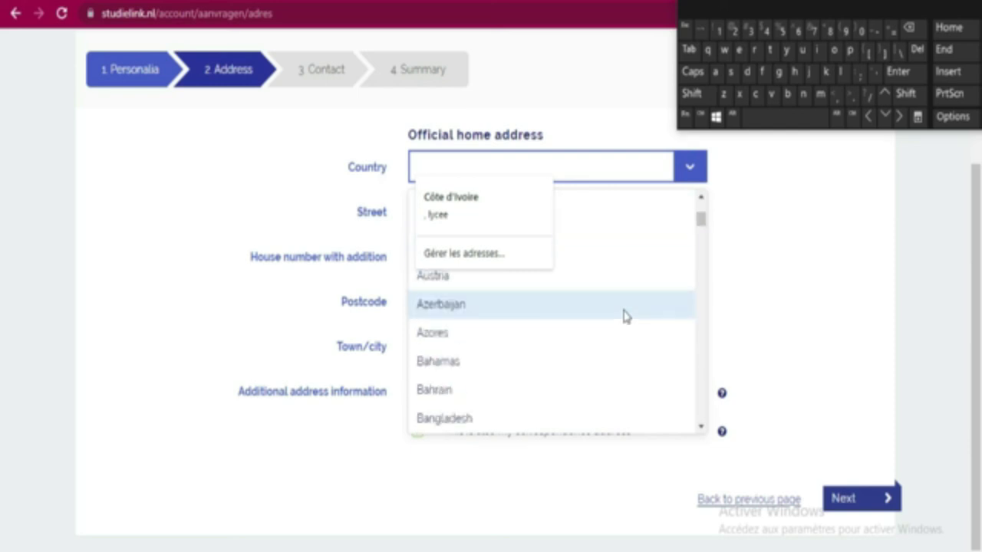
scroll(625, 316, "down", 3)
scroll(626, 316, "down", 3)
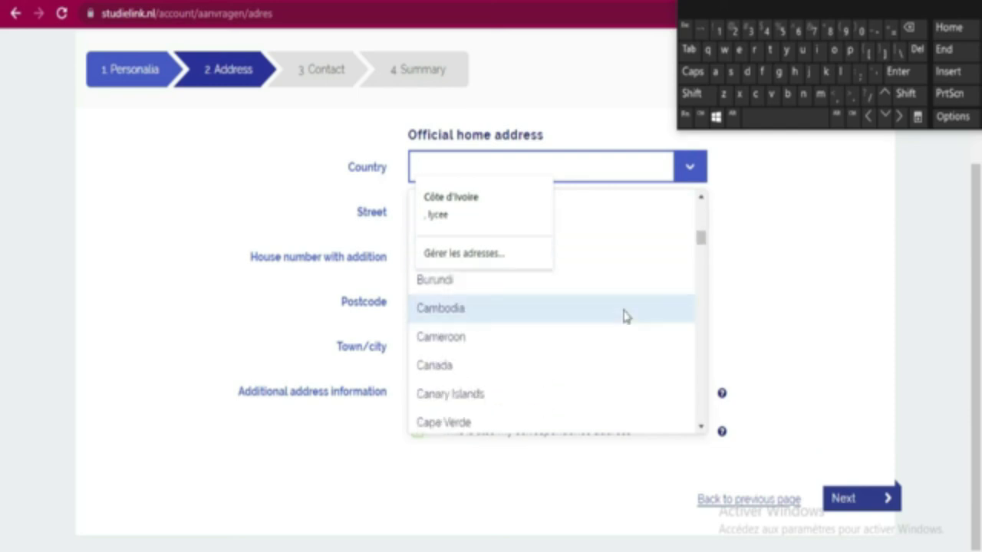
scroll(639, 346, "down", 1)
scroll(640, 347, "down", 5)
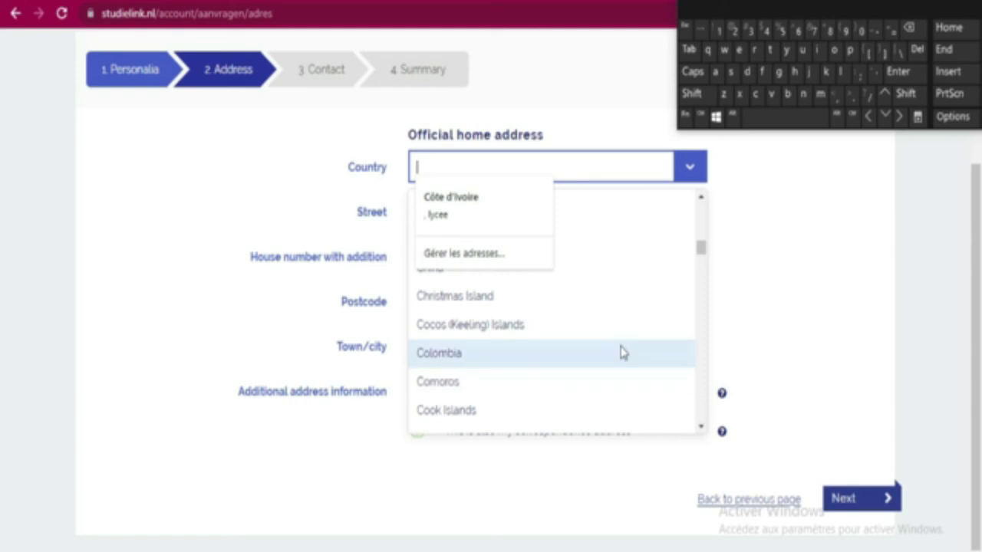
scroll(623, 343, "down", 2)
scroll(624, 344, "down", 3)
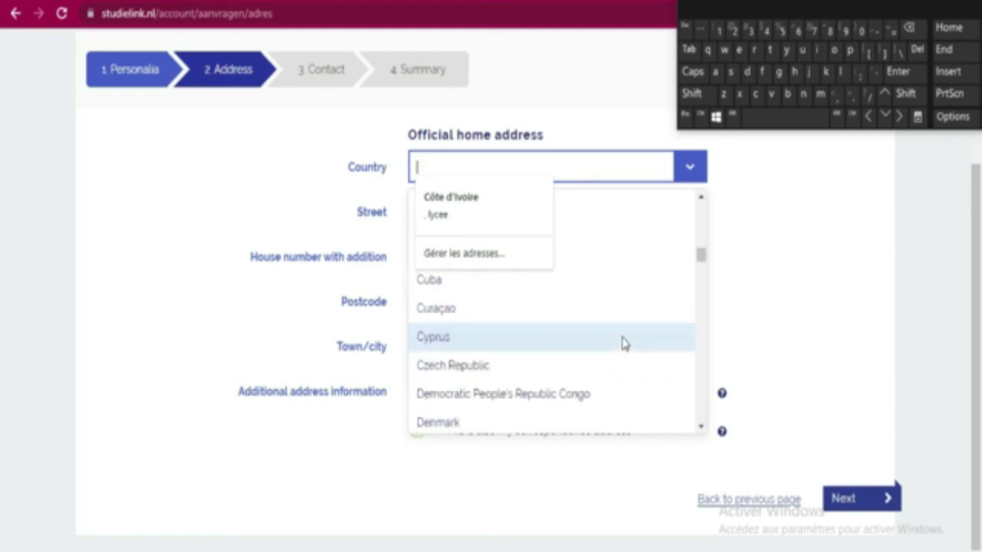
scroll(624, 344, "up", 3)
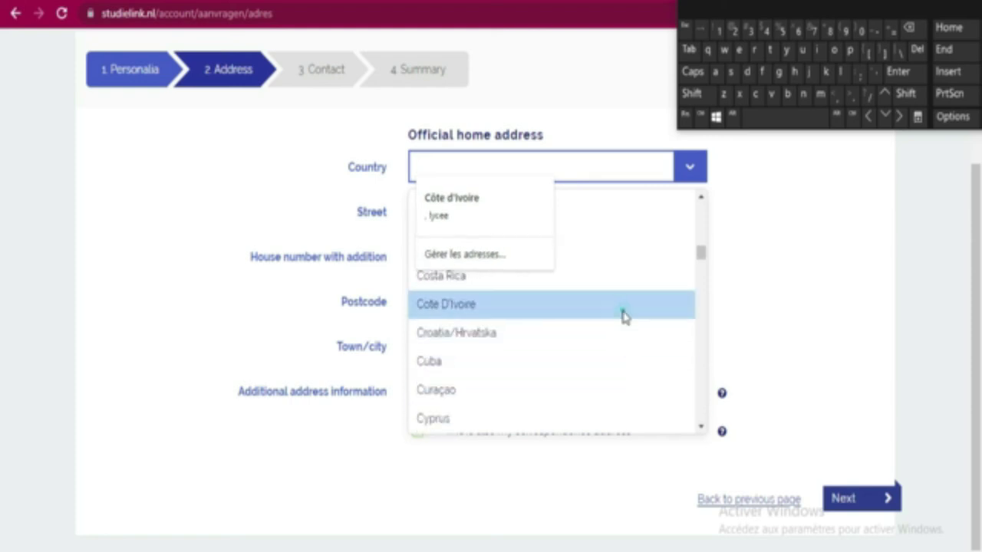
left_click(619, 307)
left_click(614, 264)
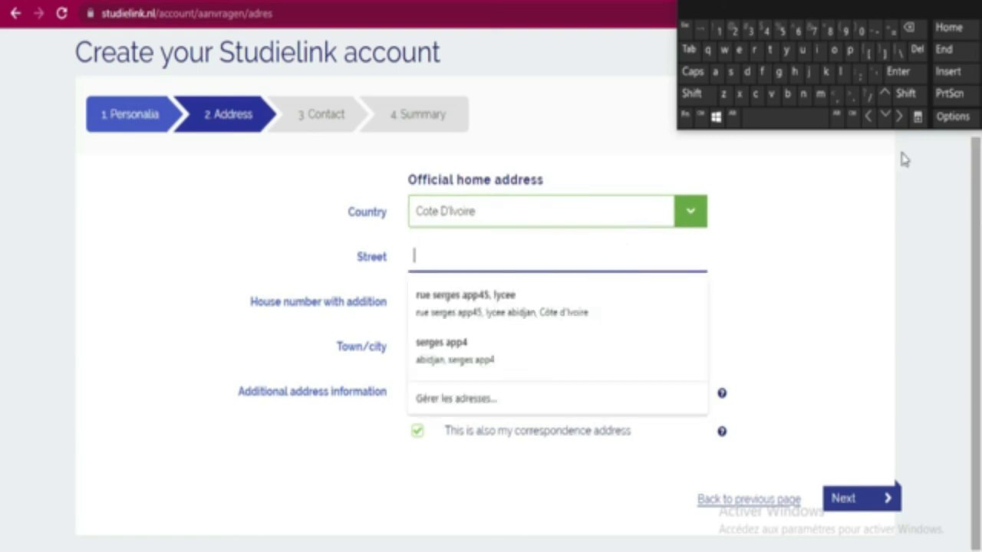
left_click(762, 71)
left_click(820, 54)
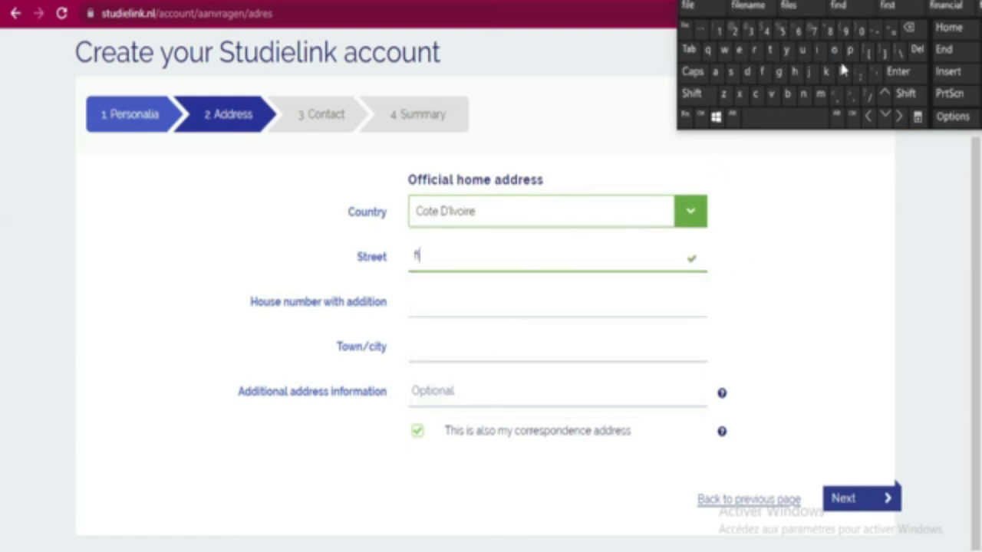
left_click(839, 61)
left_click(834, 50)
left_click(804, 93)
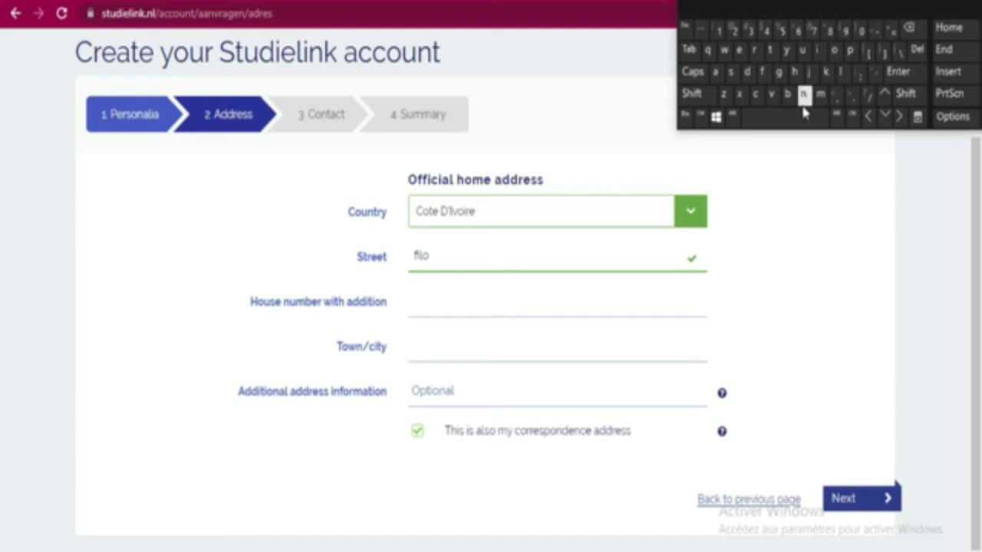
left_click(770, 49)
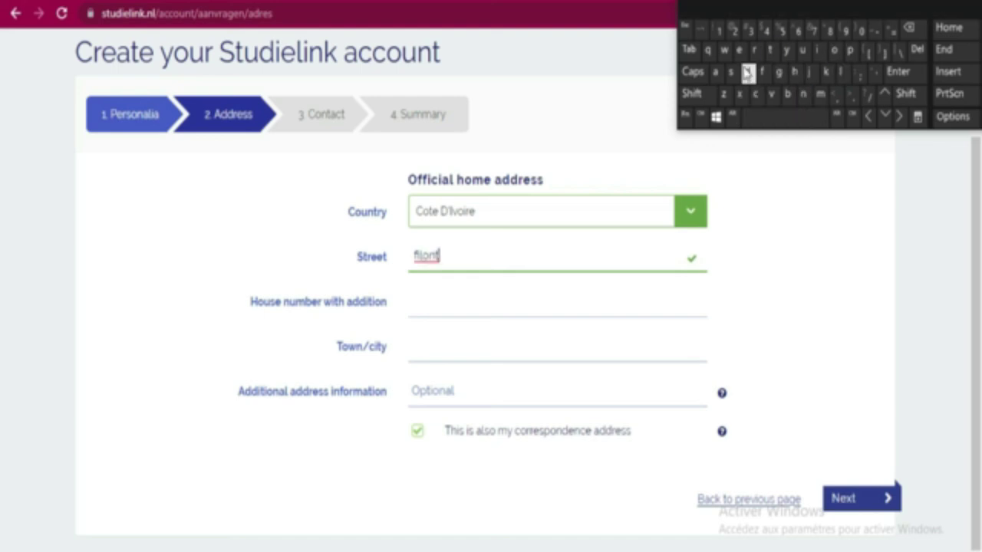
mouse_move(859, 510)
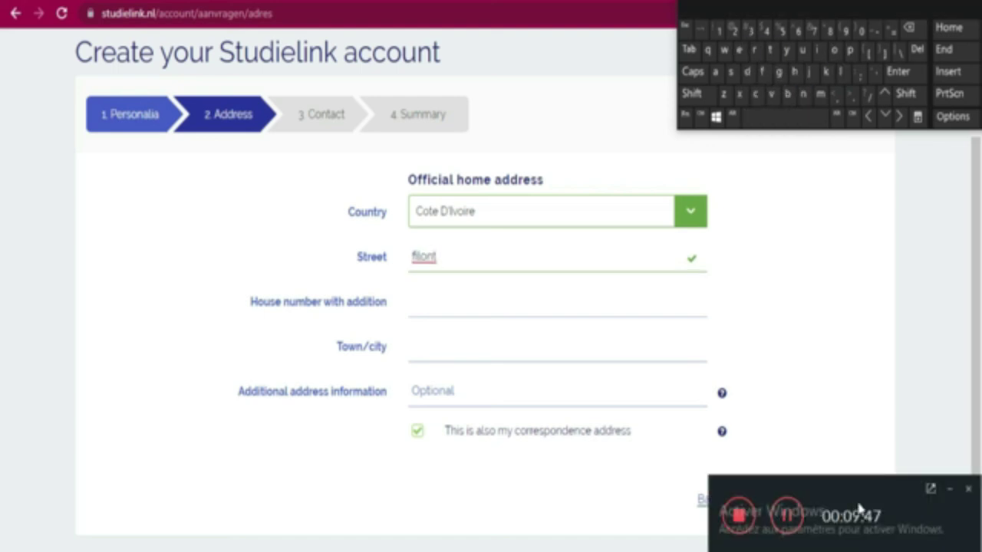
left_click(950, 491)
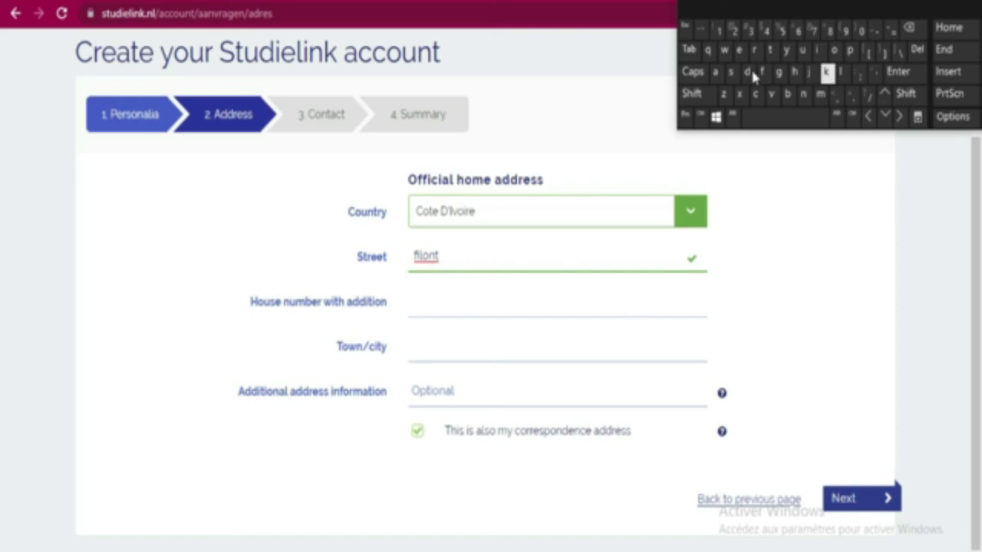
left_click(479, 306)
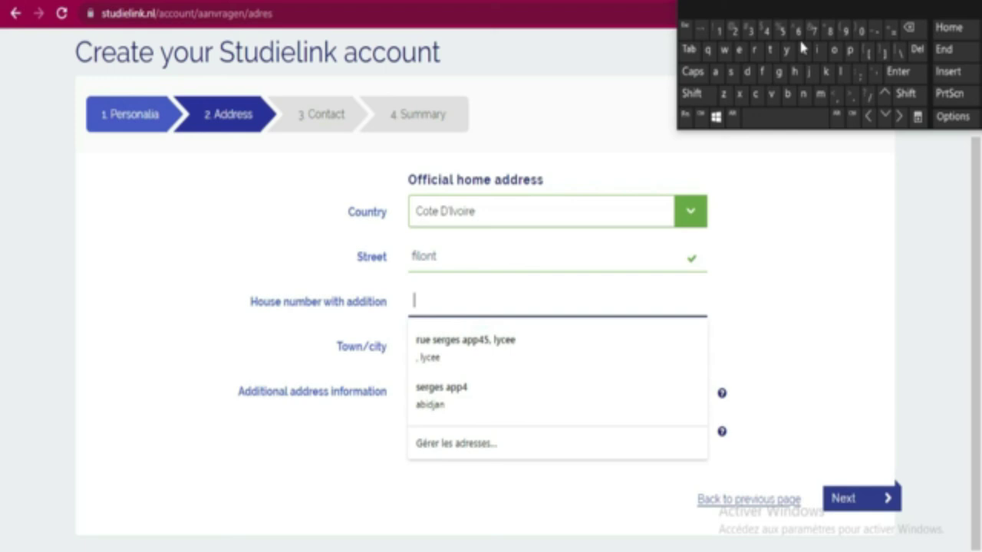
left_click(798, 36)
left_click(780, 31)
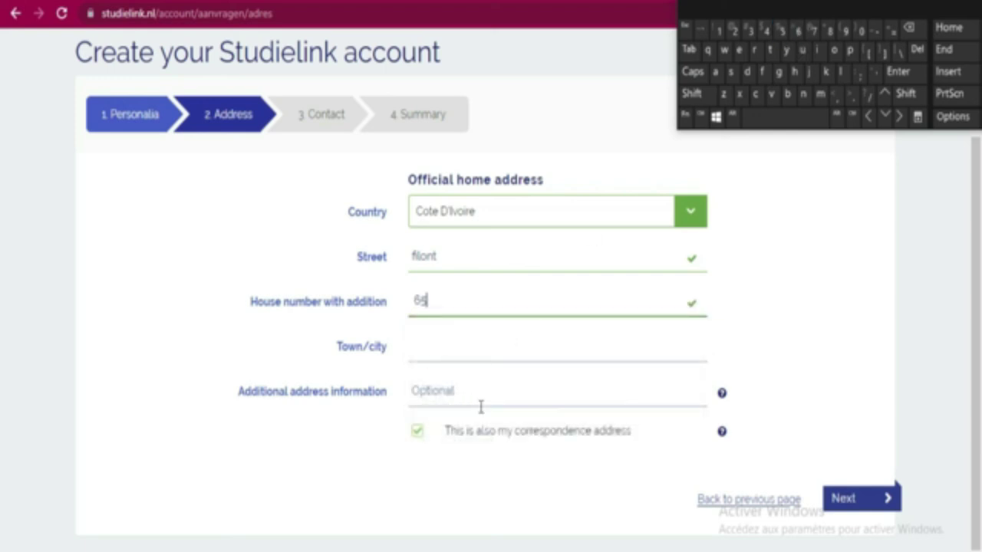
left_click(560, 340)
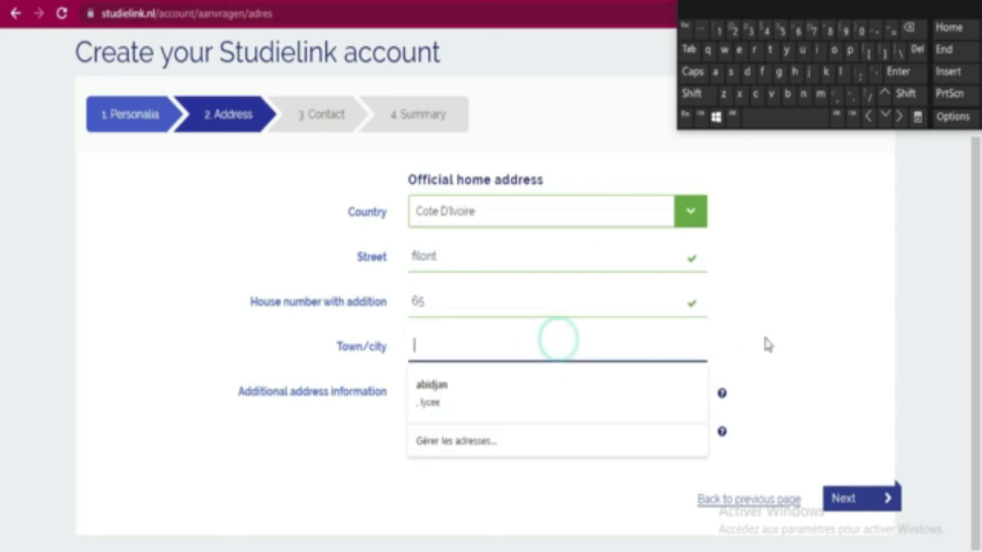
left_click(693, 94)
left_click(715, 72)
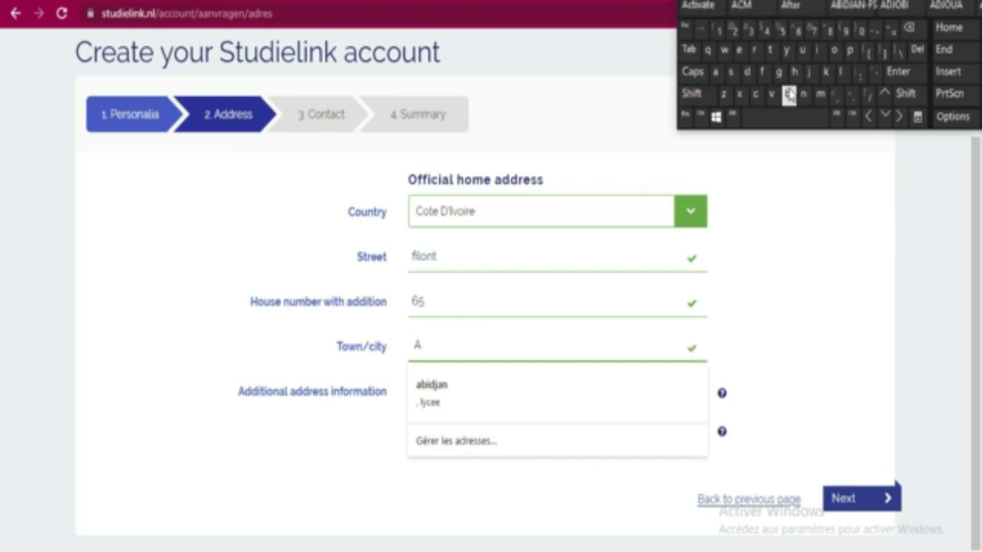
left_click(789, 93)
left_click(818, 50)
left_click(747, 72)
left_click(811, 72)
left_click(715, 73)
left_click(804, 93)
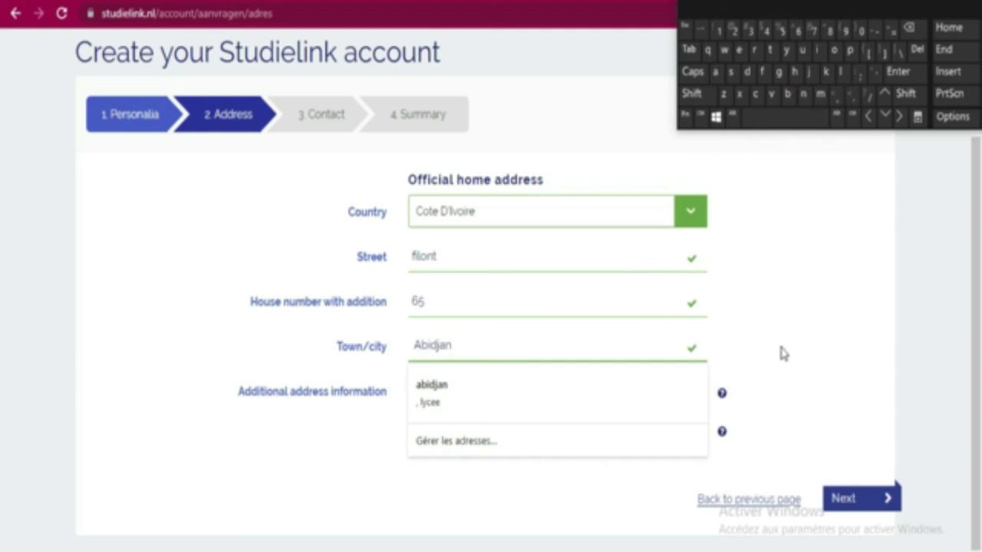
Dismiss the saved address suggestions and continue to the Contact step
left_click(785, 318)
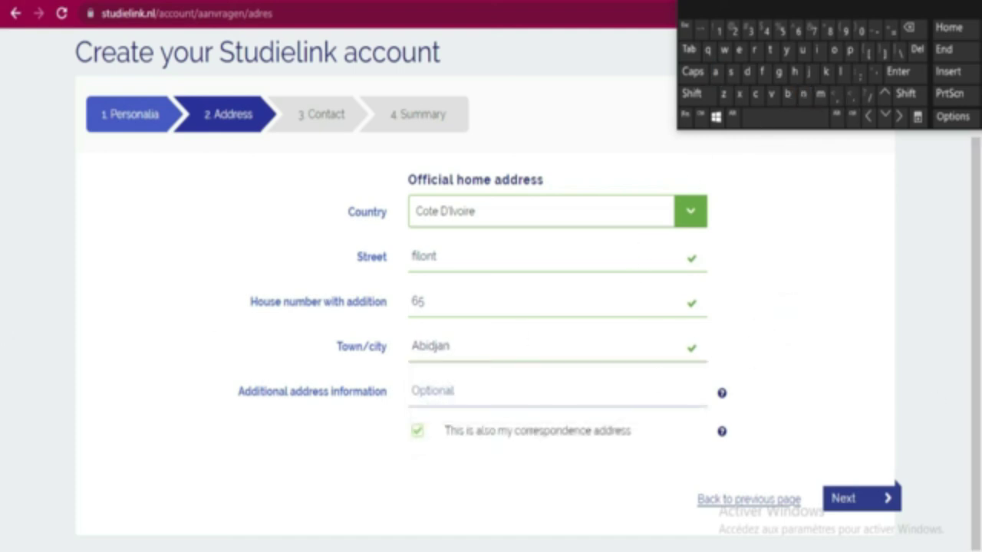
left_click(561, 396)
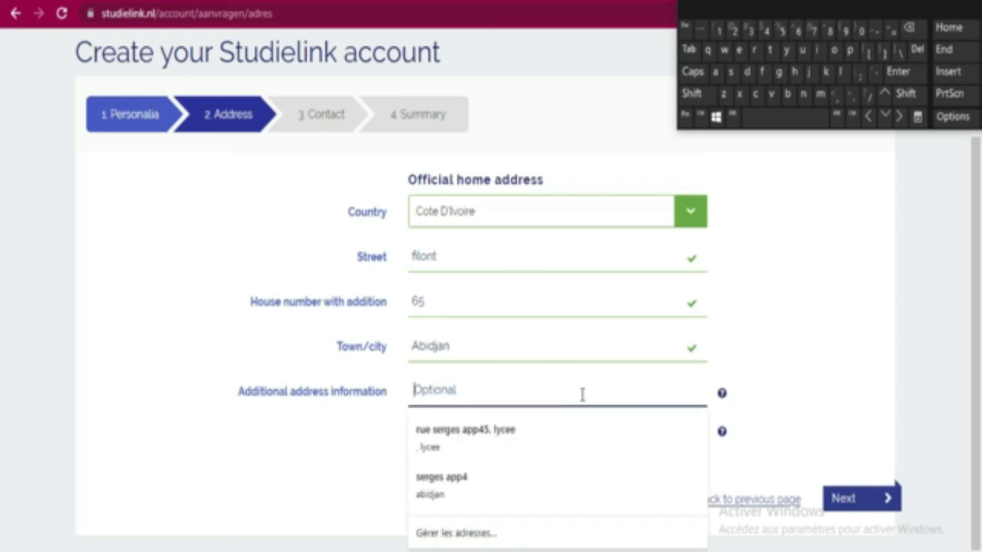
left_click(775, 345)
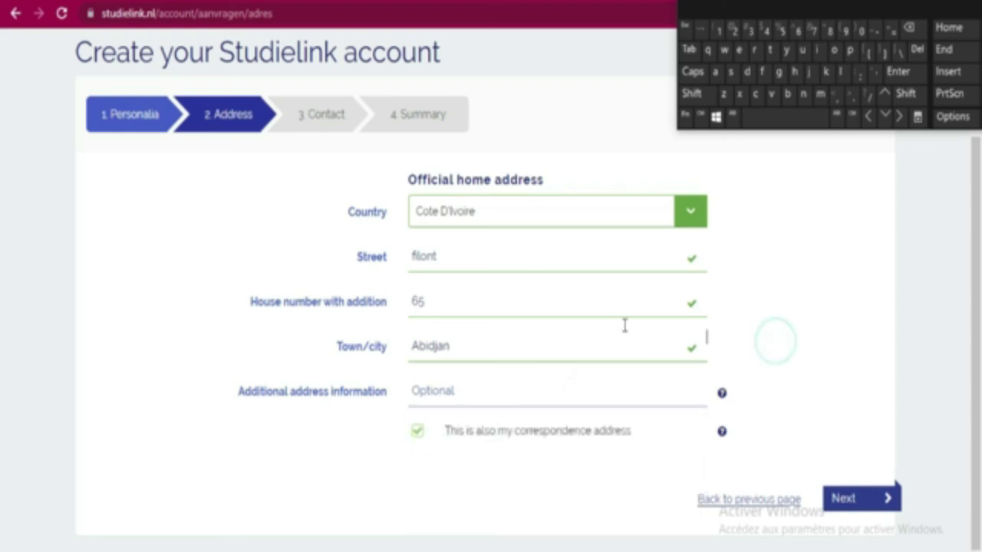
left_click(559, 401)
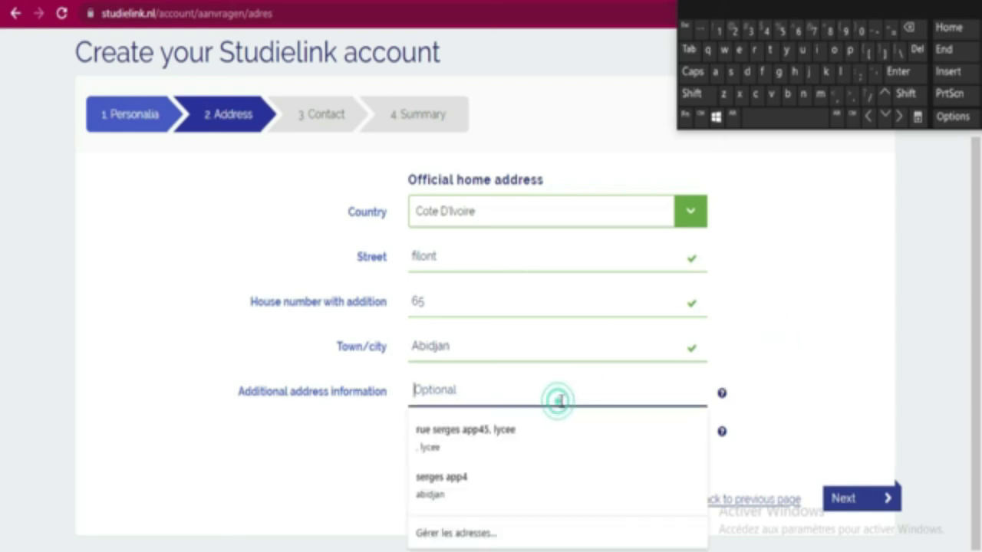
left_click(804, 388)
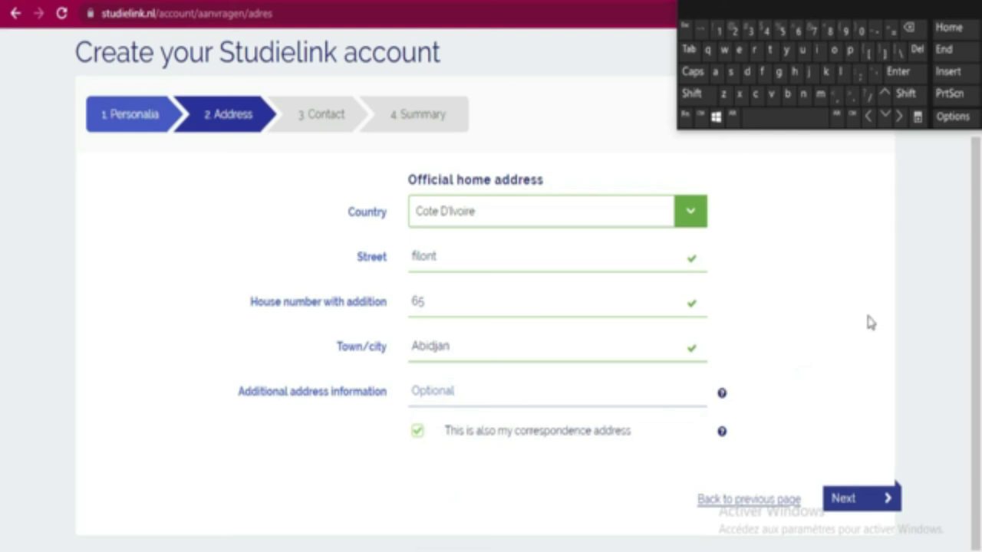
left_click(846, 506)
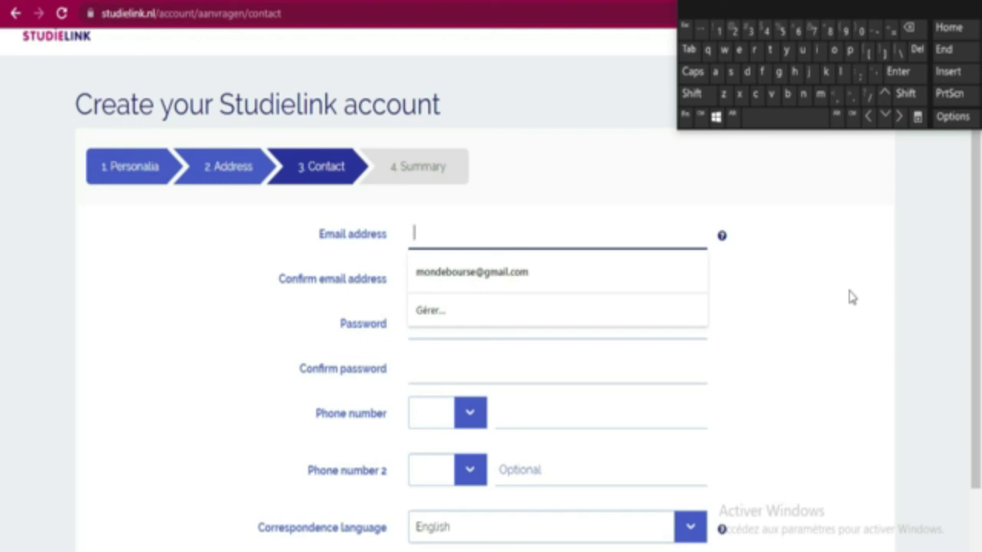
Fill the e-mail from the saved suggestion and retype its user name in the confirmation field
left_click(582, 270)
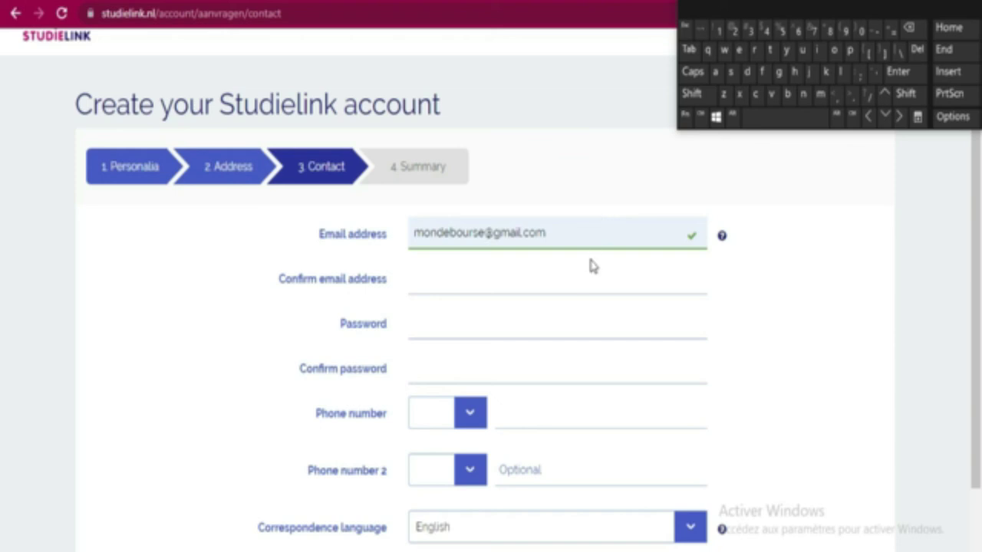
left_click(592, 268)
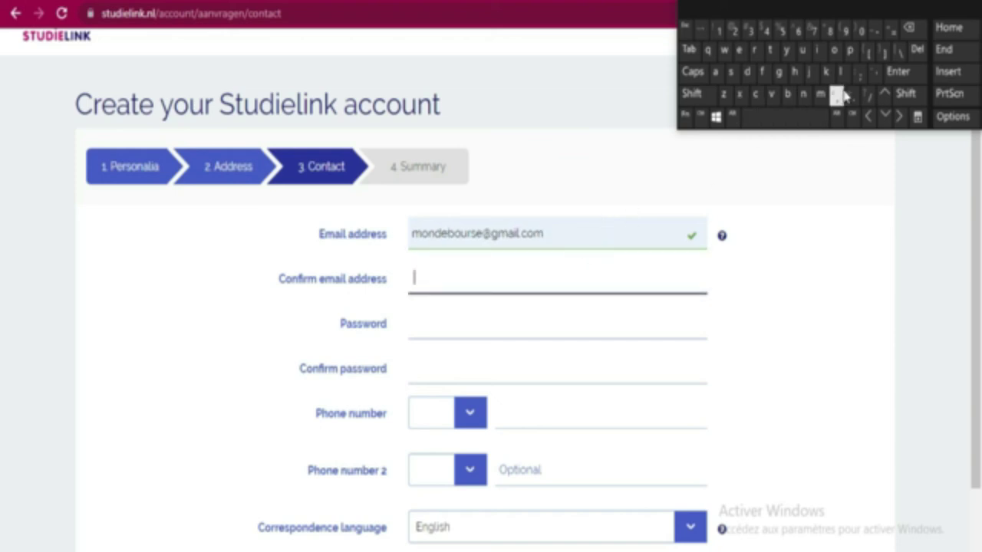
left_click(820, 93)
left_click(833, 49)
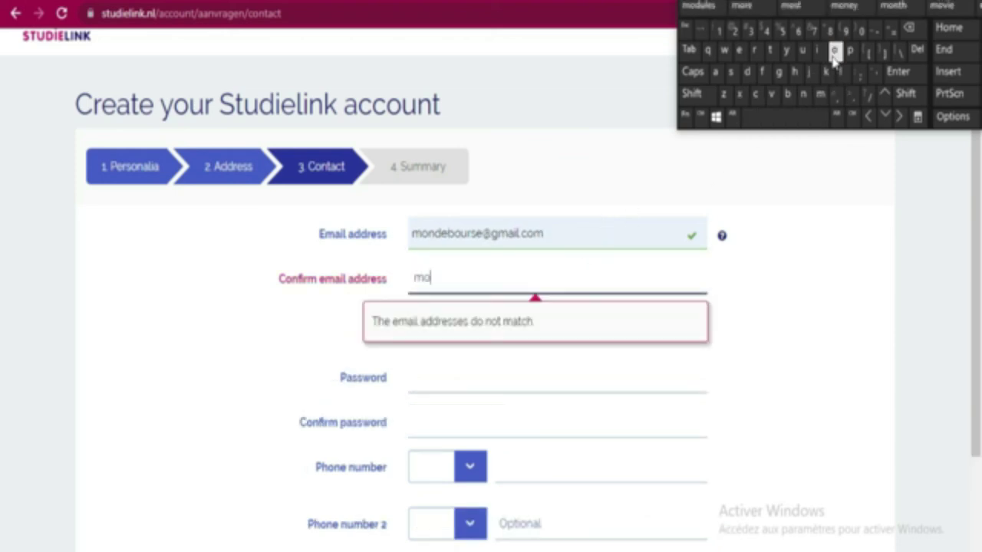
left_click(805, 94)
left_click(746, 73)
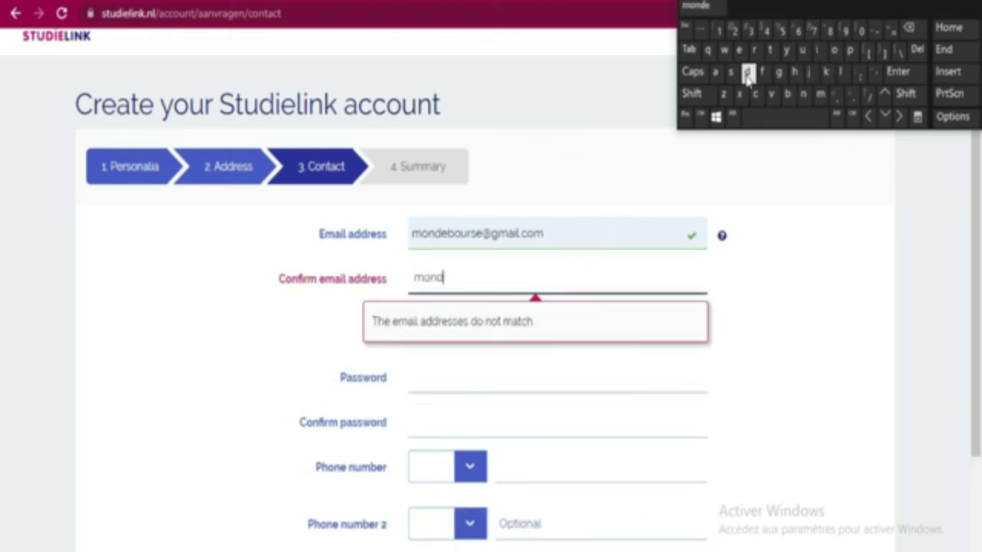
left_click(738, 52)
left_click(787, 94)
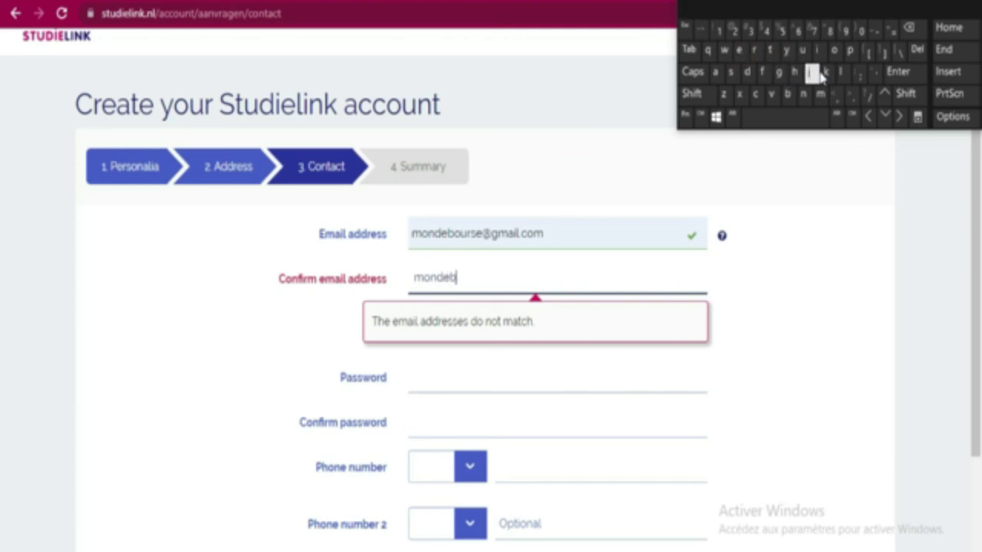
left_click(833, 49)
left_click(802, 49)
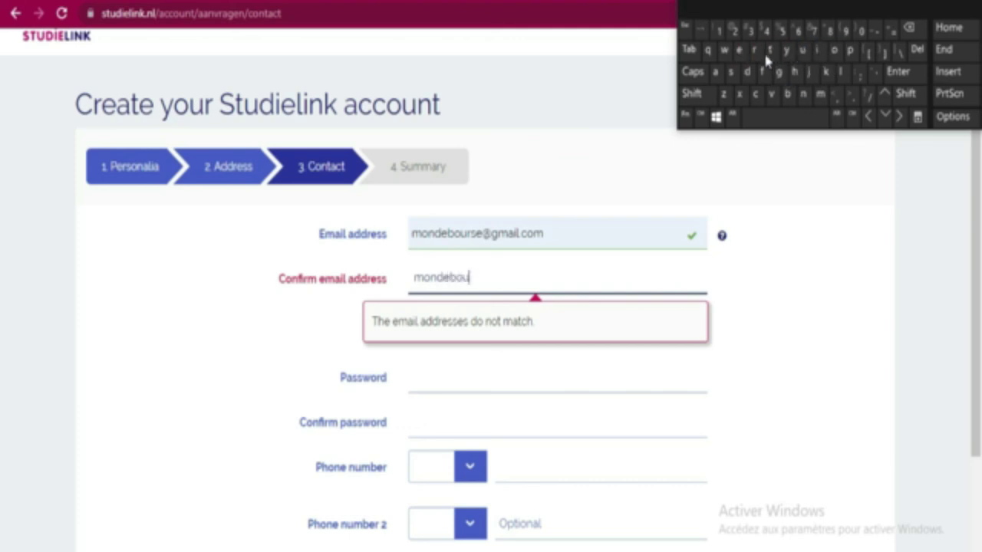
left_click(757, 51)
left_click(731, 71)
left_click(739, 50)
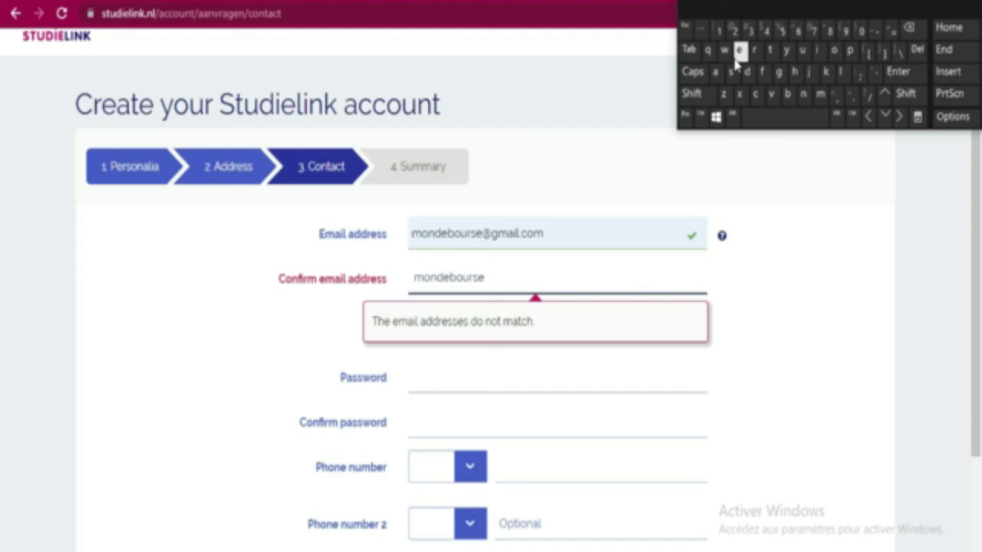
left_click(694, 94)
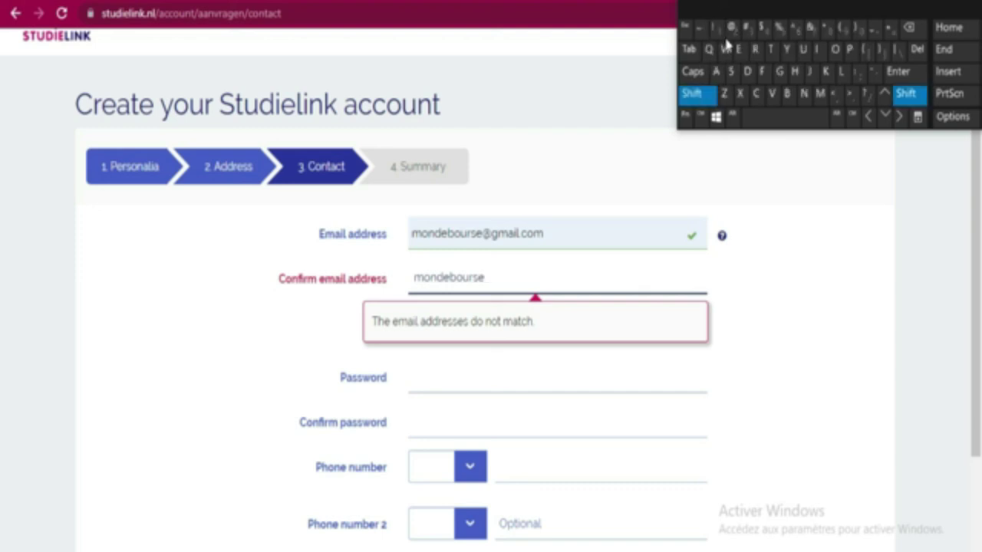
left_click(732, 31)
left_click(779, 72)
left_click(820, 94)
left_click(715, 71)
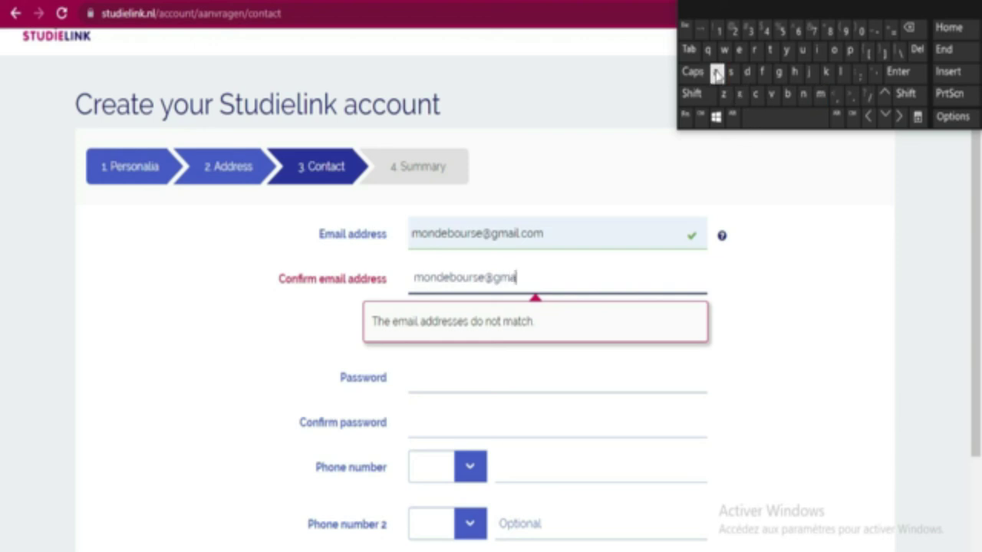
left_click(812, 49)
left_click(843, 73)
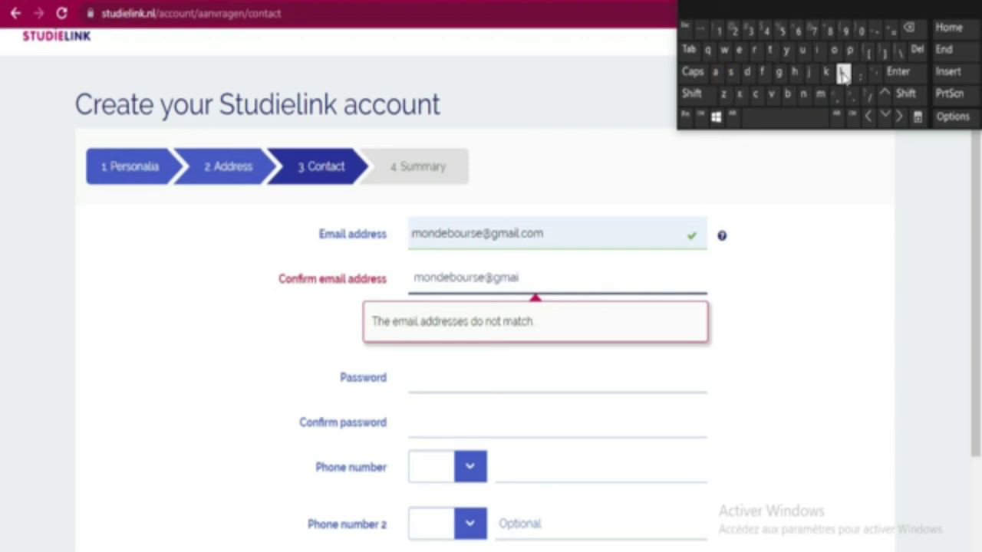
left_click(852, 94)
left_click(755, 94)
left_click(834, 50)
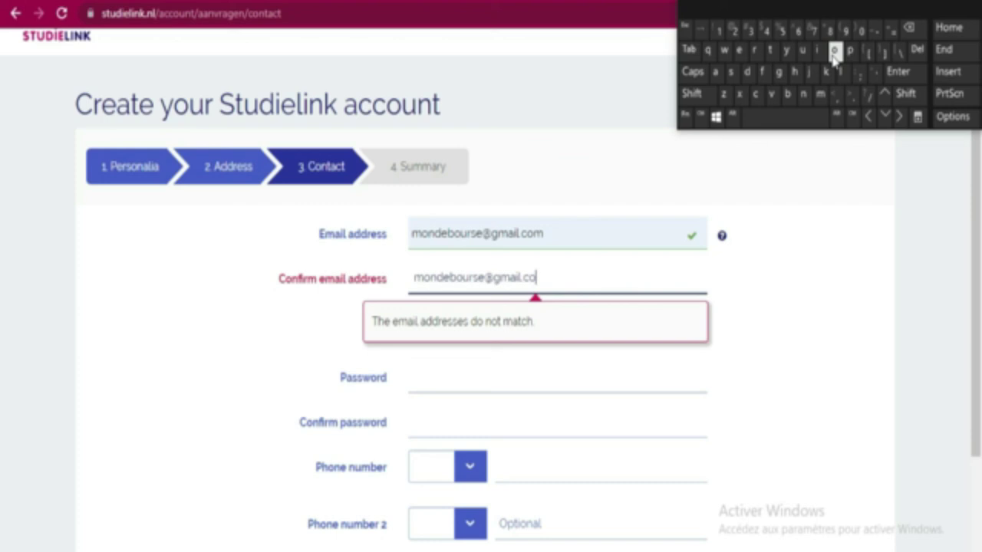
left_click(820, 93)
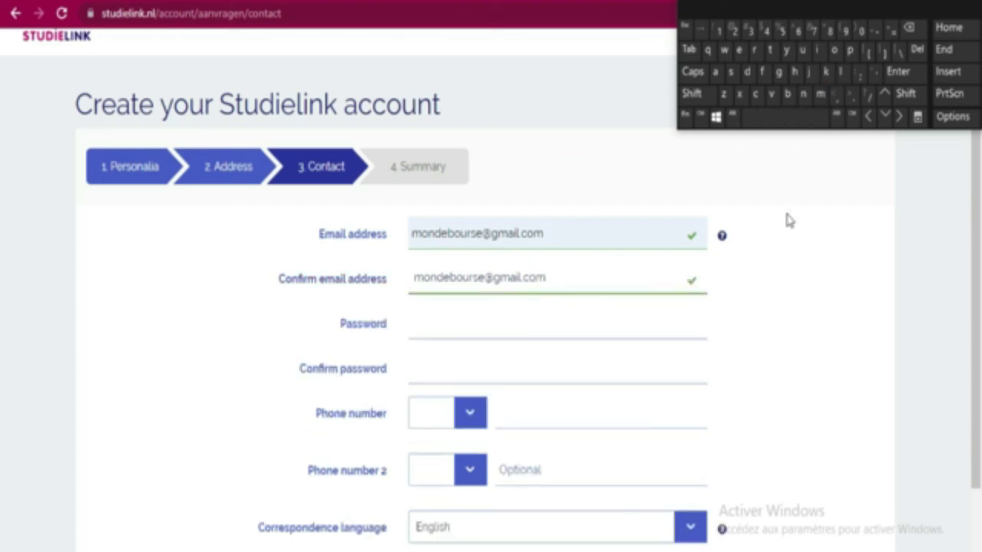
Fill both password fields with Chrome's suggested password
left_click(644, 330)
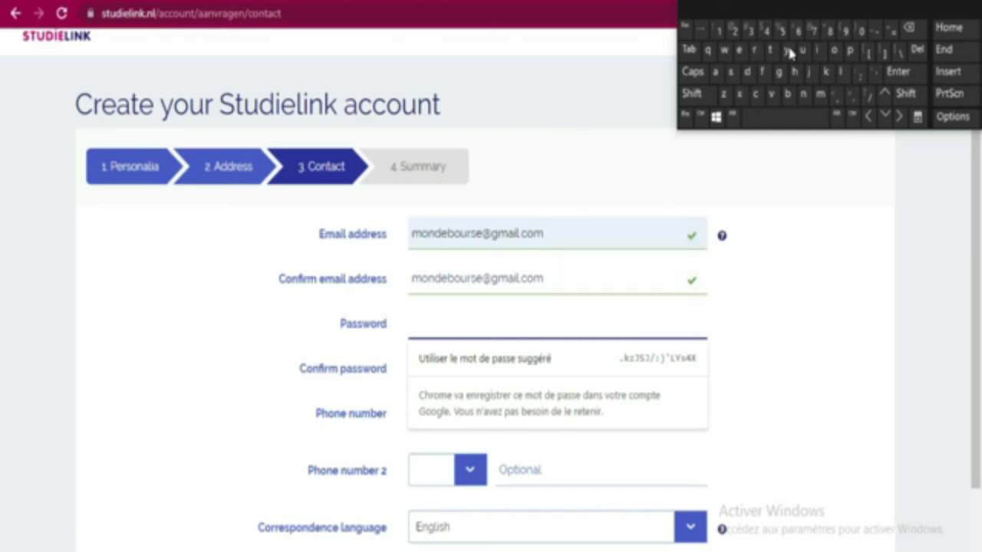
left_click(832, 245)
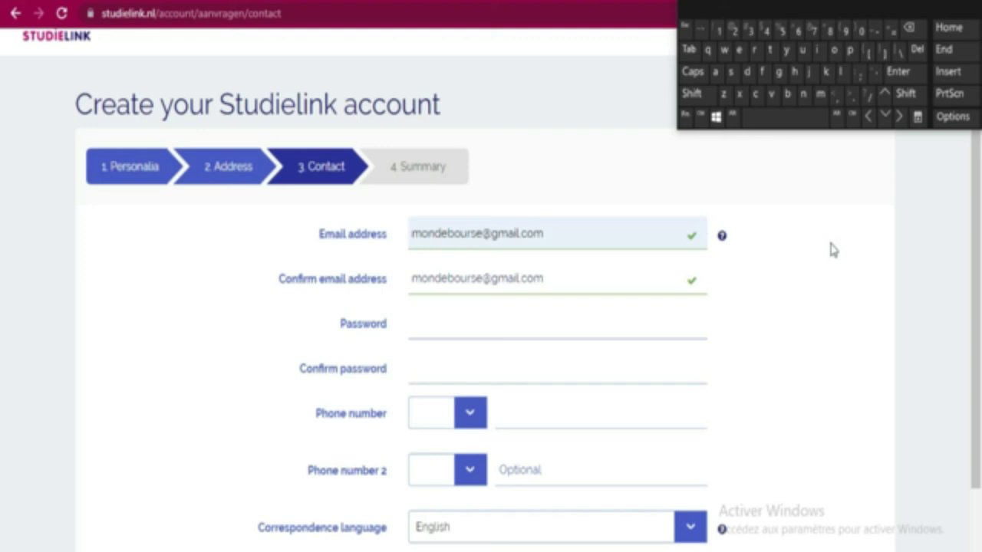
left_click(533, 330)
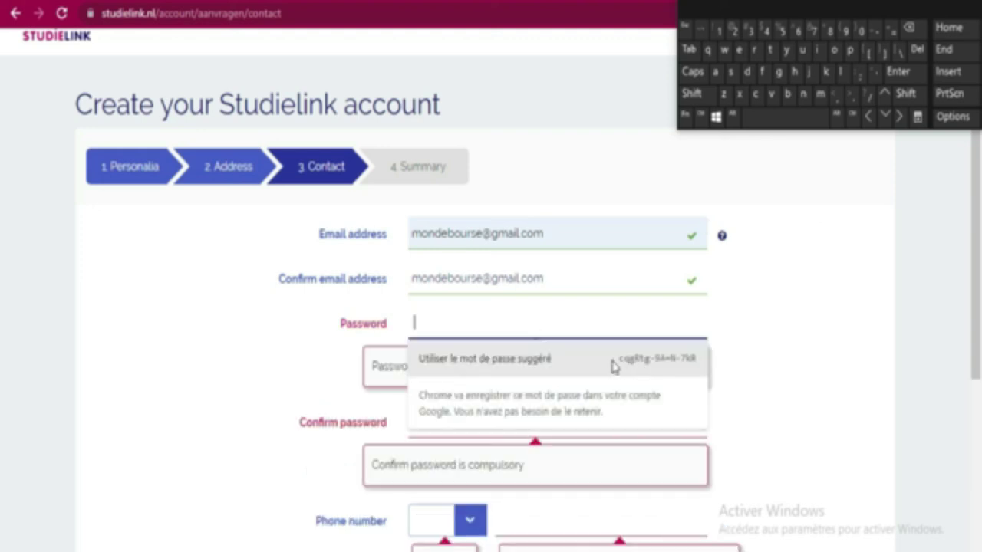
left_click(672, 368)
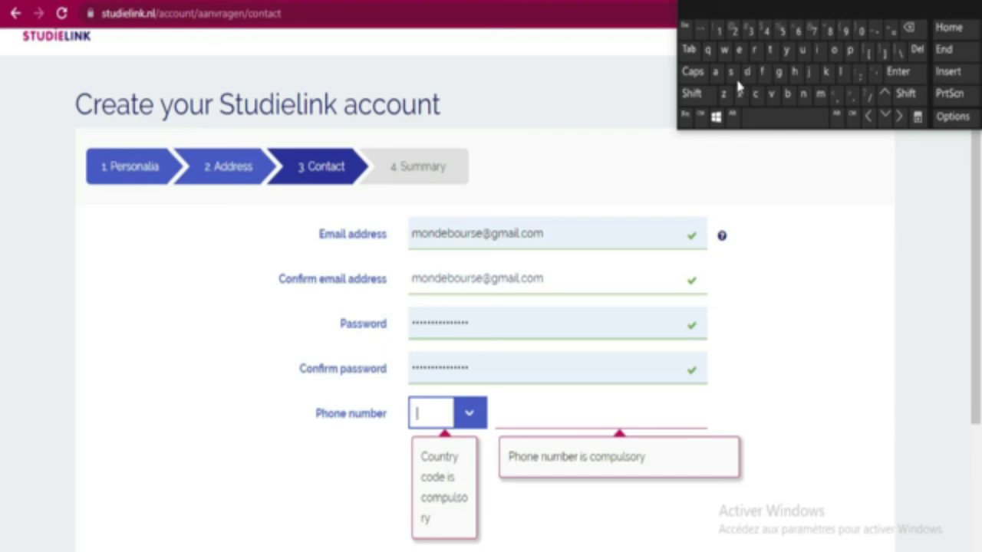
Set the phone country code to +225
left_click(700, 95)
left_click(891, 29)
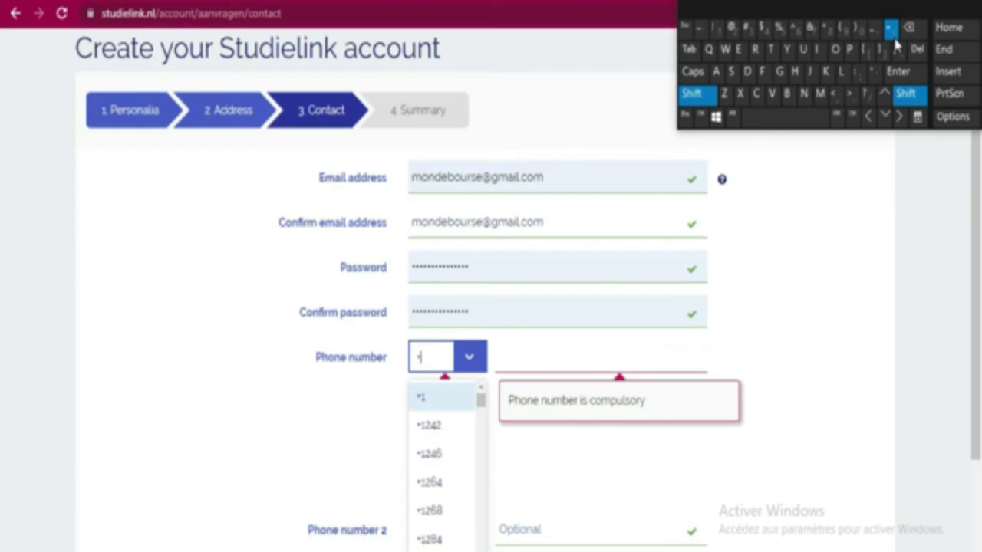
left_click(734, 30)
left_click(734, 30)
left_click(782, 30)
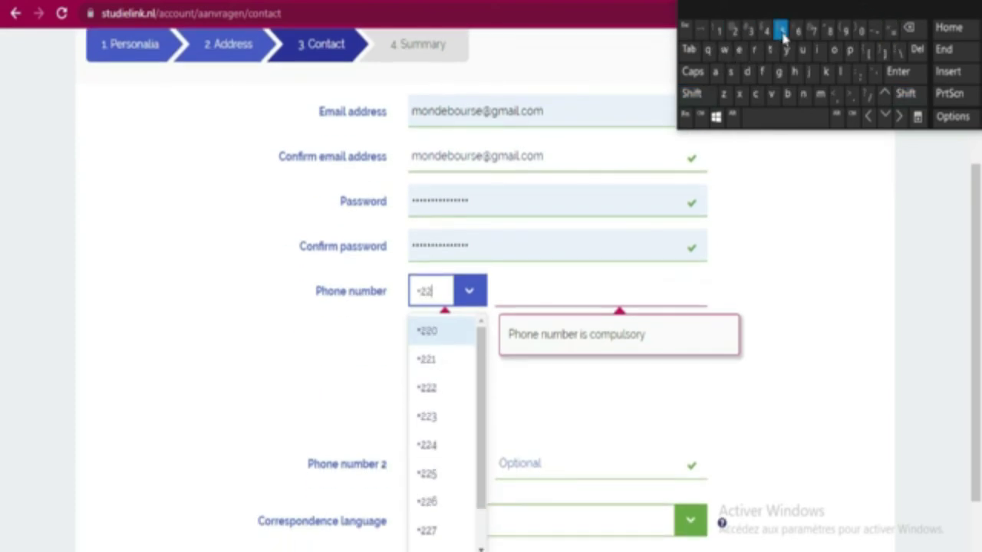
left_click(447, 332)
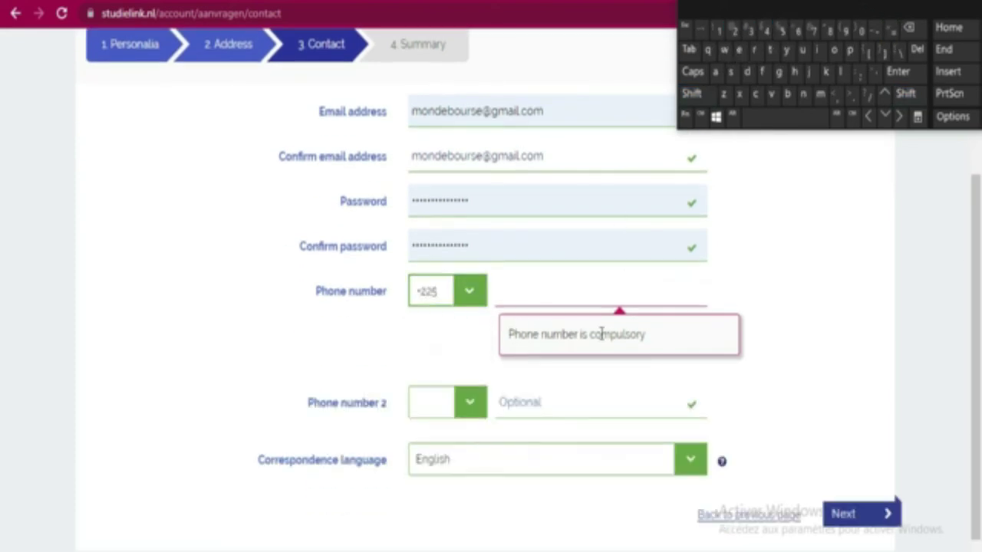
Enter the phone number, correcting two mistyped digits along the way
left_click(578, 293)
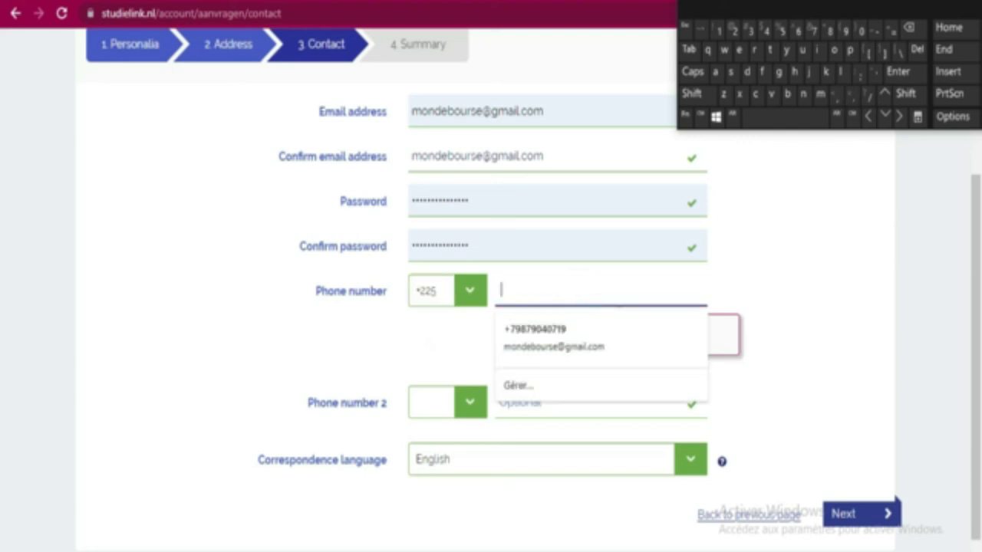
left_click(844, 31)
left_click(798, 34)
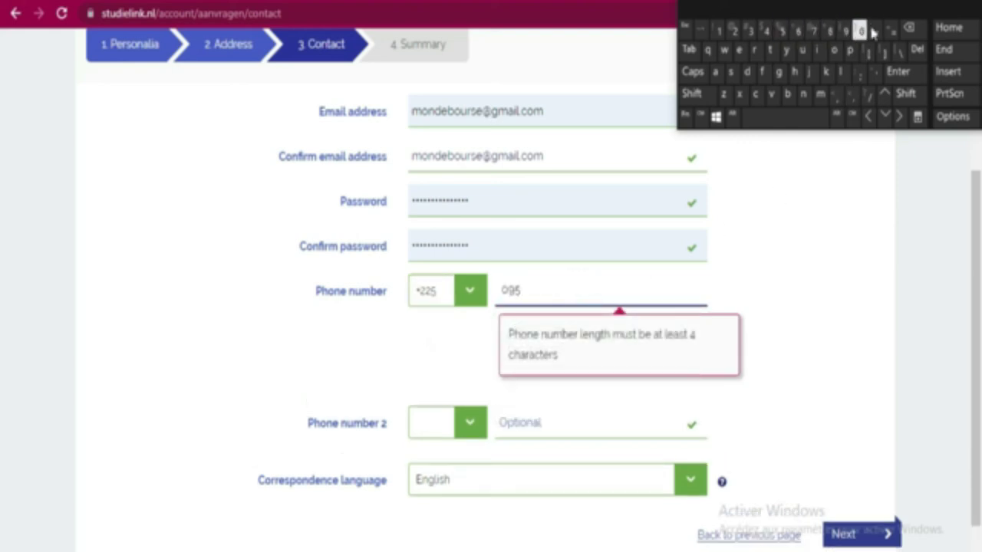
left_click(919, 29)
left_click(919, 29)
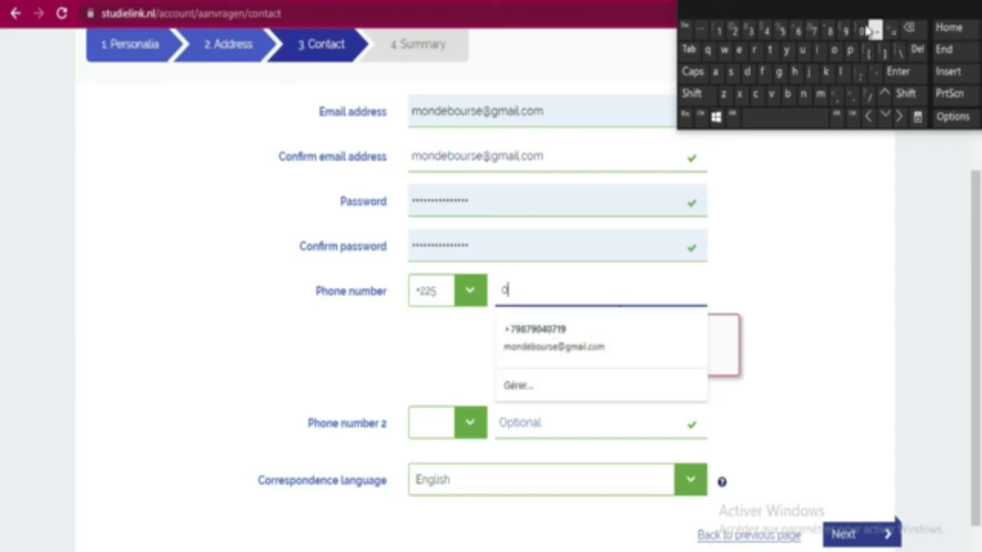
left_click(813, 30)
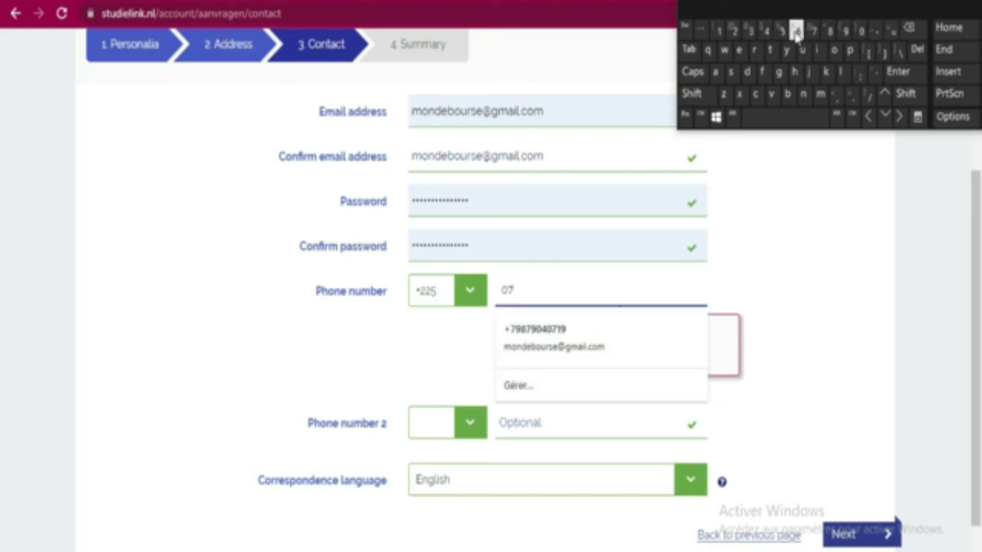
left_click(782, 30)
left_click(846, 31)
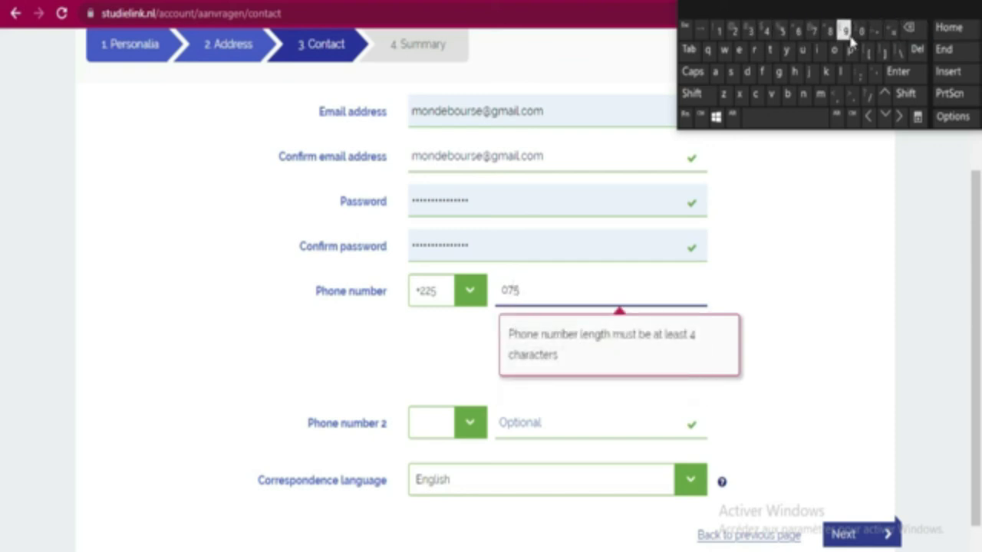
left_click(749, 33)
left_click(748, 32)
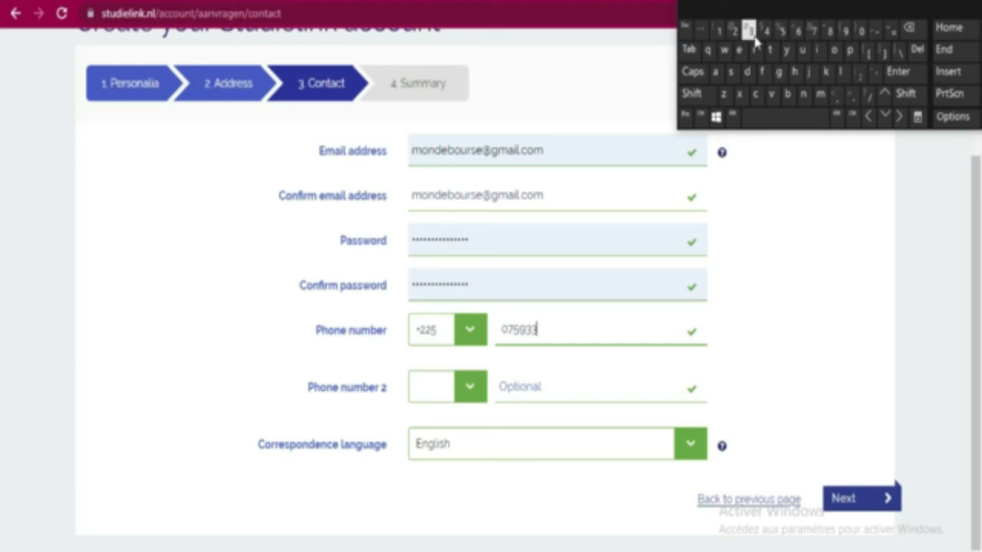
left_click(718, 31)
left_click(734, 30)
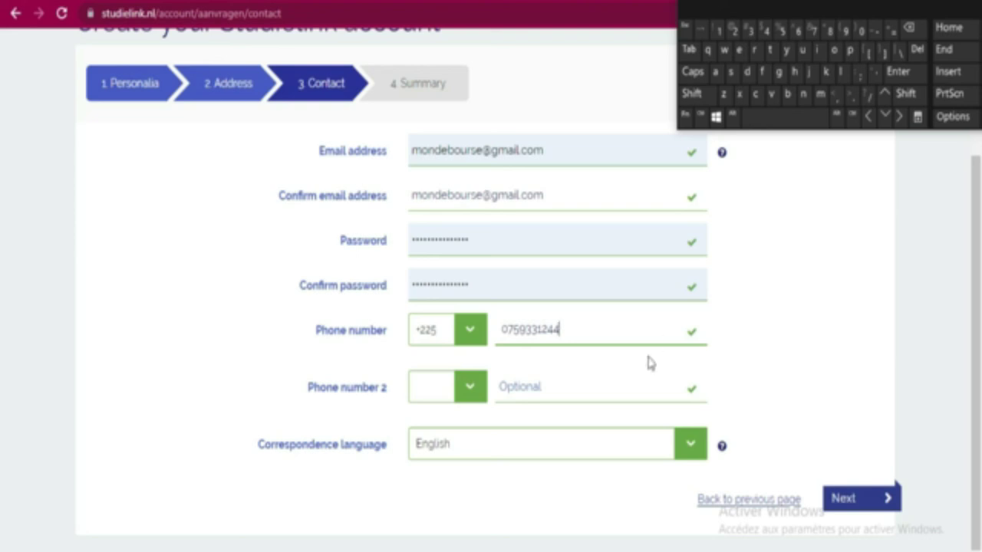
Keep English as correspondence language and proceed to the Summary step
left_click(692, 458)
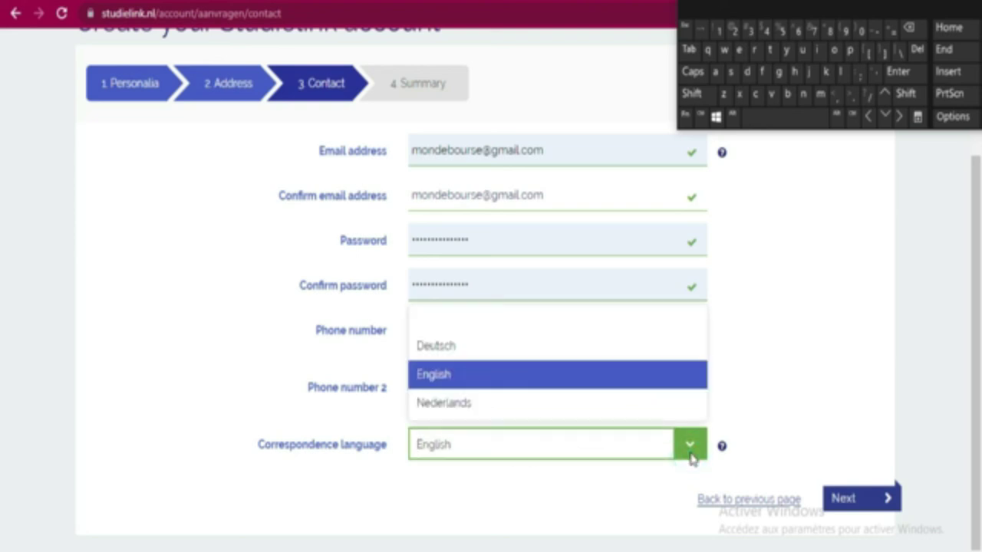
left_click(691, 458)
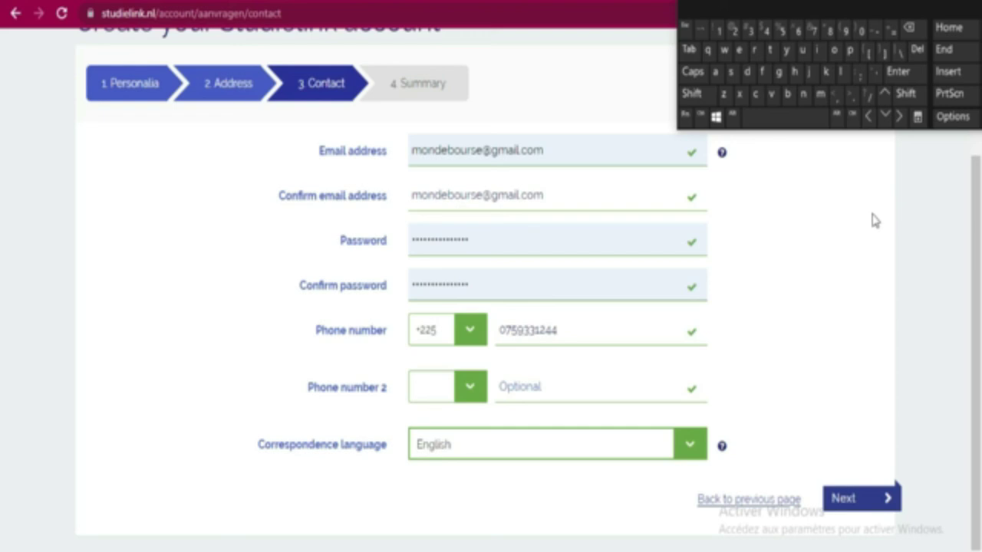
scroll(859, 313, "up", 2)
scroll(859, 313, "down", 2)
left_click(860, 514)
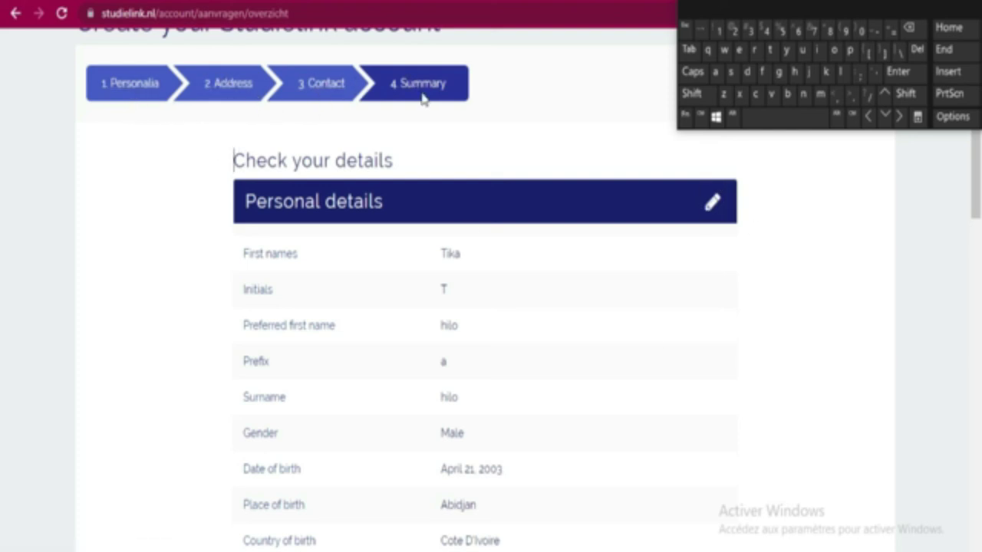
Tick the details-correct and terms-and-conditions boxes on the summary page
scroll(644, 344, "down", 4)
scroll(592, 238, "down", 3)
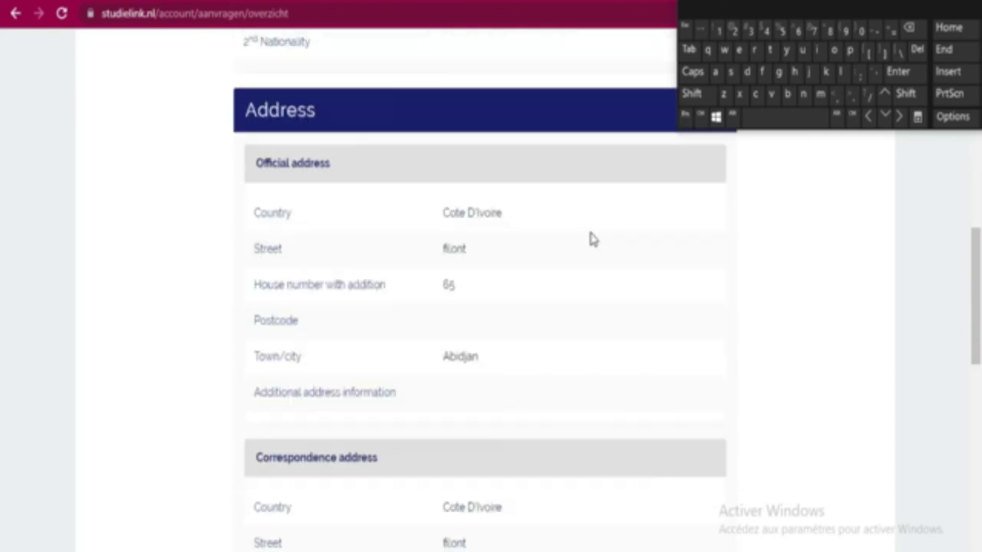
scroll(593, 240, "down", 4)
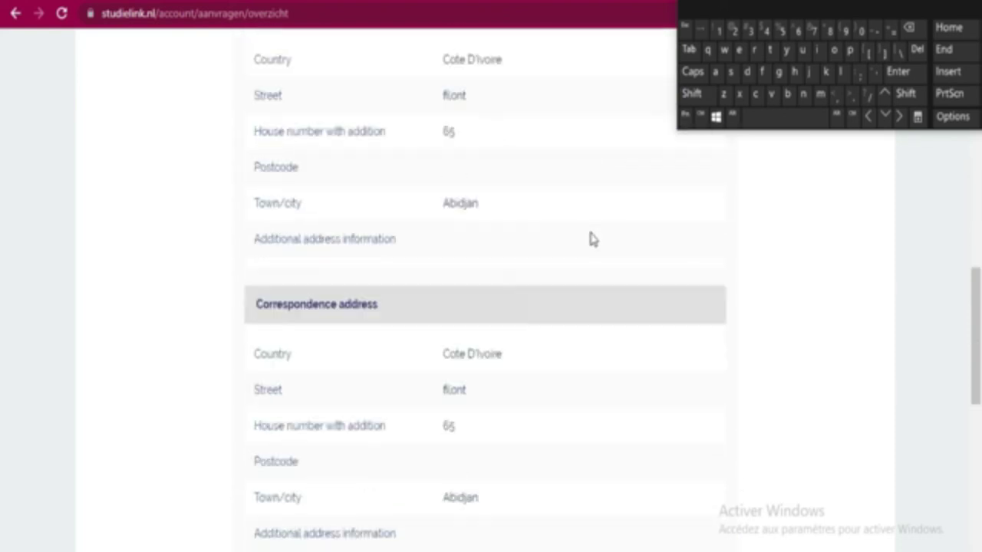
scroll(592, 239, "down", 4)
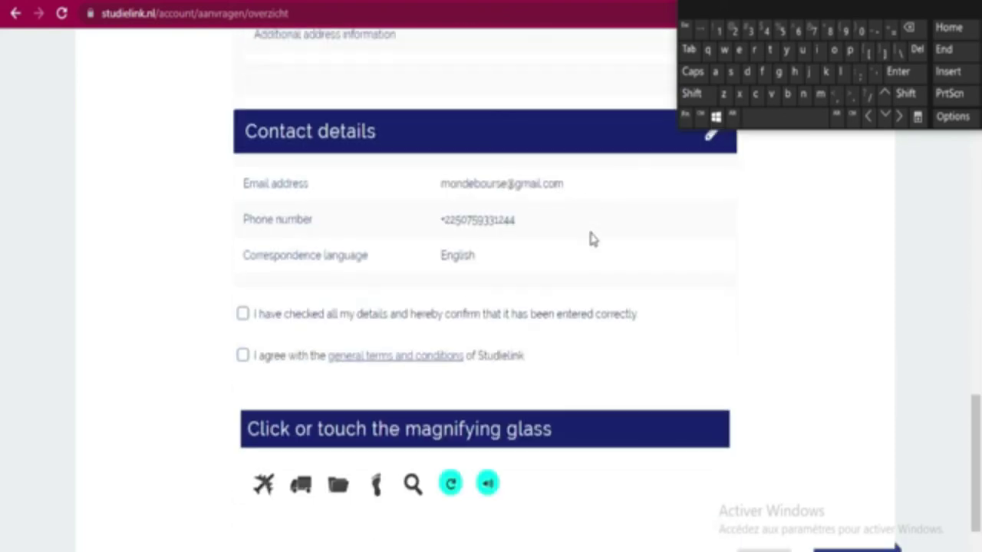
scroll(592, 239, "down", 1)
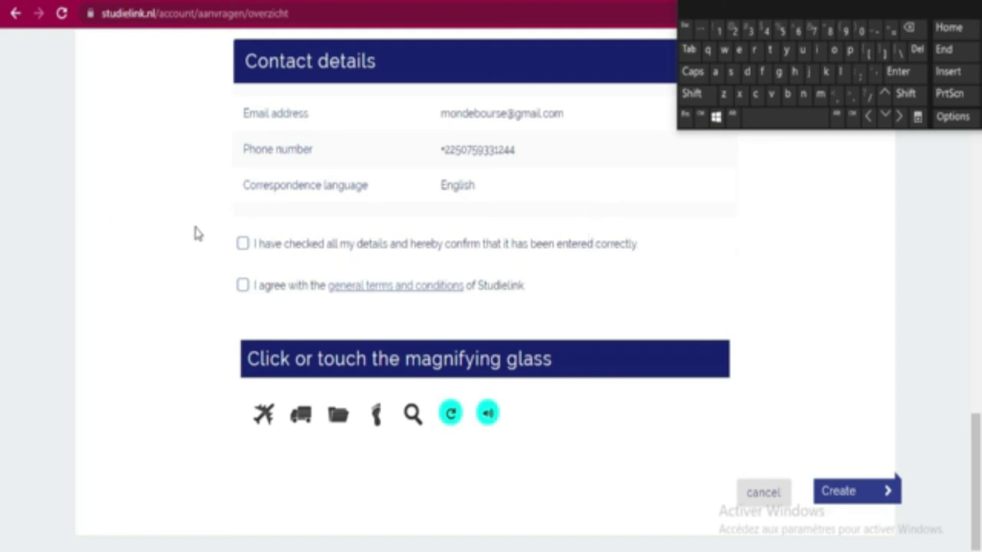
left_click(243, 244)
left_click(243, 286)
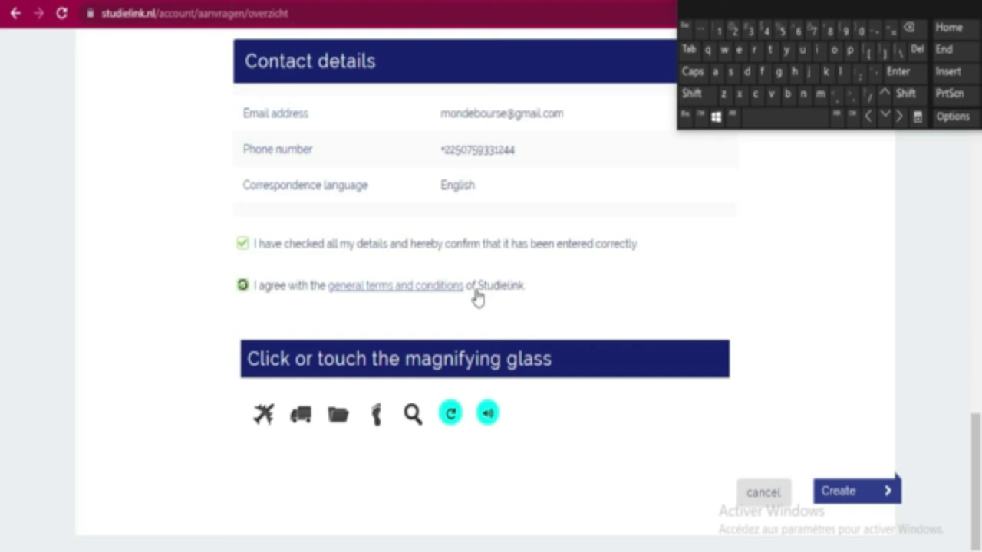
Submit the account details and close the on-screen keyboard
left_click(850, 493)
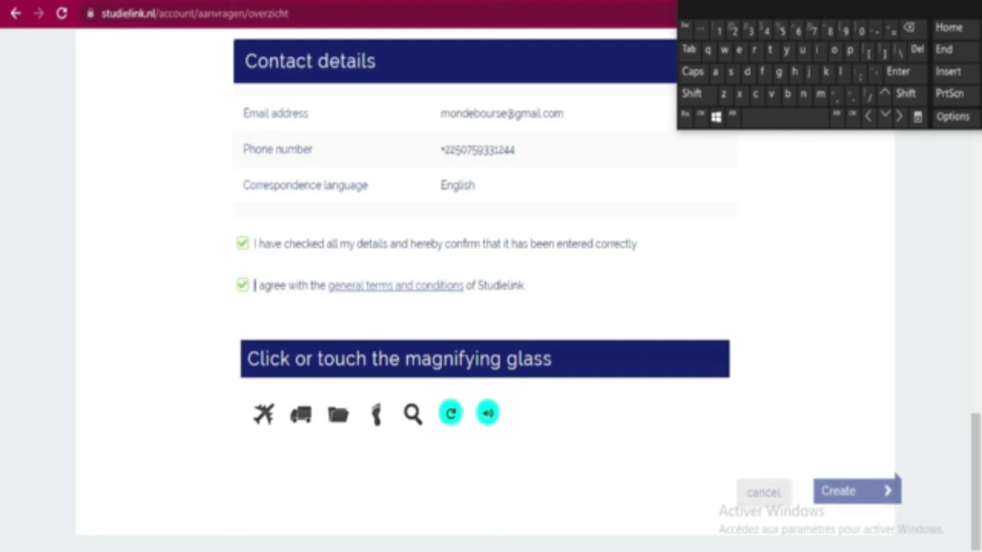
left_click_drag(923, 3, 880, 7)
left_click(974, 6)
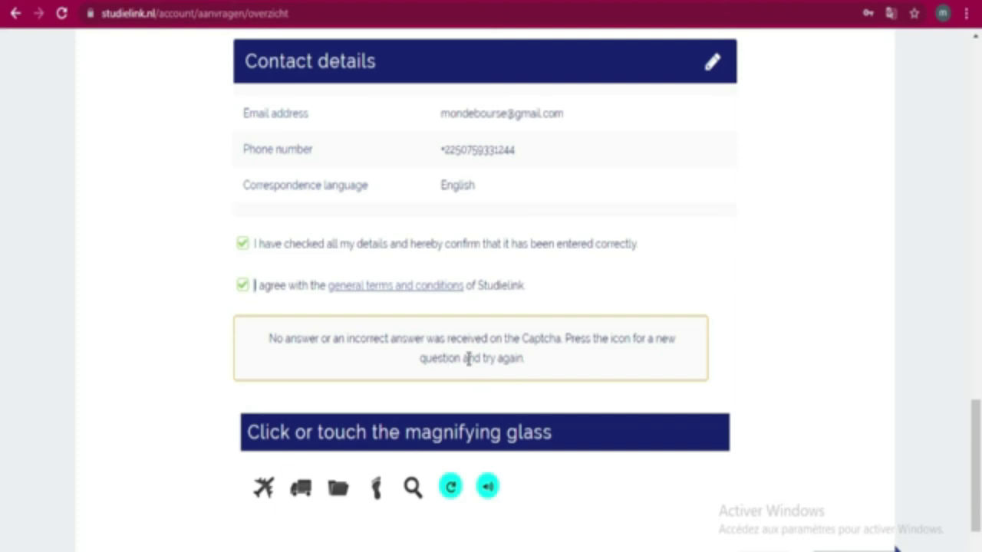
Refresh the Captcha, answer it with the leaf, and resubmit the account details
scroll(959, 350, "up", 4)
scroll(835, 349, "down", 5)
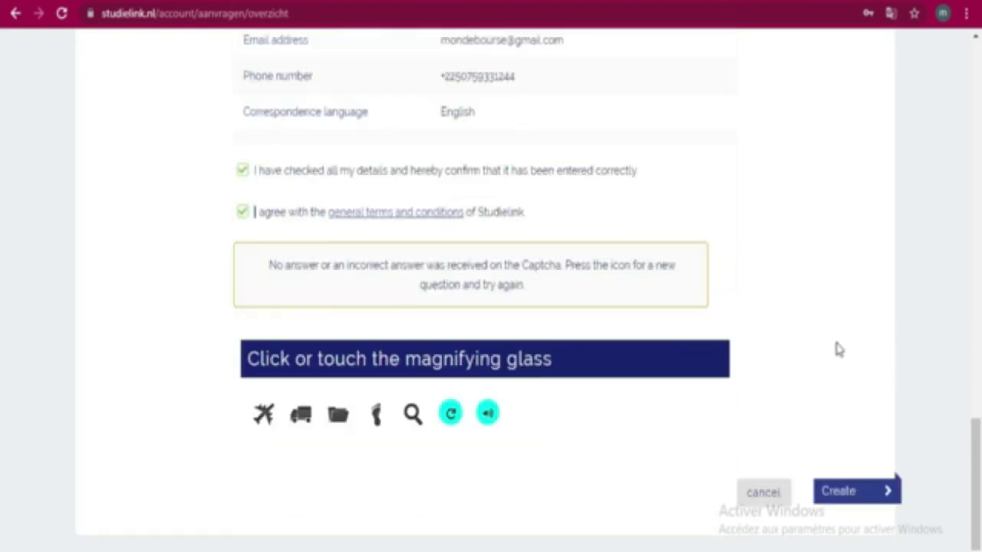
scroll(826, 346, "up", 4)
scroll(826, 346, "down", 4)
left_click(451, 421)
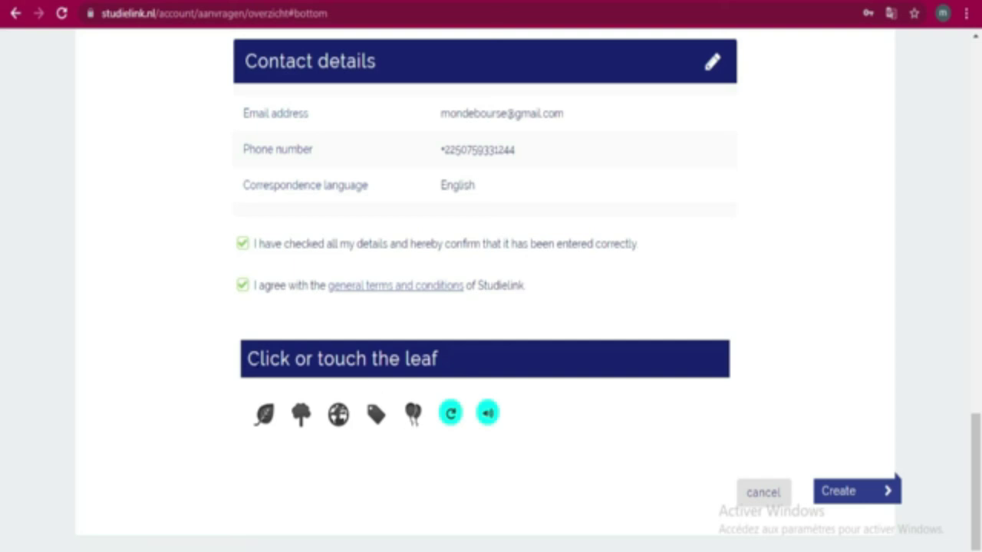
left_click(260, 420)
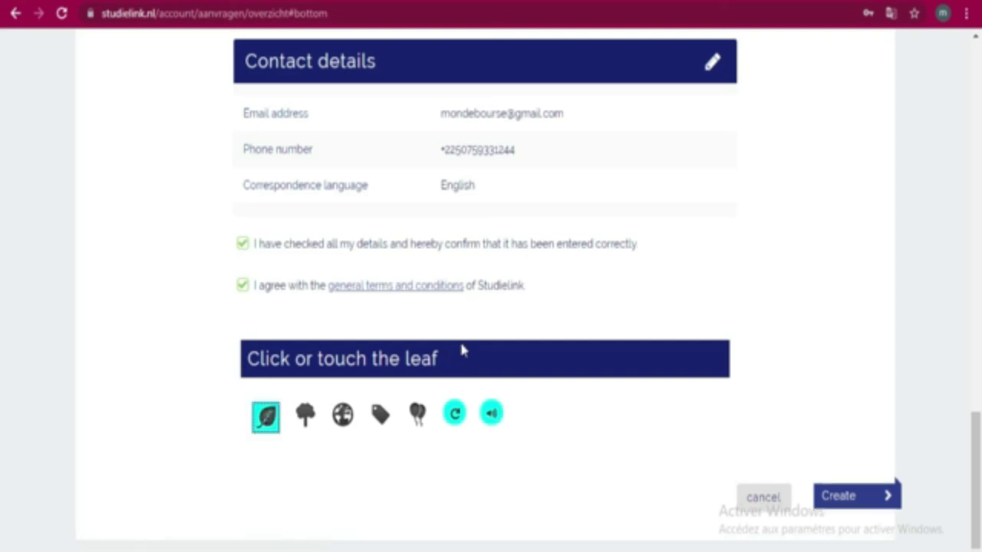
left_click(841, 498)
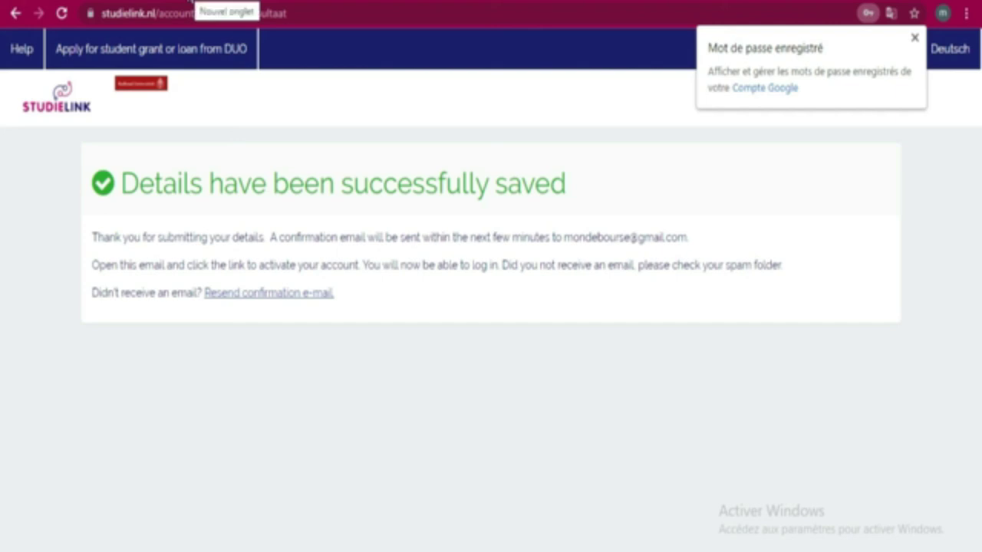
In a new tab, open the Studielink email in Gmail and follow its Activate account link
left_click(222, 4)
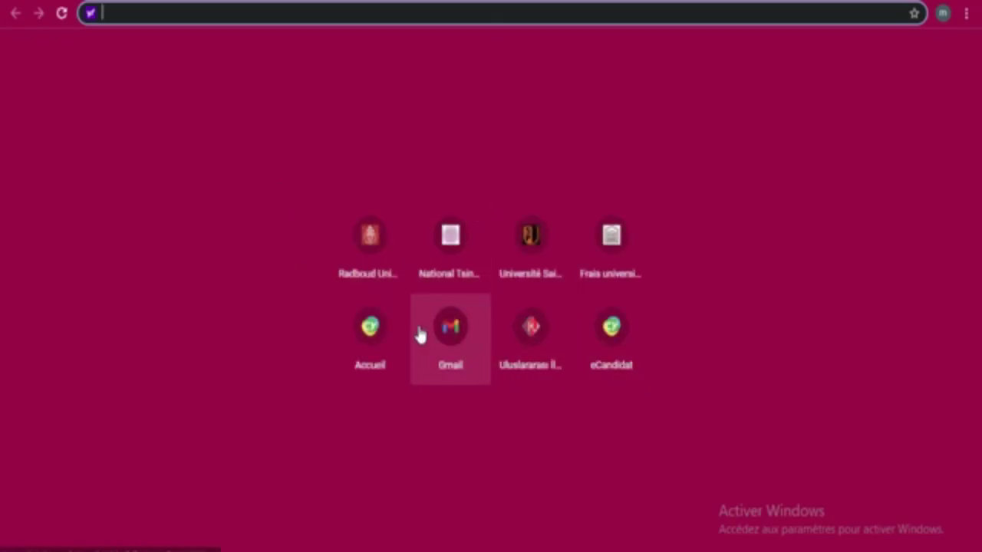
left_click(445, 334)
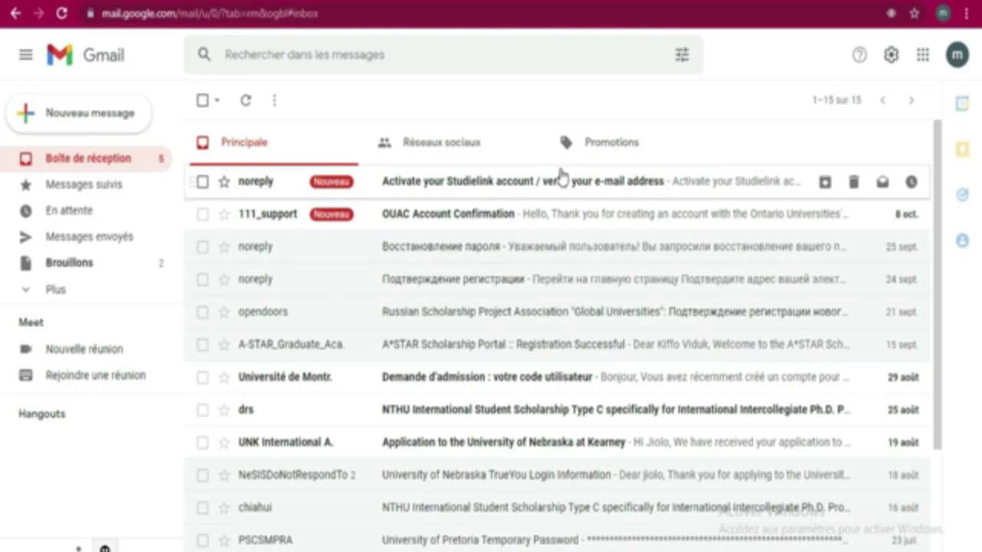
left_click(567, 195)
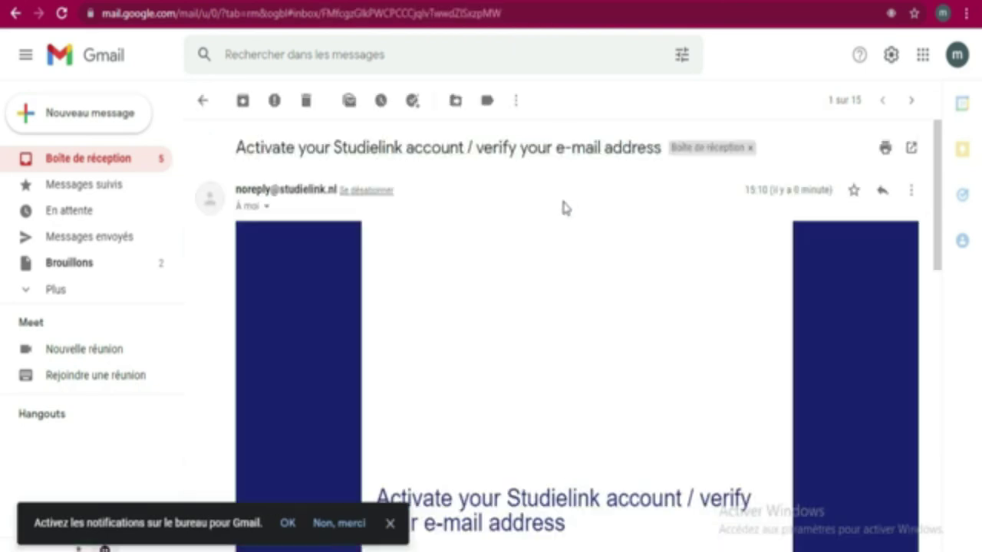
scroll(537, 246, "down", 6)
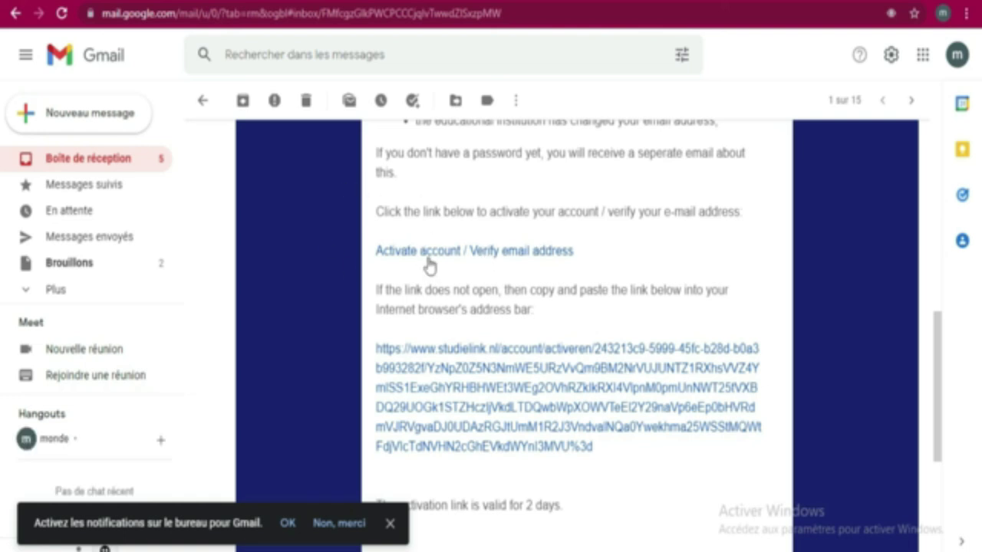
left_click(520, 402)
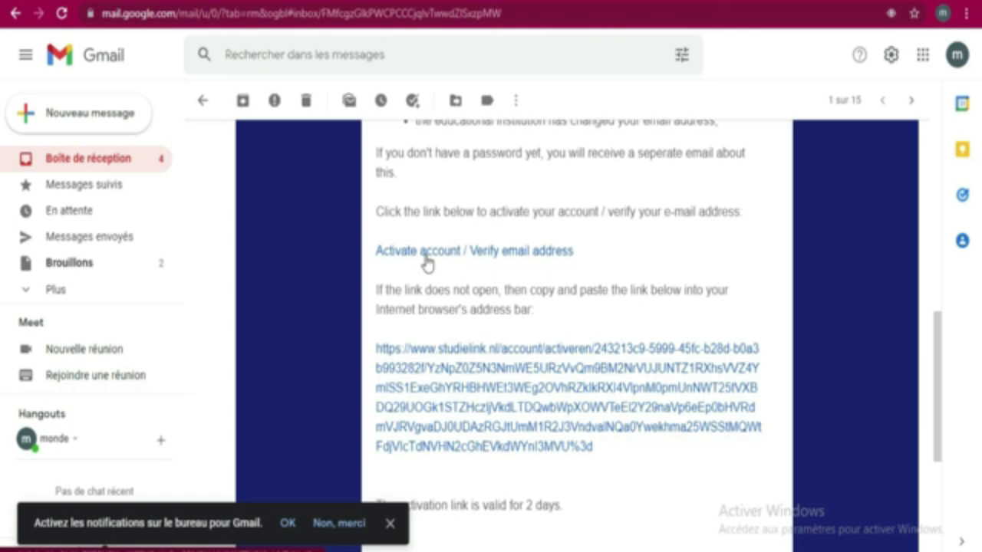
left_click(426, 253)
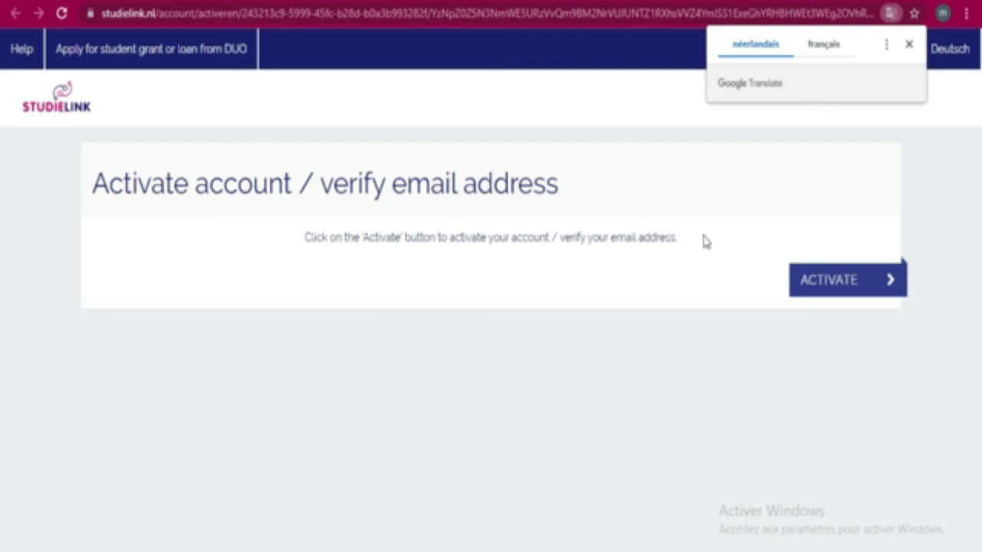
Activate the Studielink account, then log in without DigiD using the autofilled e-mail and password
left_click(844, 284)
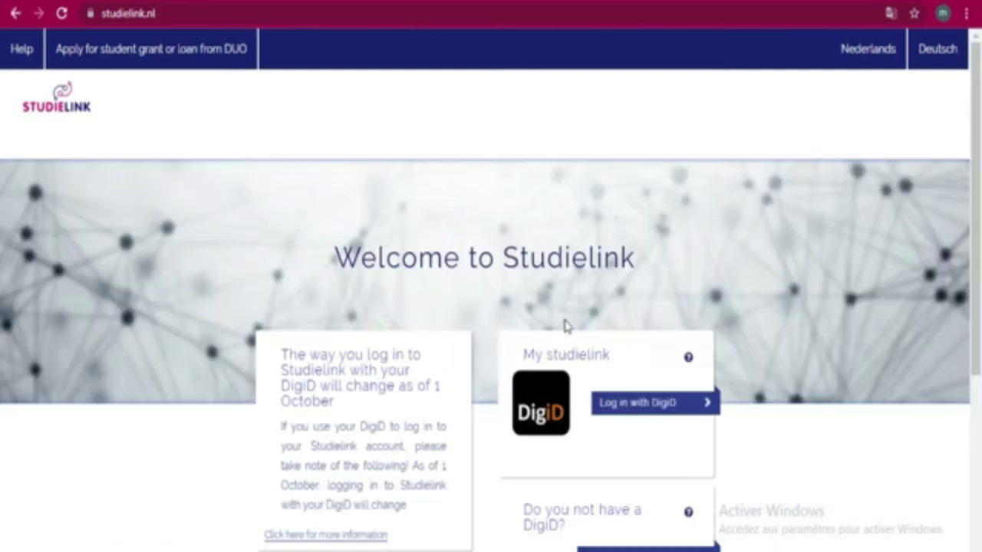
scroll(571, 326, "down", 2)
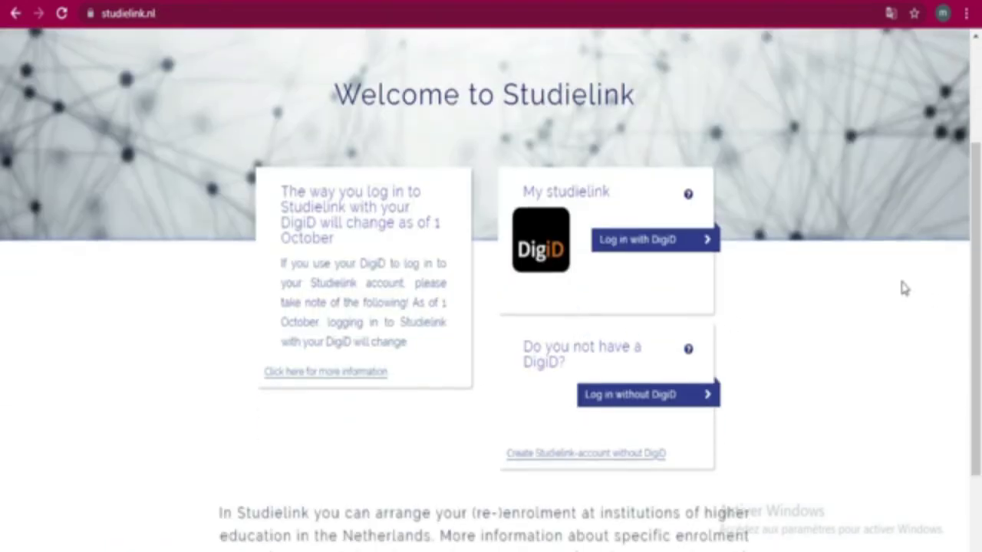
scroll(560, 301, "down", 2)
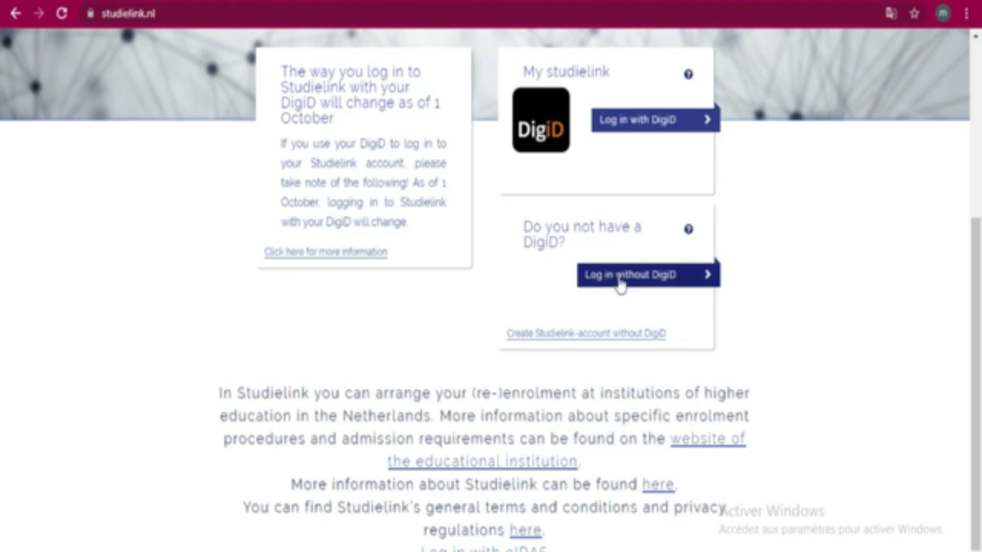
left_click(620, 279)
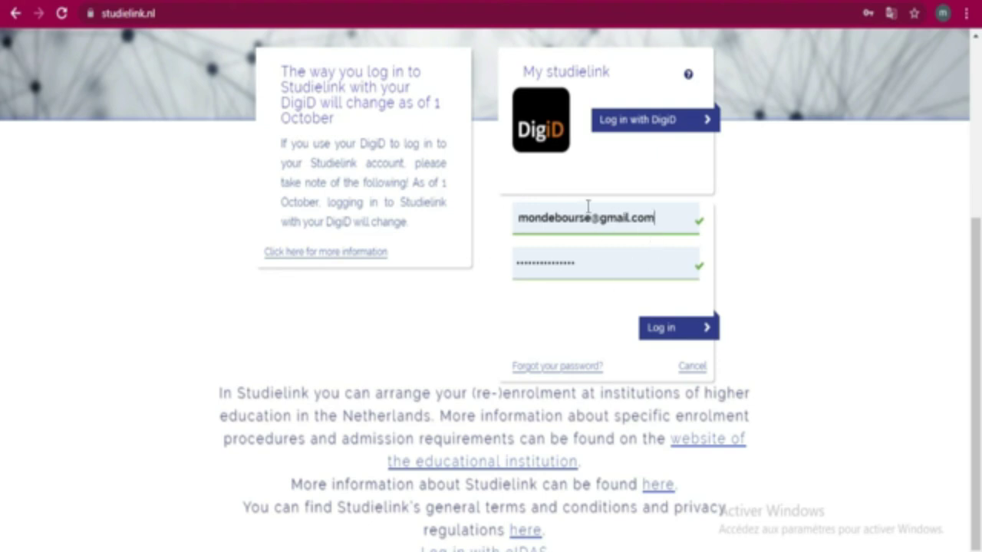
left_click(673, 330)
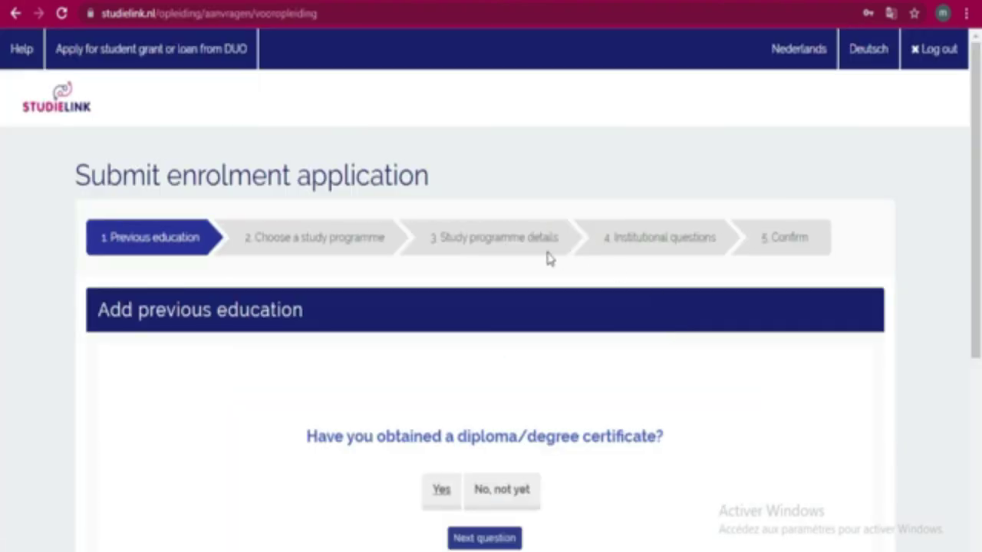
Answer Yes to the question about having obtained a diploma
scroll(549, 260, "down", 3)
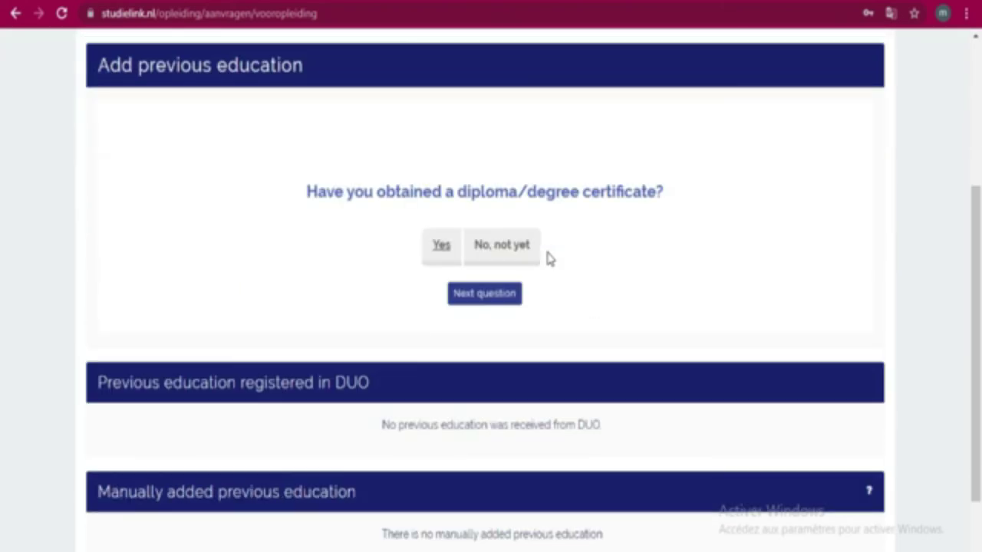
scroll(690, 259, "up", 3)
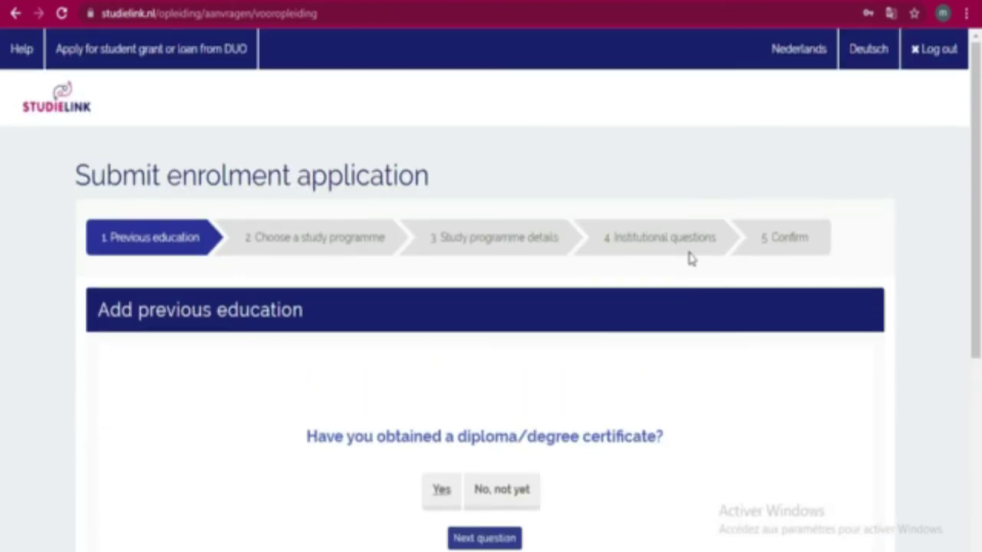
scroll(690, 259, "down", 1)
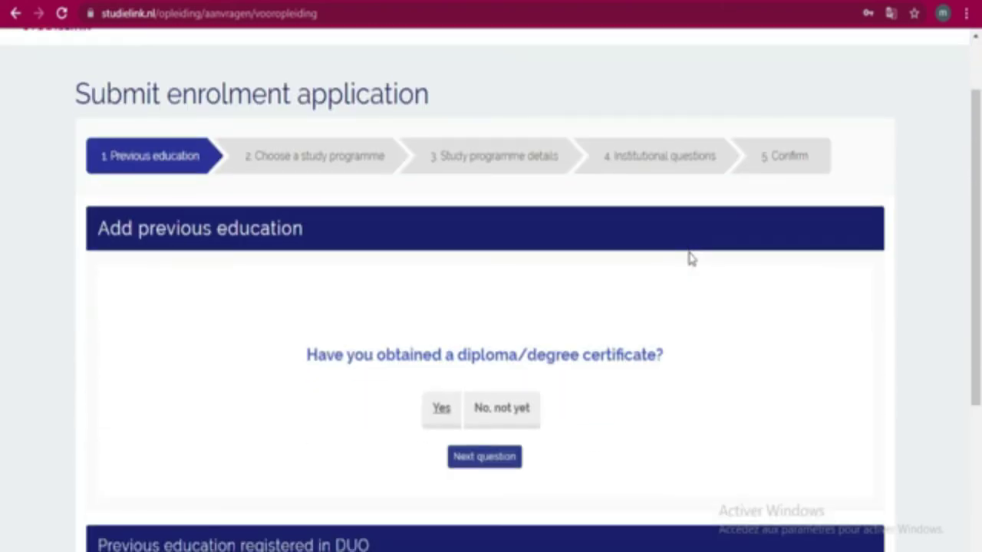
scroll(691, 259, "down", 2)
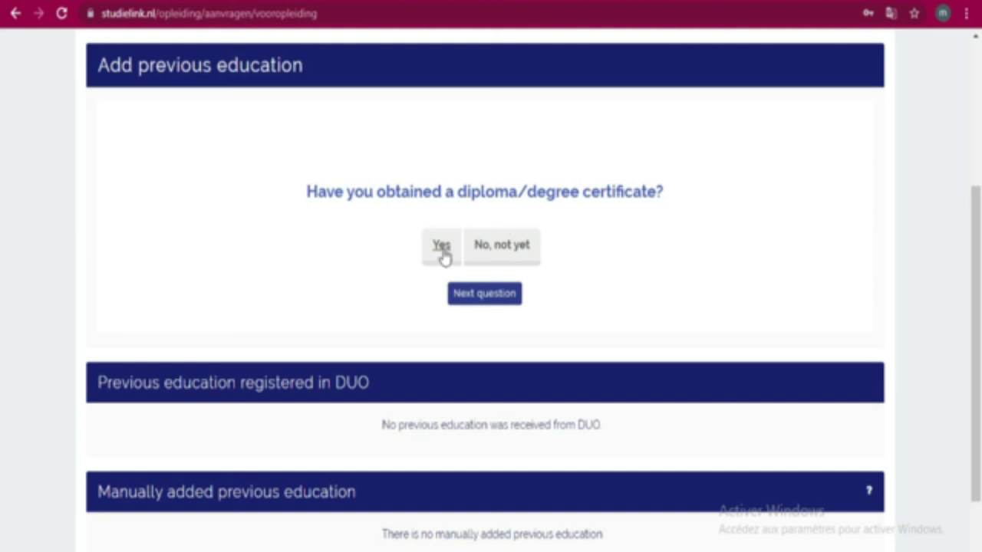
left_click(443, 253)
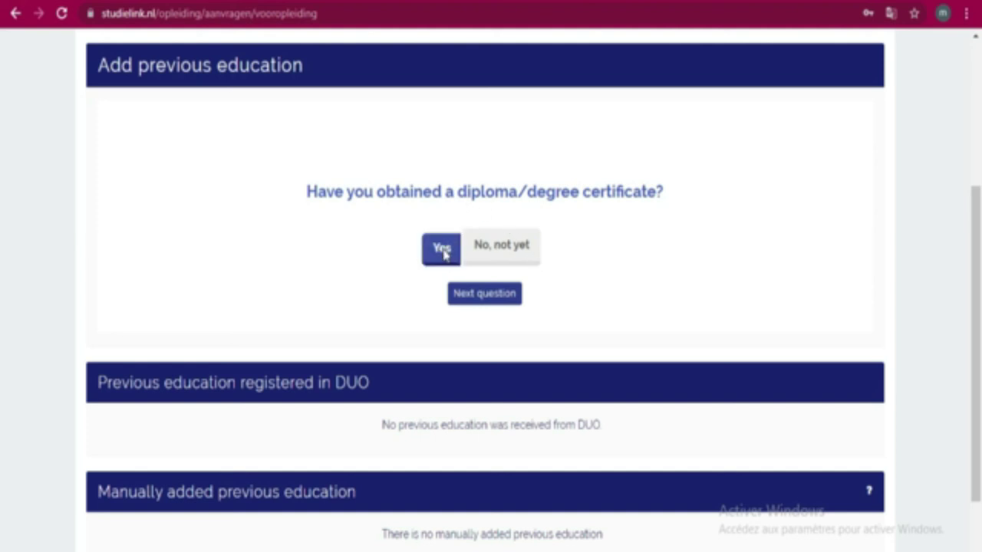
Continue to the next enrolment step, confirming to proceed without listed previous education
scroll(443, 254, "down", 2)
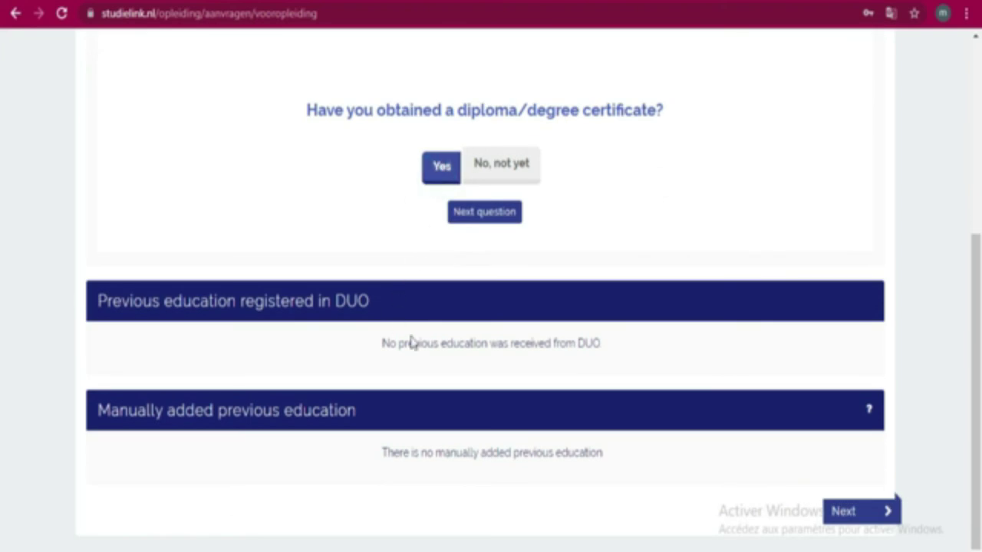
left_click(846, 511)
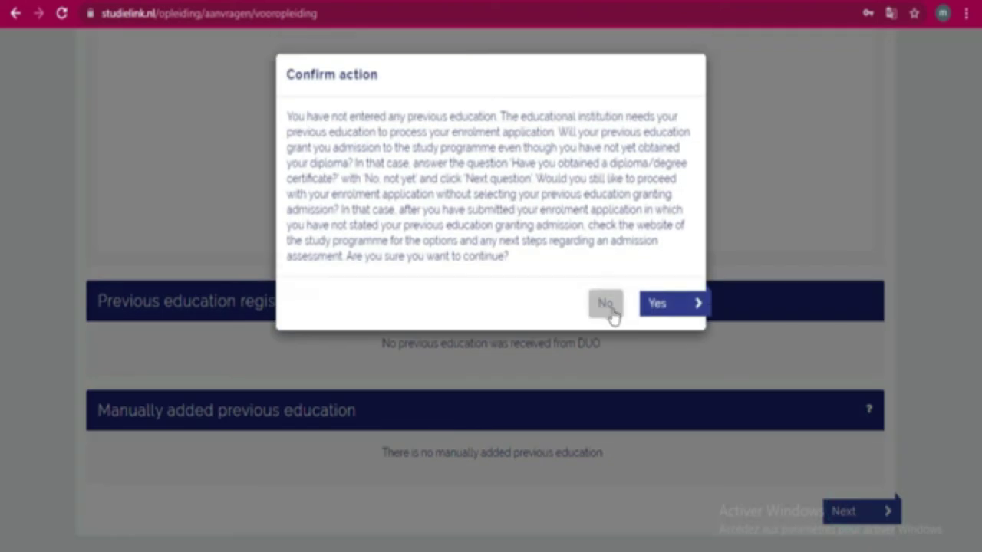
left_click(670, 309)
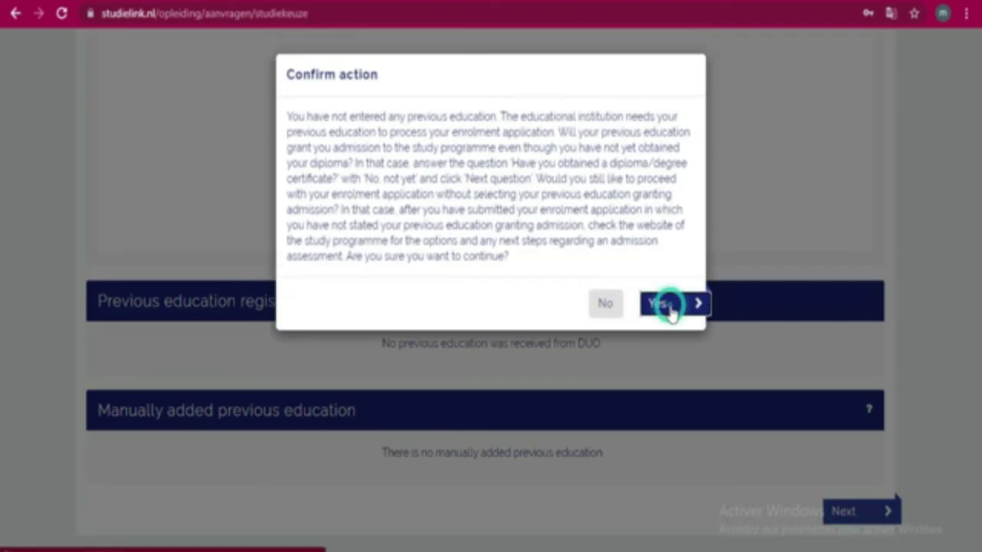